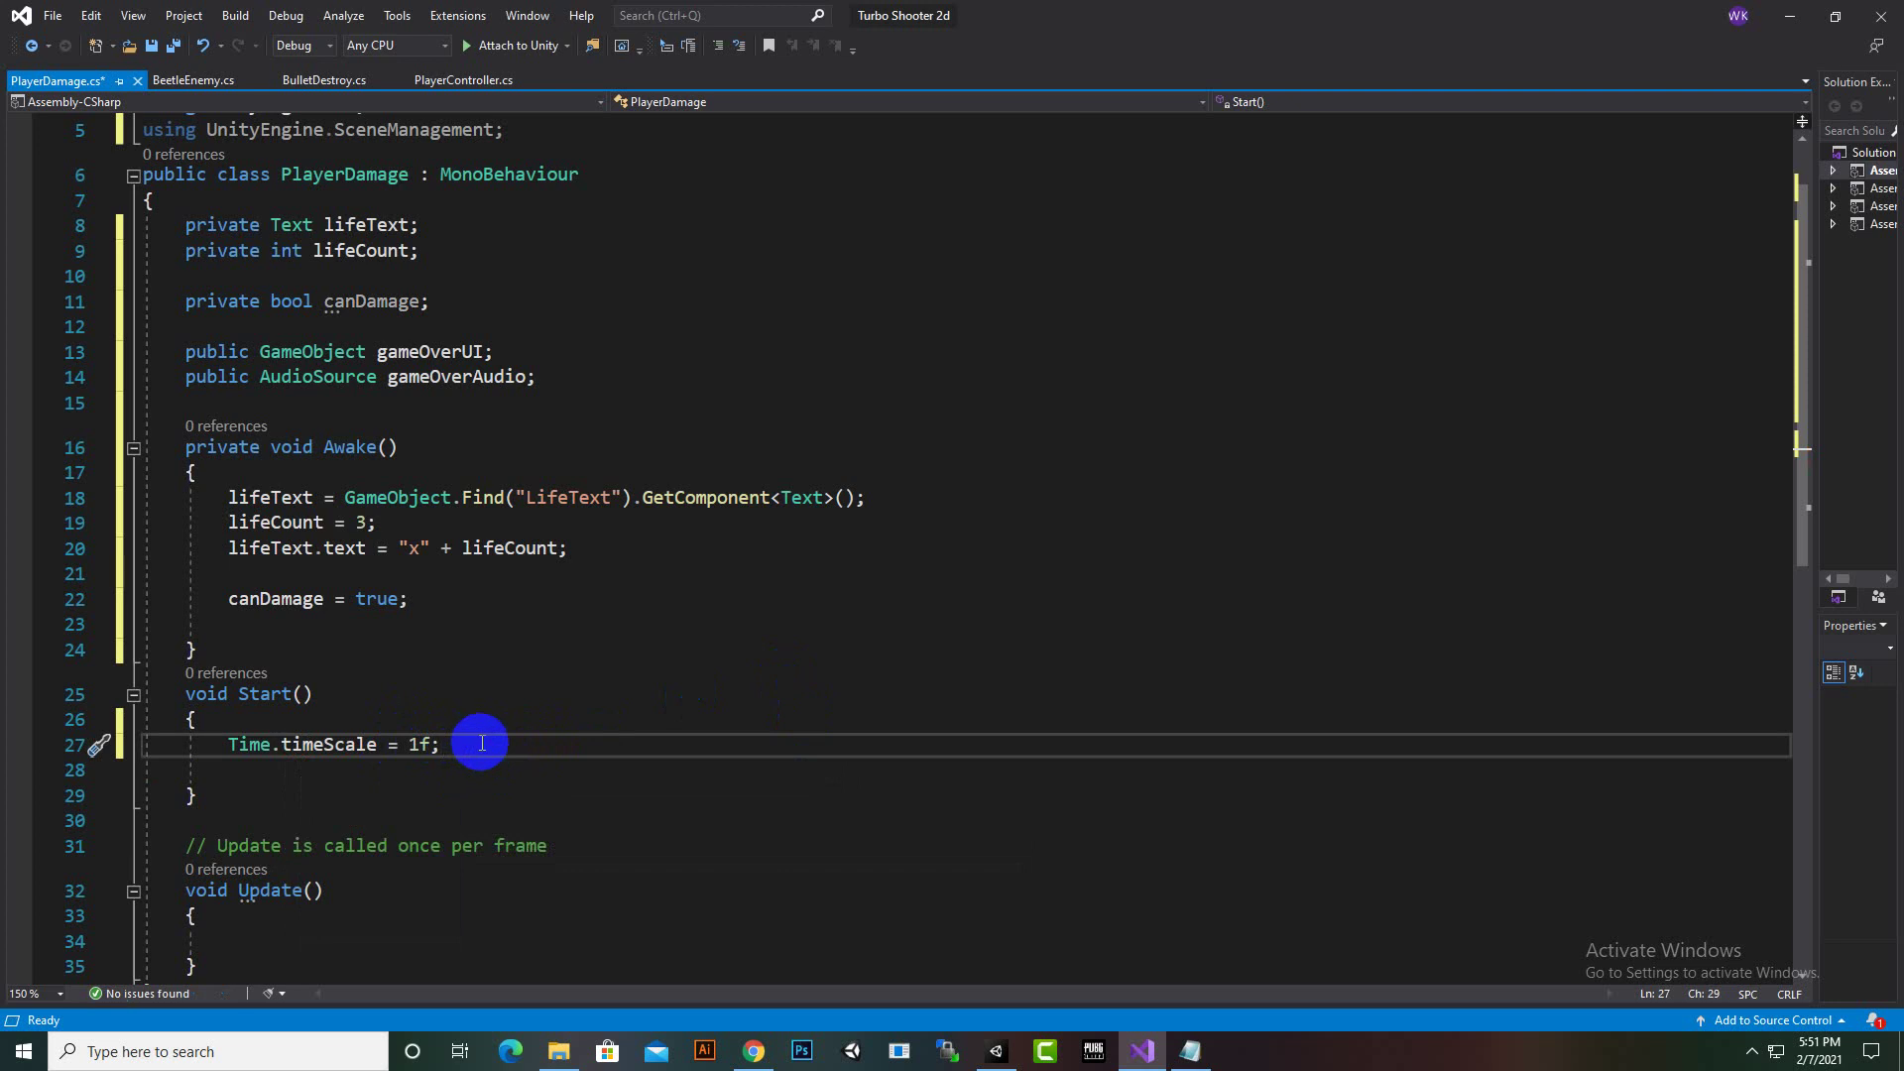
# Add the line gameOverUI.SetActive(false); below the time scale line in the Start method and save the script
pyautogui.press('Return')
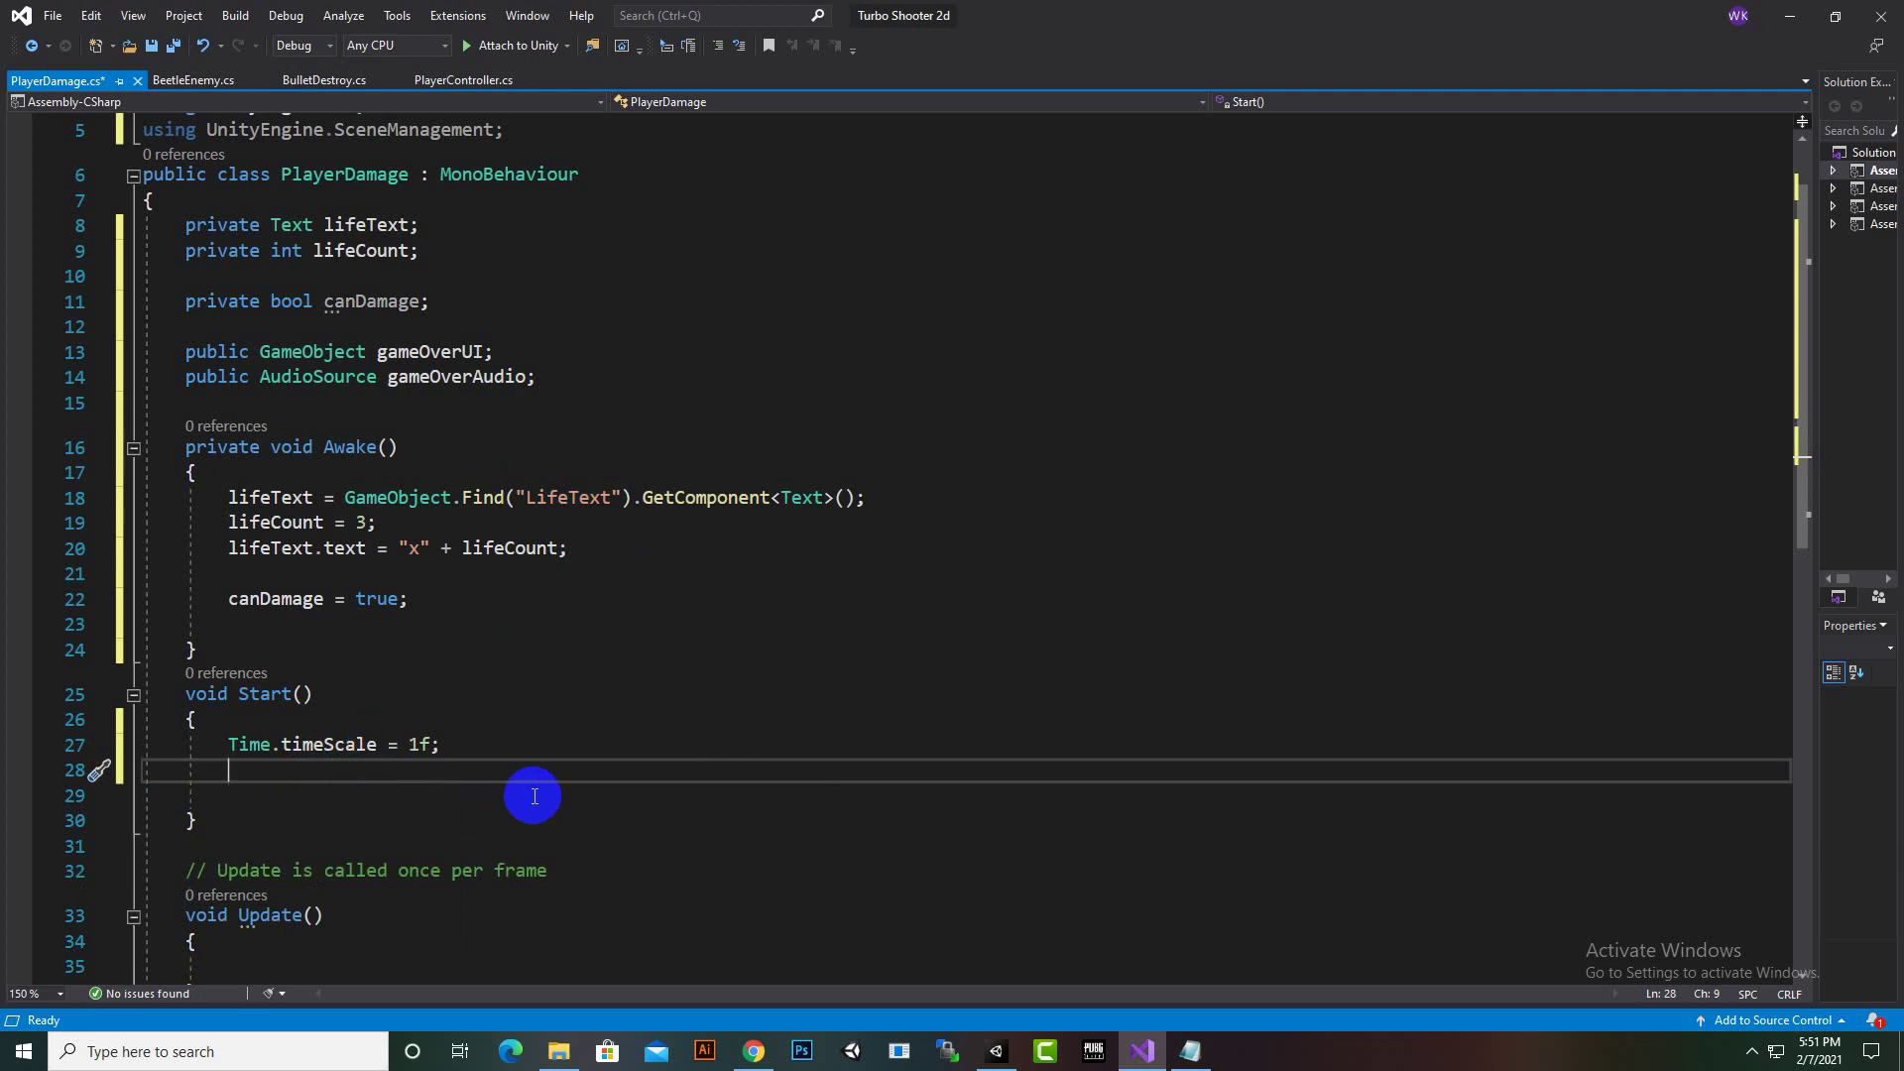
pyautogui.write('game')
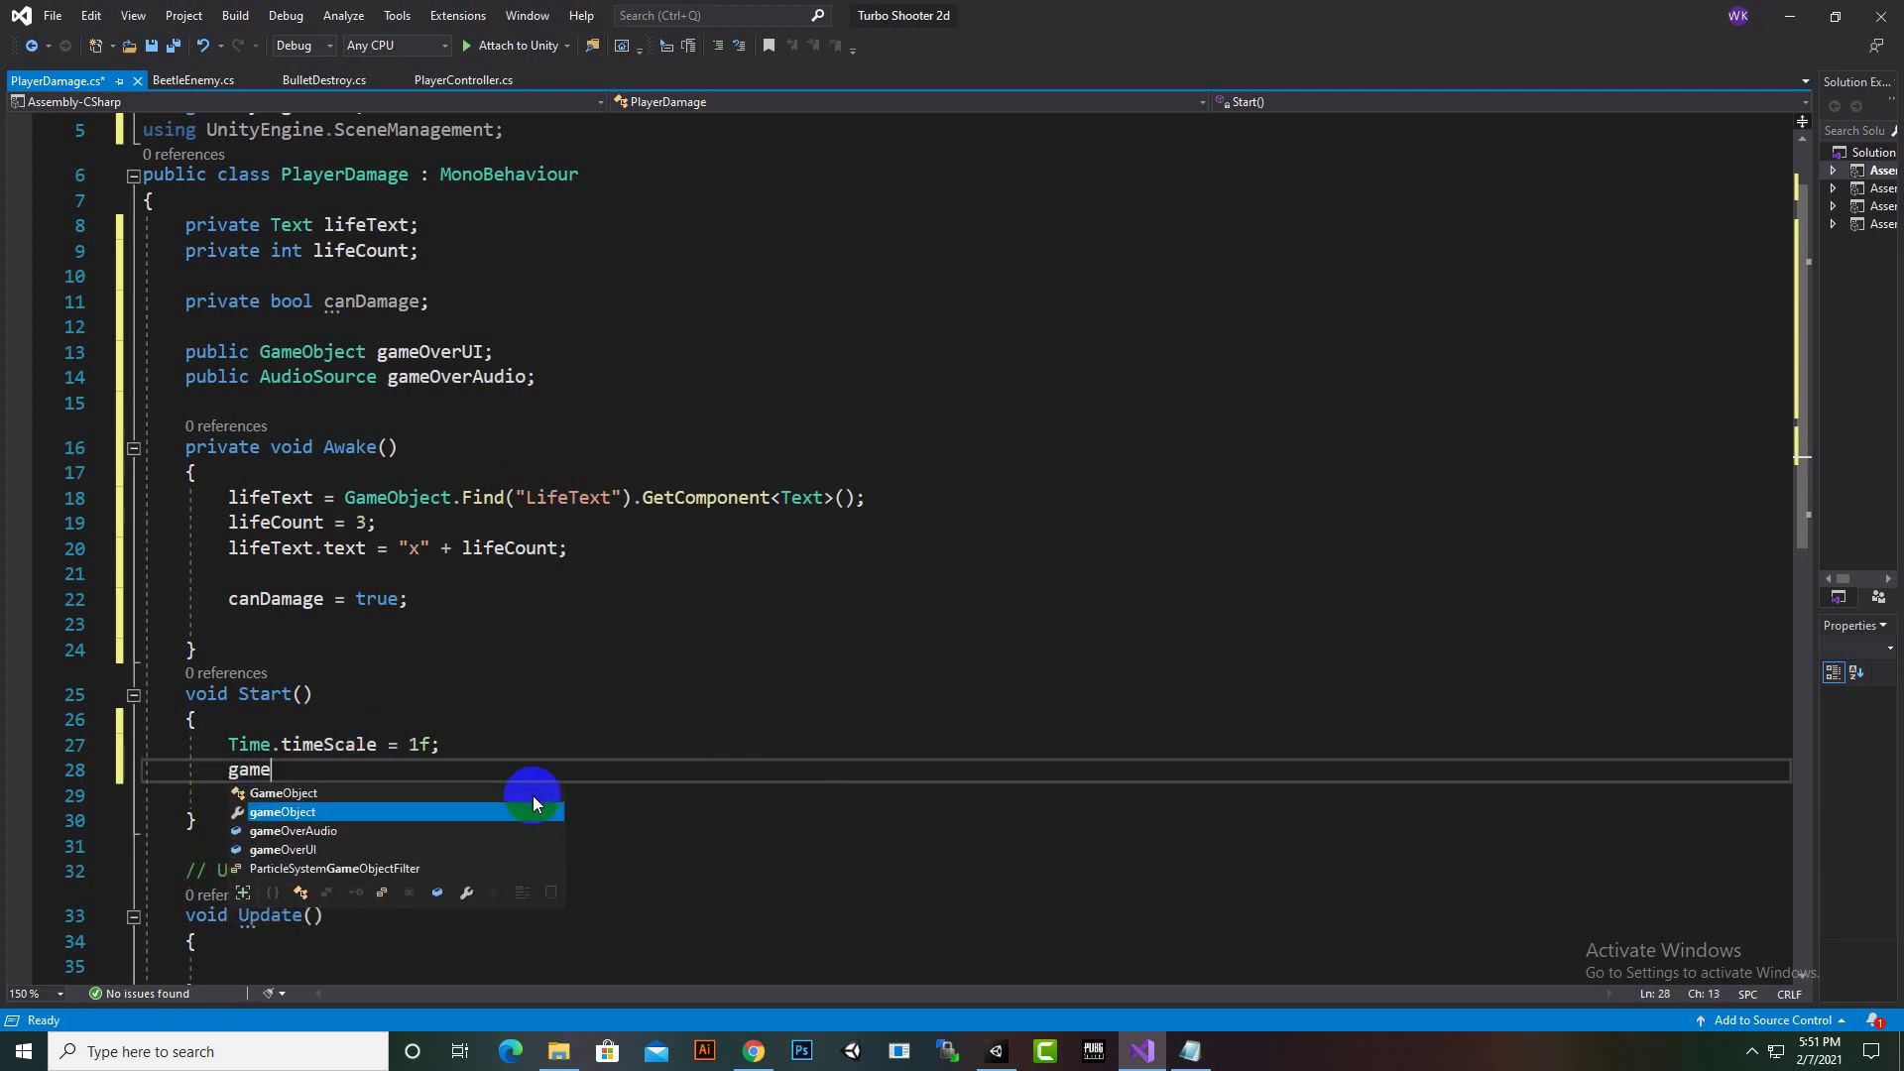
pyautogui.press('Down')
pyautogui.press('Down')
pyautogui.press('Tab')
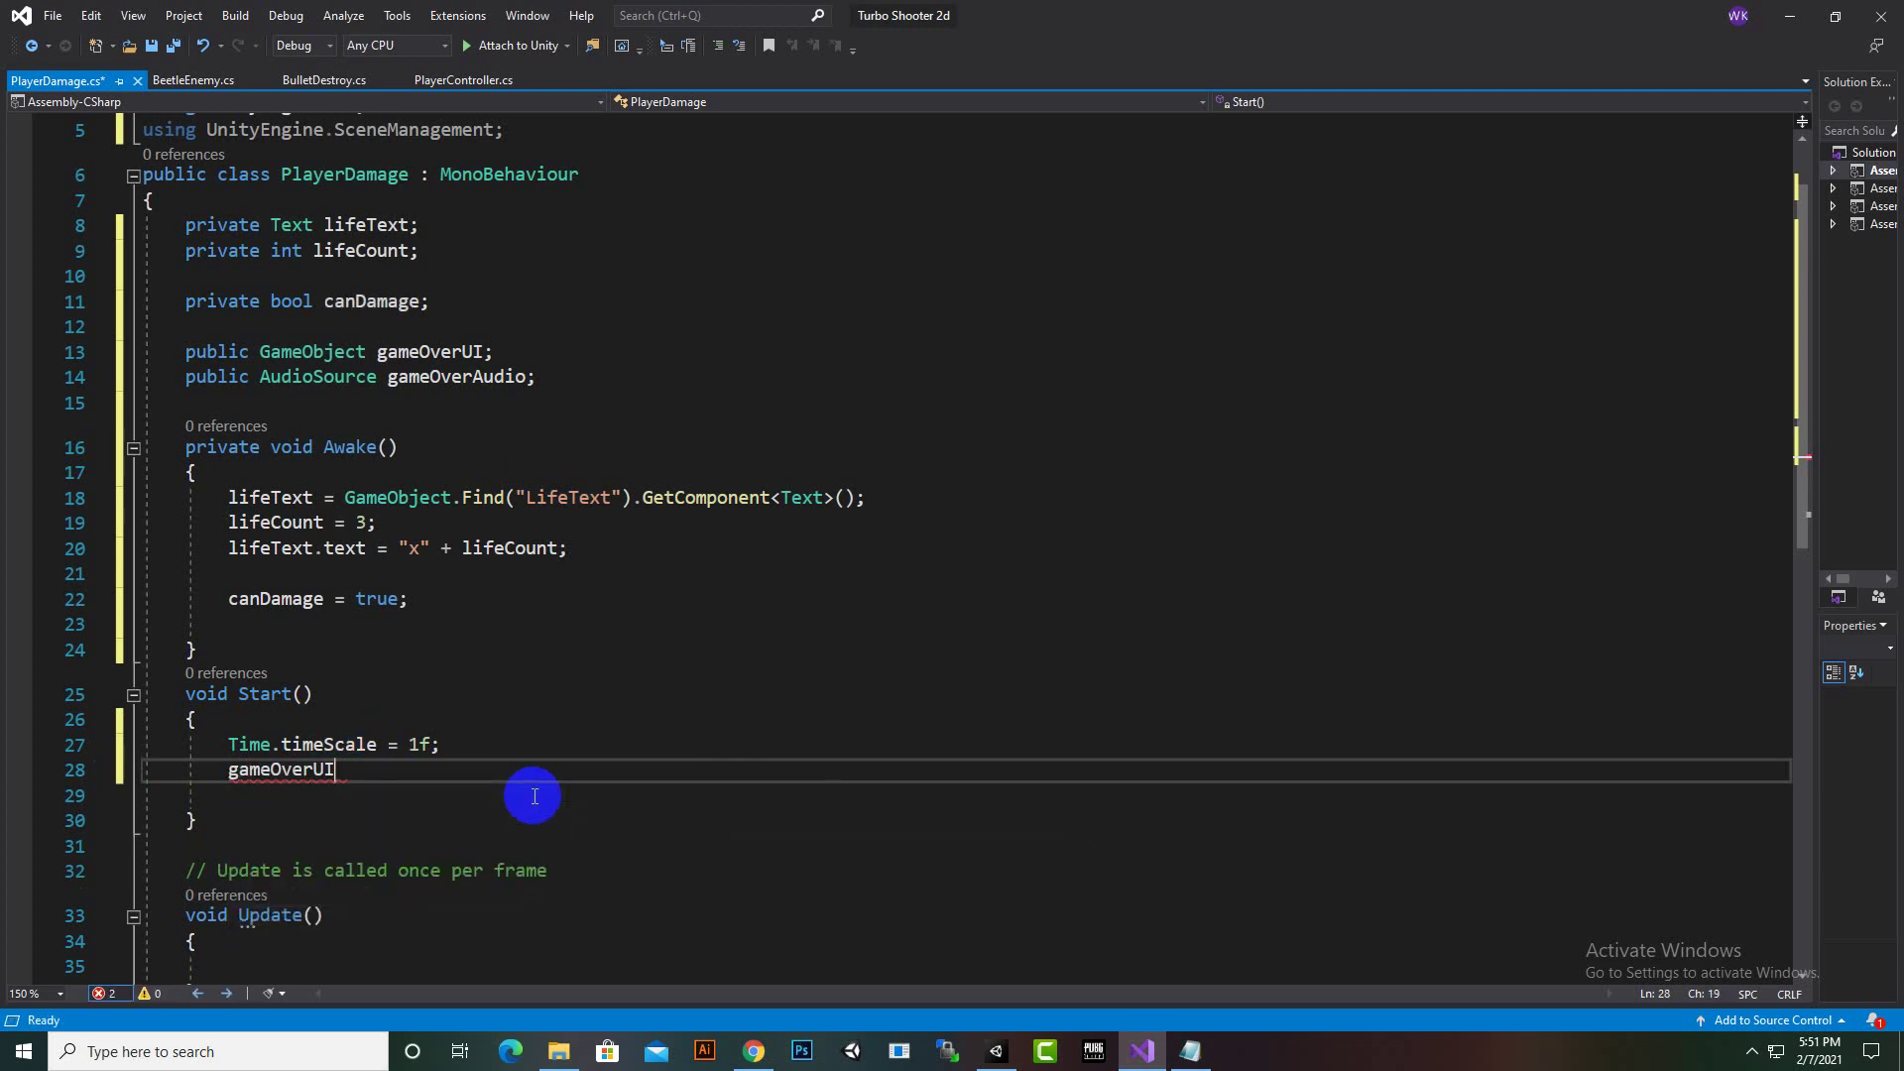
pyautogui.write('.set')
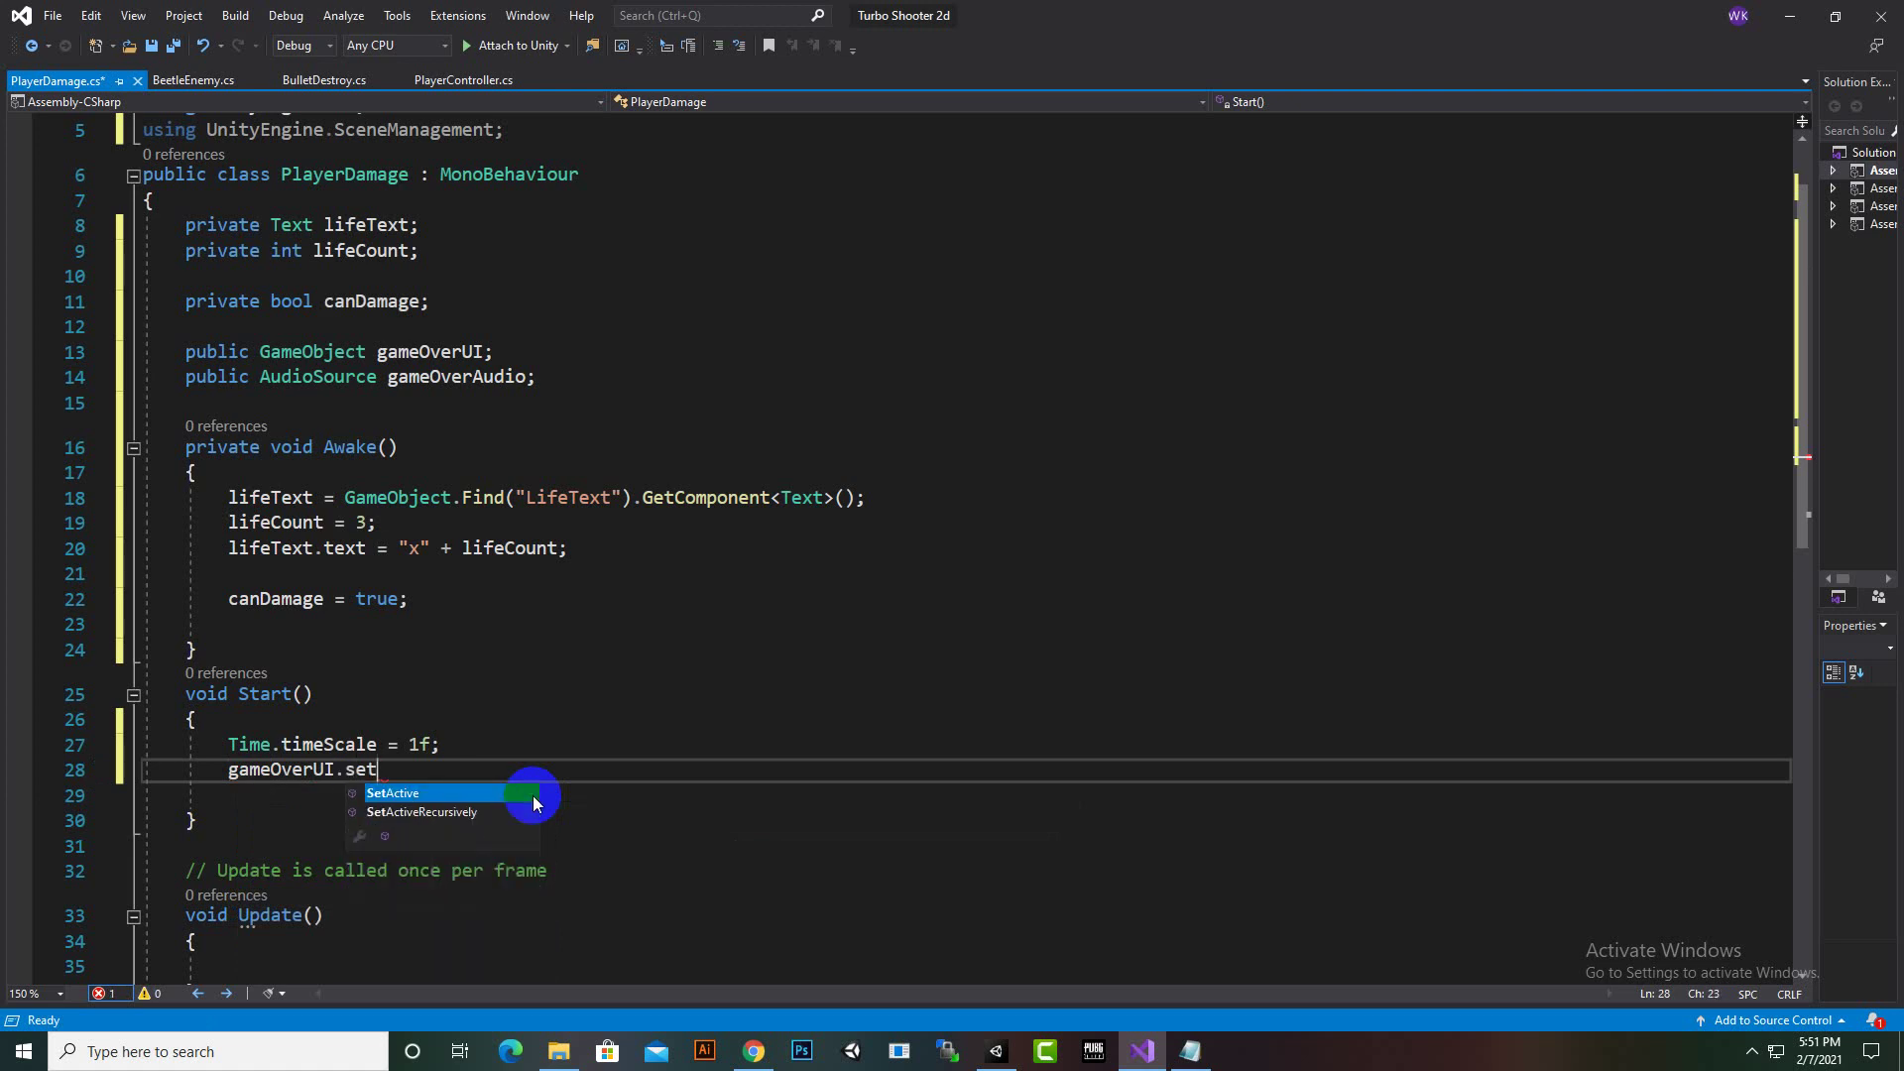
pyautogui.press('Tab')
pyautogui.write('(fa')
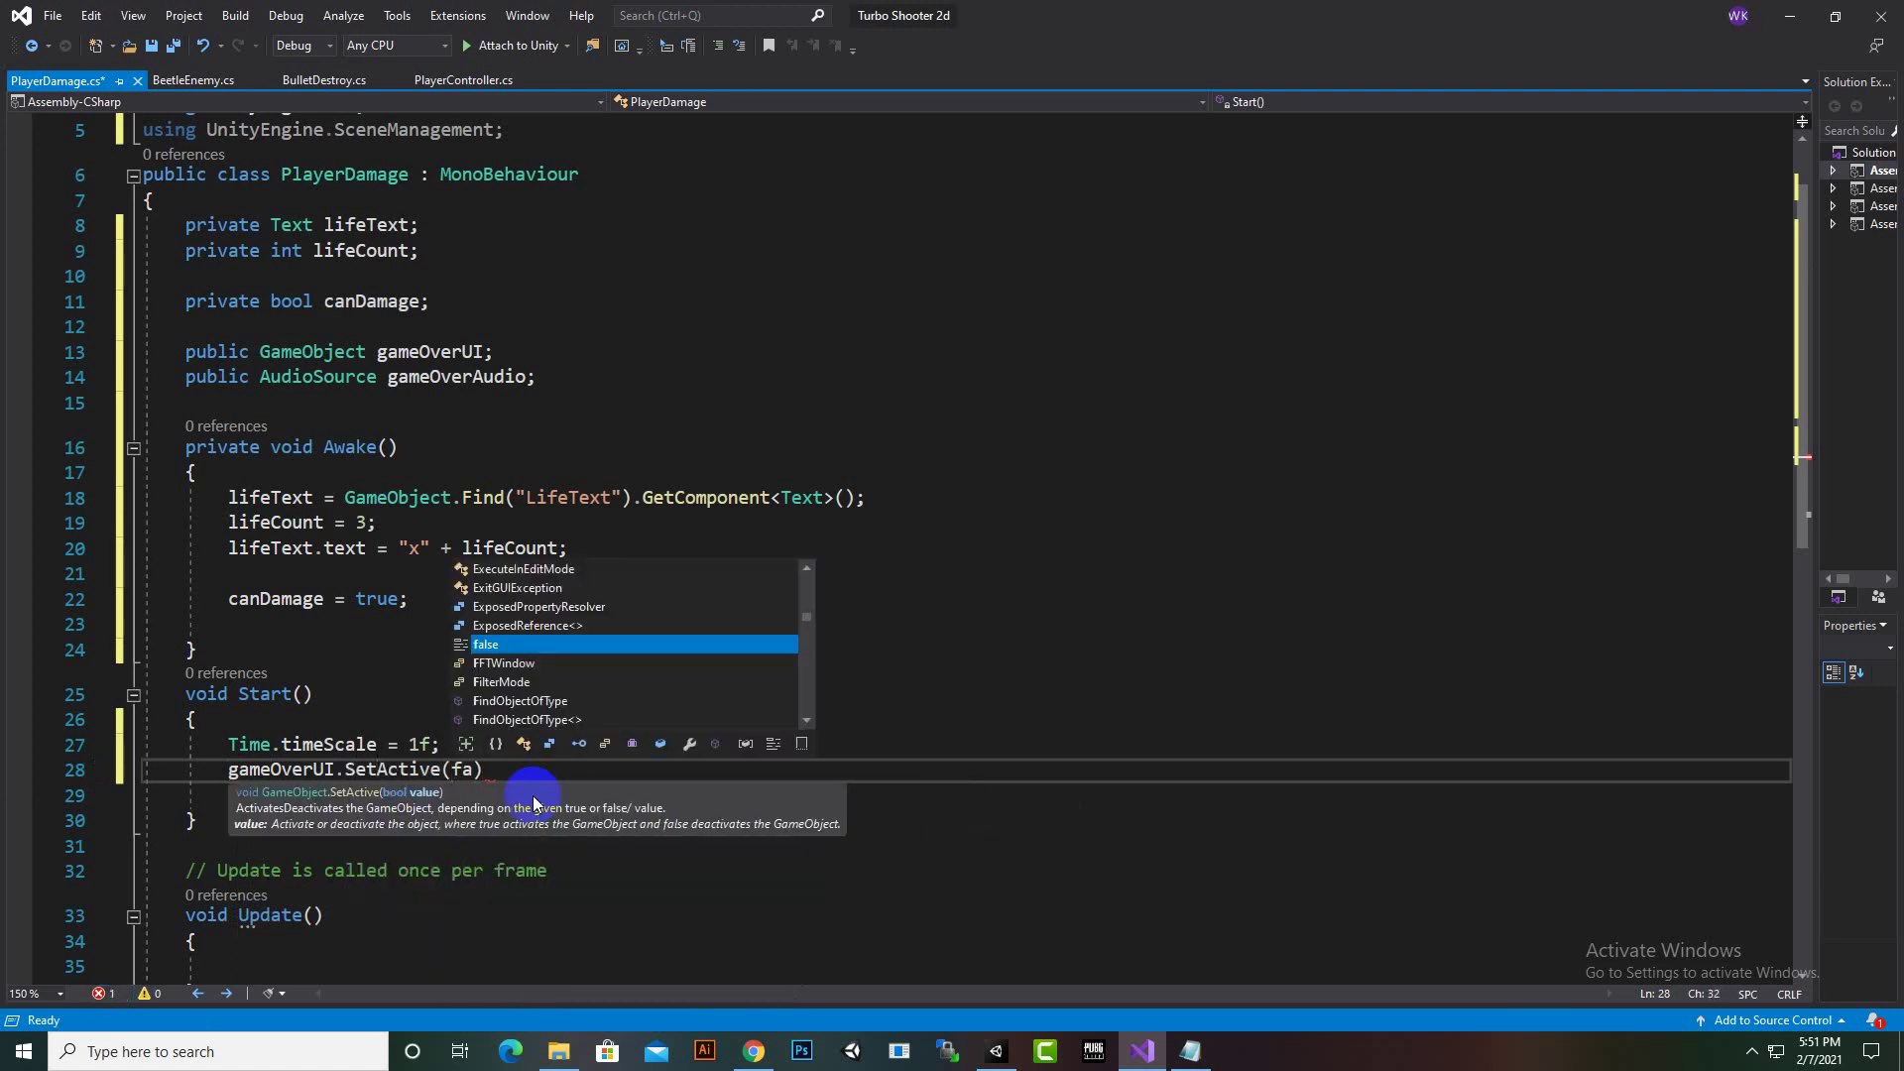
pyautogui.press('Tab')
pyautogui.write(')')
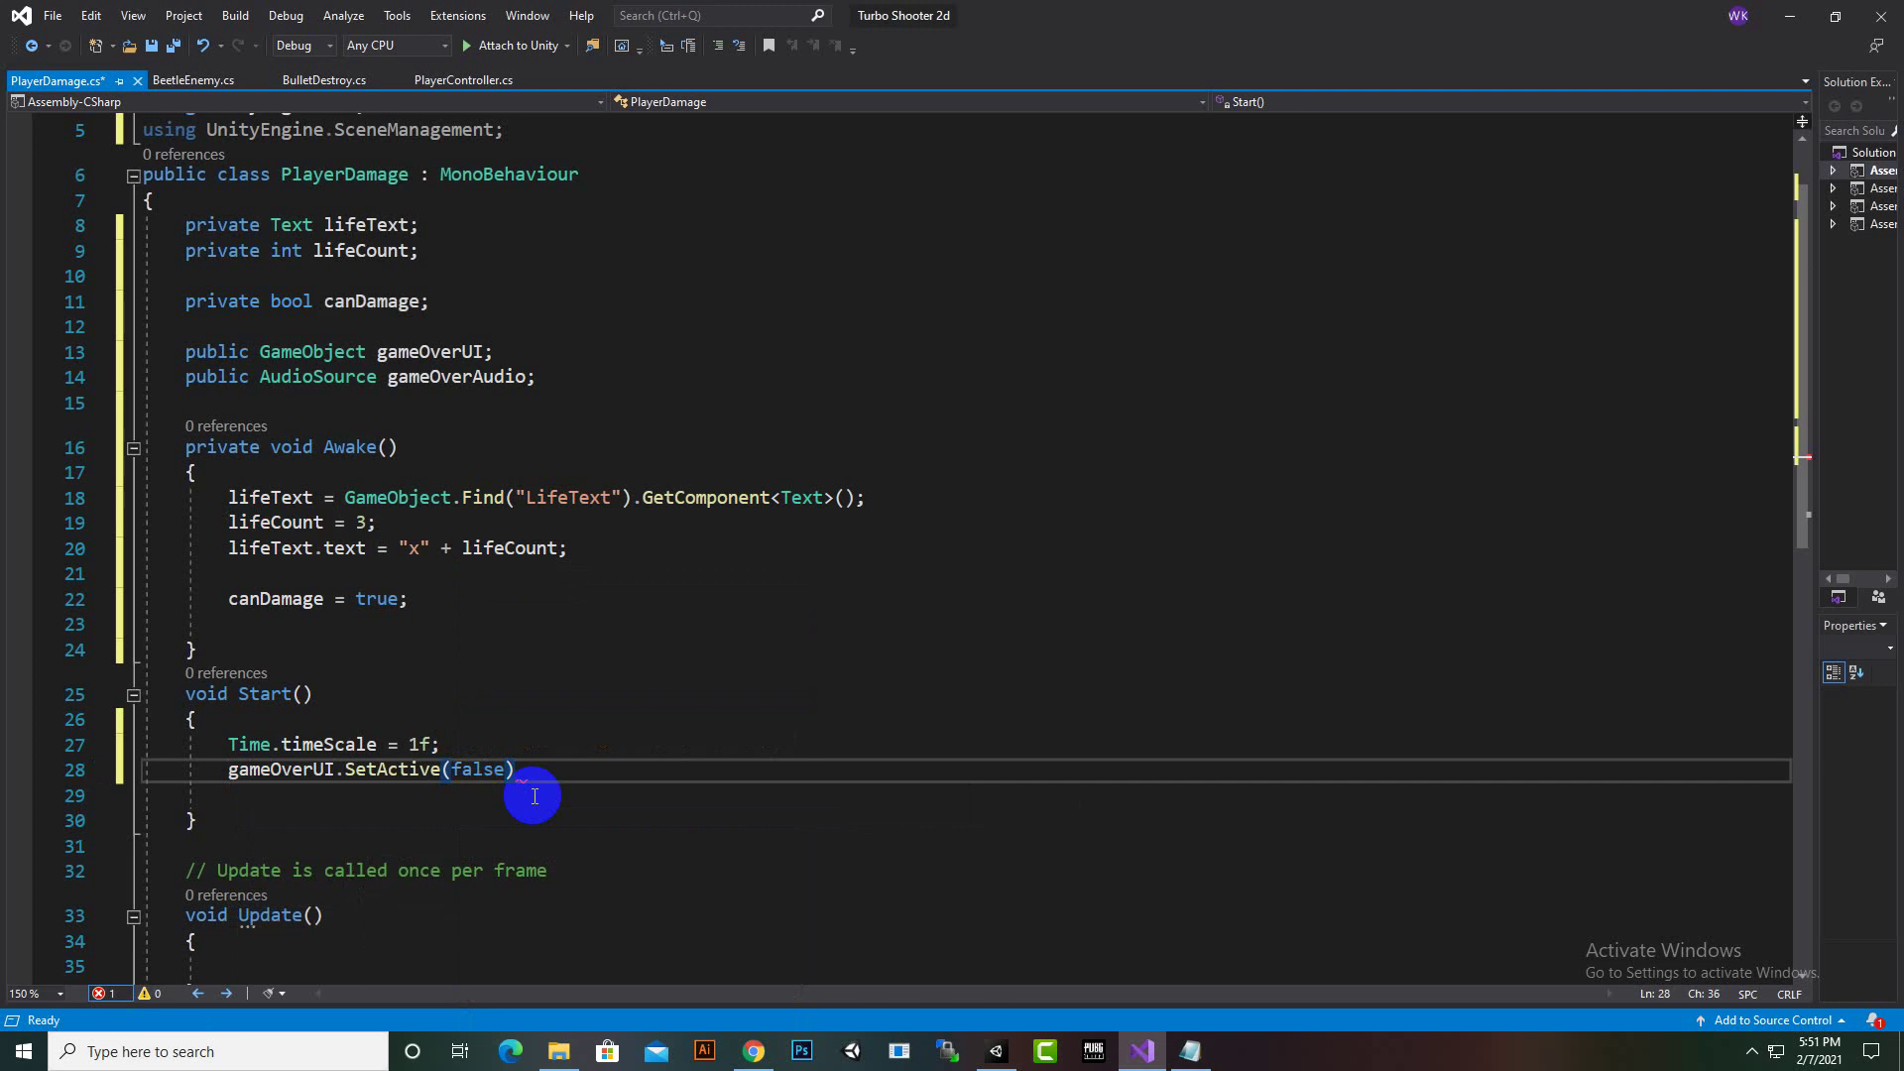
pyautogui.hotkey('ctrl', 's')
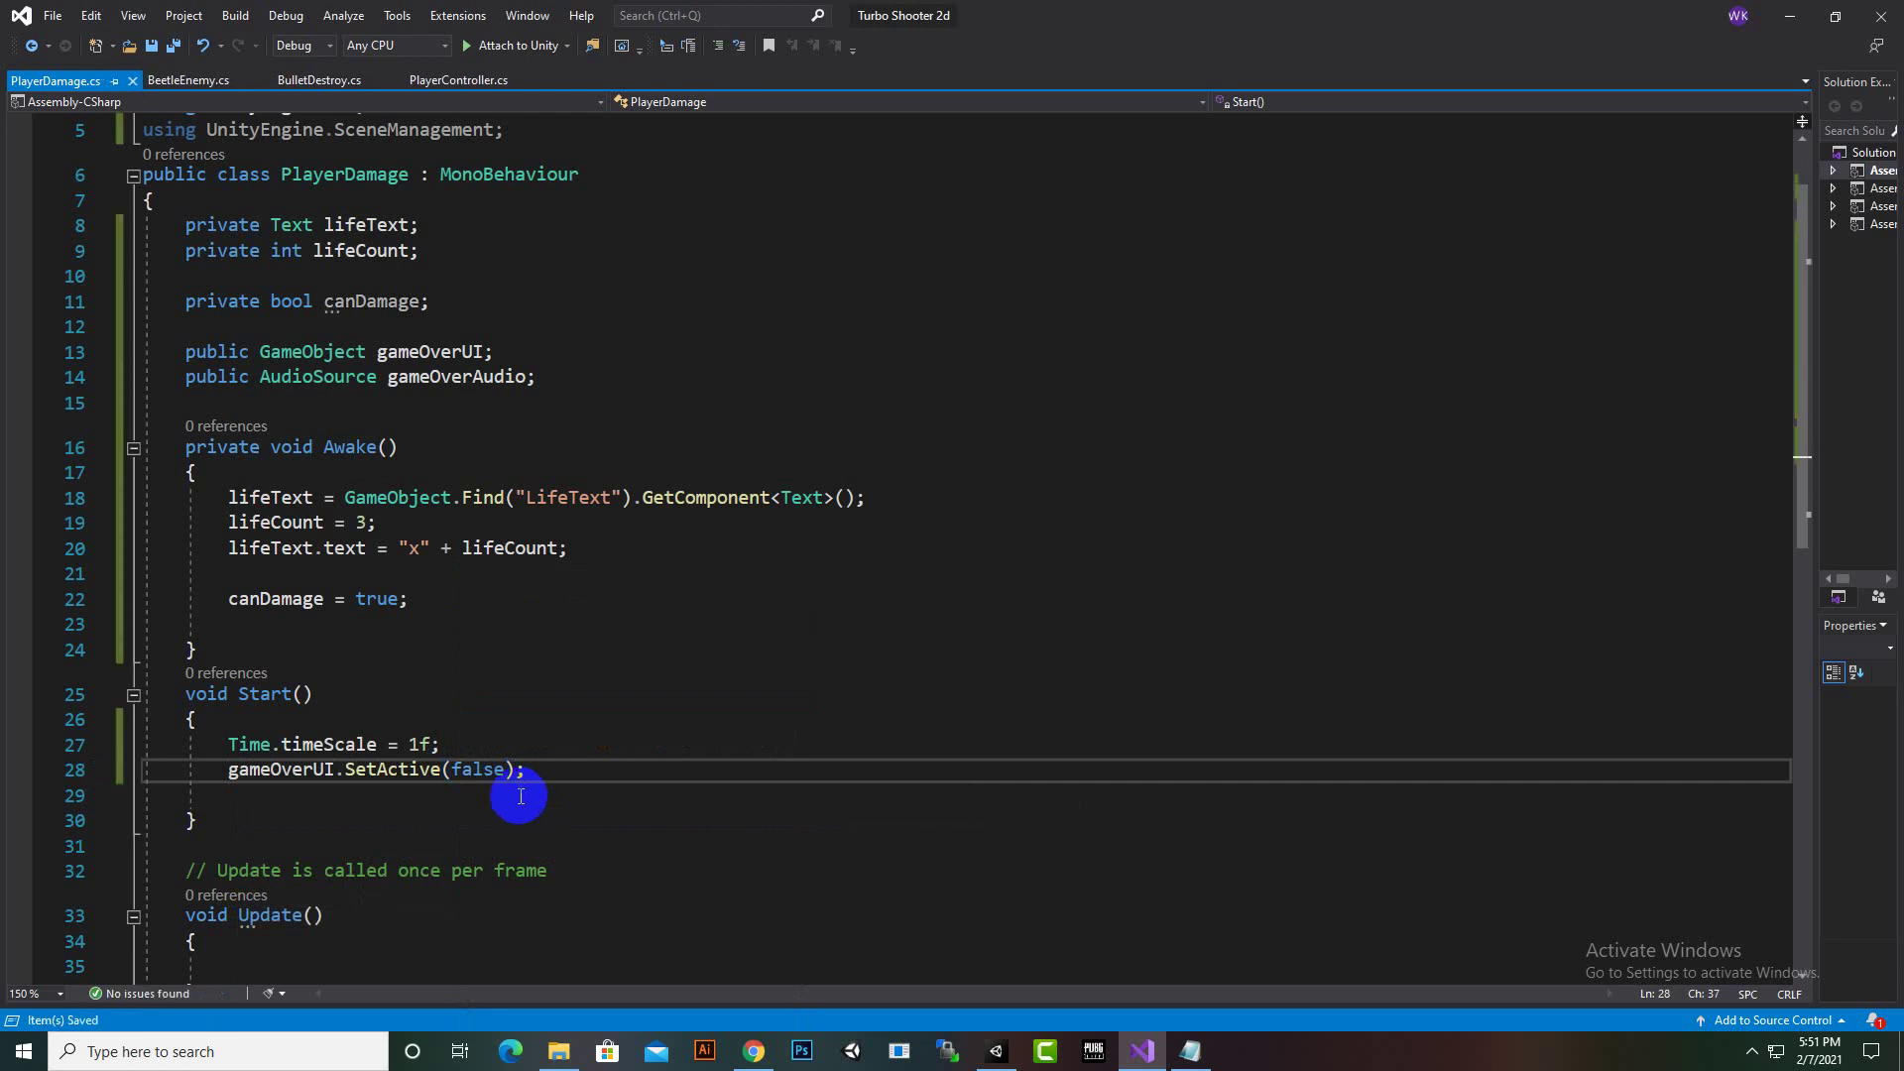
pyautogui.scroll(-1, 595, 659)
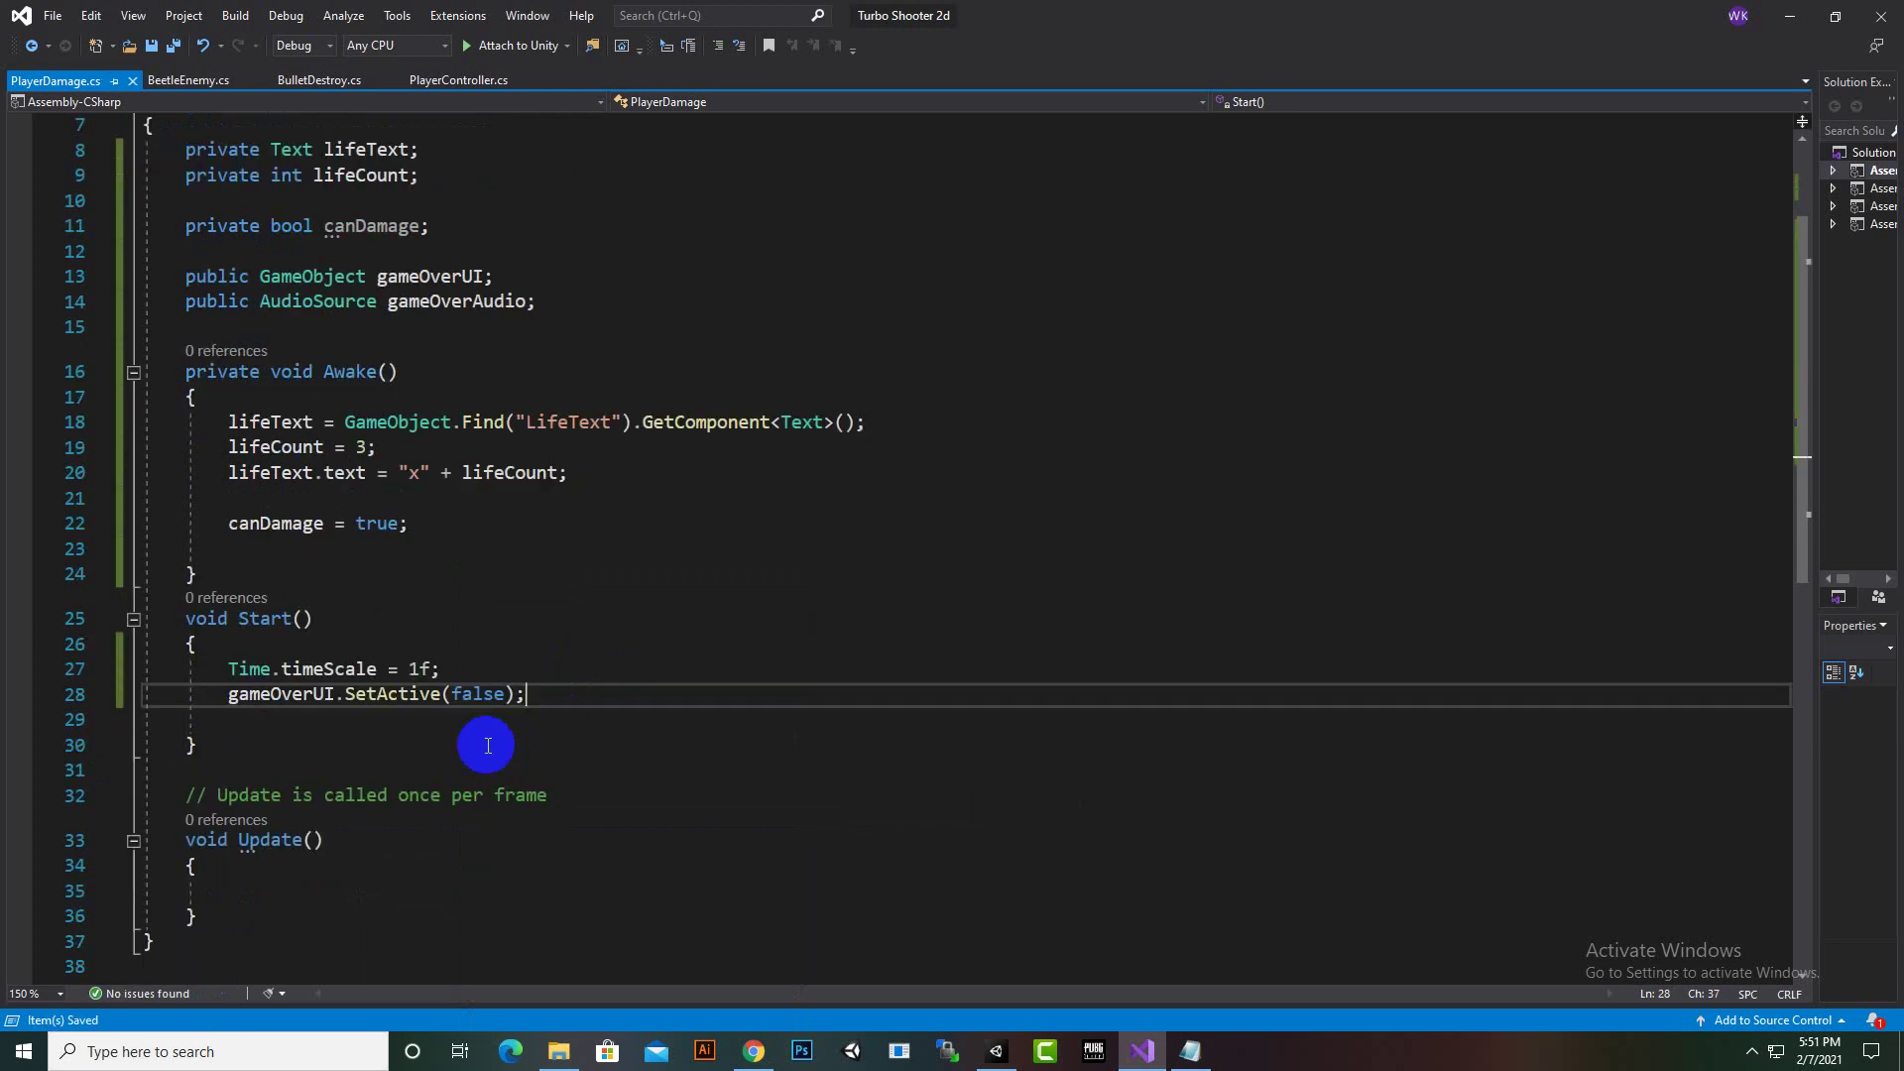
# Switch to Unity, collapse the BeetleEnemy object's children, and add a UI Panel to the Canvas
pyautogui.click(1005, 1052)
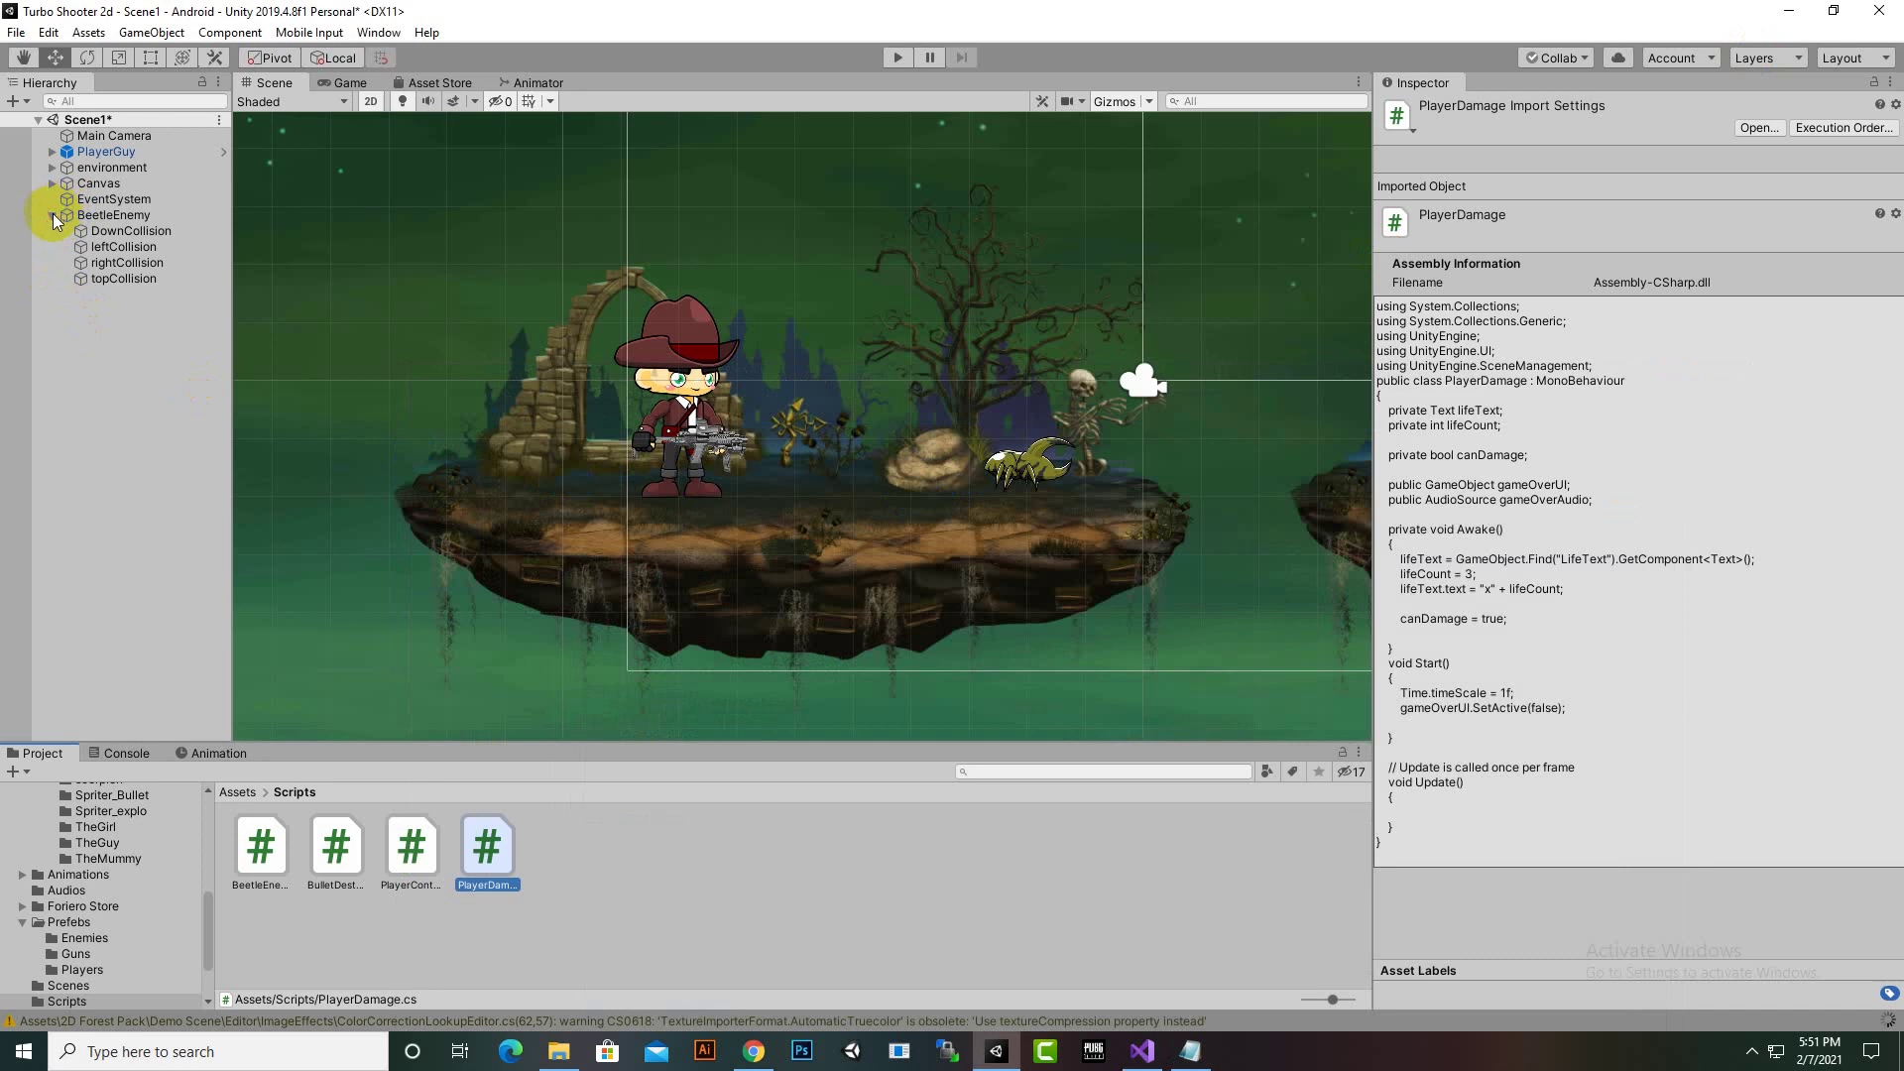
pyautogui.click(131, 230)
pyautogui.click(52, 215)
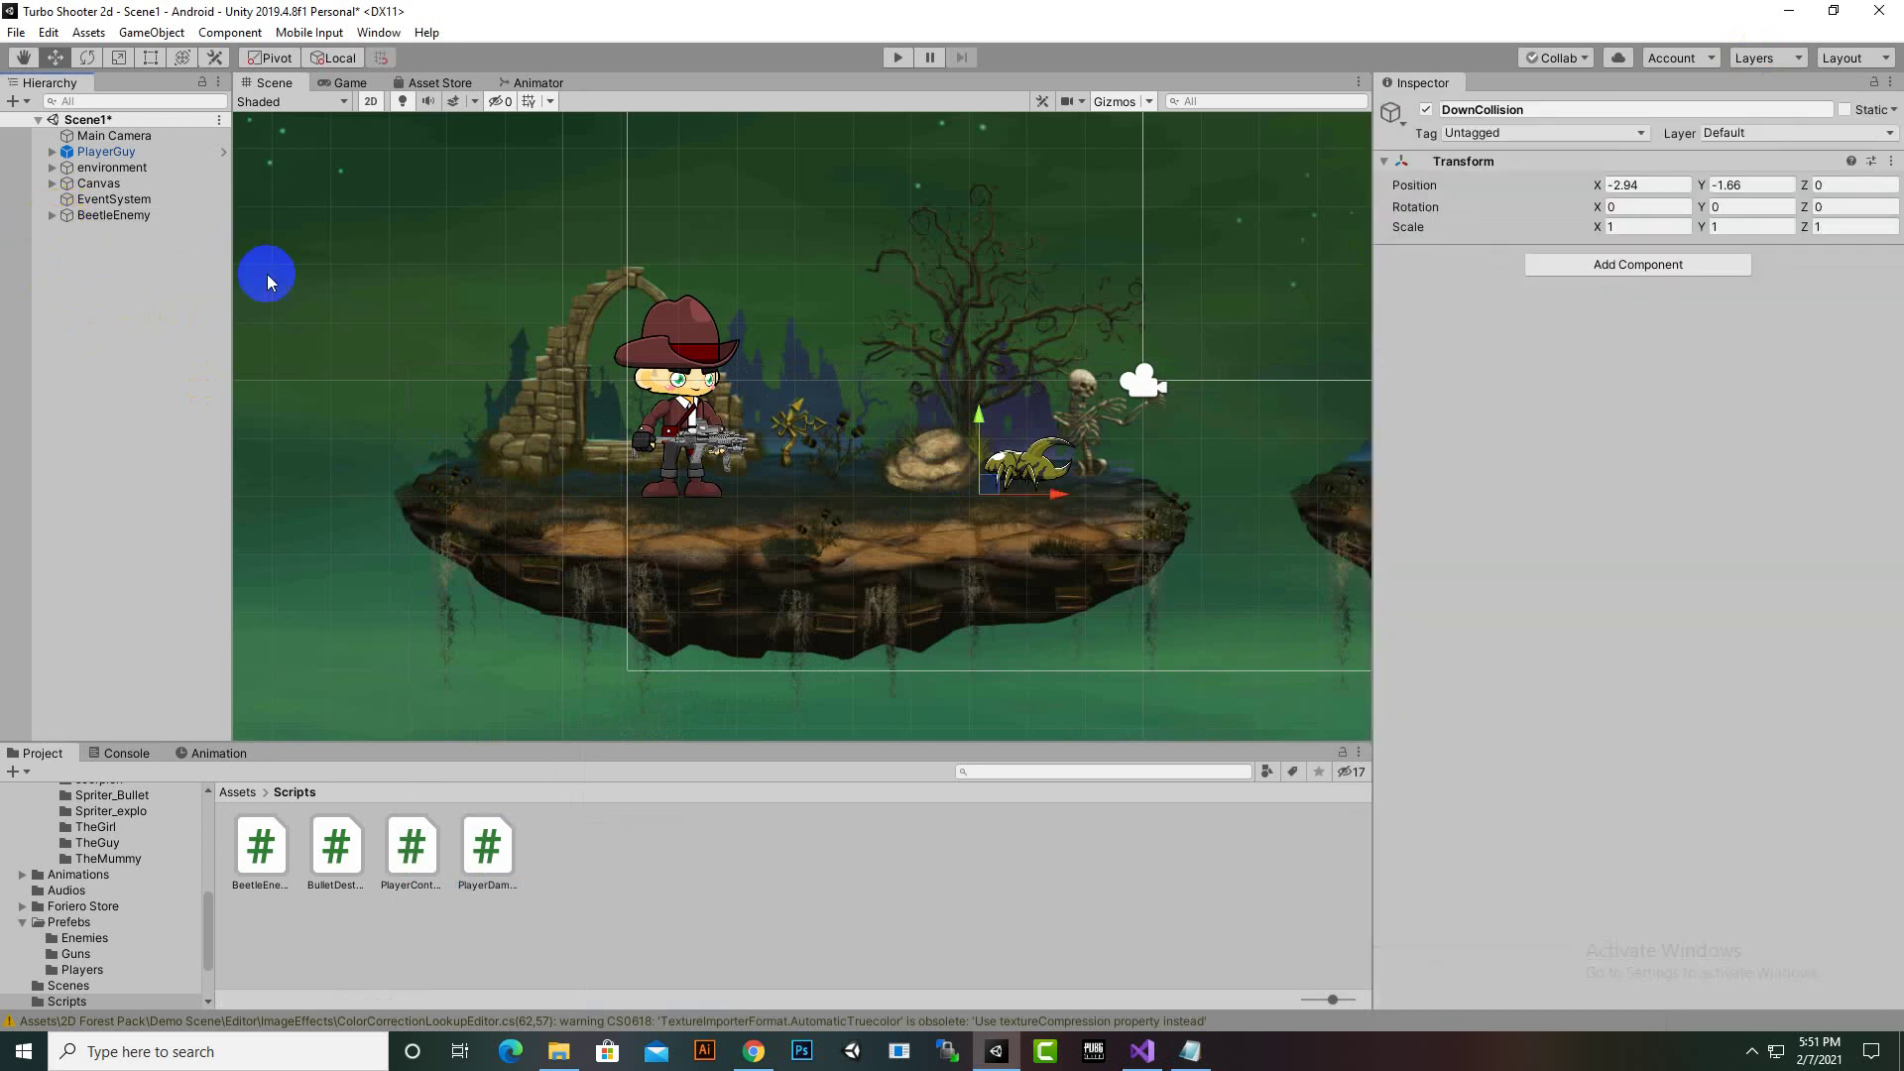
pyautogui.scroll(-5, 680, 476)
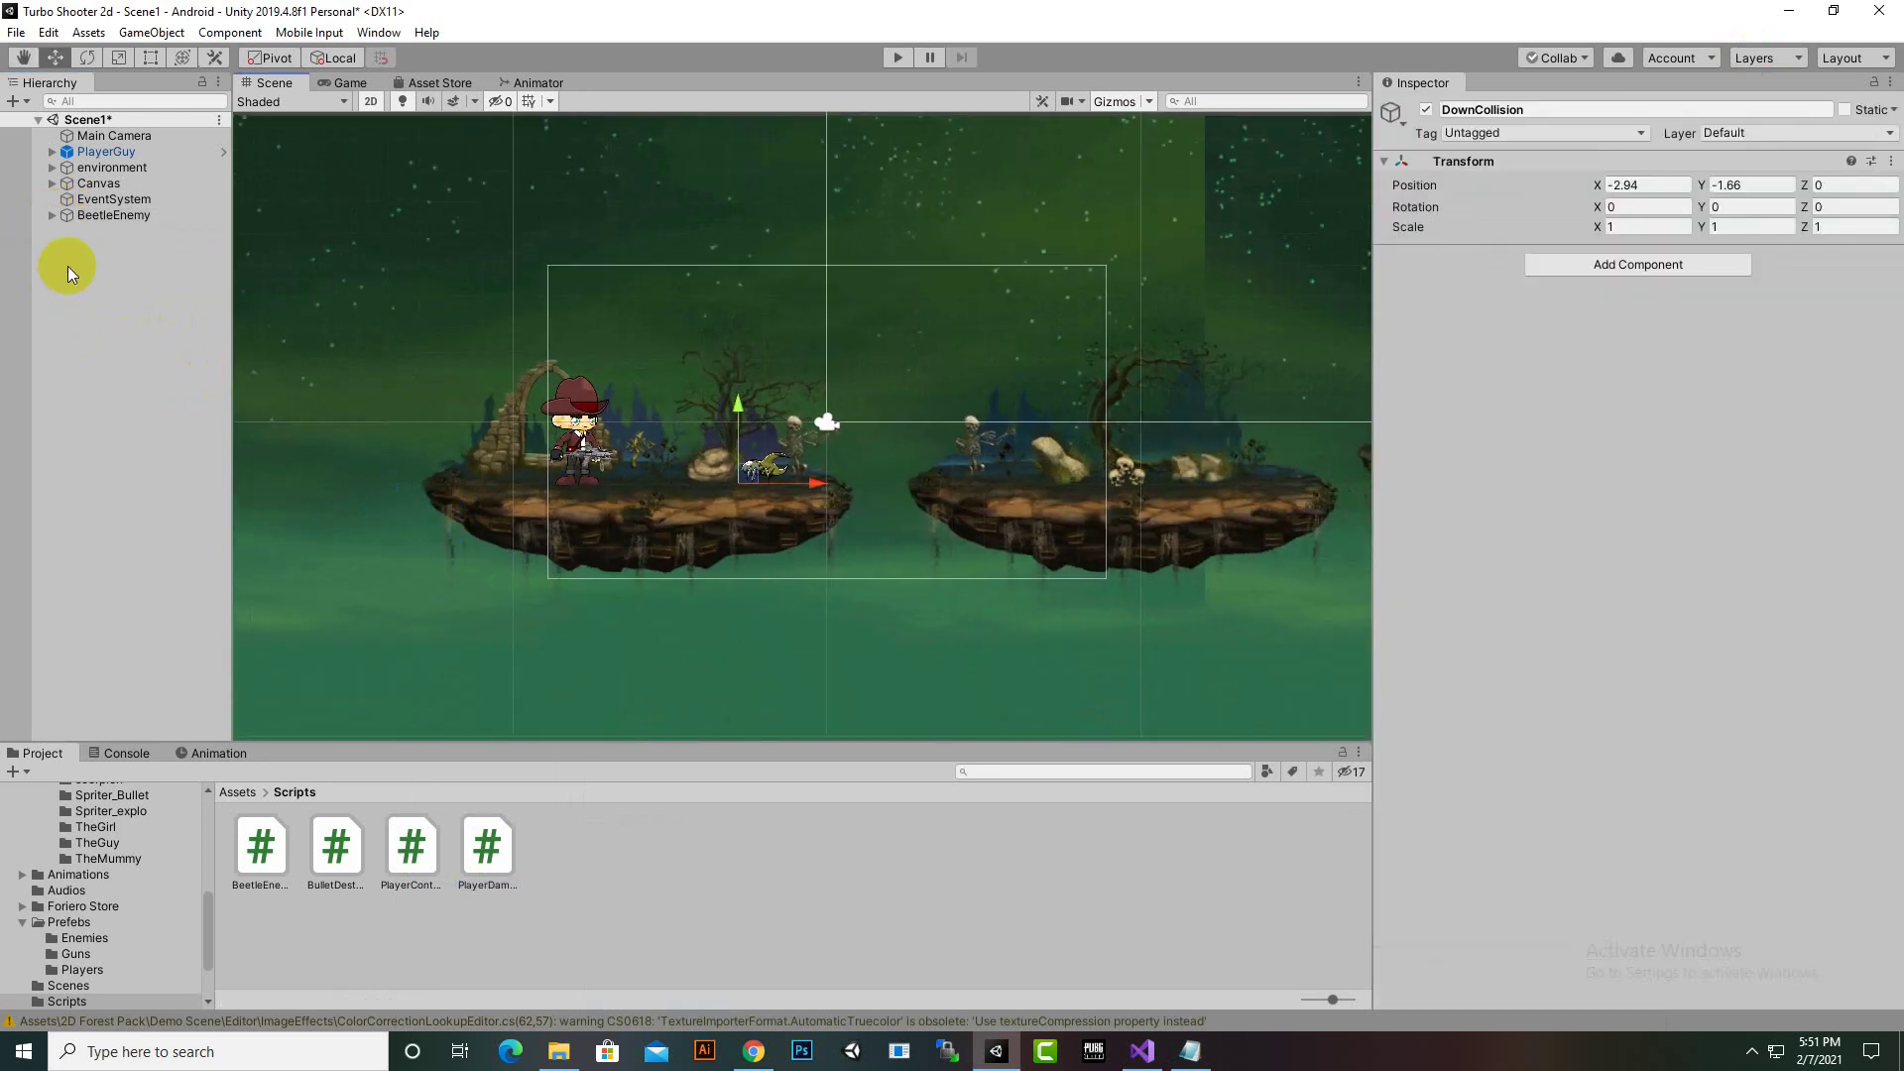
pyautogui.rightClick(75, 184)
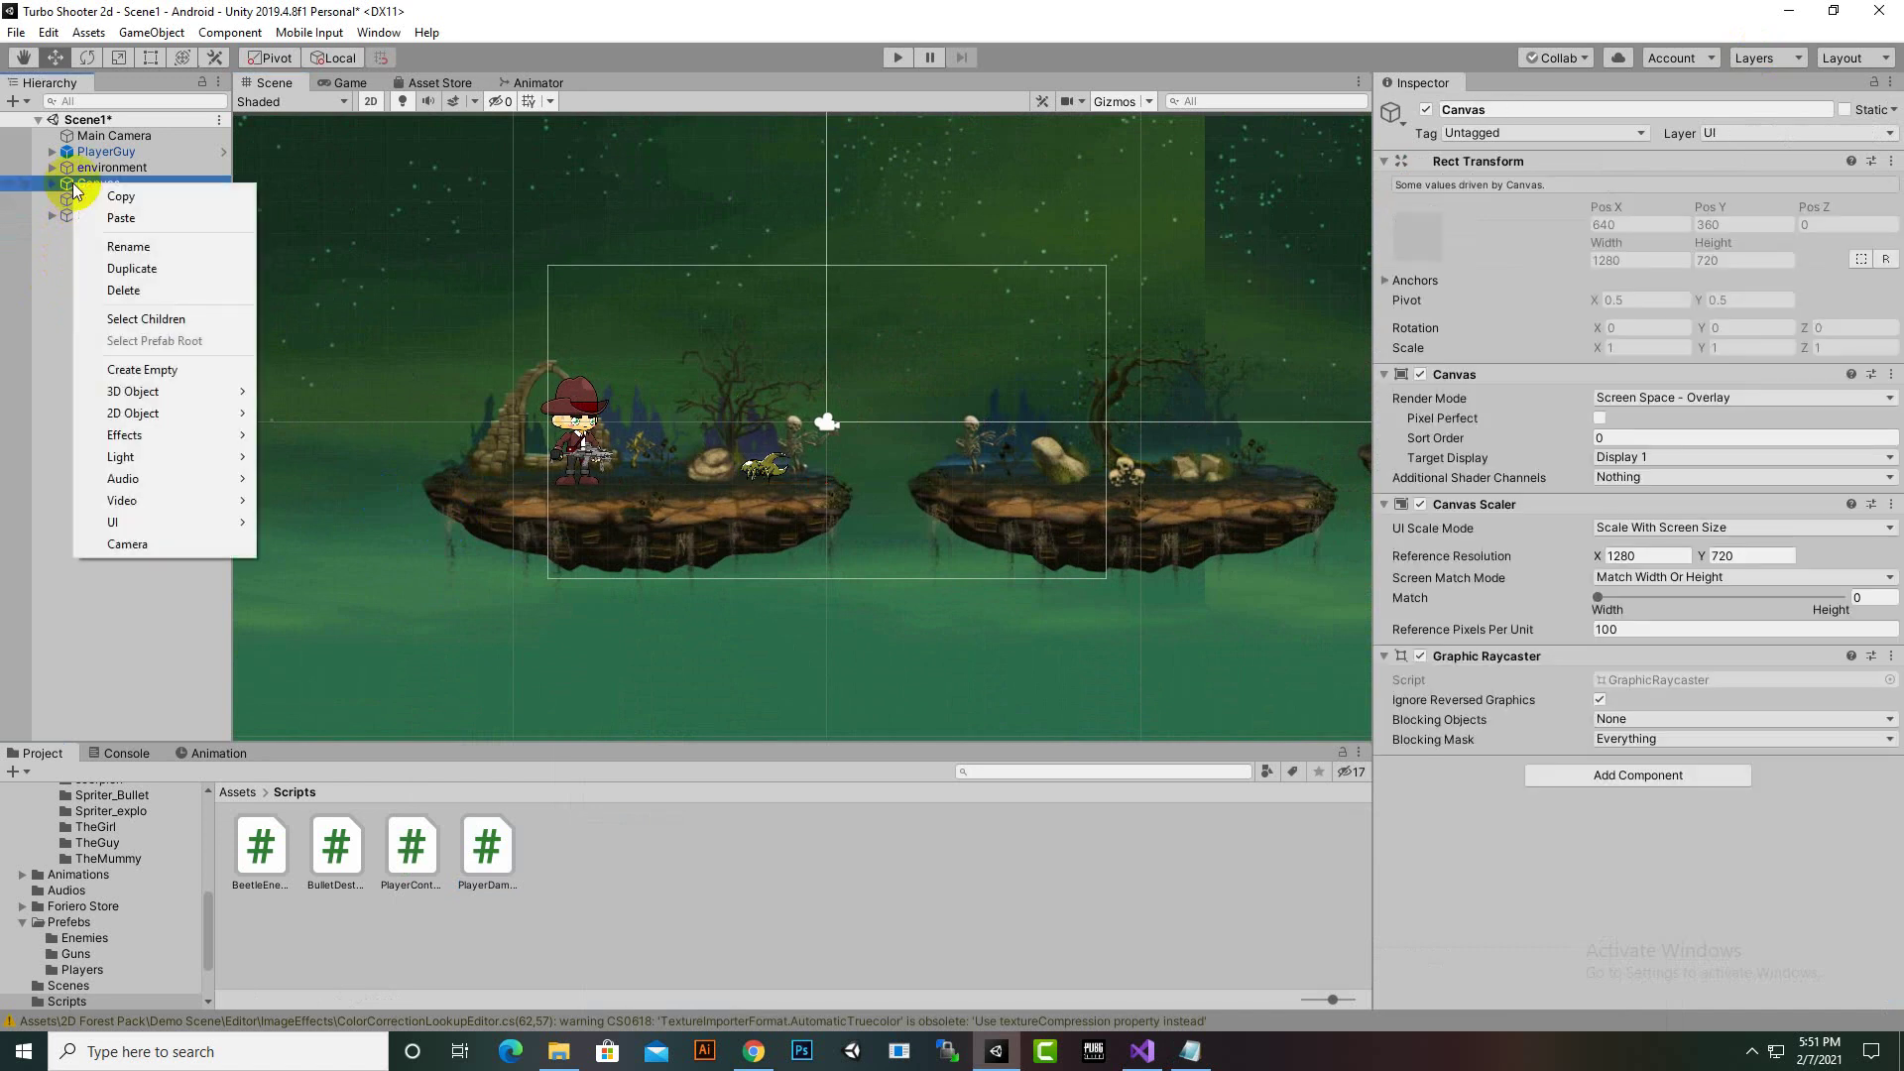
pyautogui.moveTo(155, 522)
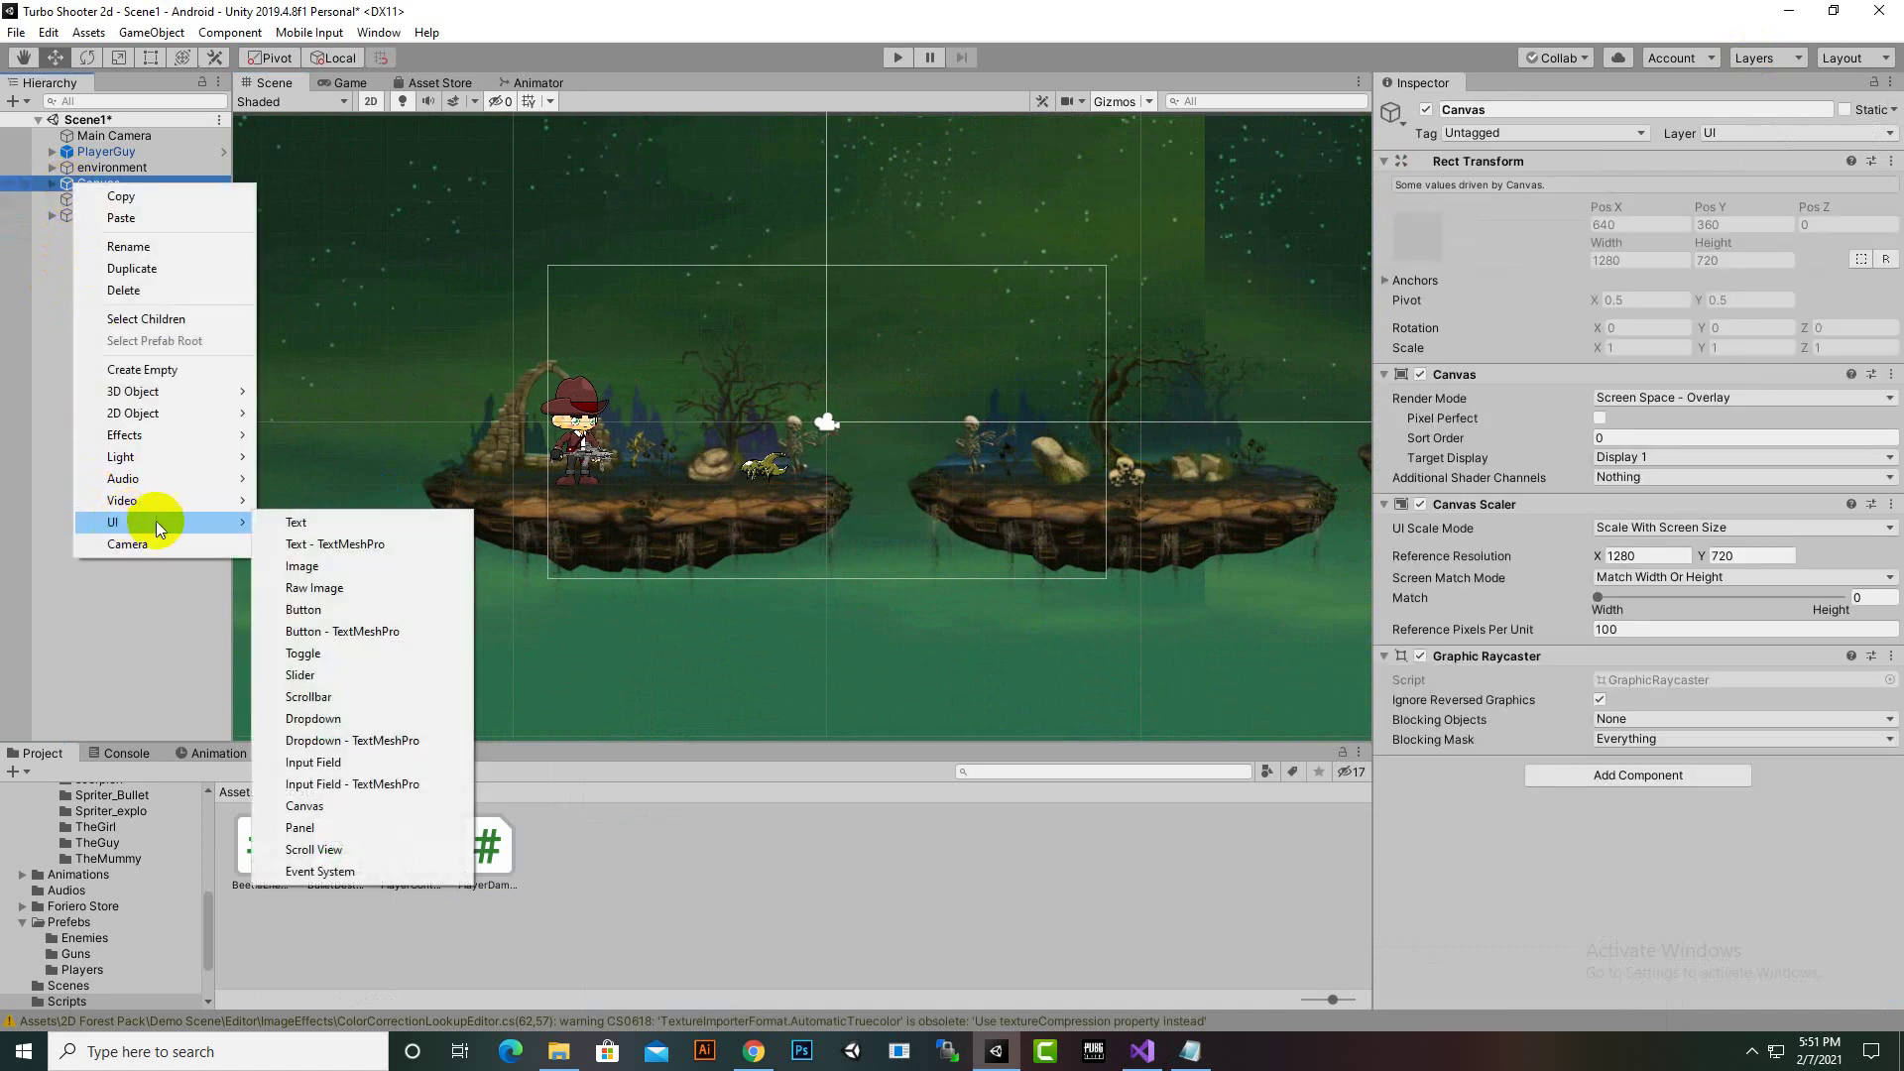
pyautogui.click(359, 828)
# Rename the Canvas's new panel as GameOverPanel
pyautogui.rightClick(90, 262)
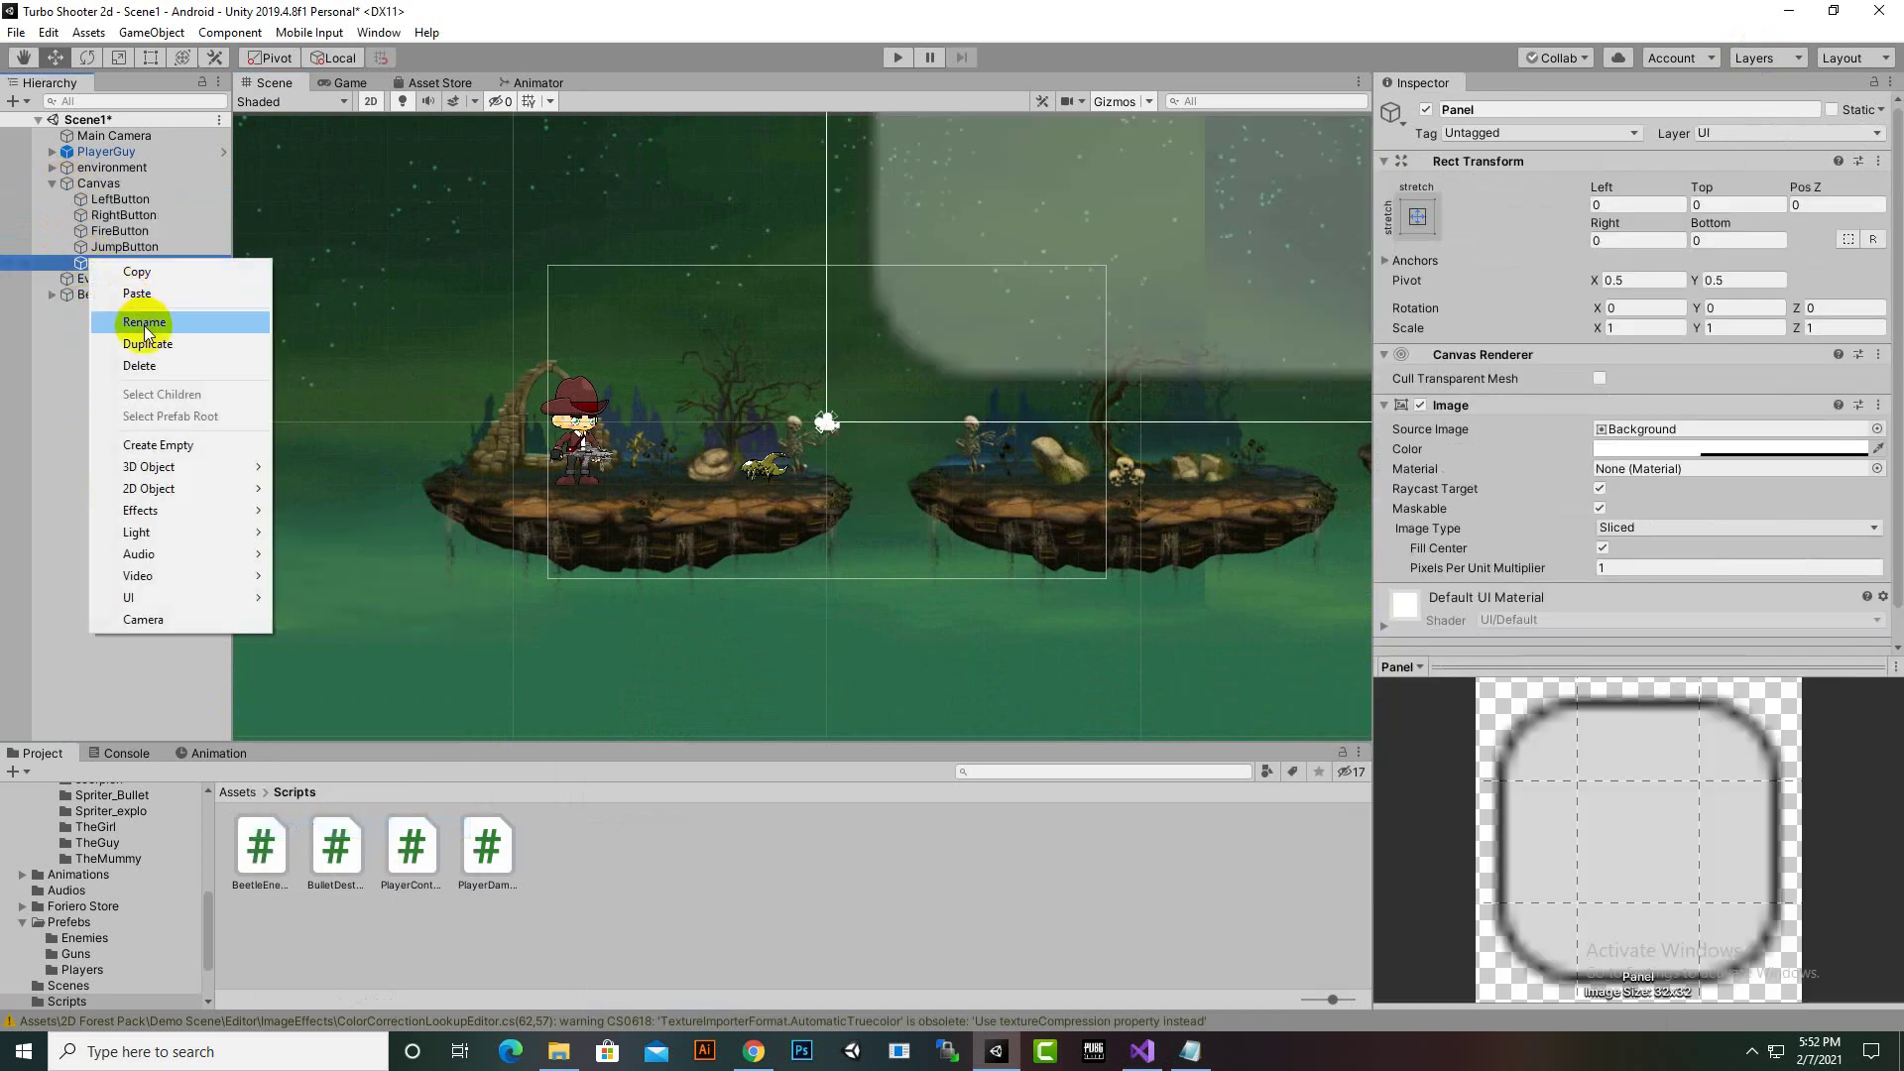
pyautogui.click(145, 323)
pyautogui.write('Game')
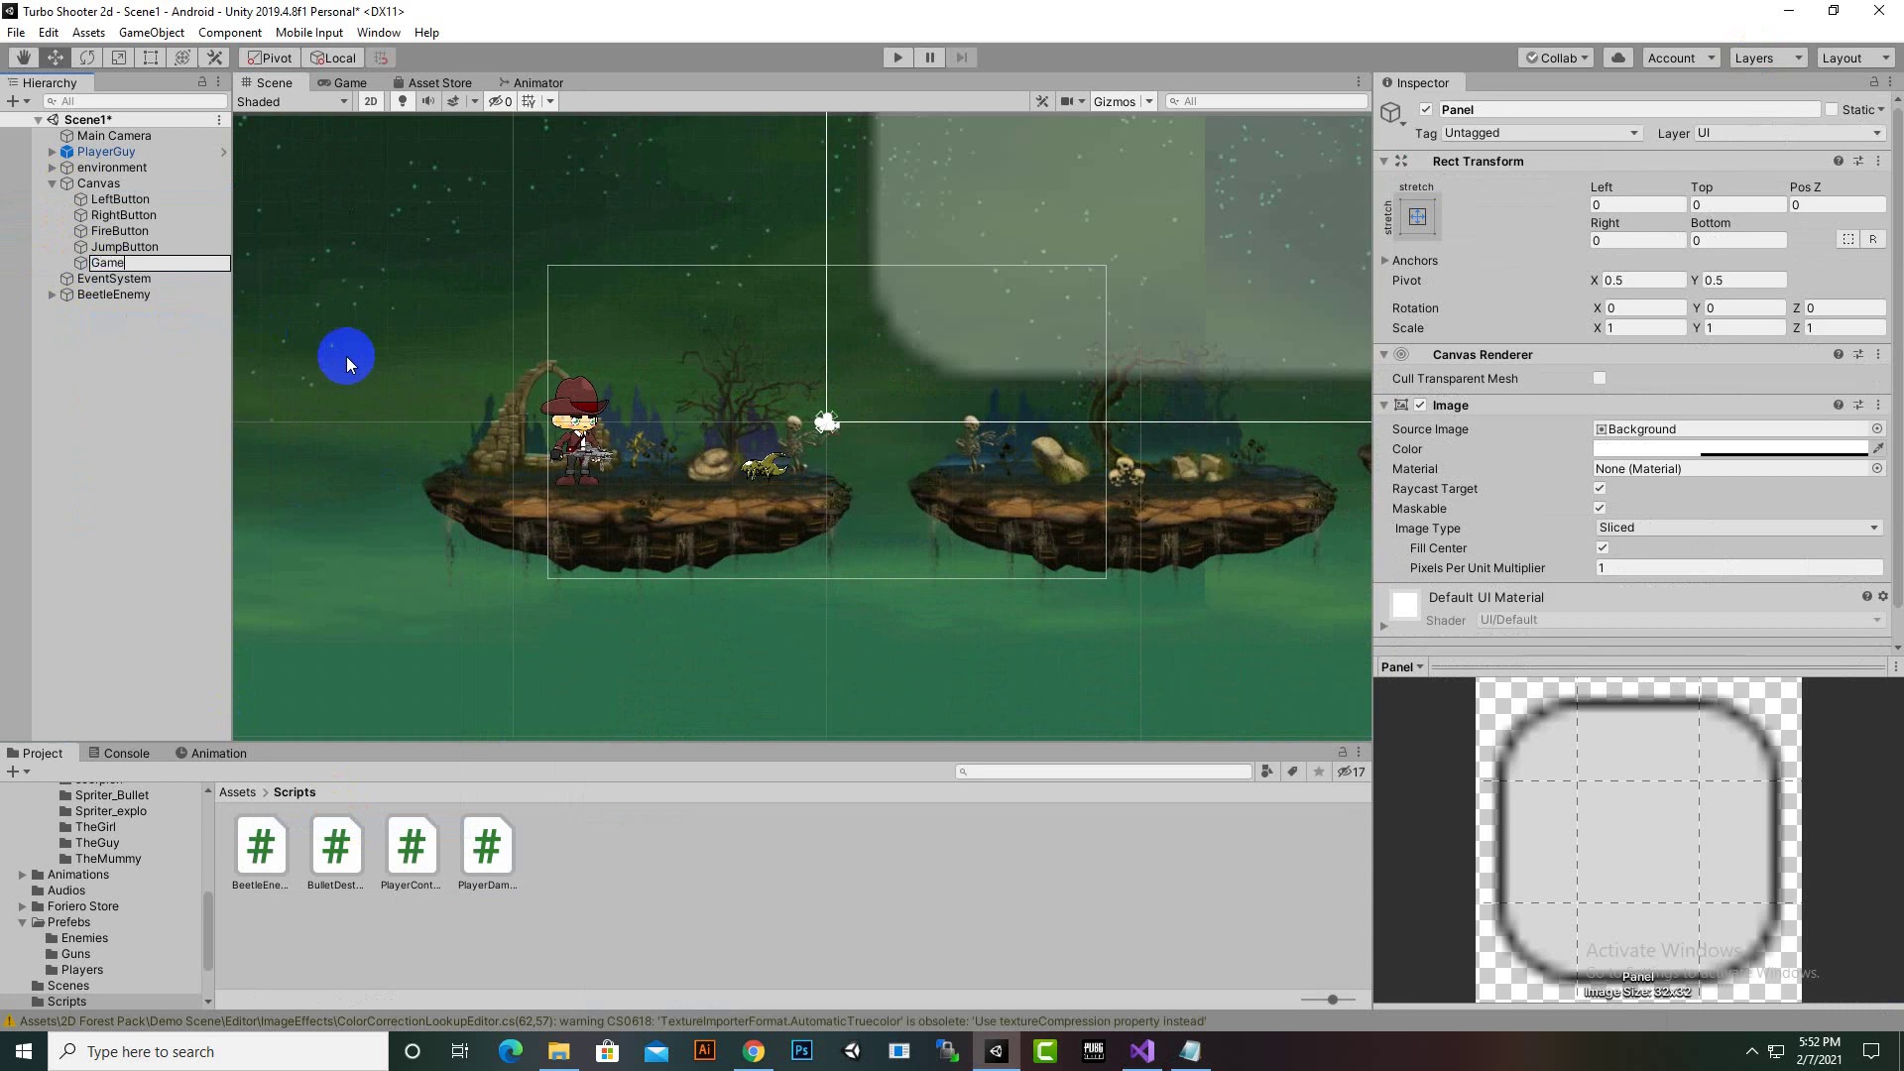
pyautogui.write('OverPanel')
pyautogui.press('Return')
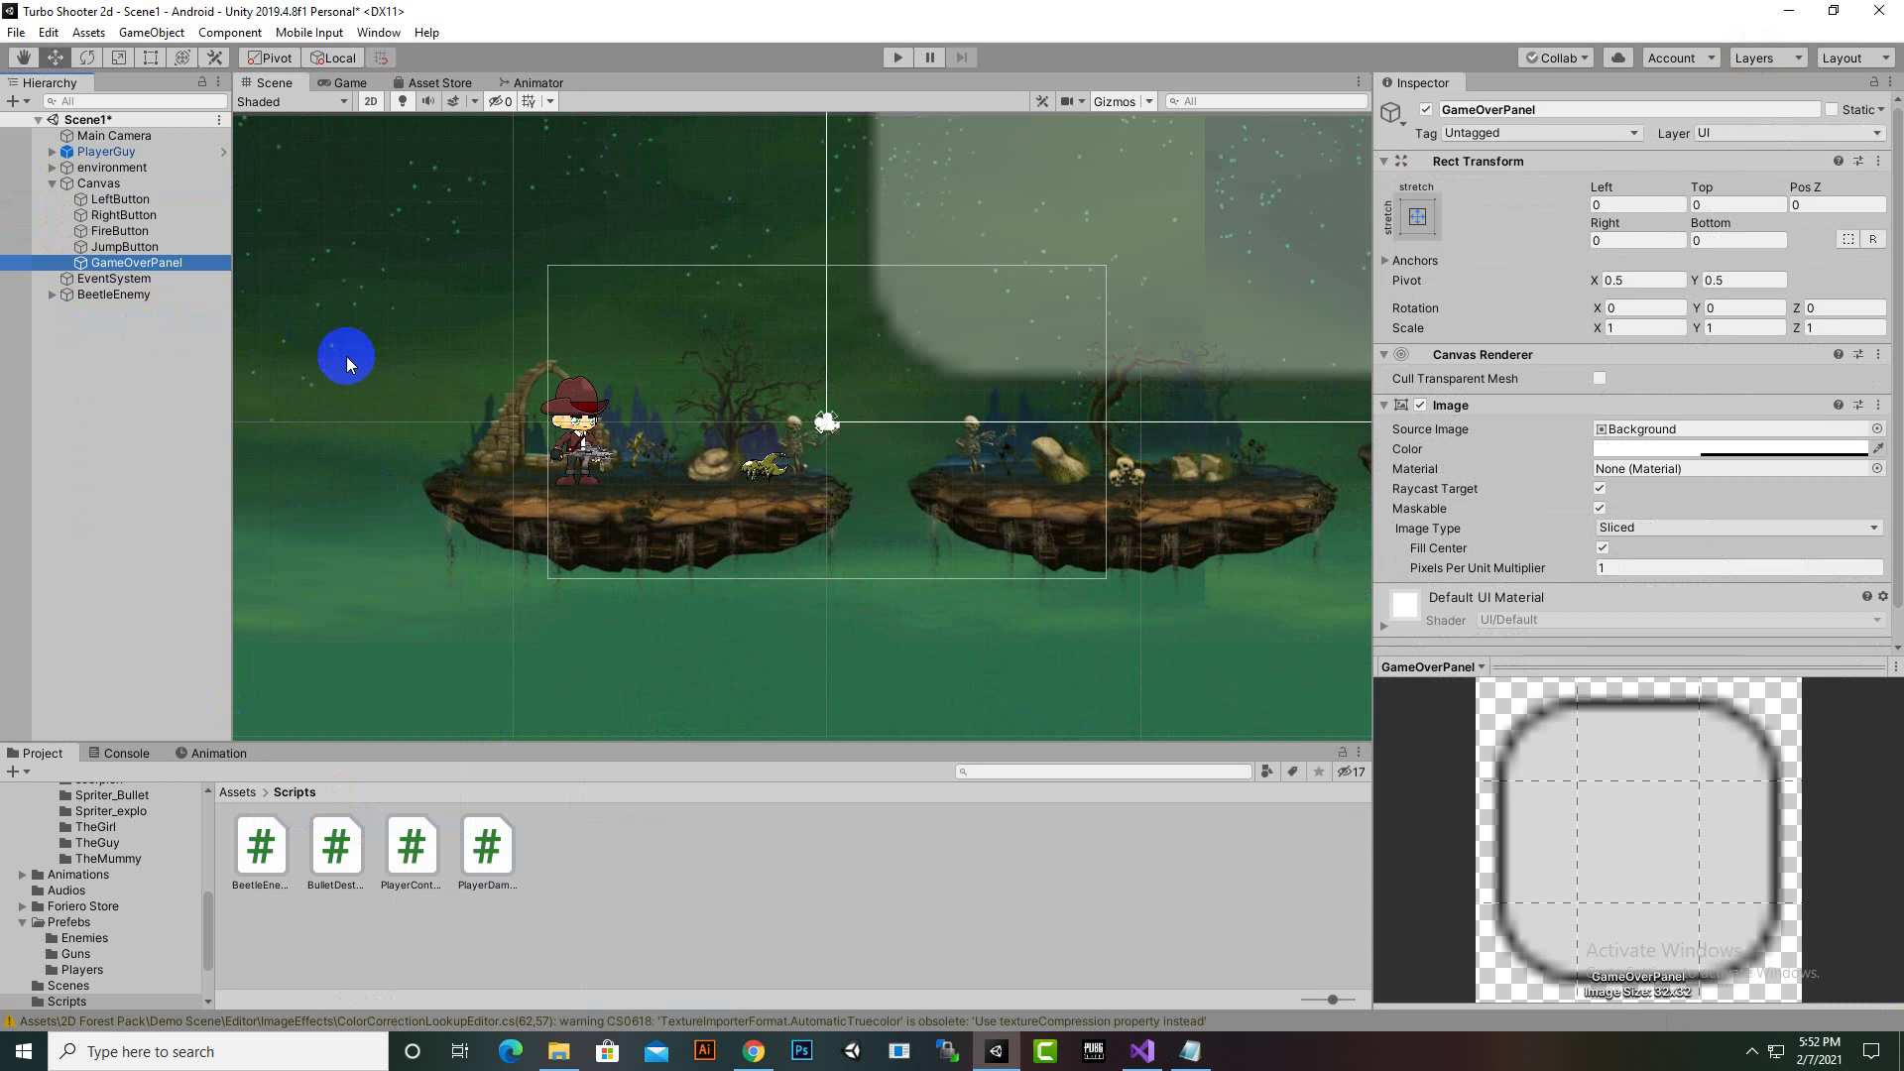
pyautogui.press('f')
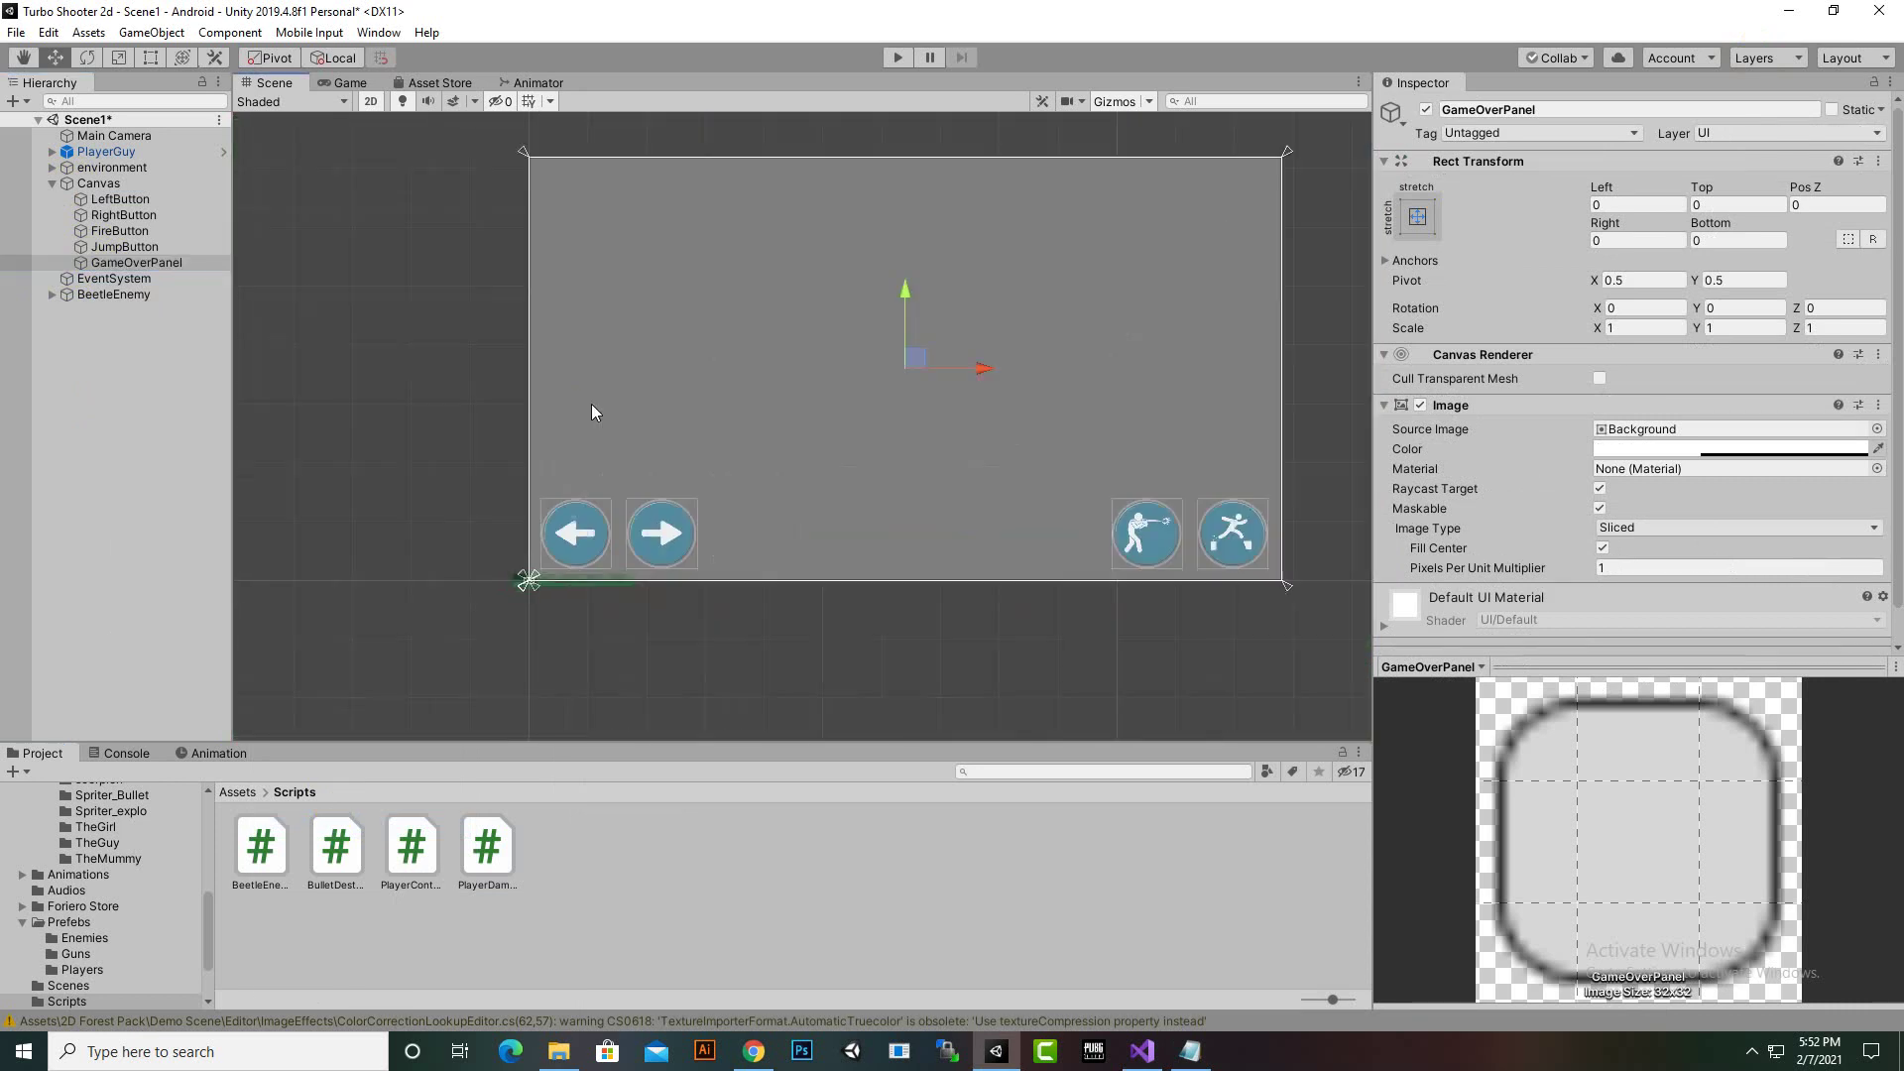
pyautogui.scroll(2, 893, 488)
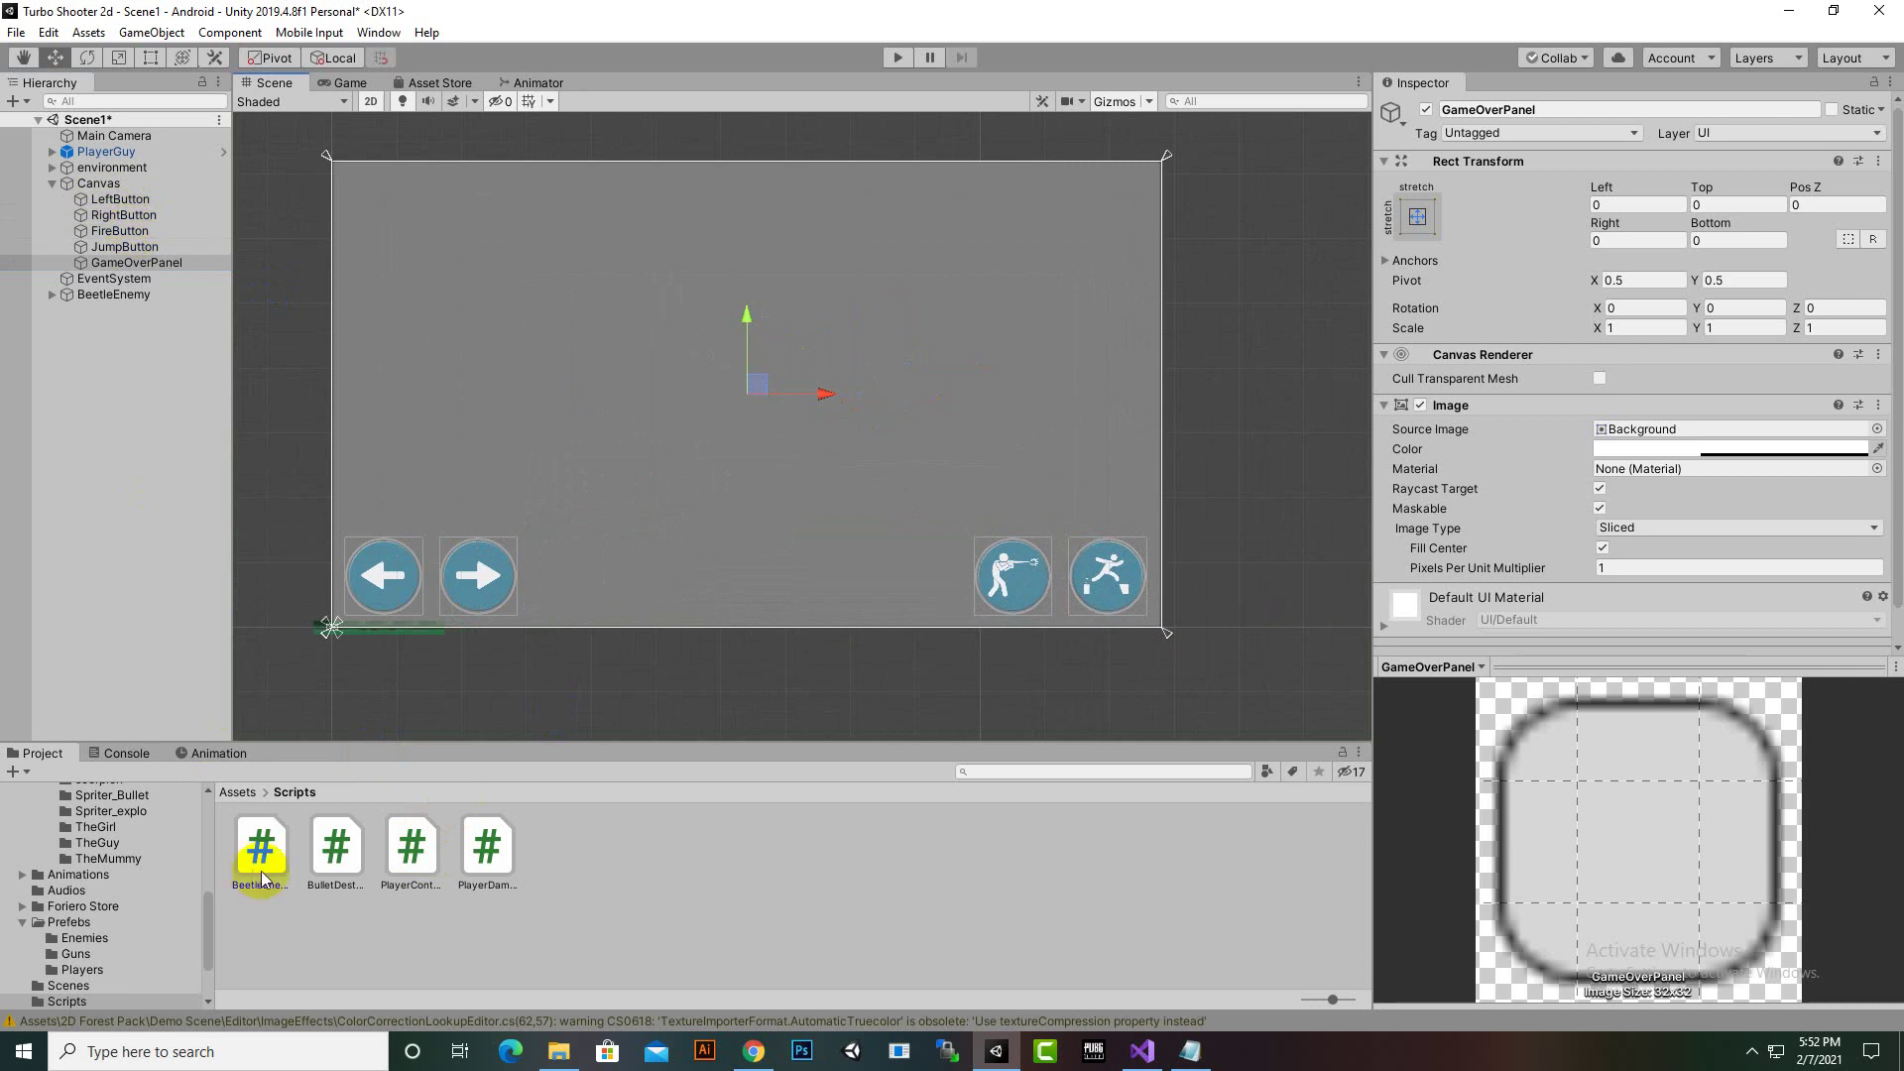
# Look through the flat, round and square folders in Sprites > uiicons > gameuibutton for a panel graphic
pyautogui.click(241, 795)
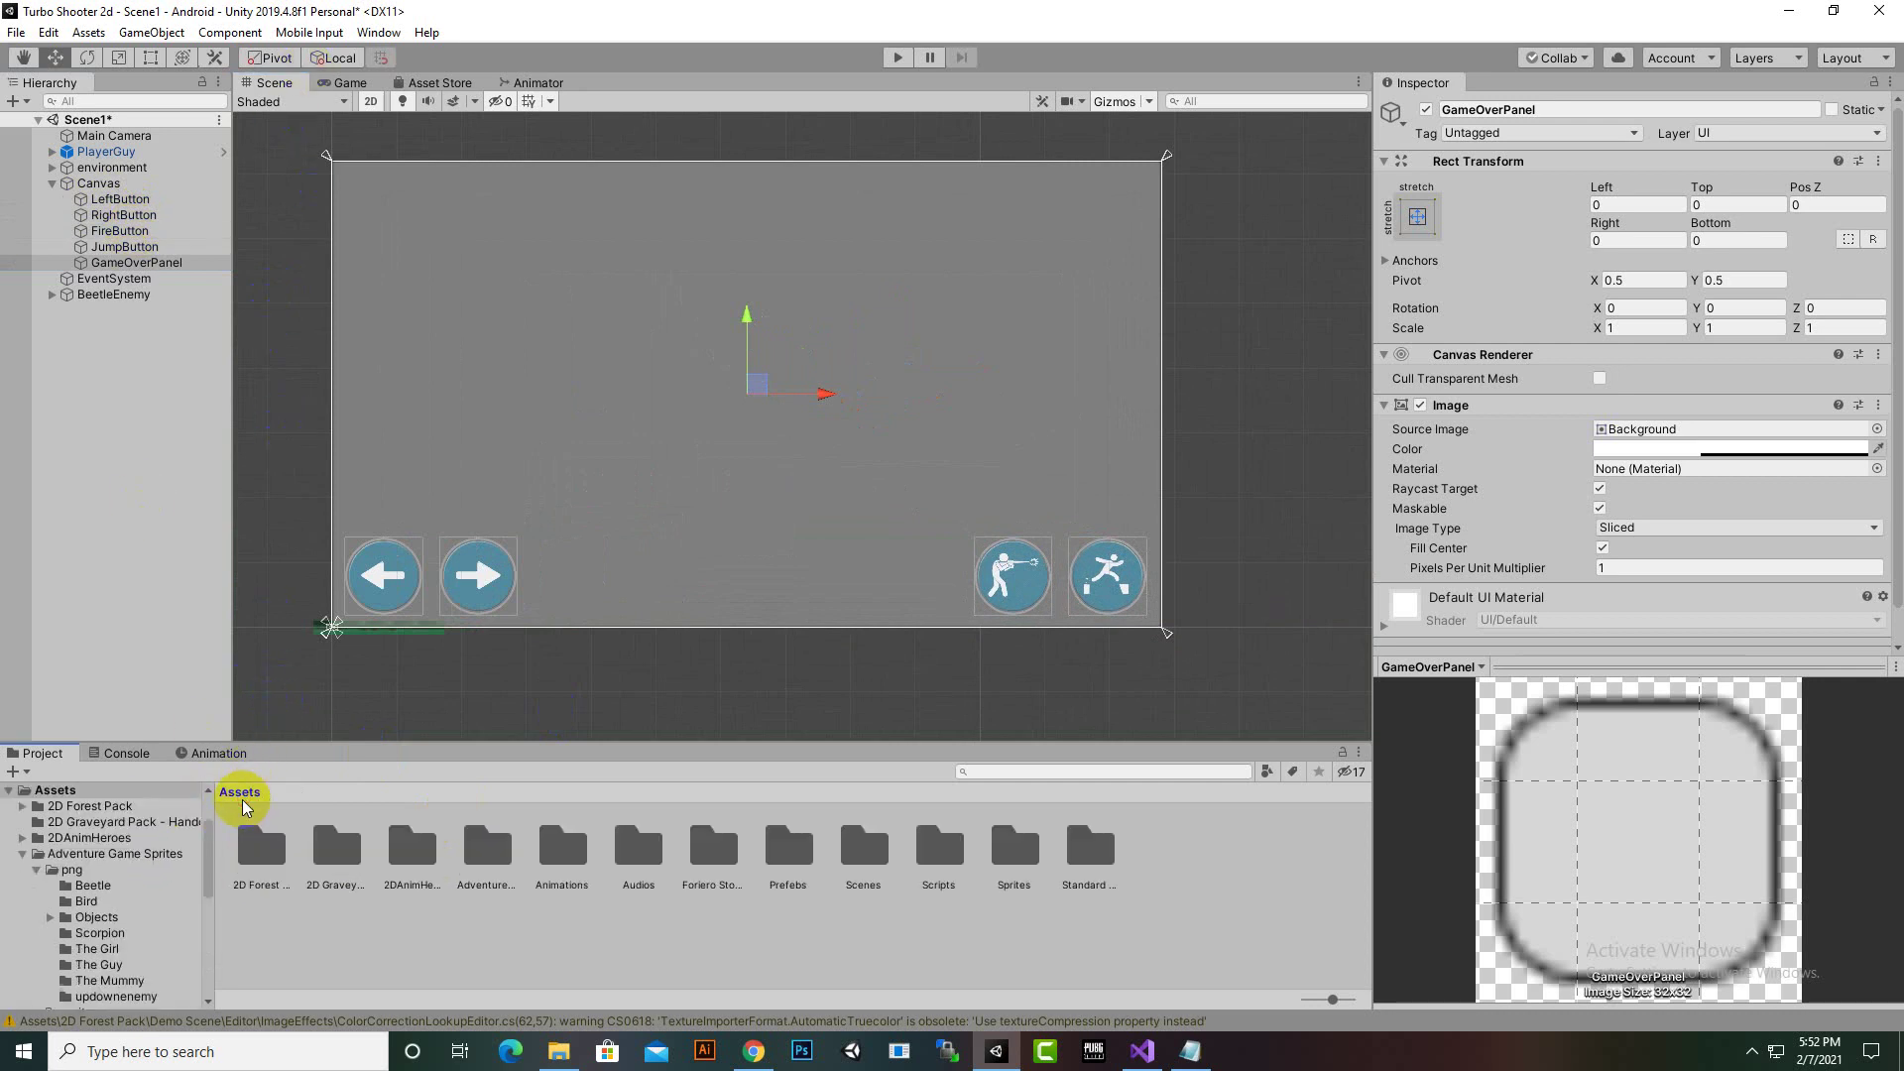
pyautogui.doubleClick(1016, 851)
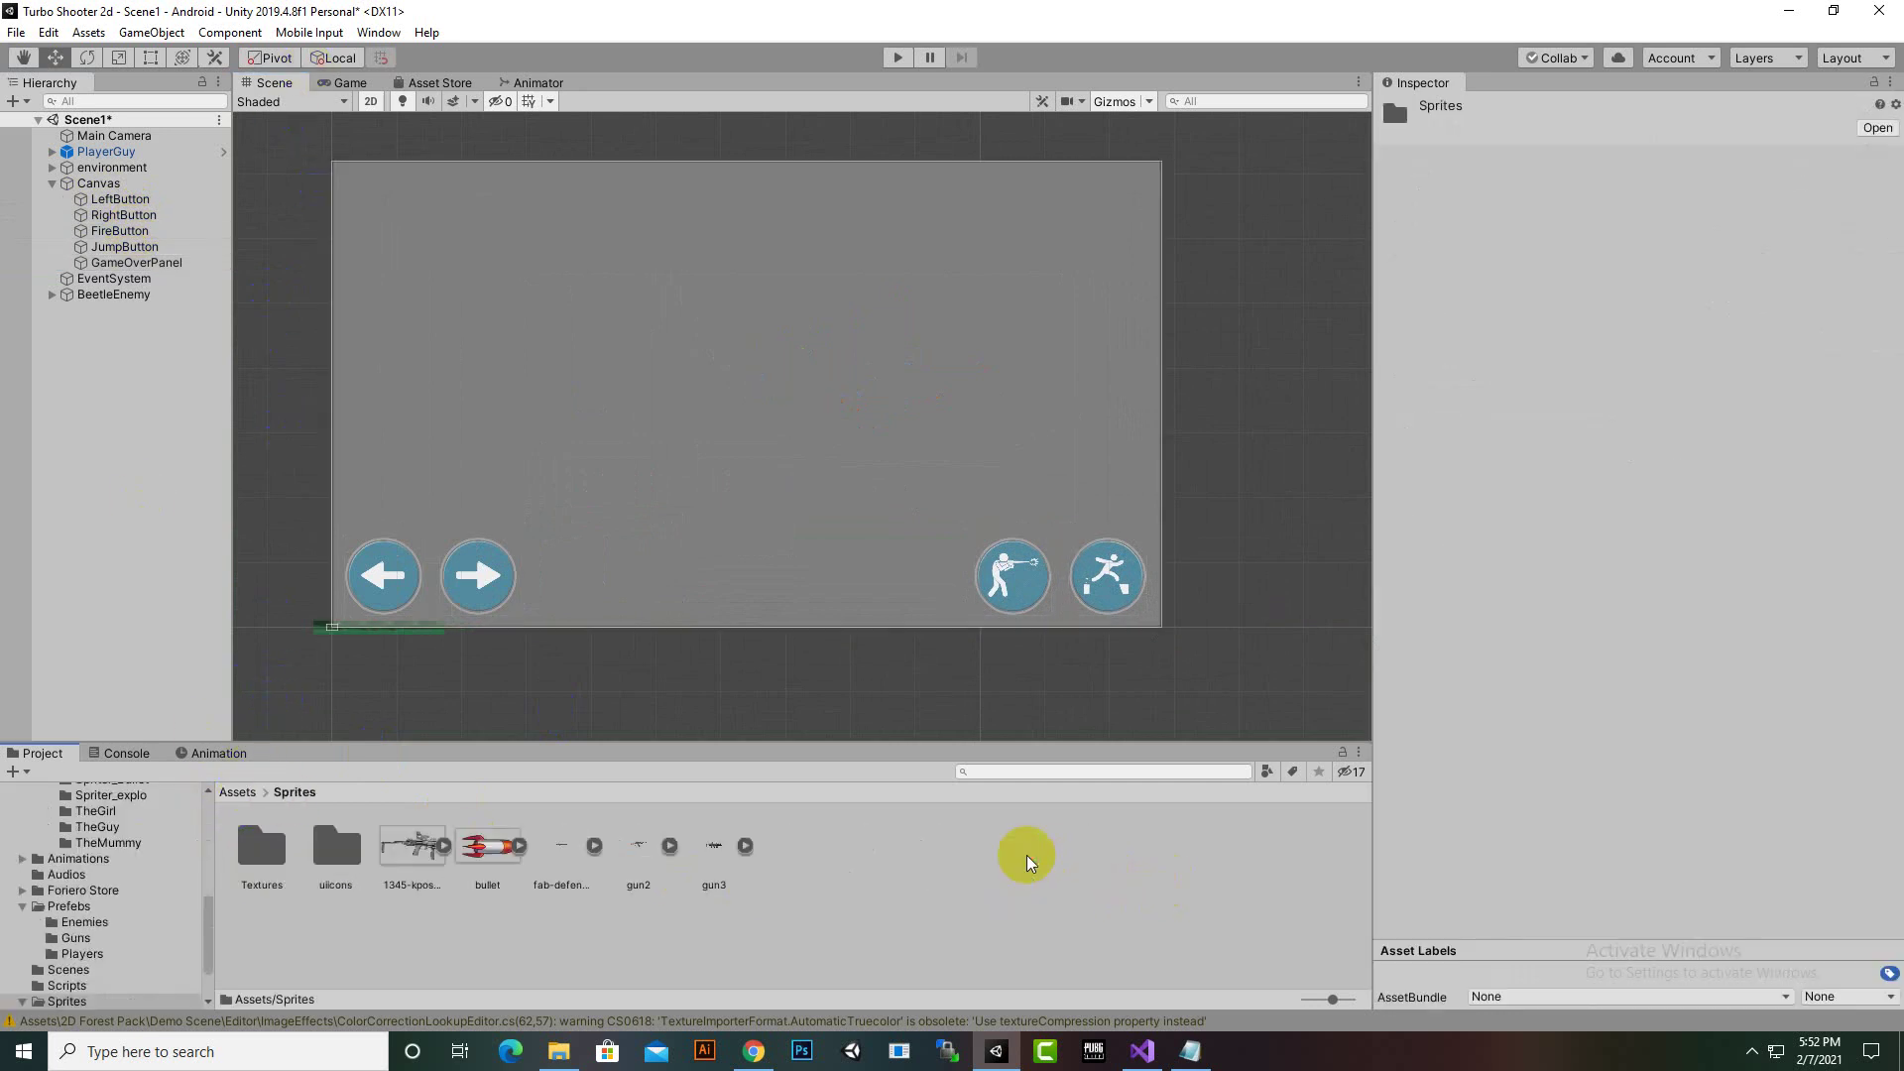
pyautogui.doubleClick(335, 848)
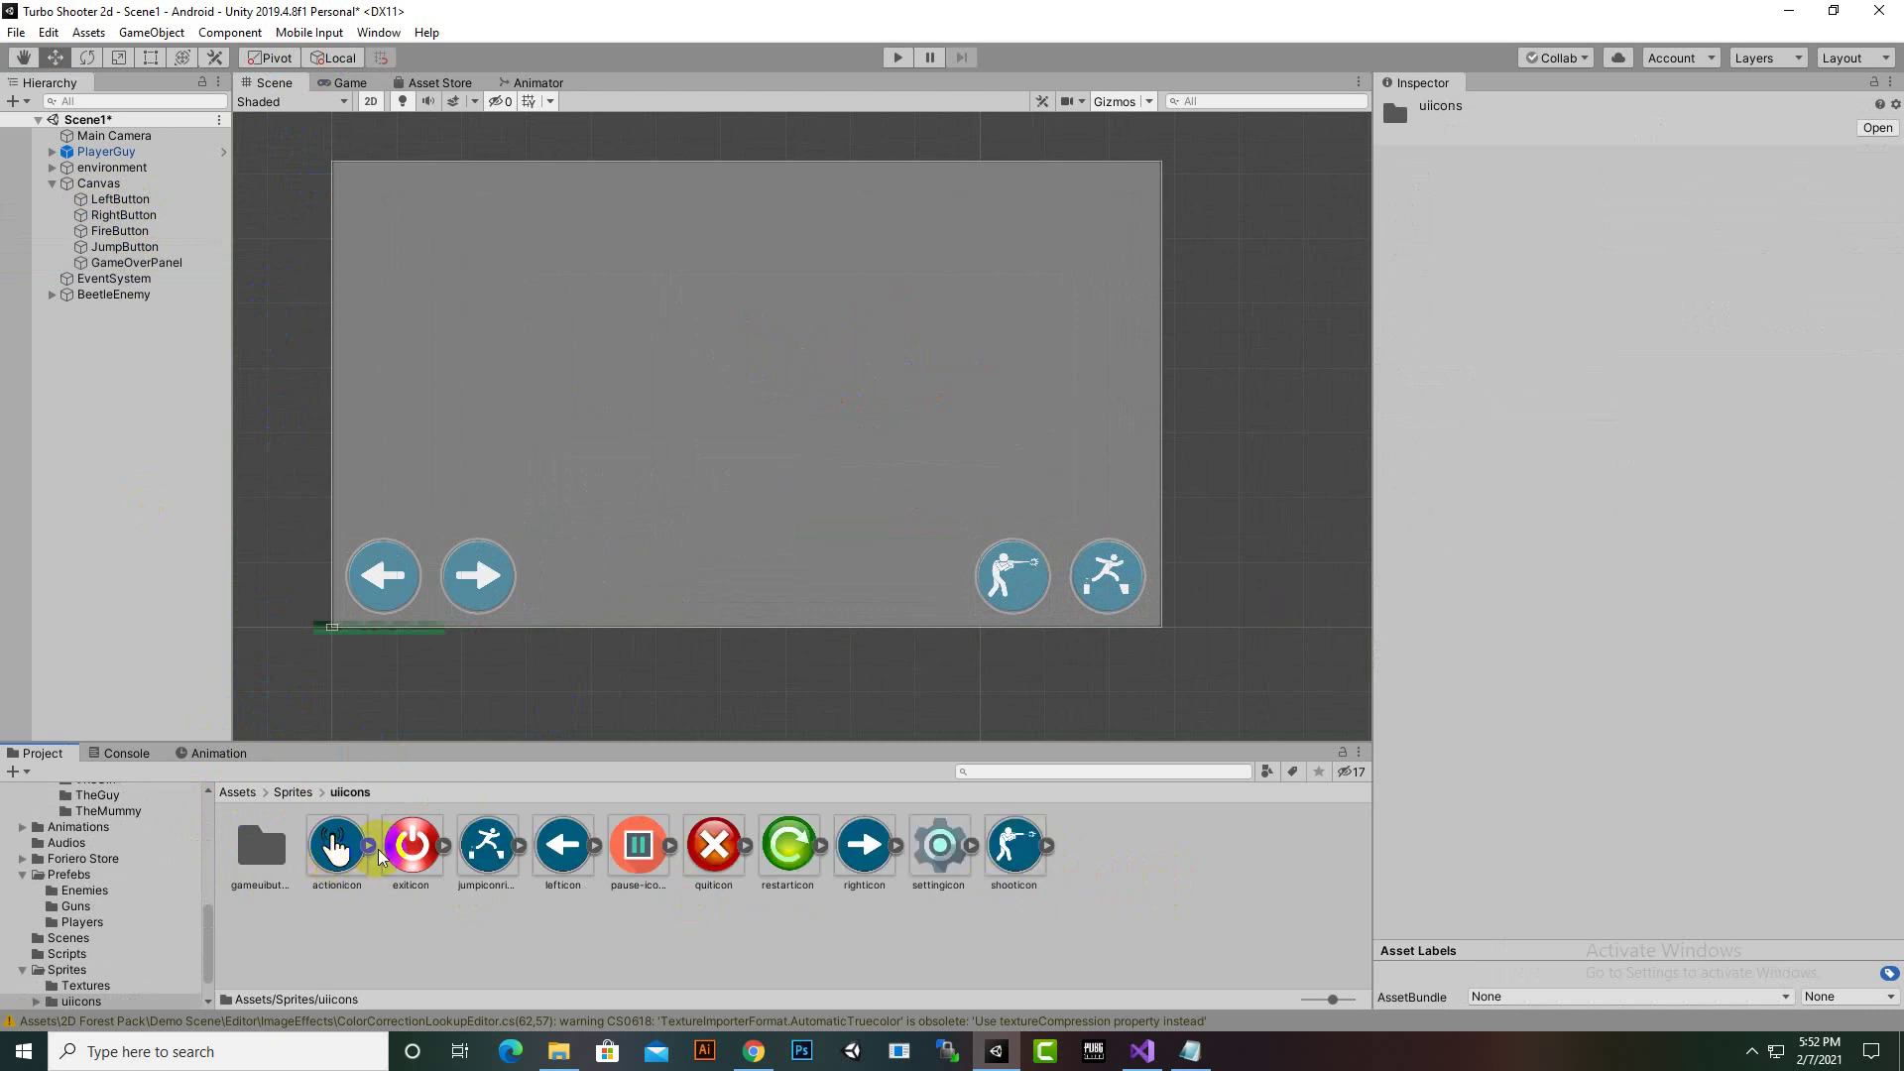
pyautogui.doubleClick(266, 841)
pyautogui.click(275, 841)
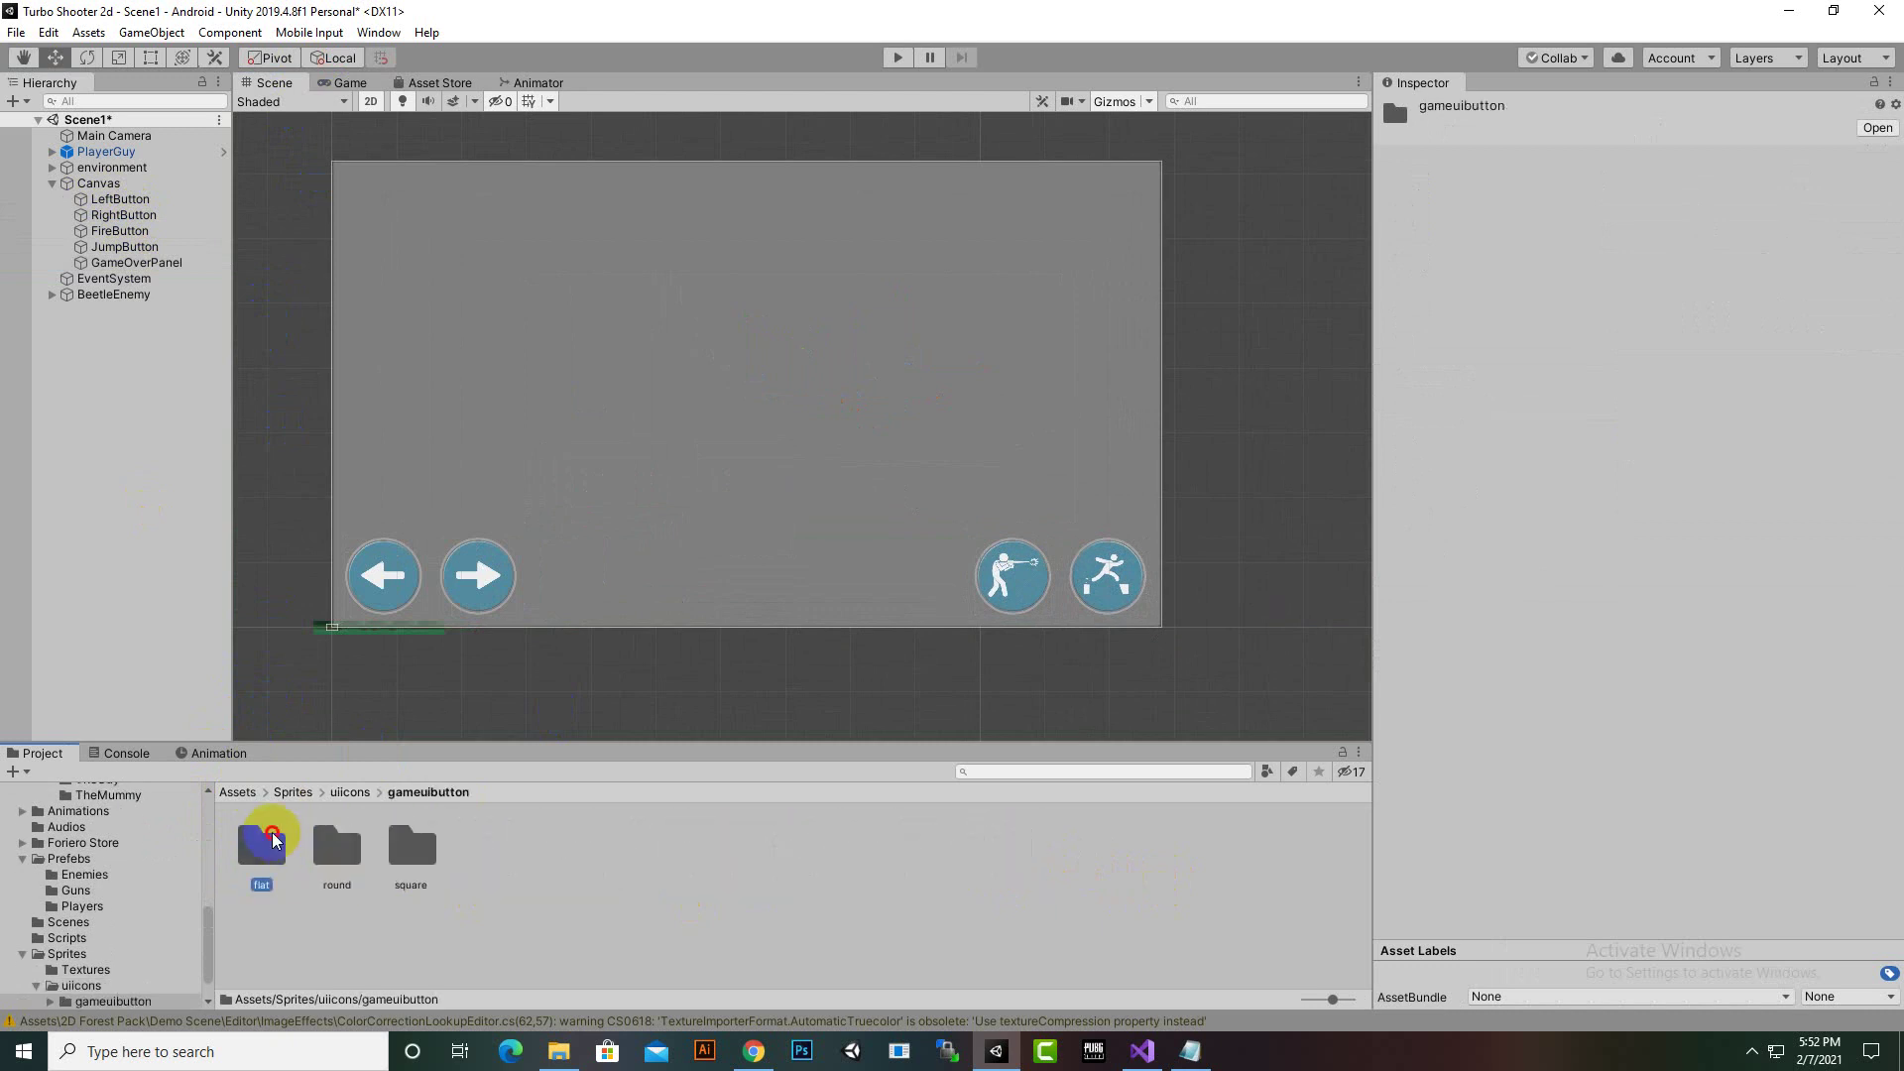
pyautogui.doubleClick(275, 841)
pyautogui.click(425, 792)
pyautogui.click(336, 843)
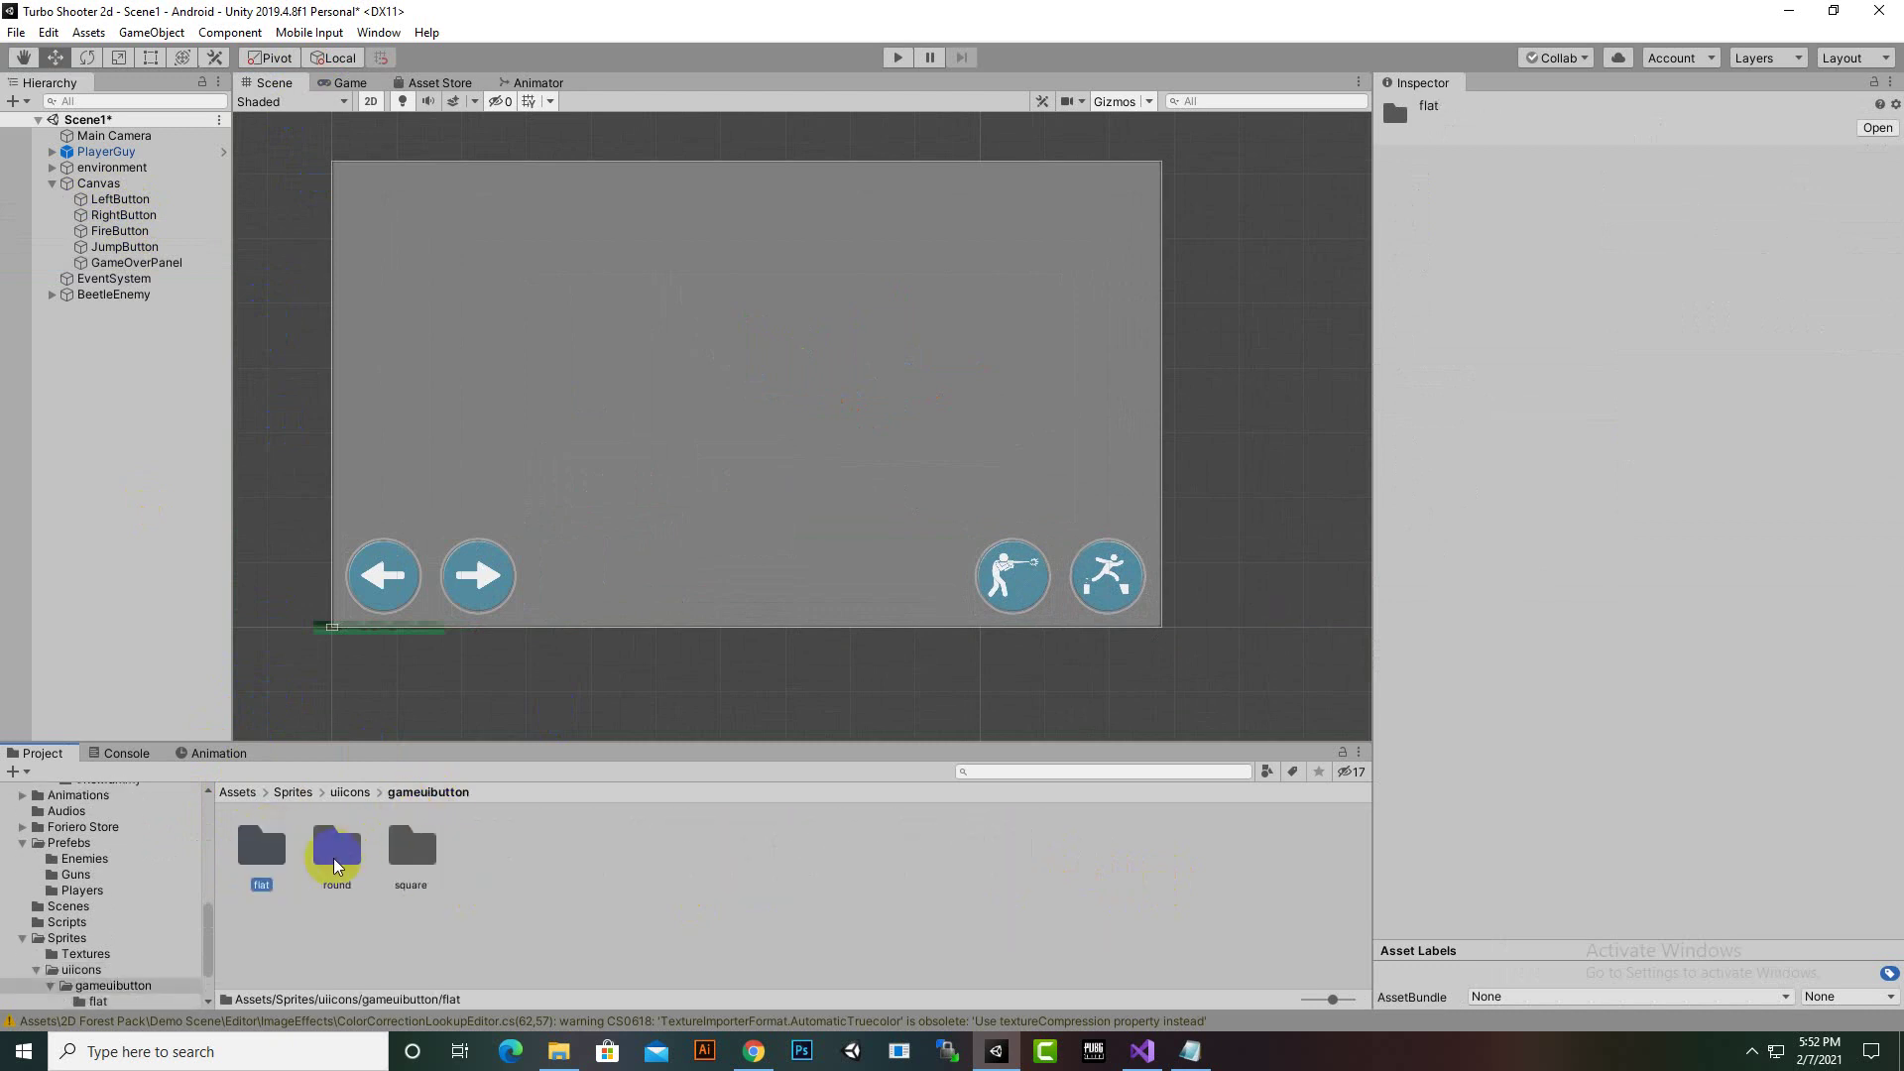
pyautogui.doubleClick(336, 845)
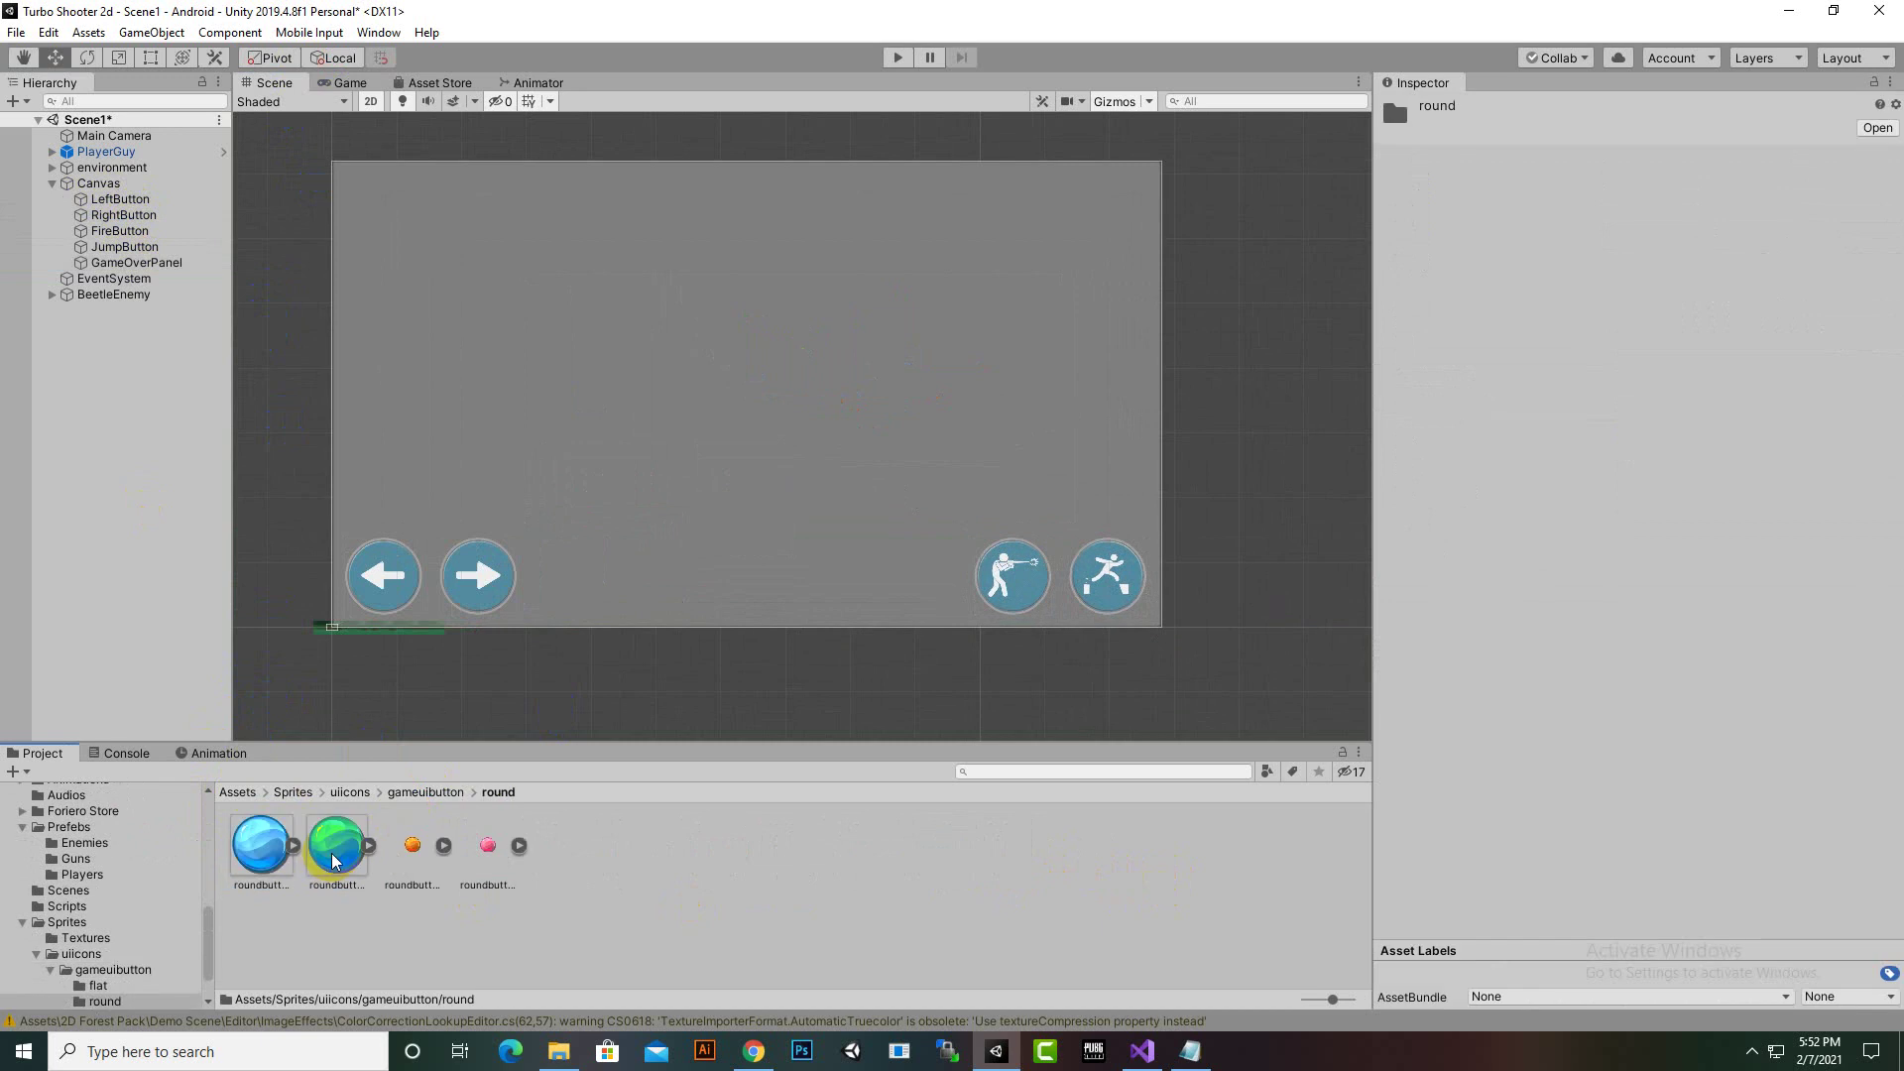
pyautogui.click(443, 791)
pyautogui.click(407, 851)
pyautogui.doubleClick(407, 851)
pyautogui.click(443, 792)
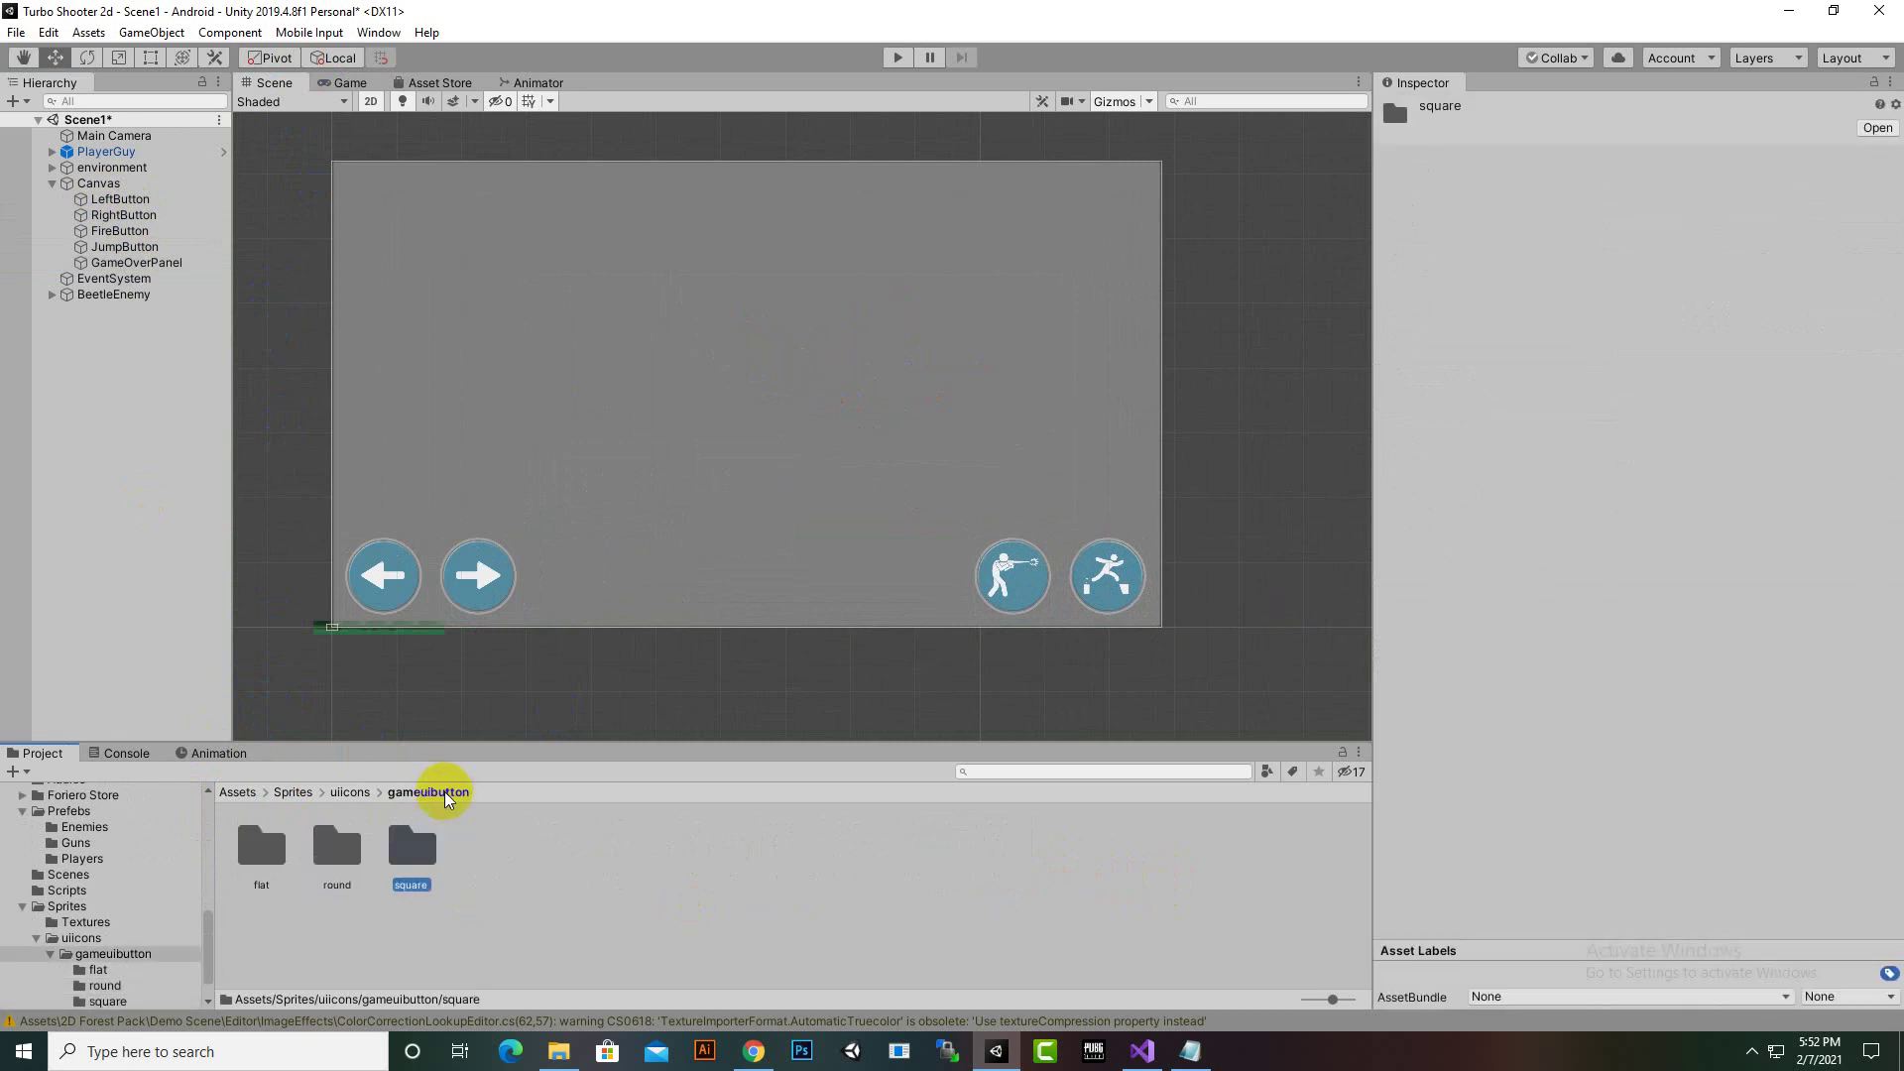
# Examine the images in the Sprites > Textures folder and preview the Push_Block texture
pyautogui.click(294, 794)
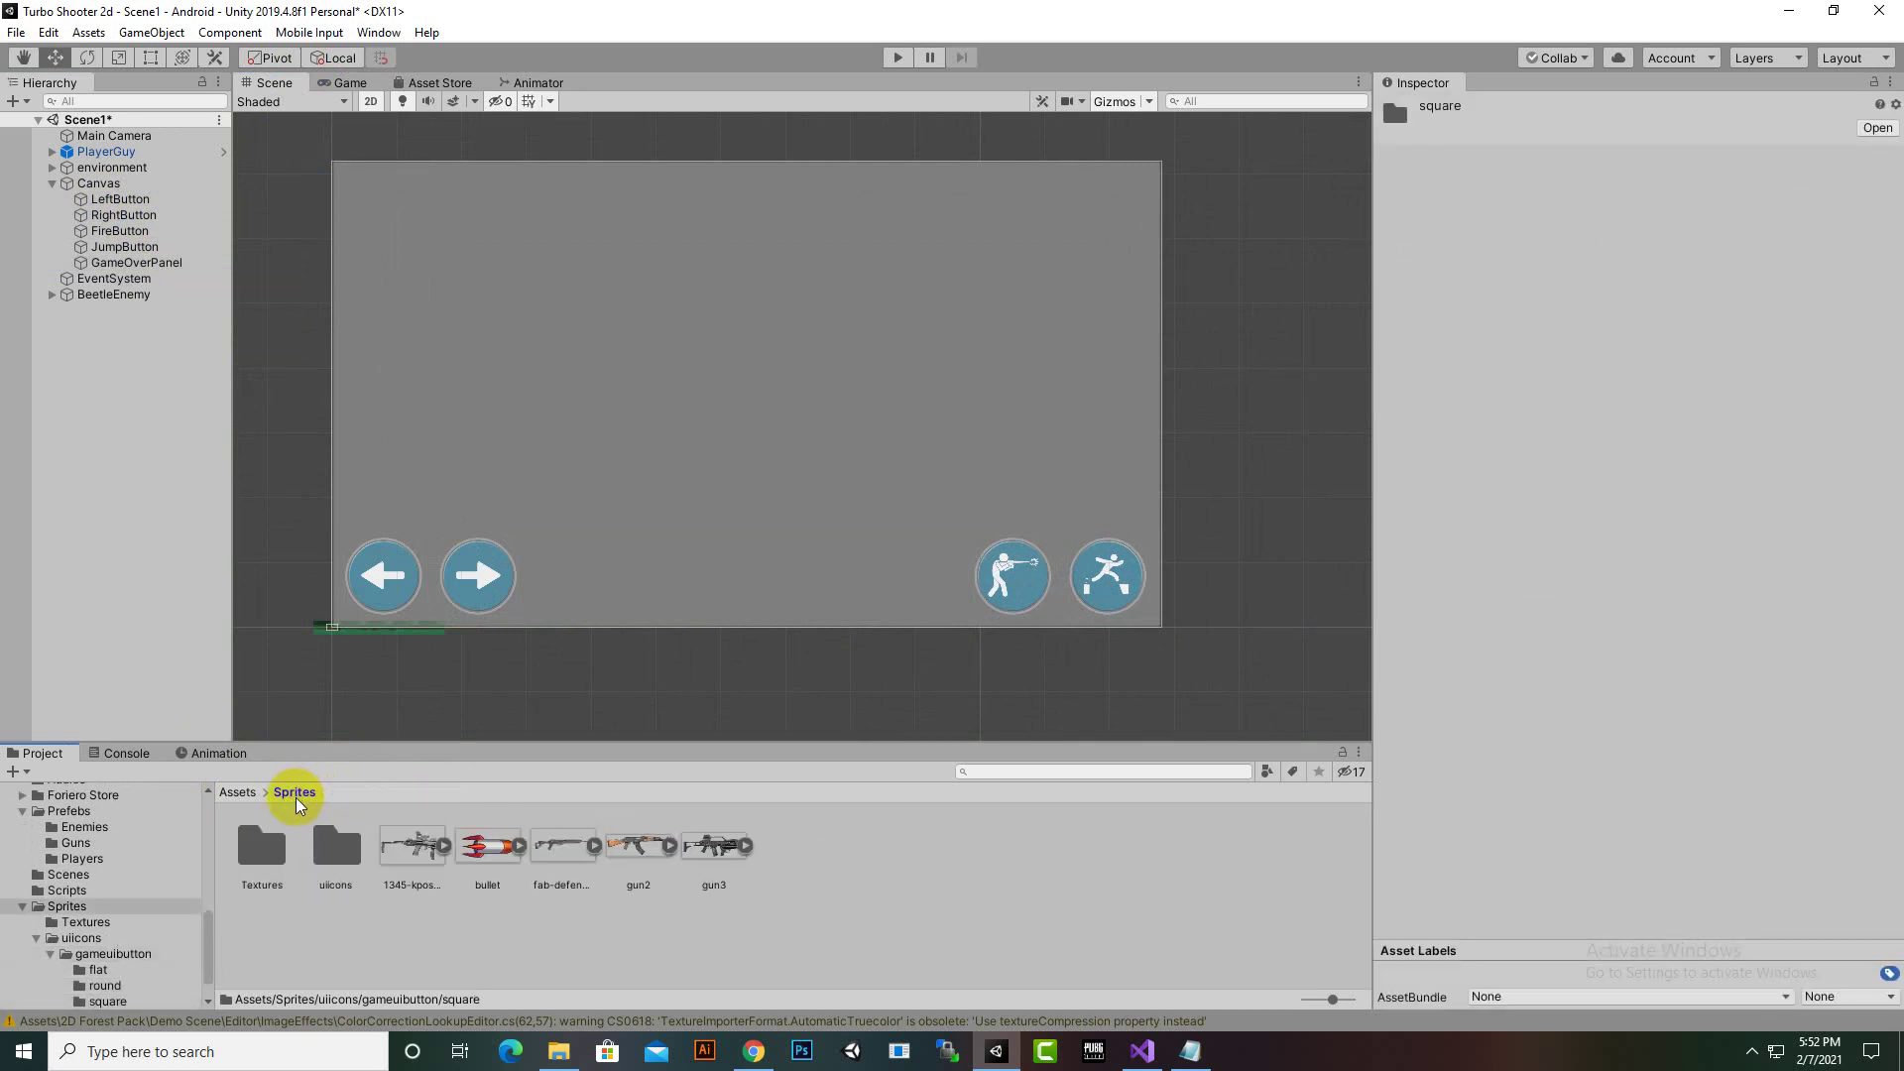
pyautogui.click(261, 848)
pyautogui.doubleClick(261, 851)
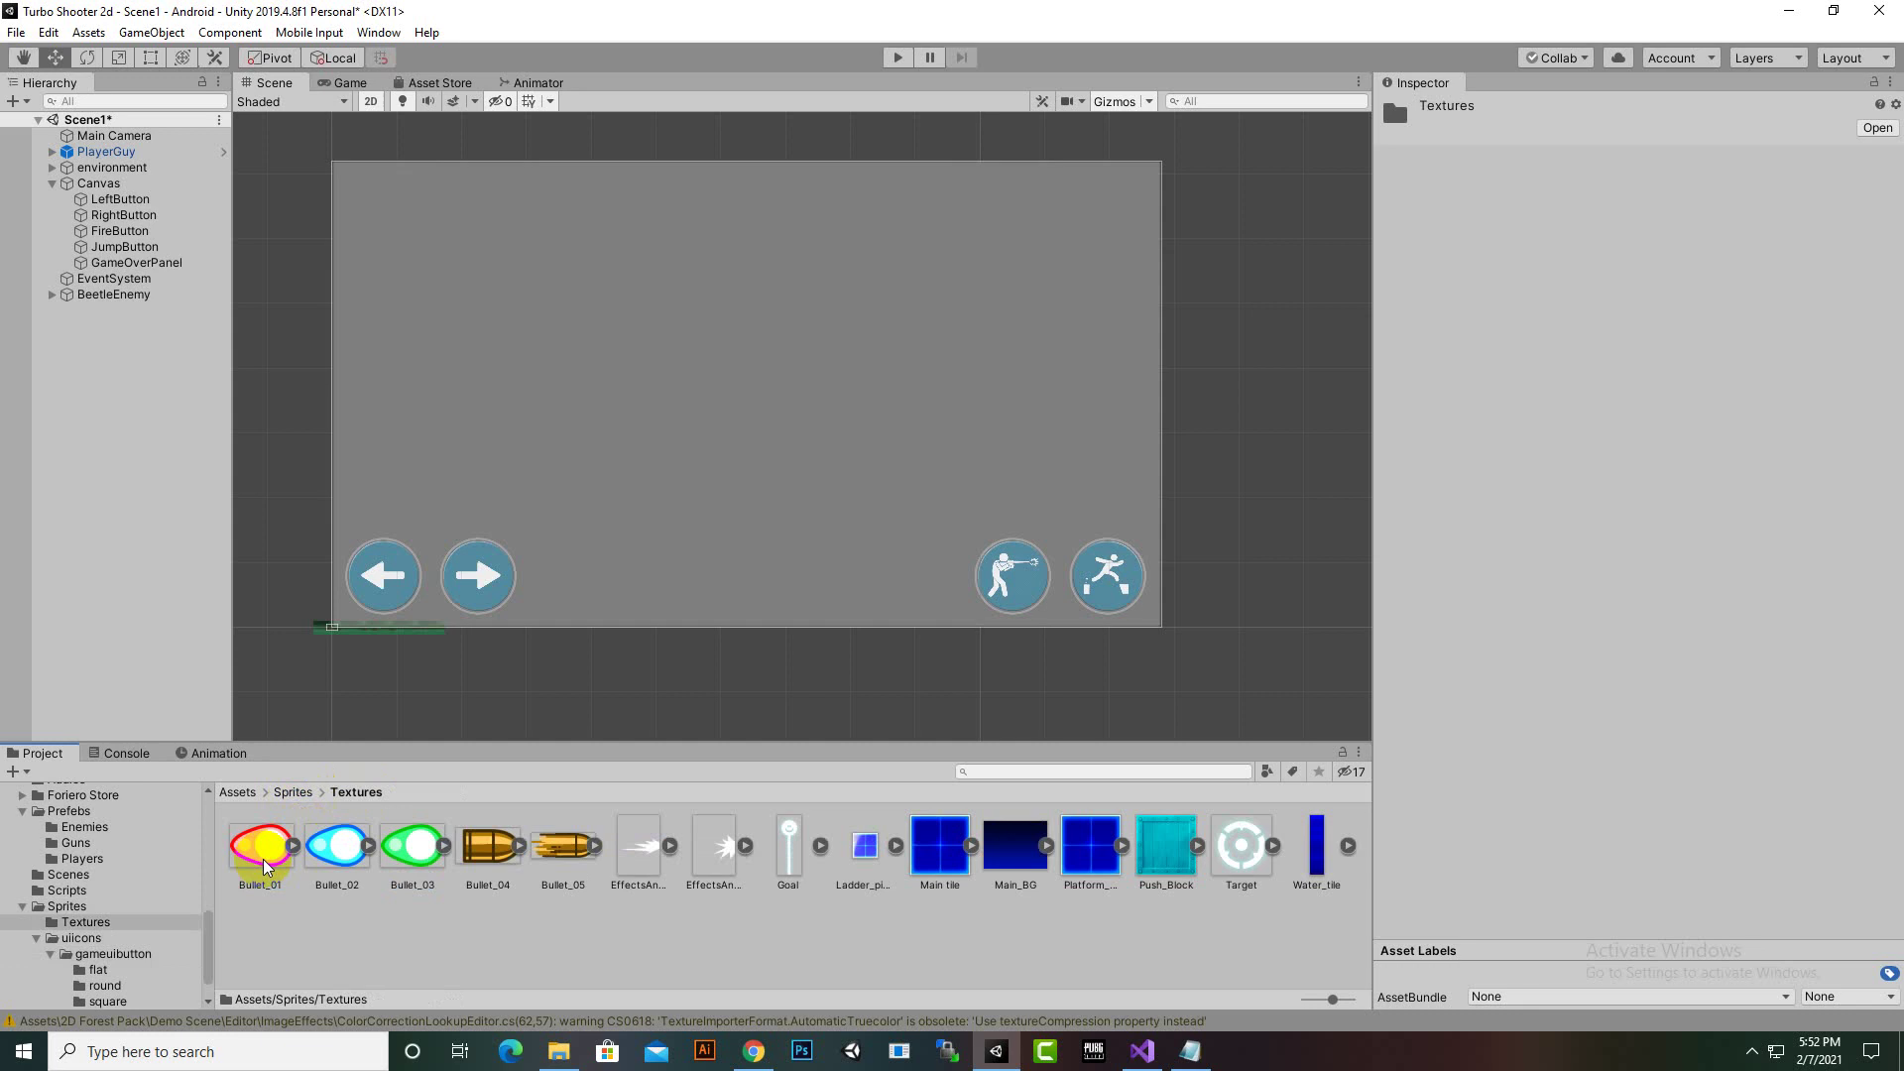
pyautogui.click(1160, 867)
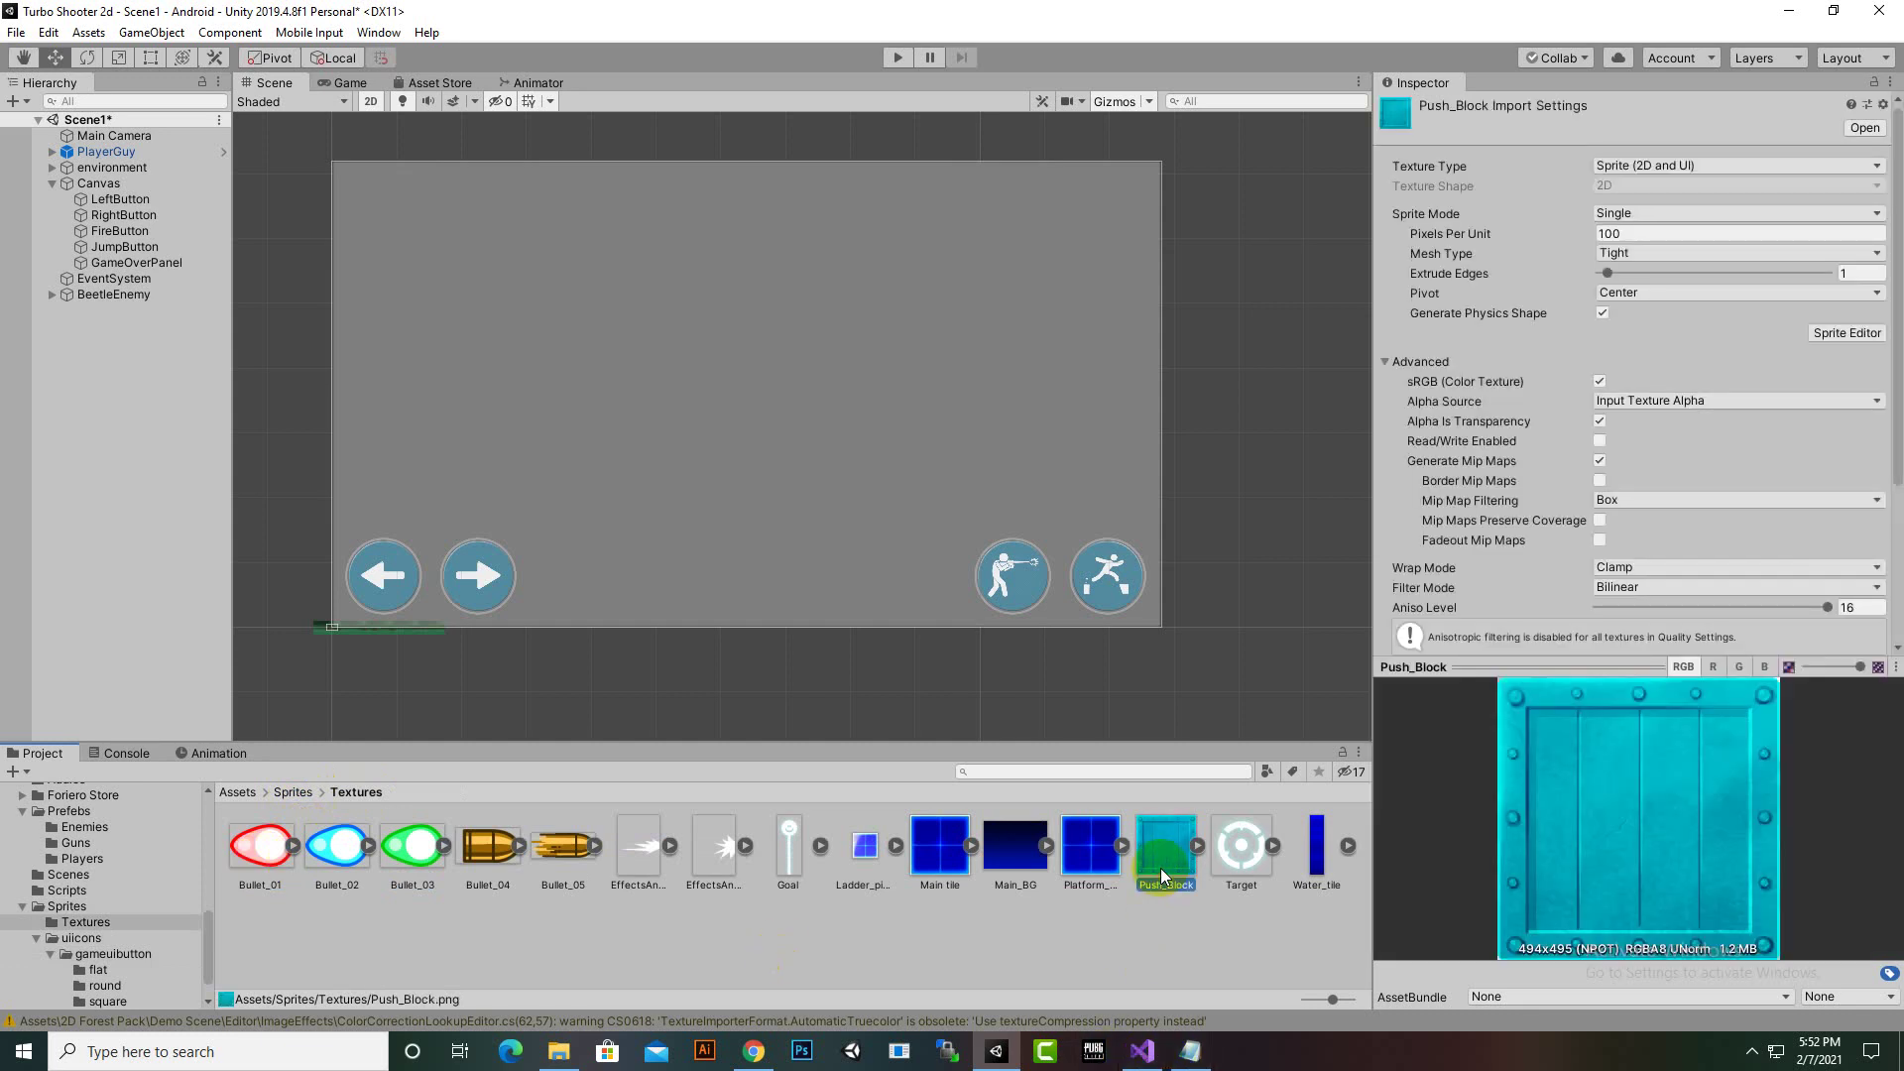
# Browse the Foriero Store gems@4x sprites to the box_variant_3 folder and preview the box_variant_3_2@4x sprite
pyautogui.click(246, 792)
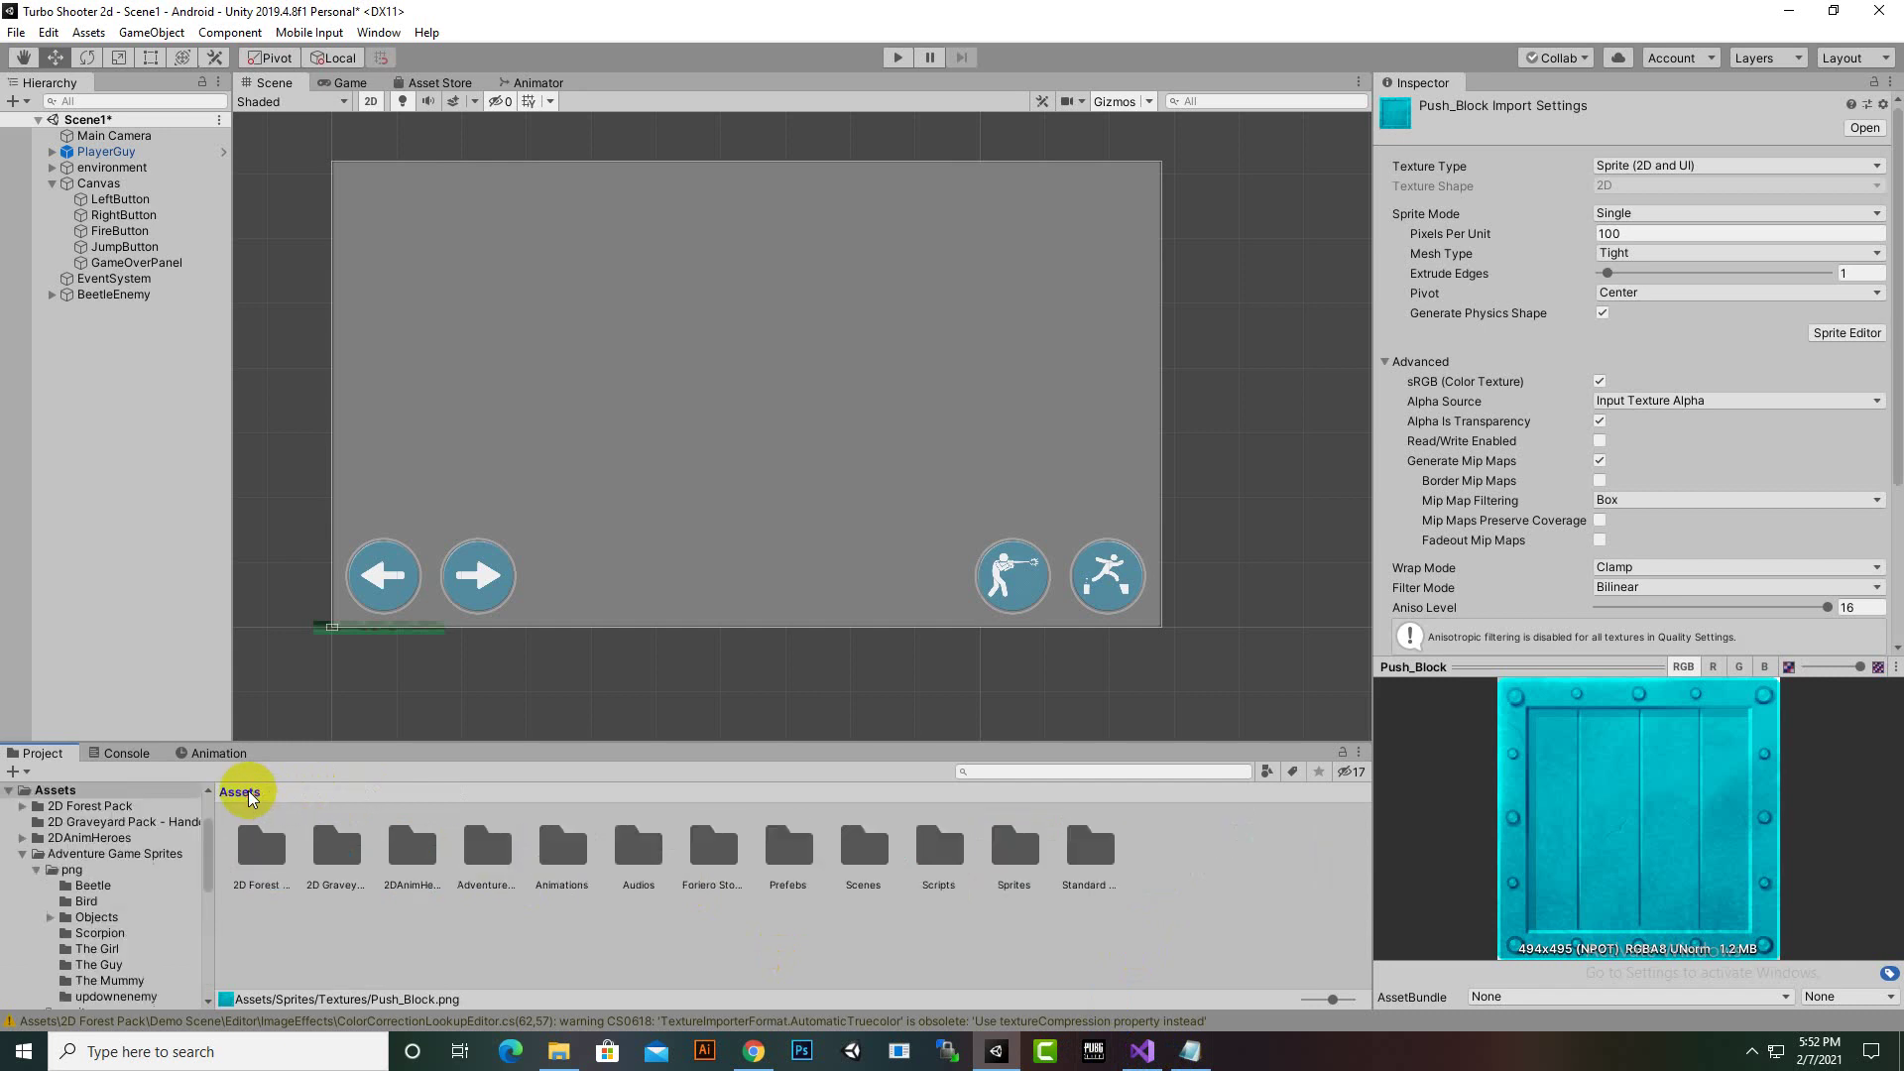
pyautogui.click(396, 859)
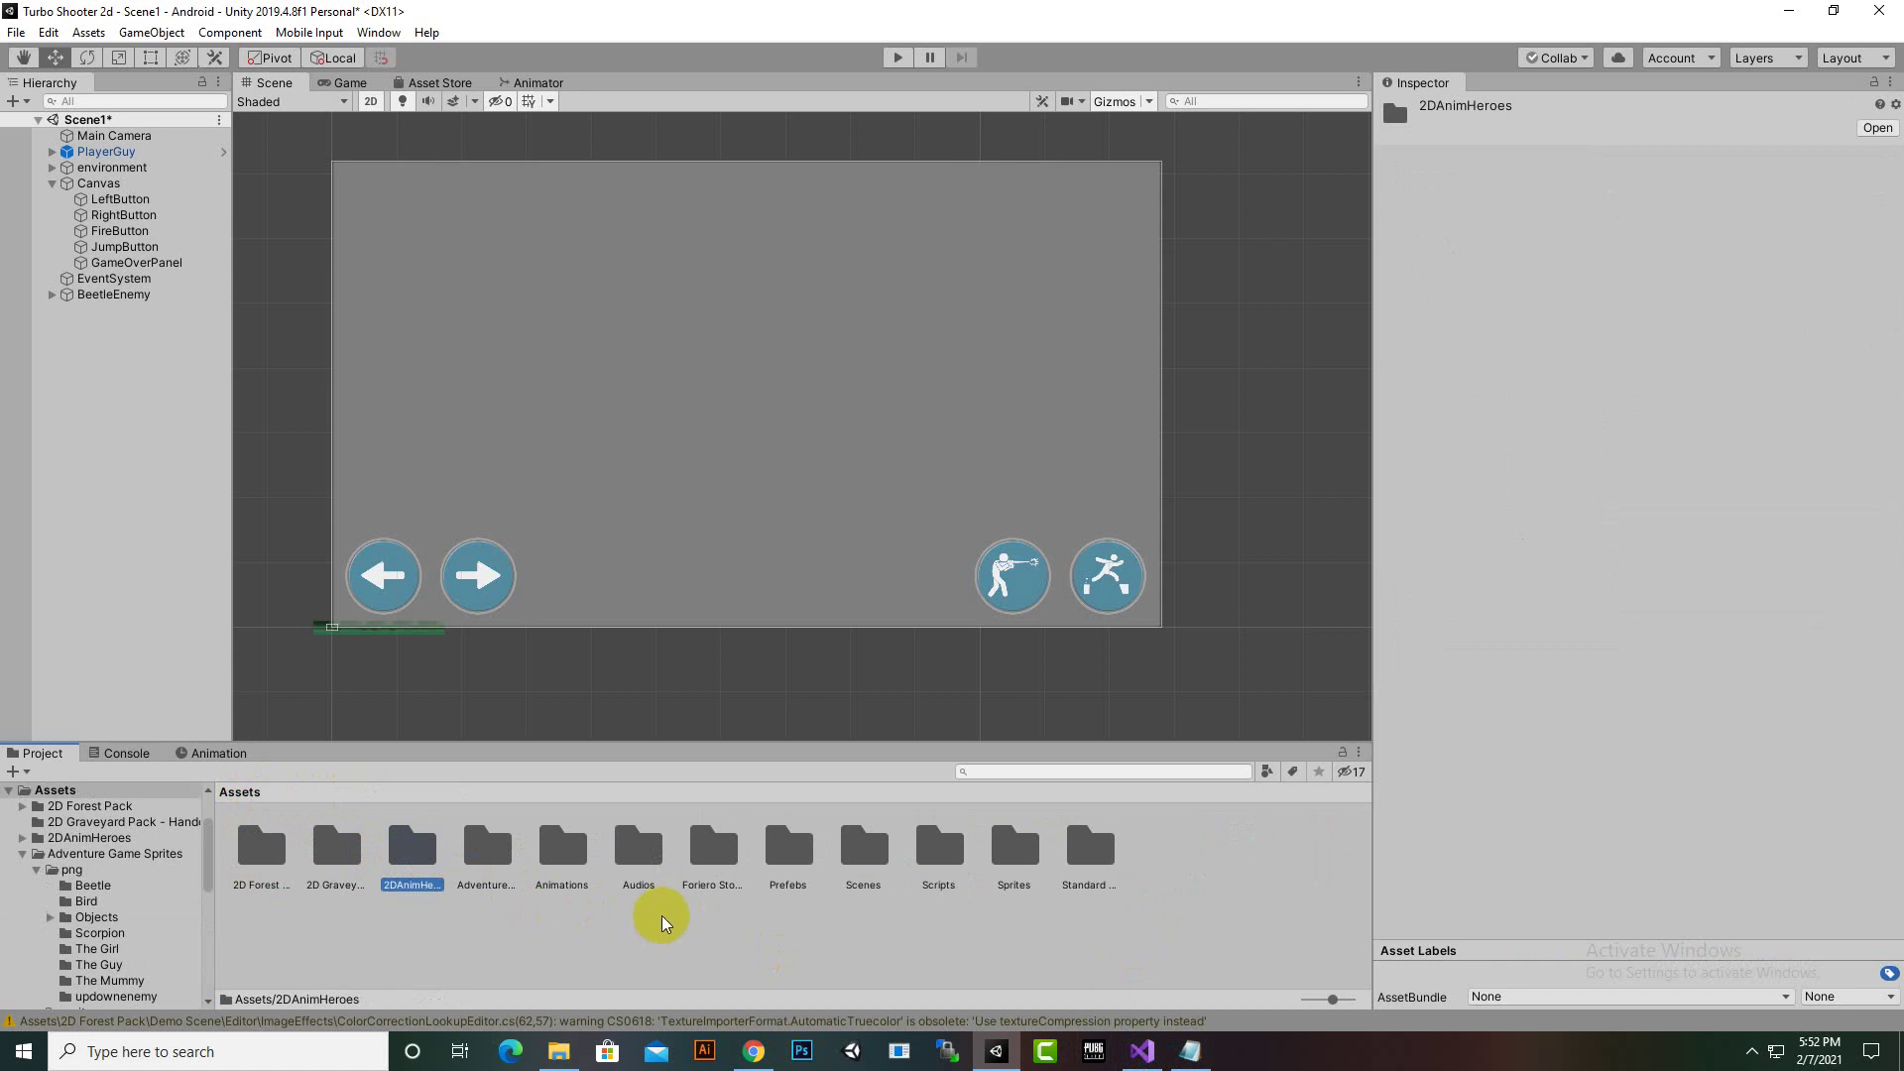
pyautogui.doubleClick(716, 855)
pyautogui.doubleClick(284, 843)
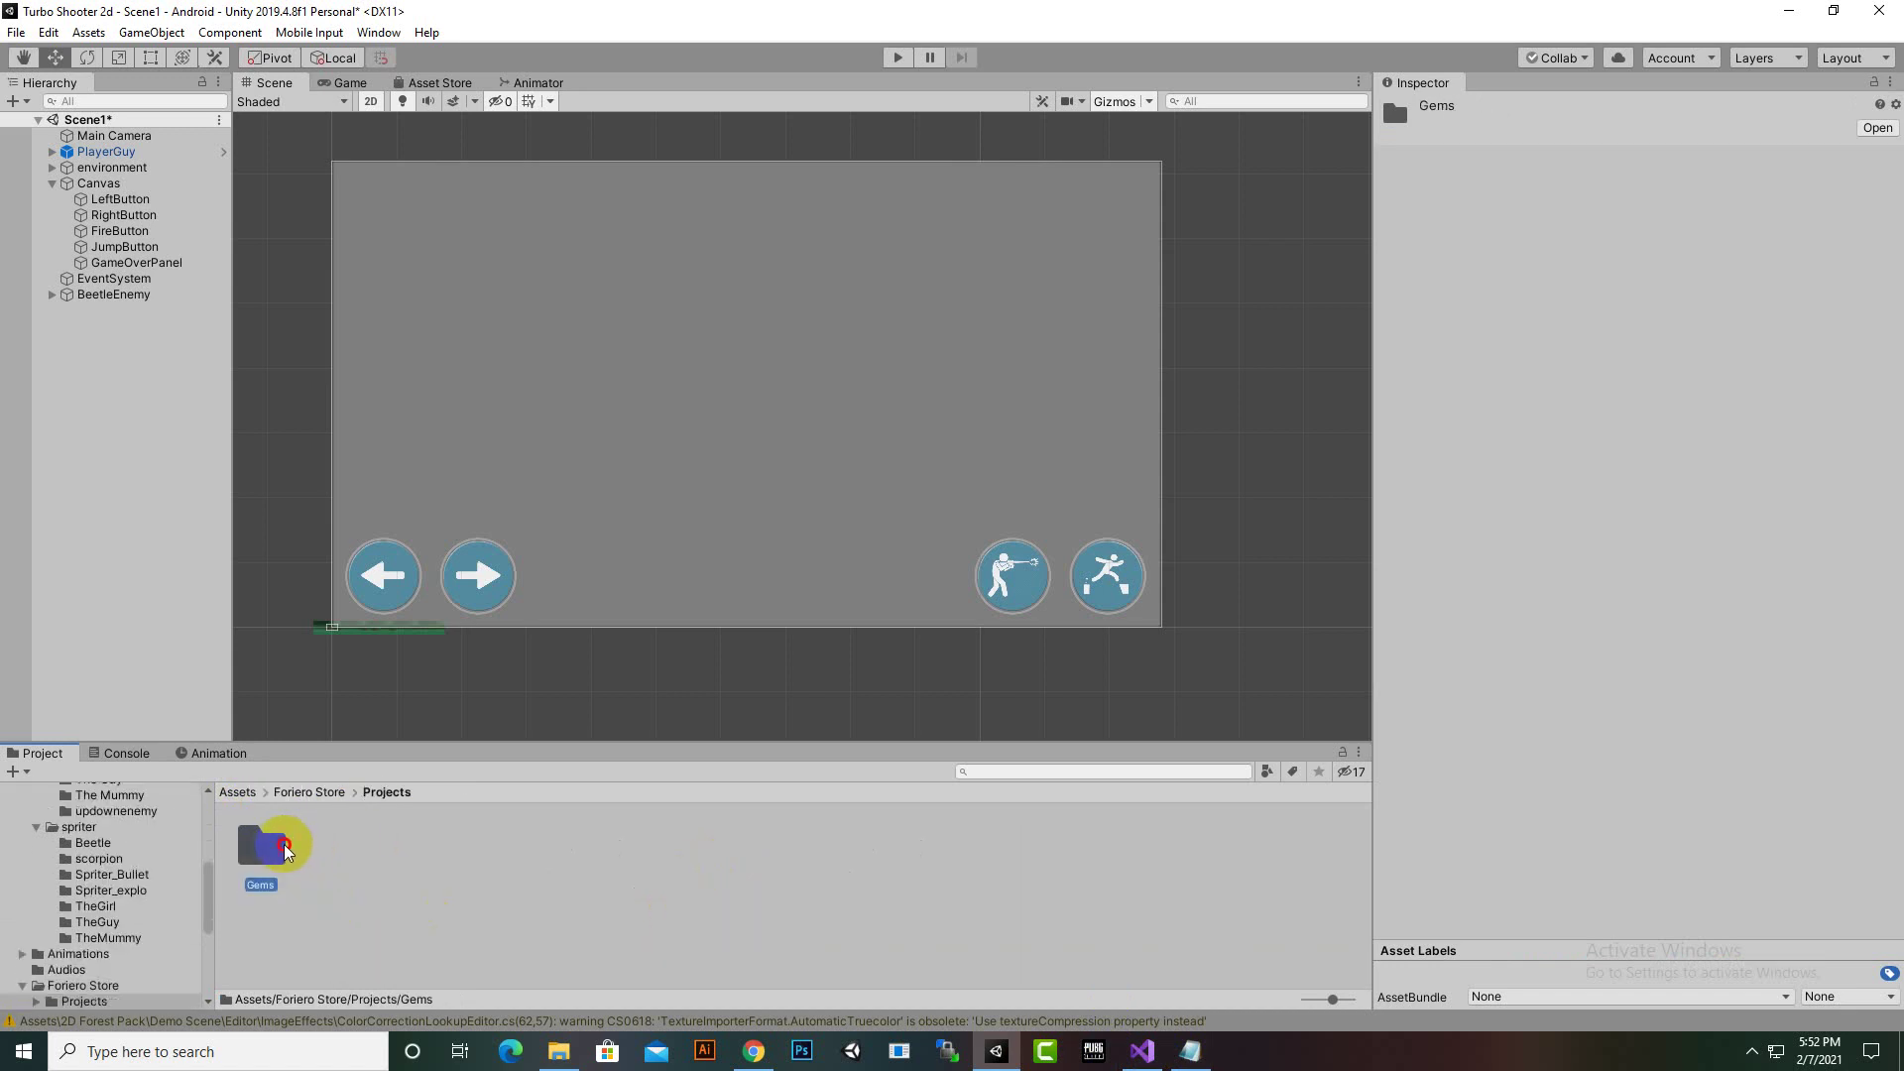
pyautogui.doubleClick(284, 843)
pyautogui.doubleClick(284, 843)
pyautogui.doubleClick(284, 843)
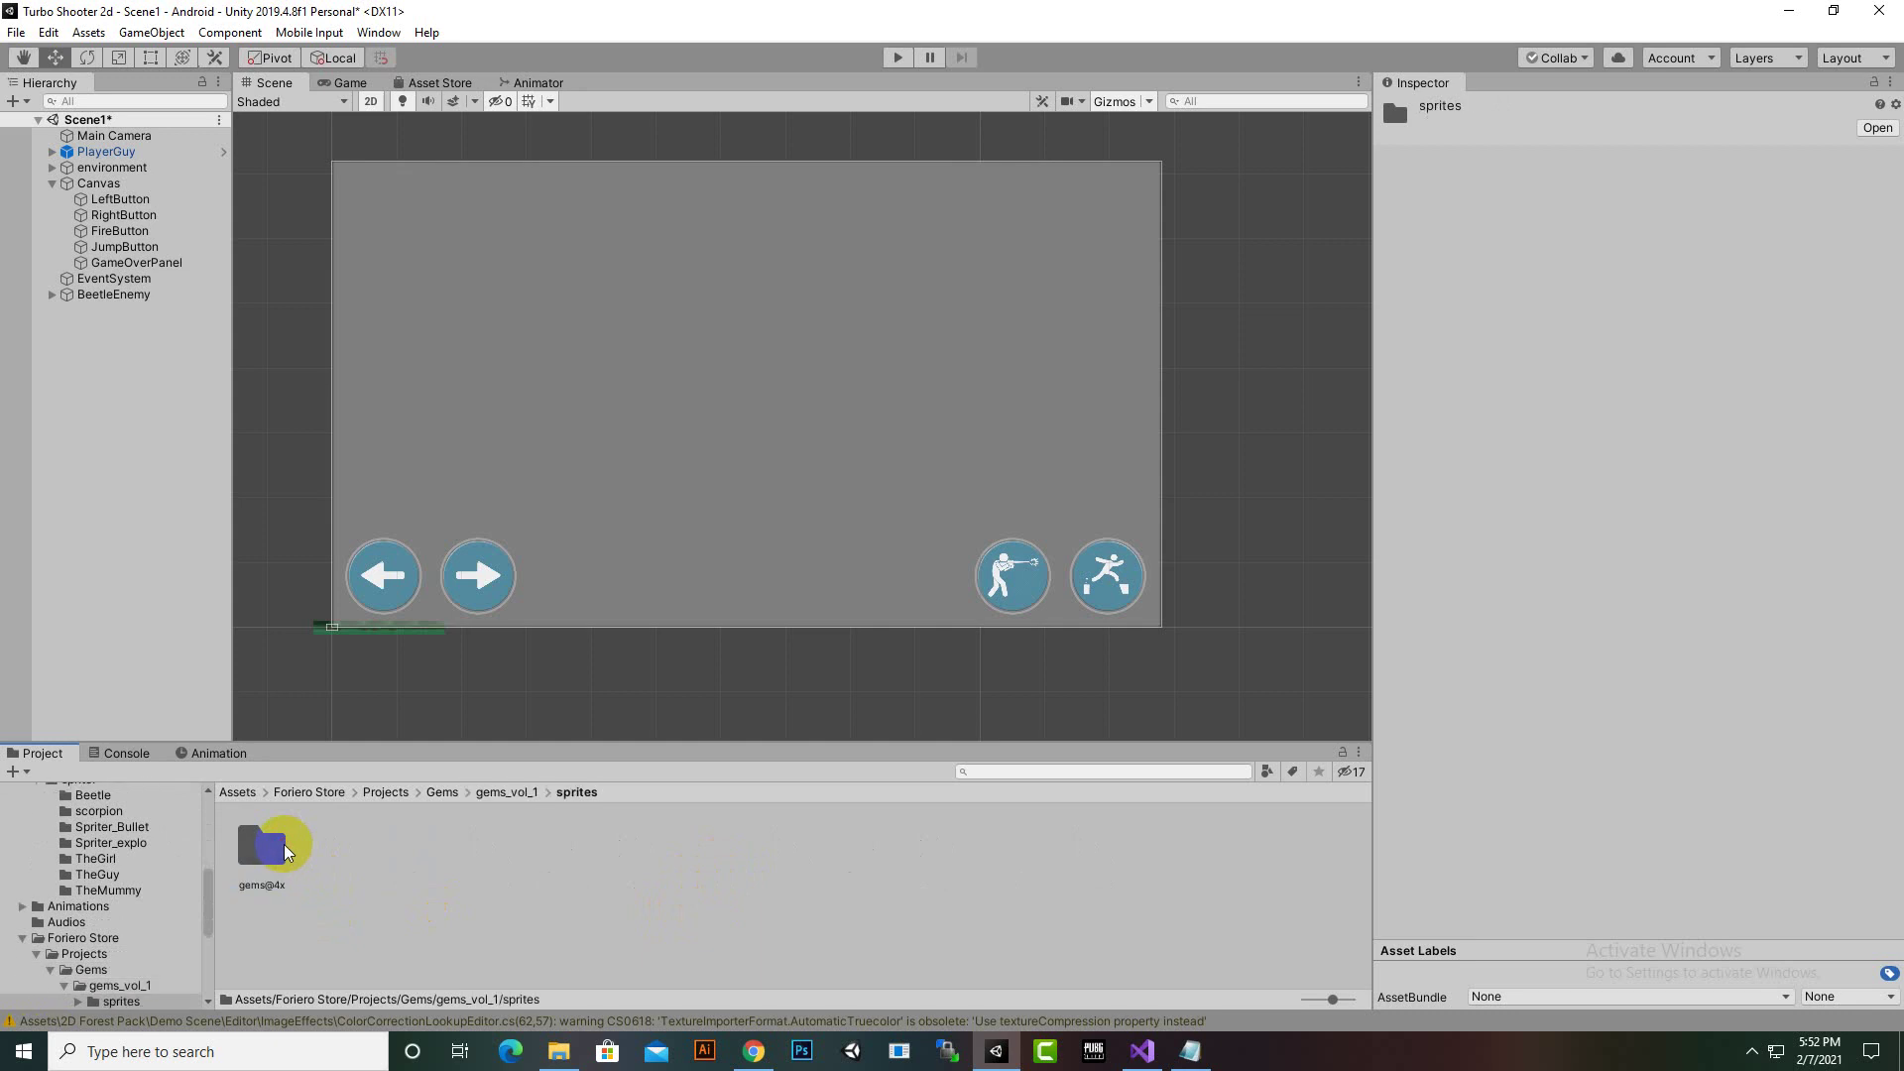
pyautogui.doubleClick(284, 844)
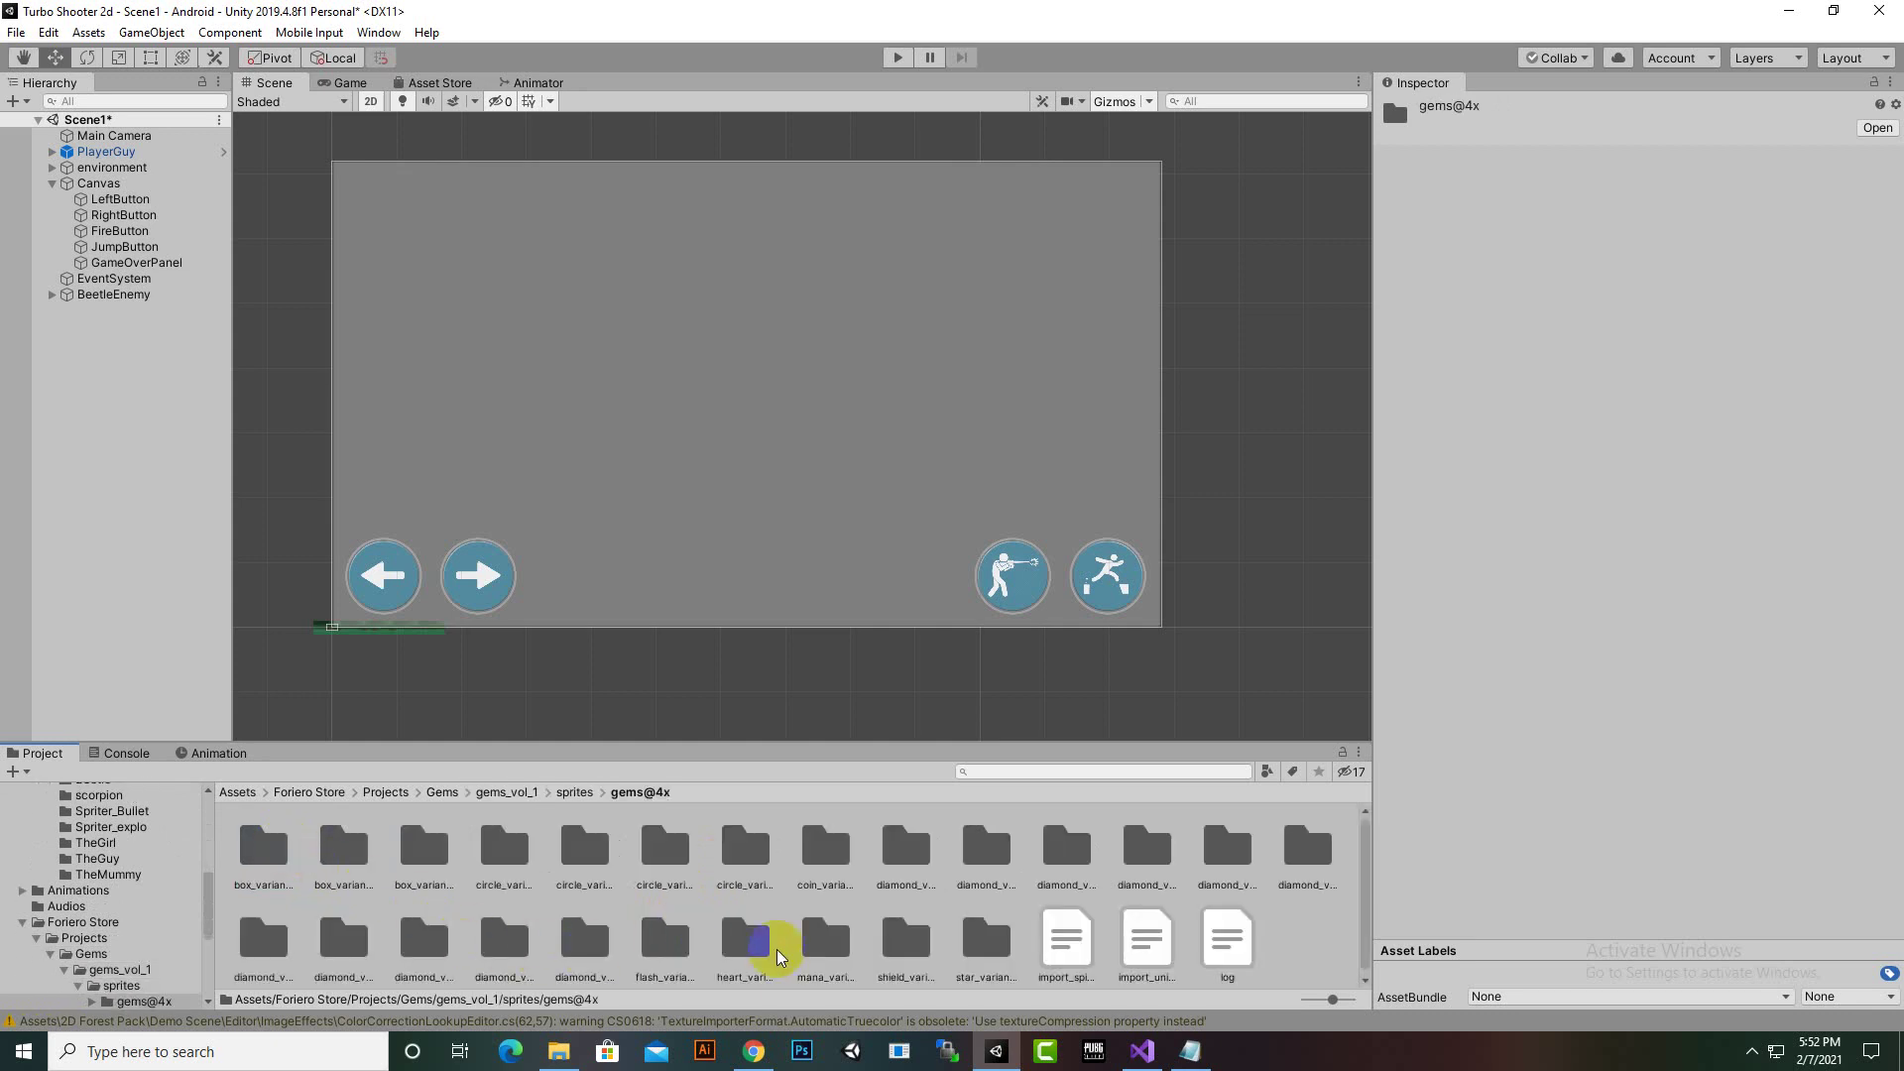
pyautogui.doubleClick(416, 845)
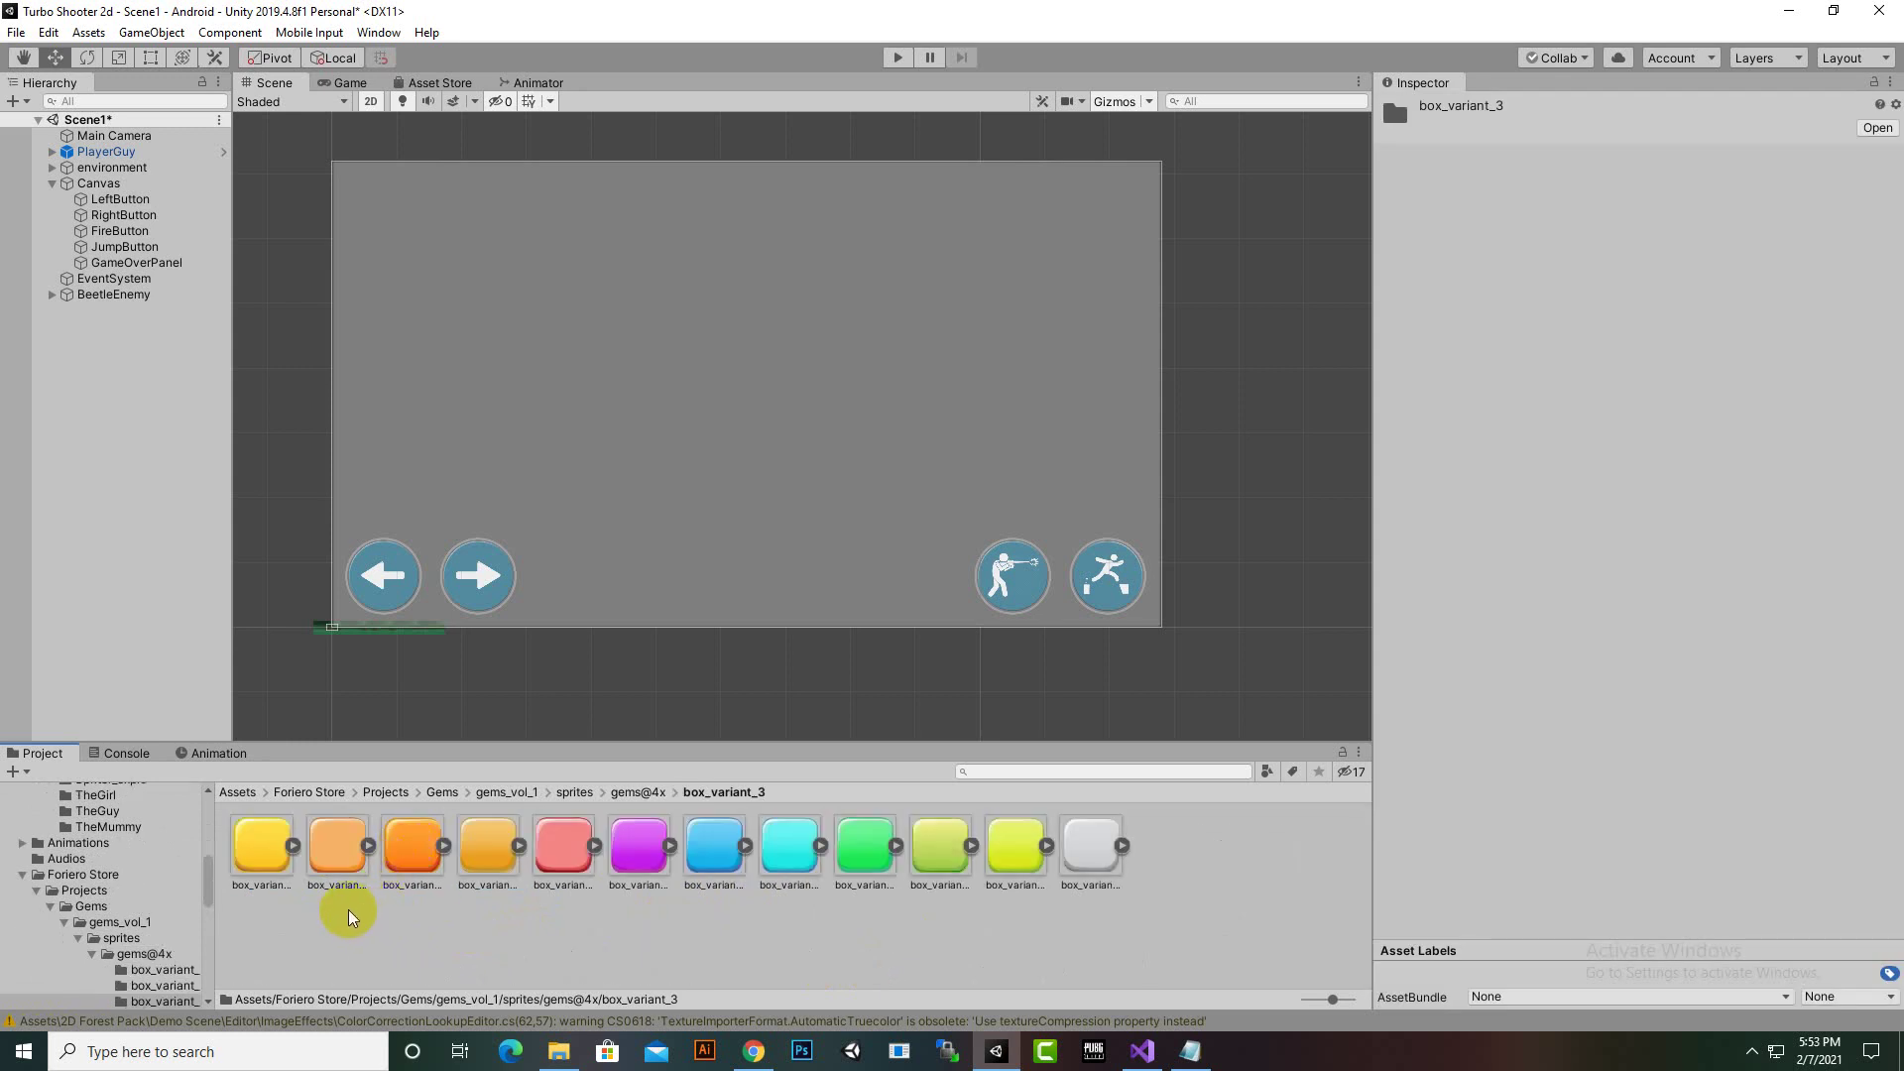
pyautogui.click(318, 873)
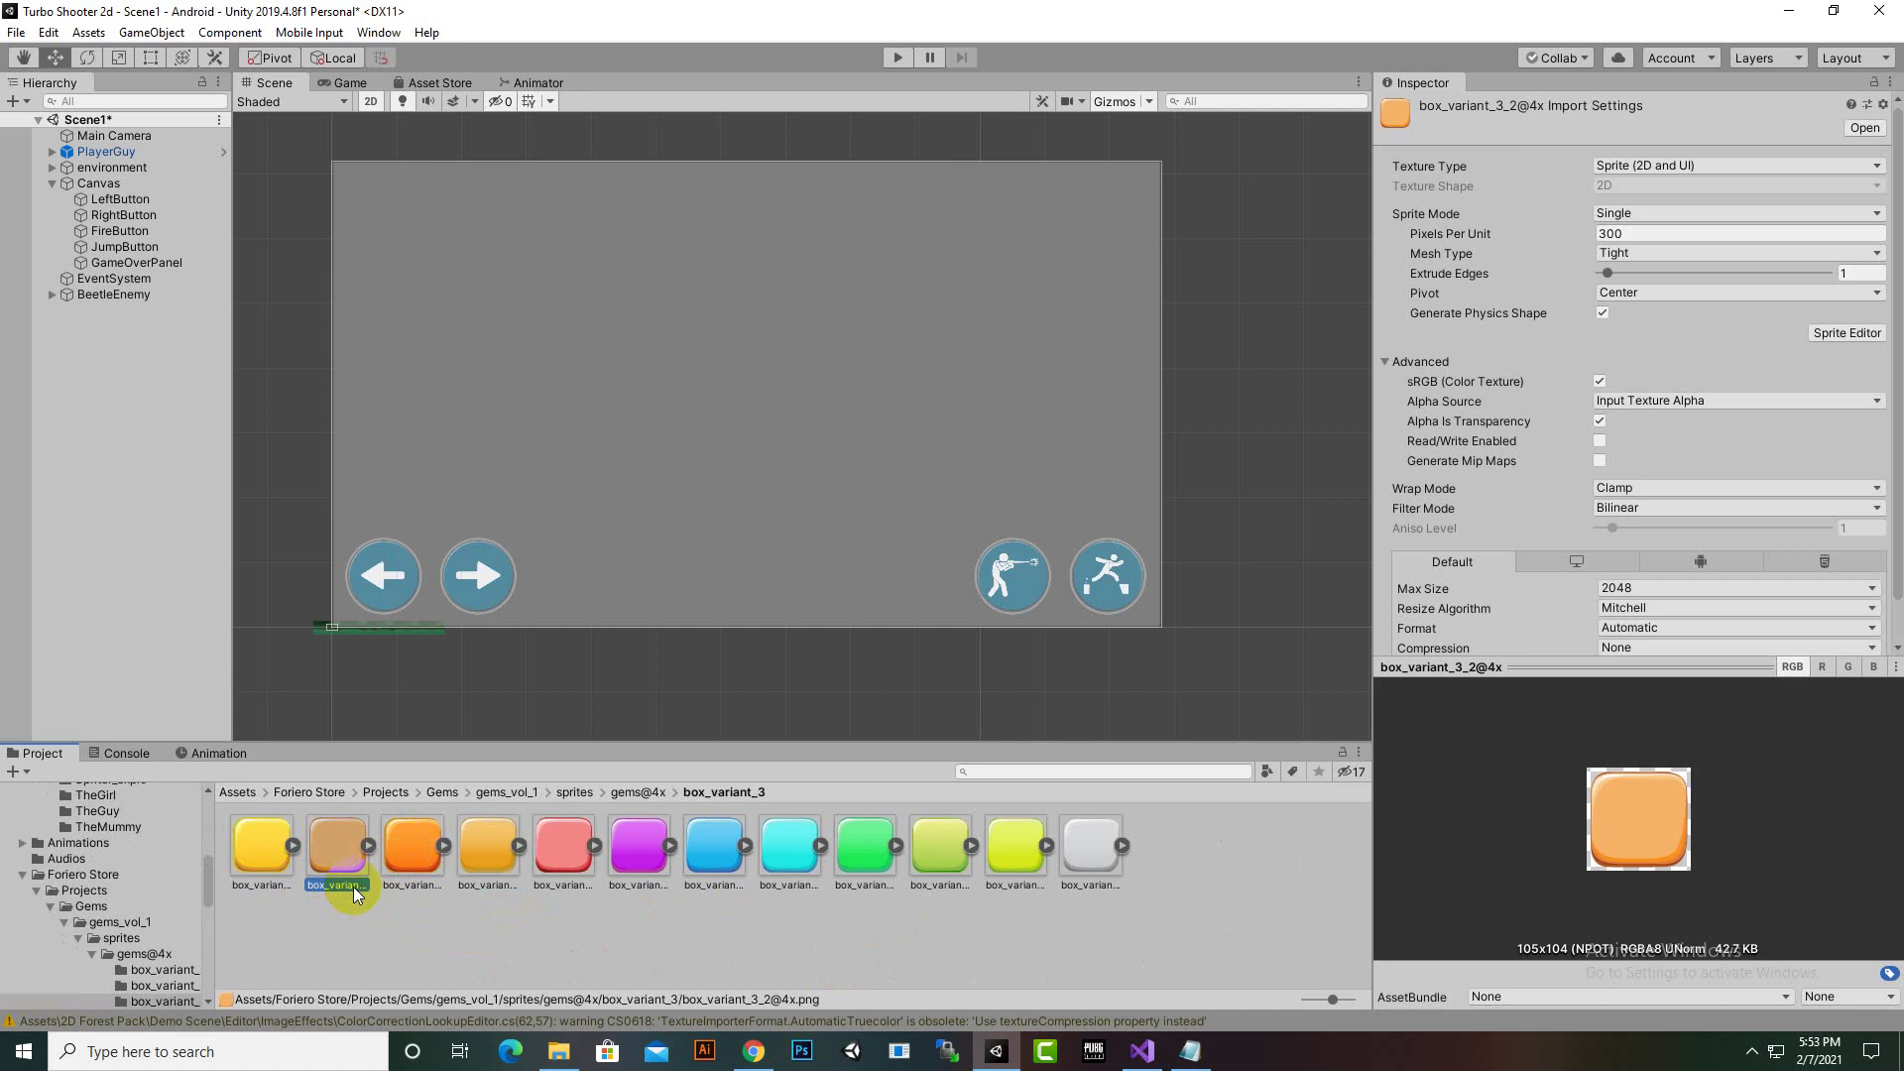
# Assign the Push_Block texture from the Sprites > Textures folder as the source image of GameOverPanel
pyautogui.click(646, 799)
pyautogui.click(573, 795)
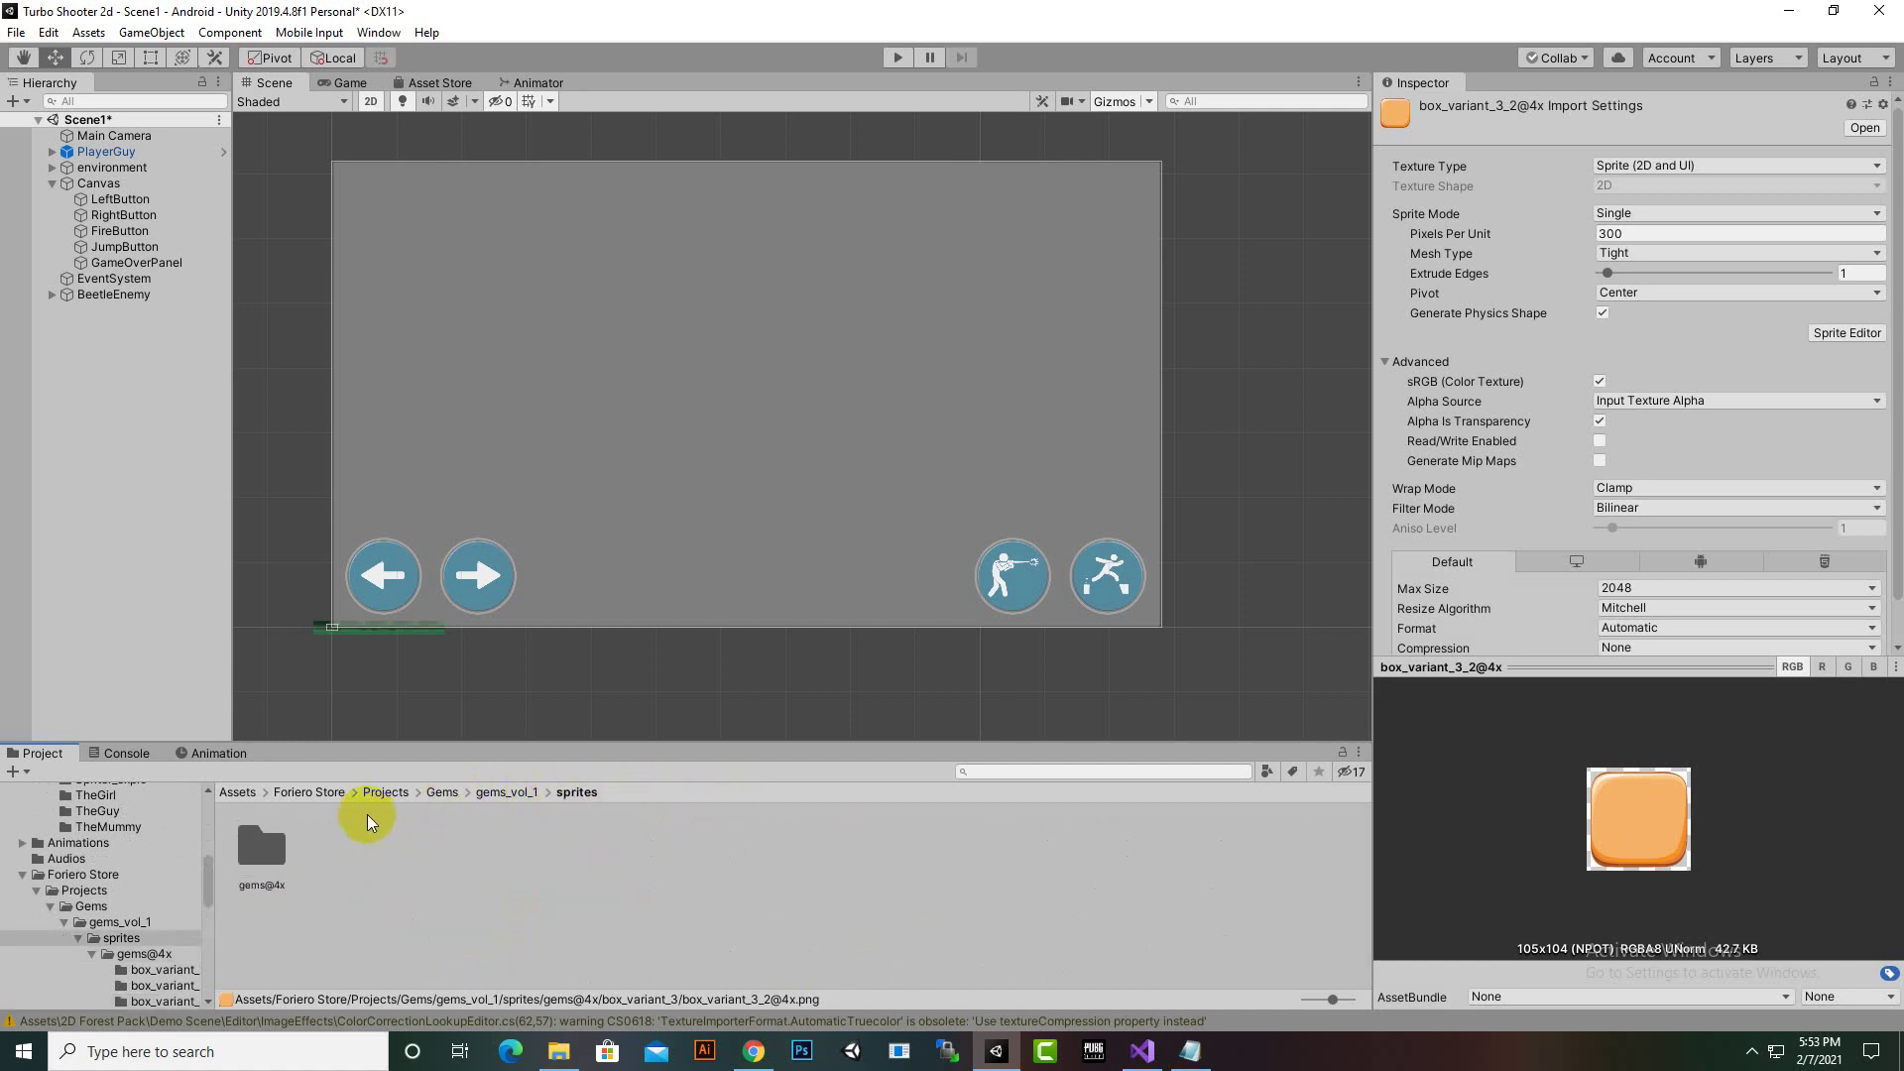
pyautogui.click(242, 795)
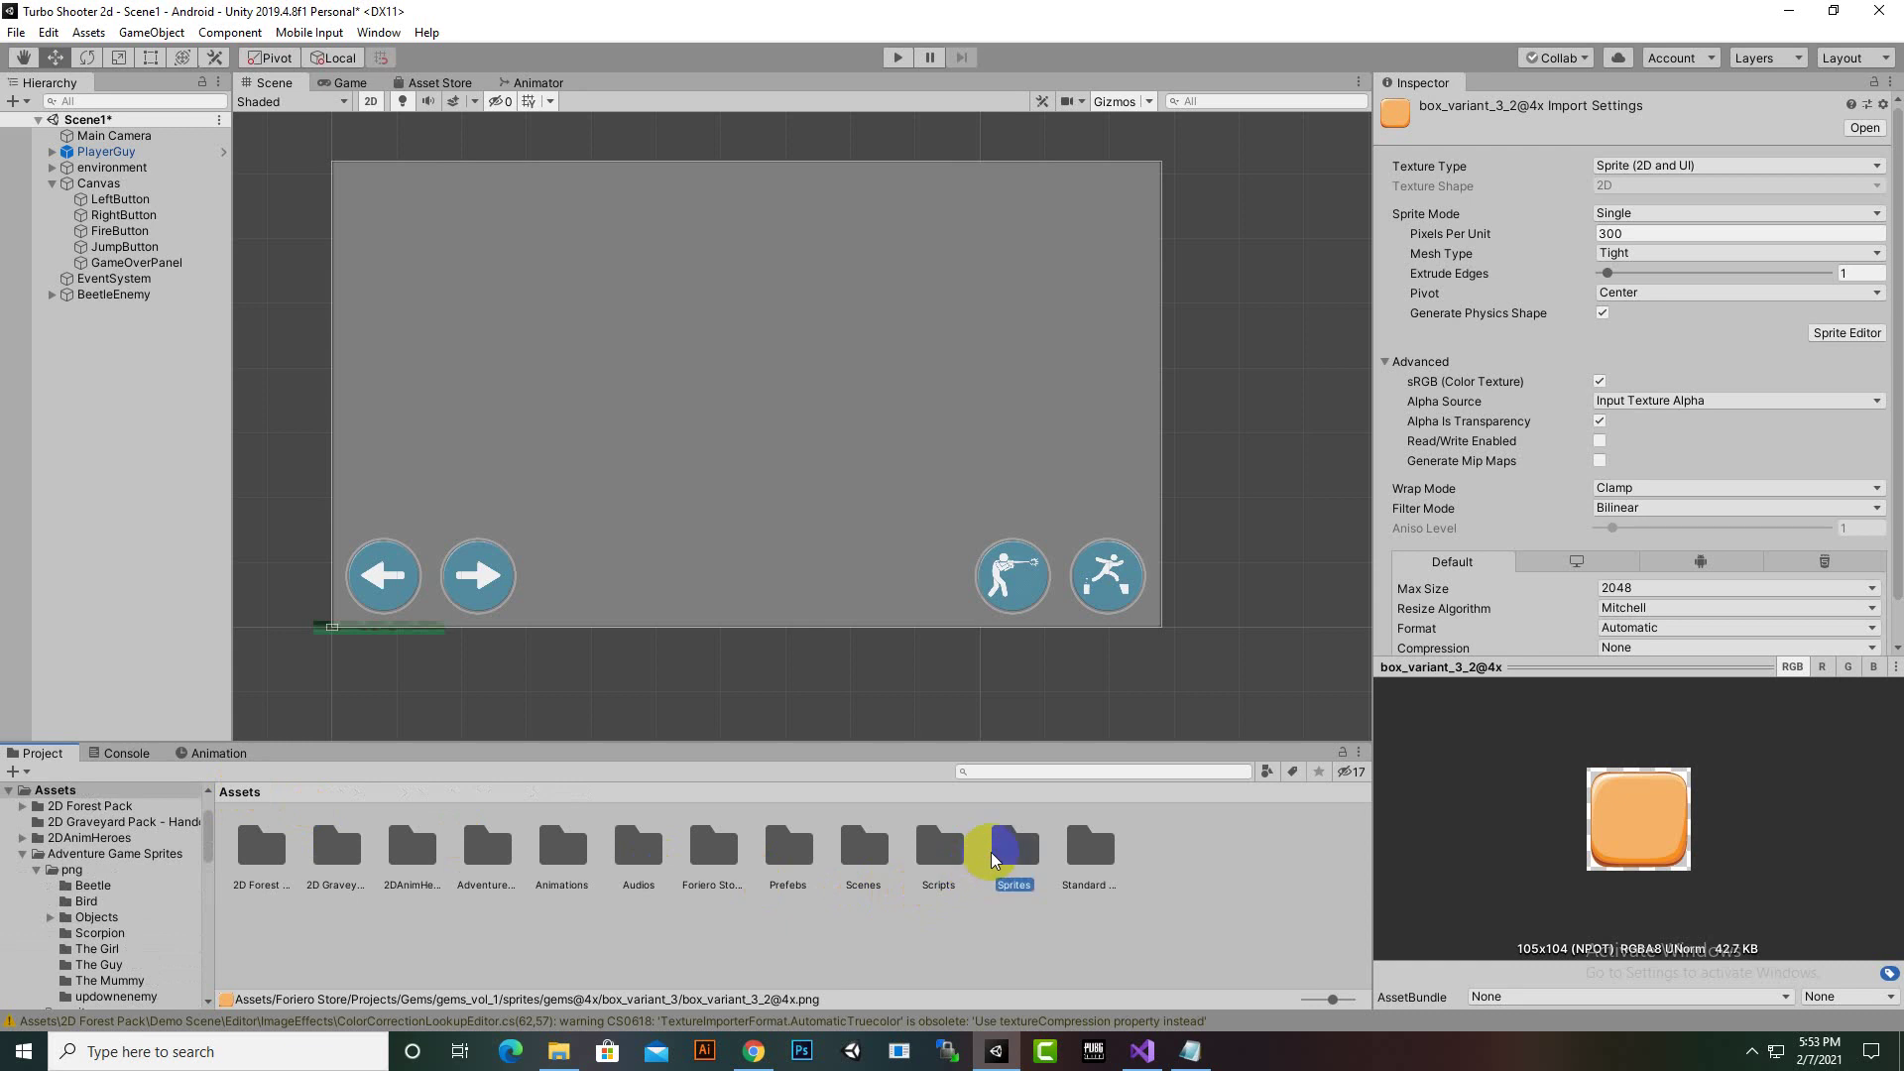
pyautogui.doubleClick(1008, 849)
pyautogui.doubleClick(262, 848)
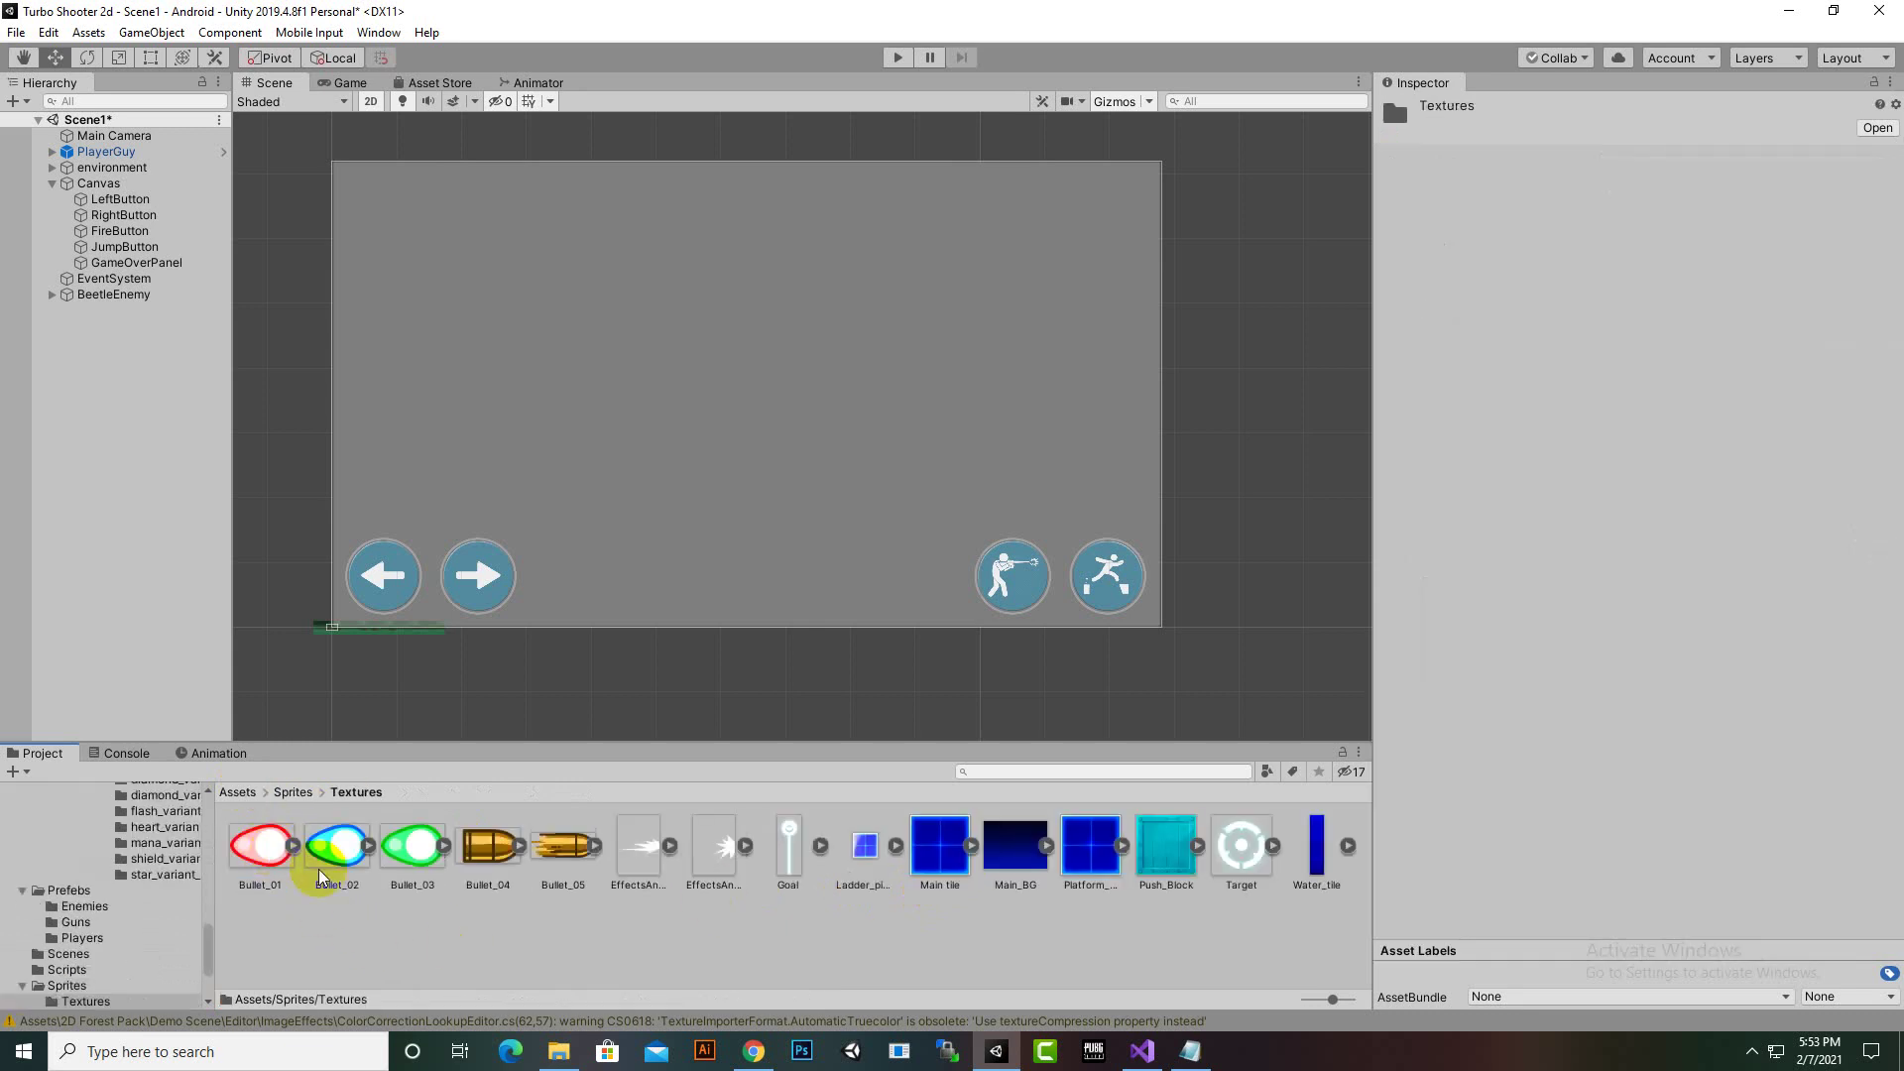
pyautogui.click(1180, 890)
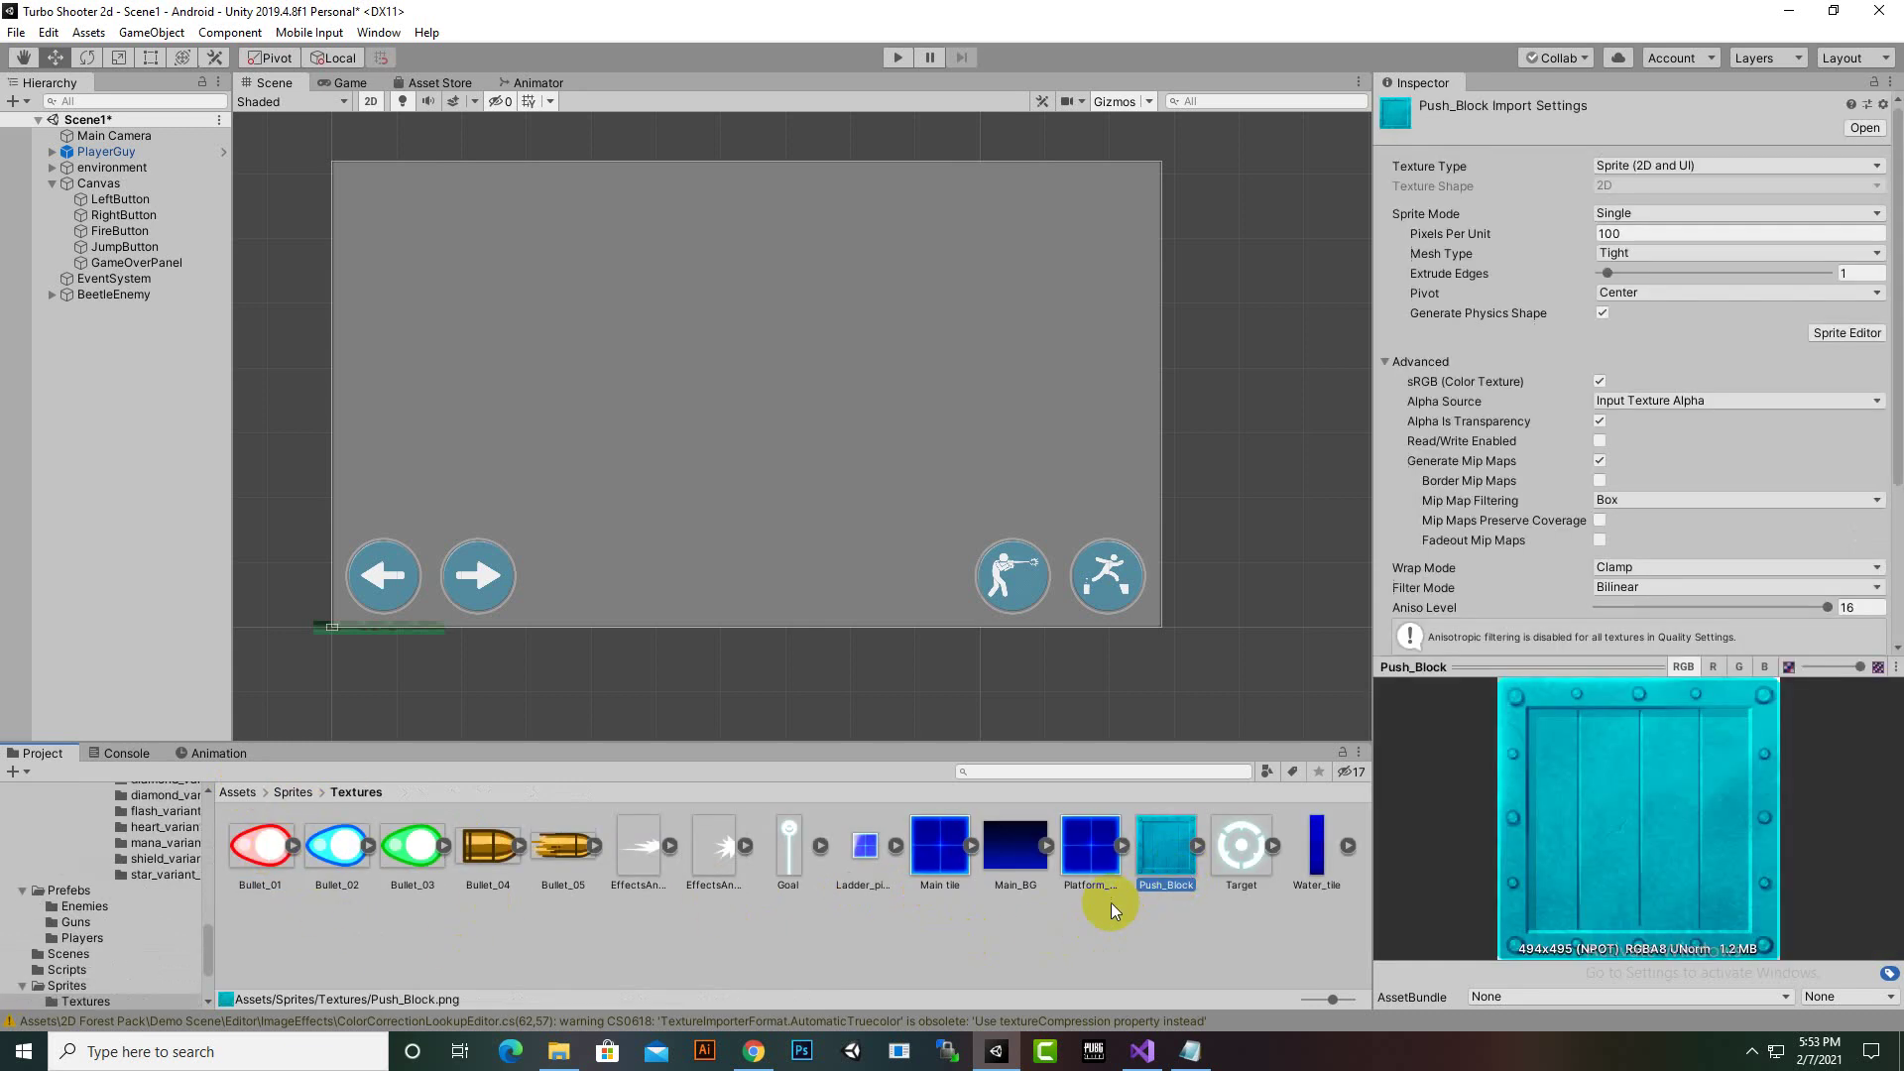
pyautogui.click(129, 263)
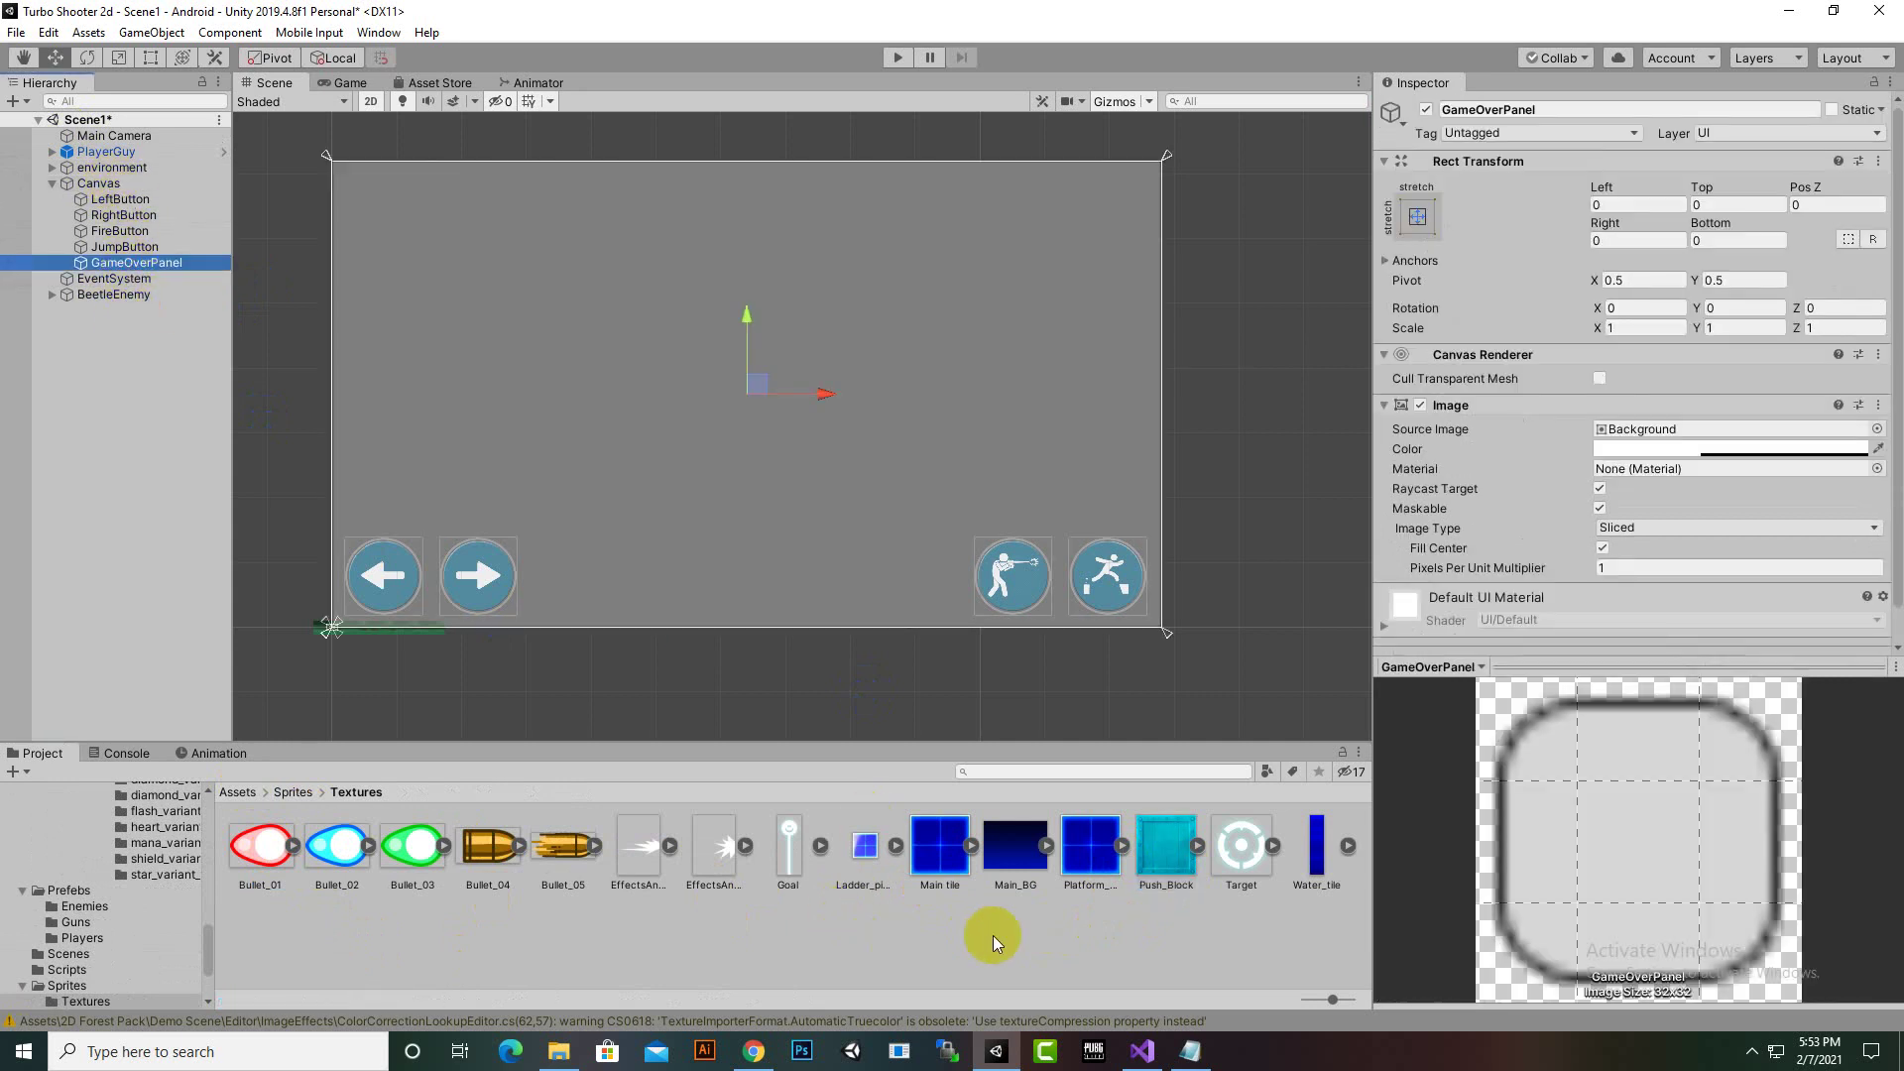
pyautogui.moveTo(1177, 871); pyautogui.dragTo(1687, 431)
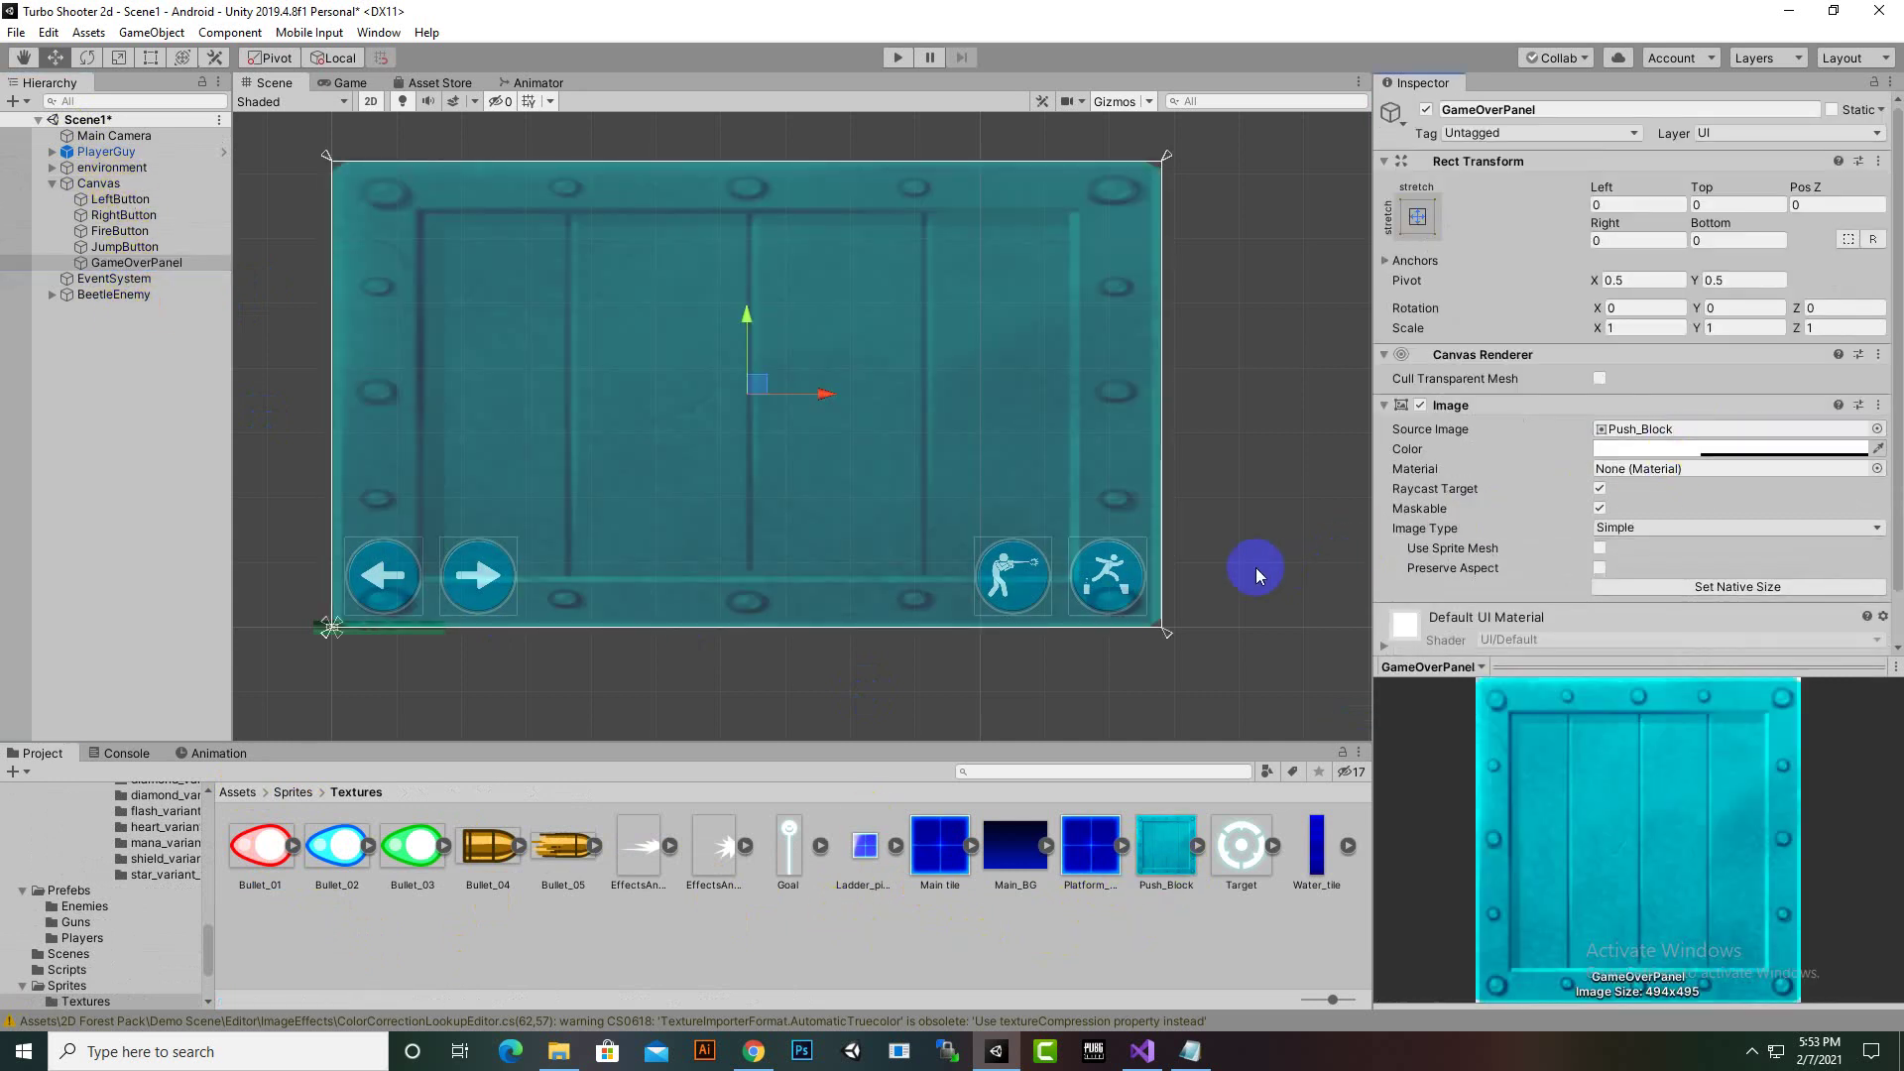
# Scale GameOverPanel down to about 0.44 in X and 0.58 in Y
pyautogui.click(118, 58)
pyautogui.moveTo(744, 402)
pyautogui.mouseDown()
pyautogui.moveTo(742, 451)
pyautogui.moveTo(746, 427)
pyautogui.mouseUp()
pyautogui.moveTo(747, 315); pyautogui.dragTo(746, 288)
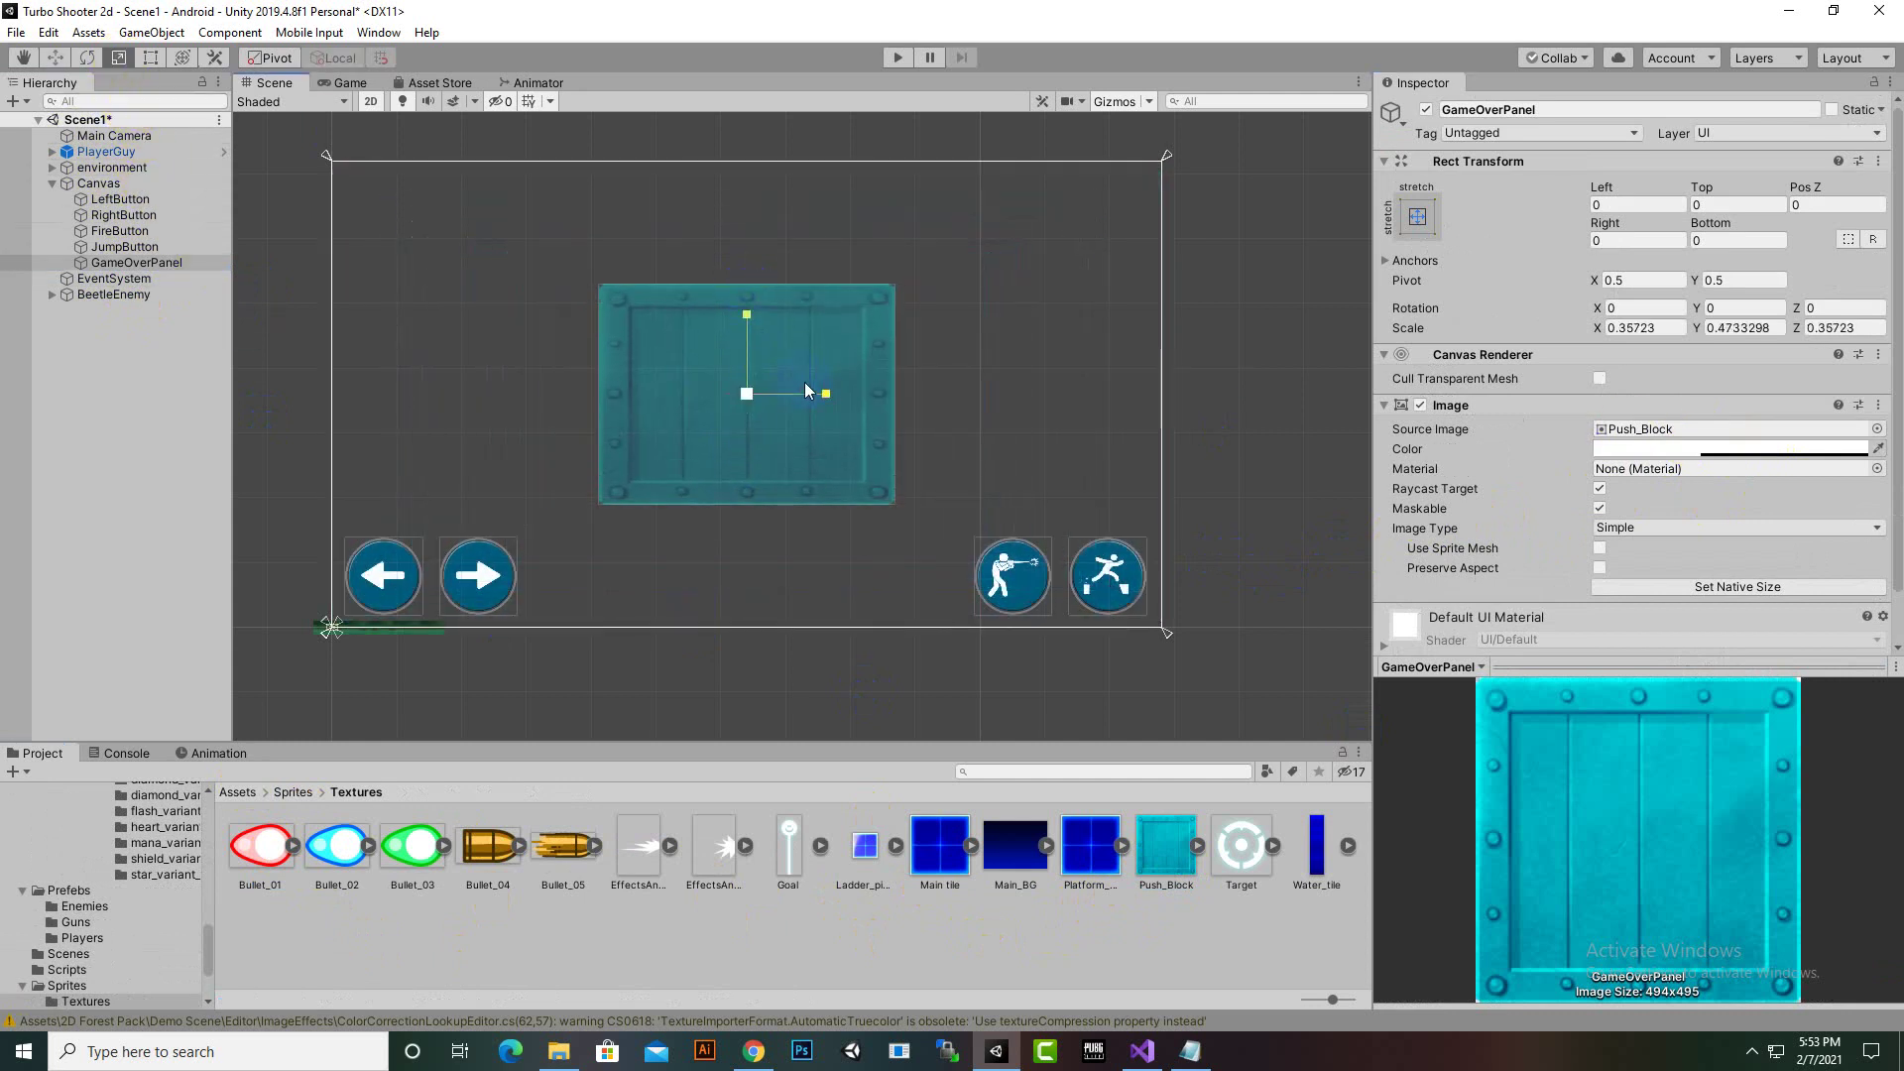
pyautogui.moveTo(750, 396); pyautogui.dragTo(760, 383)
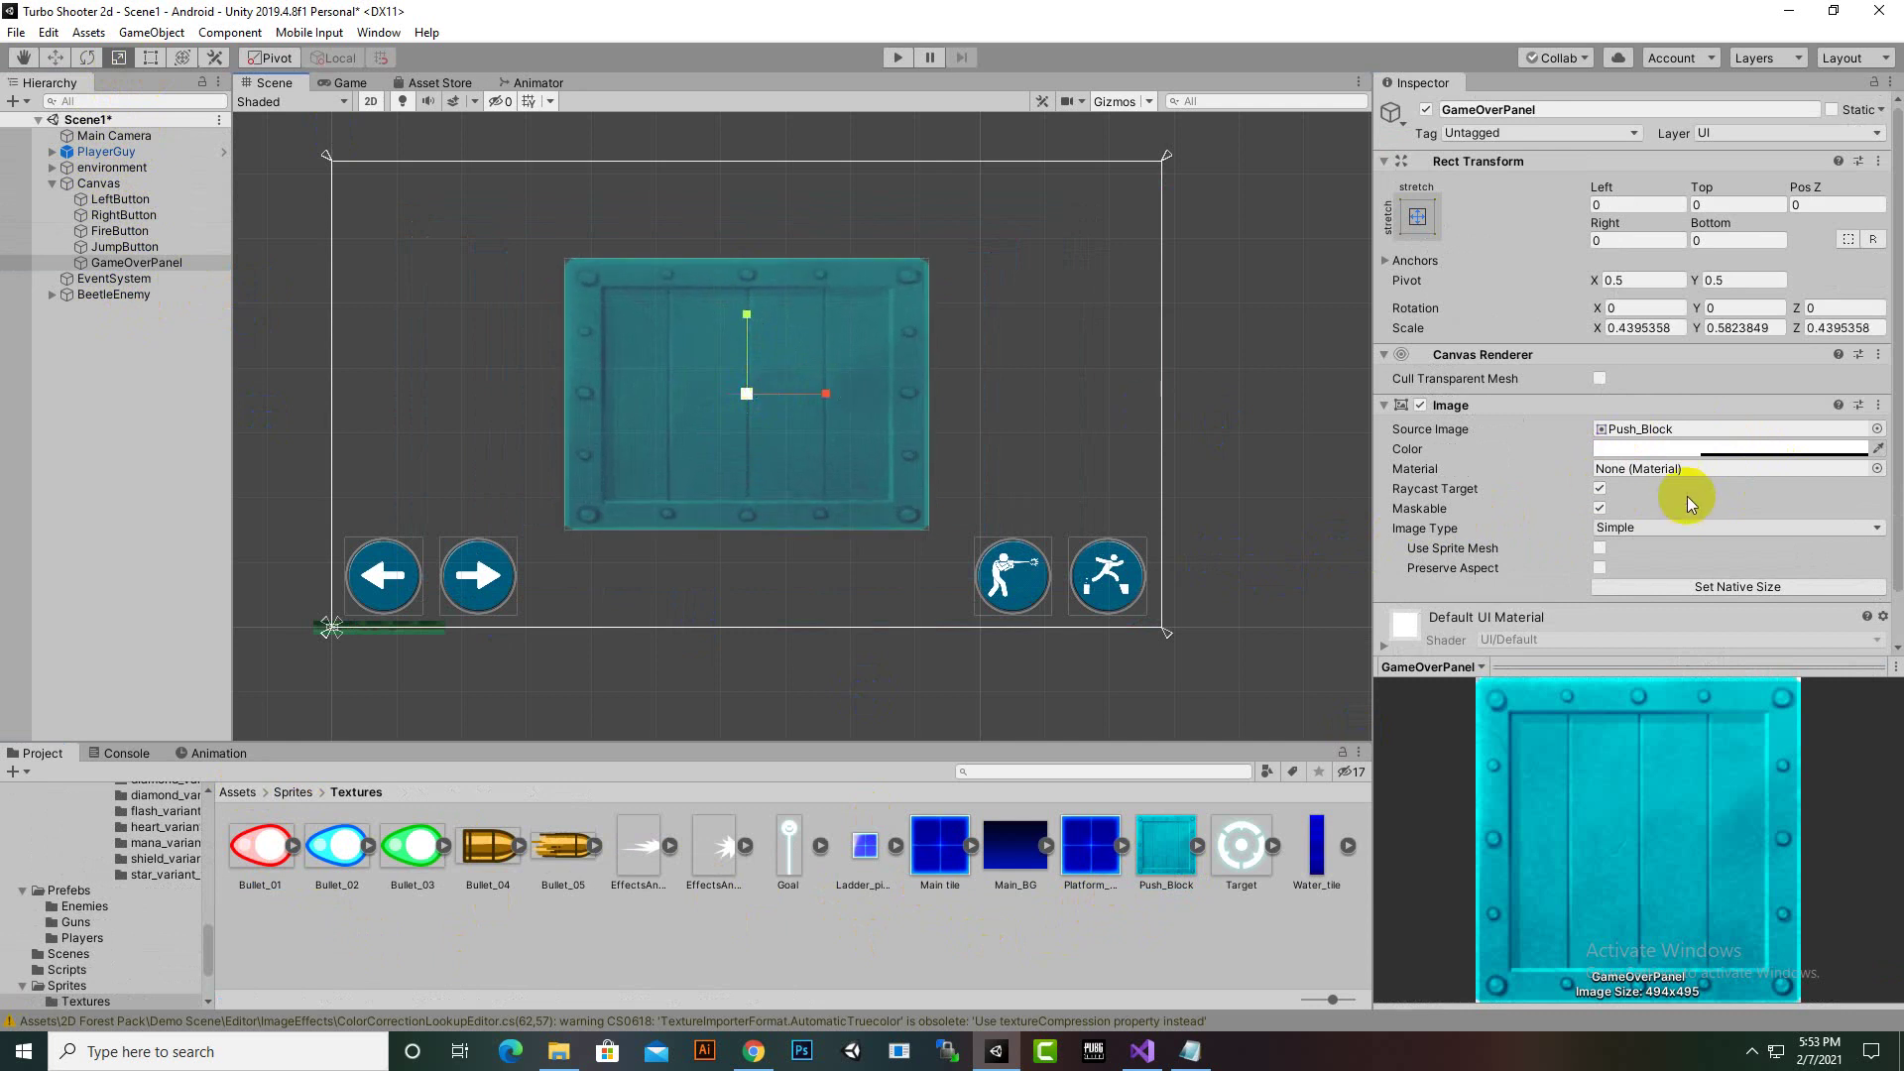
# Set the alpha of GameOverPanel's image color to 201, leaving the color white (FFFFFF)
pyautogui.click(1688, 450)
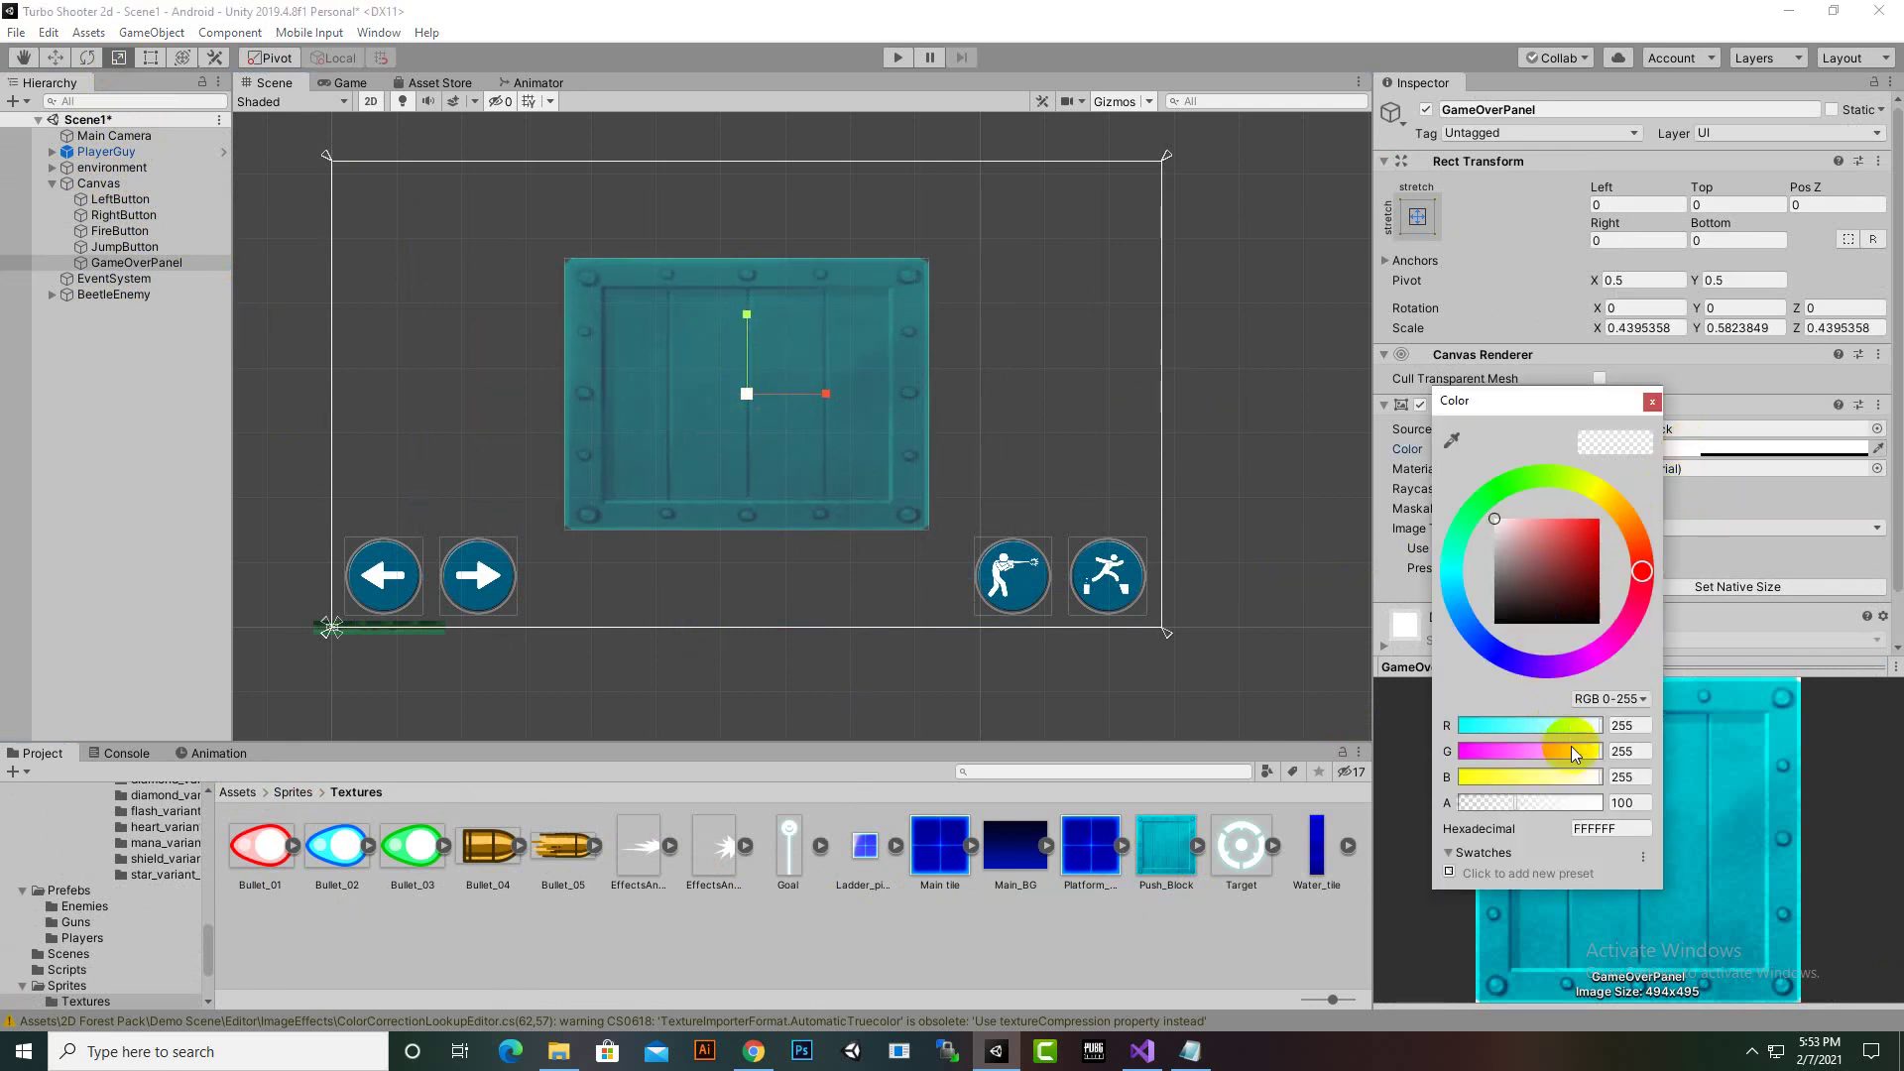
pyautogui.moveTo(1517, 803); pyautogui.dragTo(1642, 803)
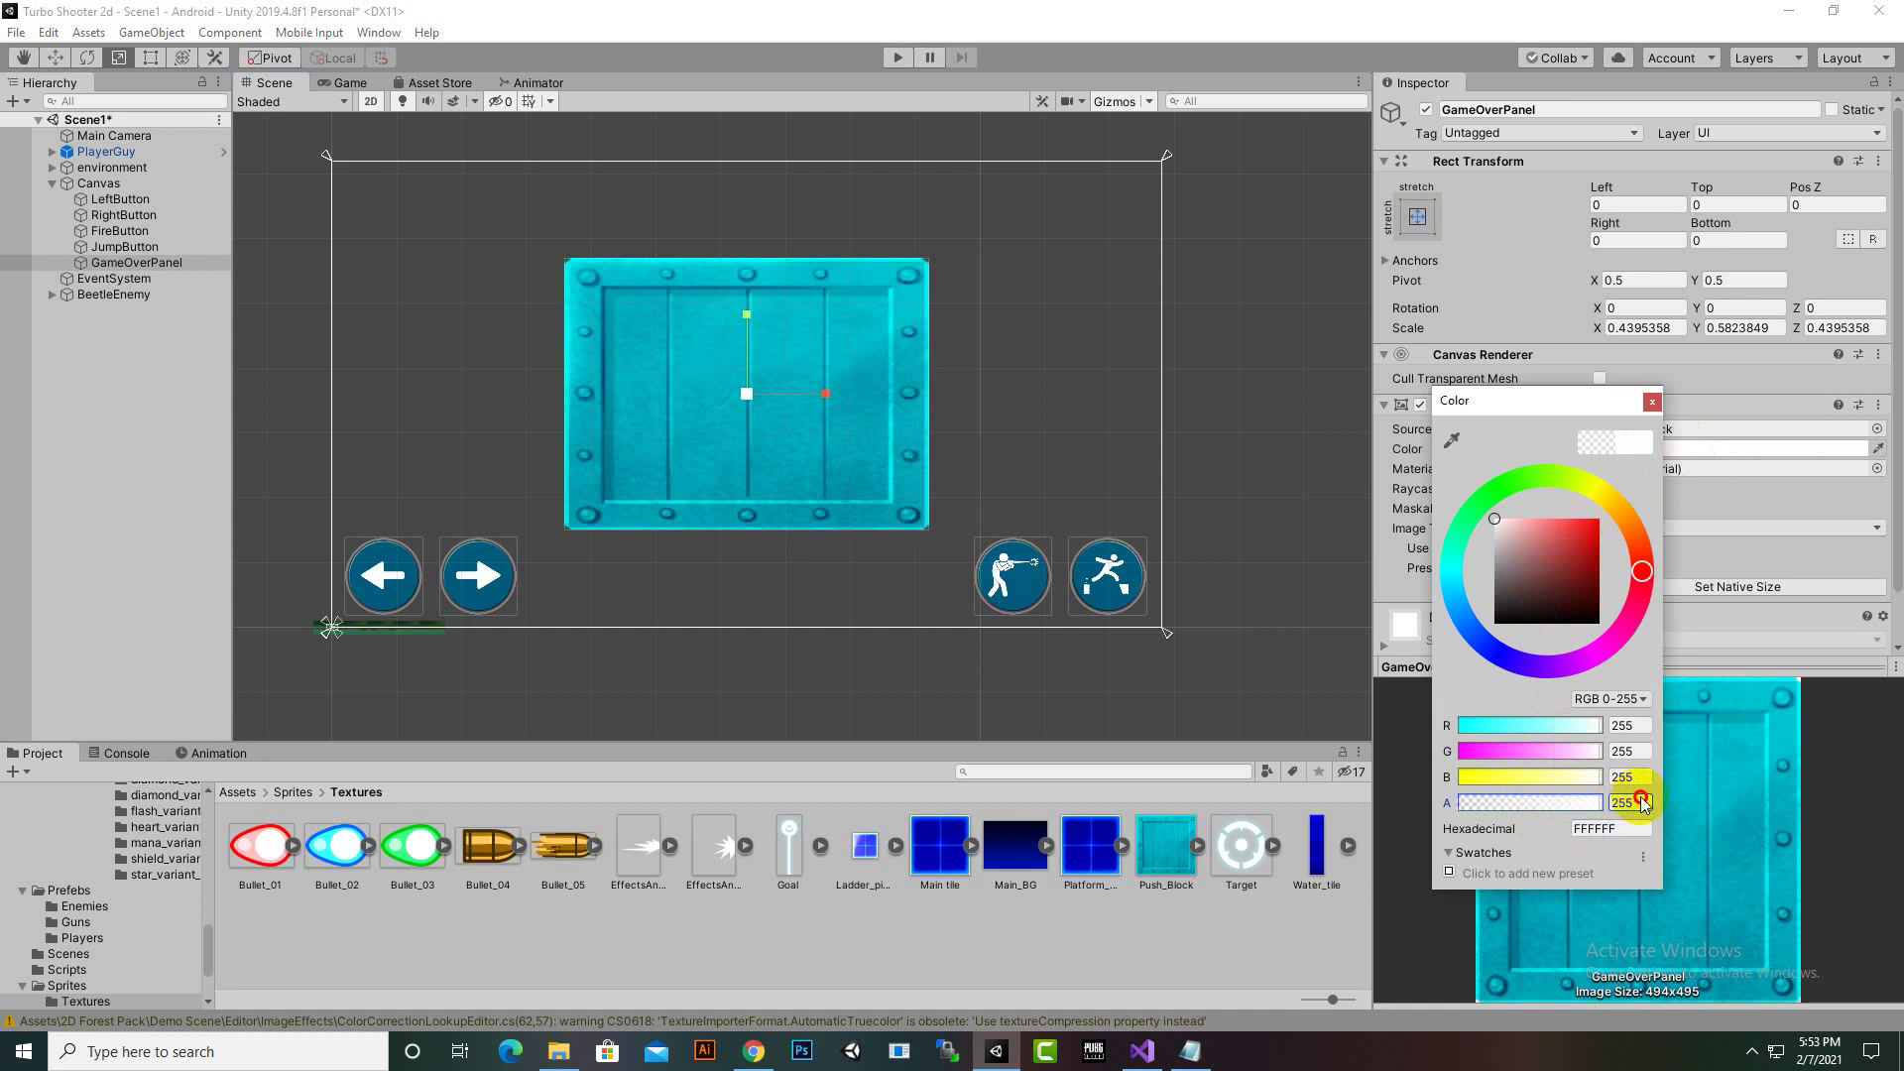
pyautogui.click(1576, 804)
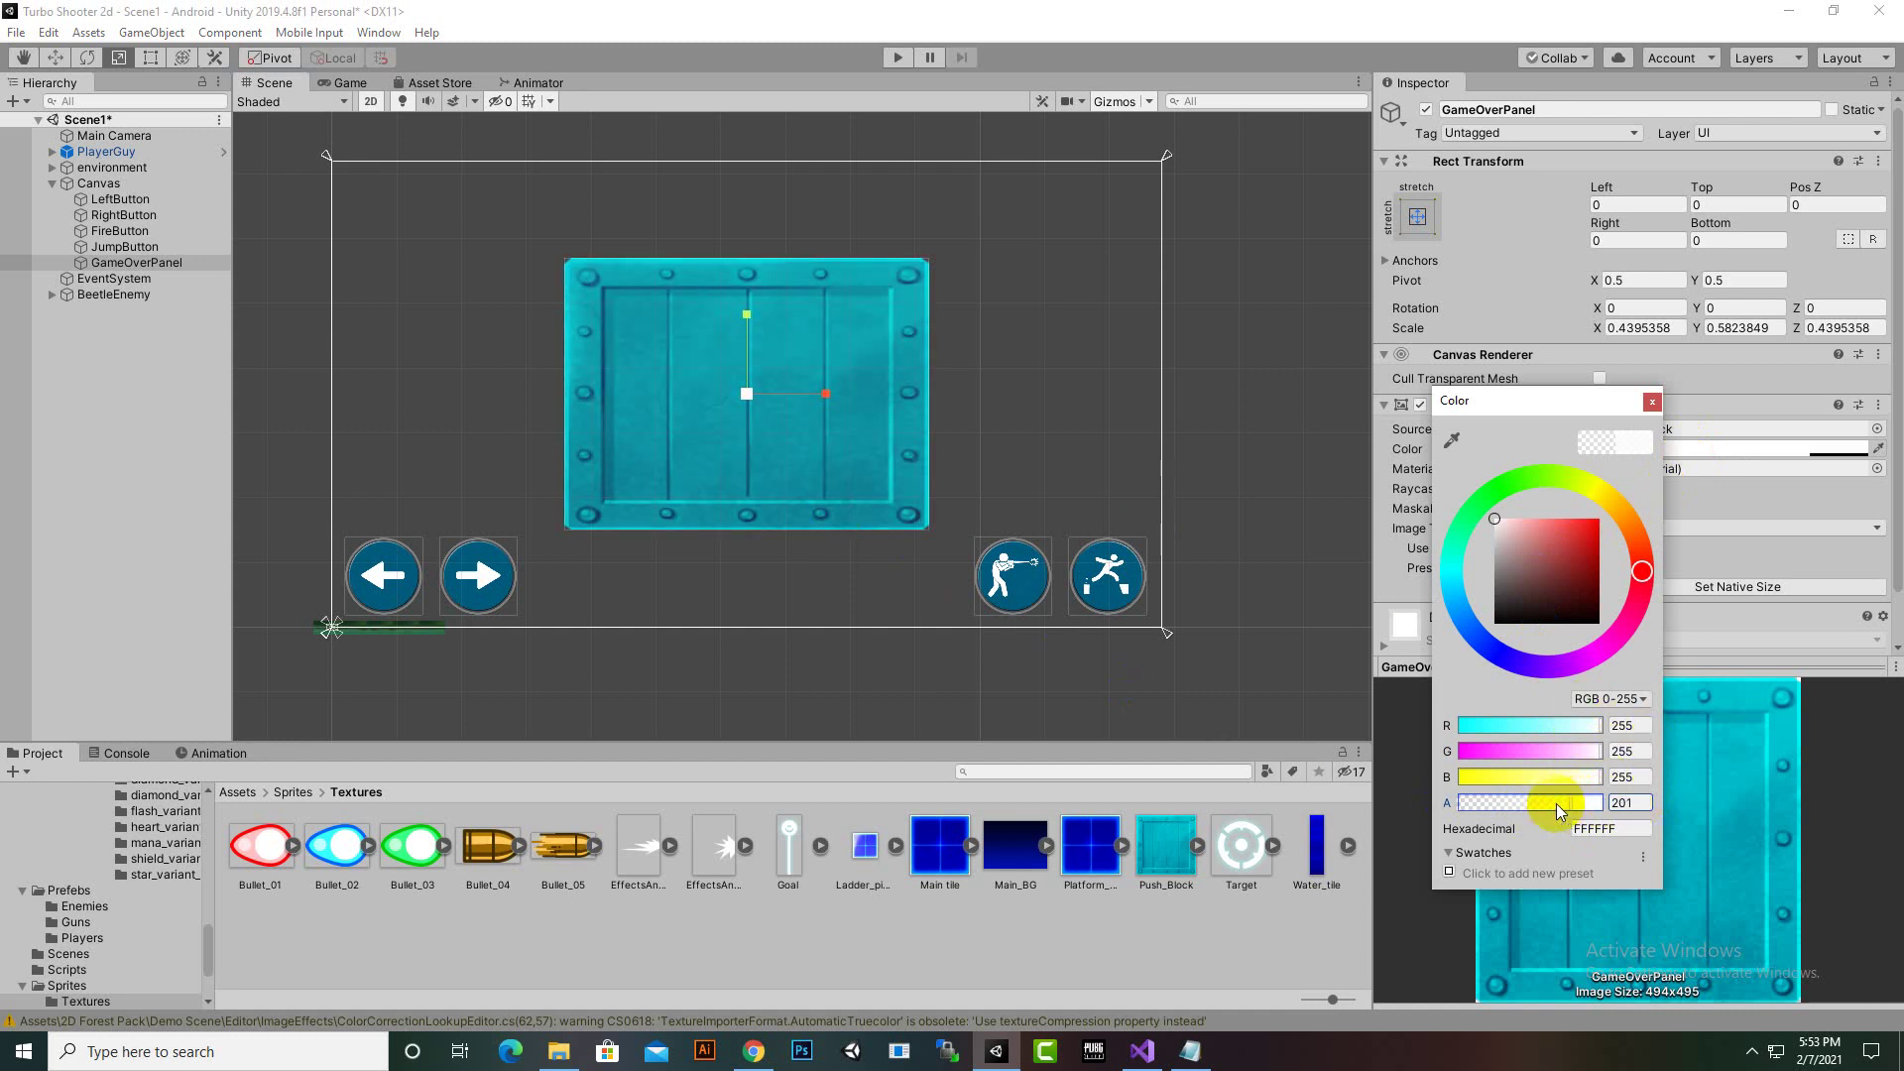
pyautogui.moveTo(1552, 576)
pyautogui.mouseDown()
pyautogui.moveTo(1647, 491)
pyautogui.moveTo(1584, 527)
pyautogui.moveTo(1538, 516)
pyautogui.moveTo(1577, 596)
pyautogui.moveTo(1548, 540)
pyautogui.moveTo(1501, 620)
pyautogui.moveTo(1503, 520)
pyautogui.moveTo(1611, 526)
pyautogui.moveTo(1636, 498)
pyautogui.mouseUp()
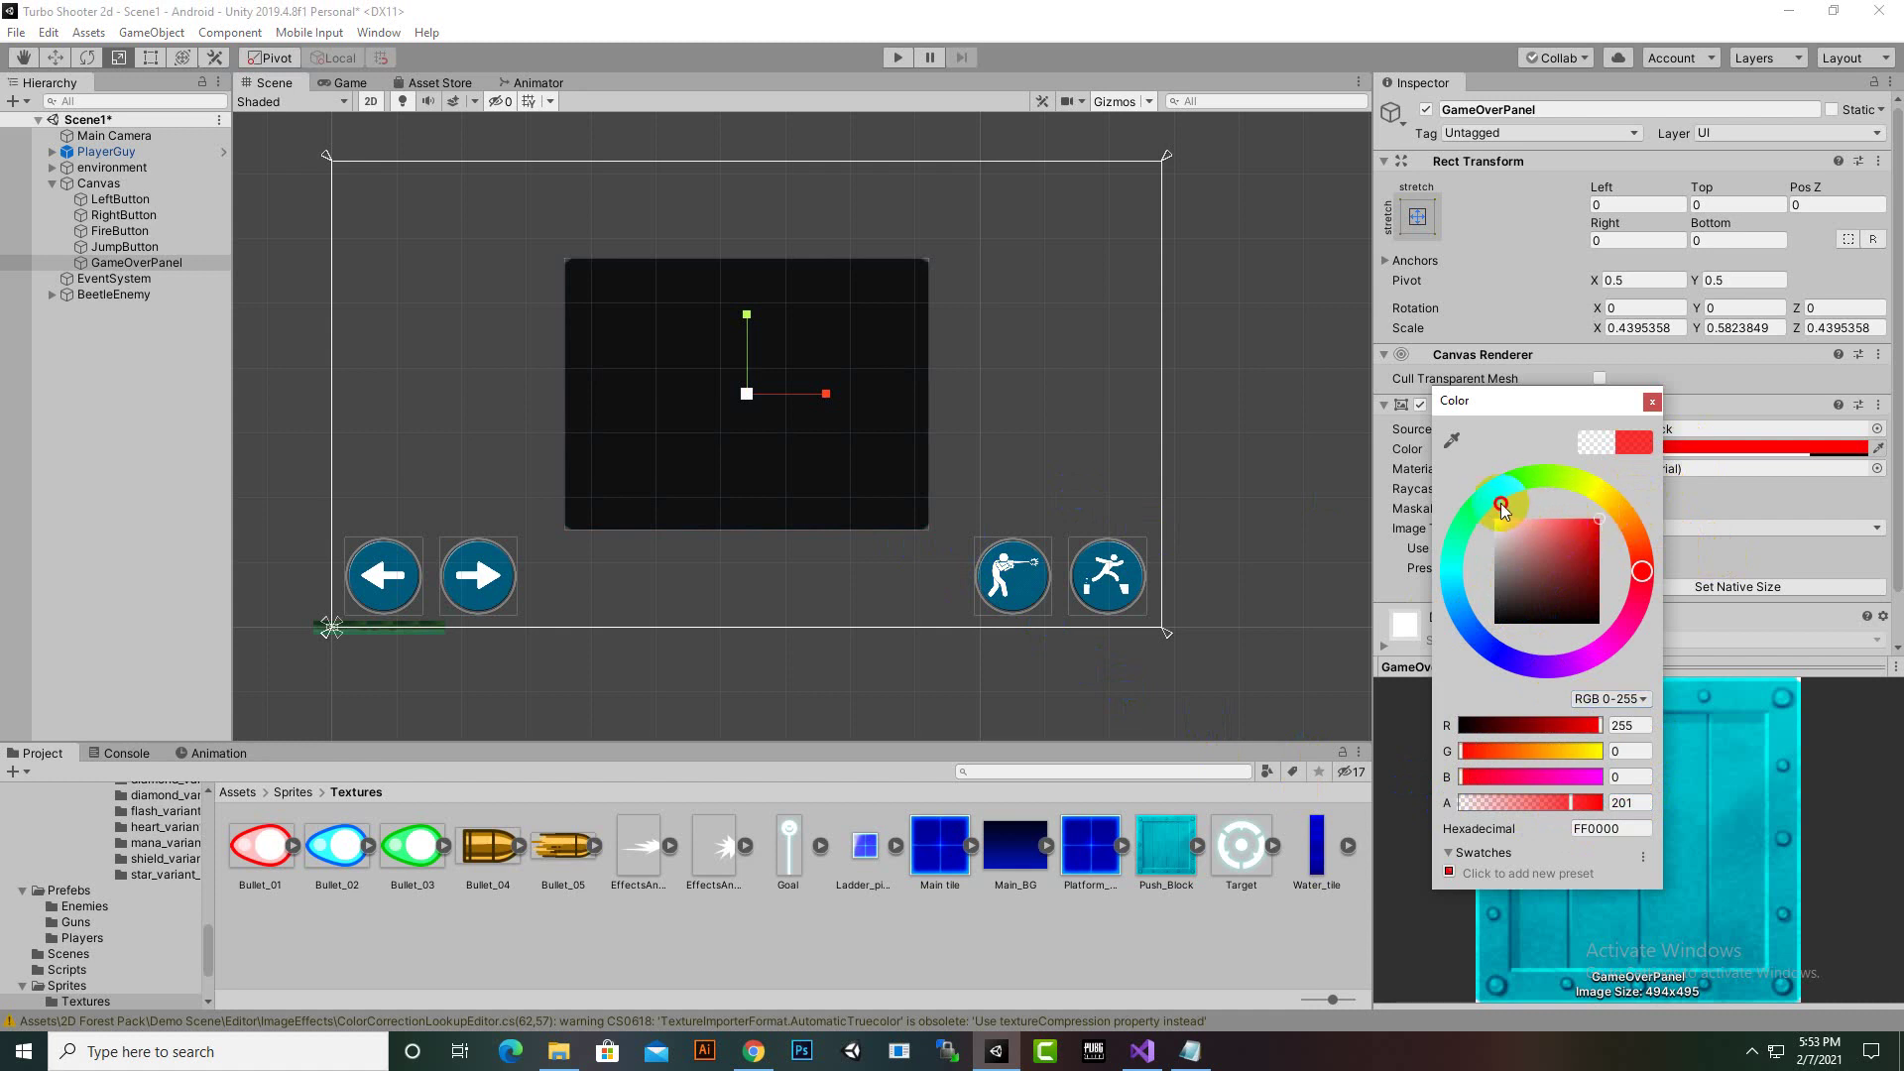
pyautogui.moveTo(1561, 536); pyautogui.dragTo(1466, 500)
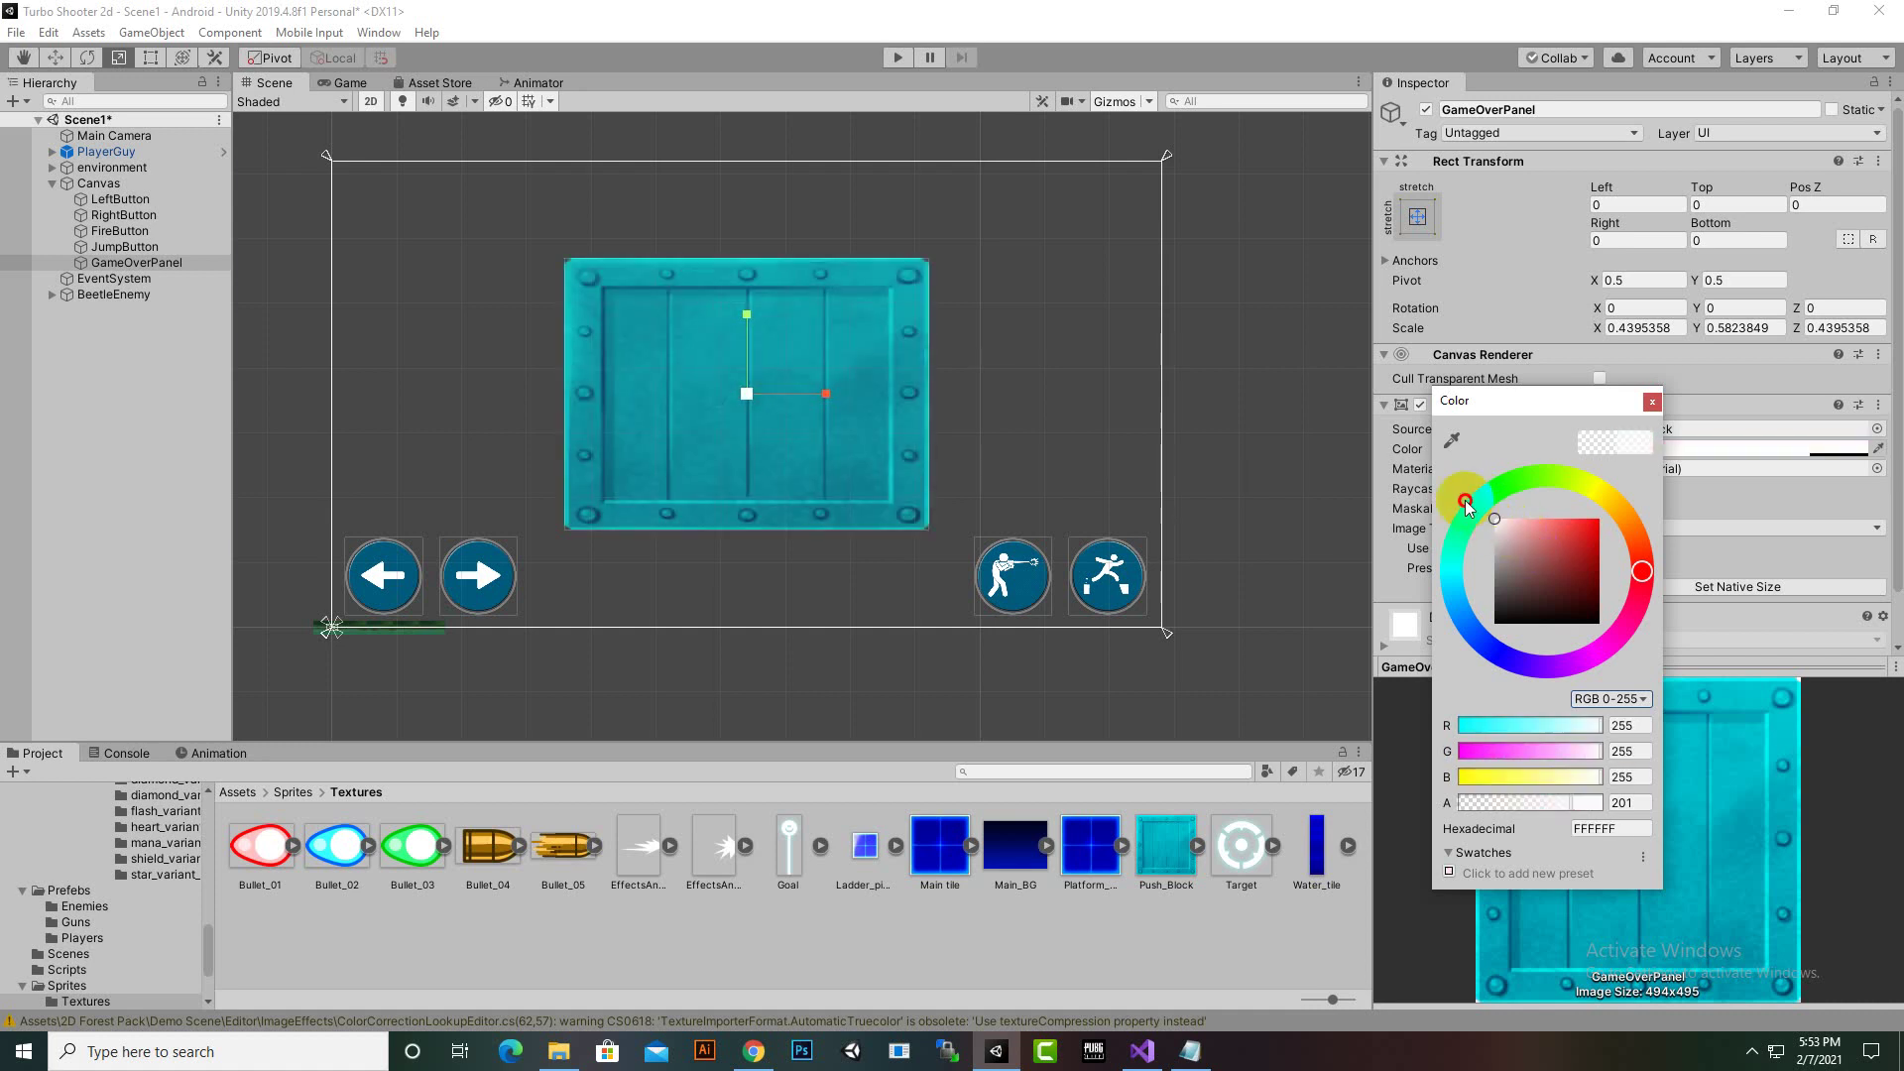
pyautogui.click(1653, 401)
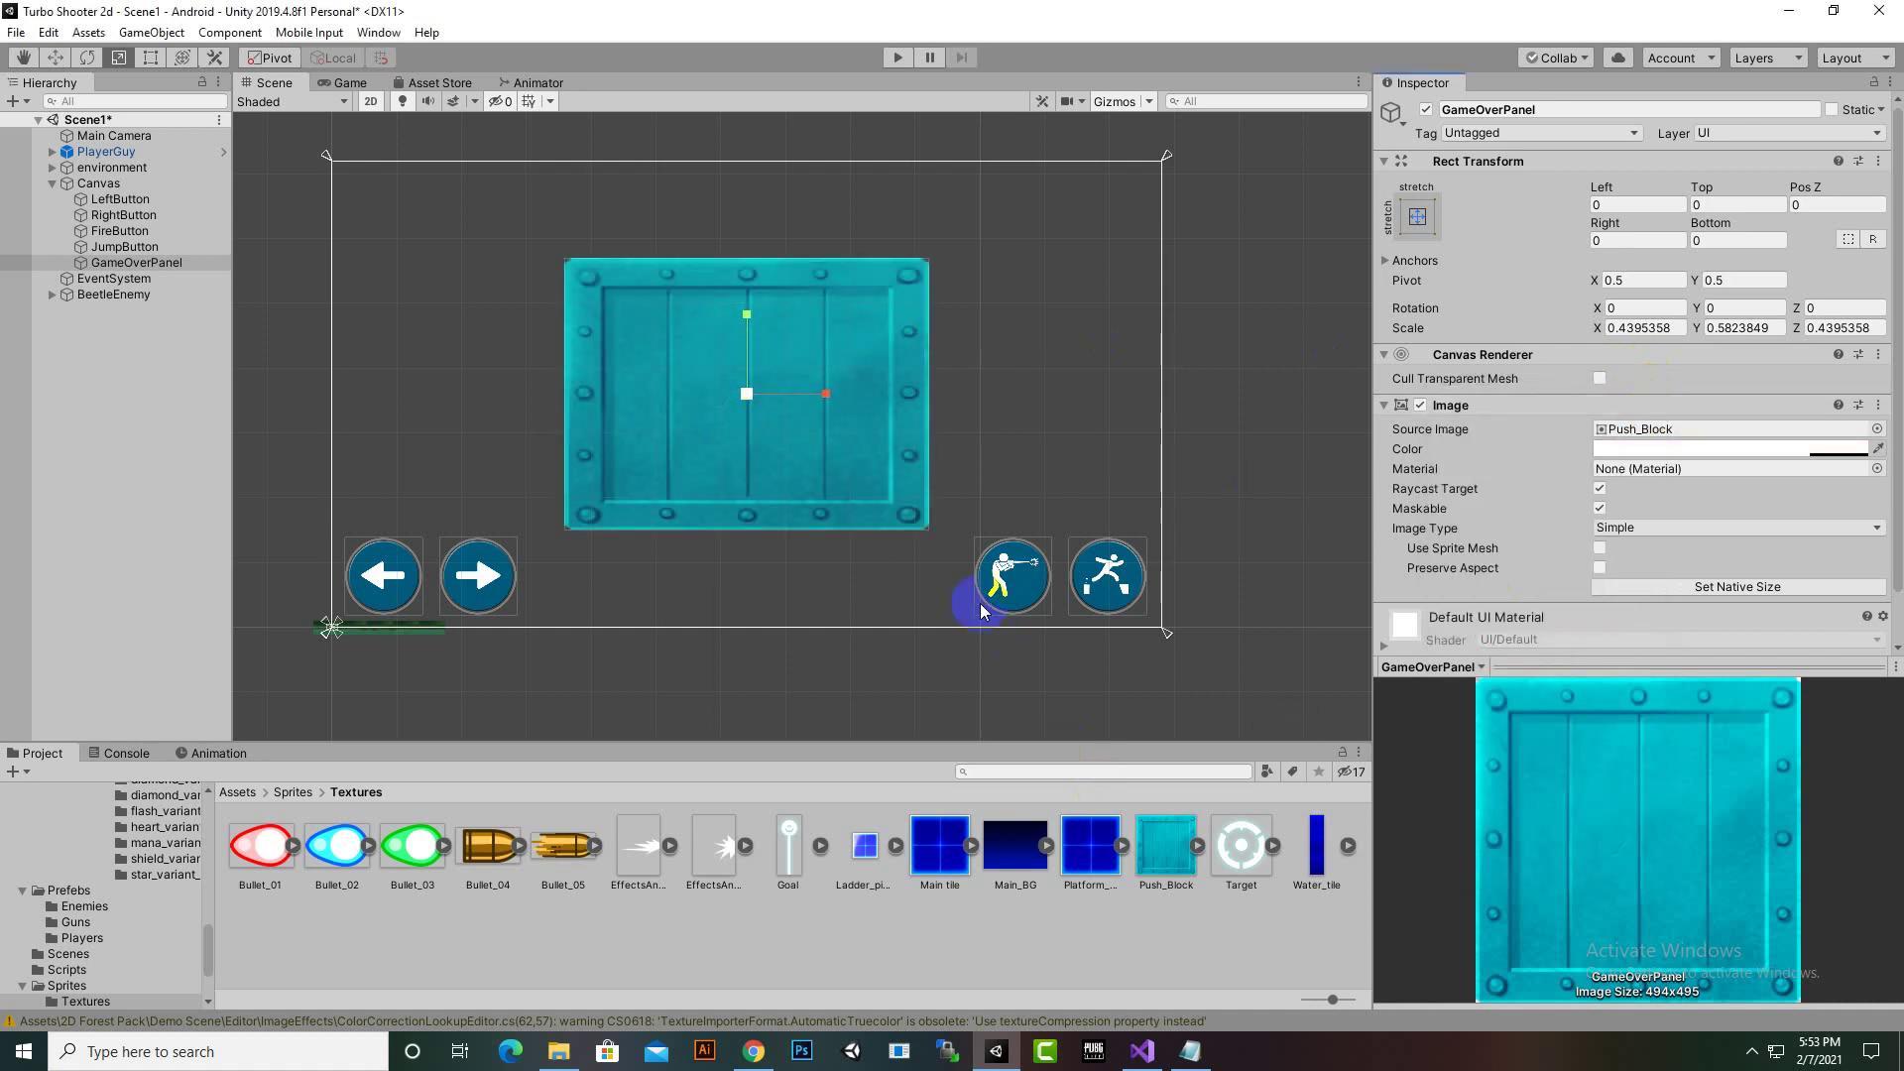
pyautogui.scroll(1, 788, 484)
pyautogui.scroll(2, 787, 484)
pyautogui.moveTo(793, 496); pyautogui.dragTo(924, 631, button='middle')
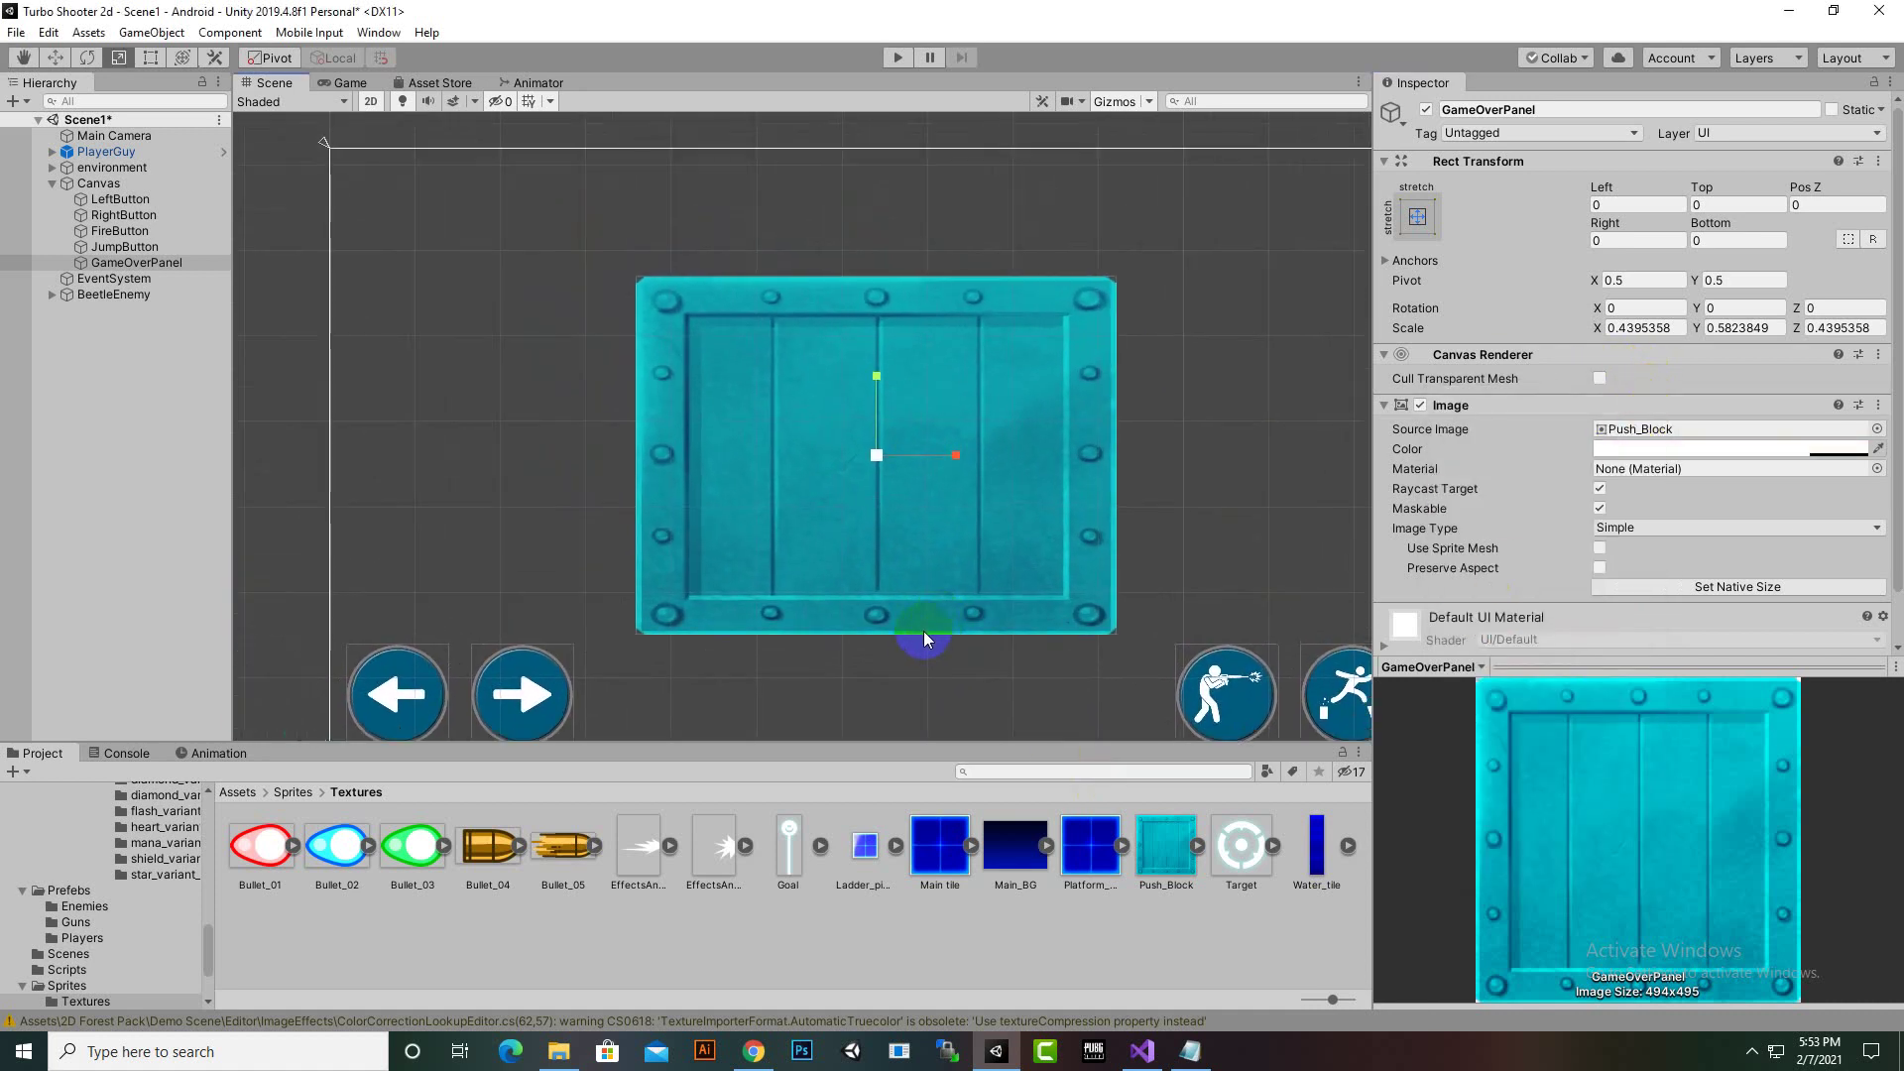
pyautogui.scroll(-2, 924, 631)
pyautogui.moveTo(908, 699); pyautogui.dragTo(929, 635, button='middle')
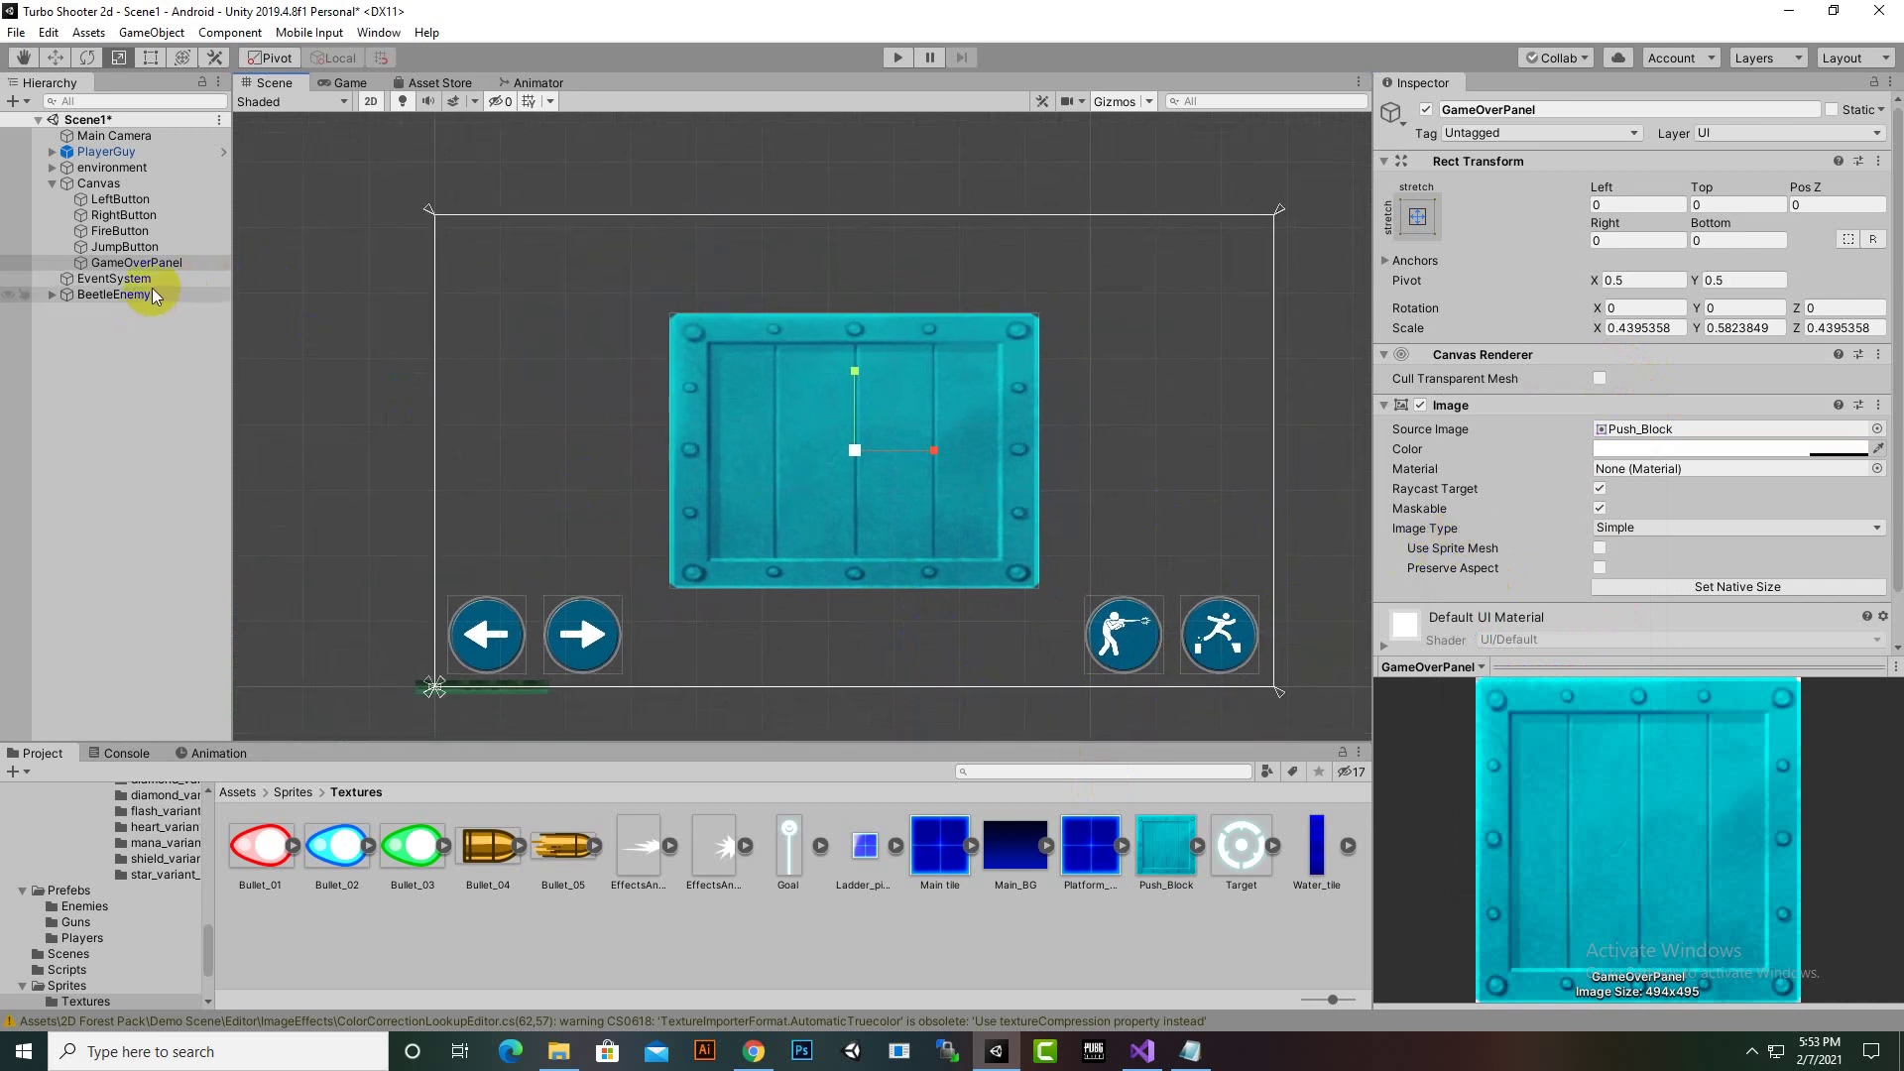
# Add a UI Text object to the Canvas and nest it under GameOverPanel
pyautogui.rightClick(111, 186)
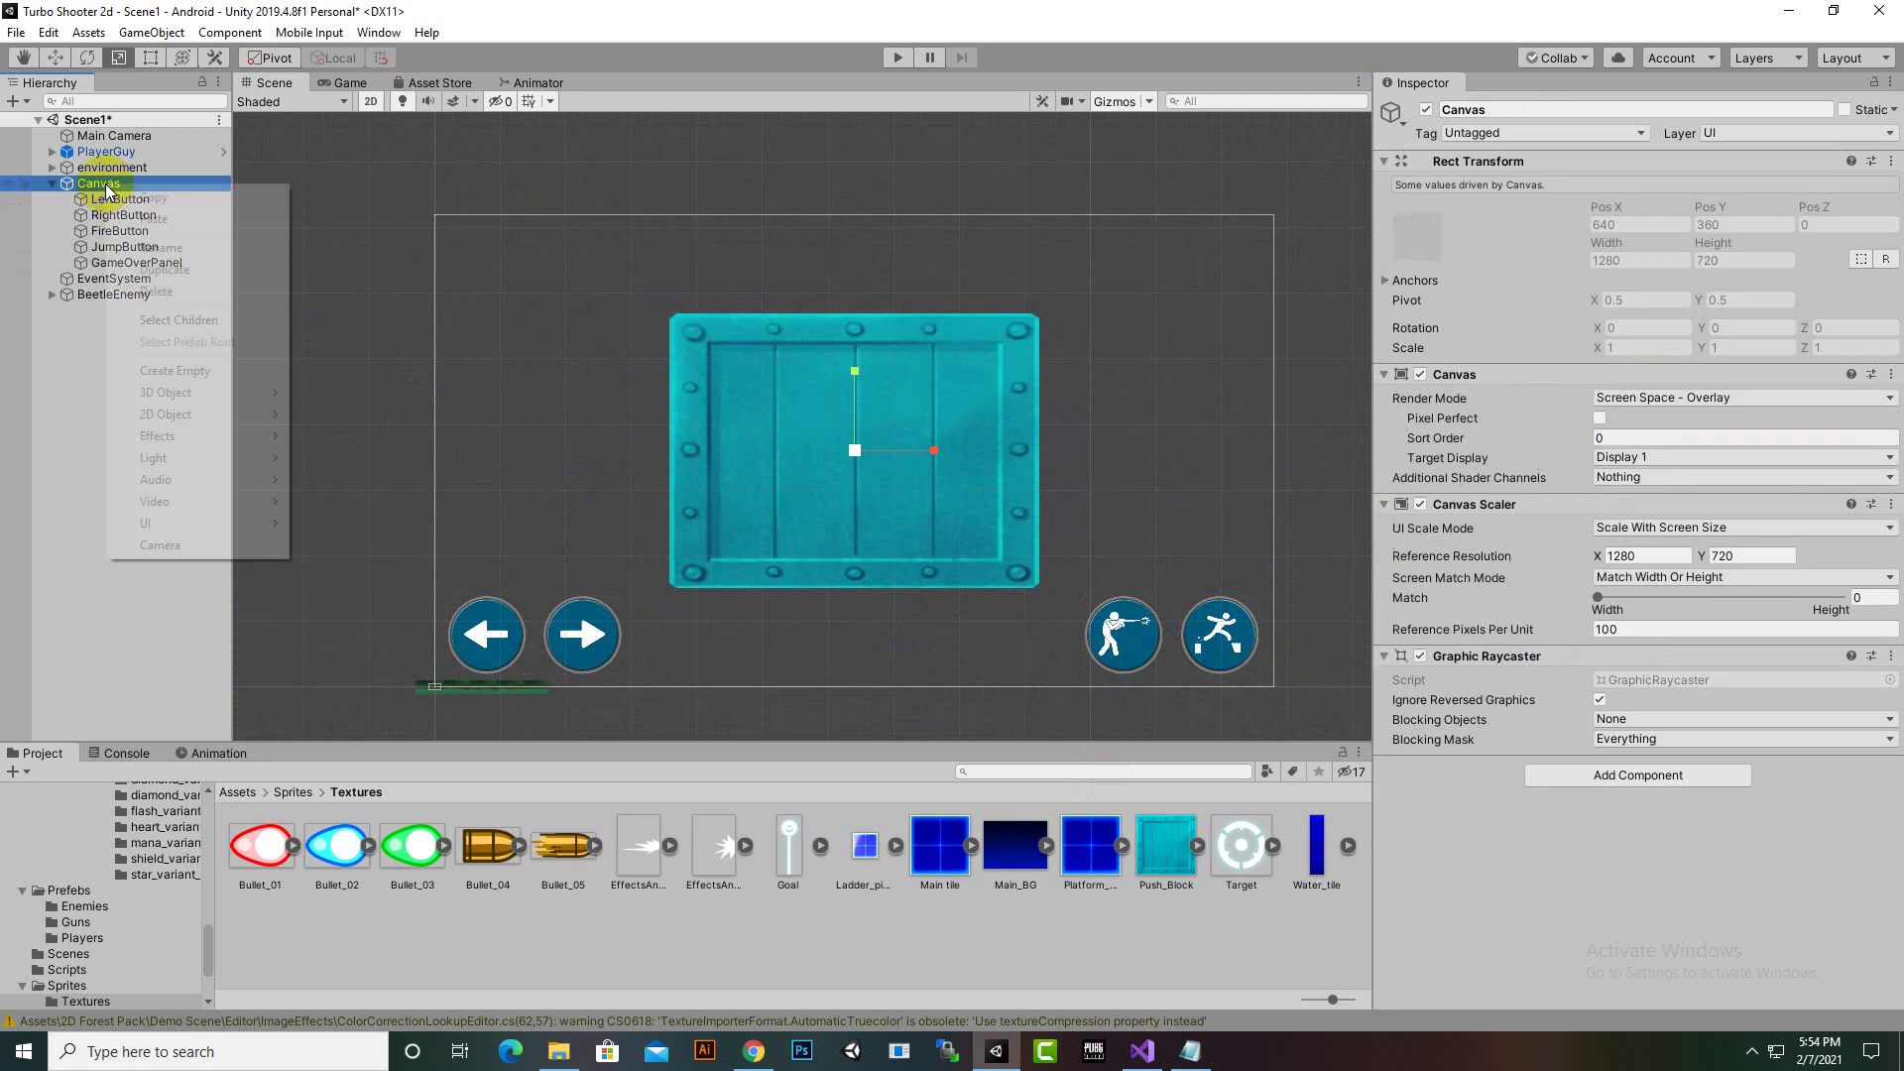
pyautogui.moveTo(201, 524)
pyautogui.click(342, 524)
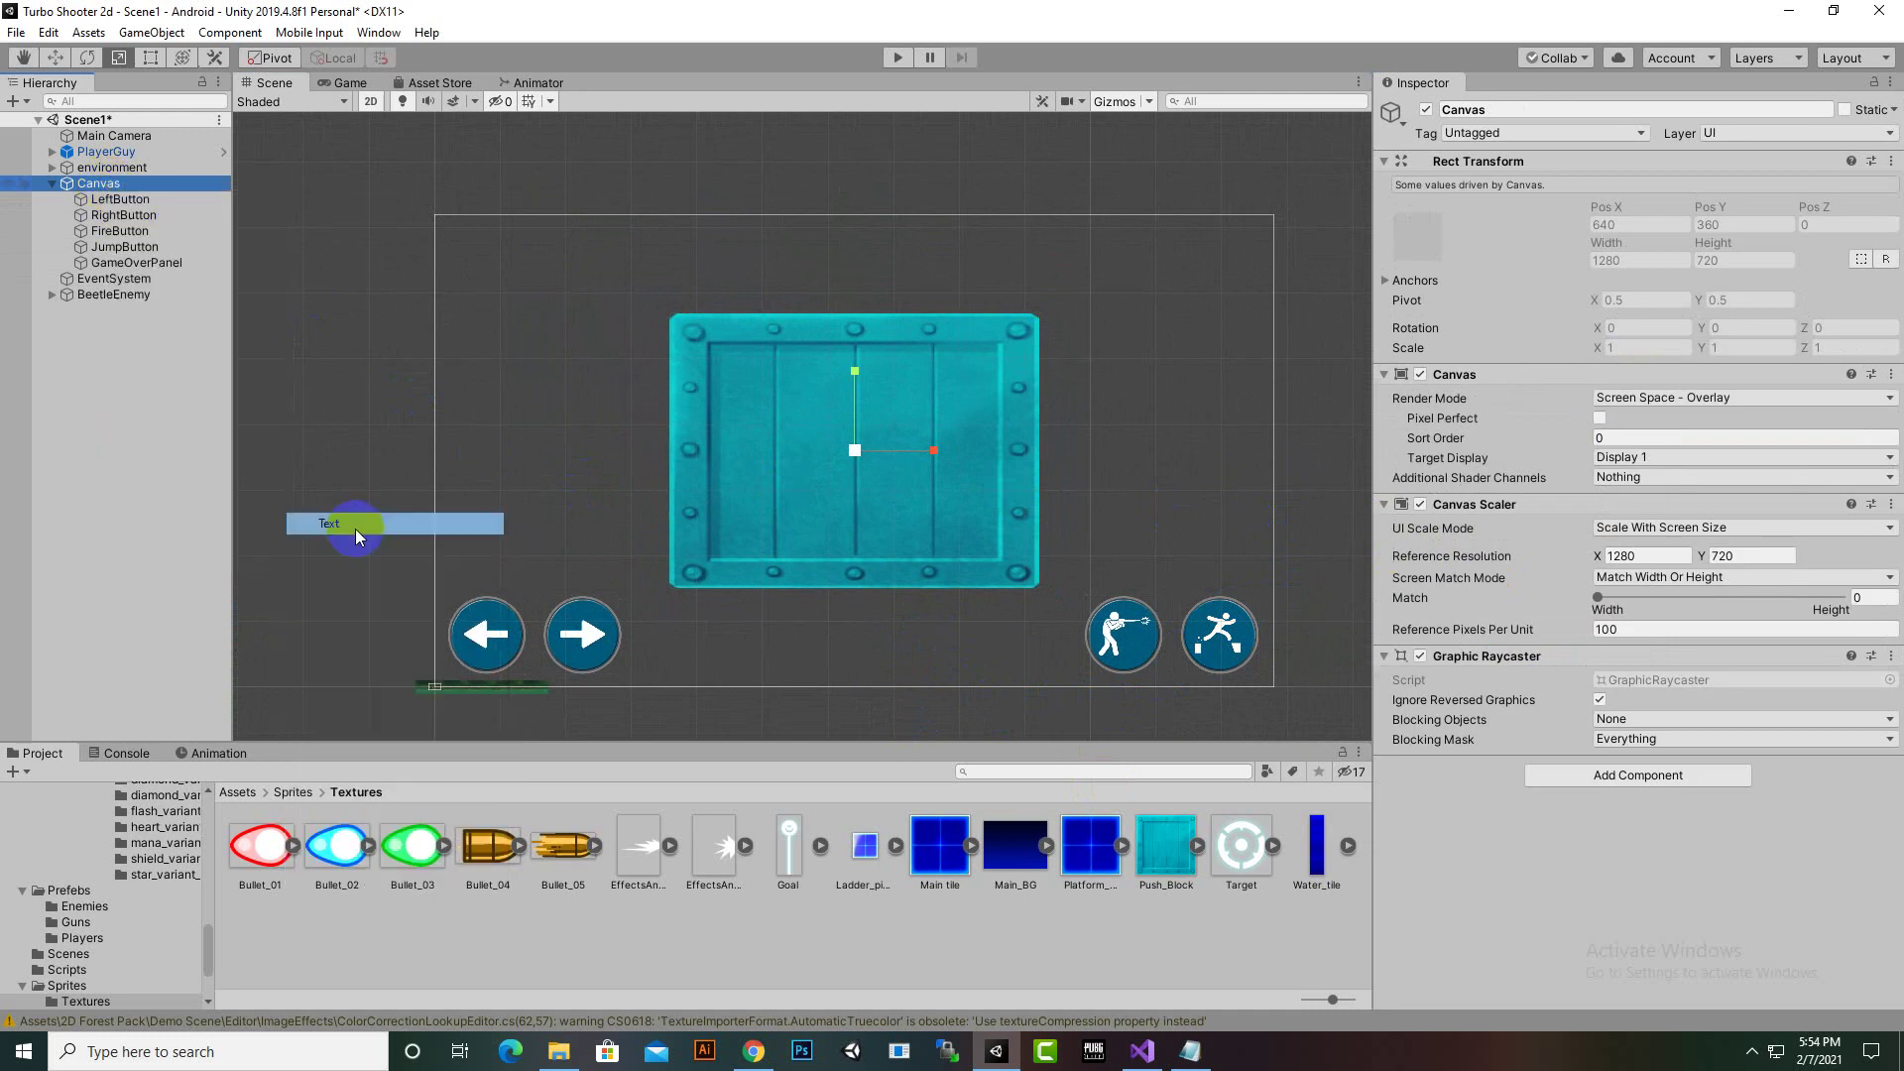
pyautogui.moveTo(112, 282); pyautogui.dragTo(129, 263)
# Rename the new text object as Title and set its text to GAME OVER
pyautogui.rightClick(128, 278)
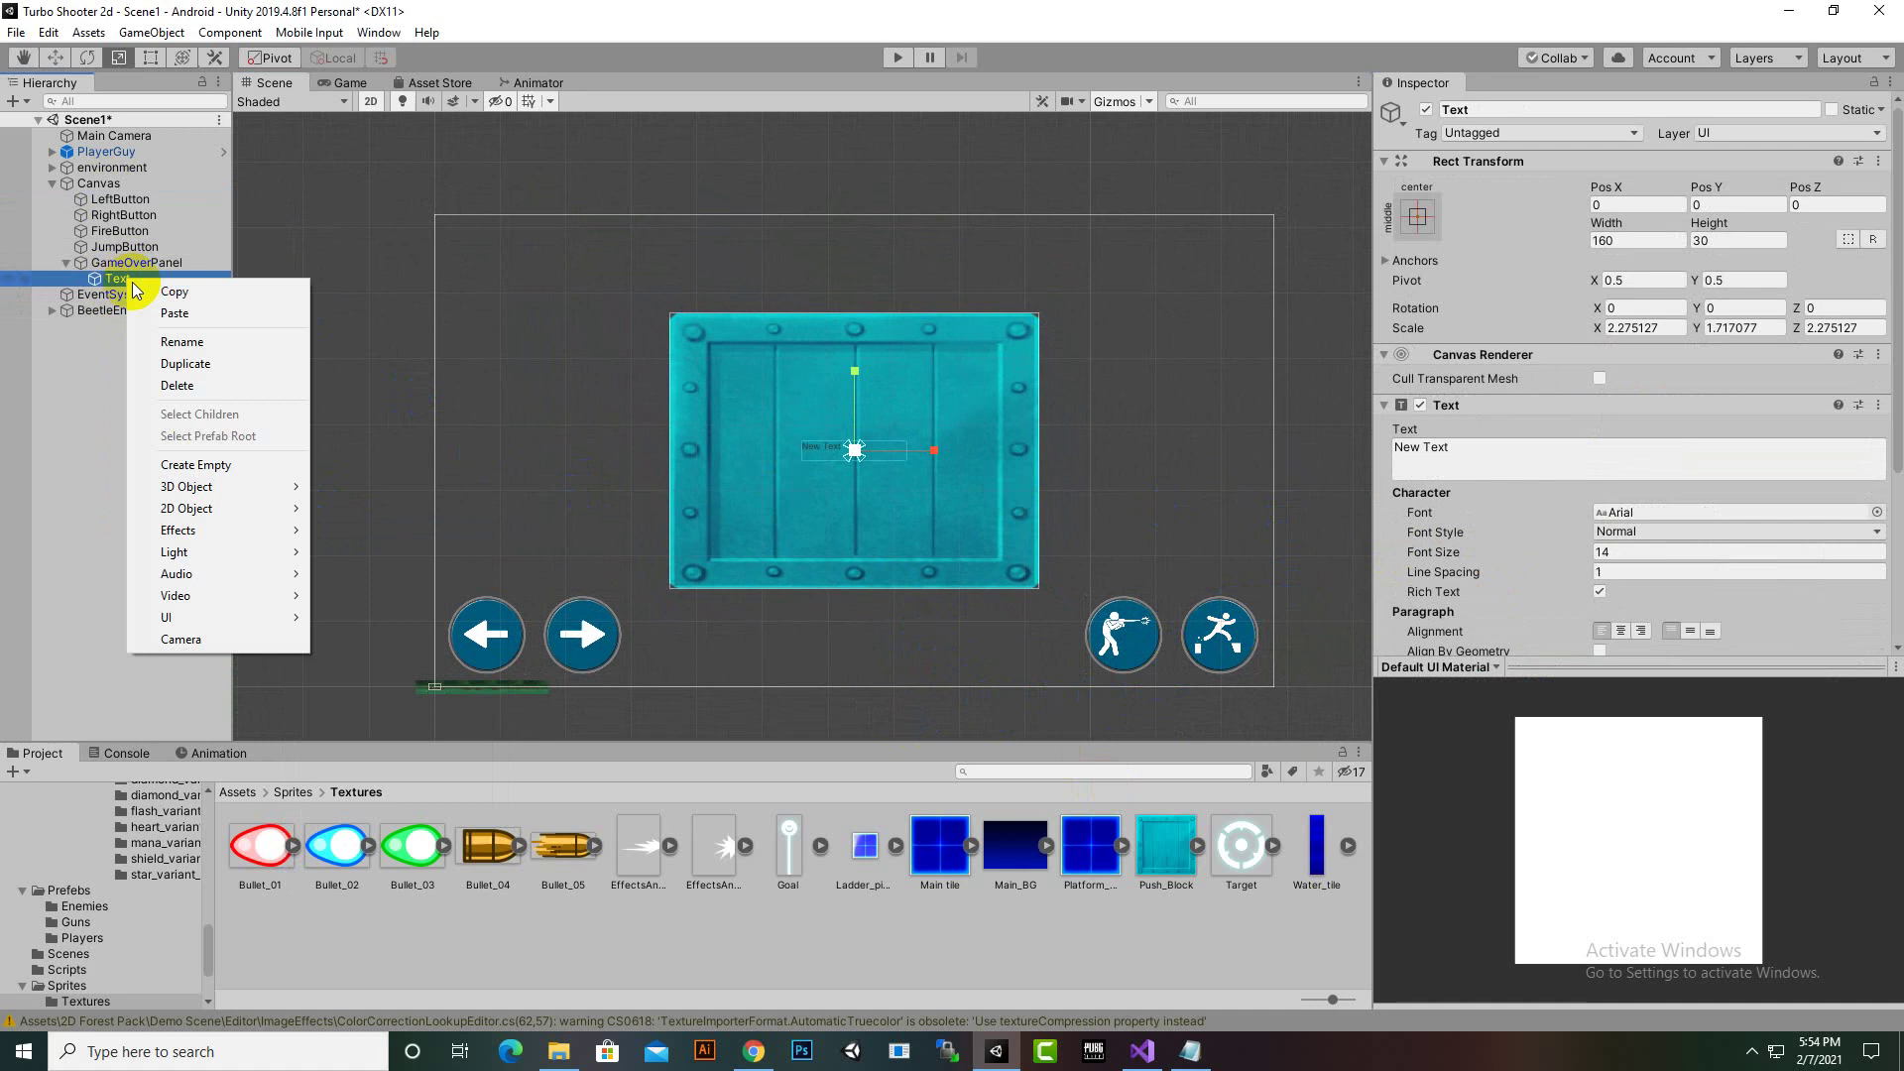
pyautogui.click(178, 346)
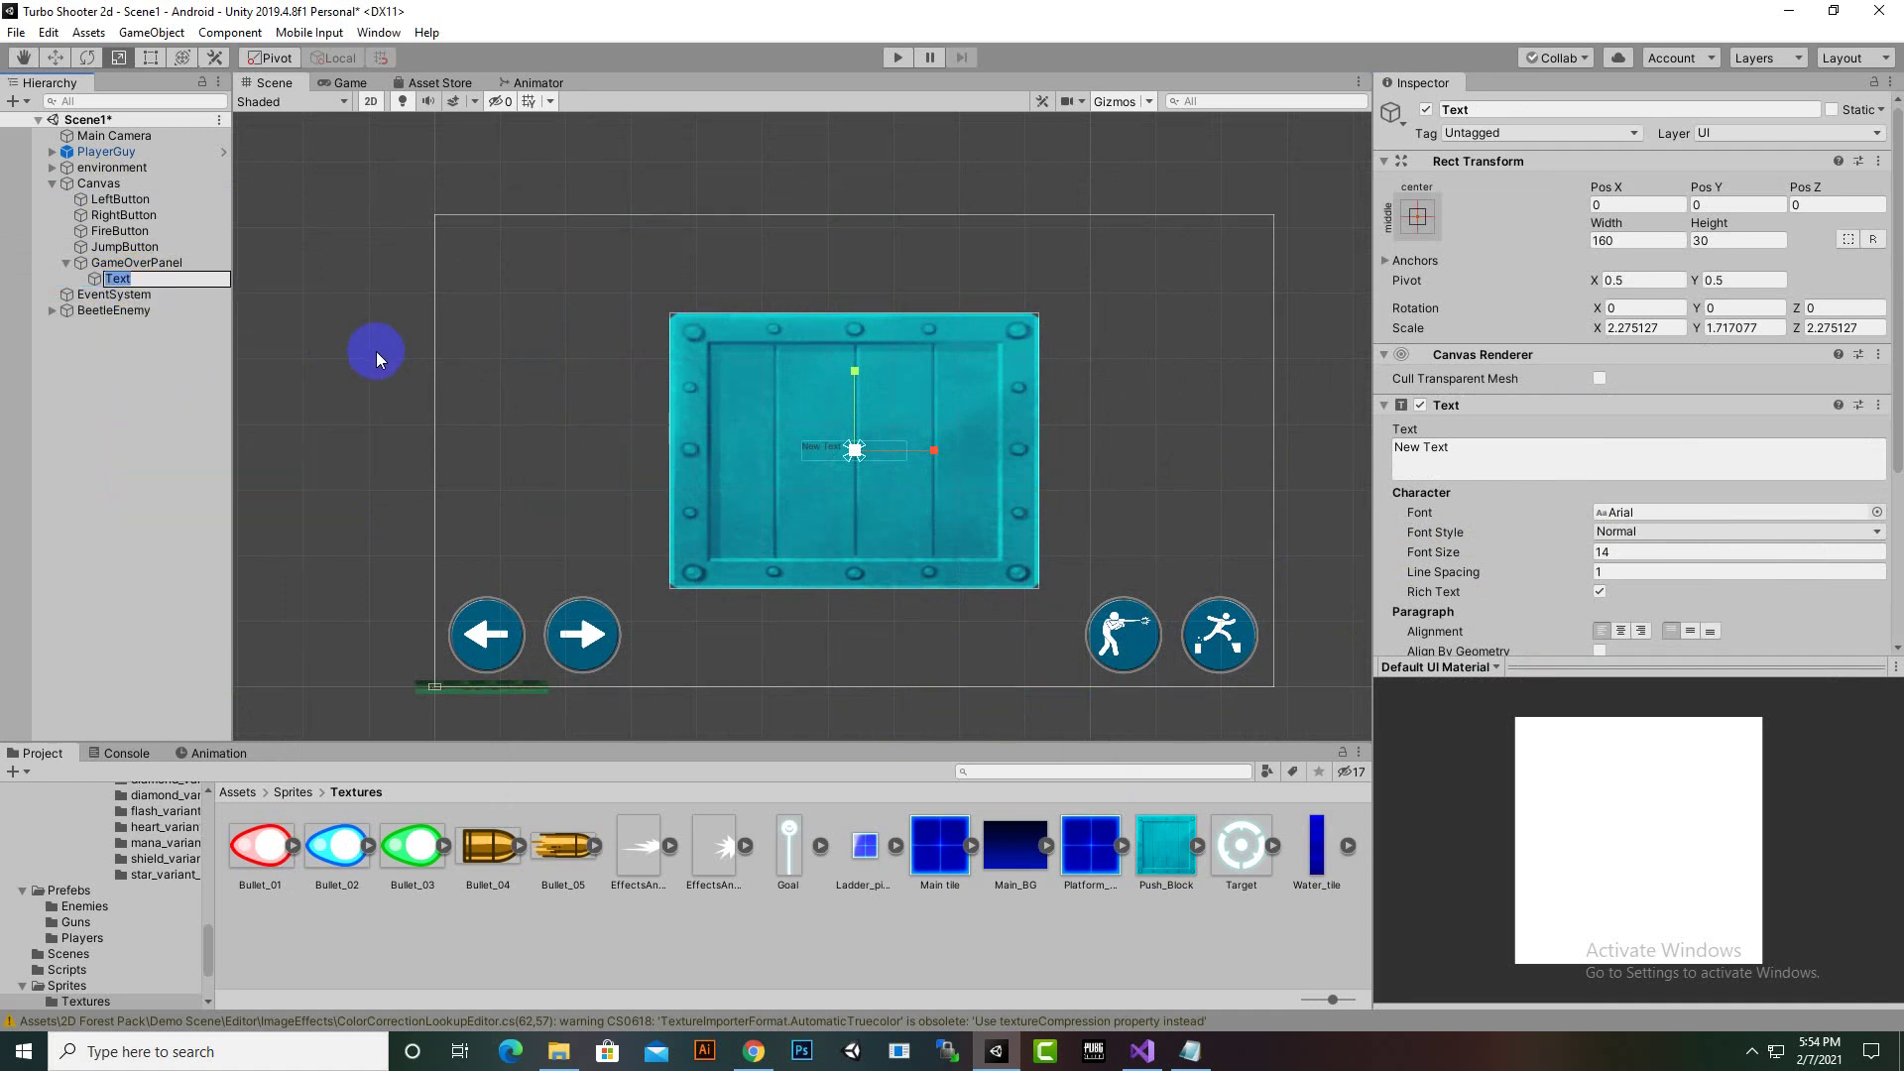
pyautogui.write('Title')
pyautogui.press('Return')
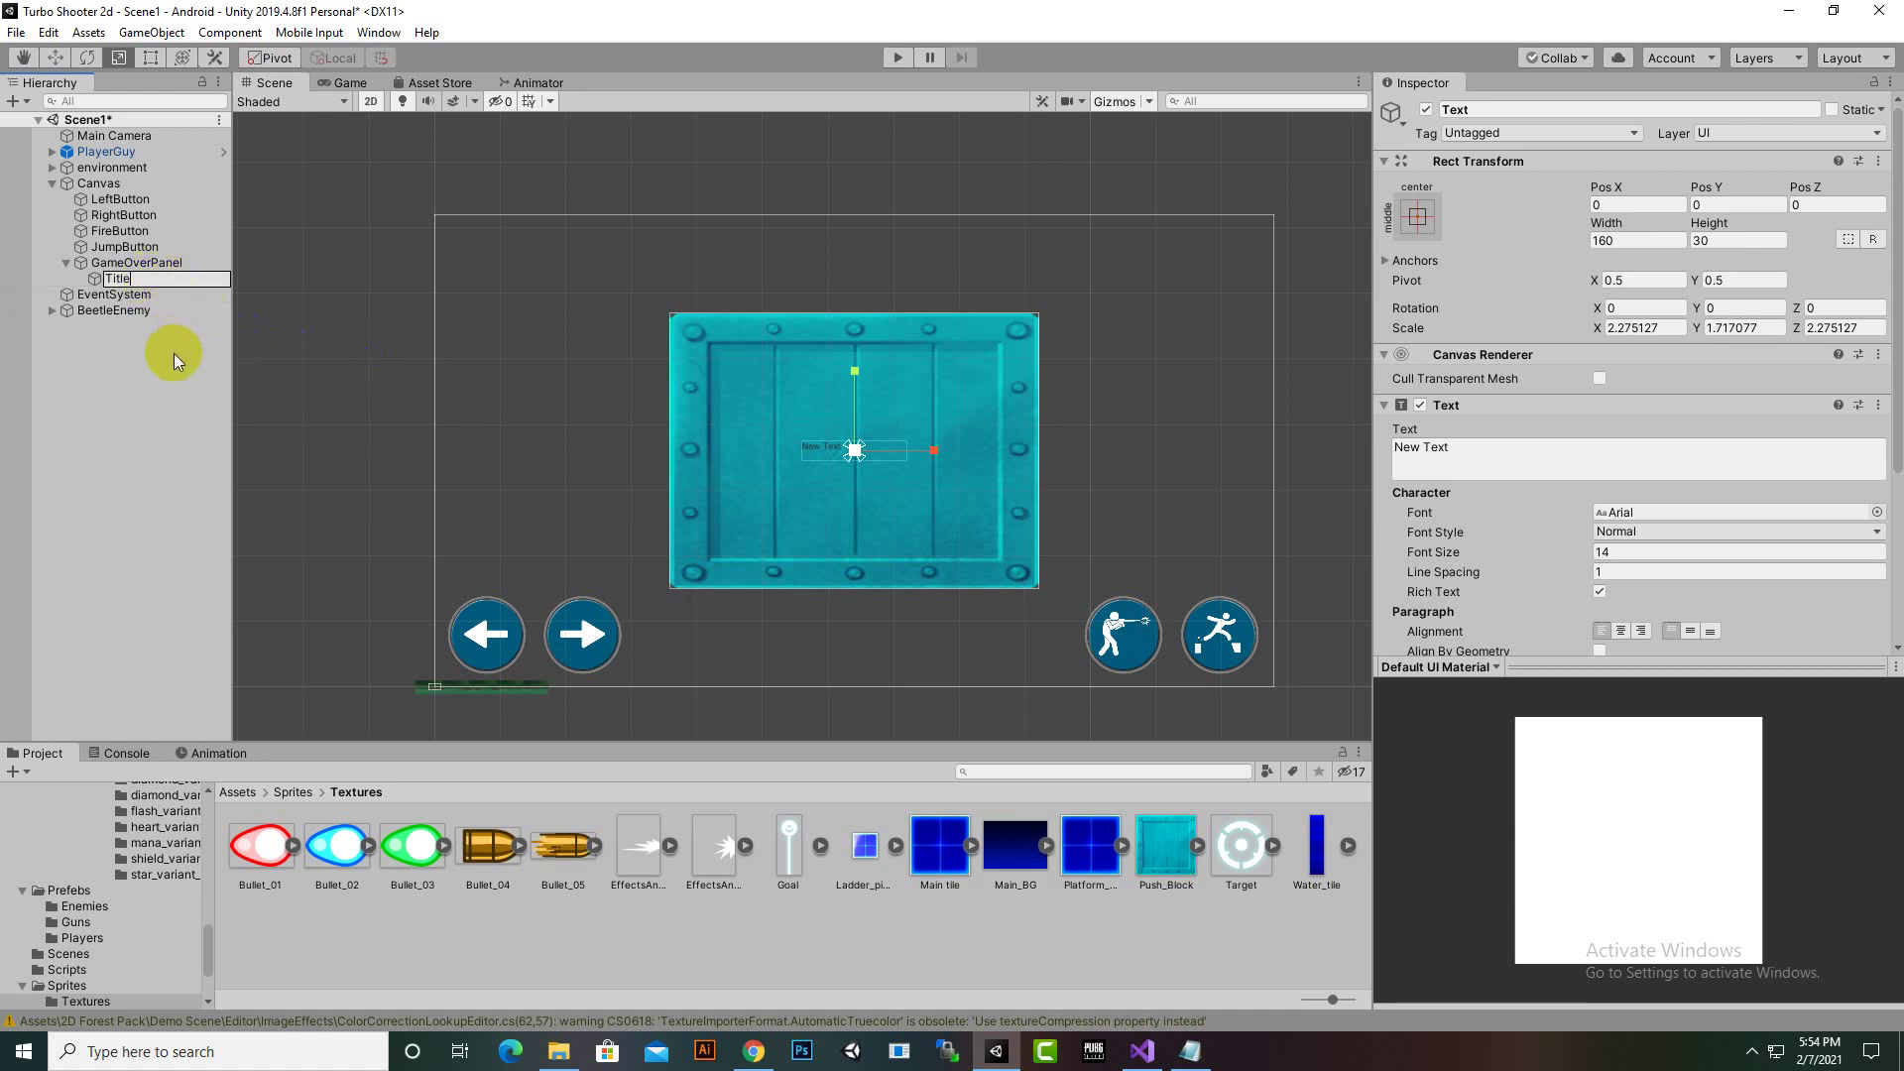
pyautogui.click(1480, 450)
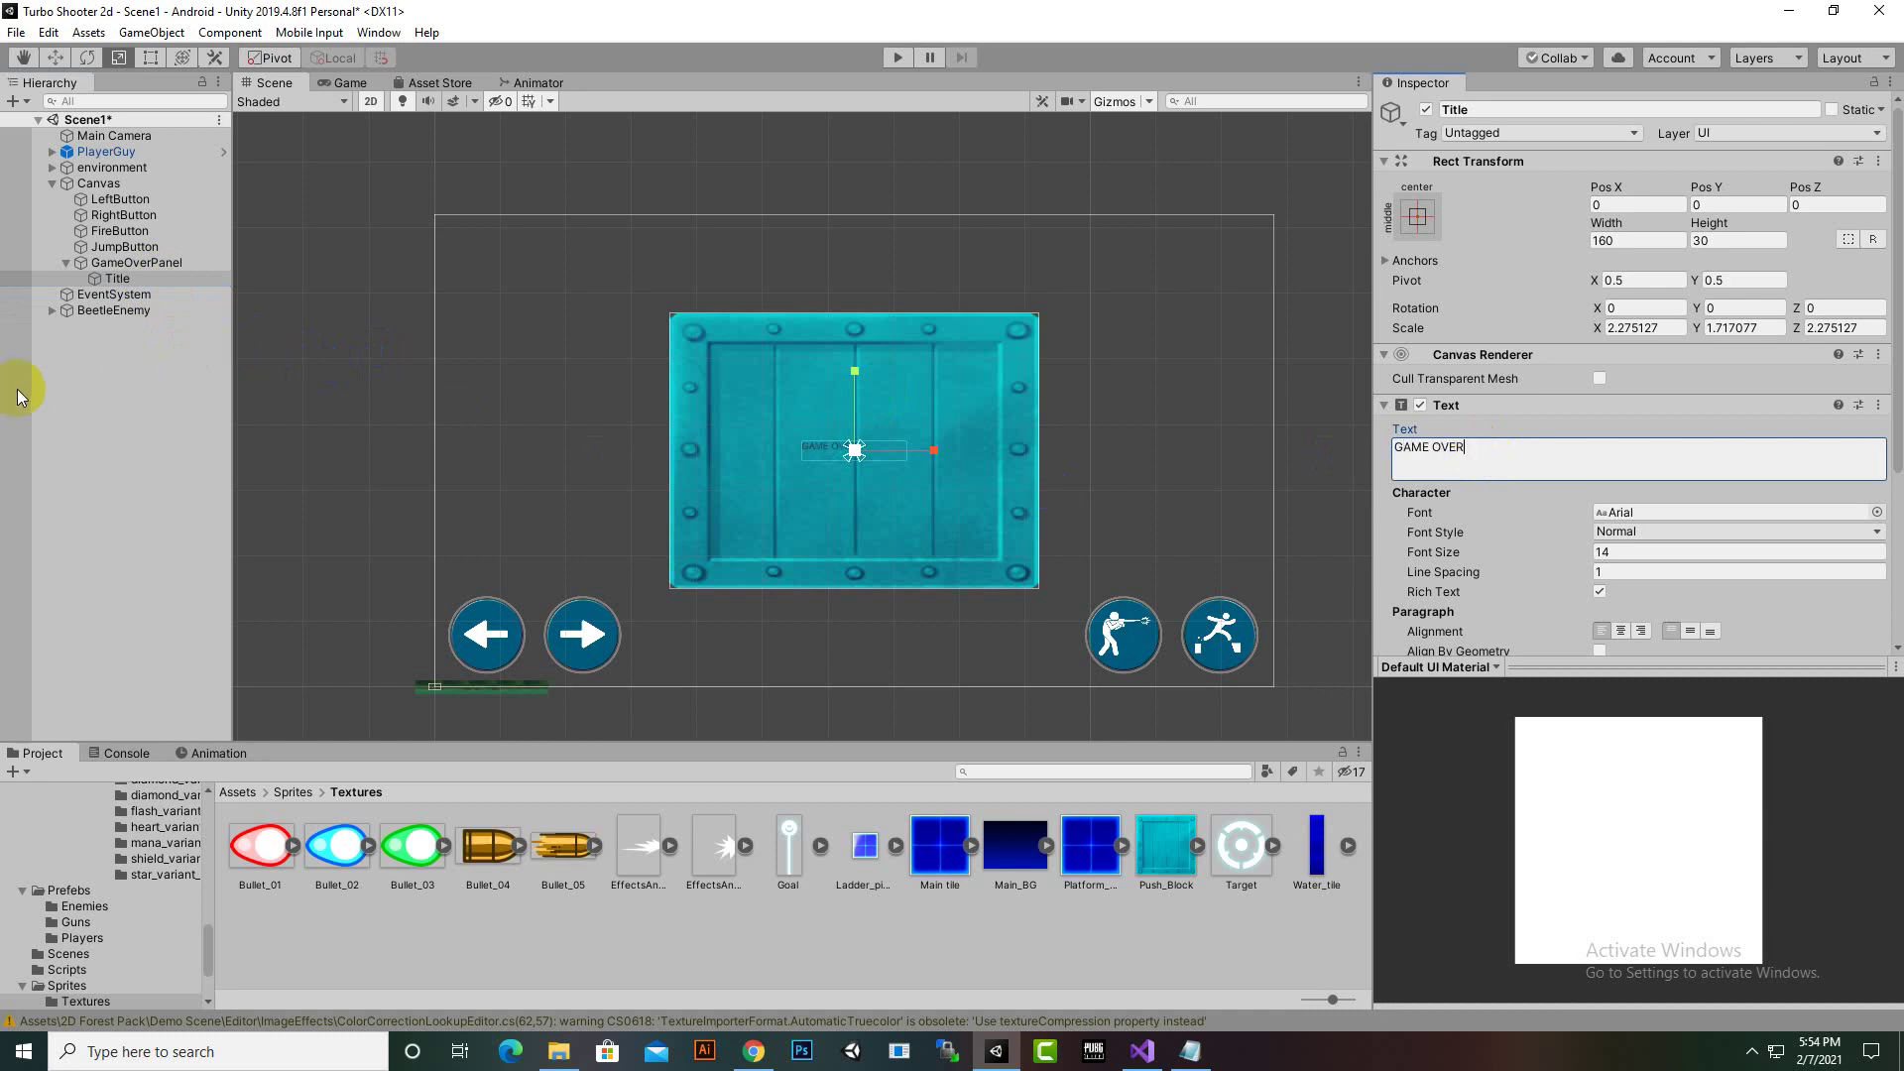
pyautogui.click(96, 263)
pyautogui.click(55, 57)
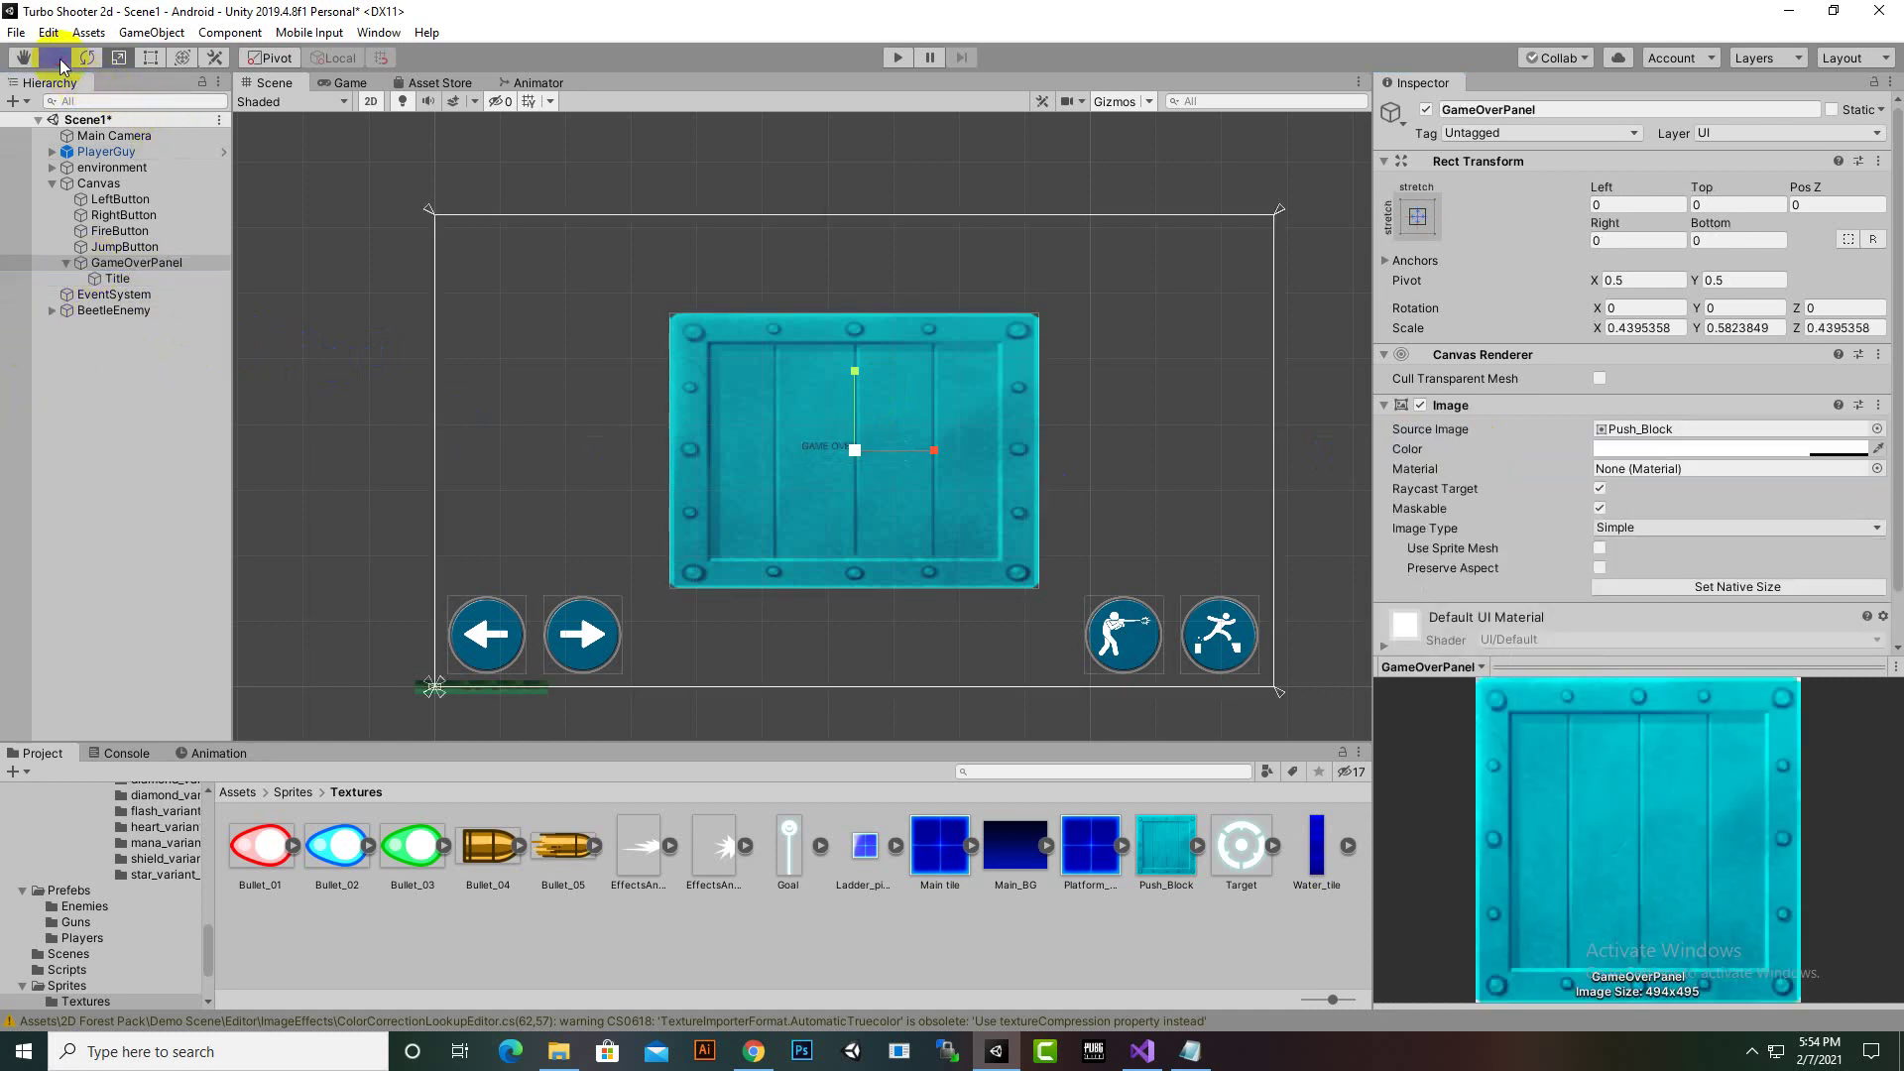
pyautogui.moveTo(855, 372); pyautogui.dragTo(853, 326)
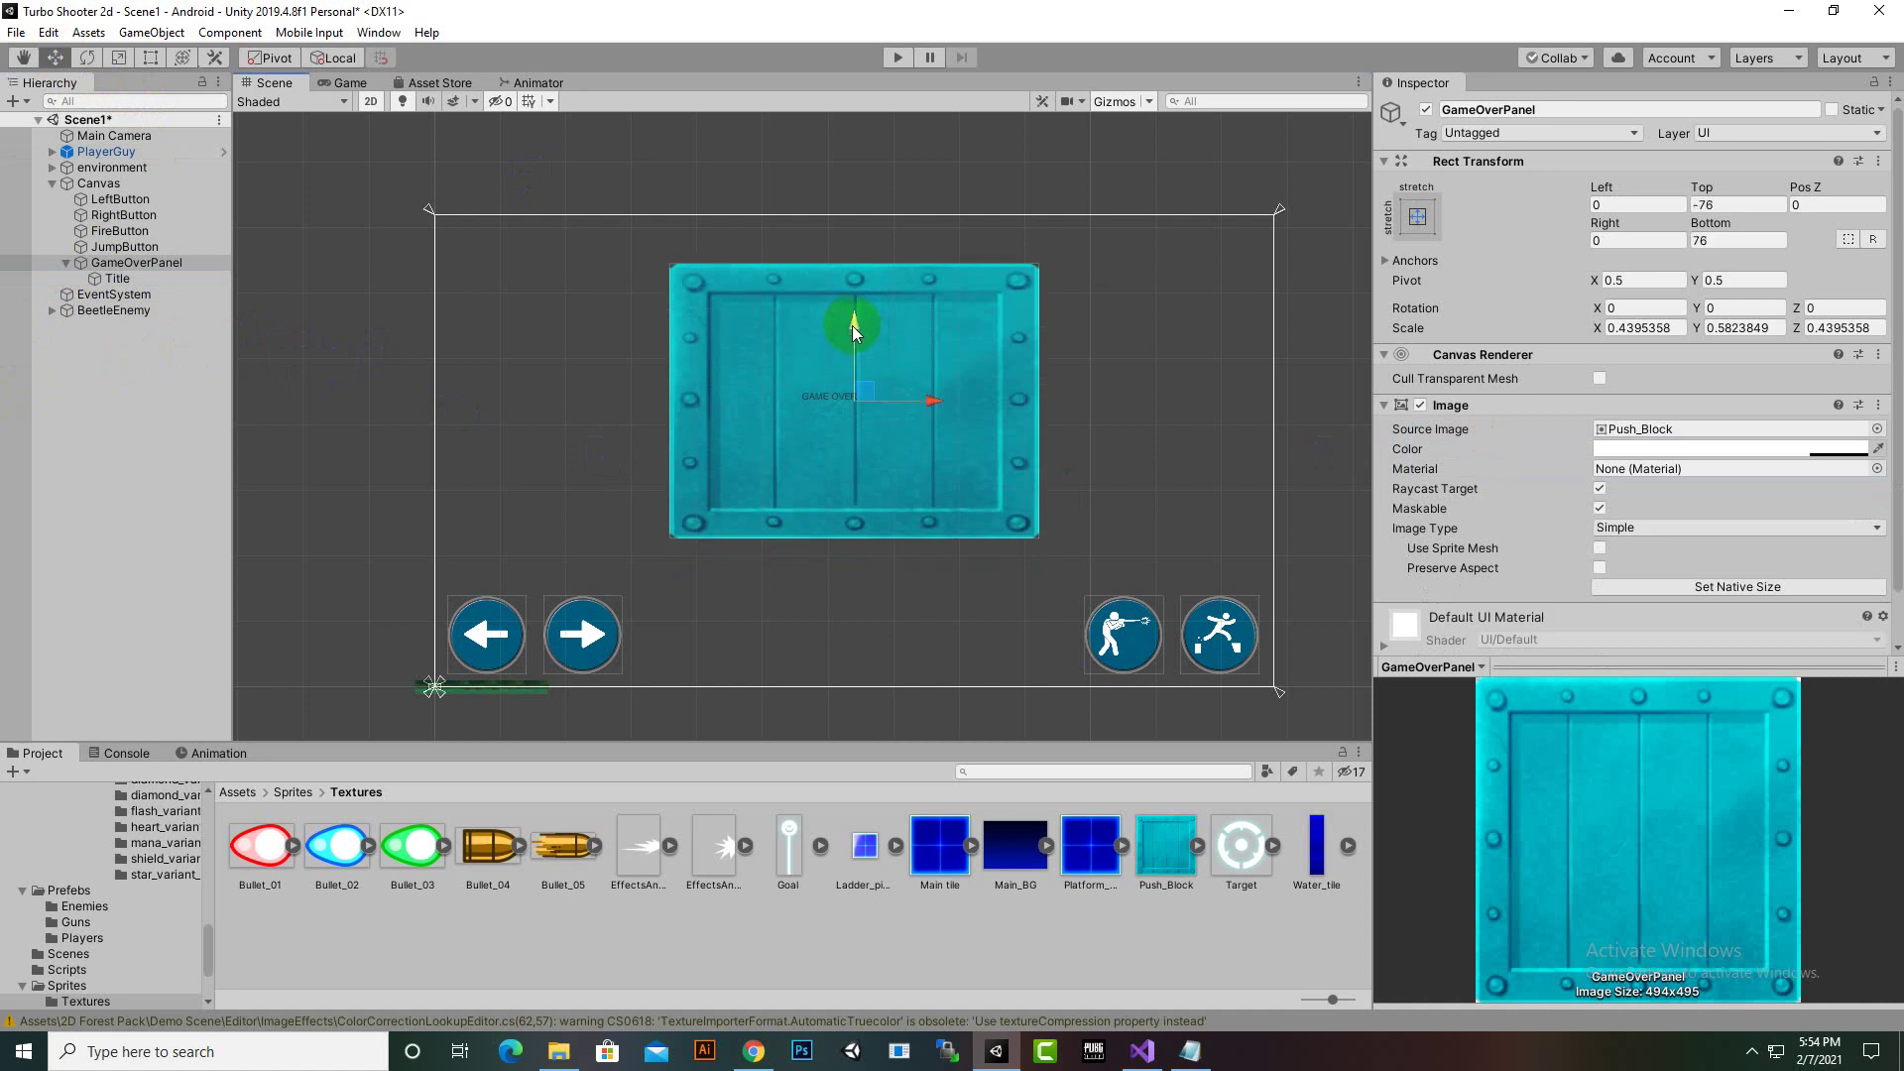
pyautogui.hotkey('ctrl', 'z')
# Move the Title text to the upper part of the panel, at about Pos X 107 and Pos Y 229
pyautogui.click(119, 279)
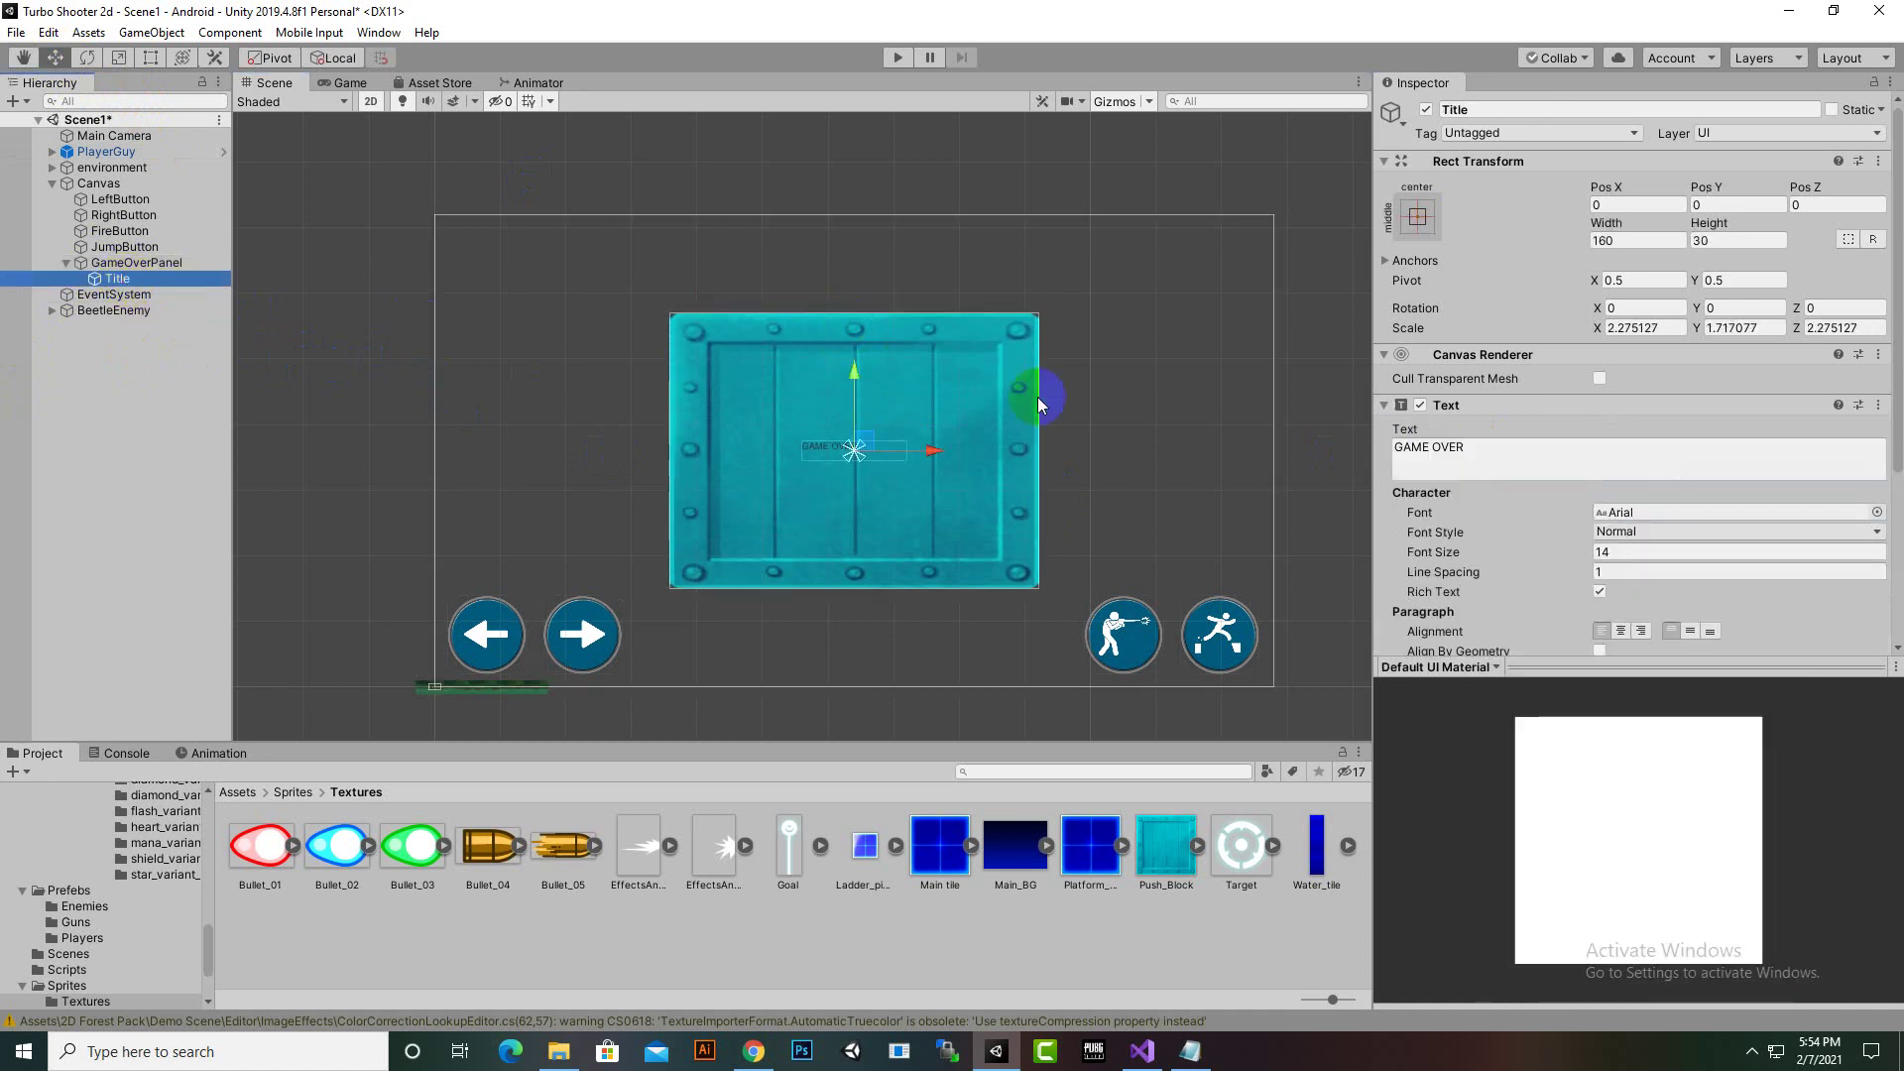
pyautogui.moveTo(859, 379); pyautogui.dragTo(856, 291)
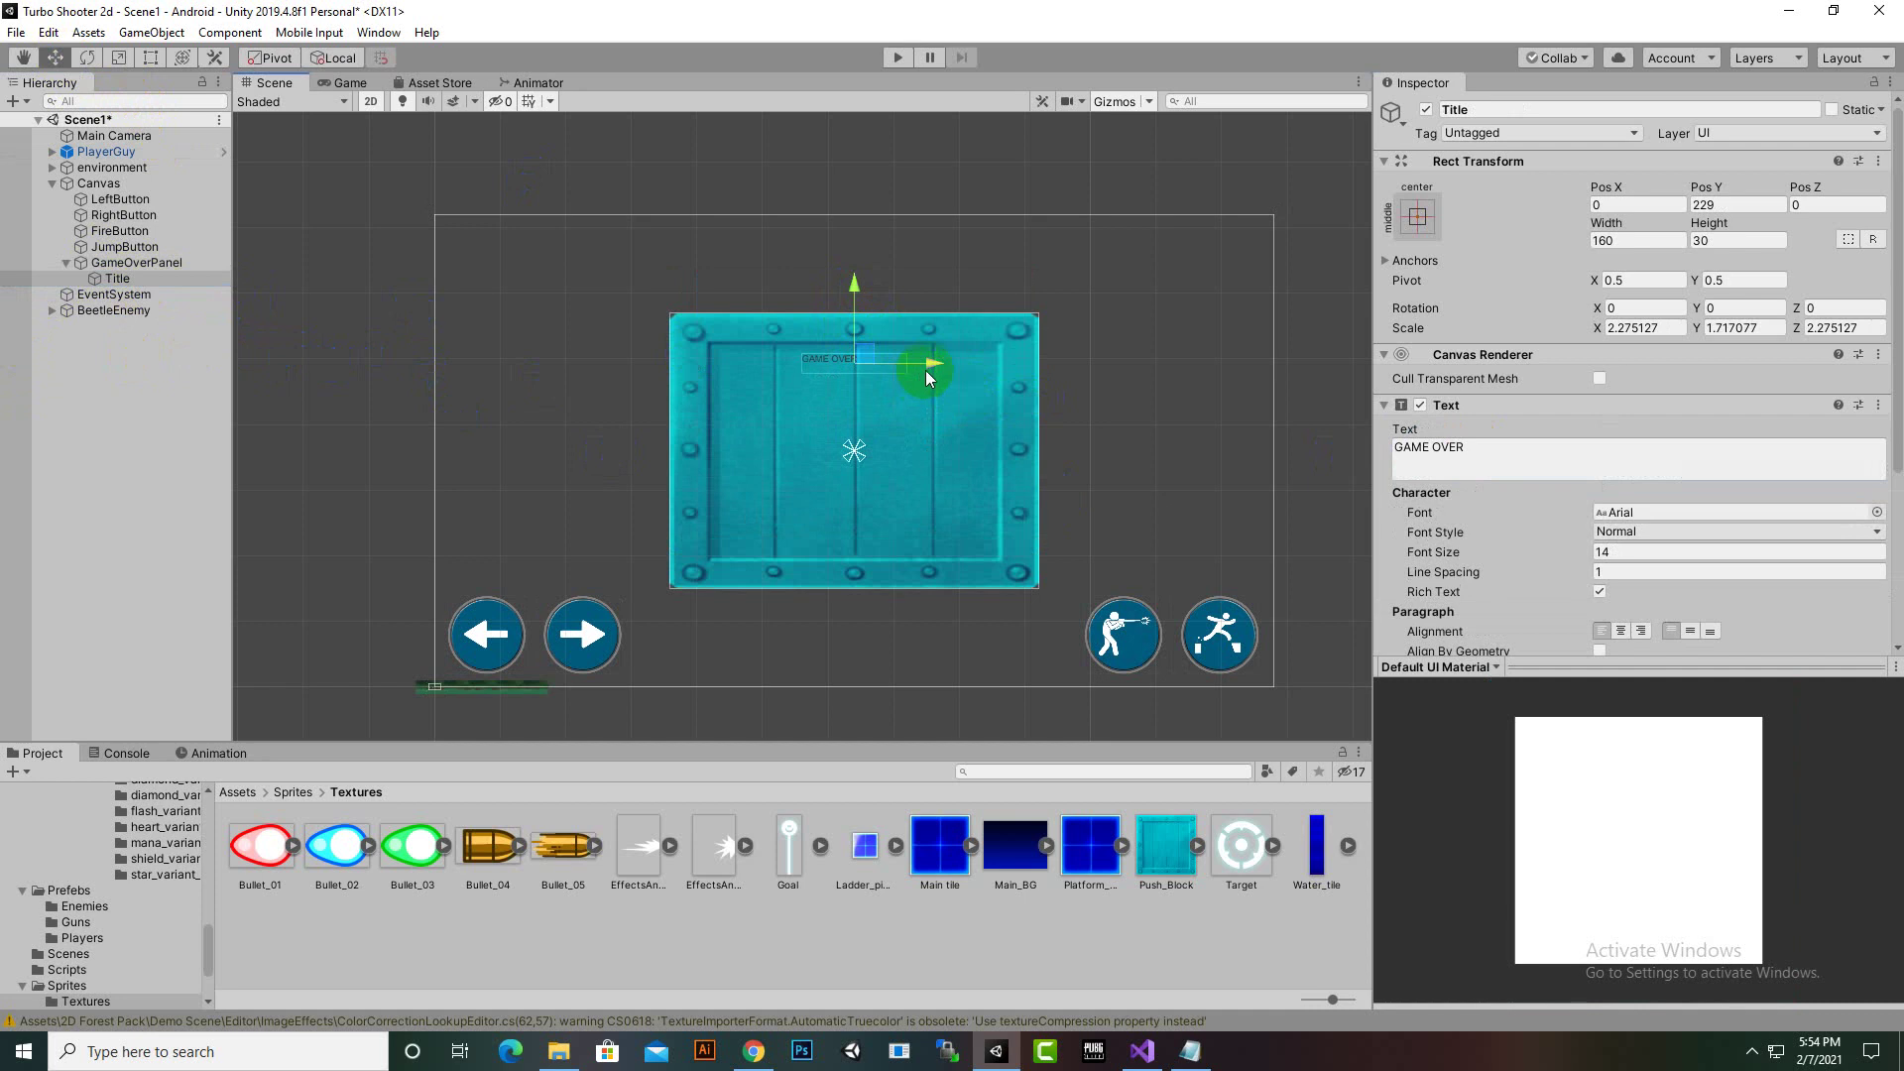
pyautogui.moveTo(926, 371); pyautogui.dragTo(960, 373)
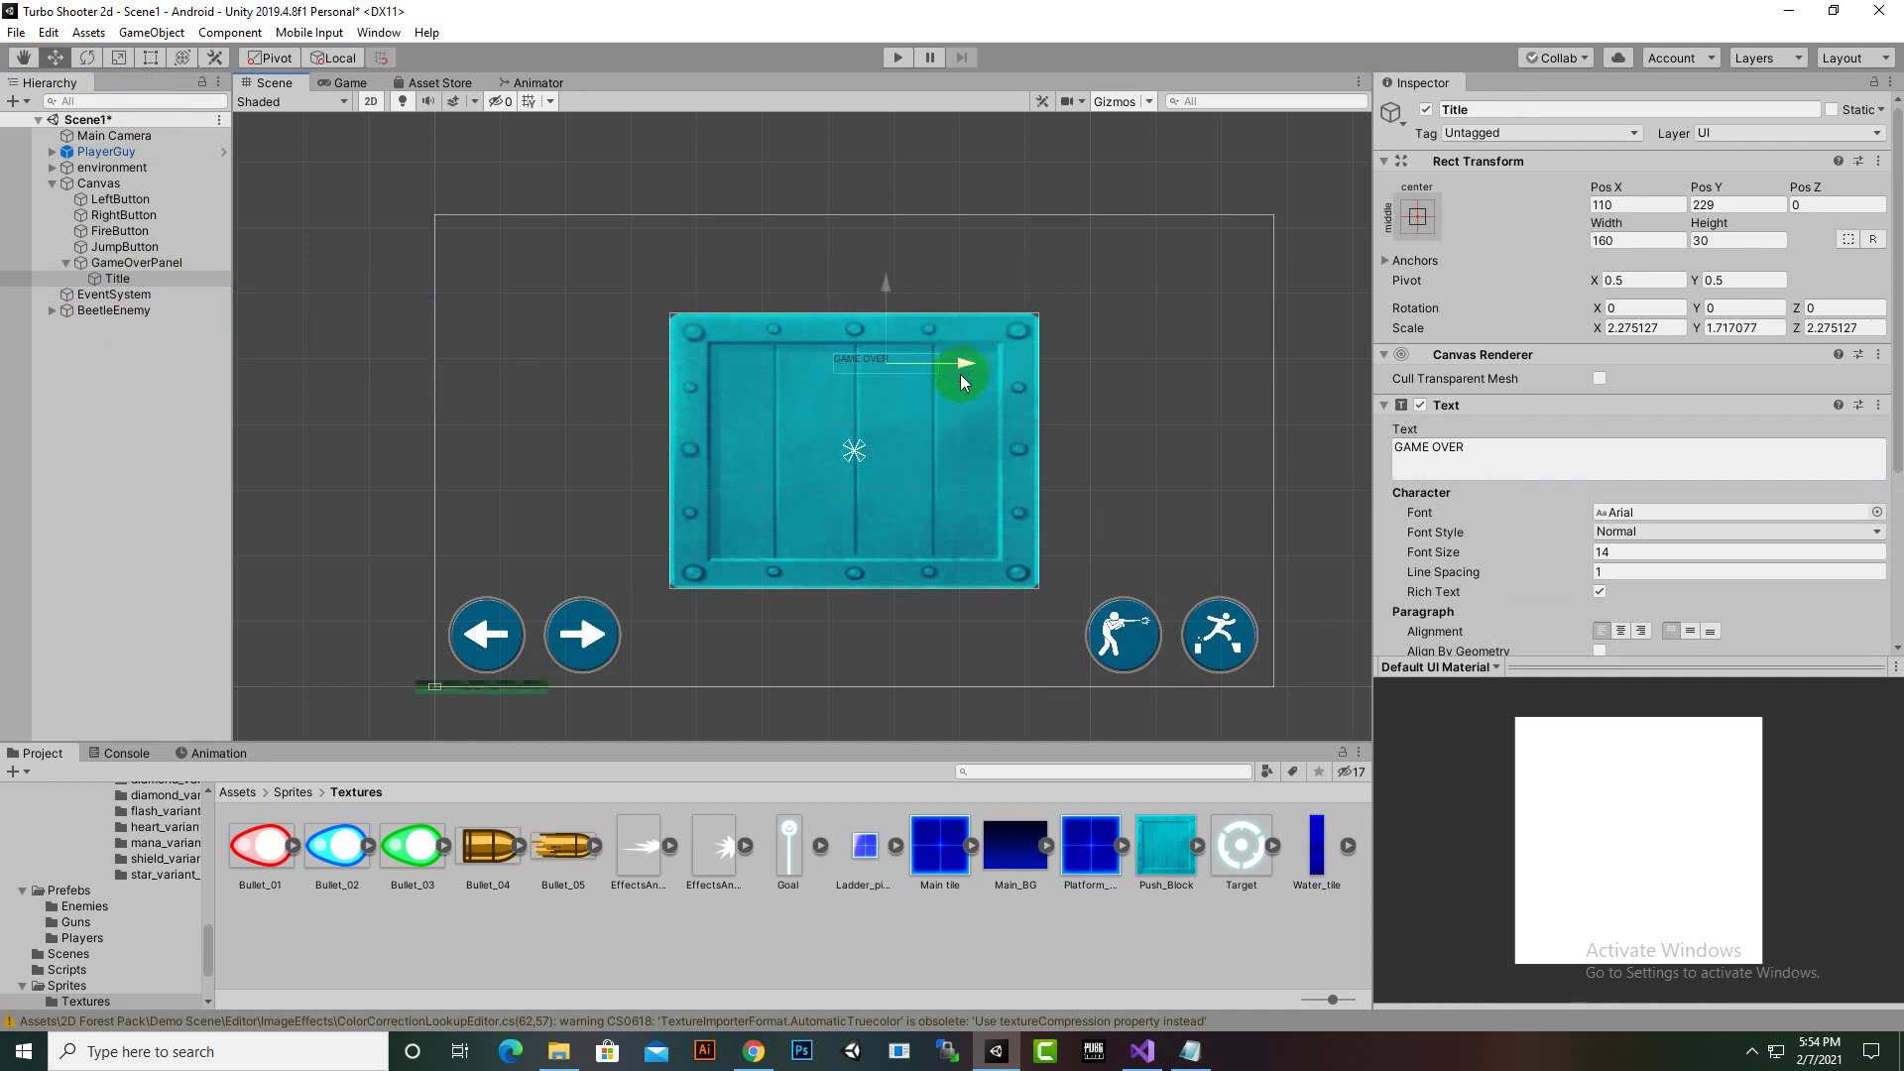
pyautogui.click(1617, 512)
pyautogui.click(1877, 513)
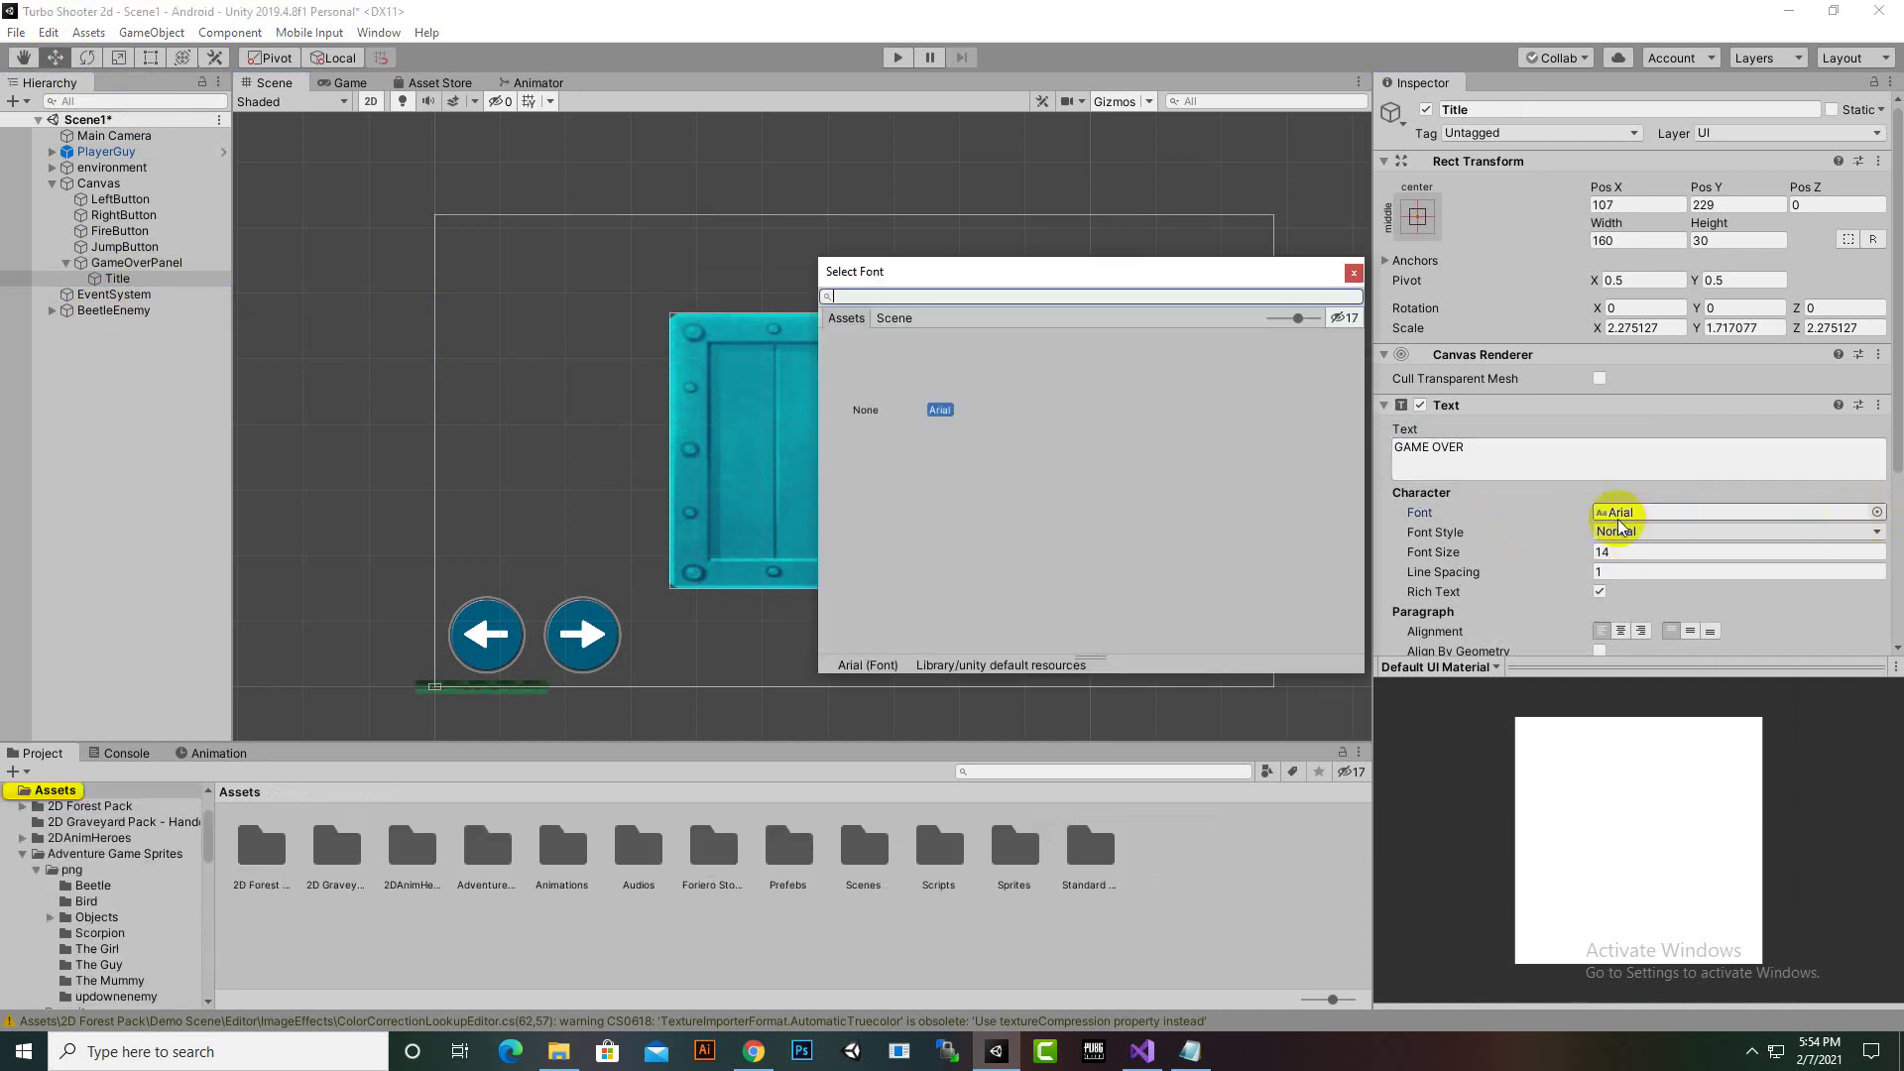
pyautogui.click(1346, 284)
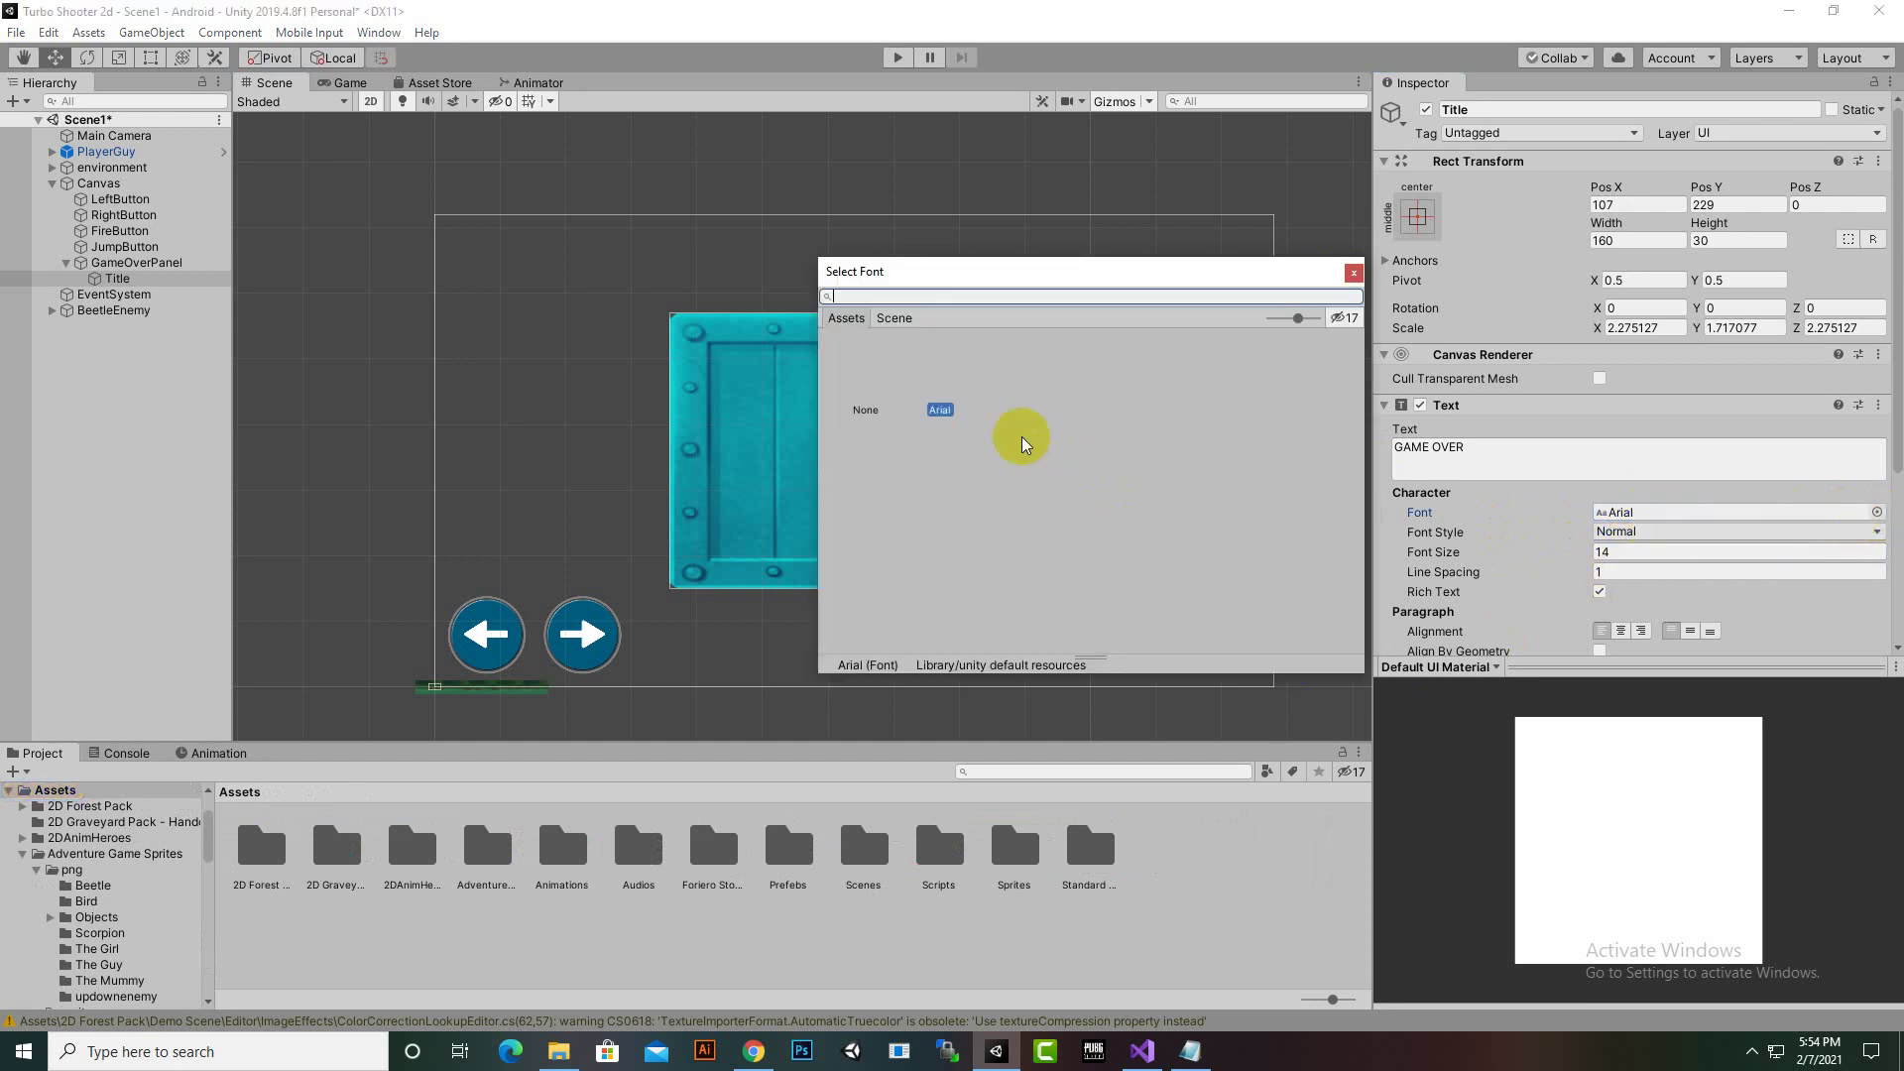
pyautogui.click(1354, 272)
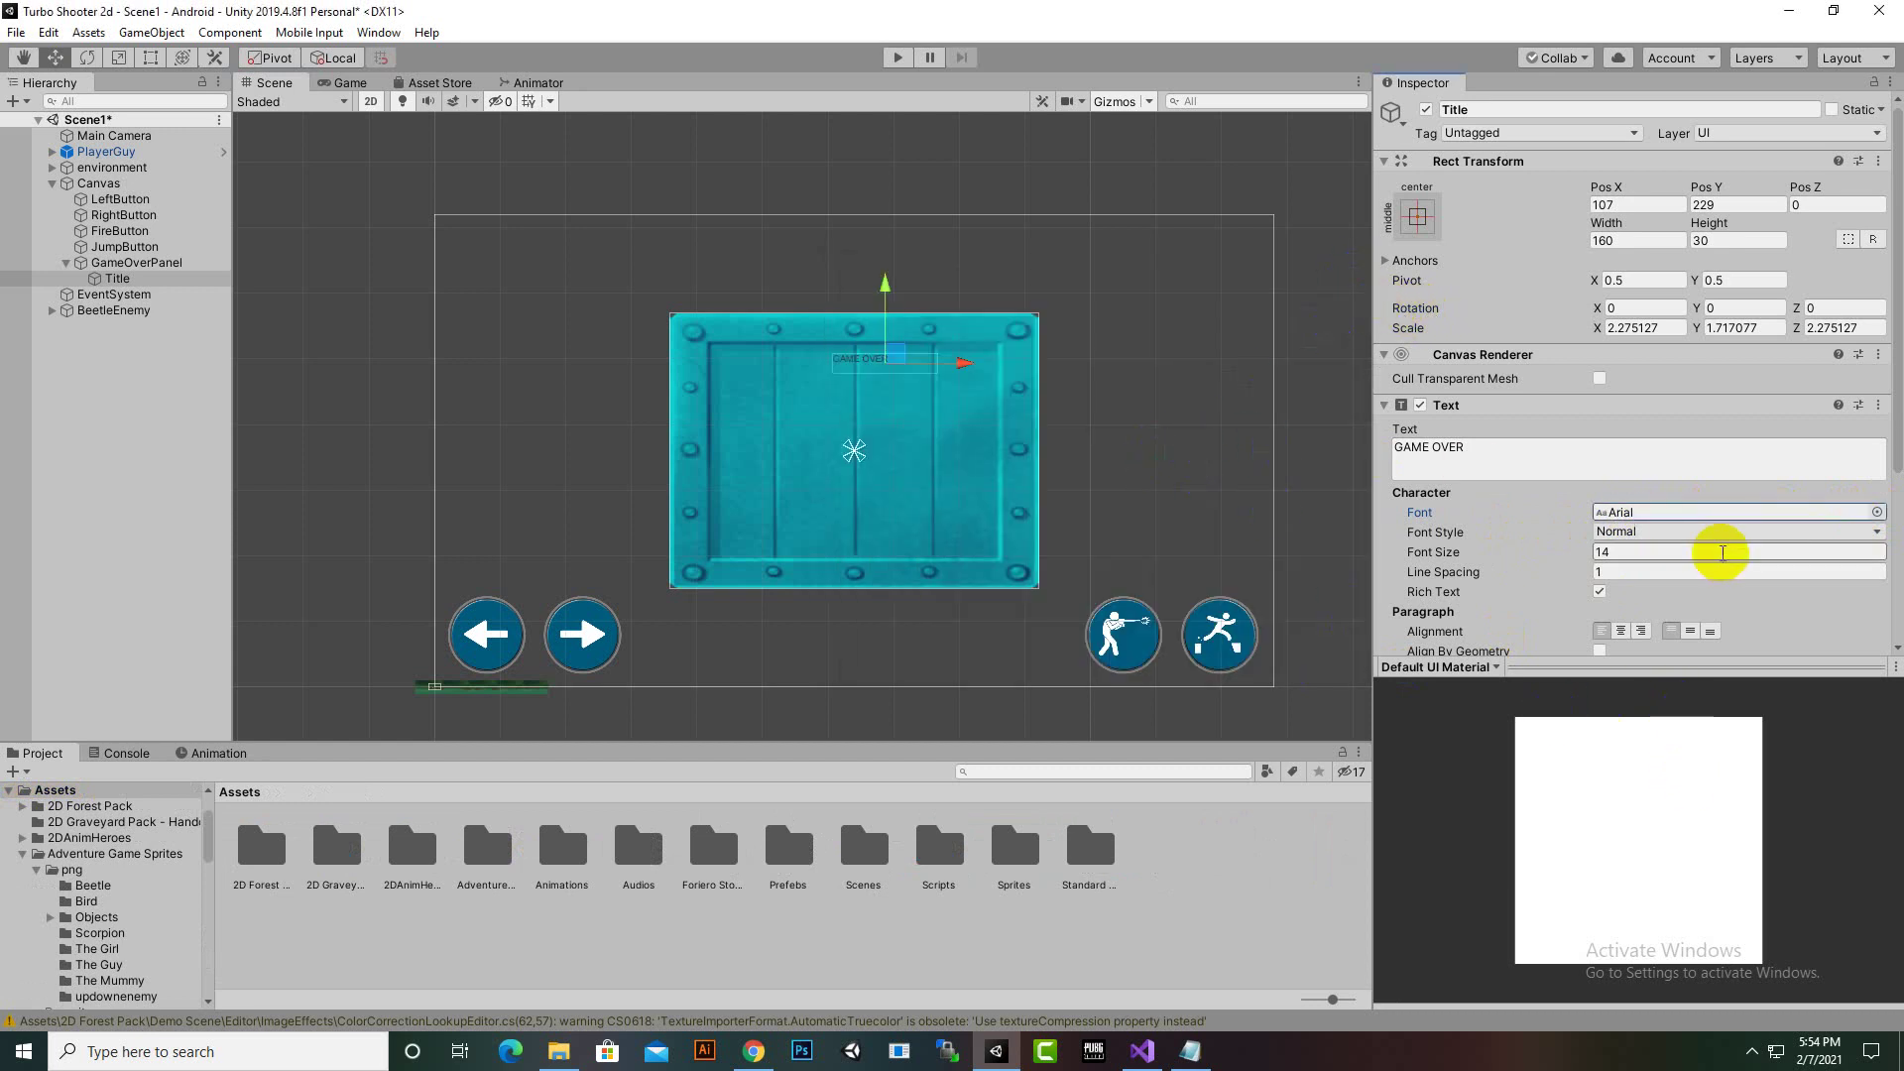
# Set the Title text's font style to Bold and its font size to 36
pyautogui.click(1599, 533)
pyautogui.click(1667, 573)
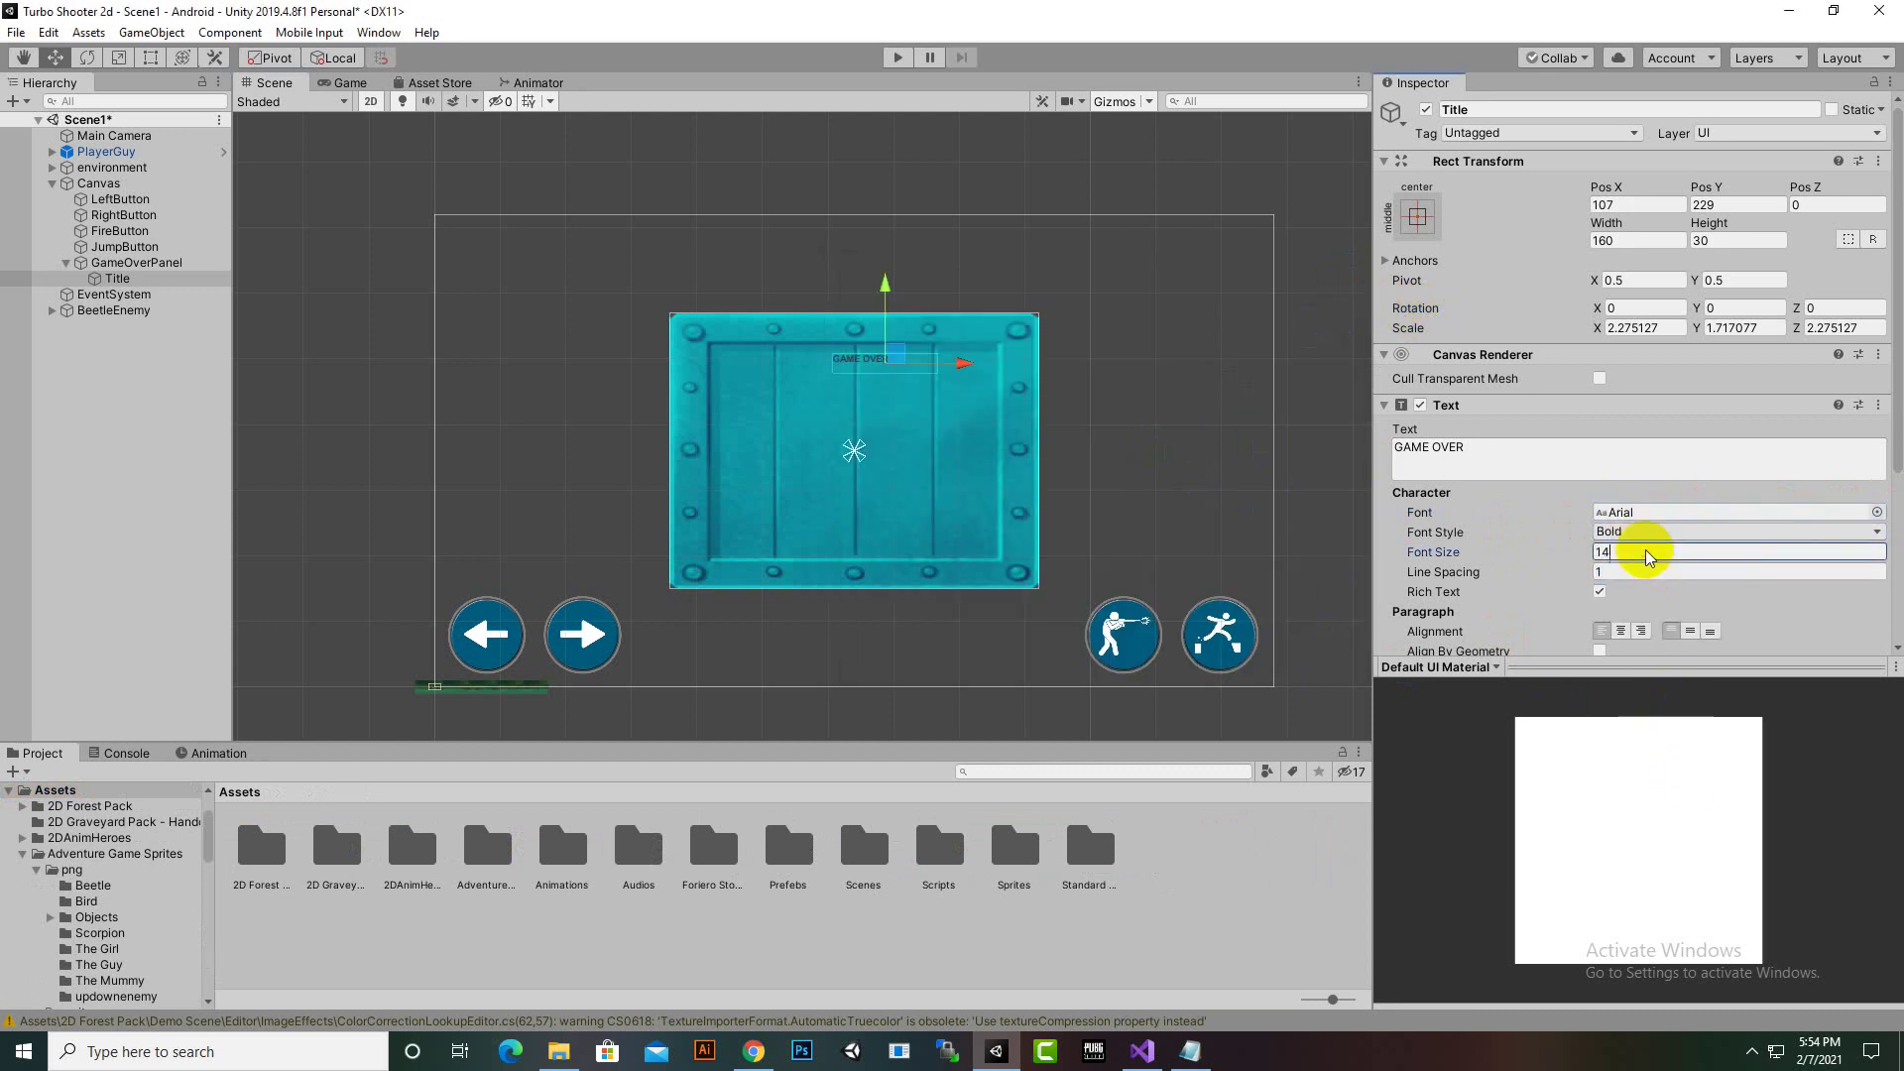
pyautogui.click(1679, 553)
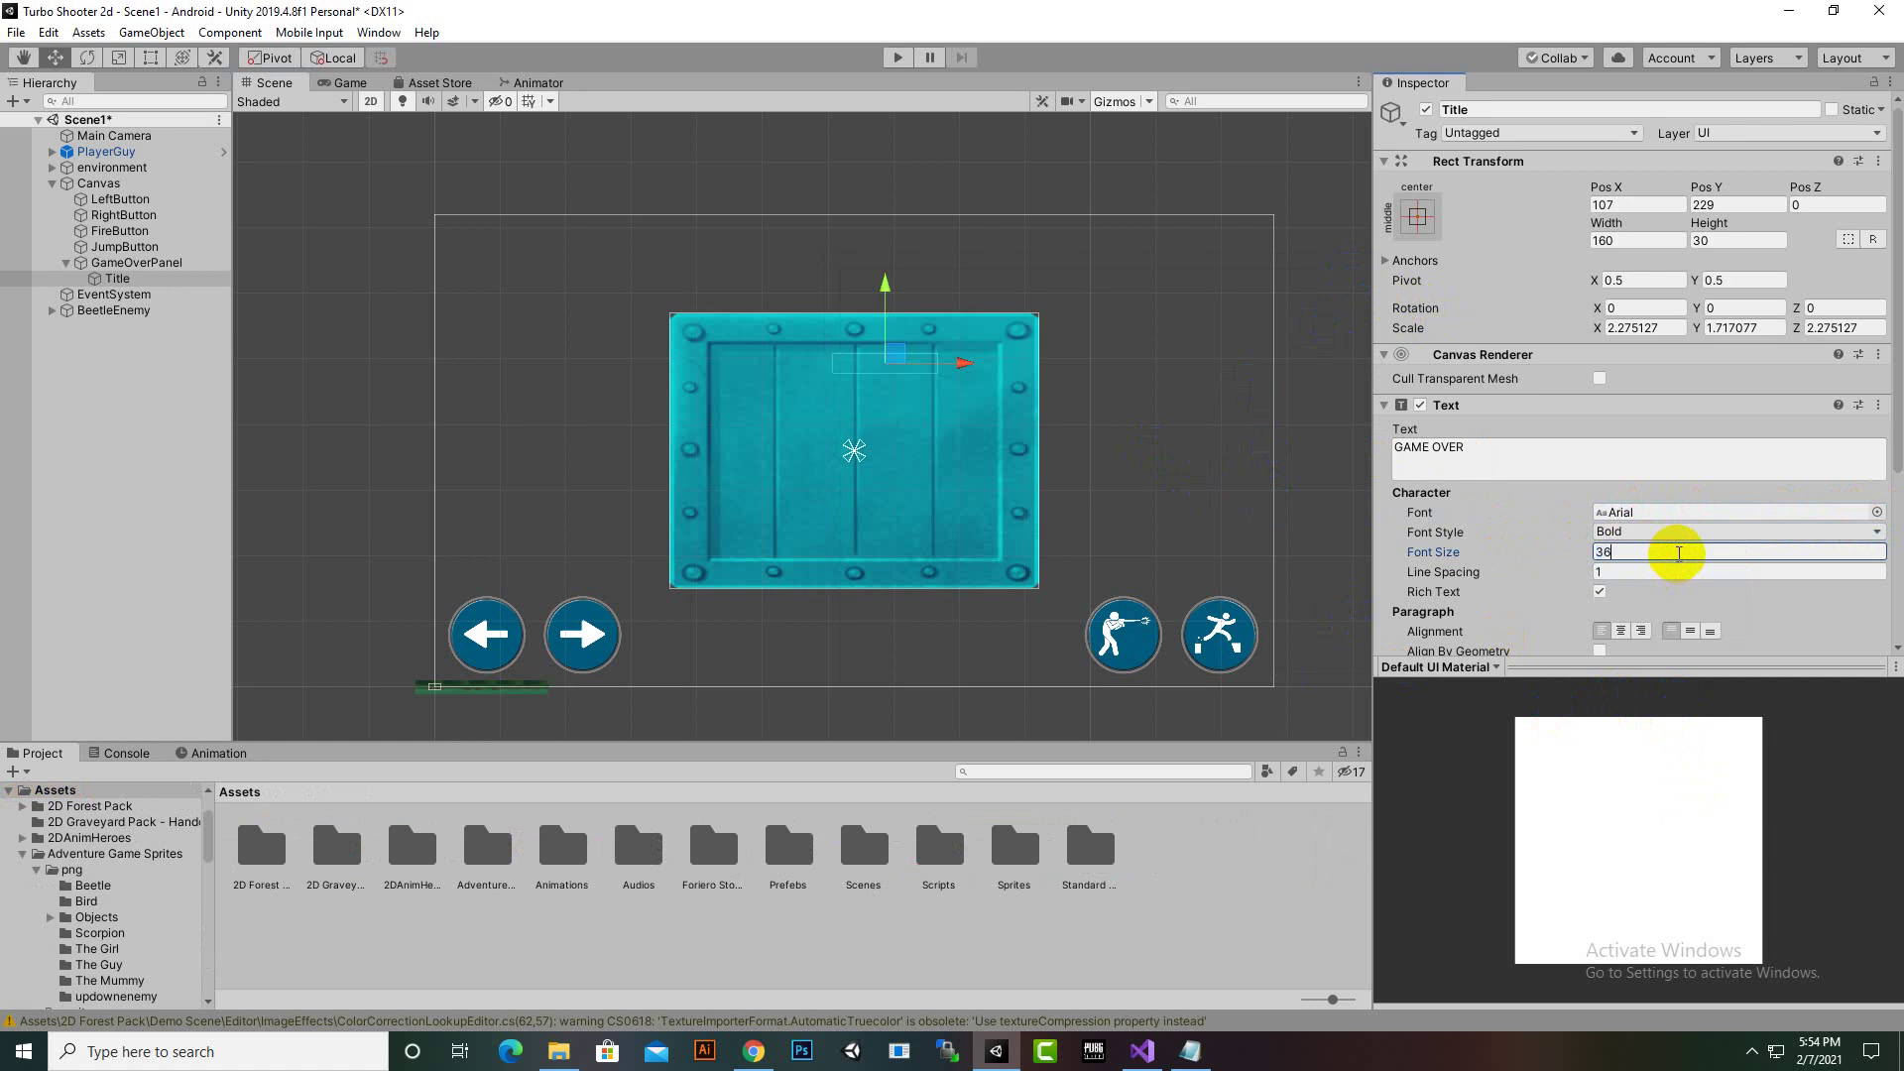
pyautogui.write('36')
# Center the Title text horizontally and vertically, and set both its horizontal and vertical overflow to Overflow
pyautogui.scroll(-3, 1636, 615)
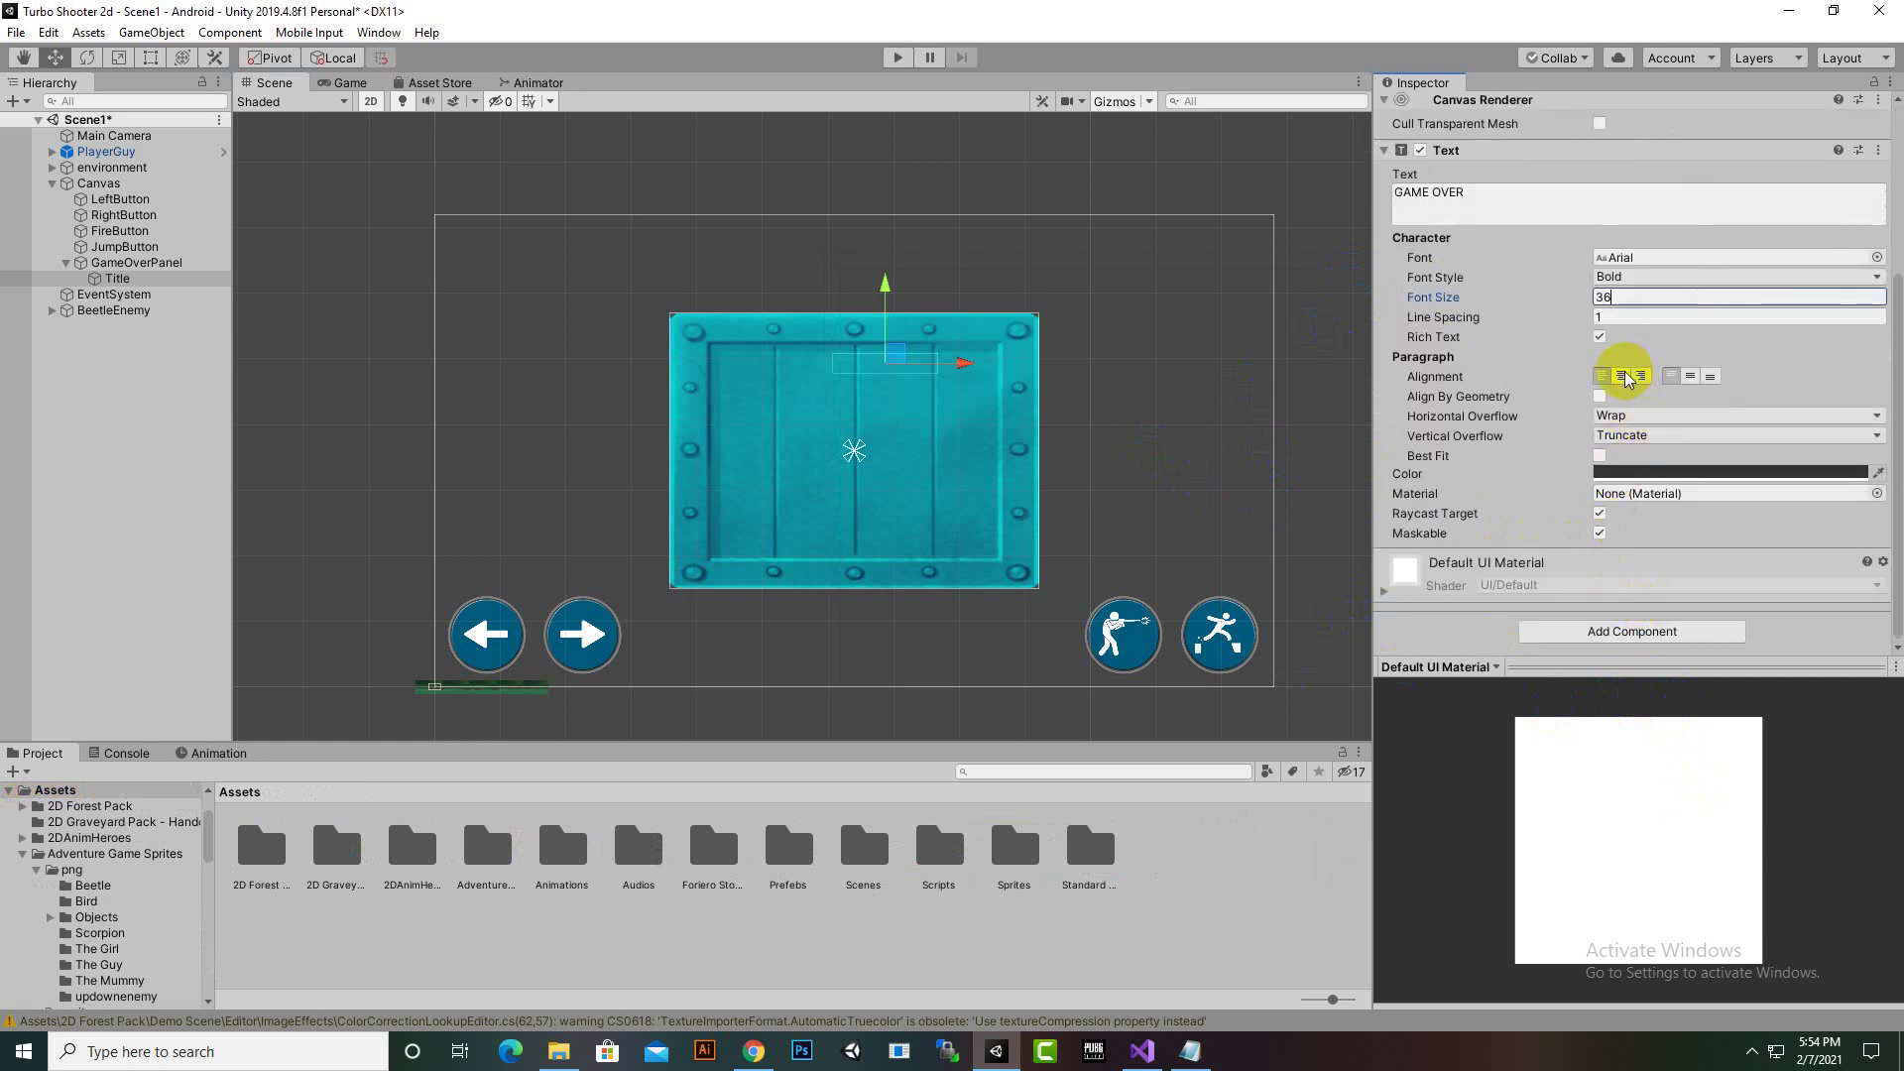
pyautogui.click(1671, 418)
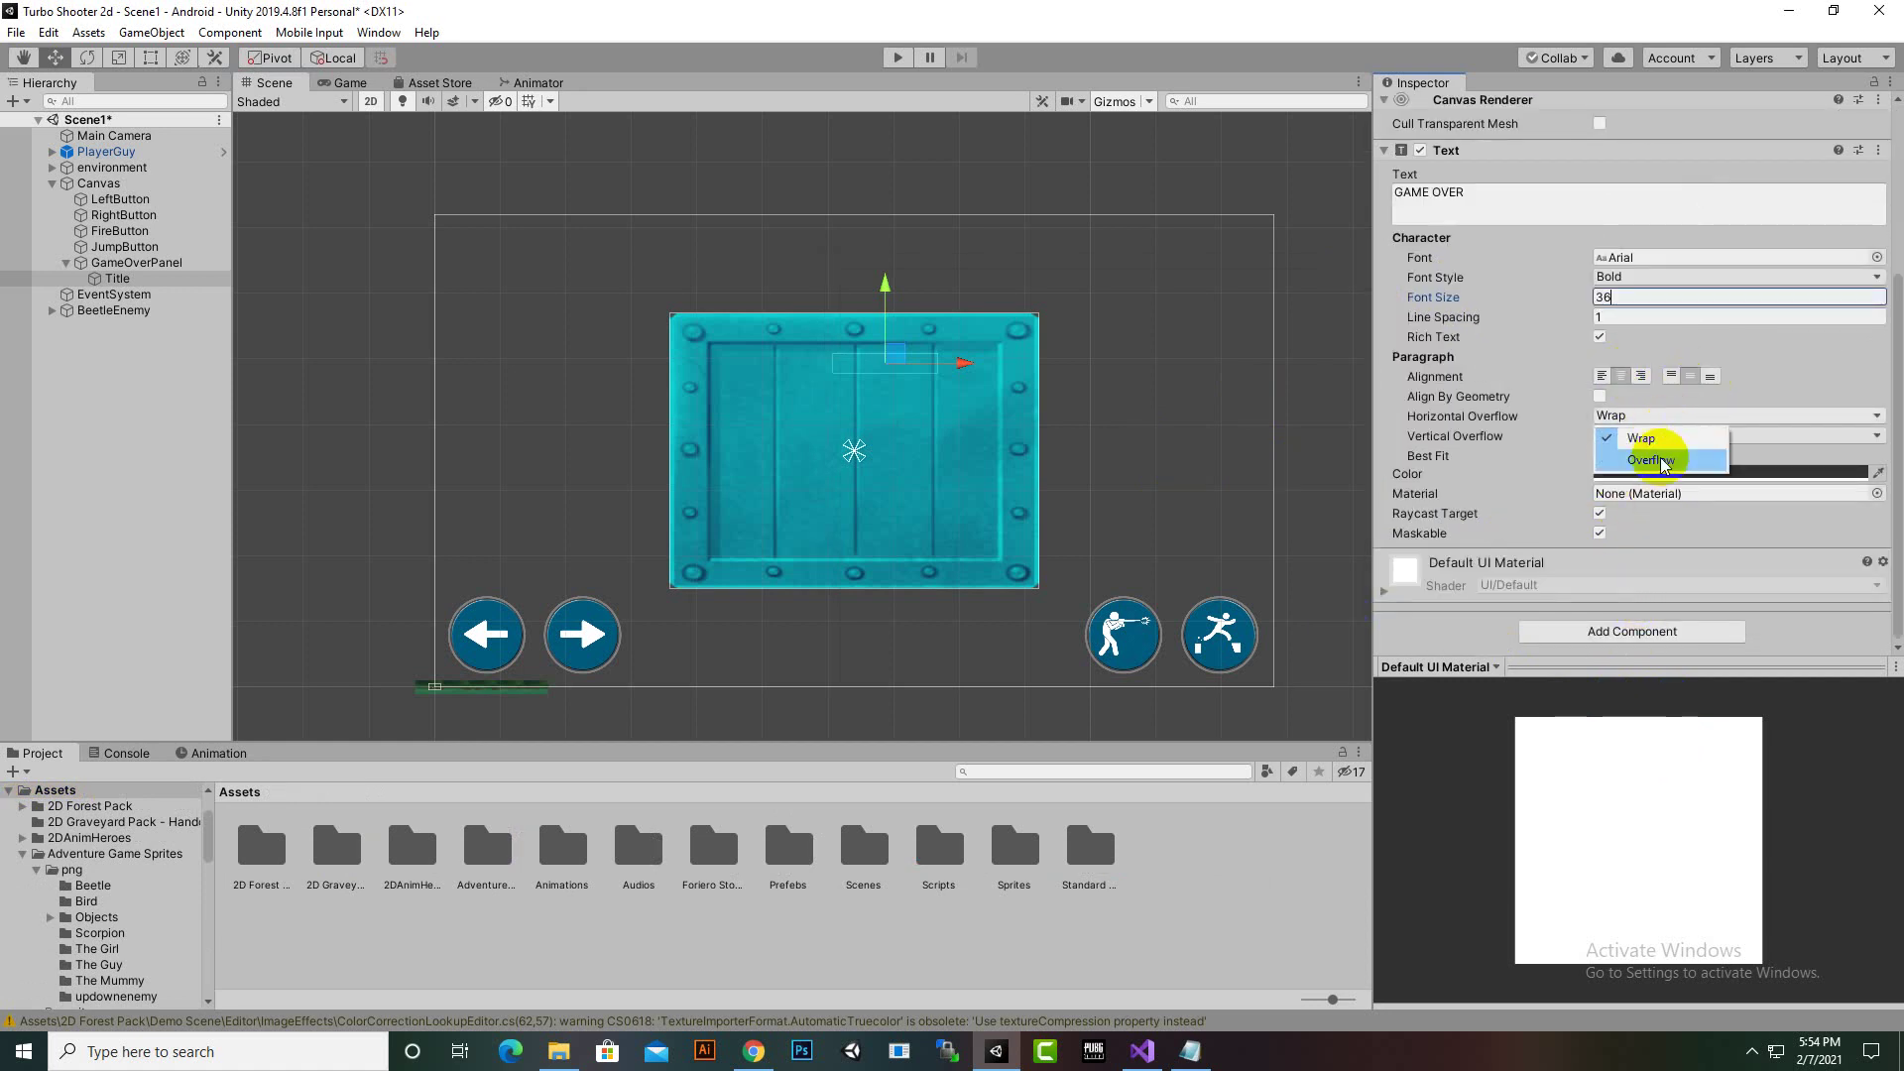
pyautogui.click(1663, 460)
pyautogui.click(1671, 435)
pyautogui.click(1668, 479)
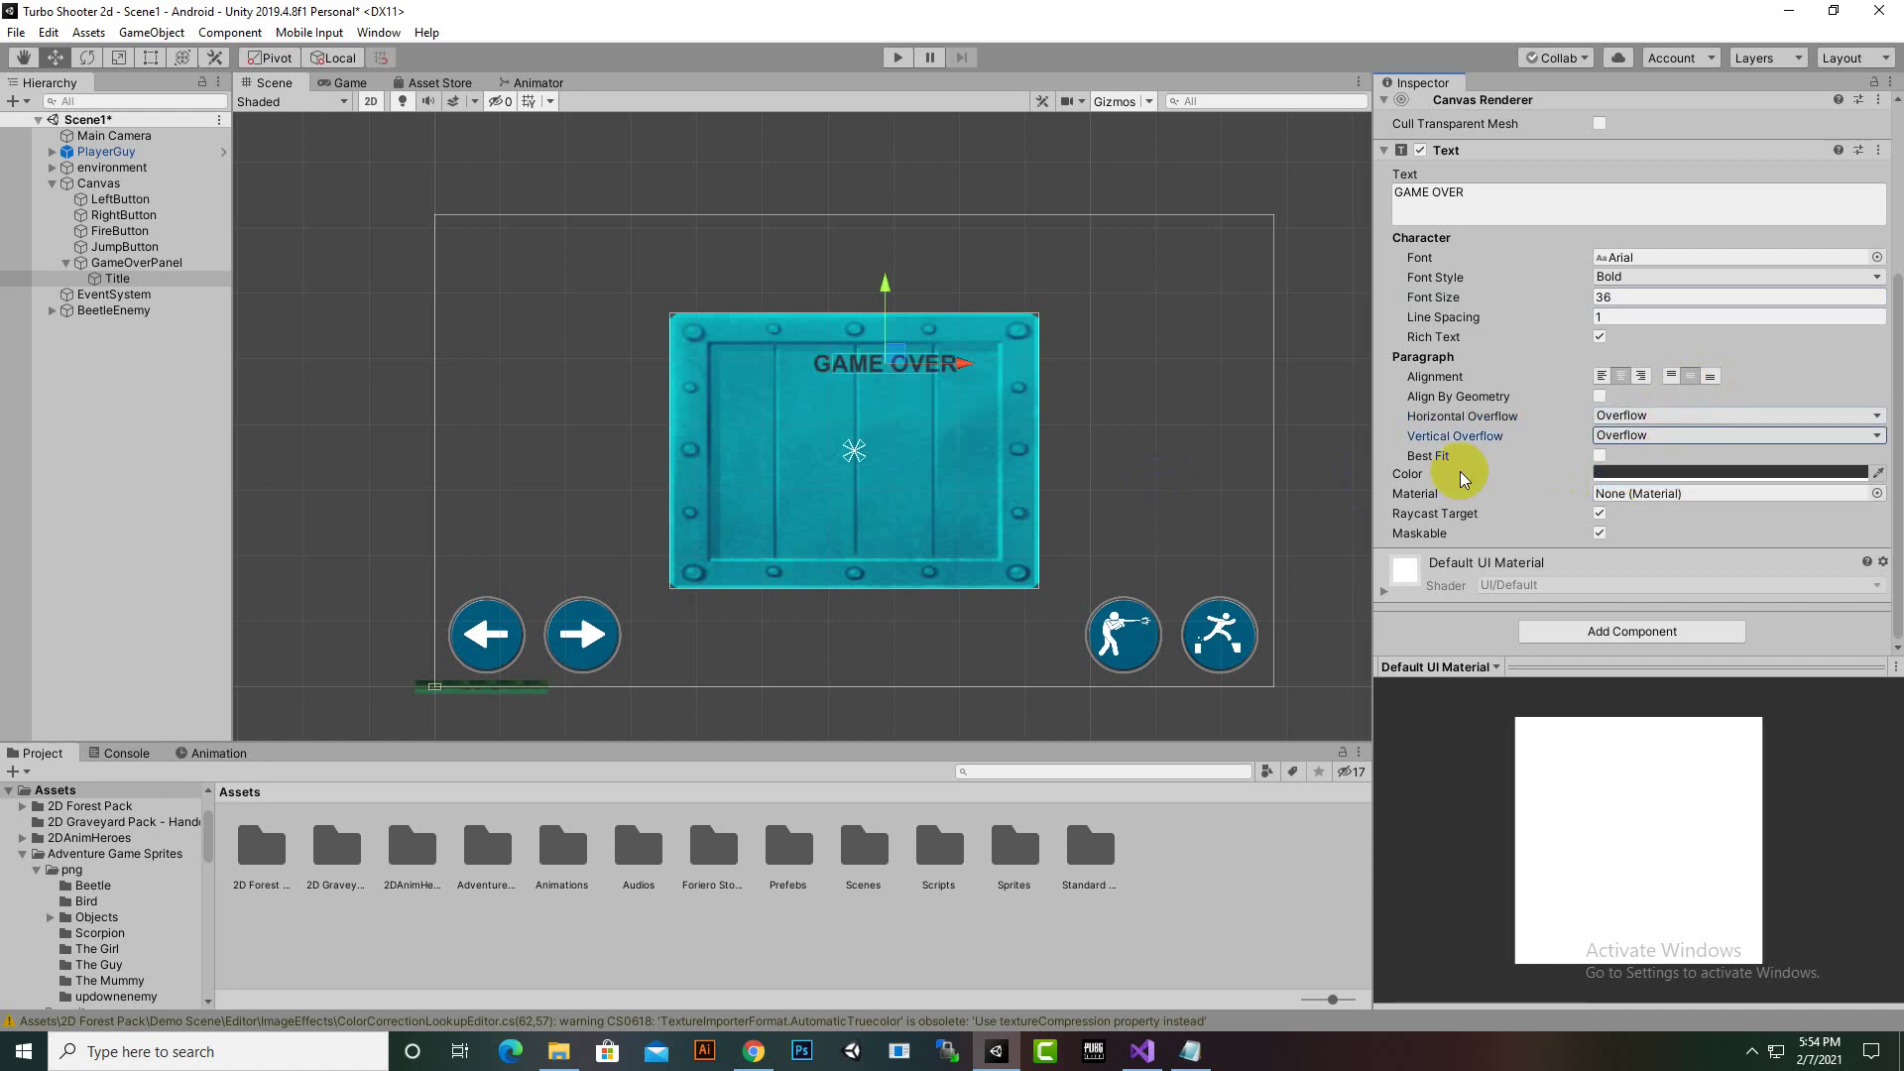
# Set the Title text's color to pure red, FF0000
pyautogui.click(1691, 473)
pyautogui.moveTo(1582, 528); pyautogui.dragTo(1631, 504)
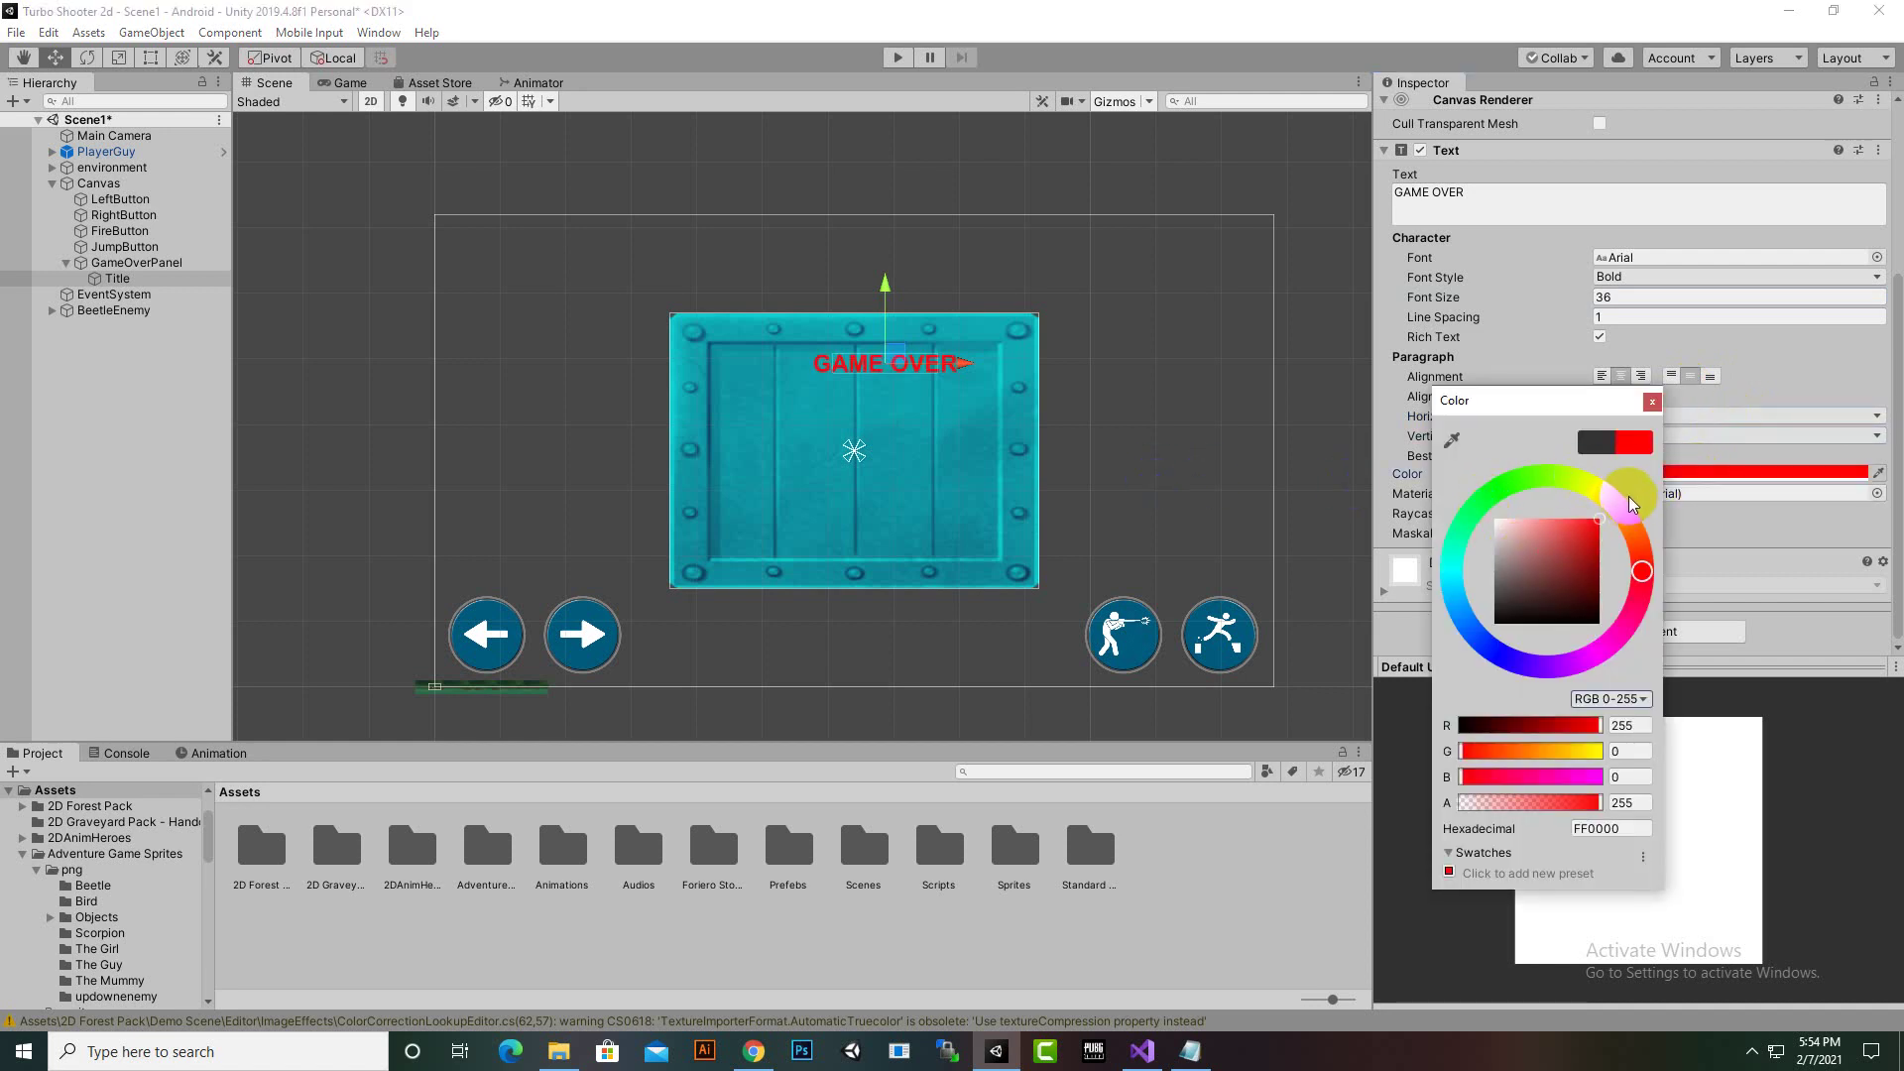
pyautogui.click(1653, 401)
# Set the Title text's font size to 62 and nudge it slightly right and down within the upper part of the panel
pyautogui.scroll(2, 931, 445)
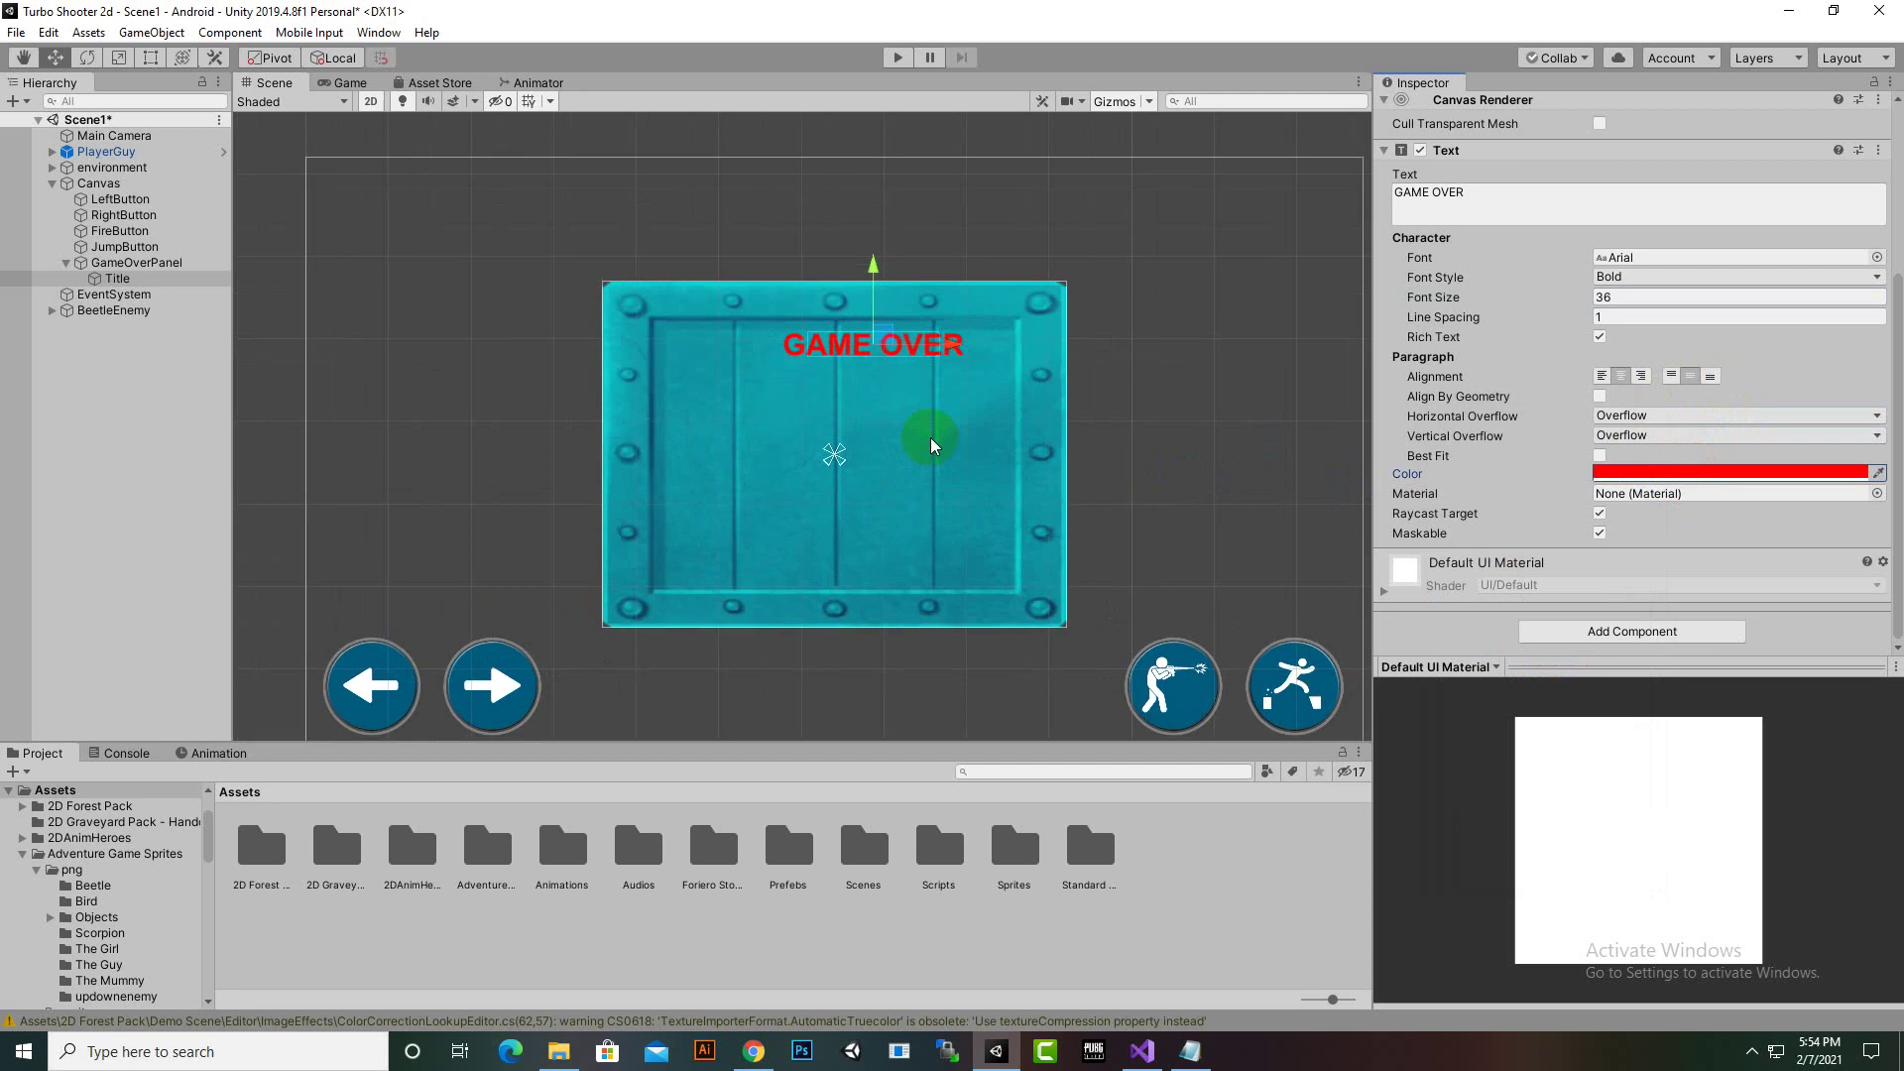
pyautogui.scroll(1, 932, 427)
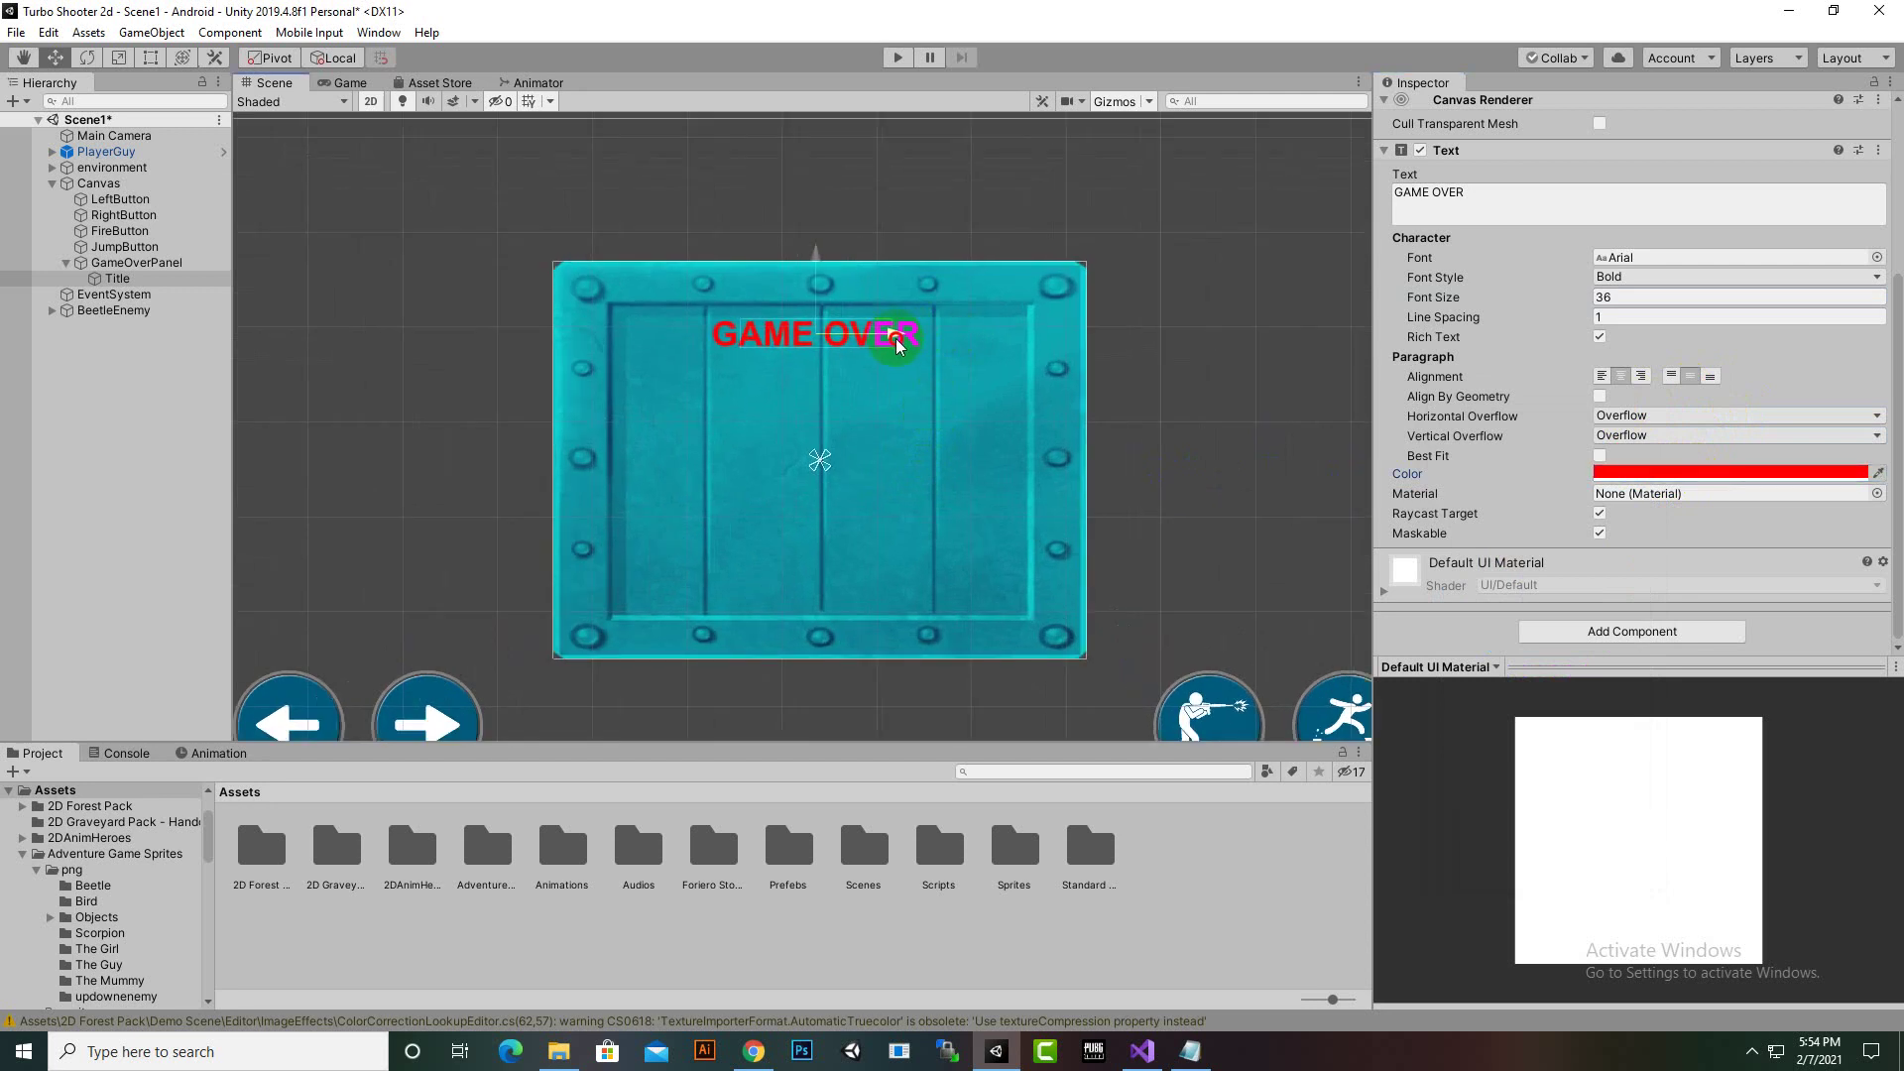
pyautogui.moveTo(898, 344); pyautogui.dragTo(901, 344)
pyautogui.click(1628, 297)
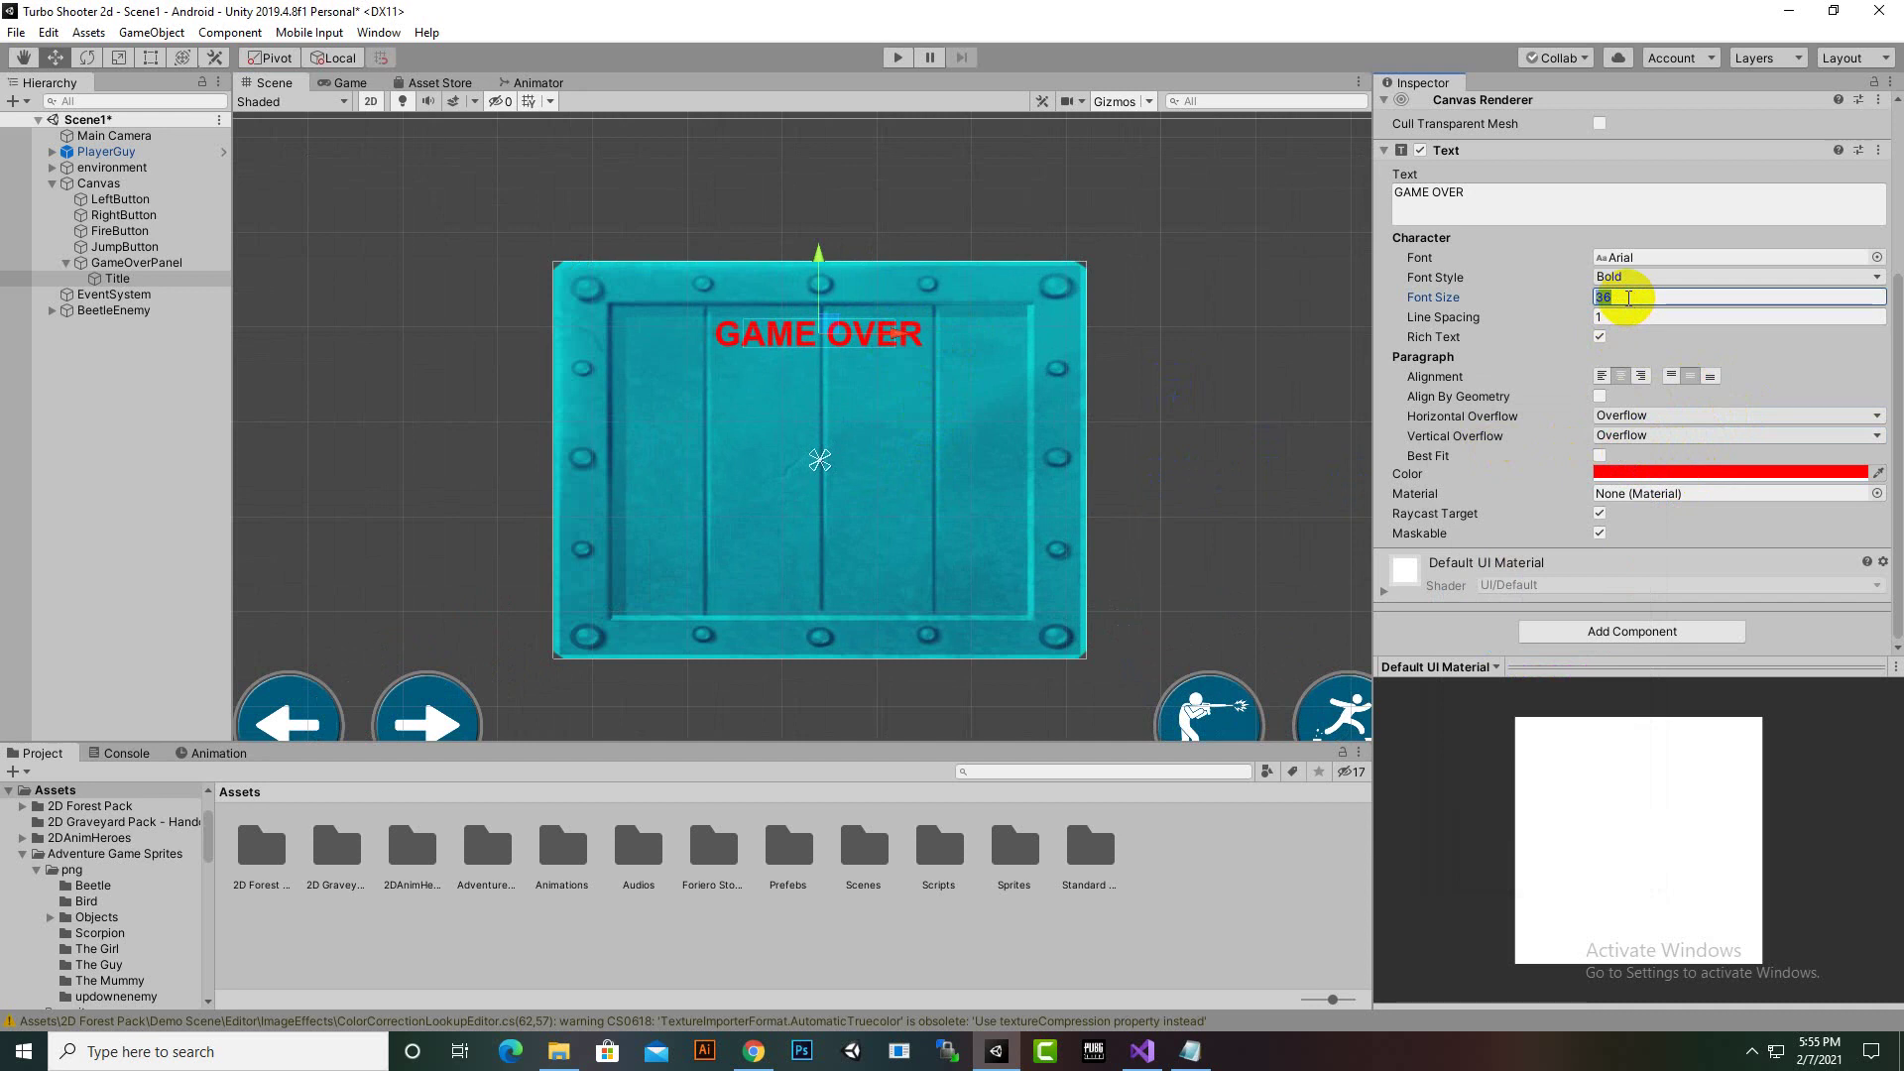
pyautogui.write('62')
pyautogui.scroll(1, 991, 332)
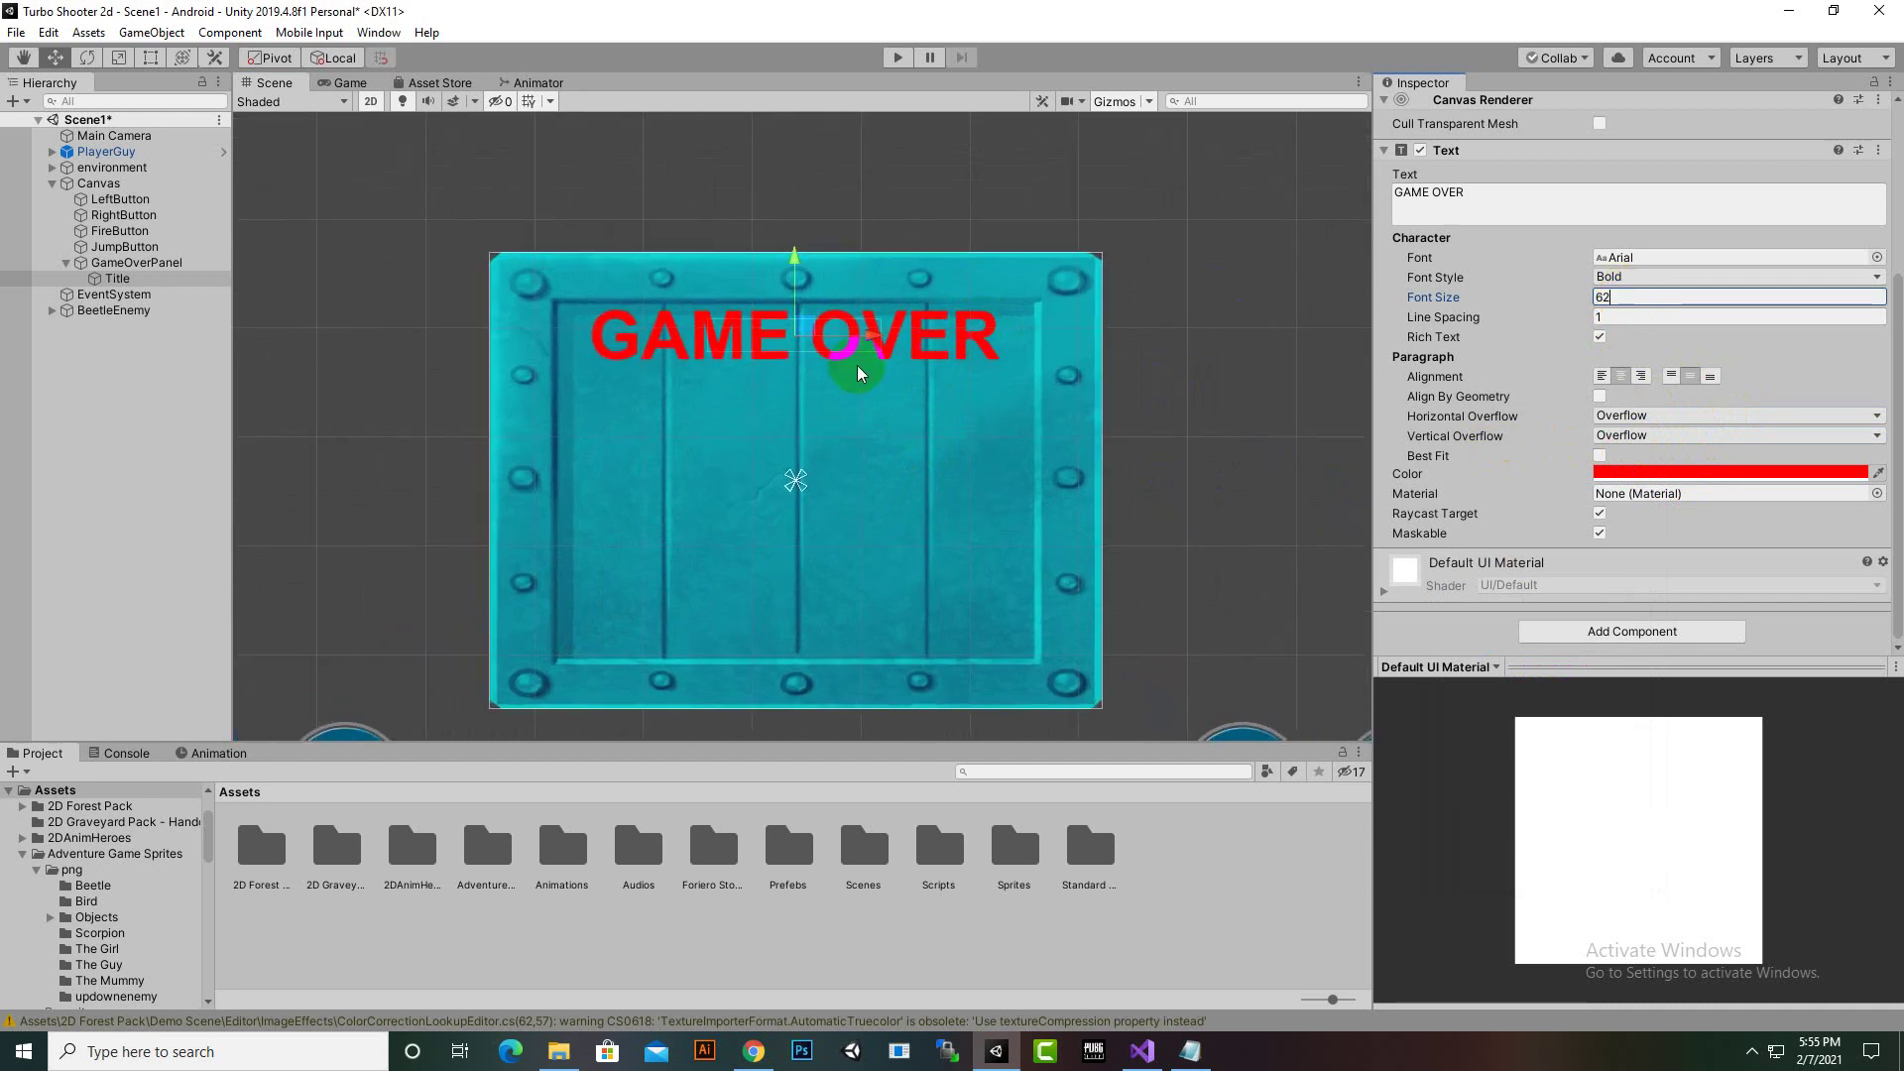
pyautogui.moveTo(805, 268); pyautogui.dragTo(805, 282)
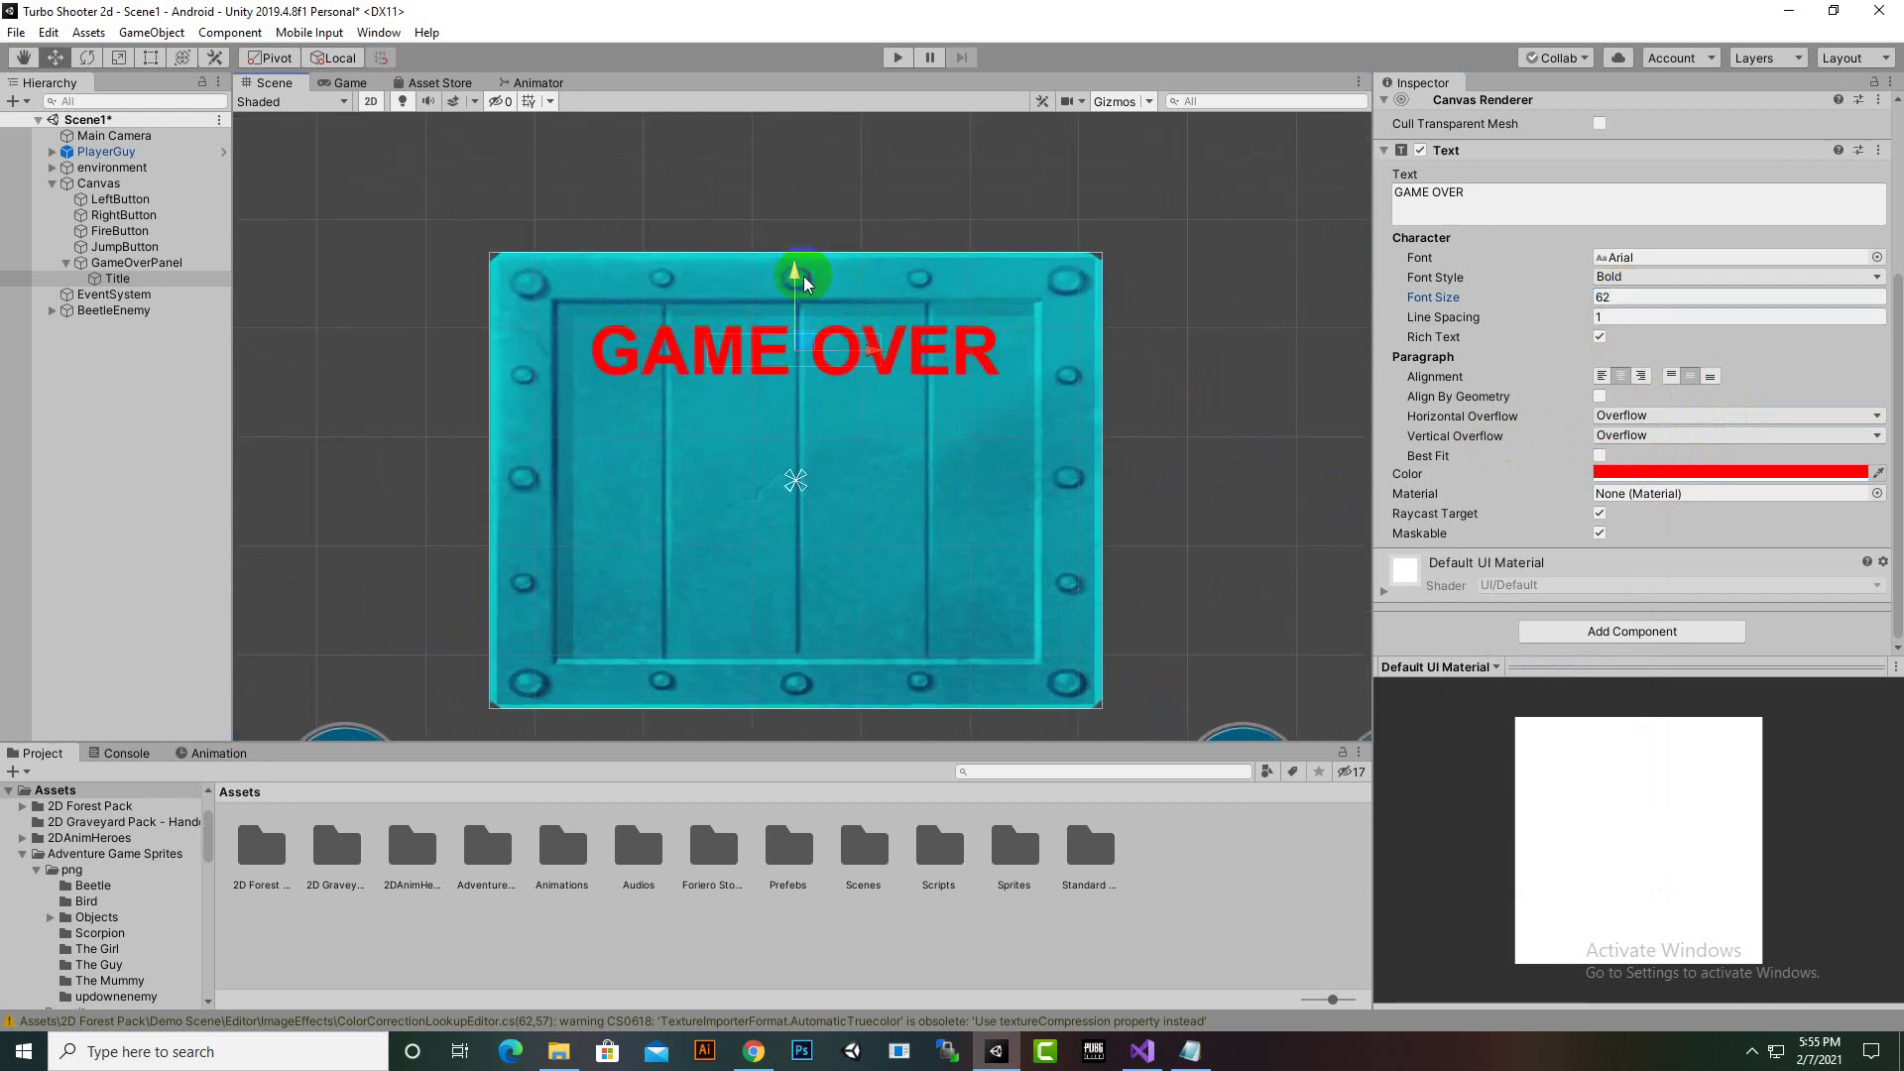
pyautogui.scroll(-5, 925, 406)
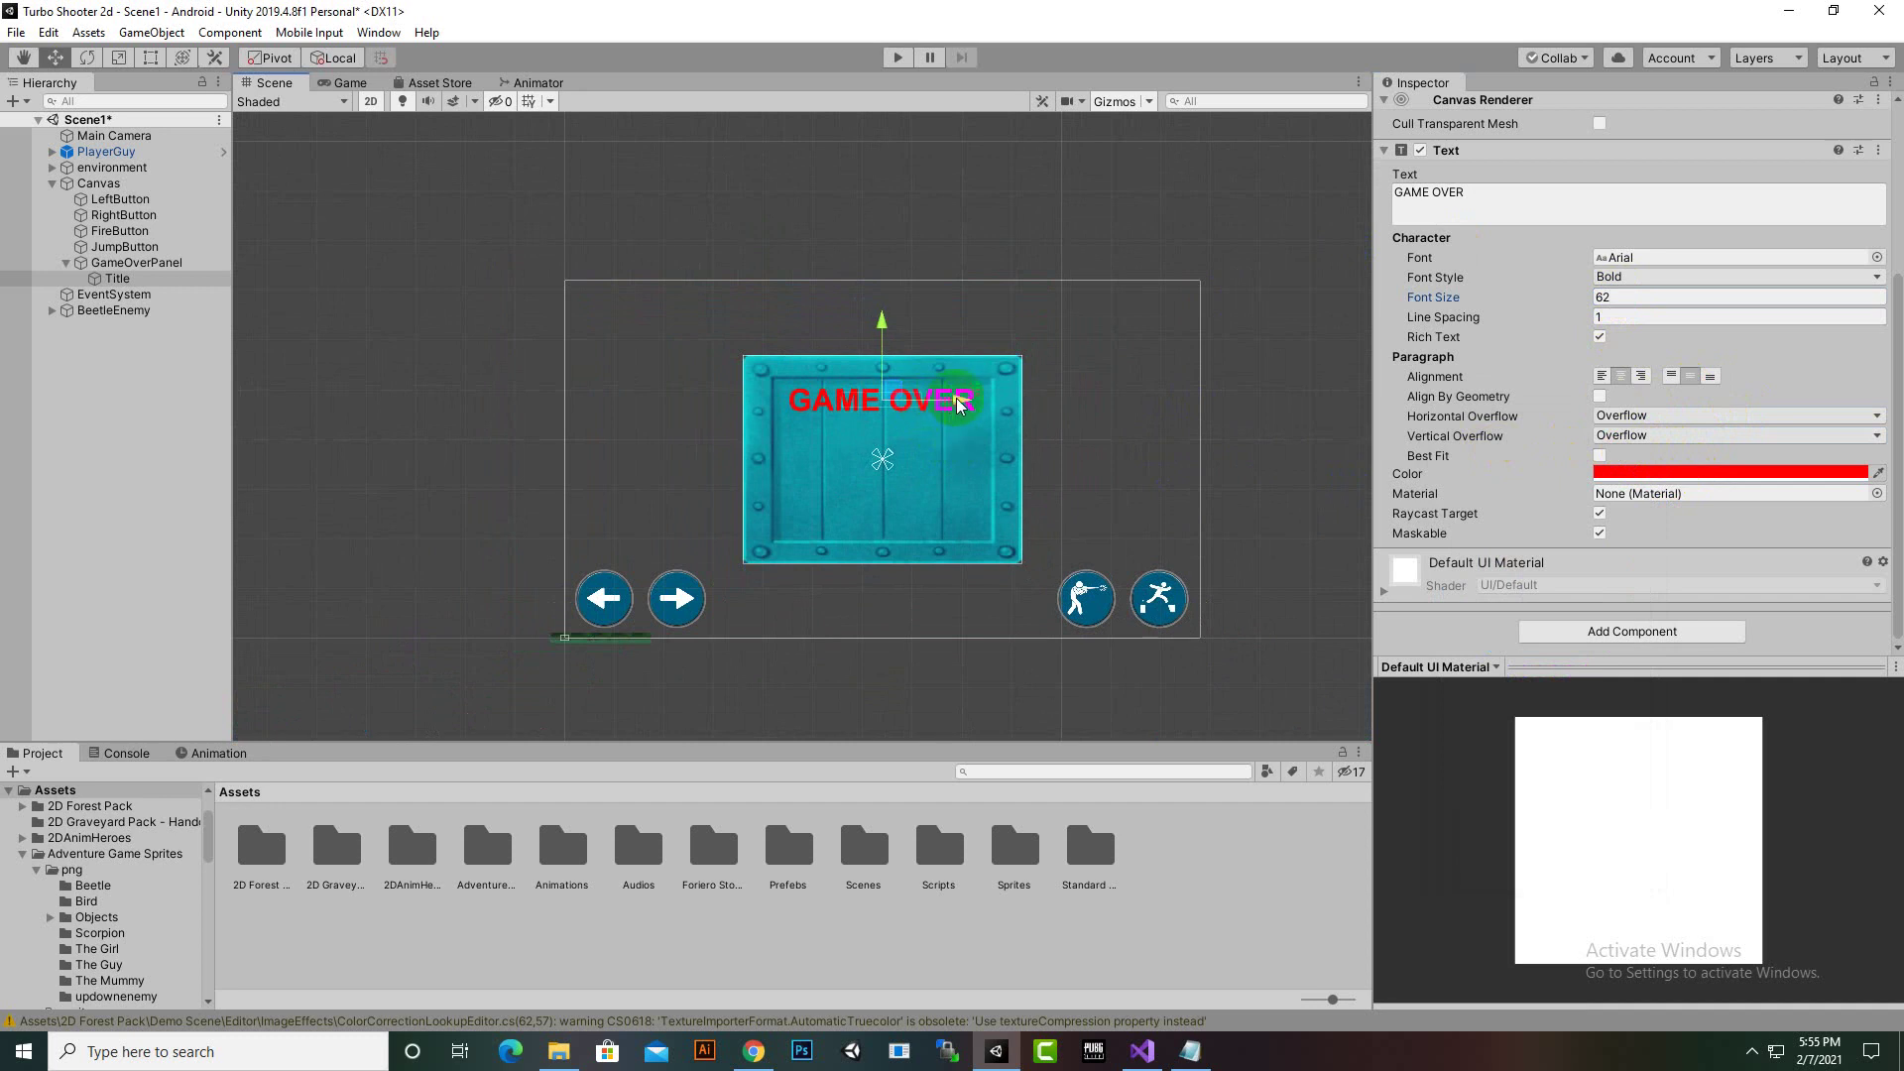
pyautogui.scroll(2, 898, 481)
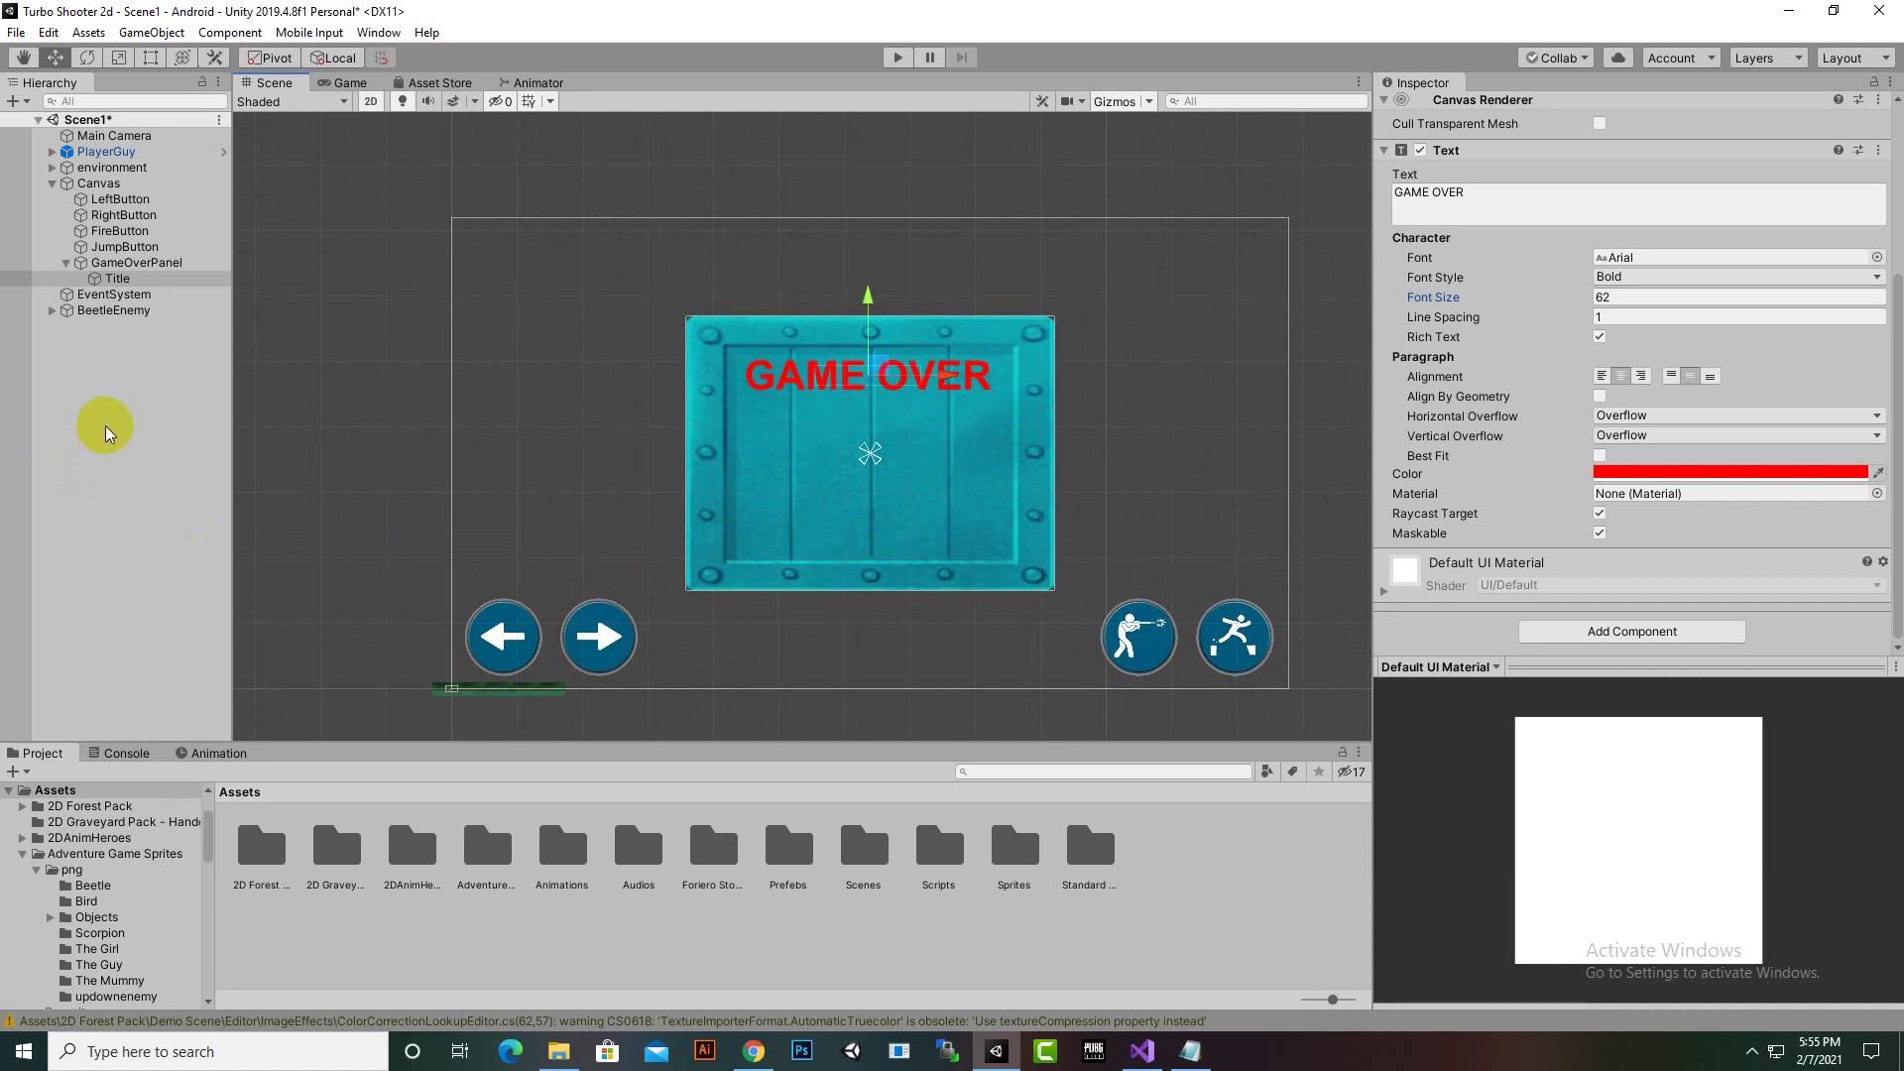
# Add a UI button as a child of GameOverPanel and rename it RETRY
pyautogui.click(117, 263)
pyautogui.rightClick(119, 263)
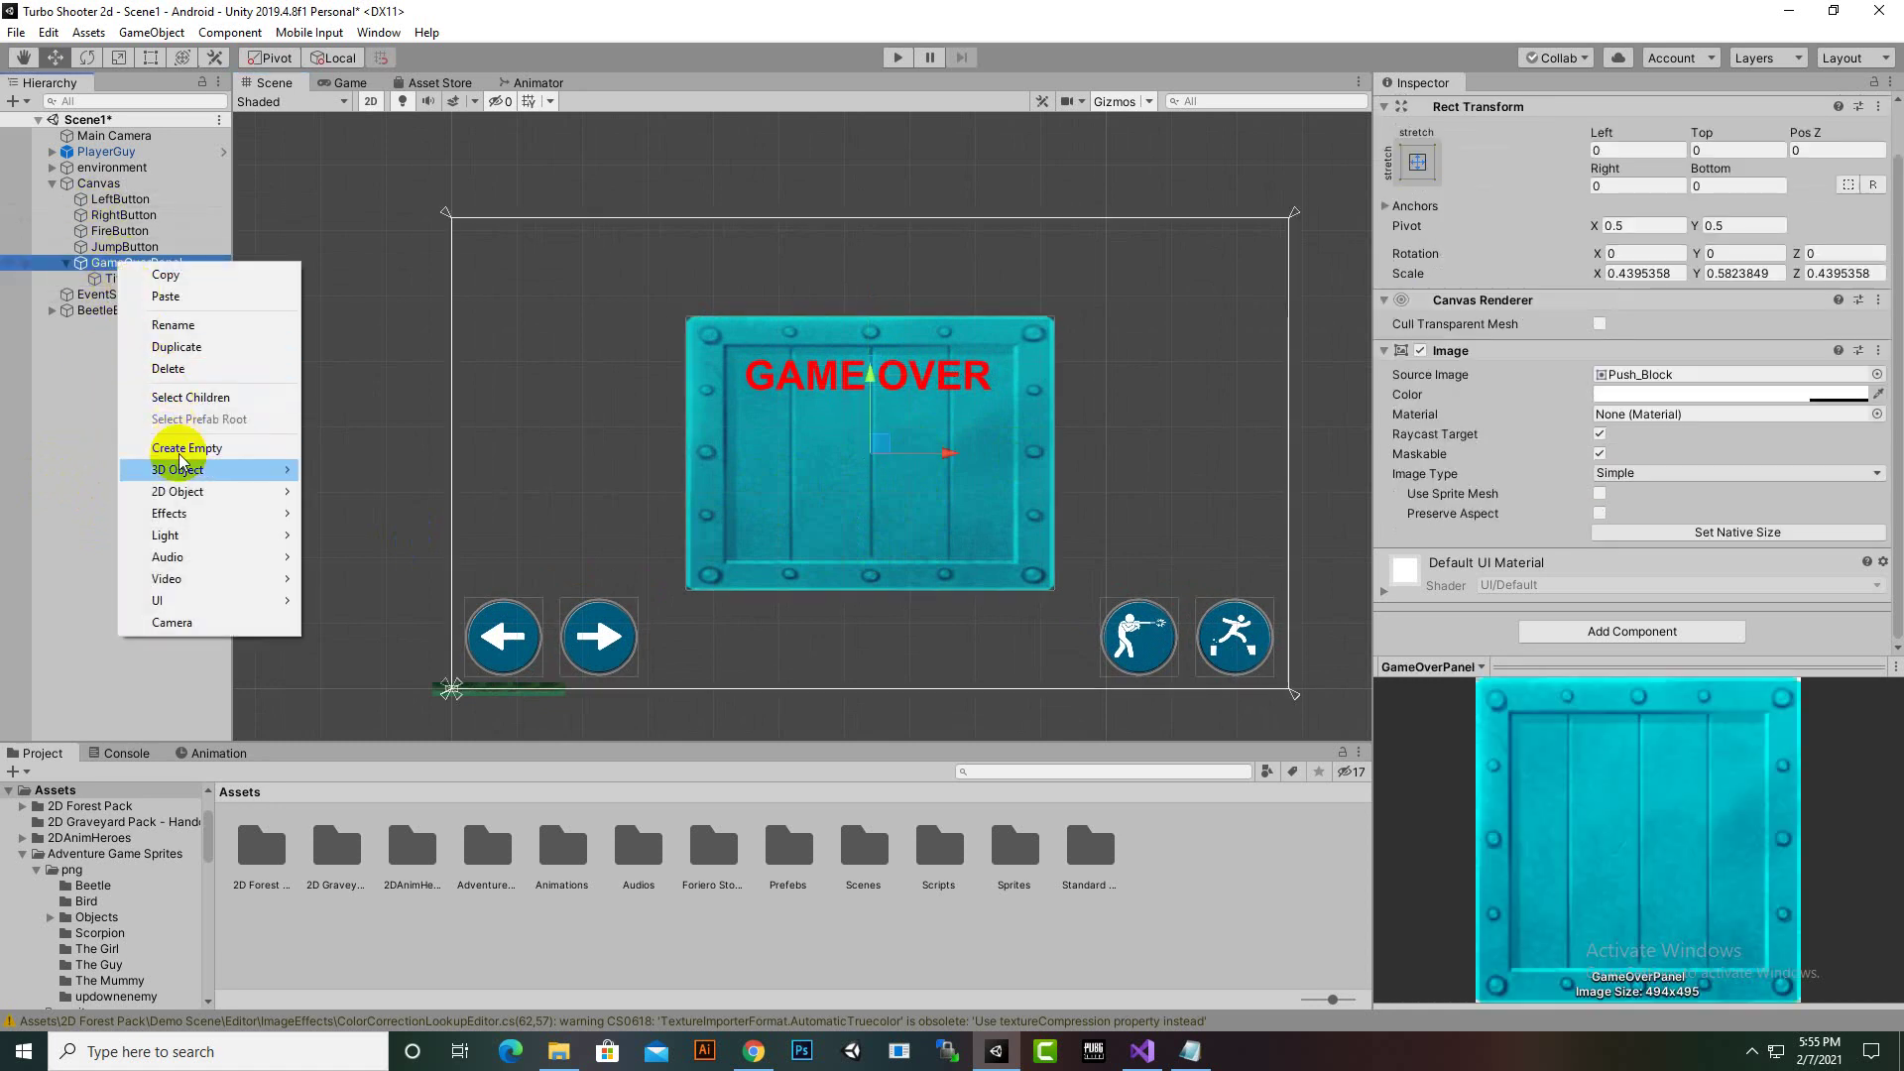
pyautogui.moveTo(189, 600)
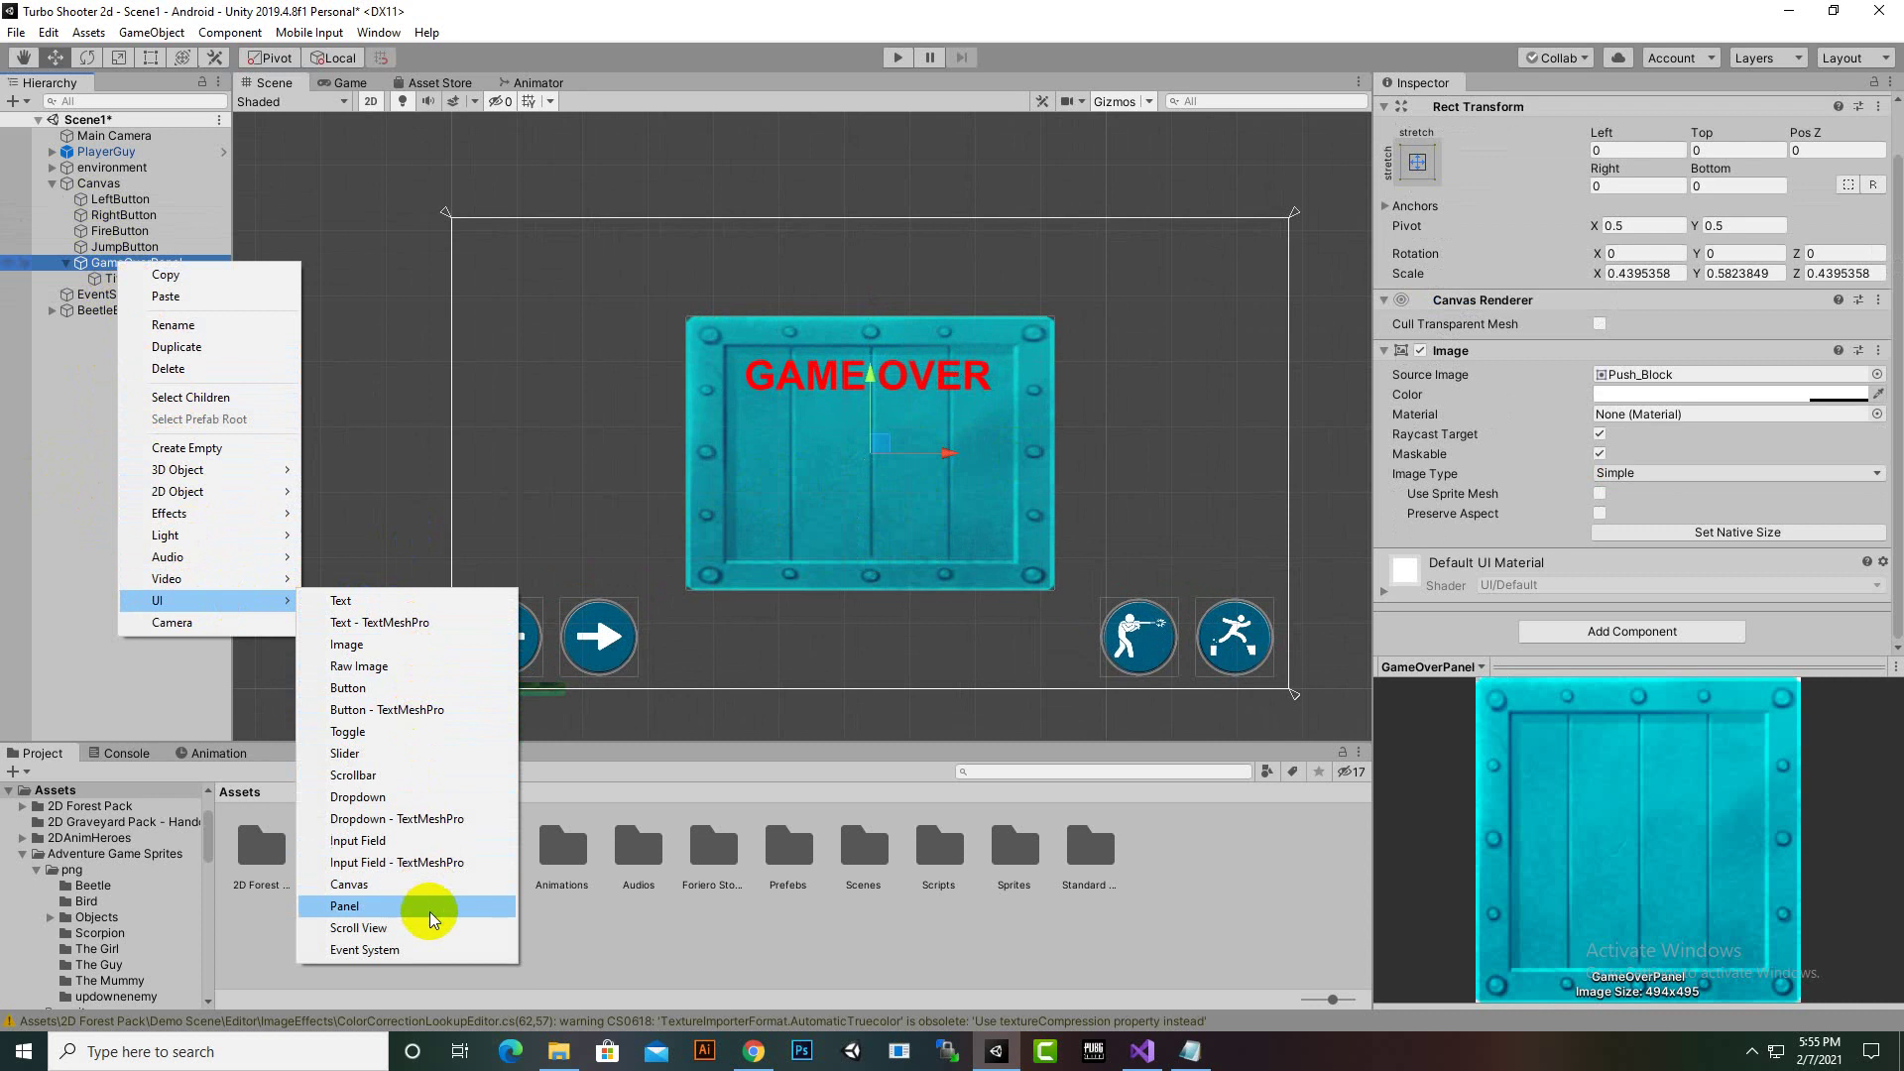
pyautogui.click(359, 688)
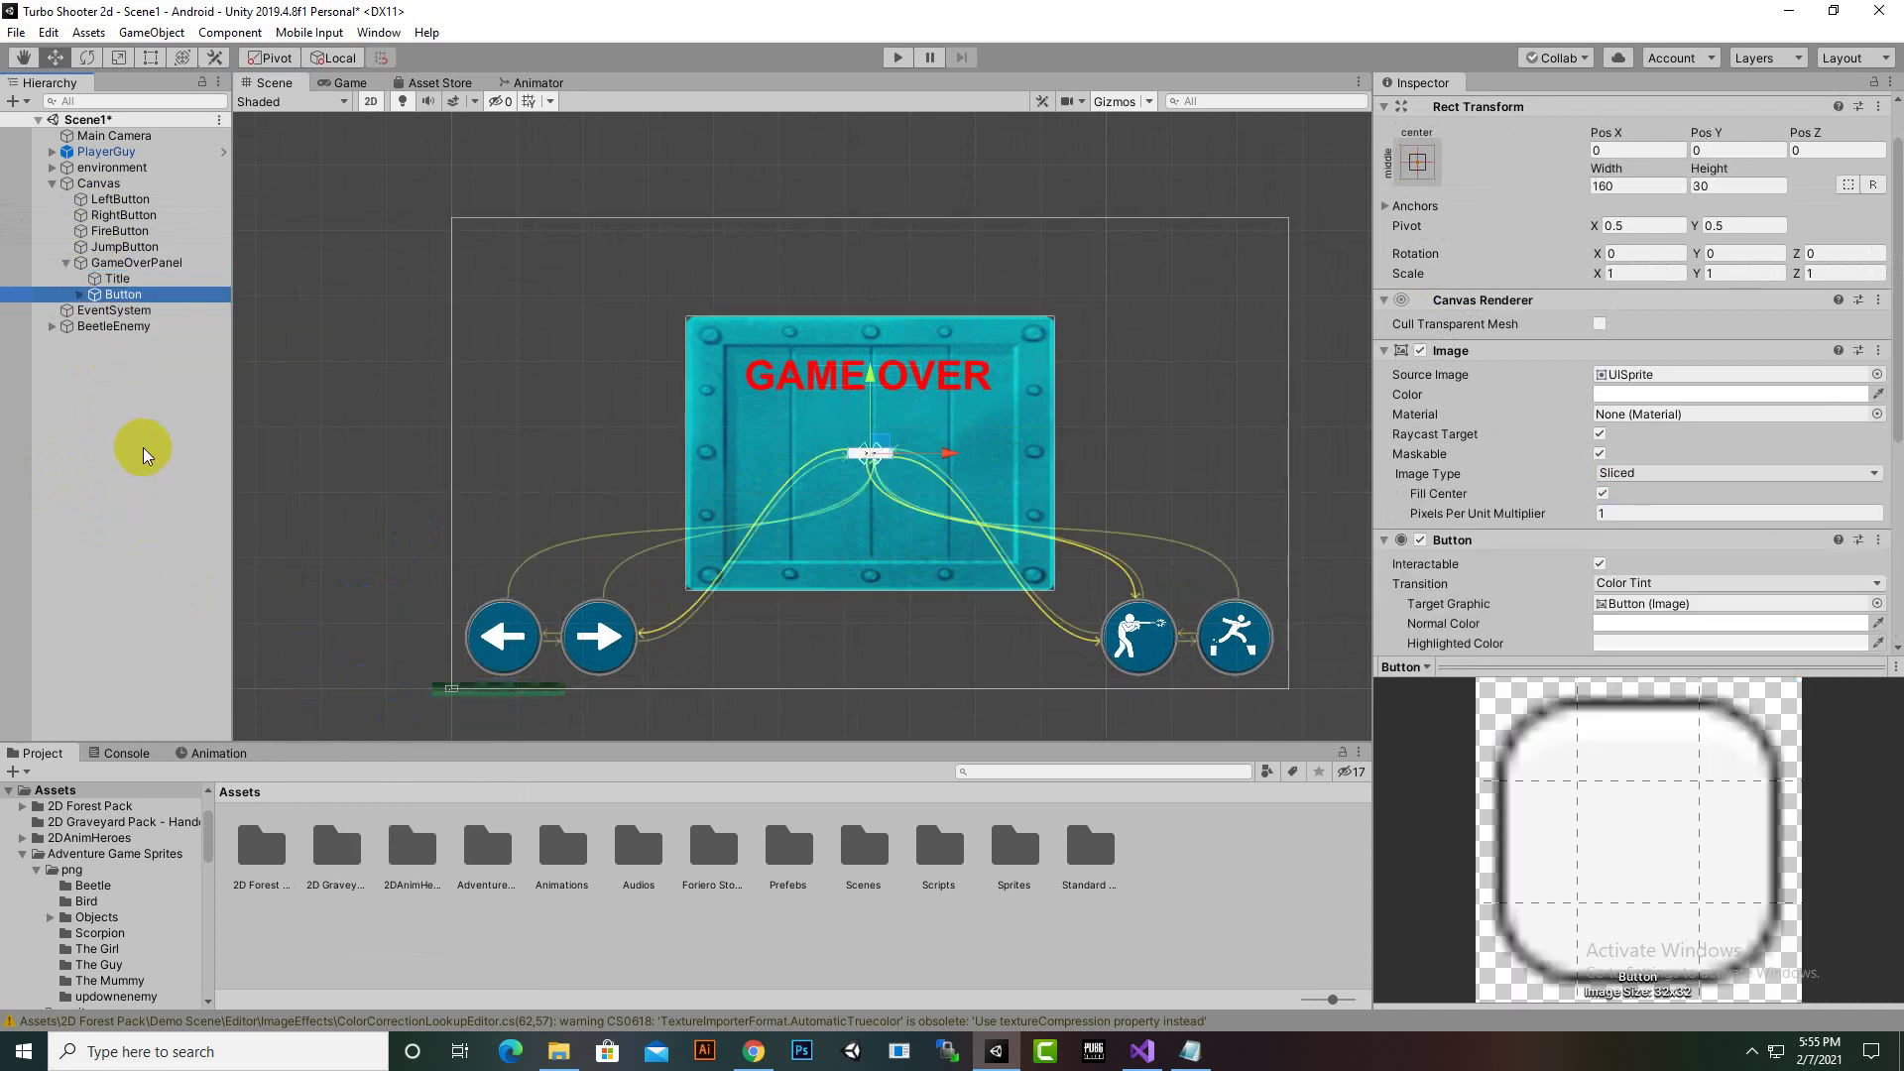
pyautogui.rightClick(119, 294)
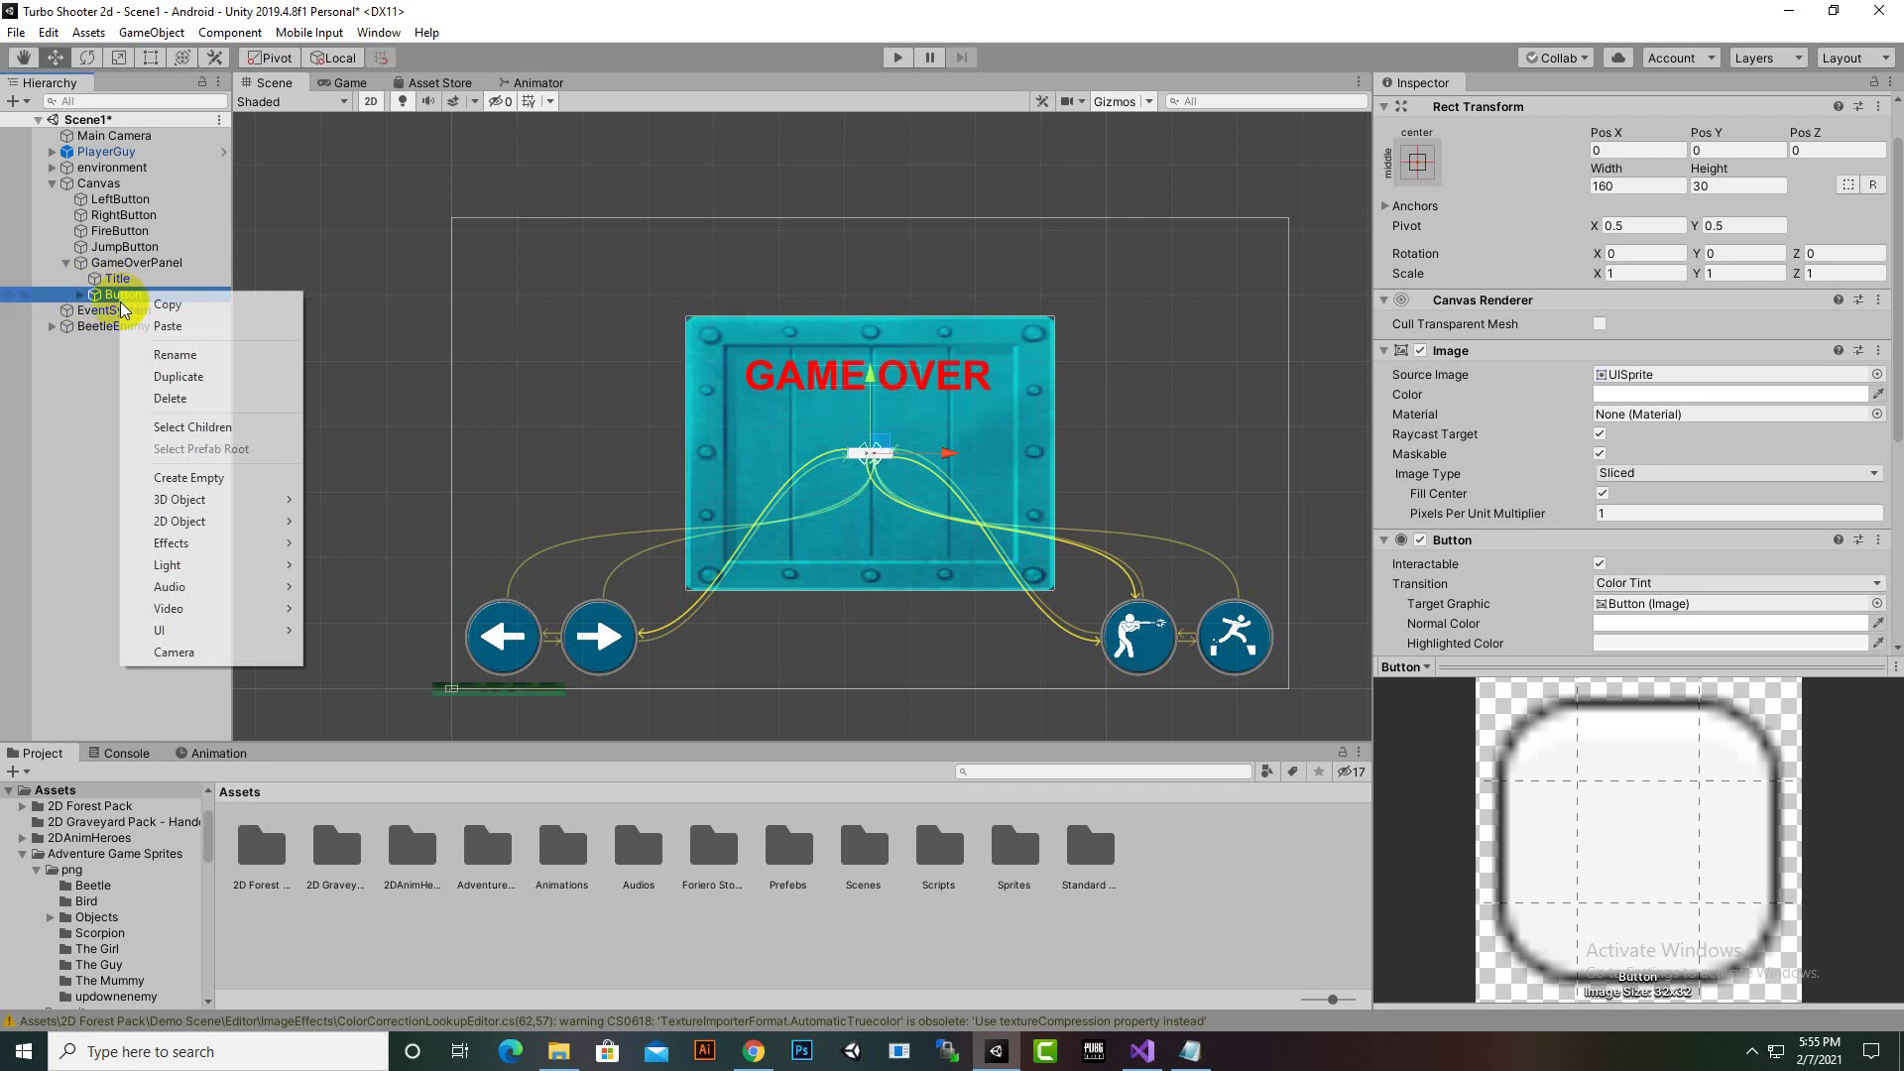
pyautogui.click(174, 356)
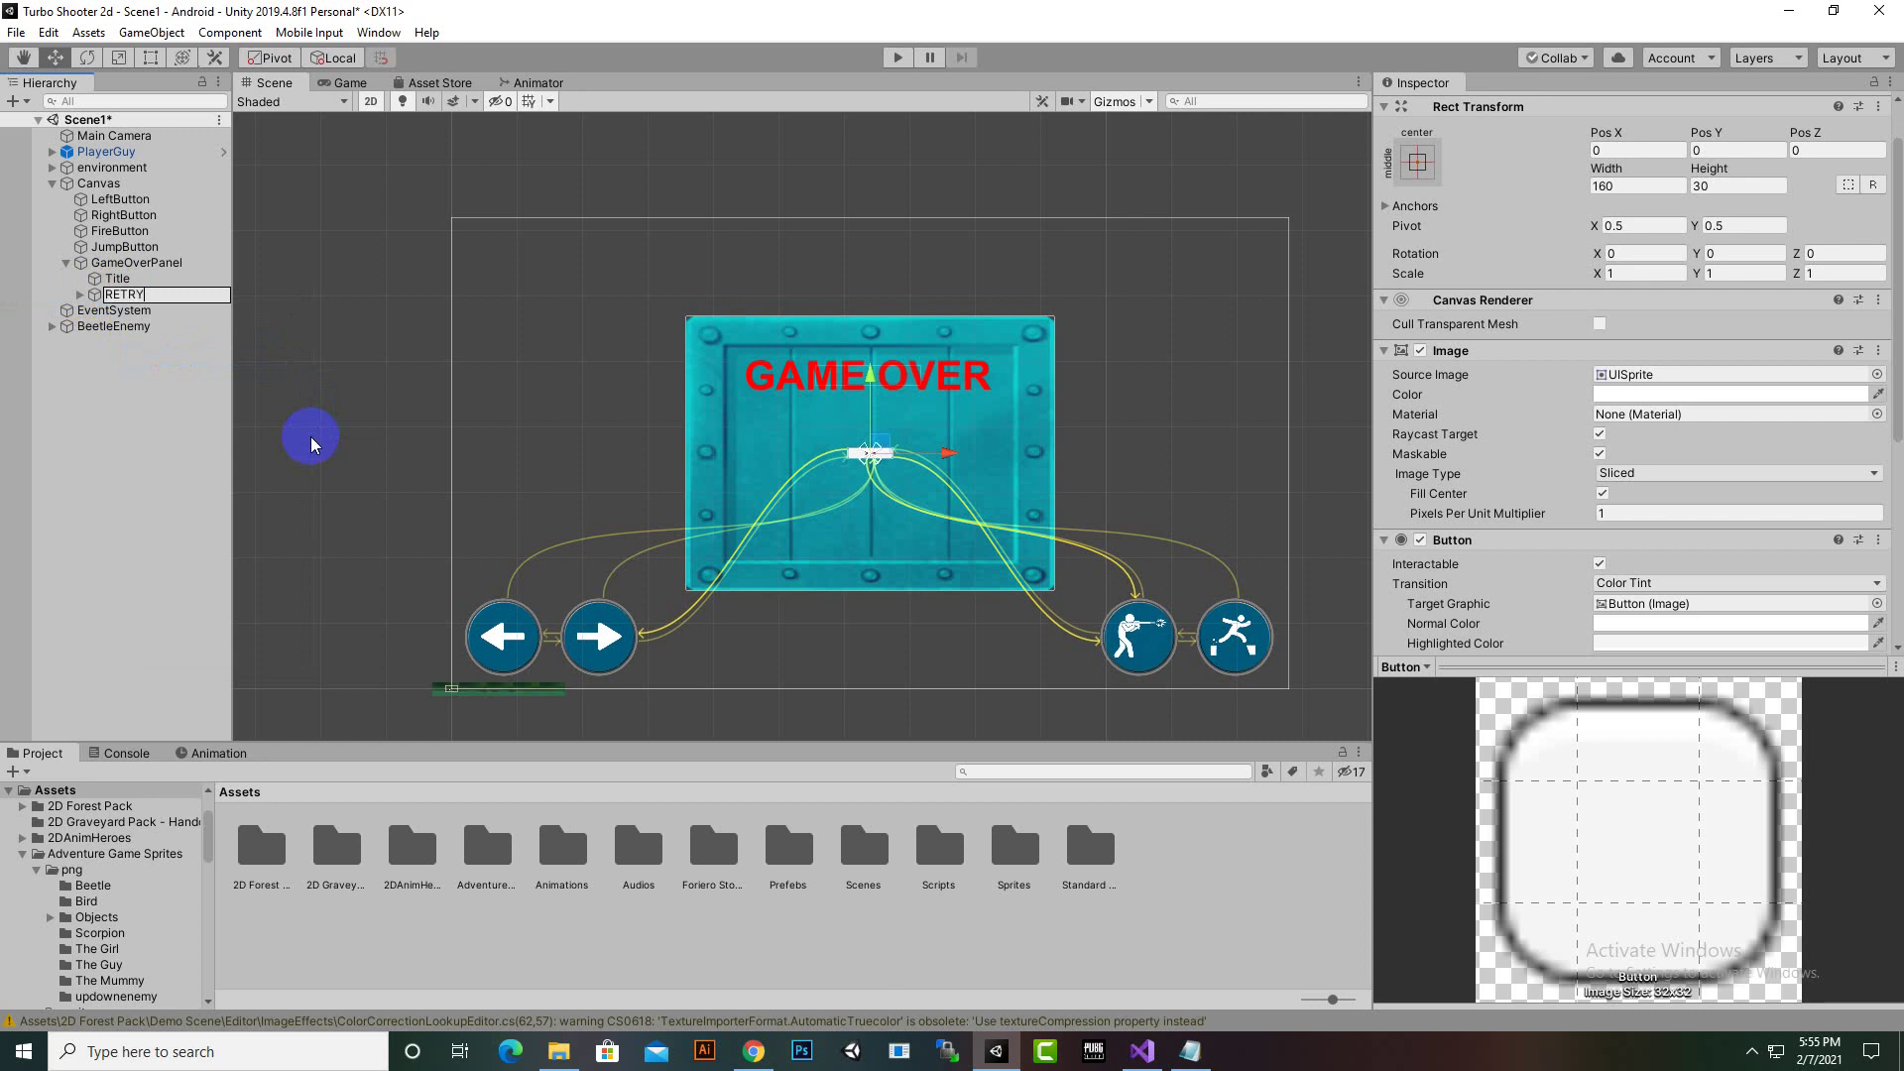
pyautogui.write('RETRY')
pyautogui.press('Return')
# Delete the Text child of the RETRY button
pyautogui.scroll(-5, 1460, 496)
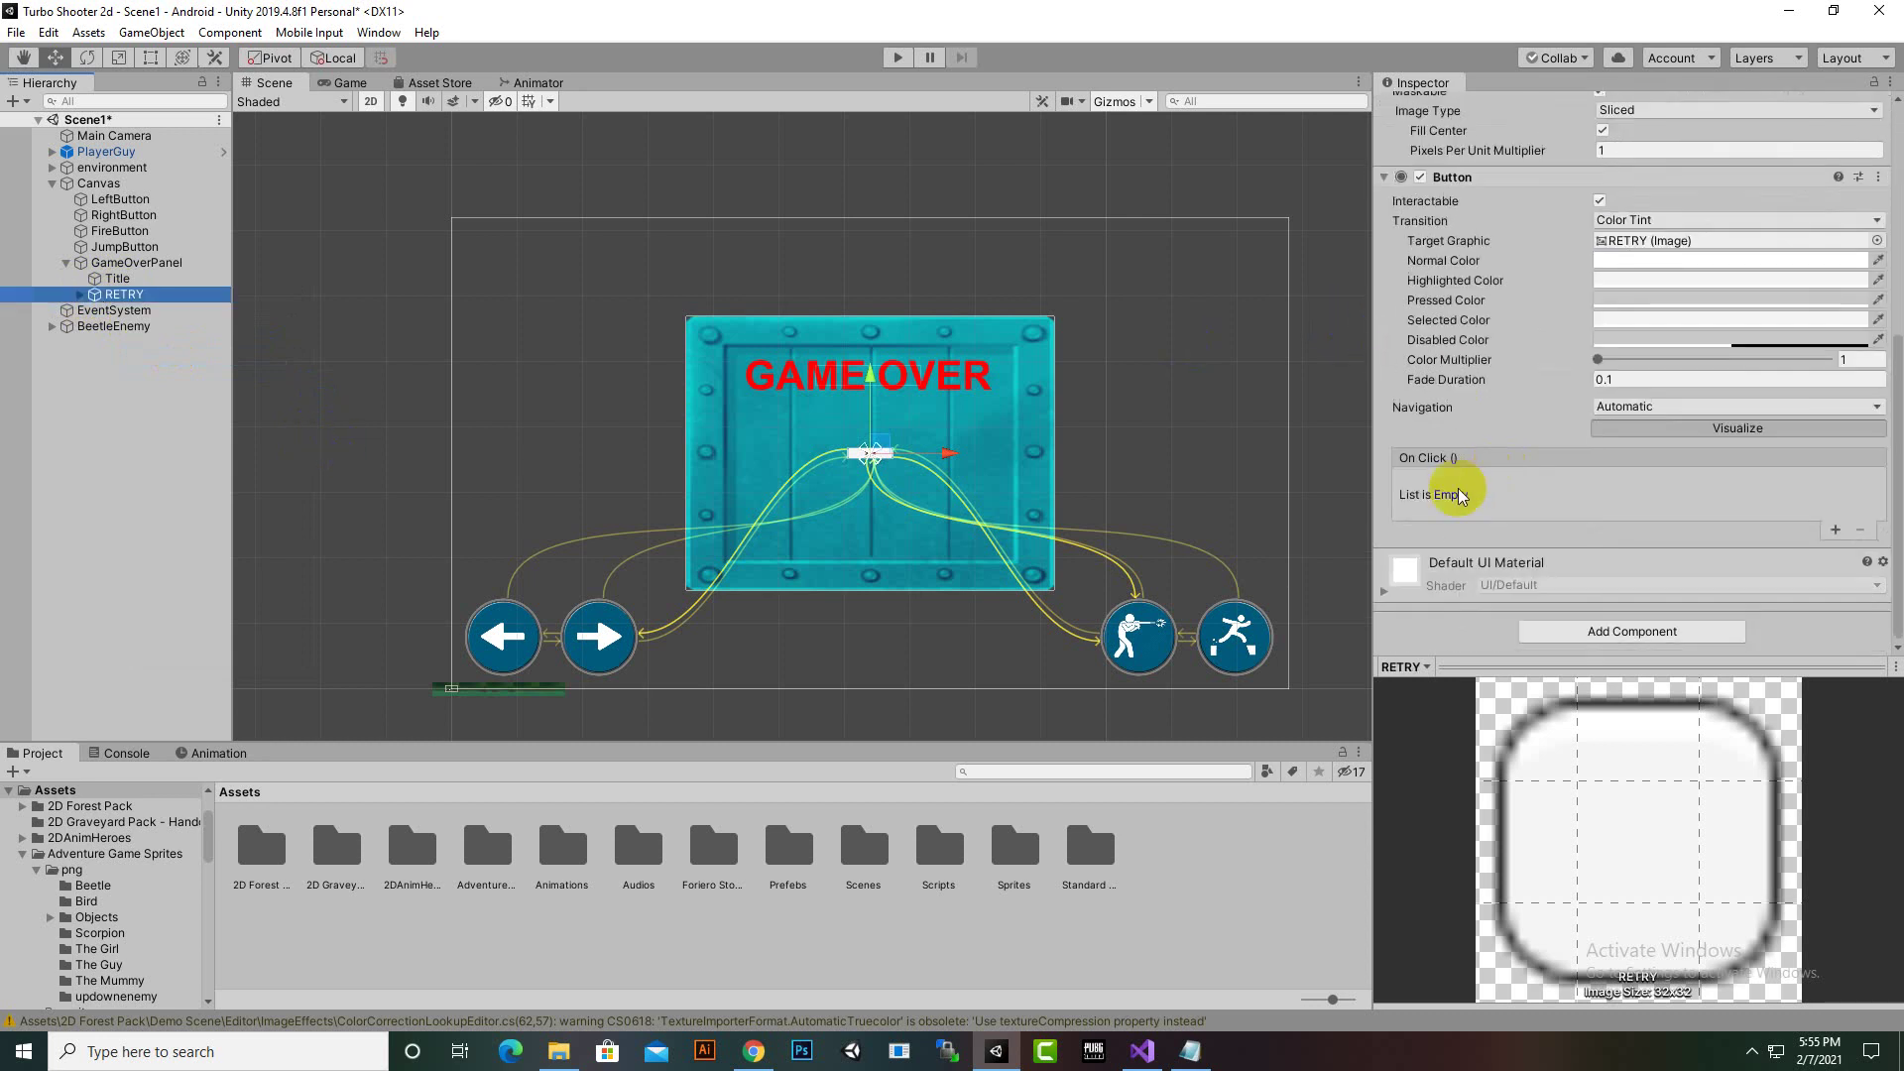
pyautogui.click(81, 295)
pyautogui.click(131, 311)
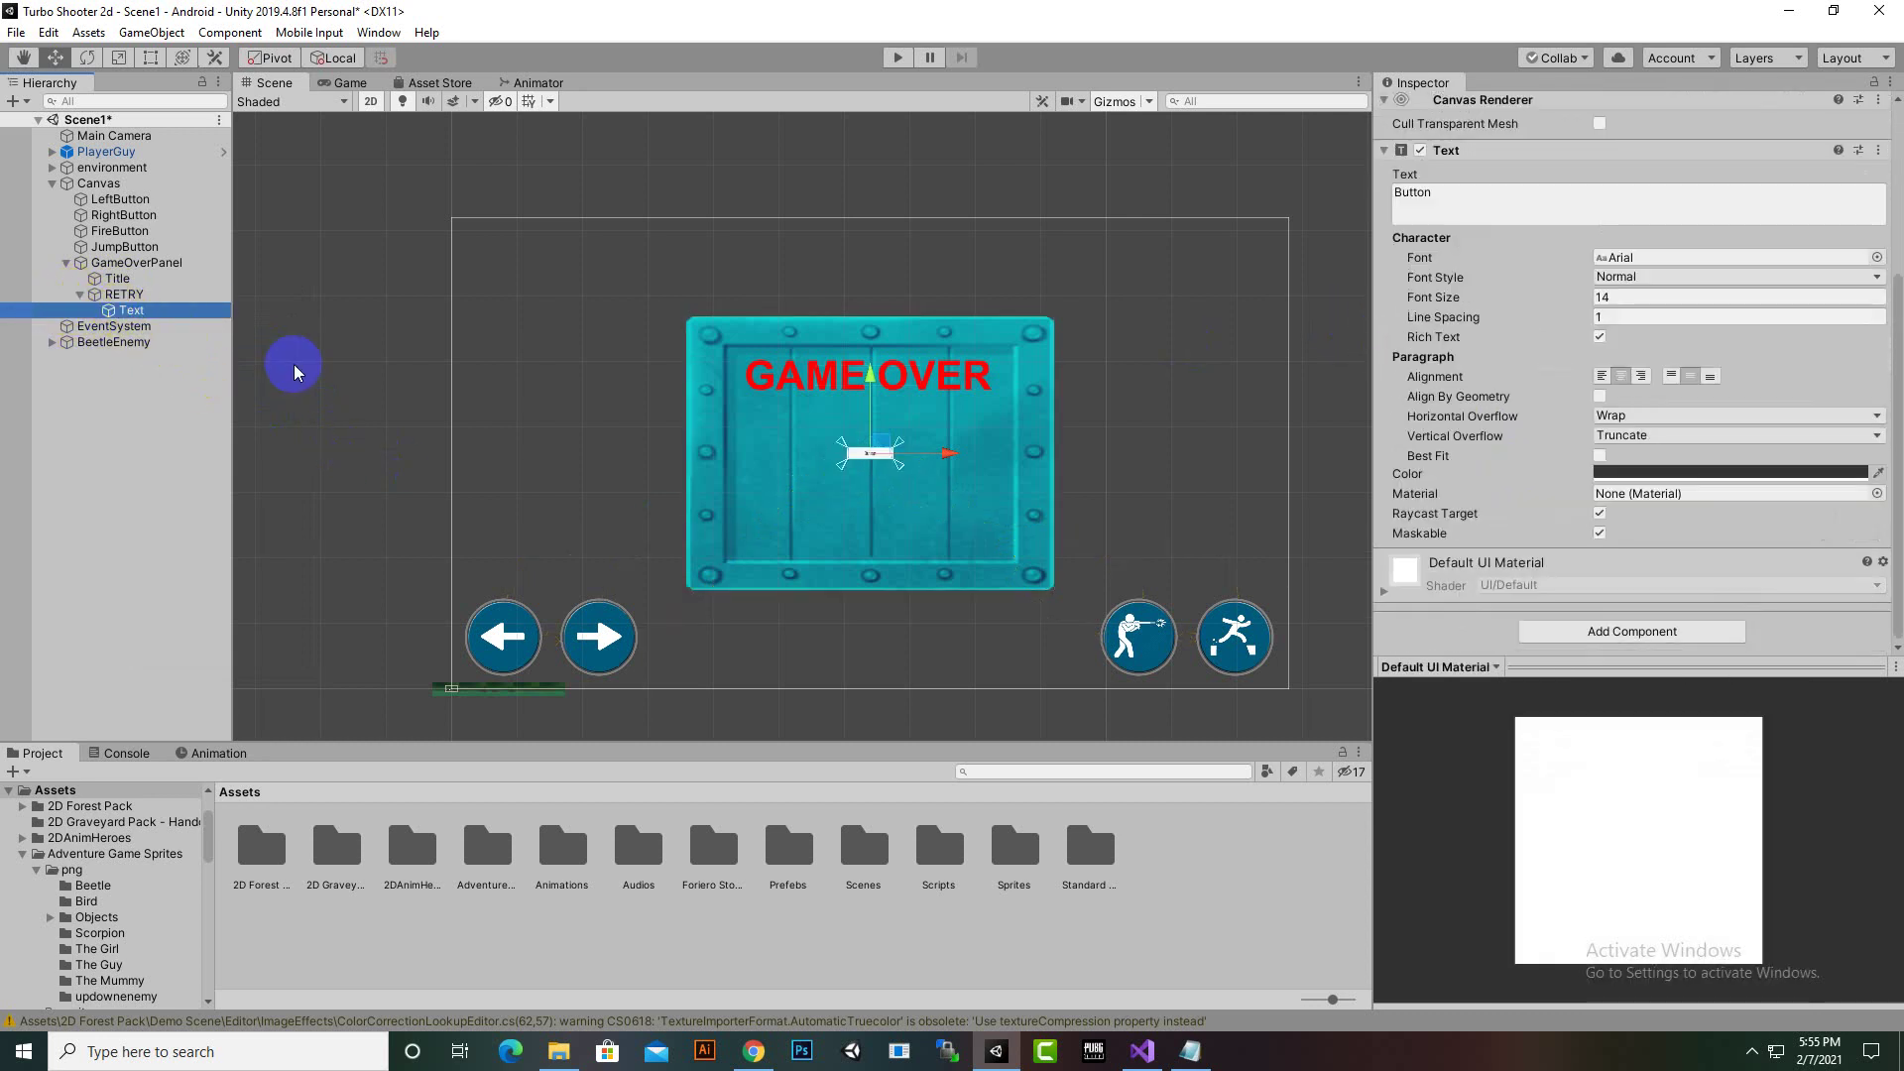
pyautogui.press('Delete')
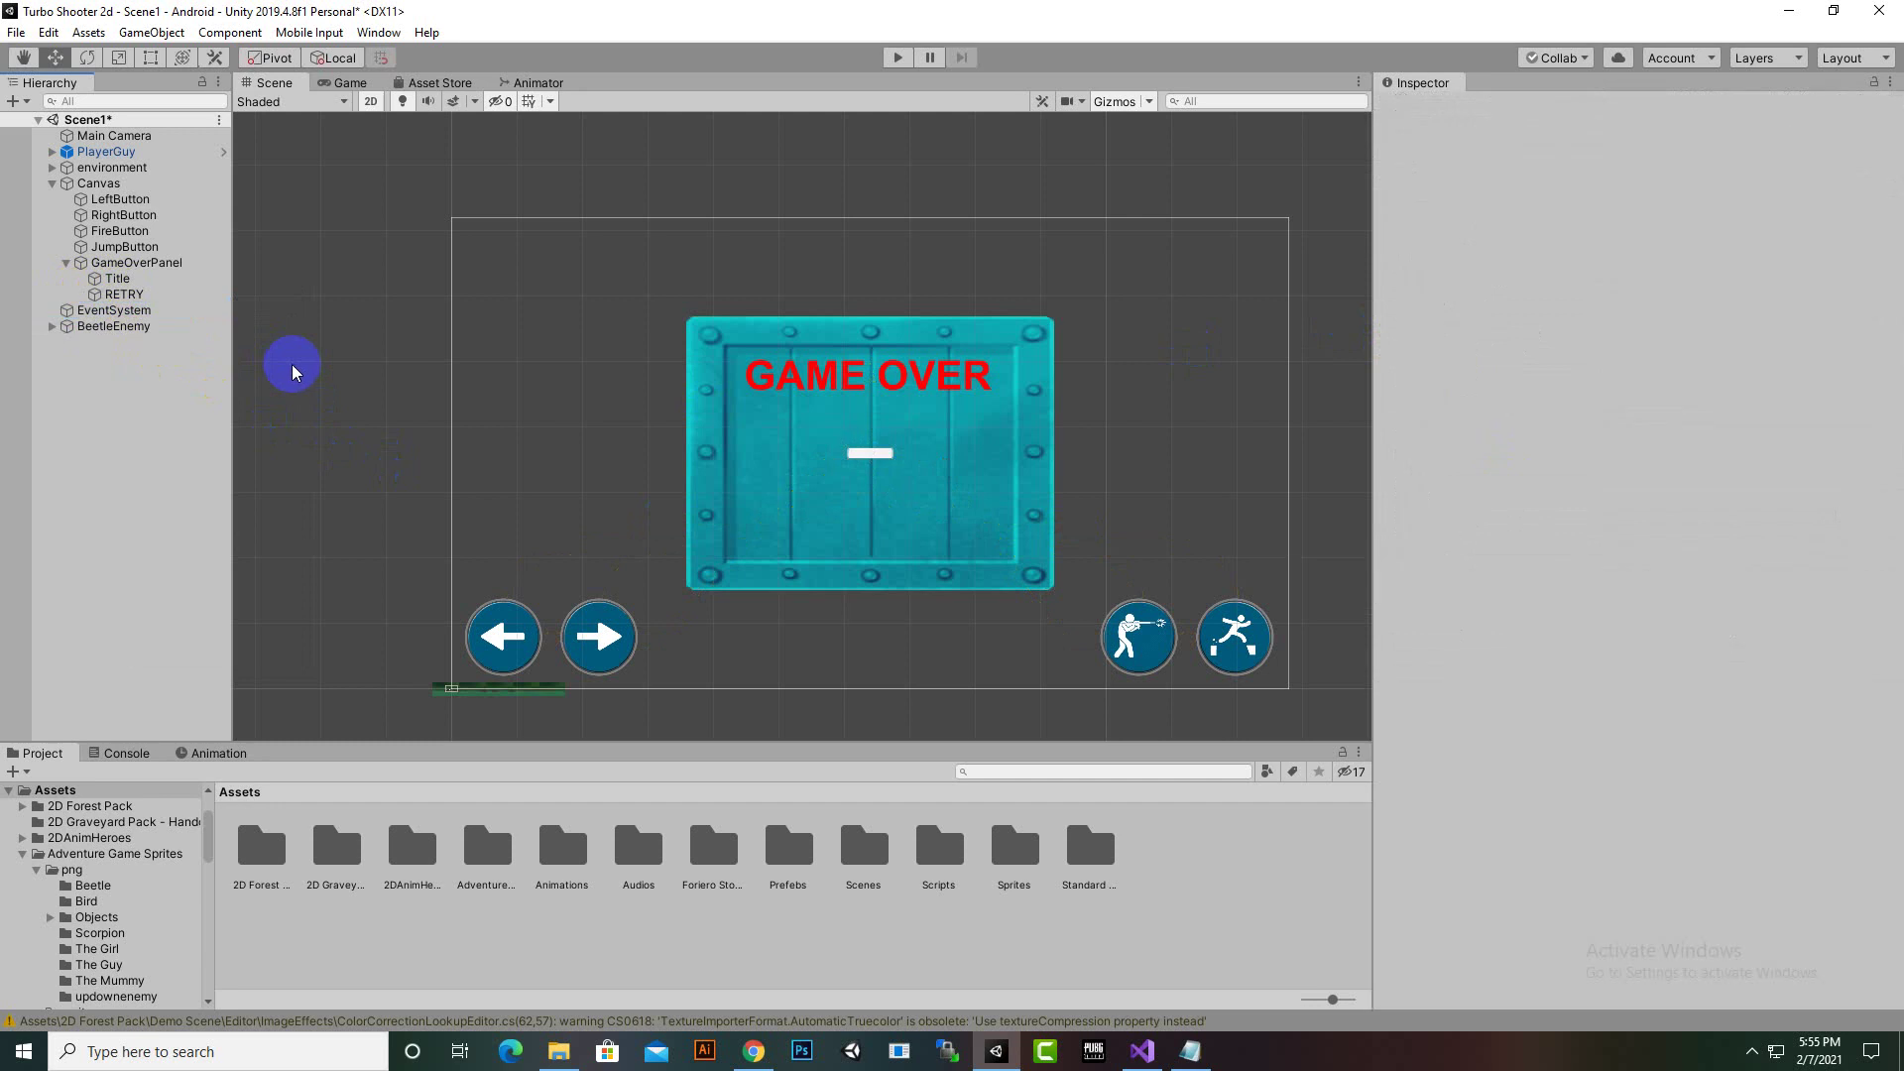
# Open the Sprites/uiicons/gameuibutton/flat folder in the project assets
pyautogui.click(121, 294)
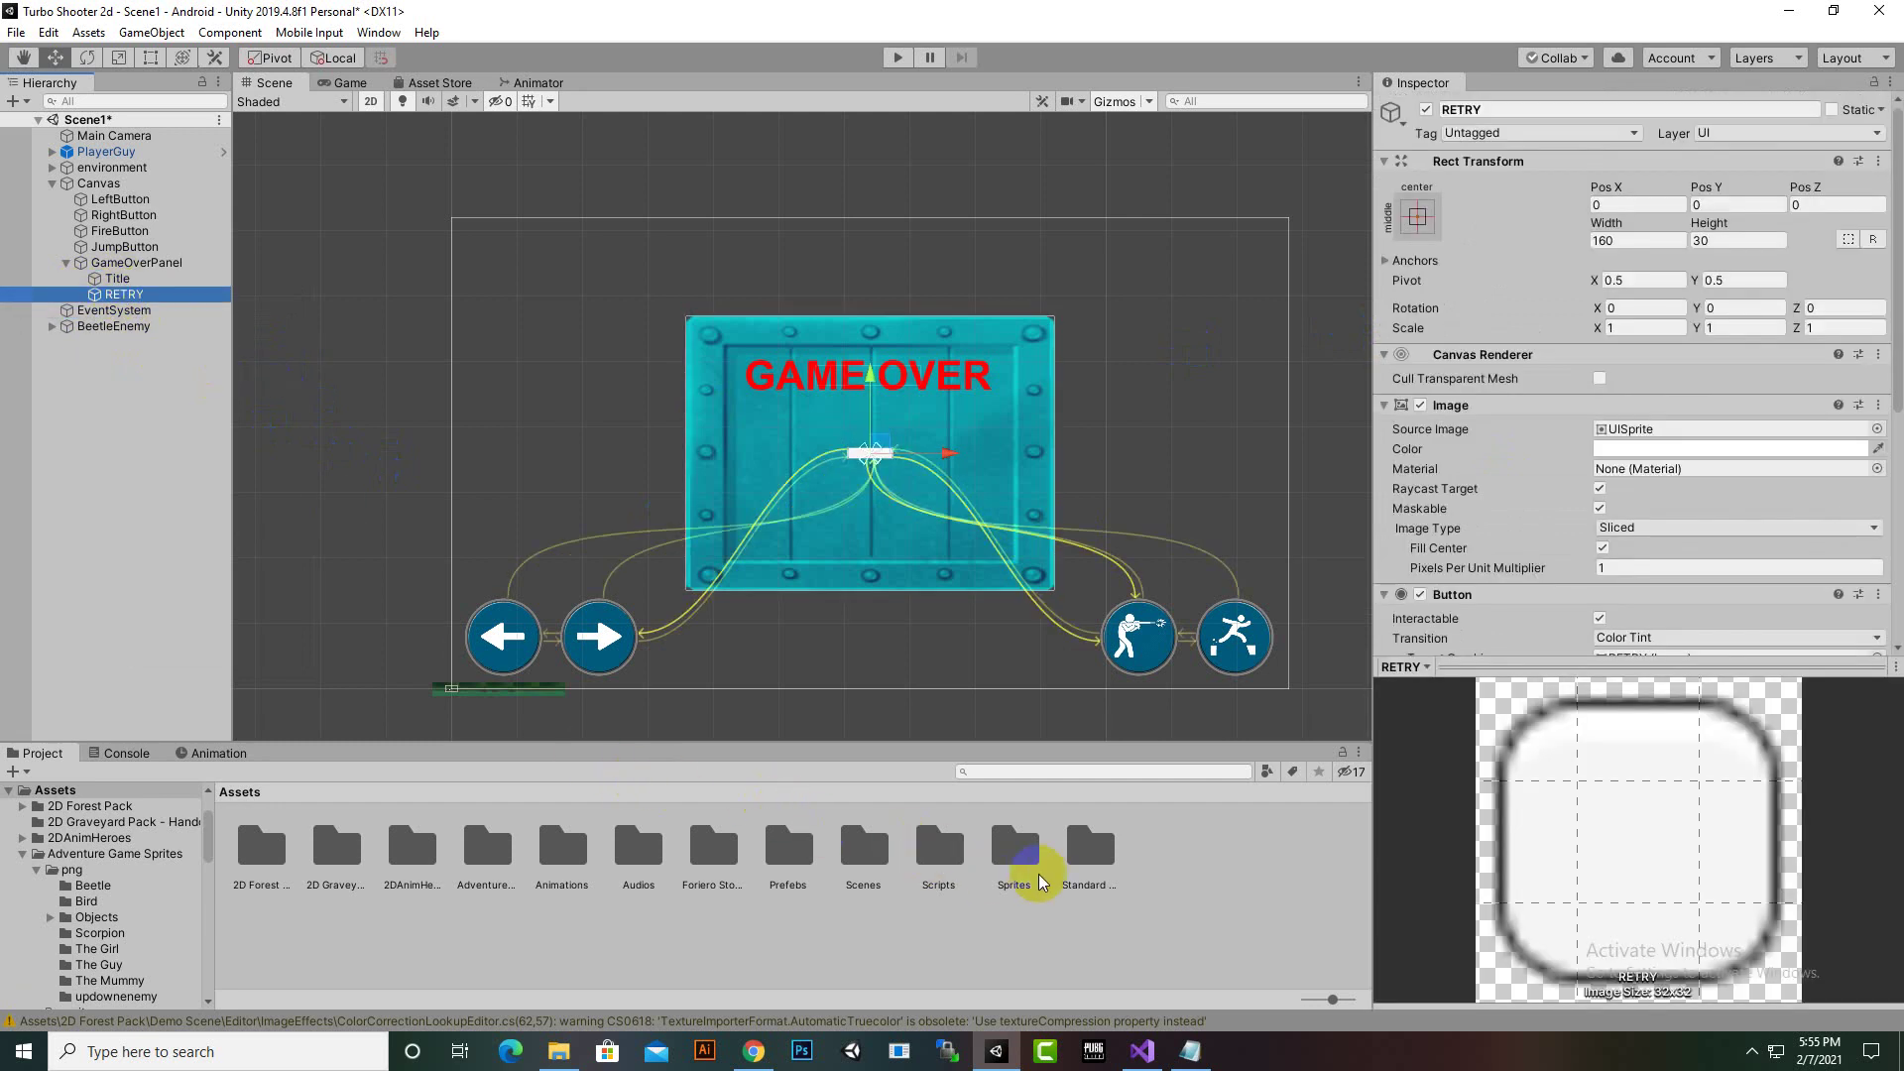
pyautogui.doubleClick(1013, 848)
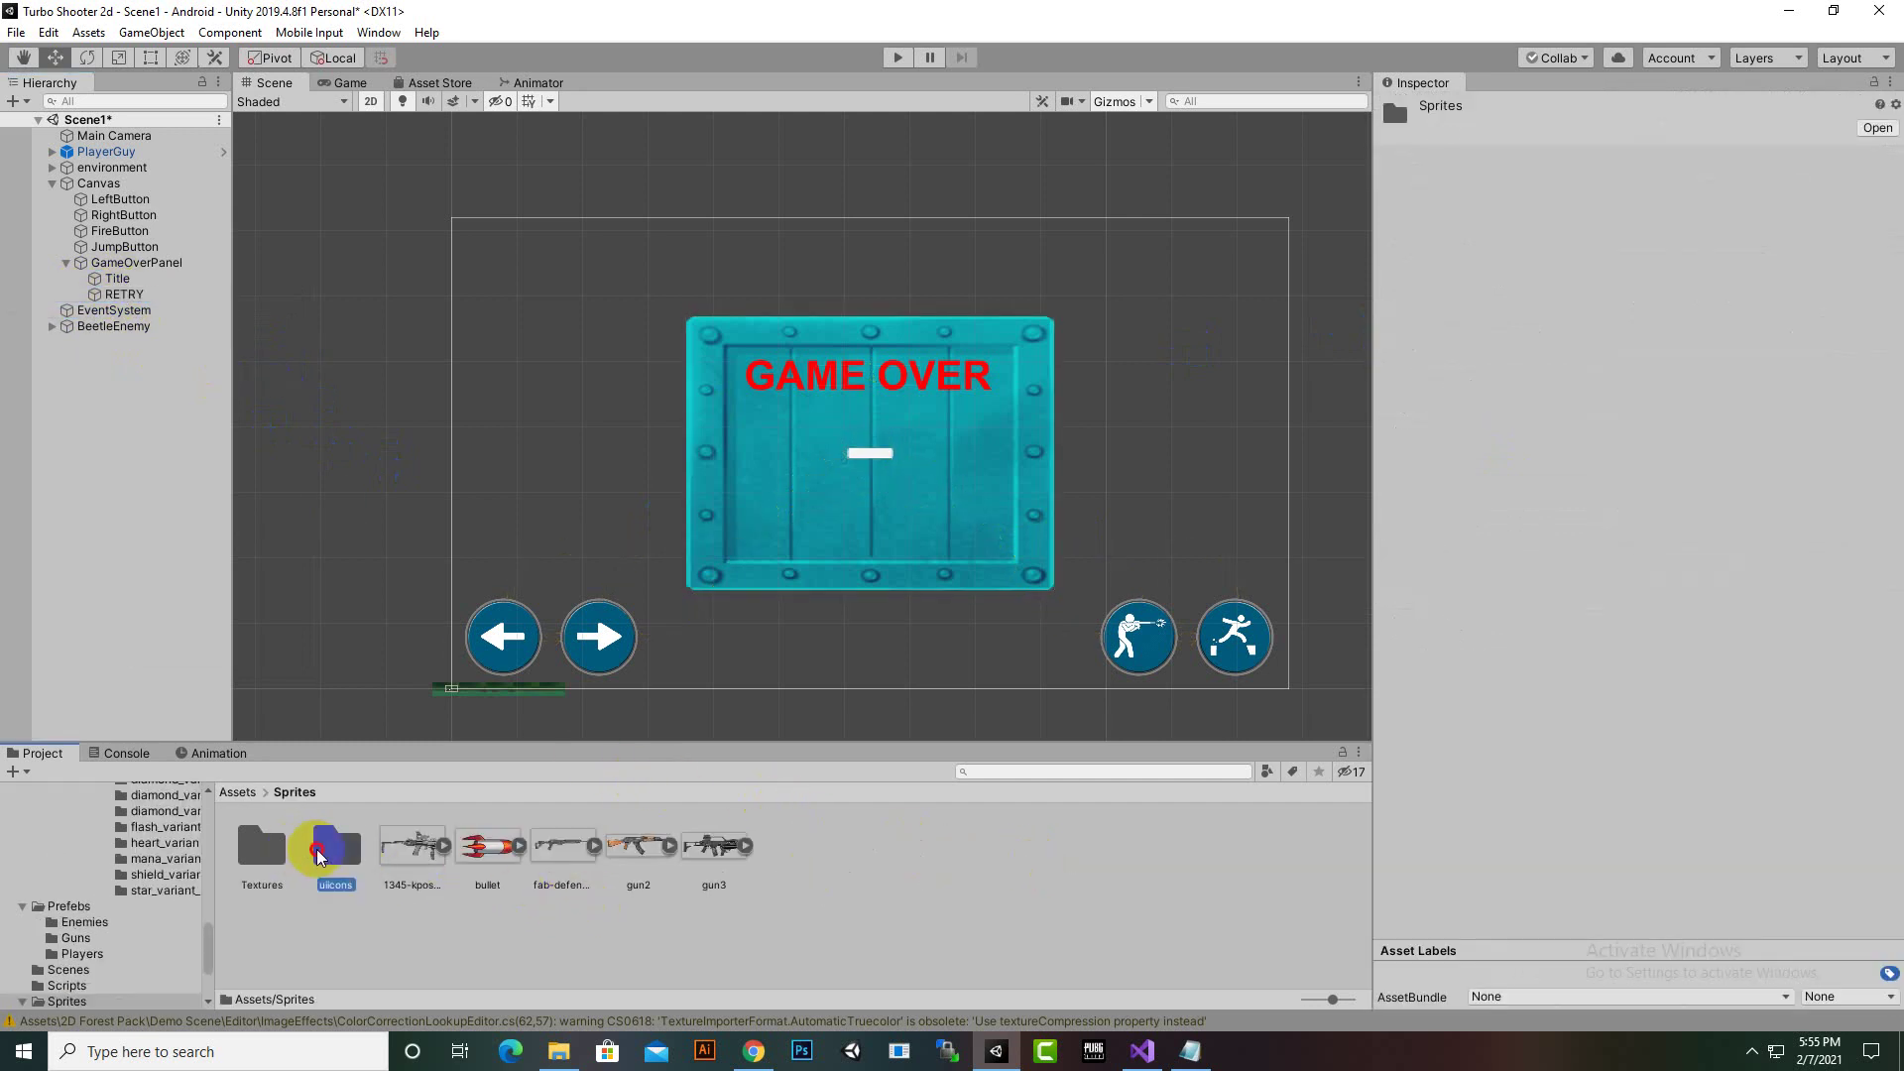
pyautogui.doubleClick(318, 855)
pyautogui.doubleClick(265, 849)
pyautogui.doubleClick(270, 851)
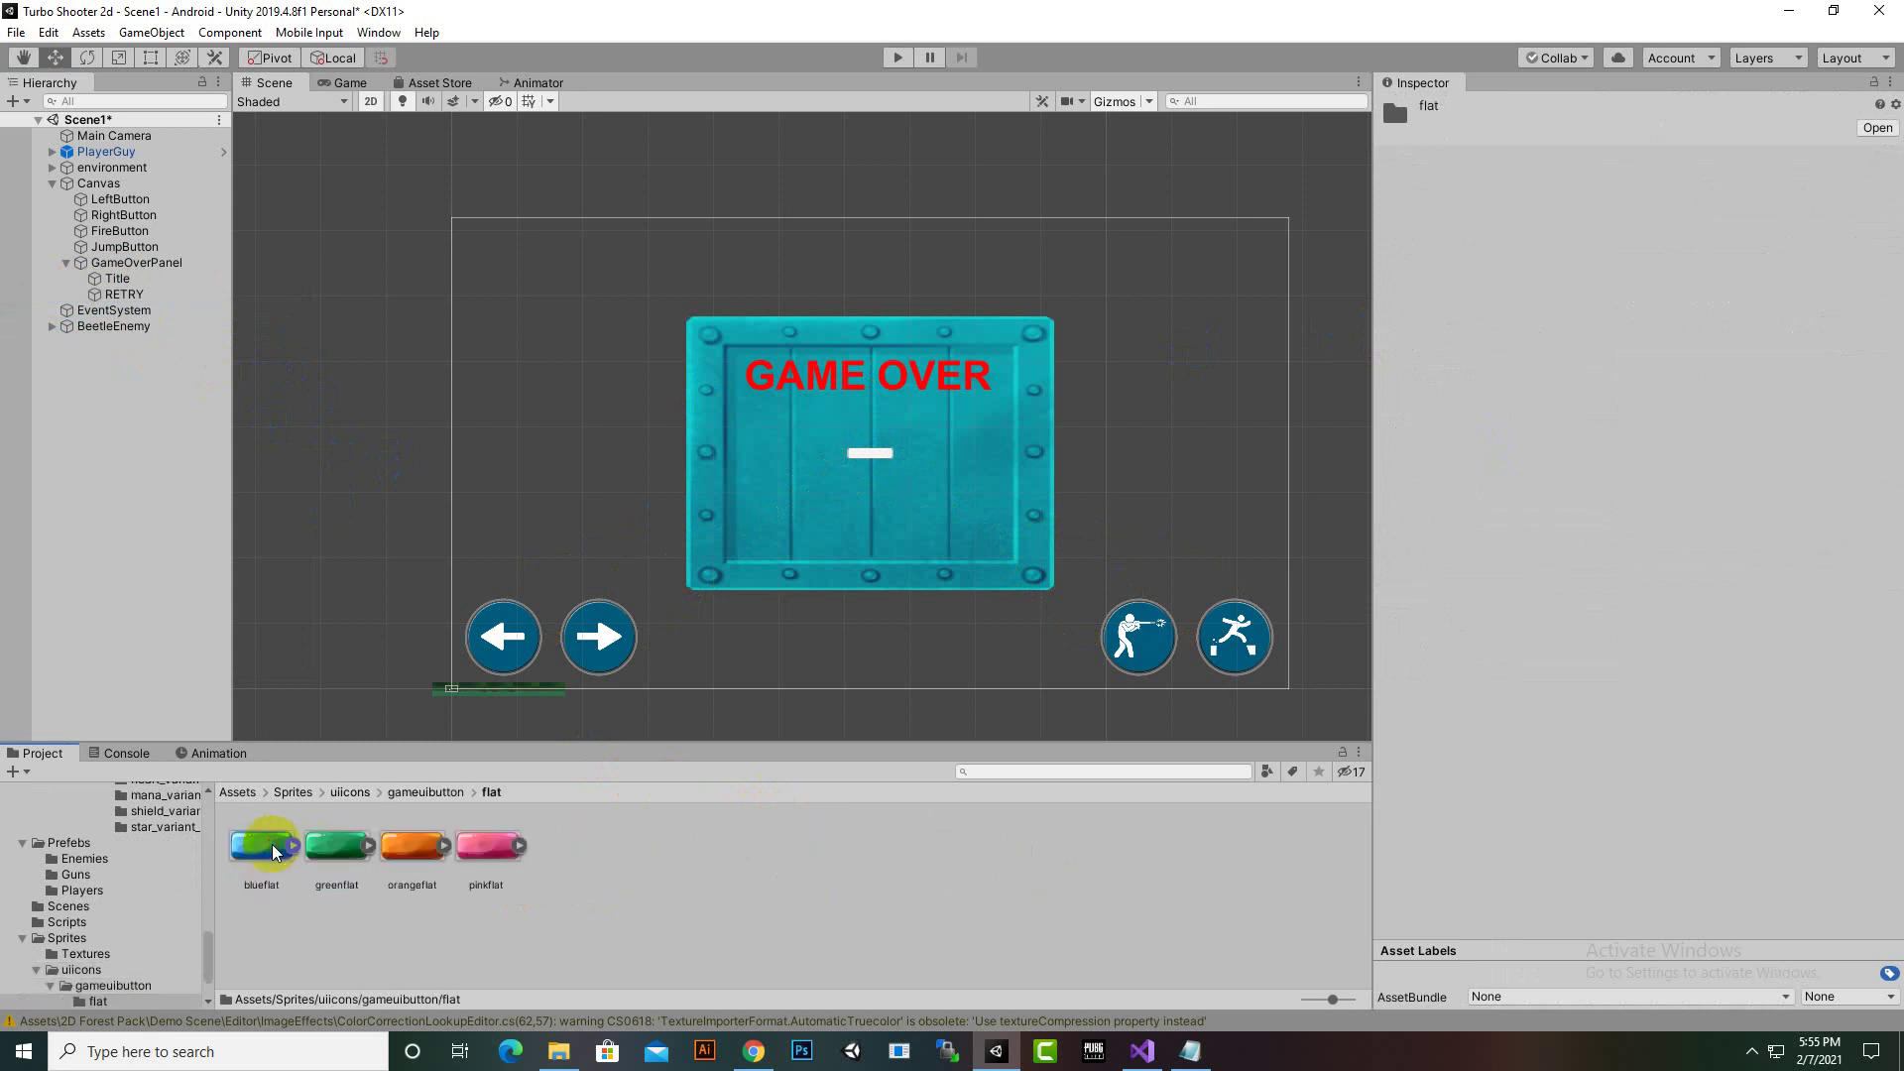
pyautogui.scroll(2, 1106, 573)
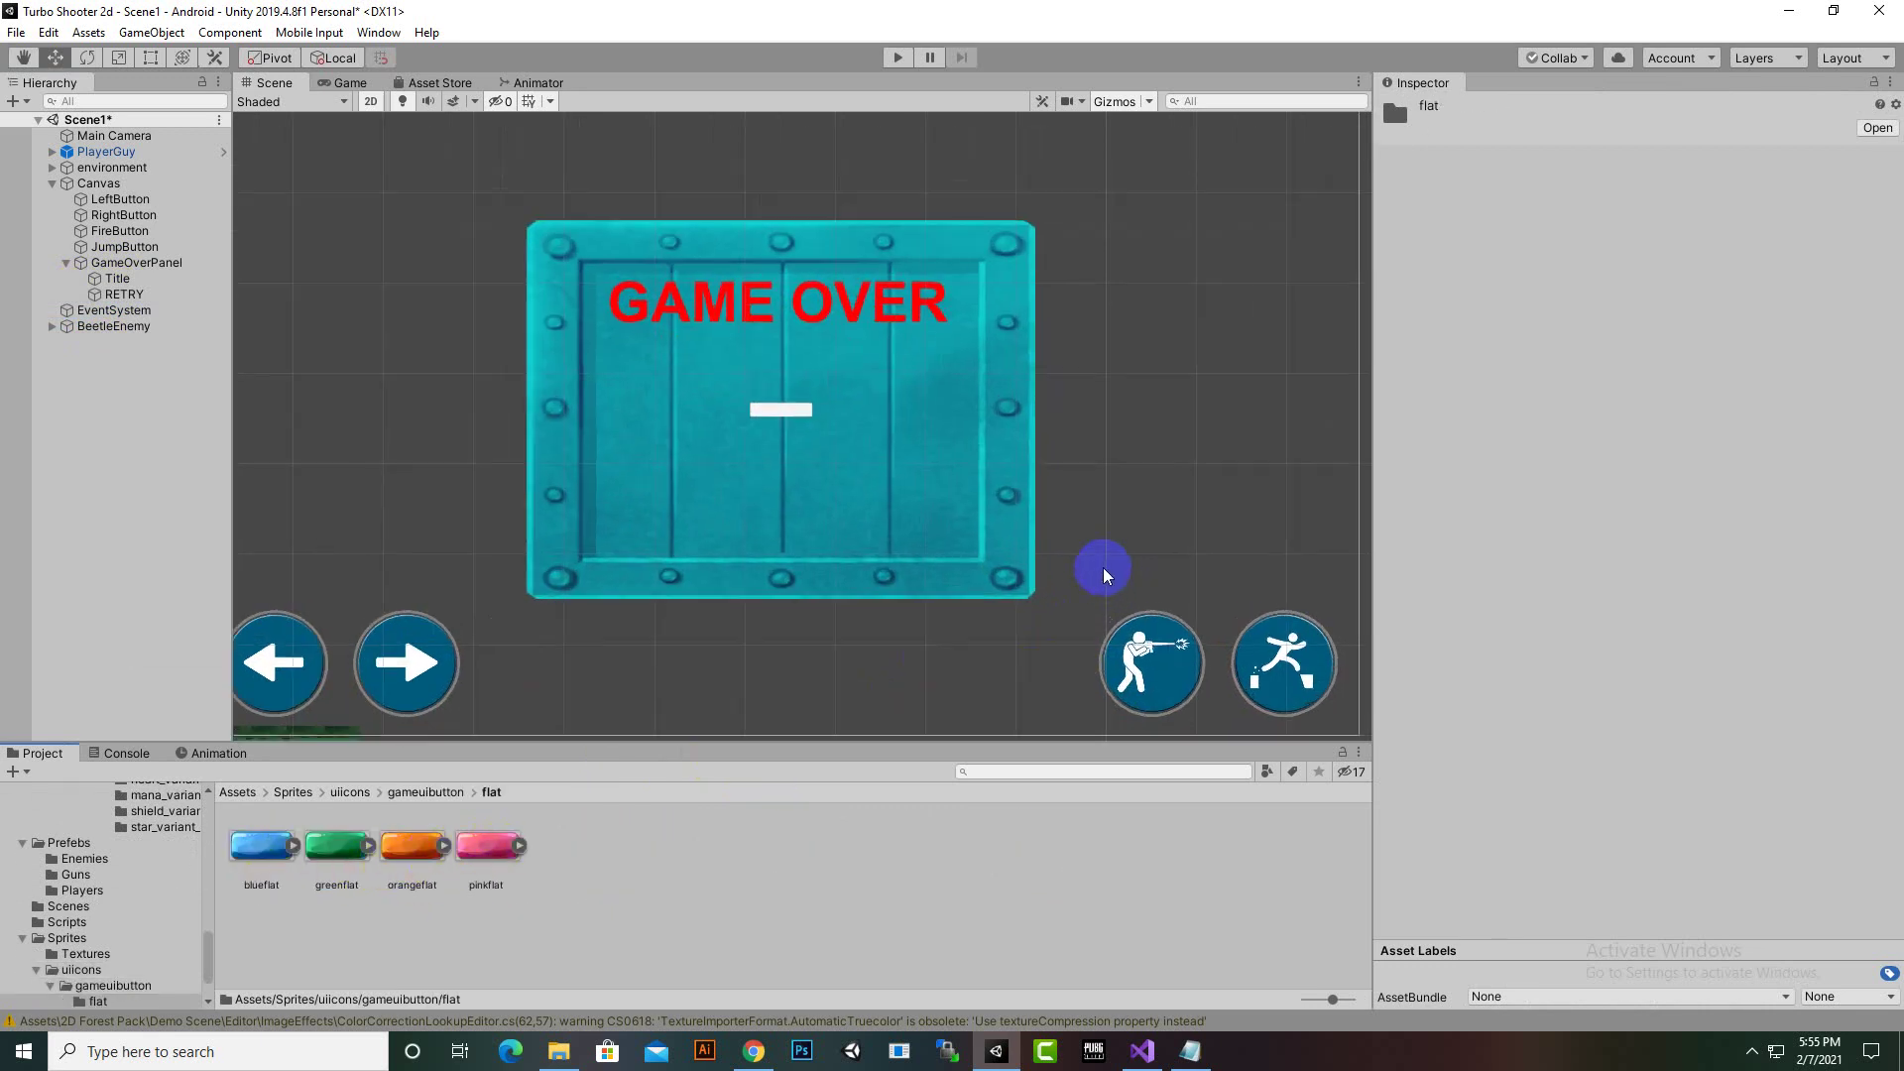
pyautogui.moveTo(702, 643); pyautogui.dragTo(796, 625, button='middle')
pyautogui.scroll(3, 798, 619)
pyautogui.scroll(-2, 801, 623)
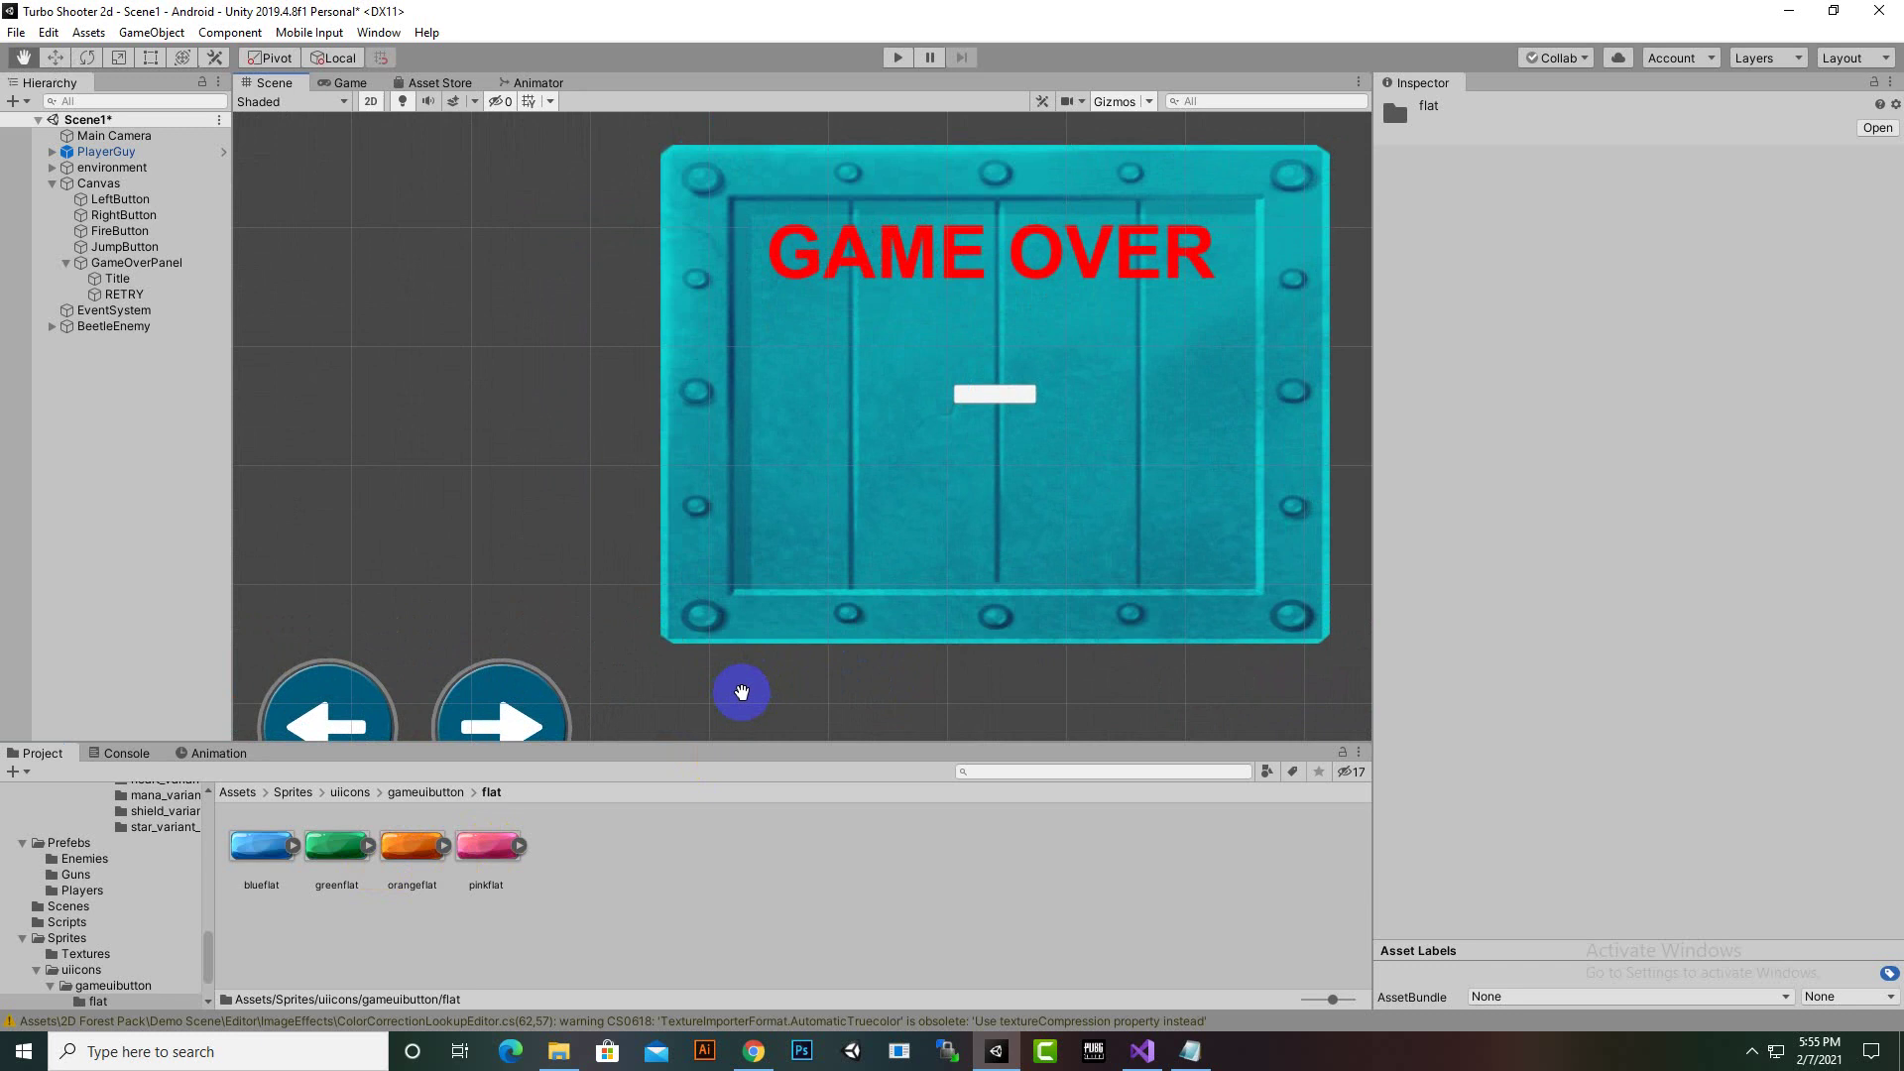
# Try the blueflat sprite as the RETRY button's source image, and replace it with greenflat
pyautogui.click(123, 295)
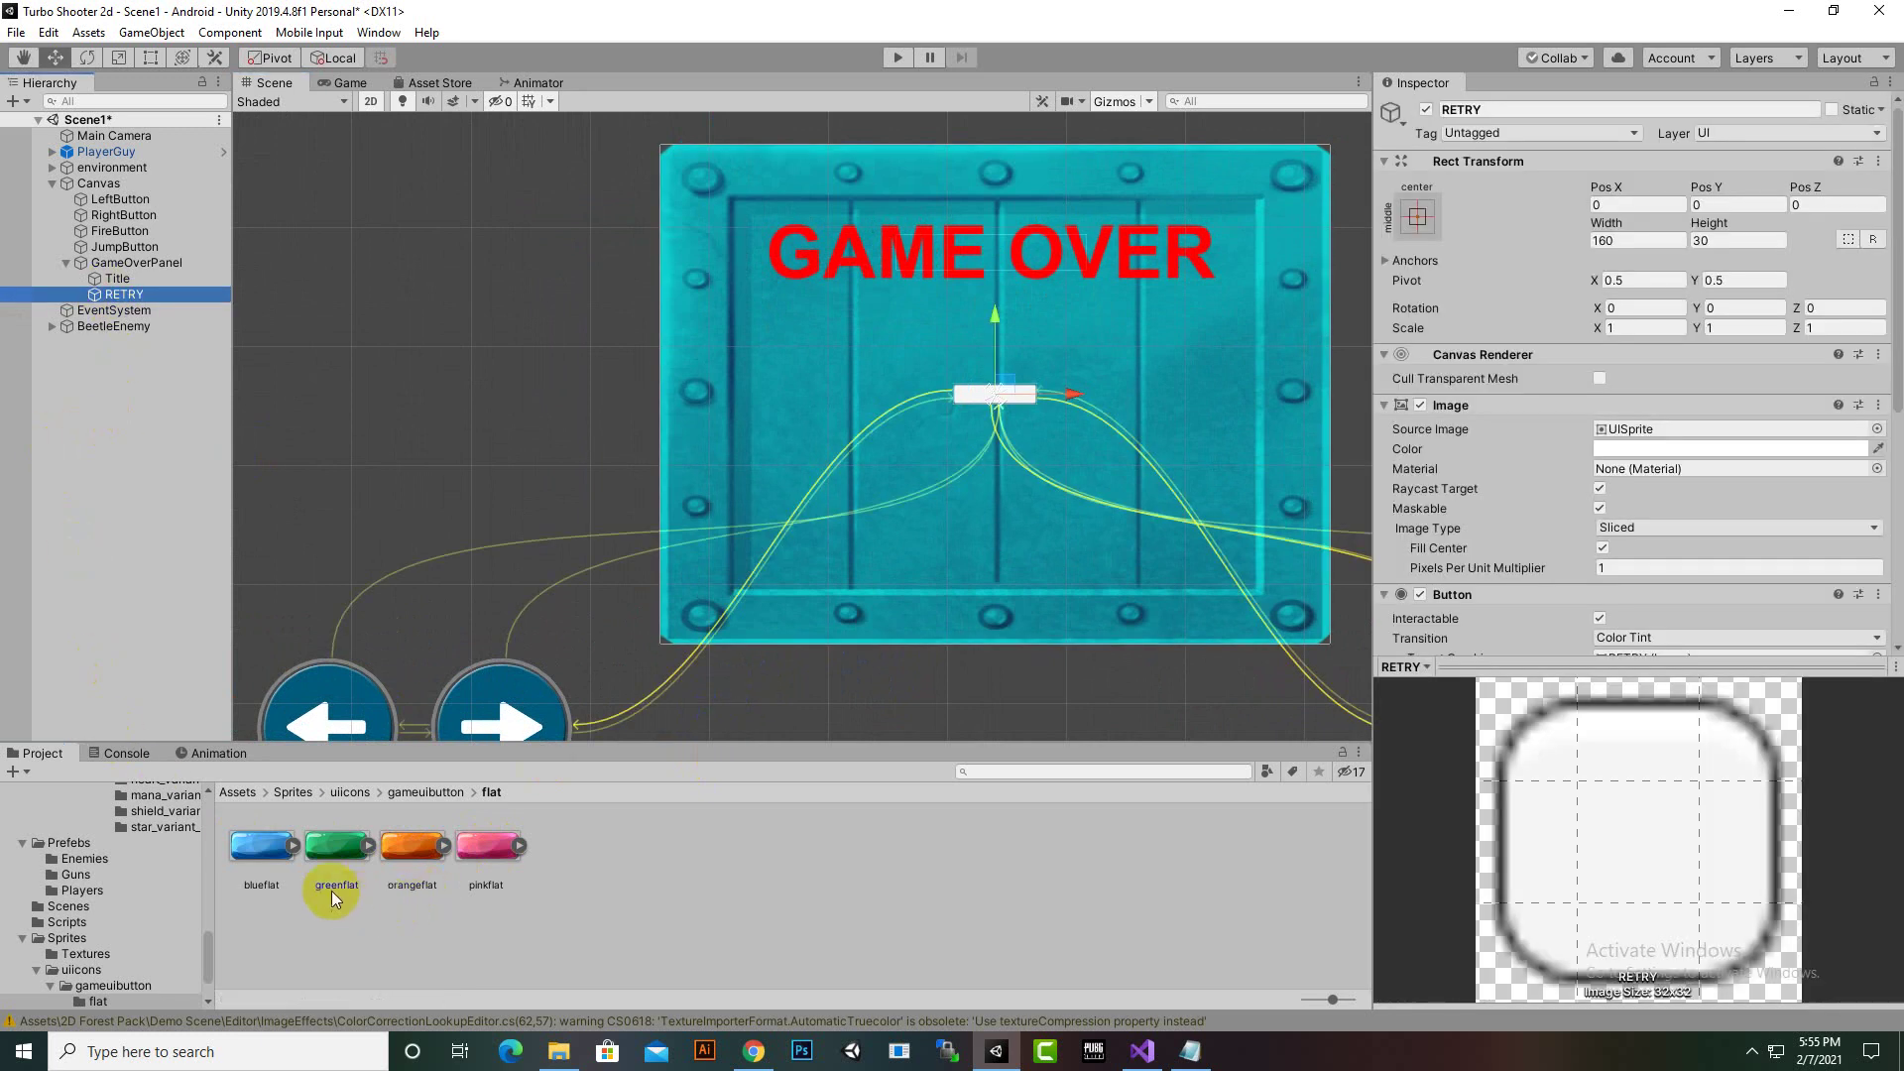
pyautogui.moveTo(261, 851); pyautogui.dragTo(1666, 439)
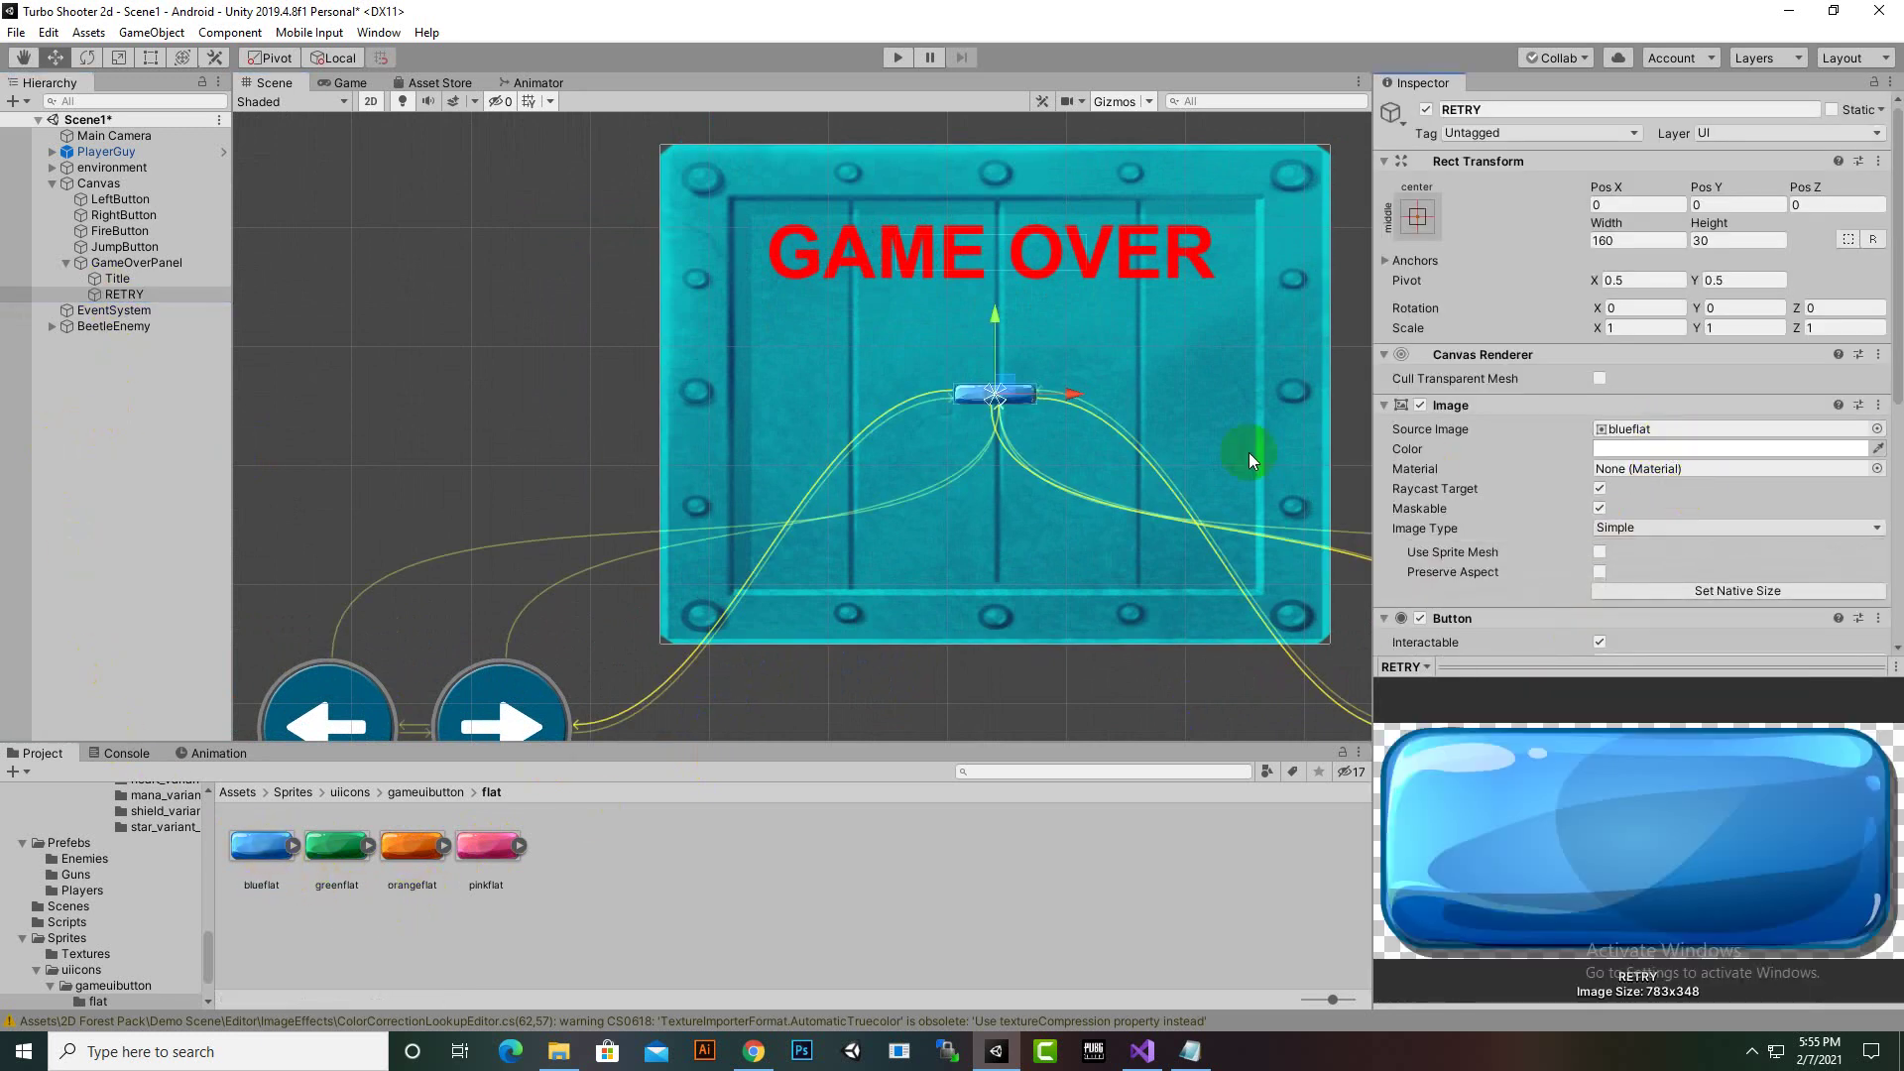
pyautogui.scroll(2, 1146, 421)
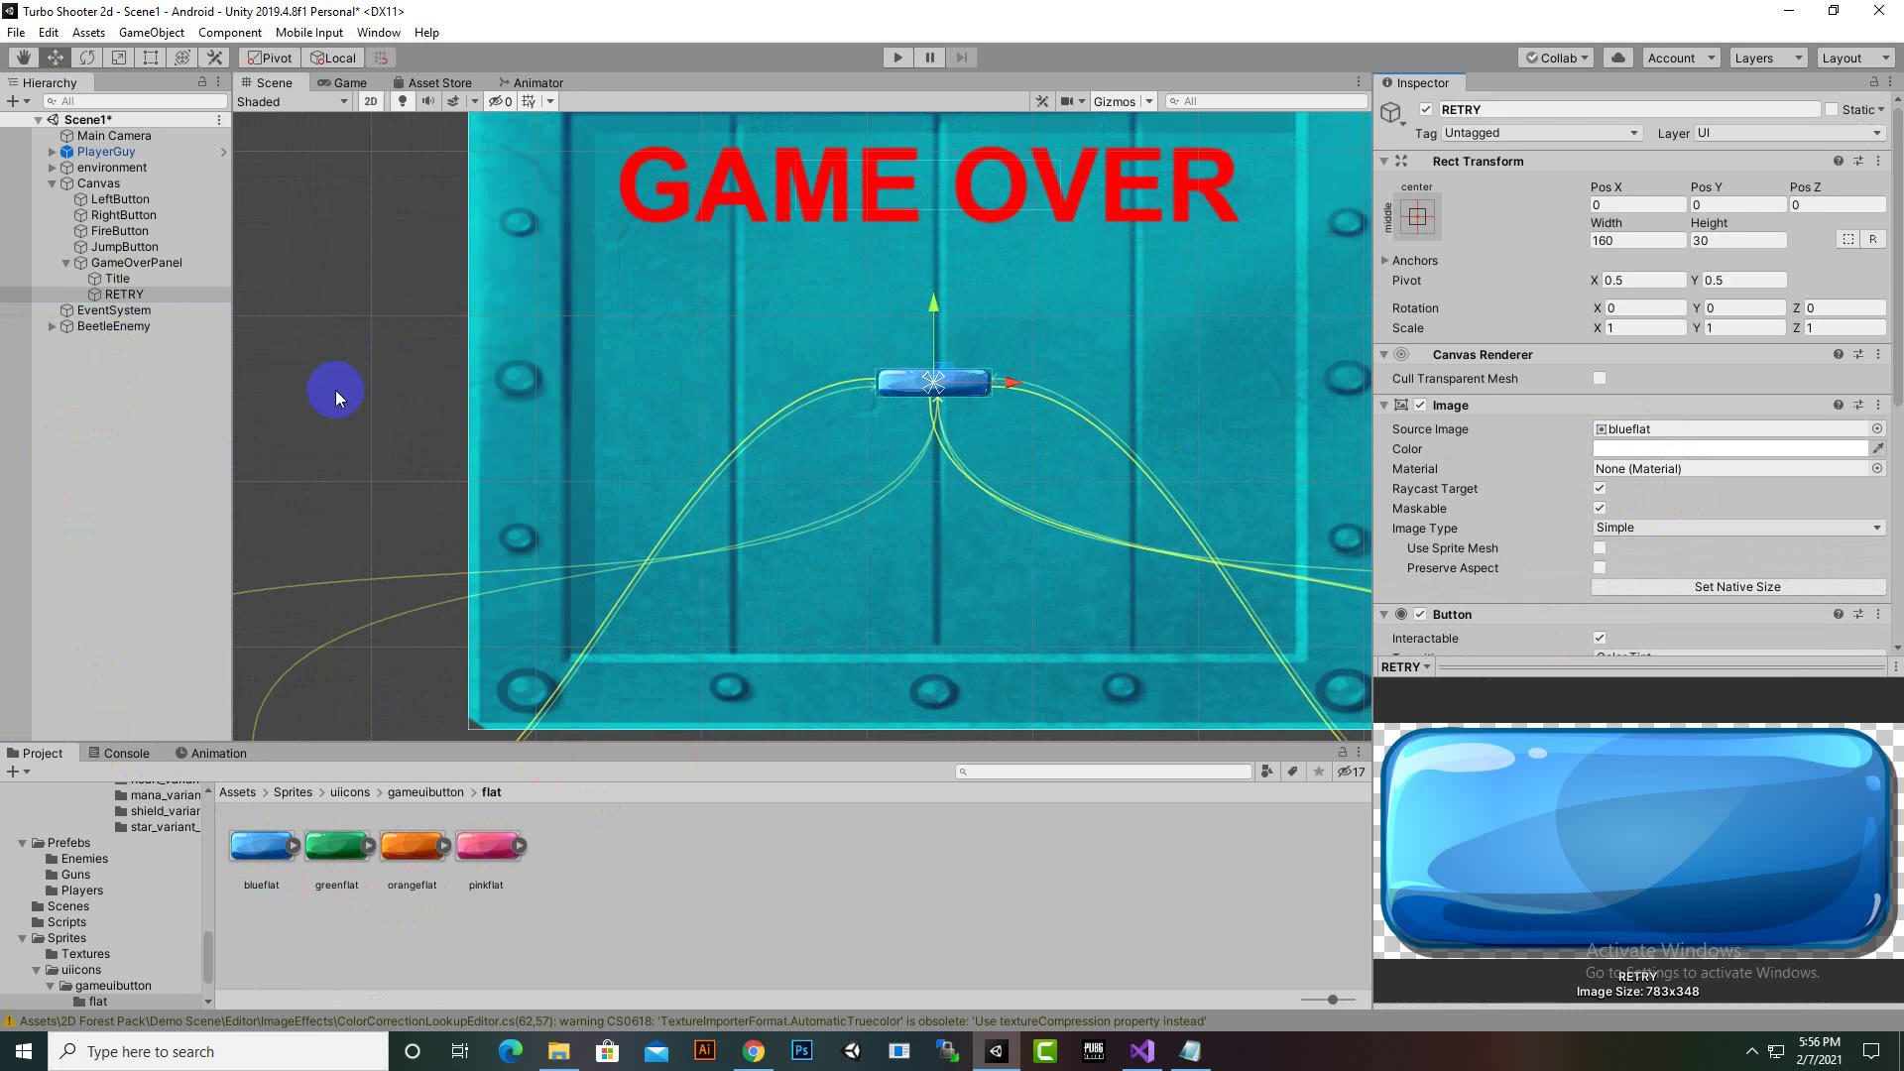
pyautogui.moveTo(328, 881); pyautogui.dragTo(1639, 436)
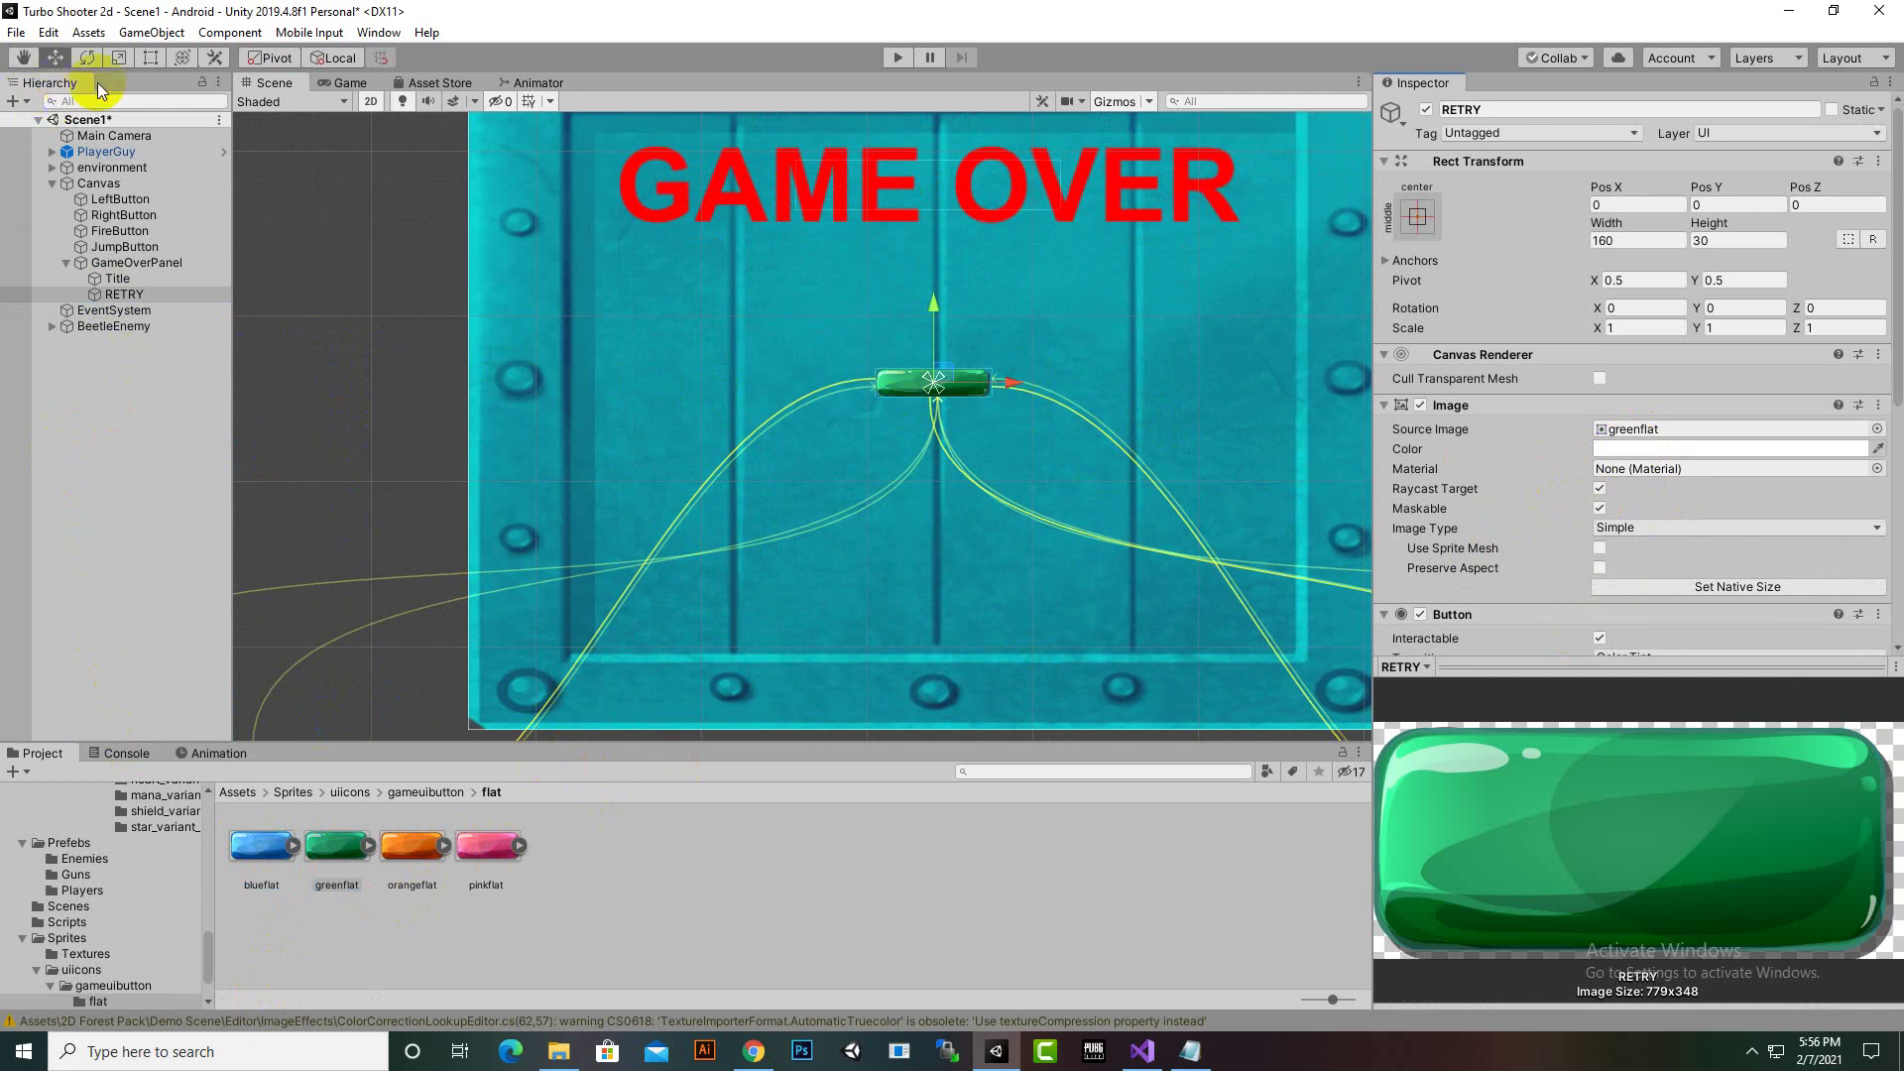
# Scale the RETRY button up uniformly to about 3.2 on all axes
pyautogui.click(118, 57)
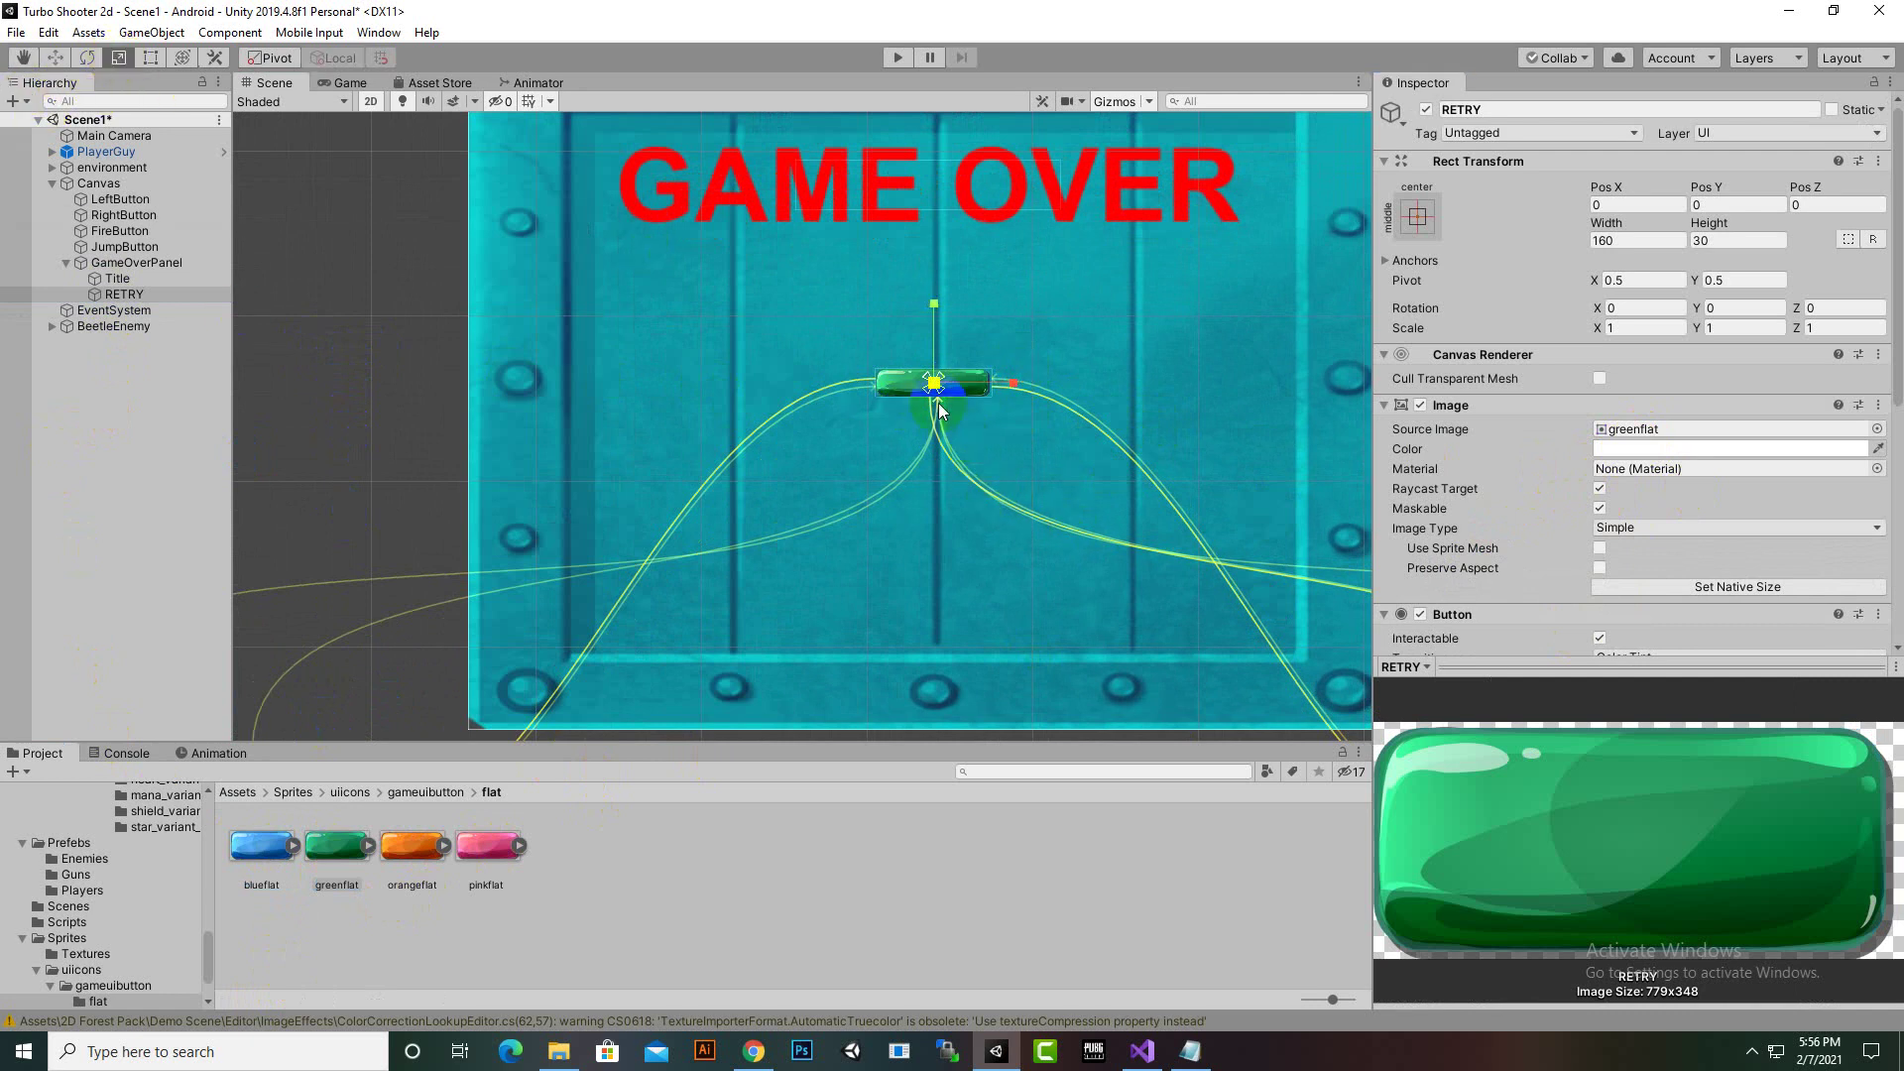
pyautogui.moveTo(941, 411); pyautogui.dragTo(1073, 362)
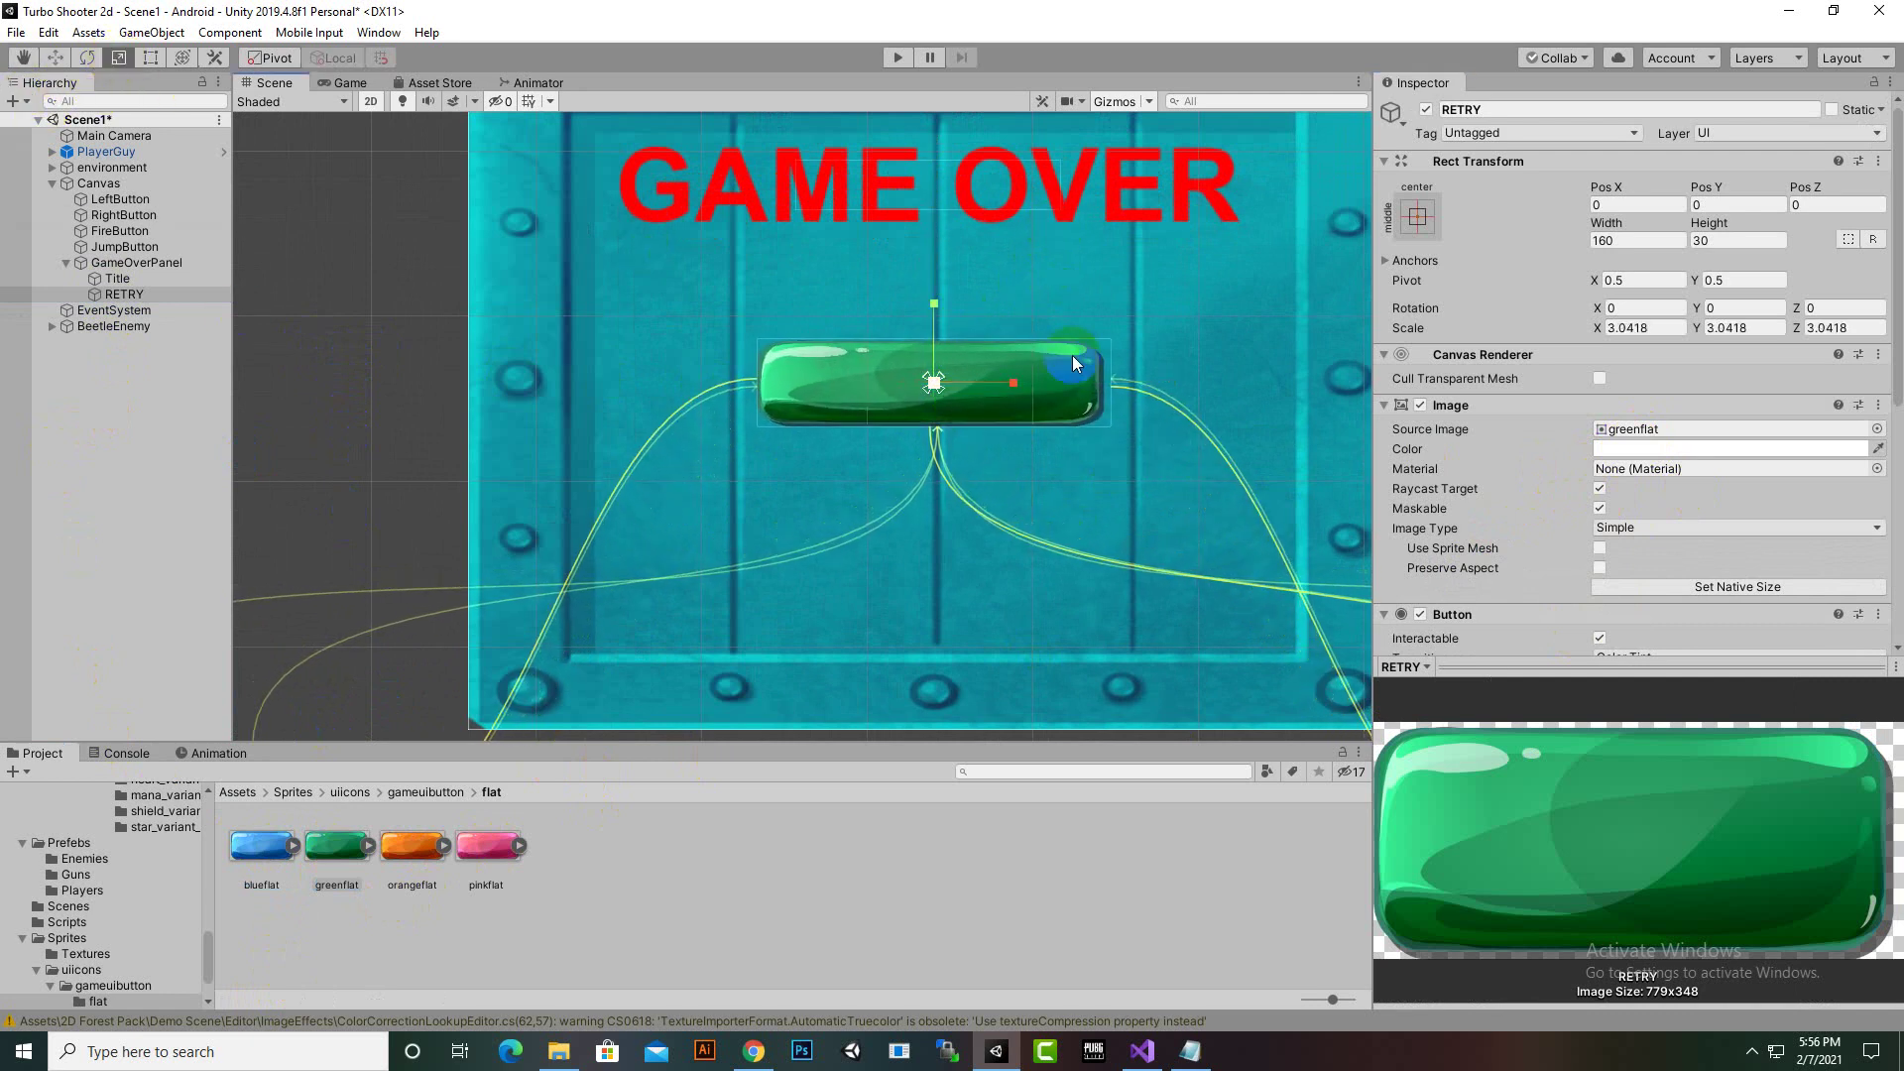
pyautogui.scroll(-2, 1066, 387)
pyautogui.moveTo(1020, 476); pyautogui.dragTo(1047, 545, button='middle')
pyautogui.moveTo(1008, 483); pyautogui.dragTo(1024, 474)
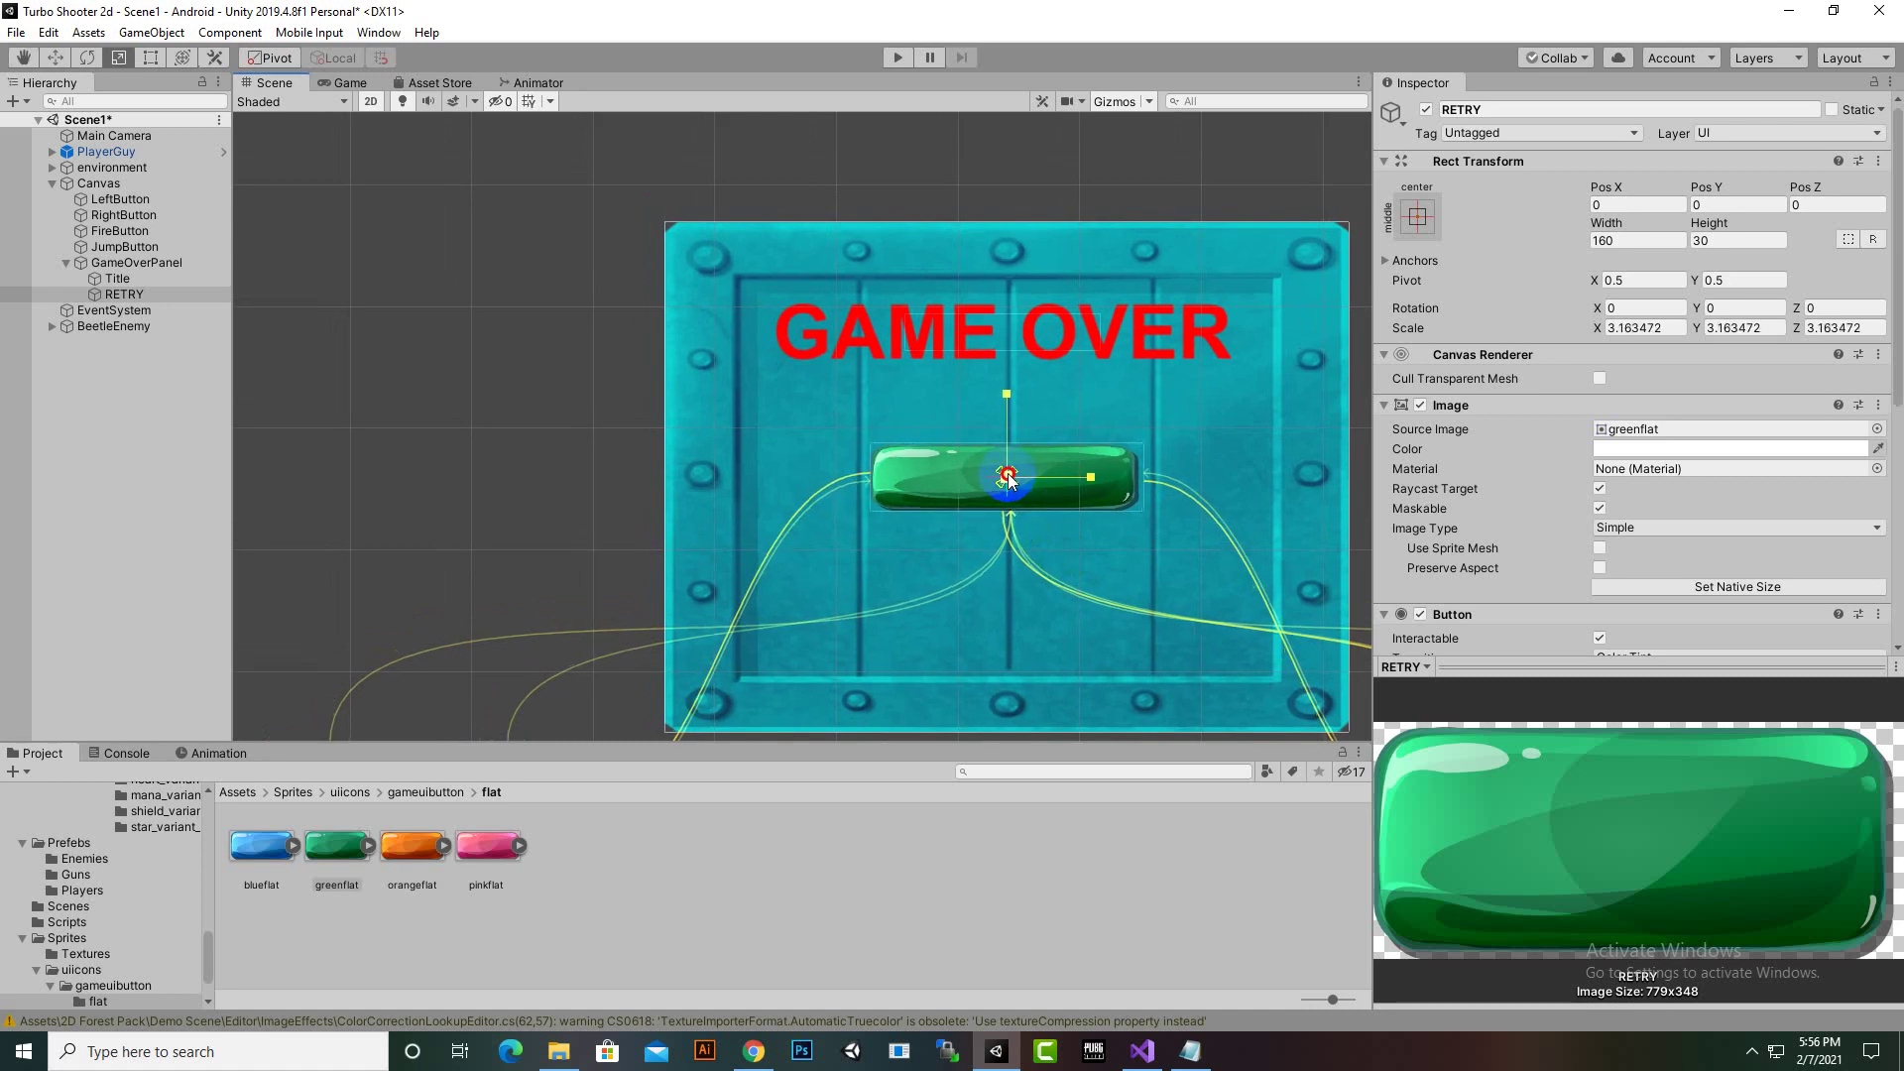
# Move the RETRY button below the title, to about Pos X 6 and Pos Y 28
pyautogui.click(56, 58)
pyautogui.scroll(1, 1103, 389)
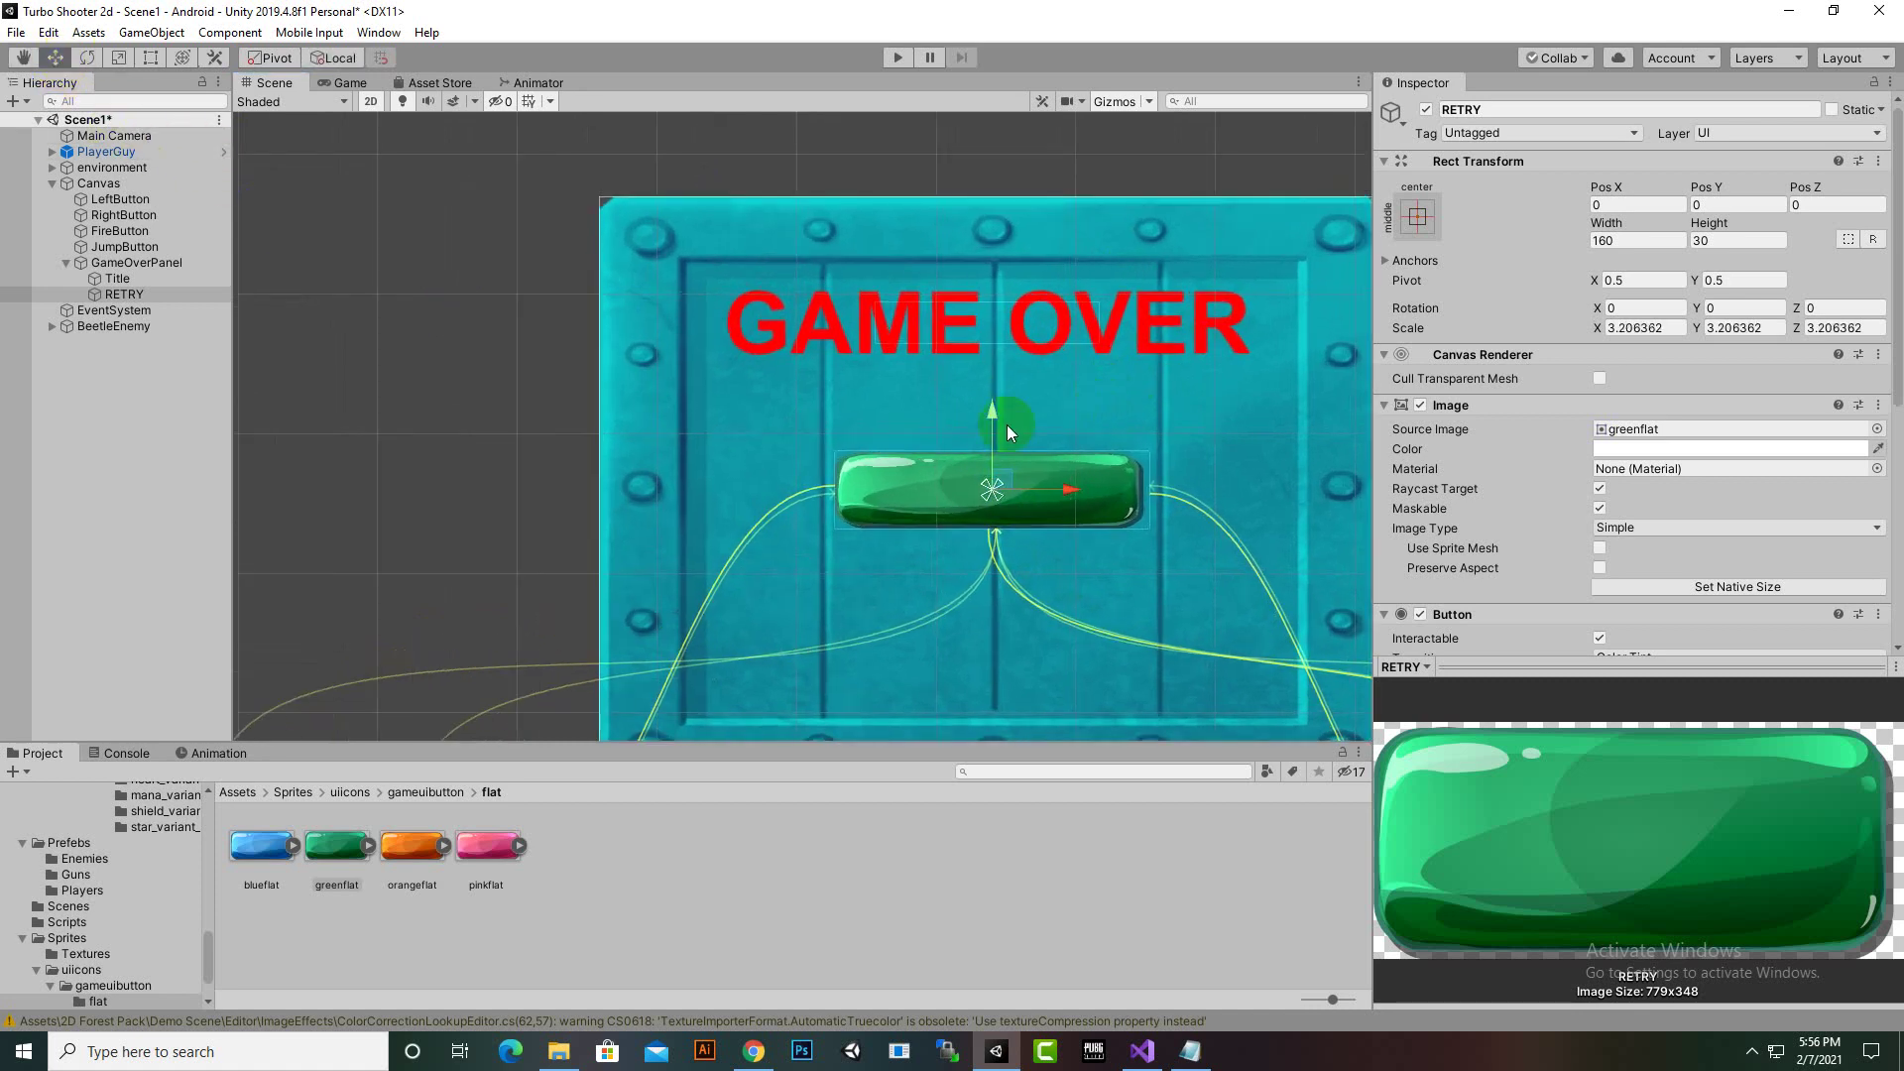
pyautogui.moveTo(999, 408); pyautogui.dragTo(987, 390)
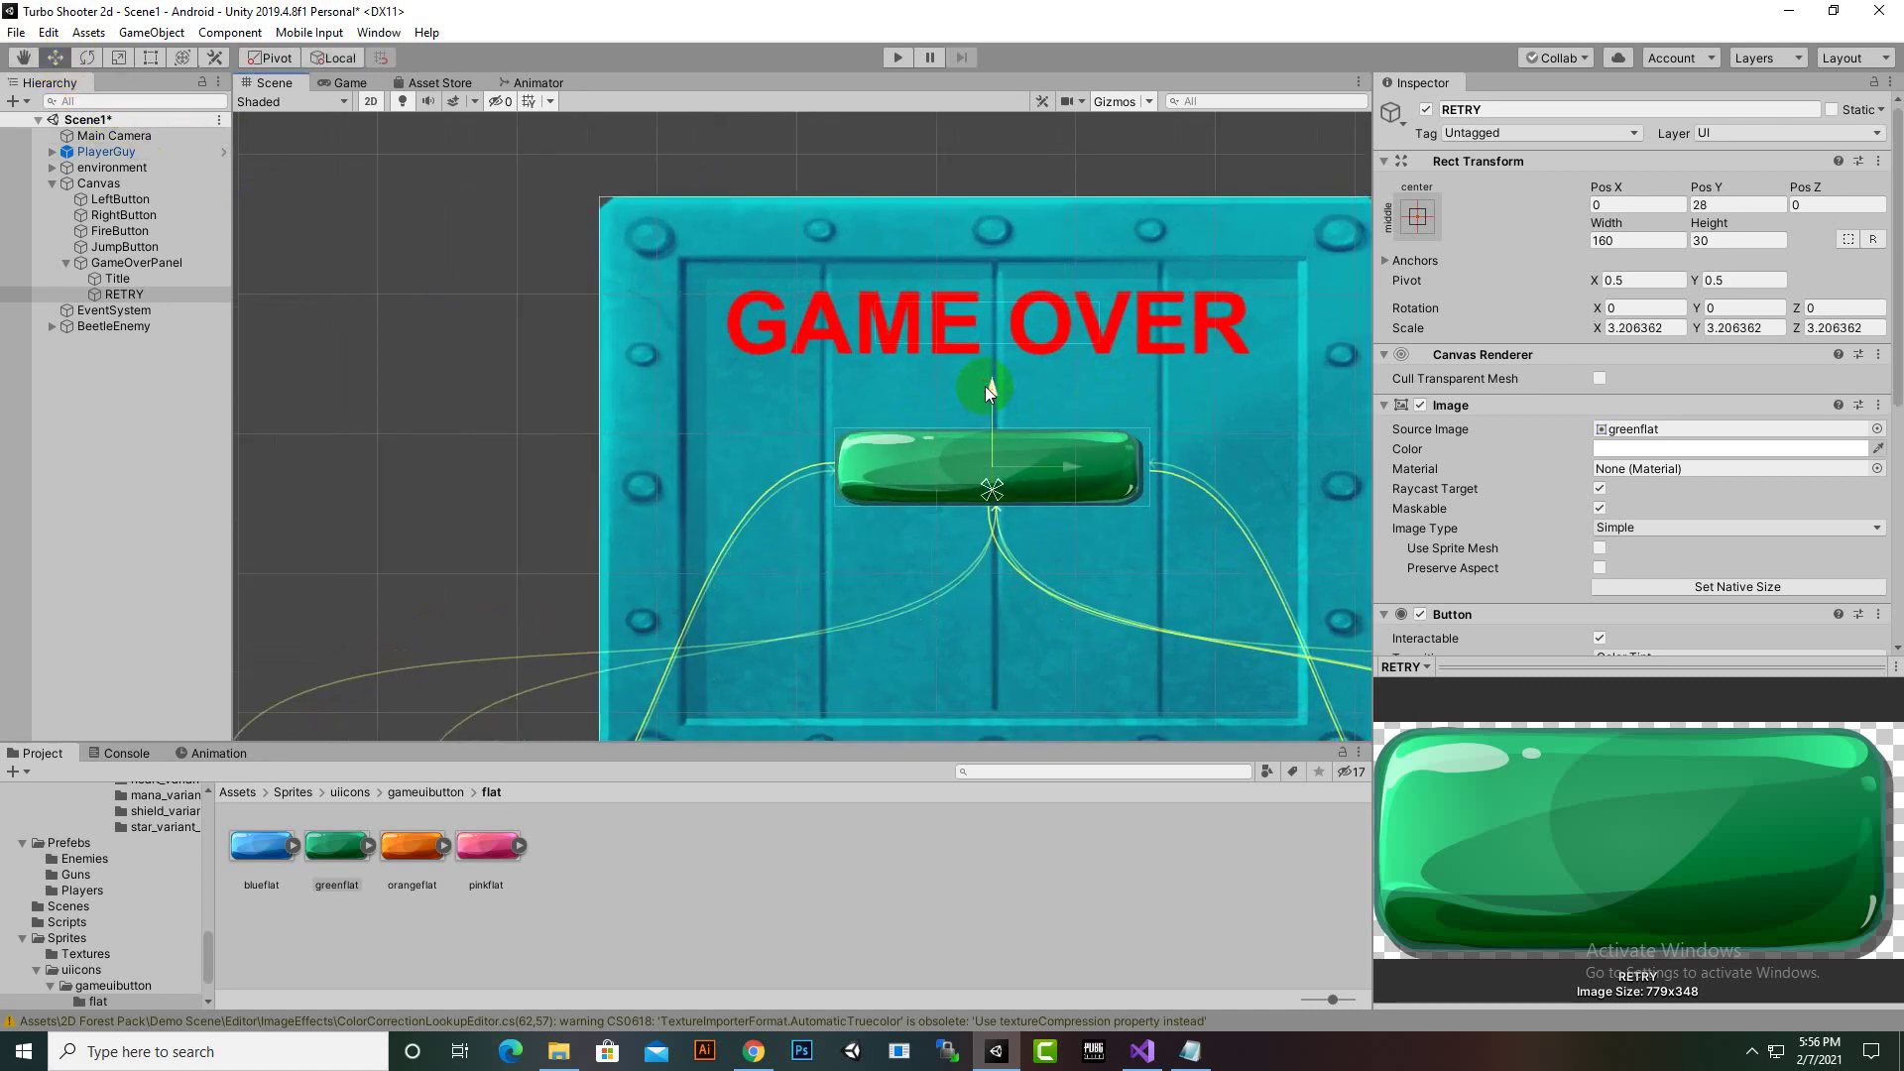
pyautogui.moveTo(1075, 468); pyautogui.dragTo(1079, 468)
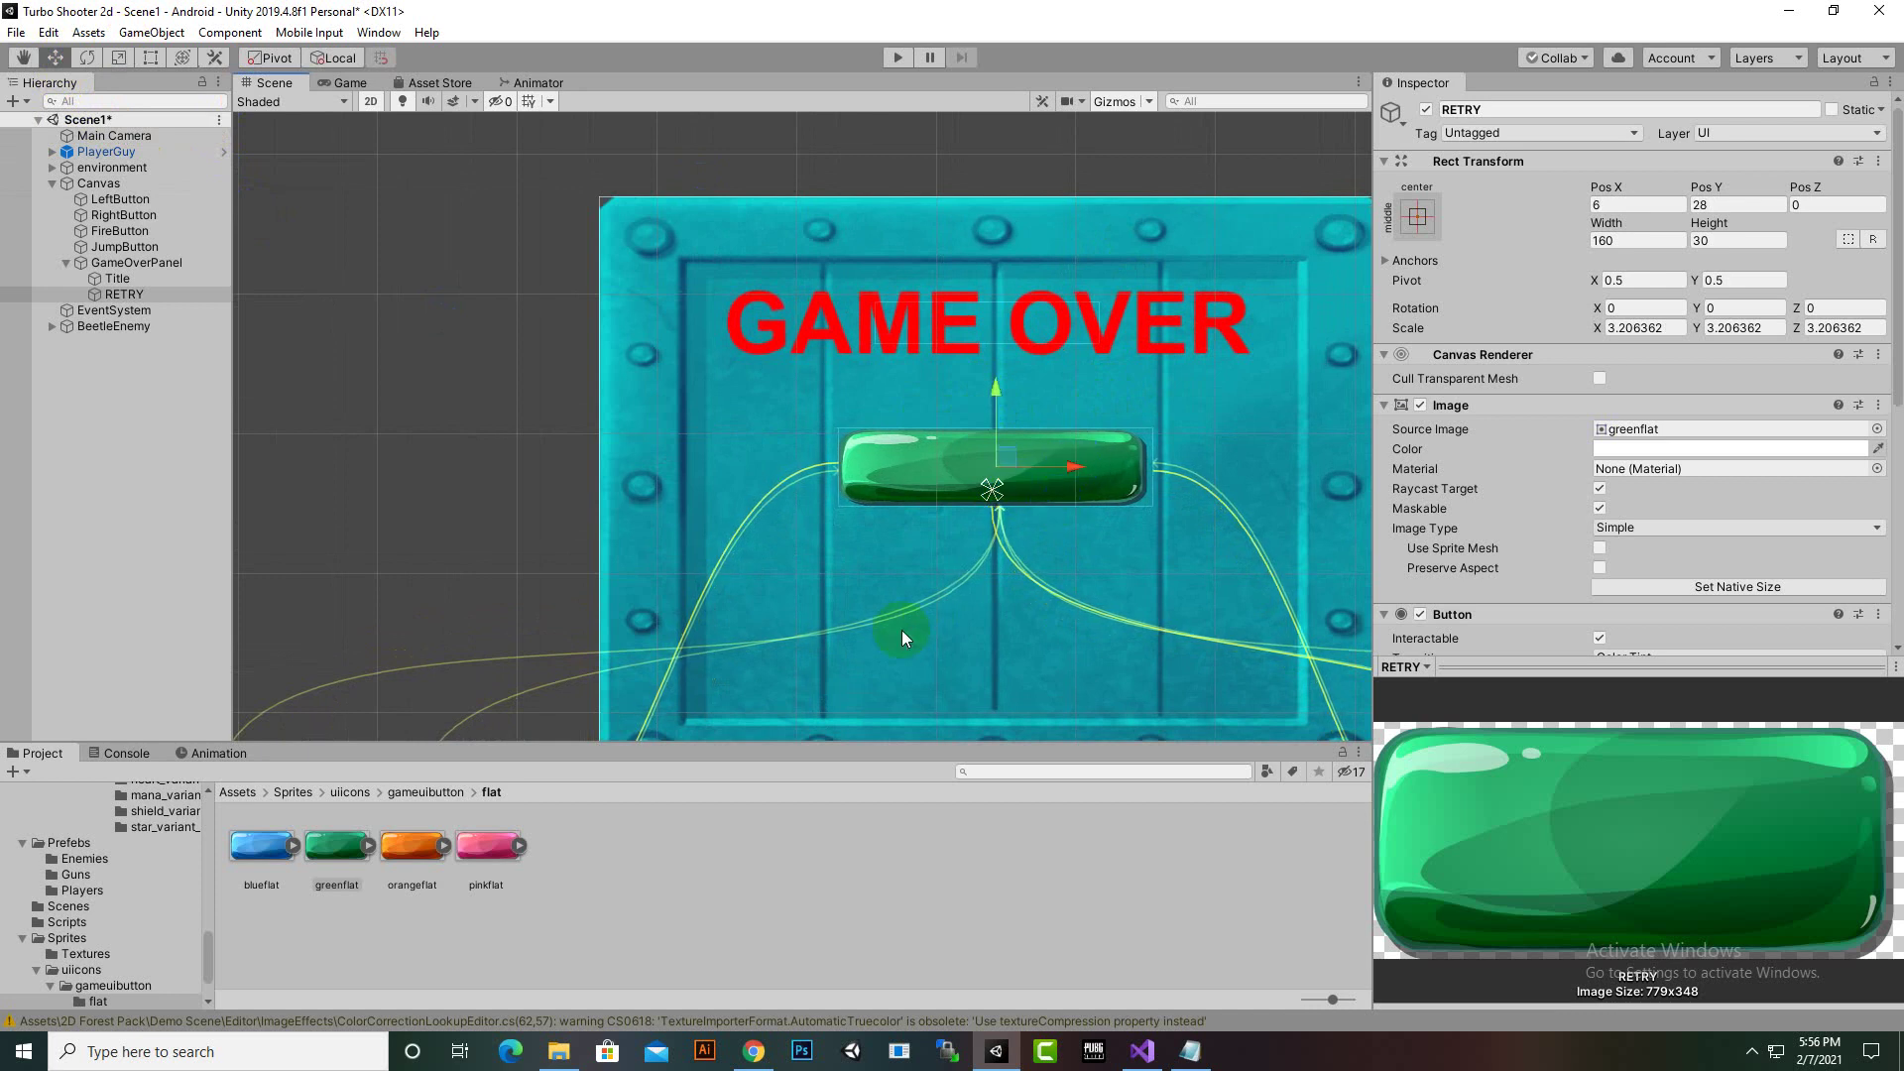
pyautogui.scroll(-2, 794, 377)
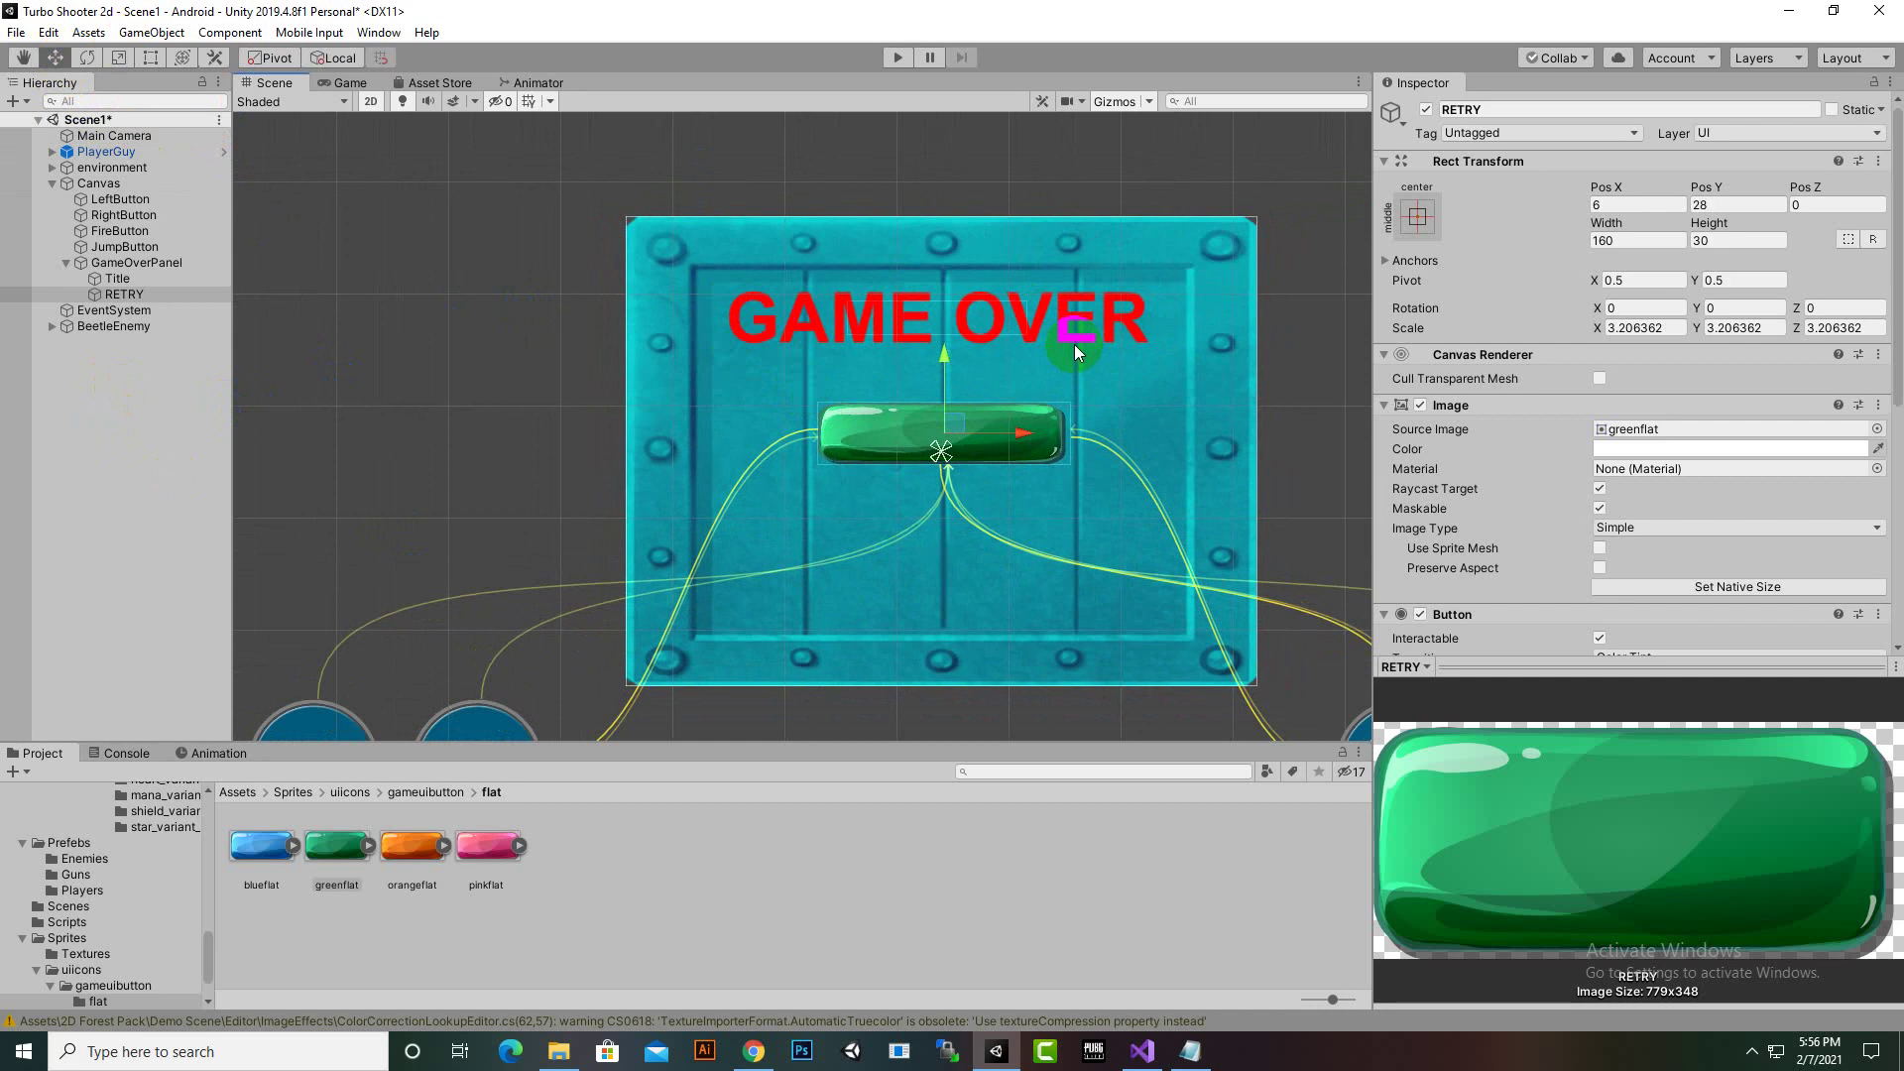
pyautogui.scroll(-1, 997, 415)
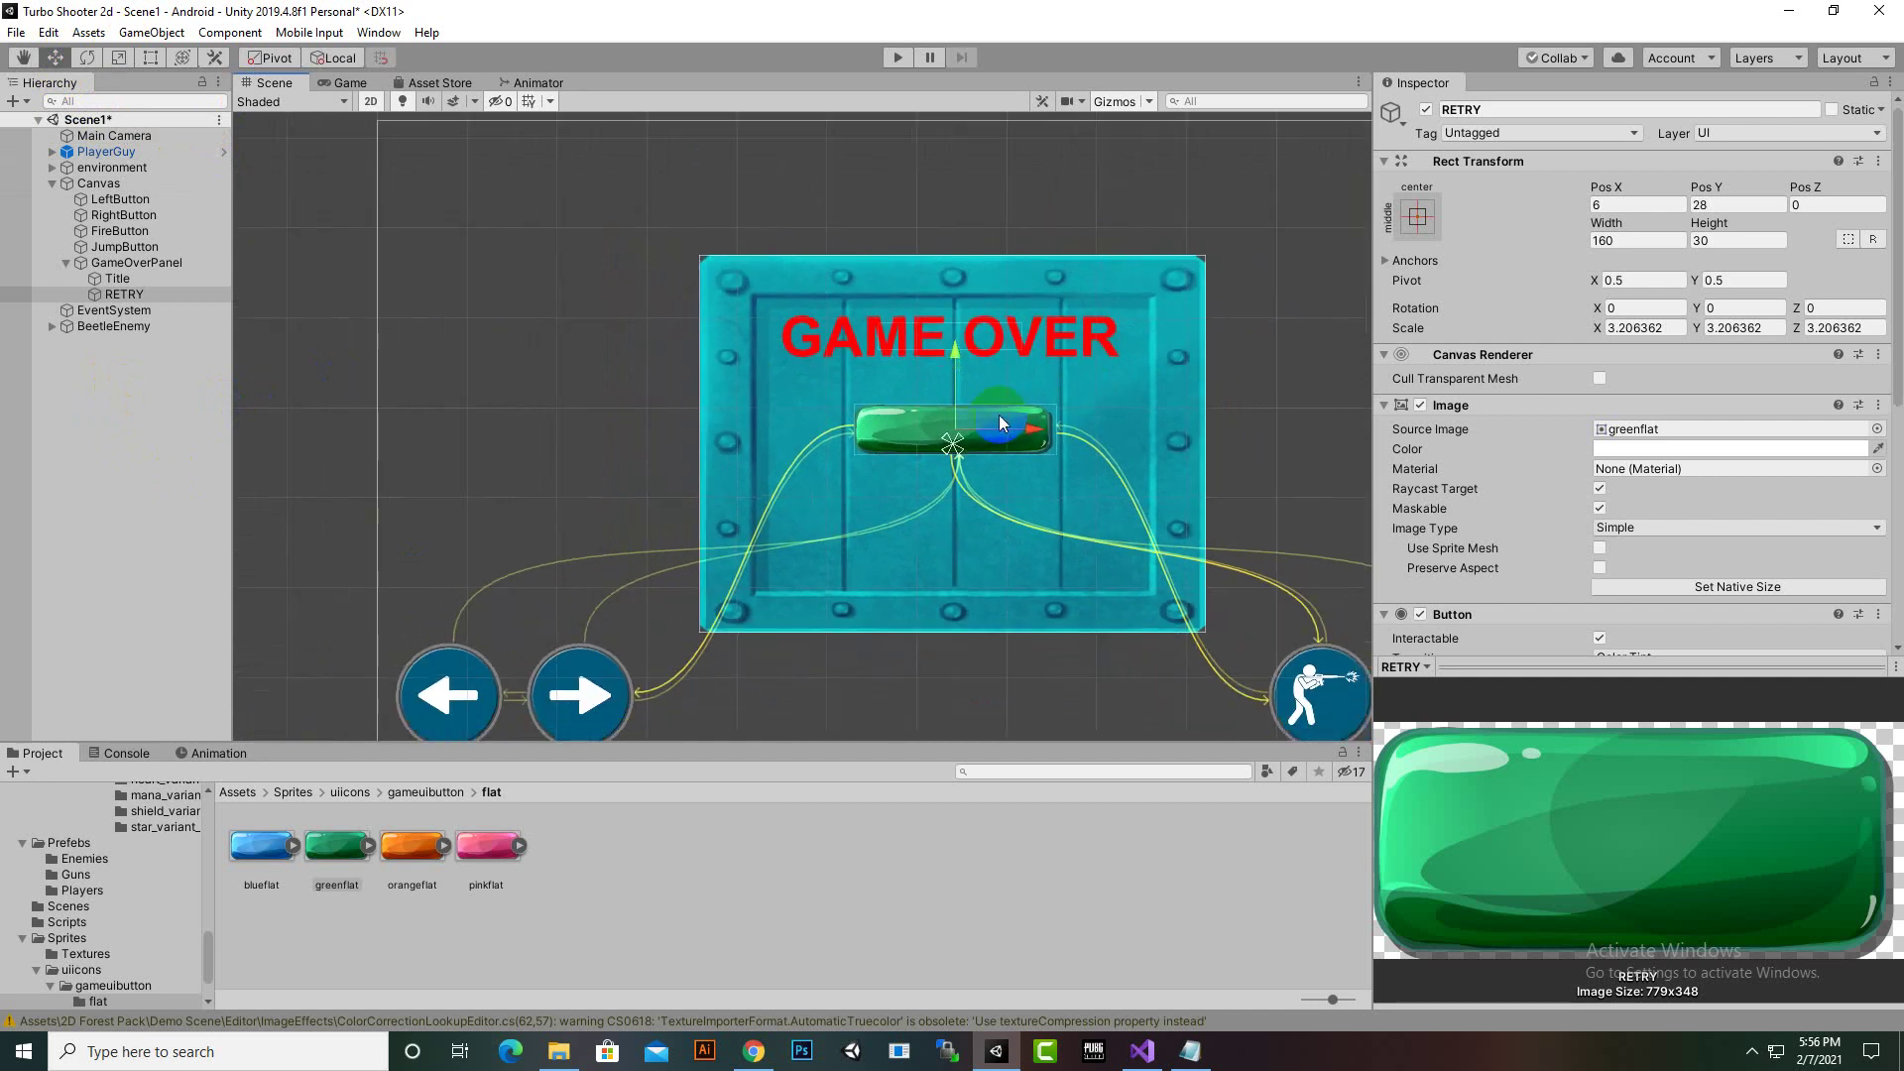
# Add a UI Text object to the Canvas and make it a child of the RETRY button
pyautogui.scroll(2, 998, 414)
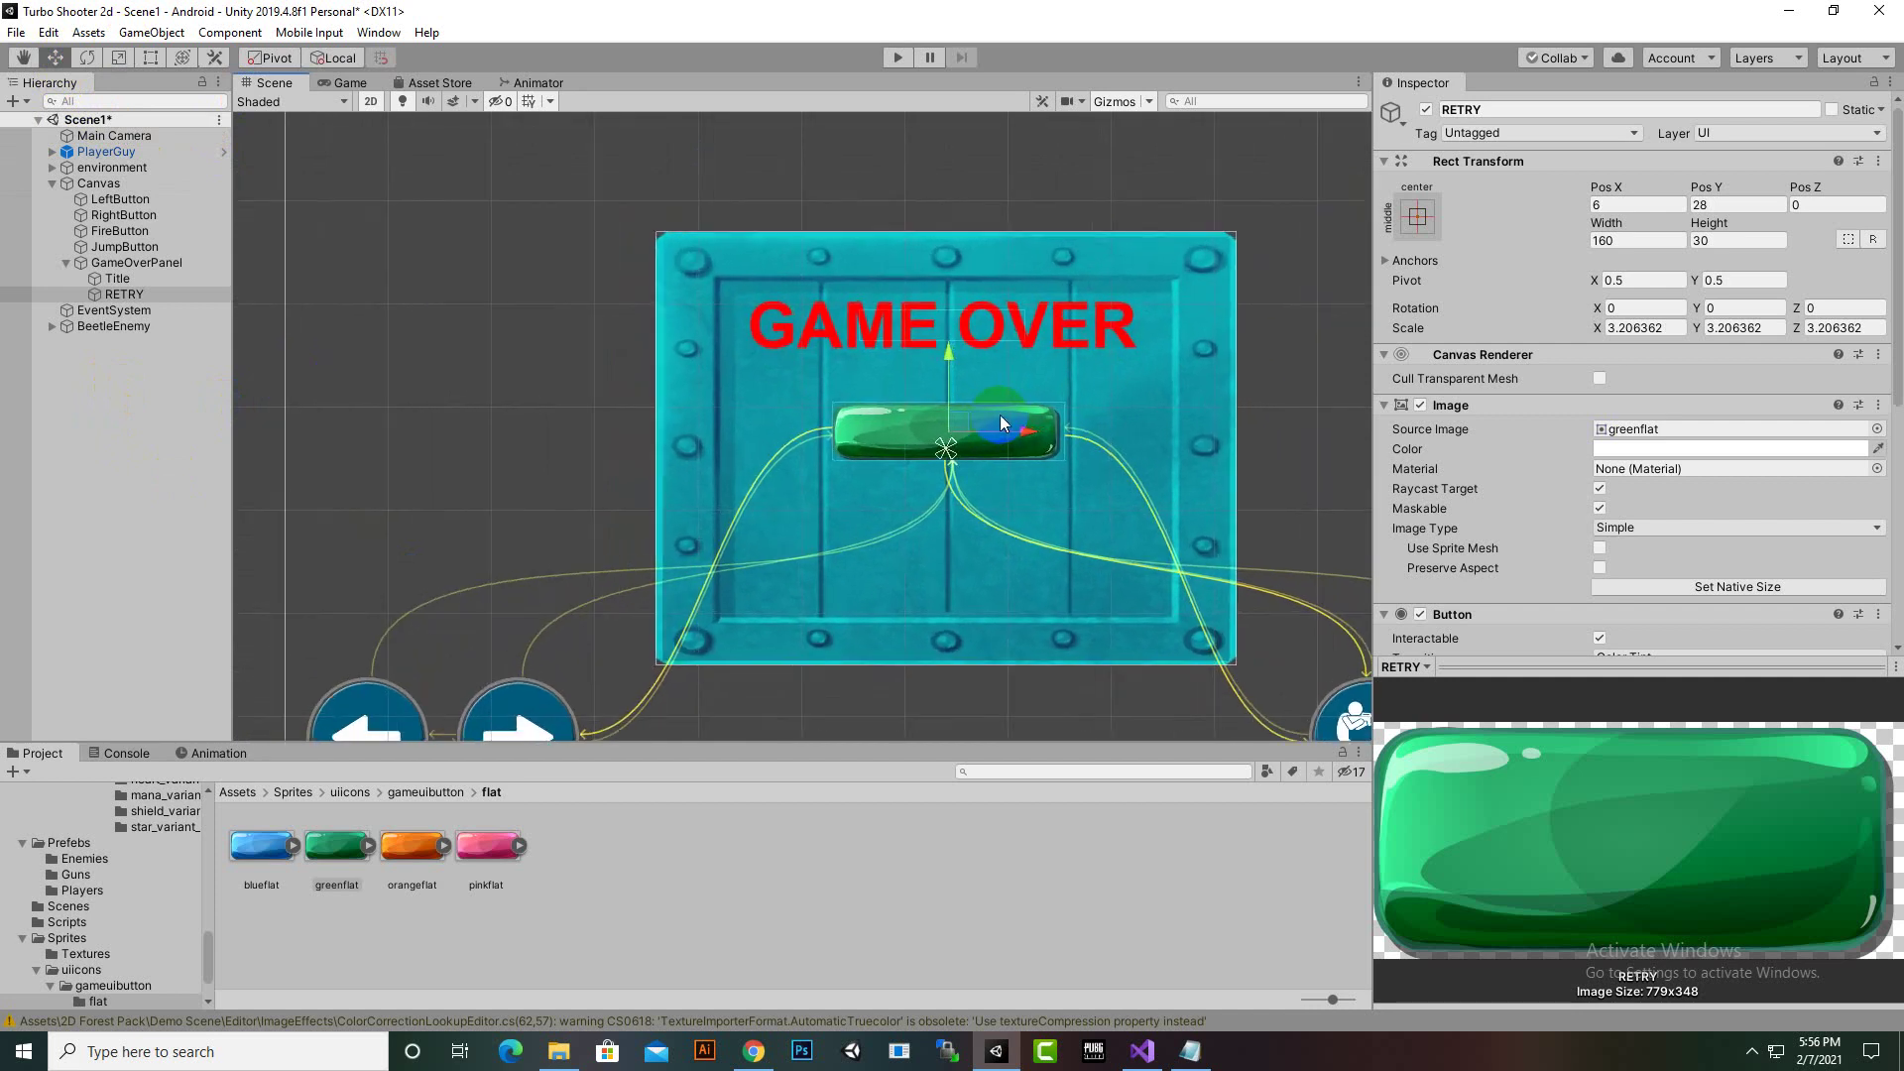
pyautogui.rightClick(128, 294)
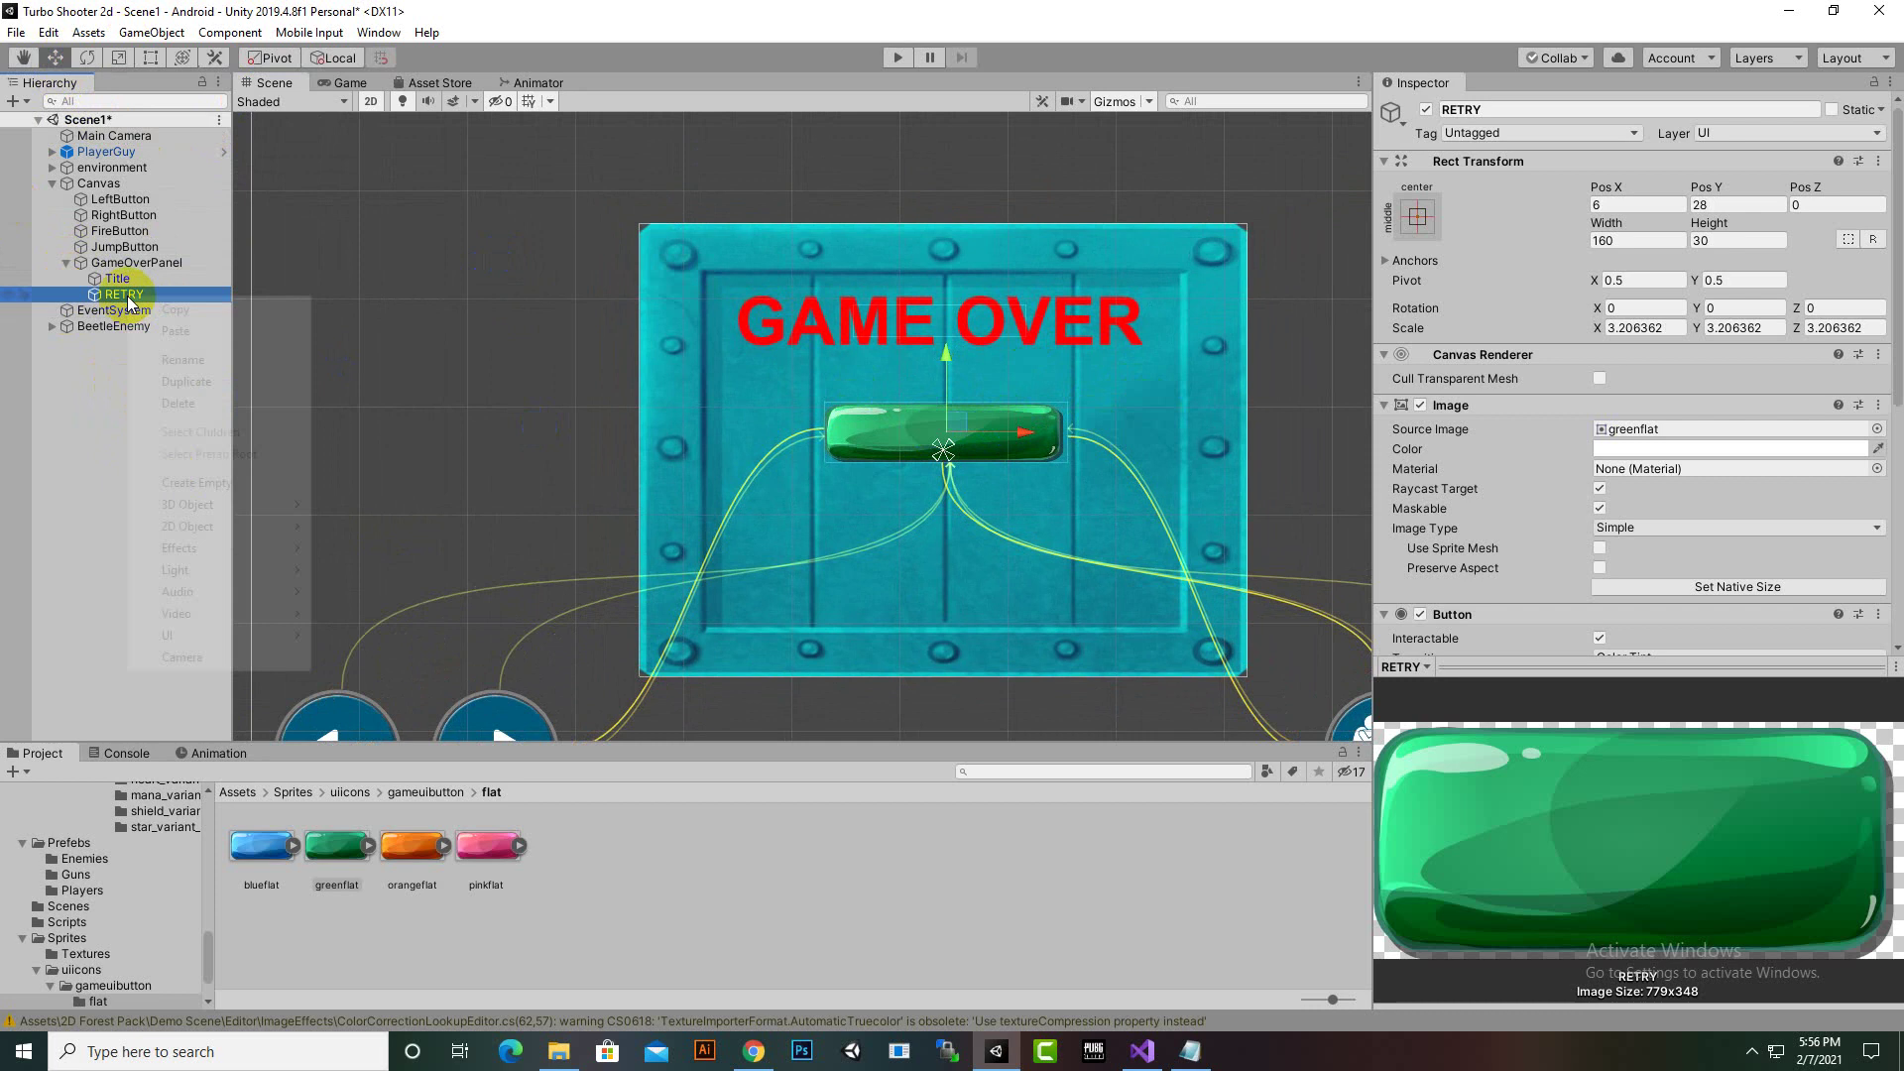
pyautogui.click(18, 463)
pyautogui.rightClick(99, 183)
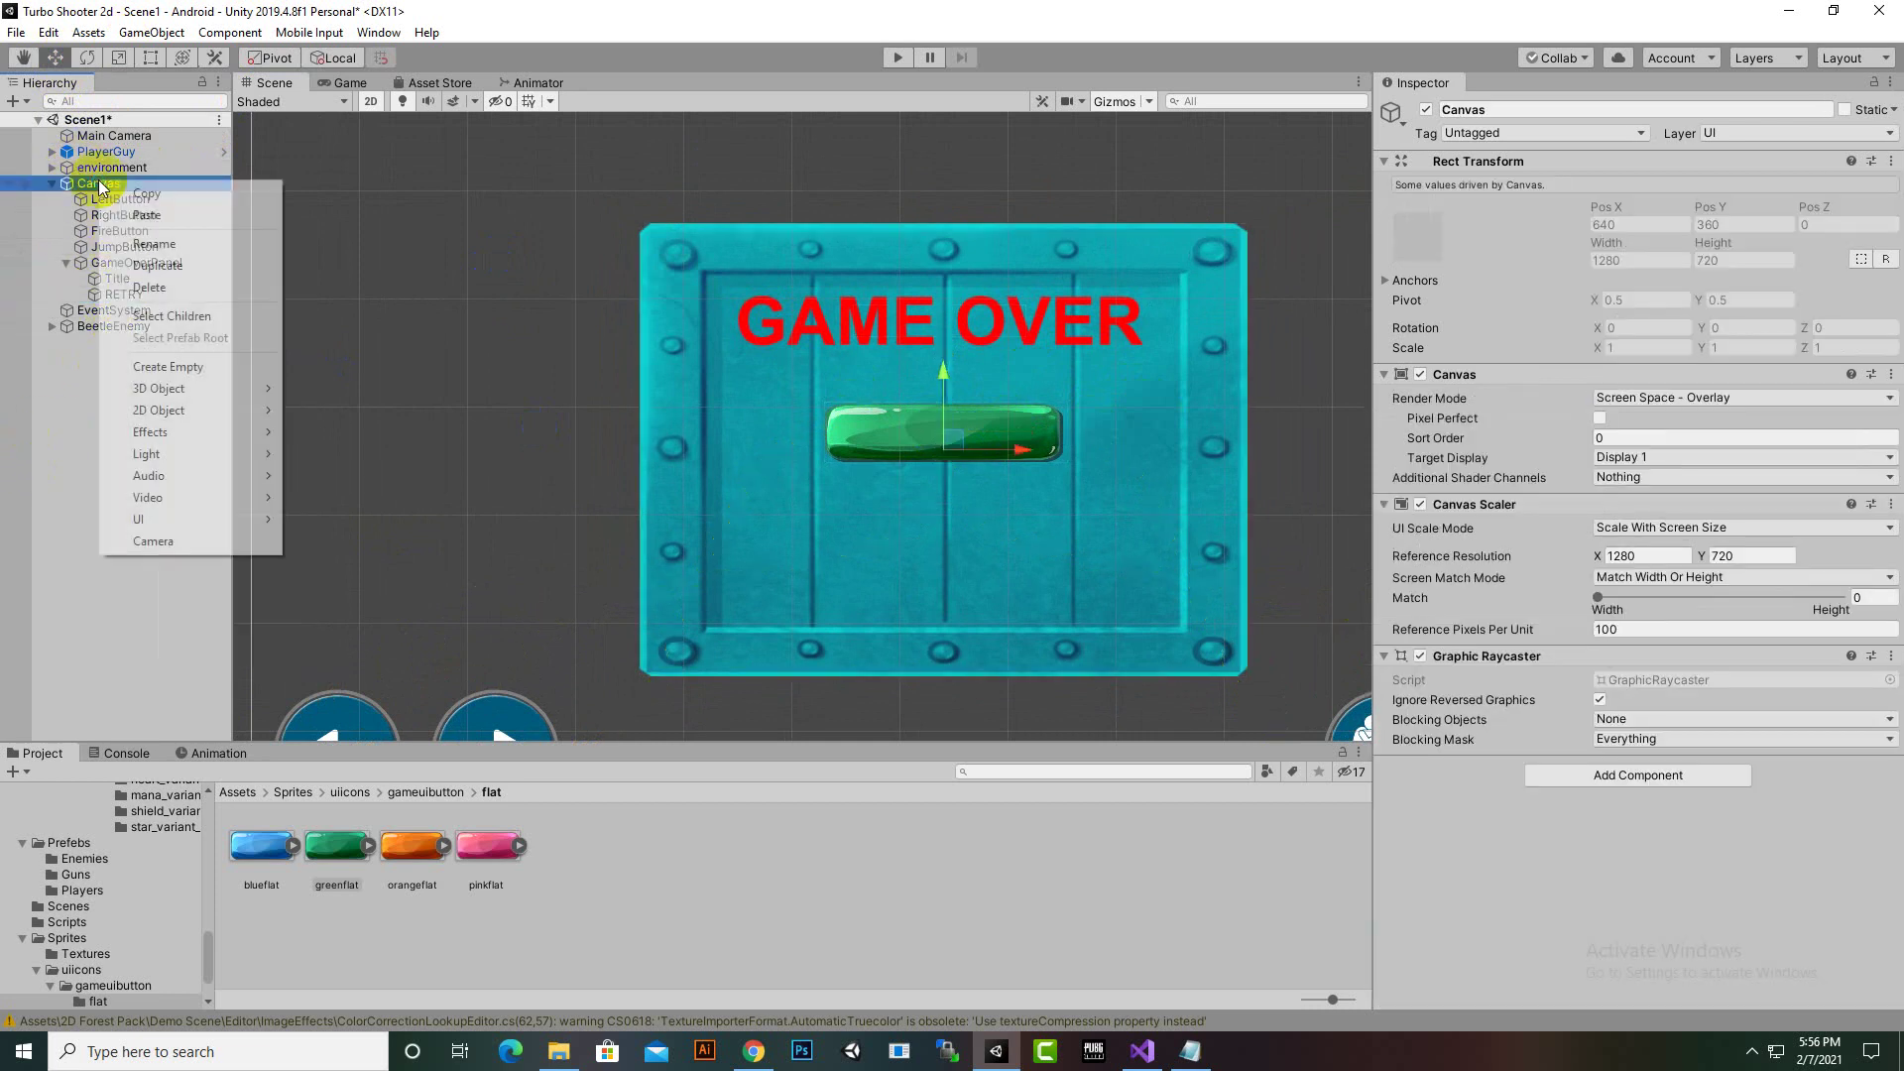
pyautogui.moveTo(181, 518)
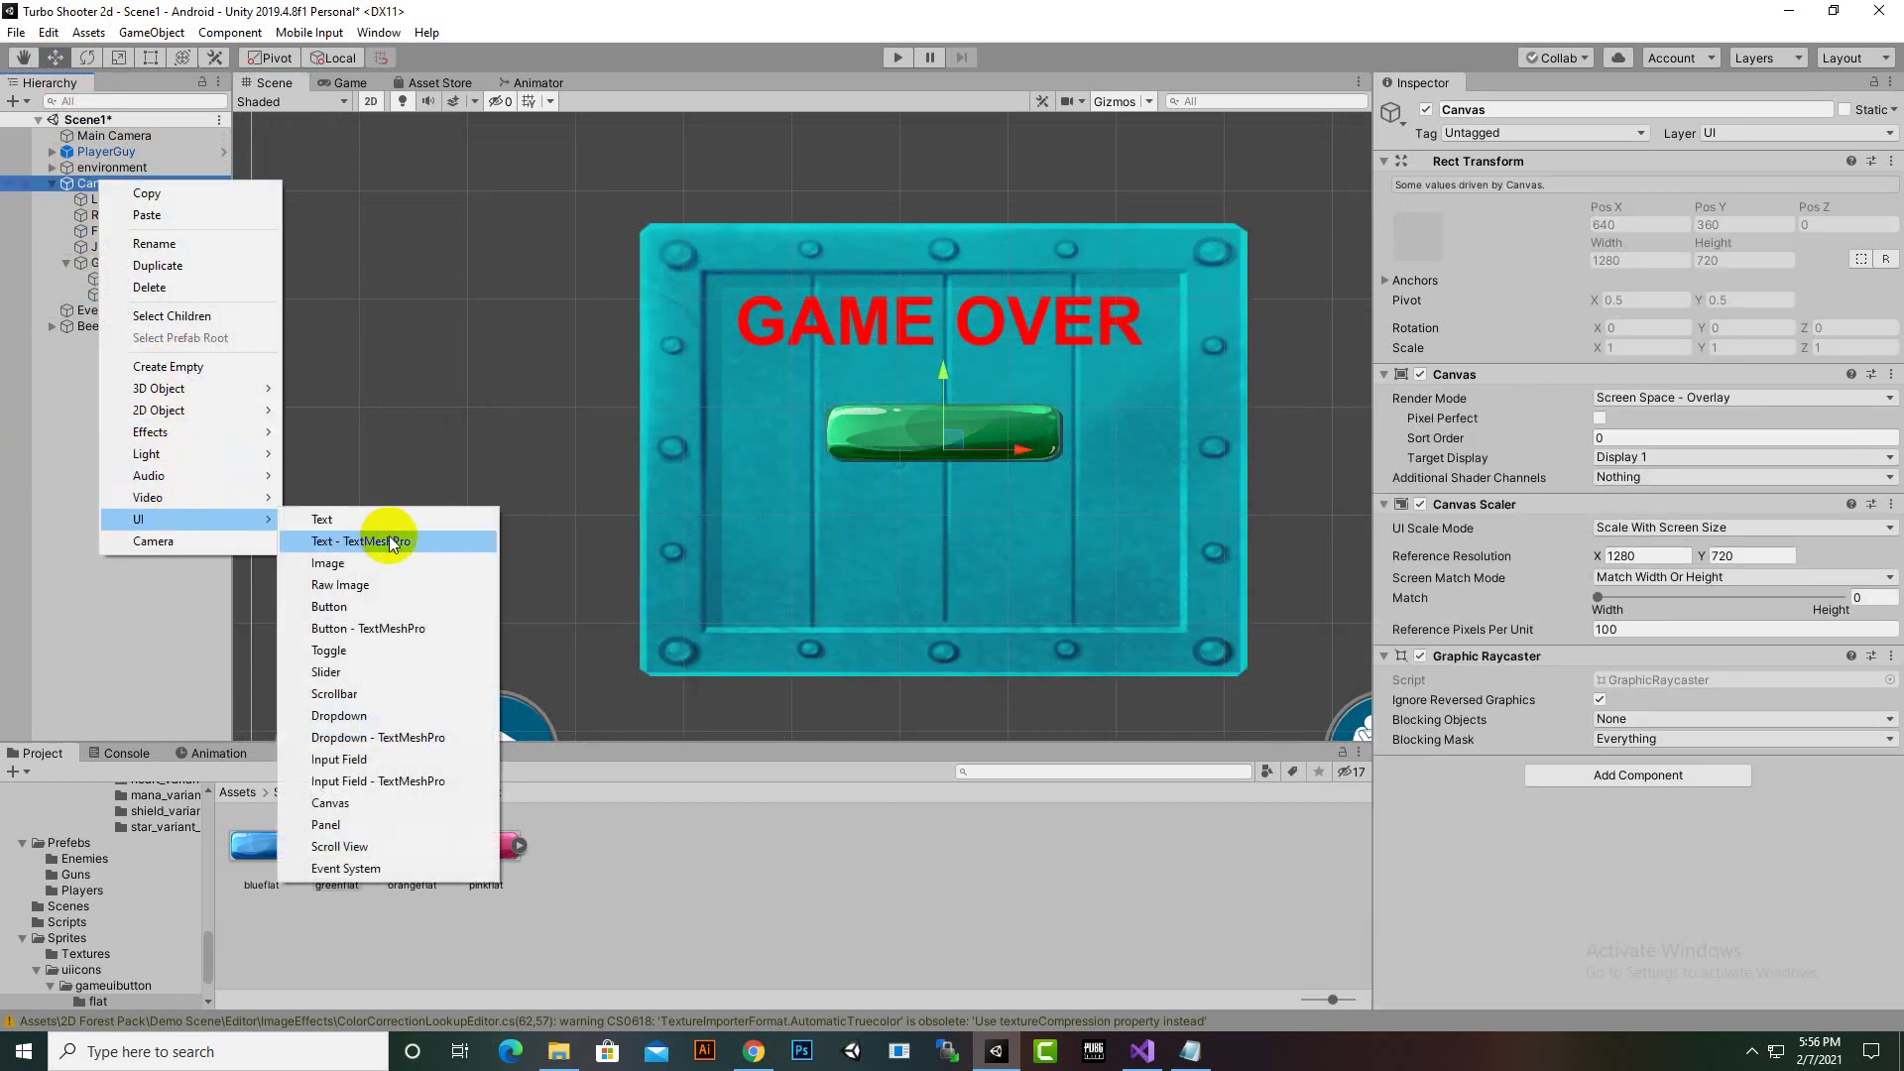
pyautogui.click(393, 520)
pyautogui.rightClick(91, 313)
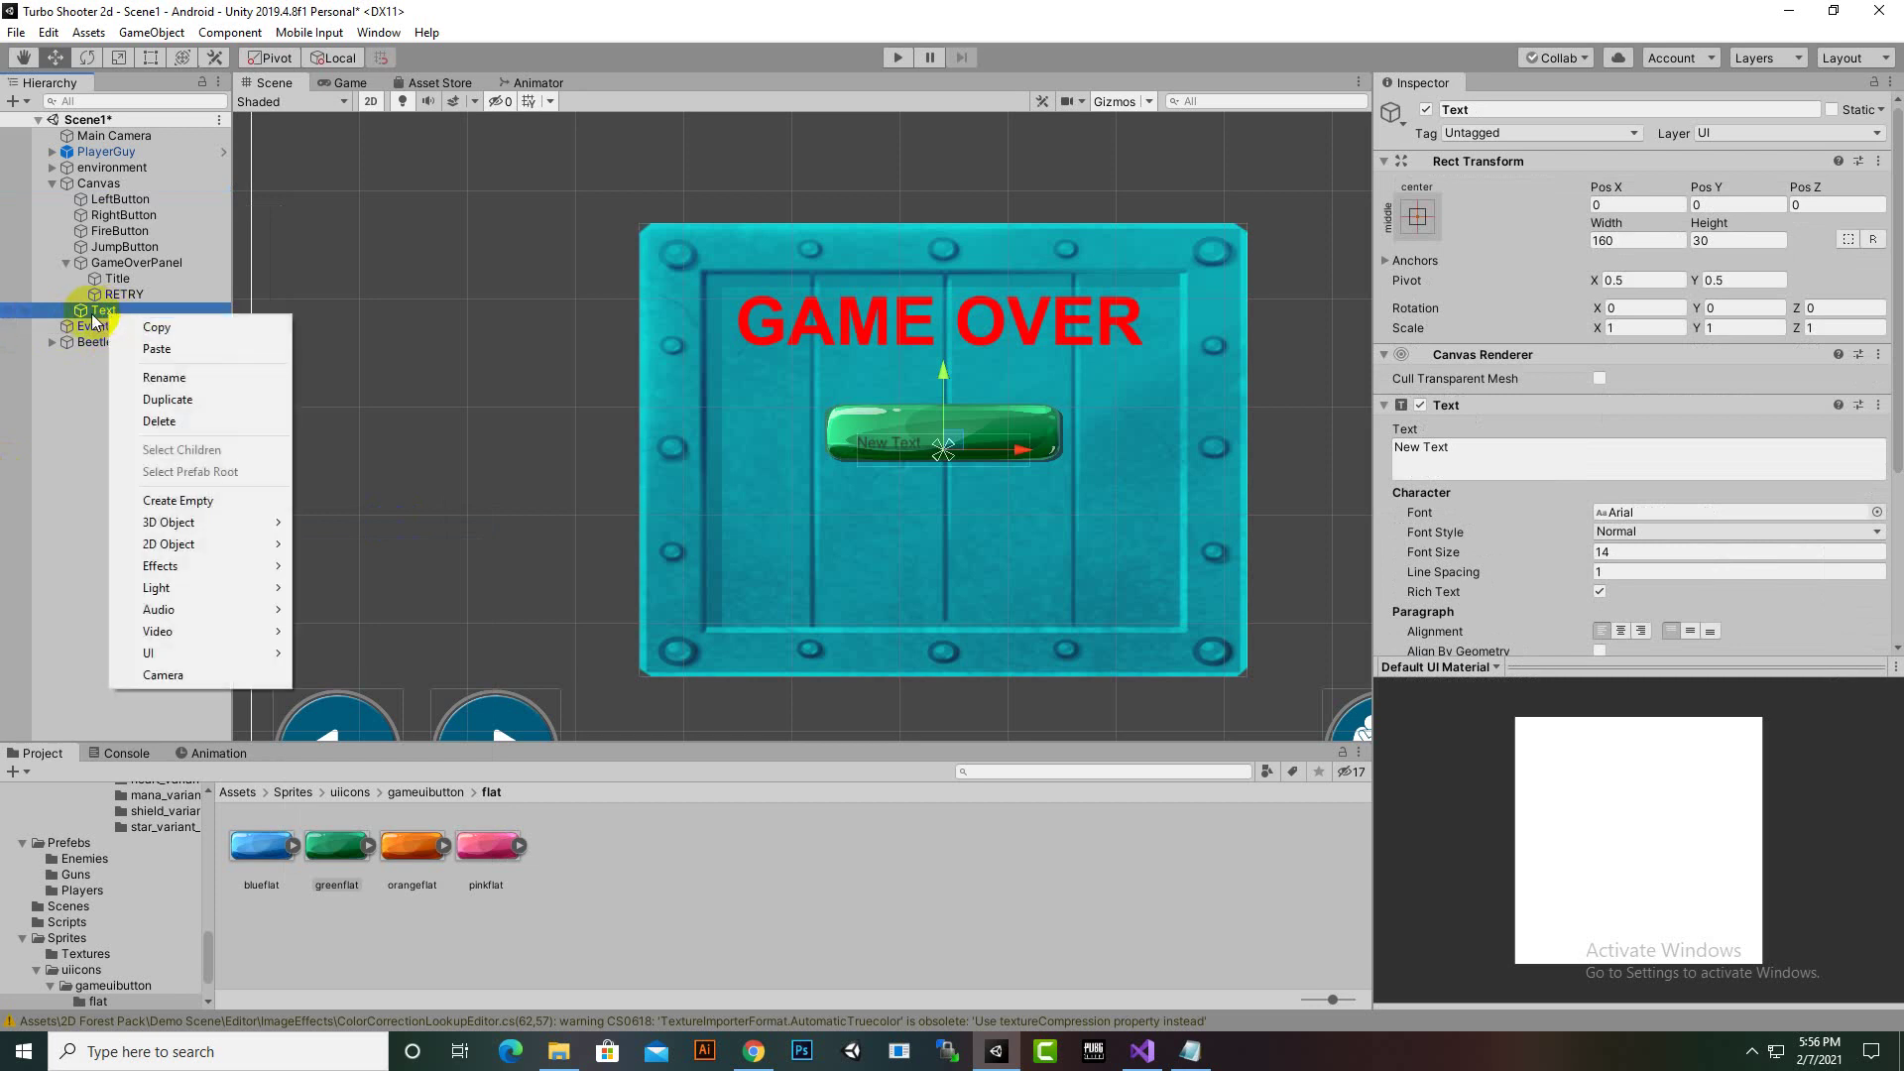
pyautogui.moveTo(99, 312); pyautogui.dragTo(120, 295)
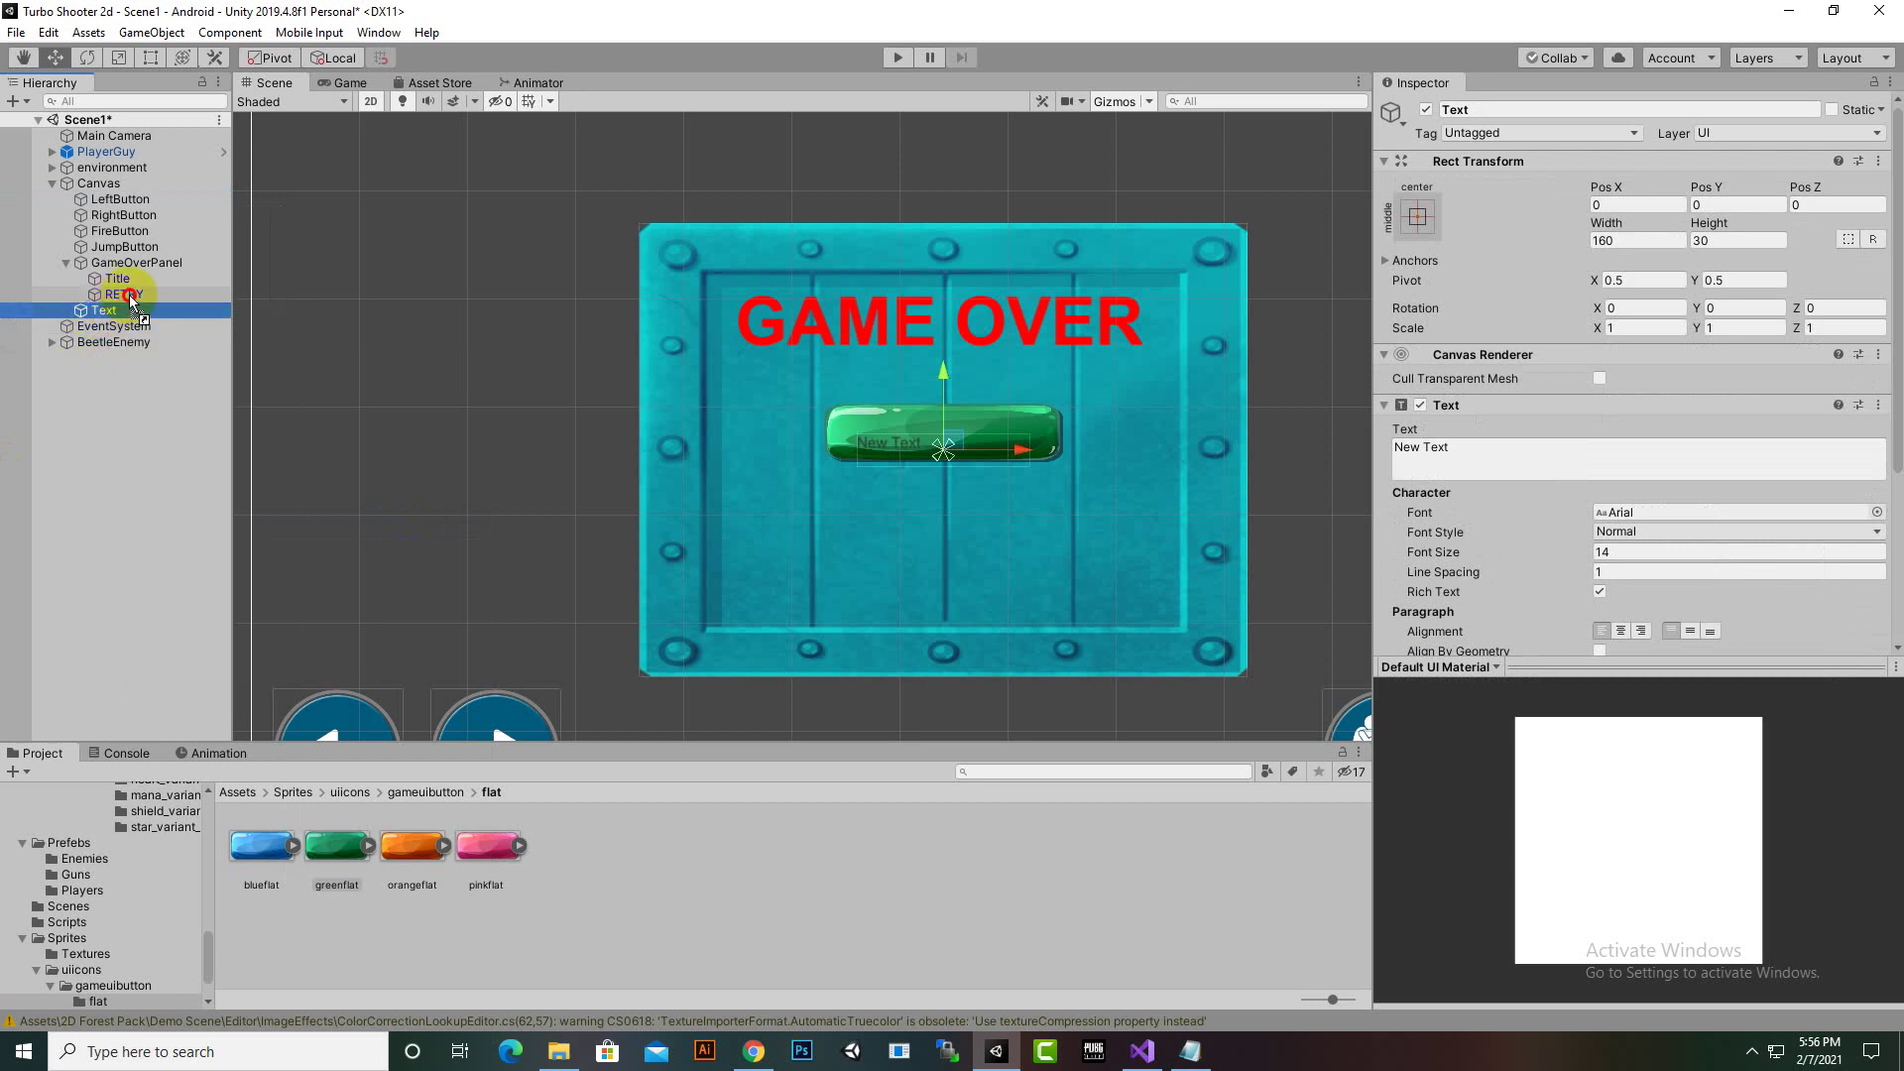
# Set the RETRY button's label to "RETRY" in bold, font size 24, with centered alignment
pyautogui.scroll(2, 976, 448)
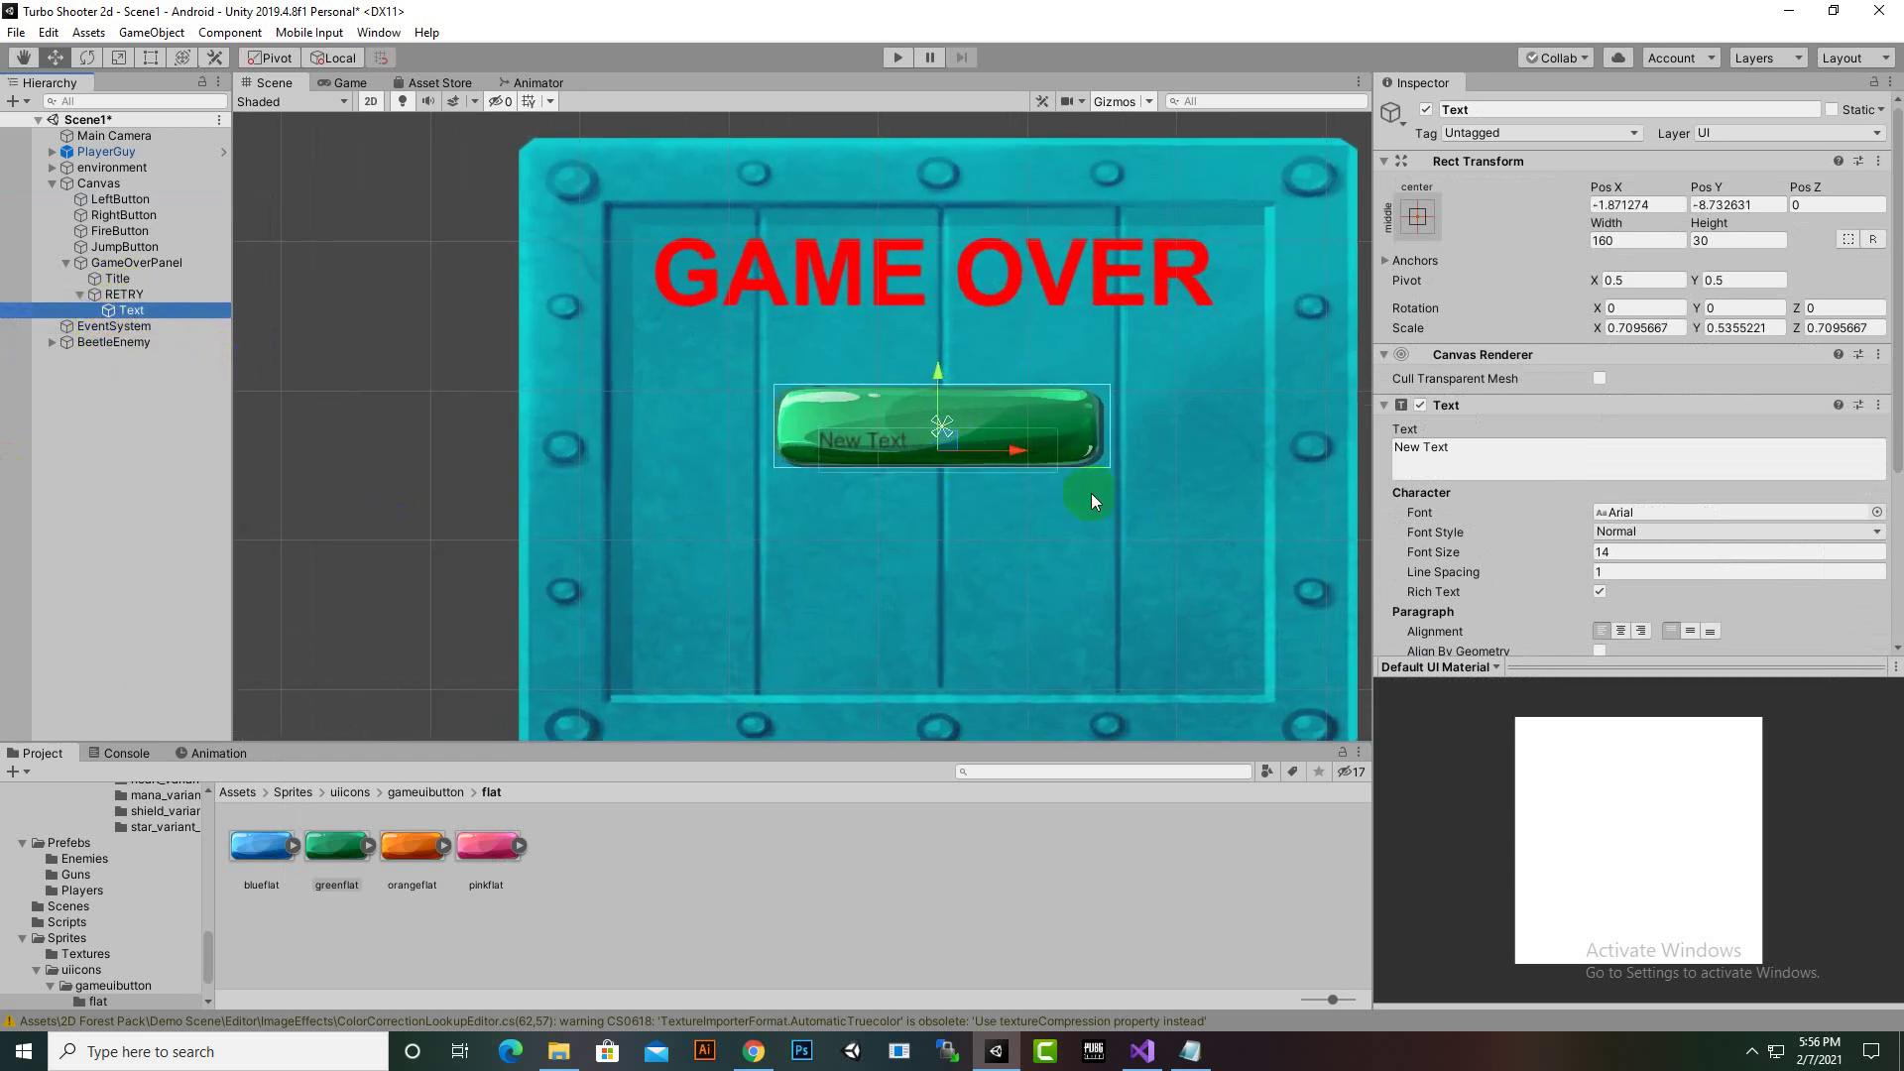
pyautogui.click(1550, 467)
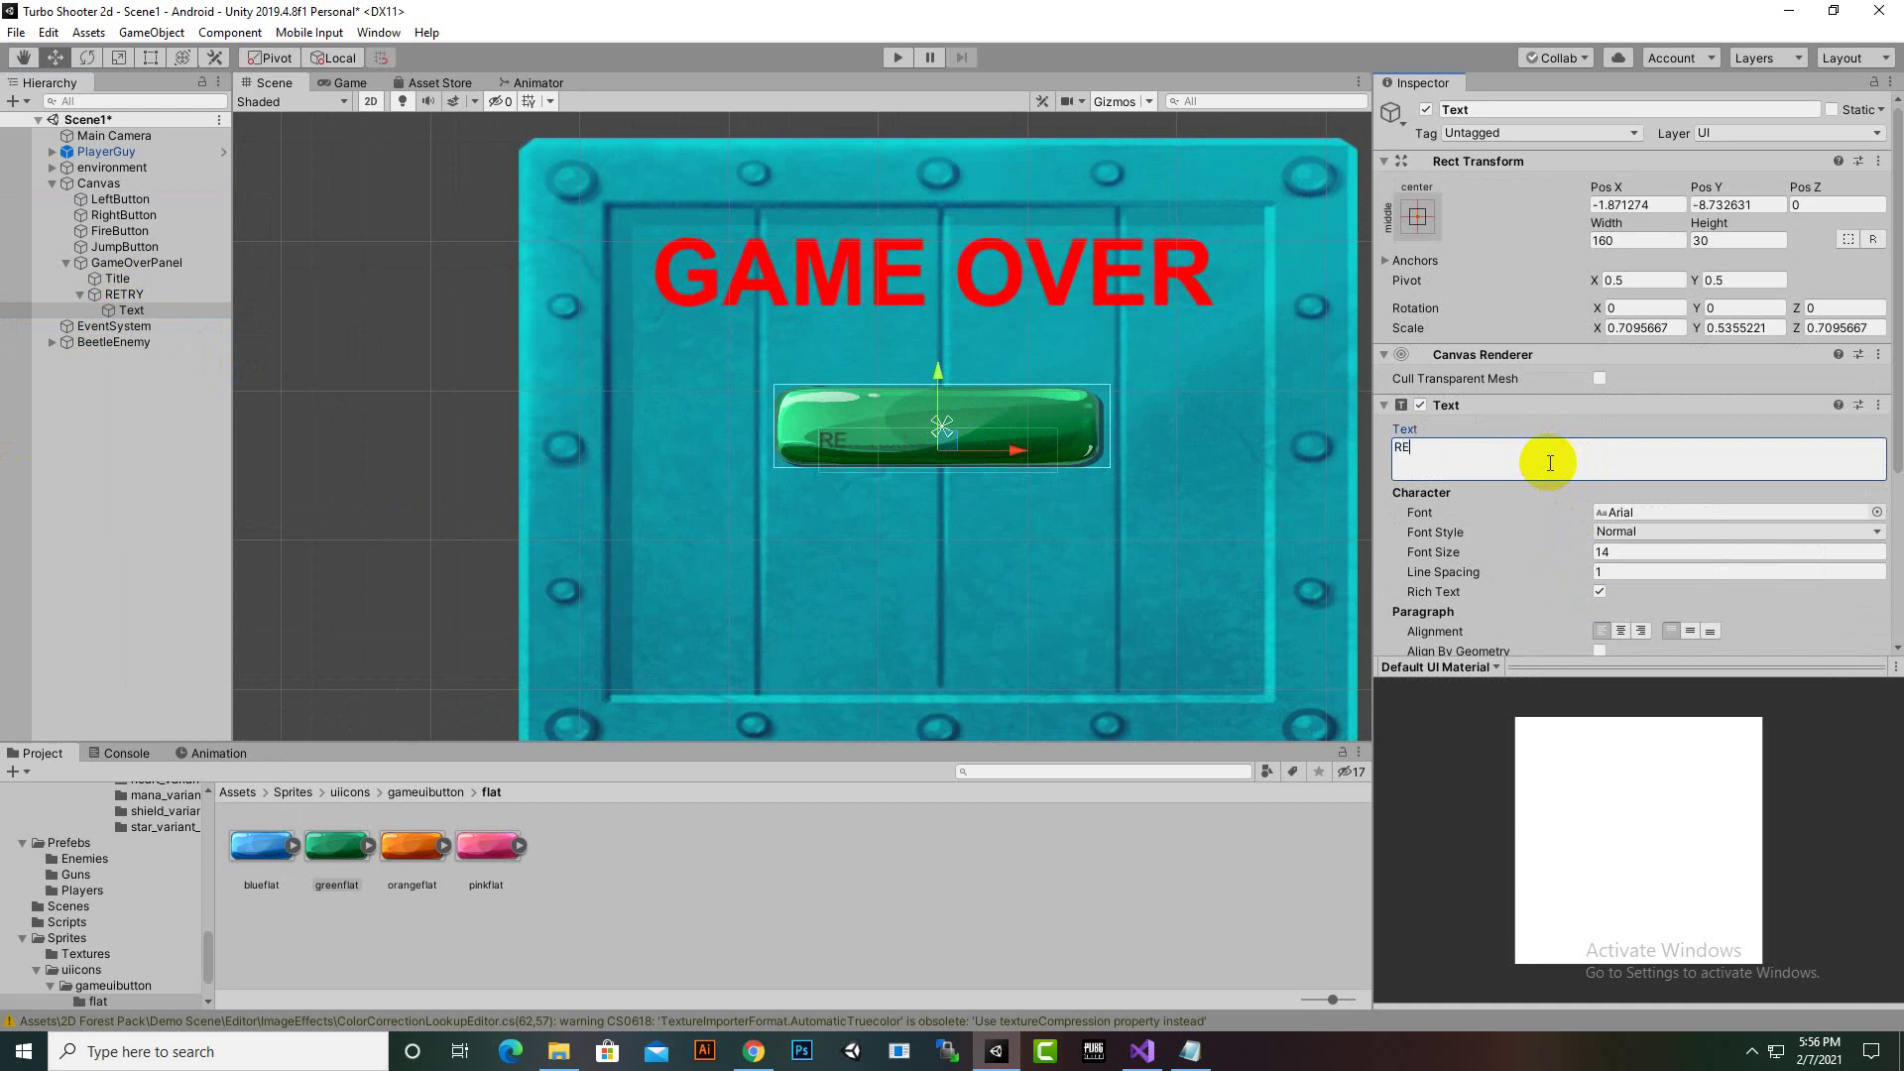
pyautogui.click(1650, 530)
pyautogui.click(1648, 571)
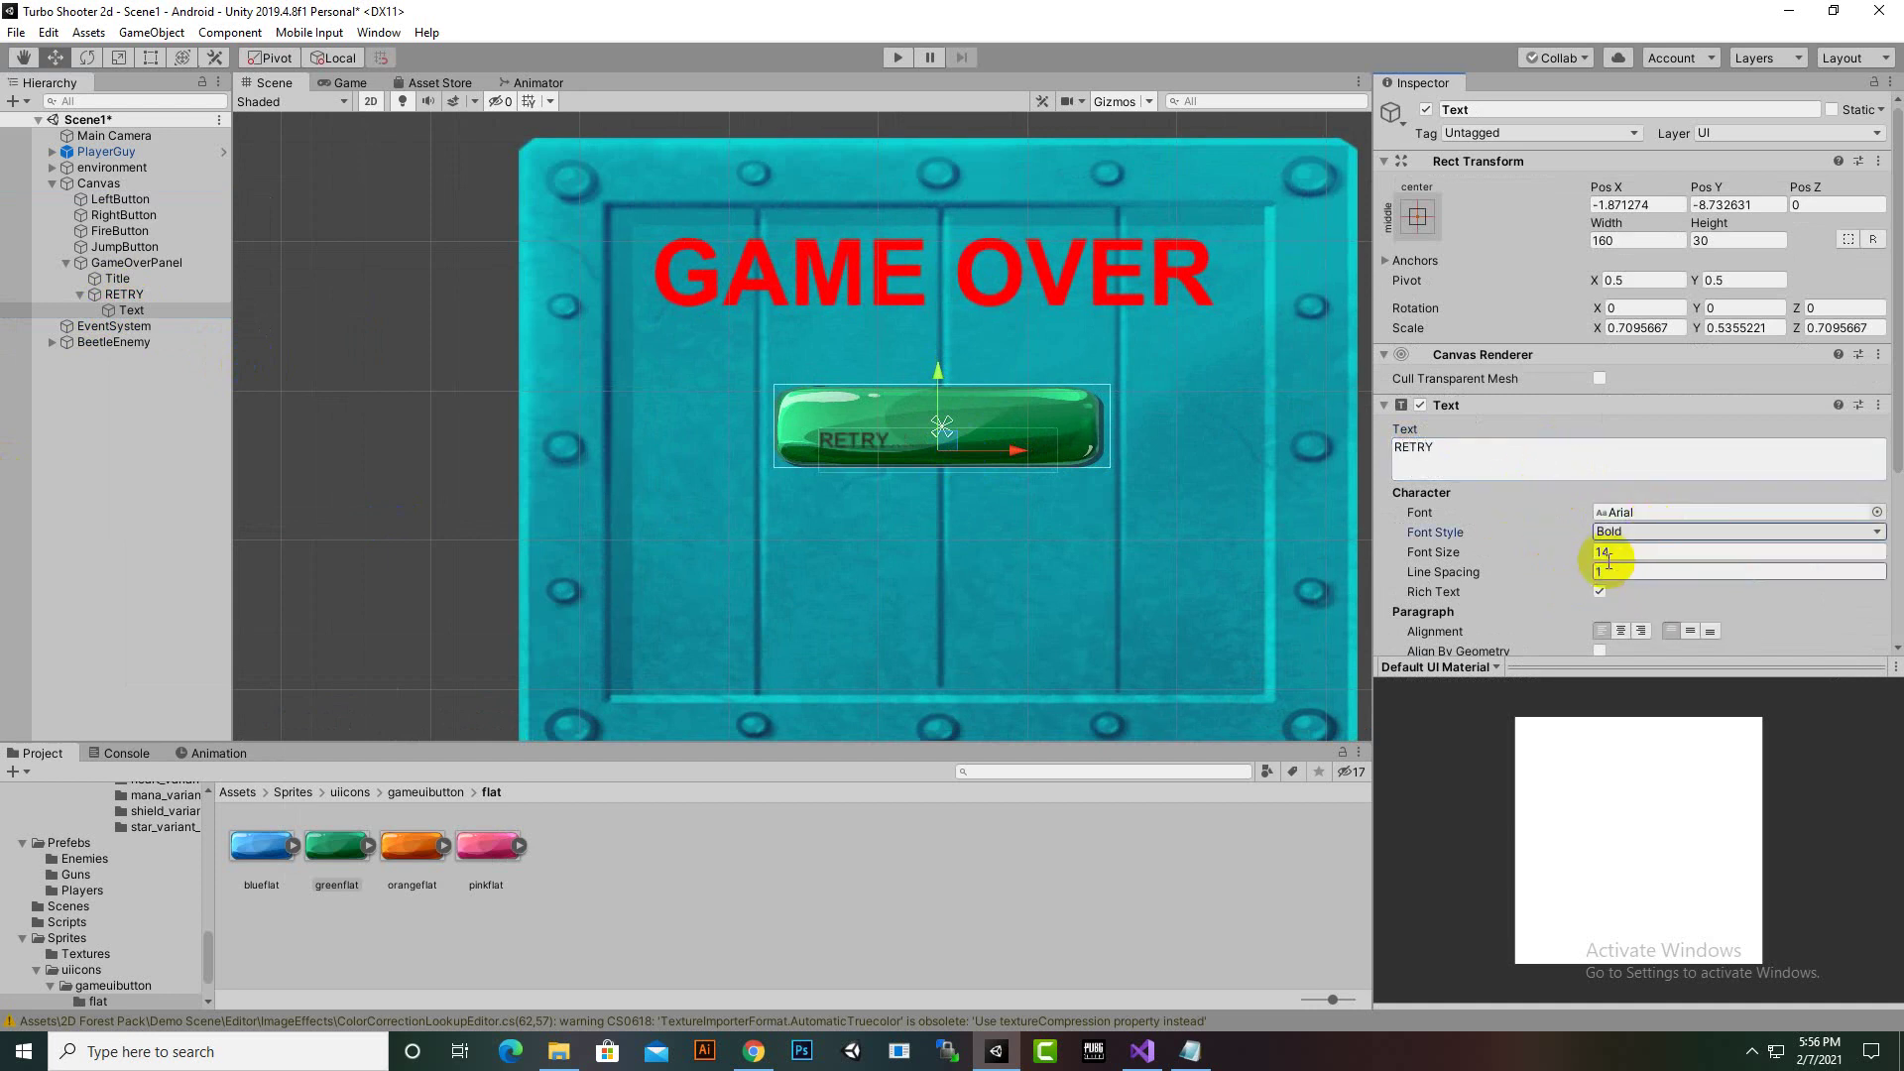
pyautogui.click(1628, 551)
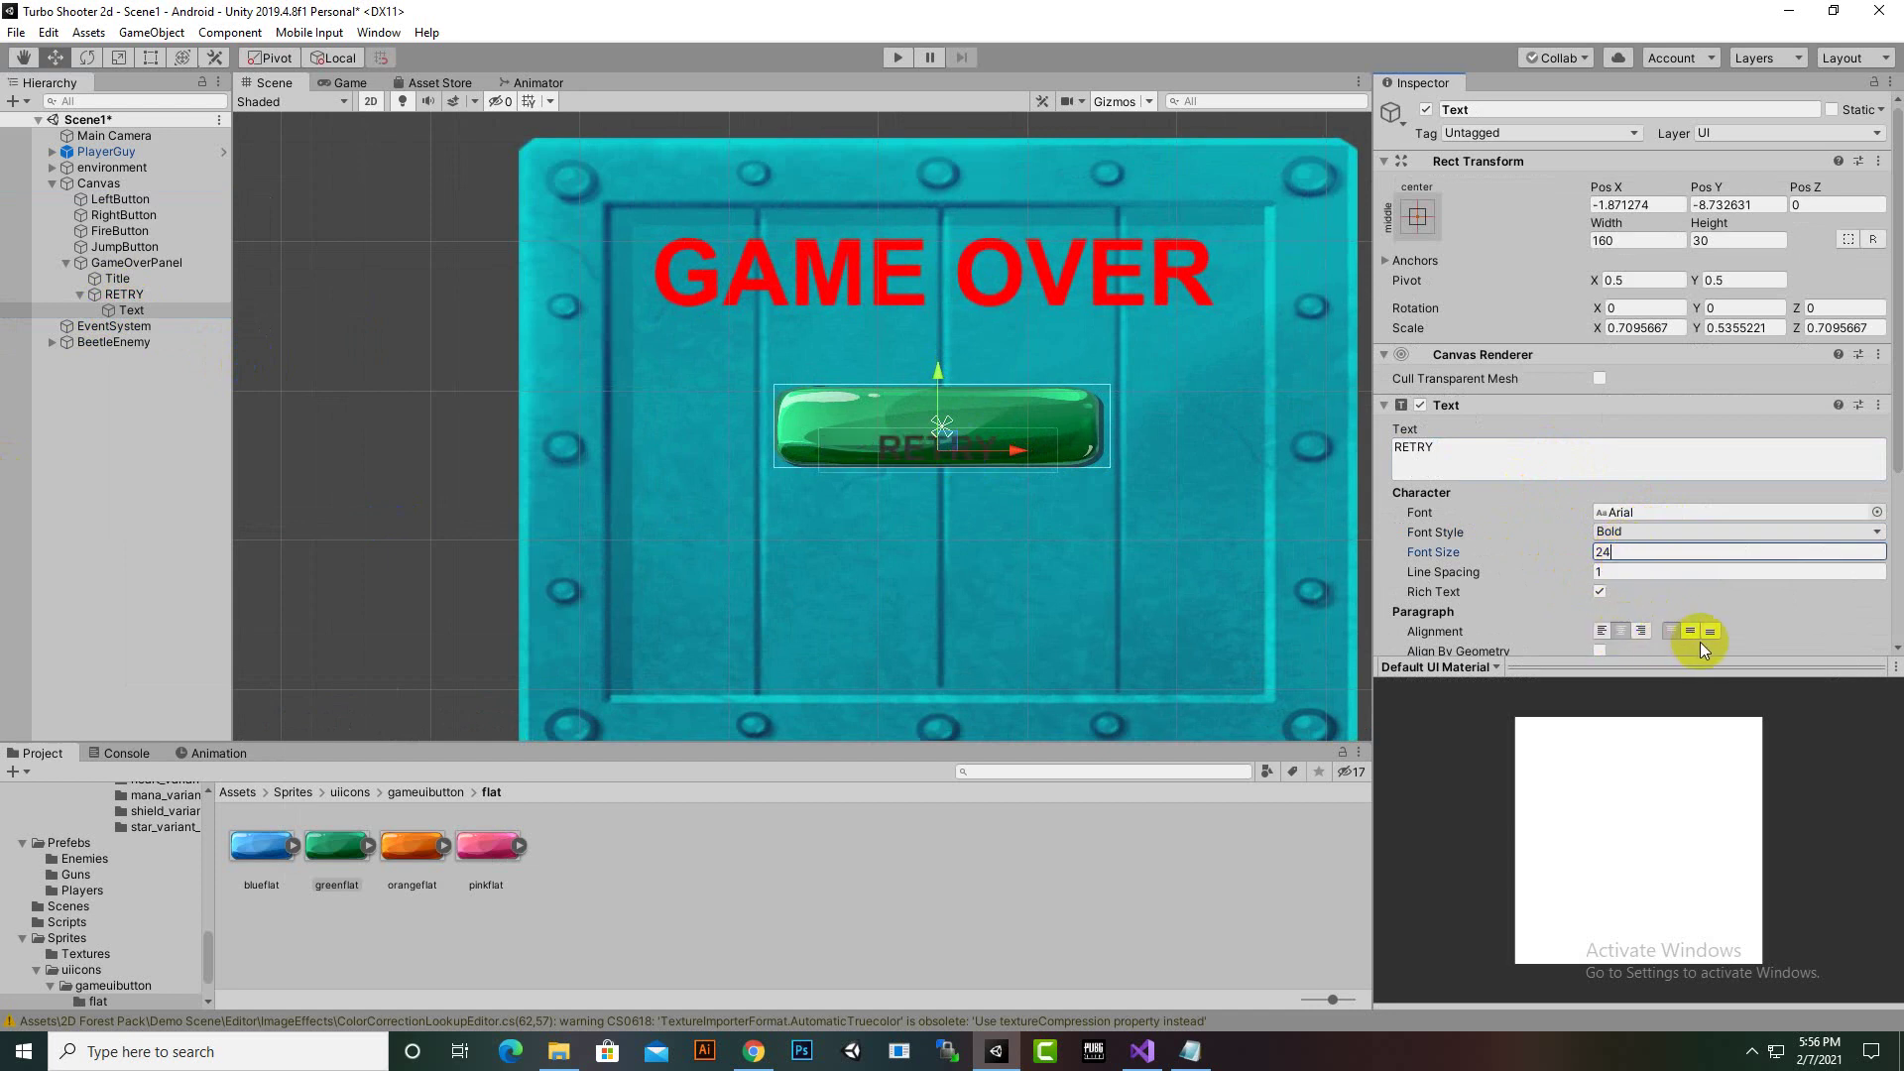
# Set the RETRY label's color to white (FFFFFF) and center it on the button at about Pos X 1, Pos Y 1.3
pyautogui.scroll(-3, 1615, 569)
pyautogui.click(1632, 472)
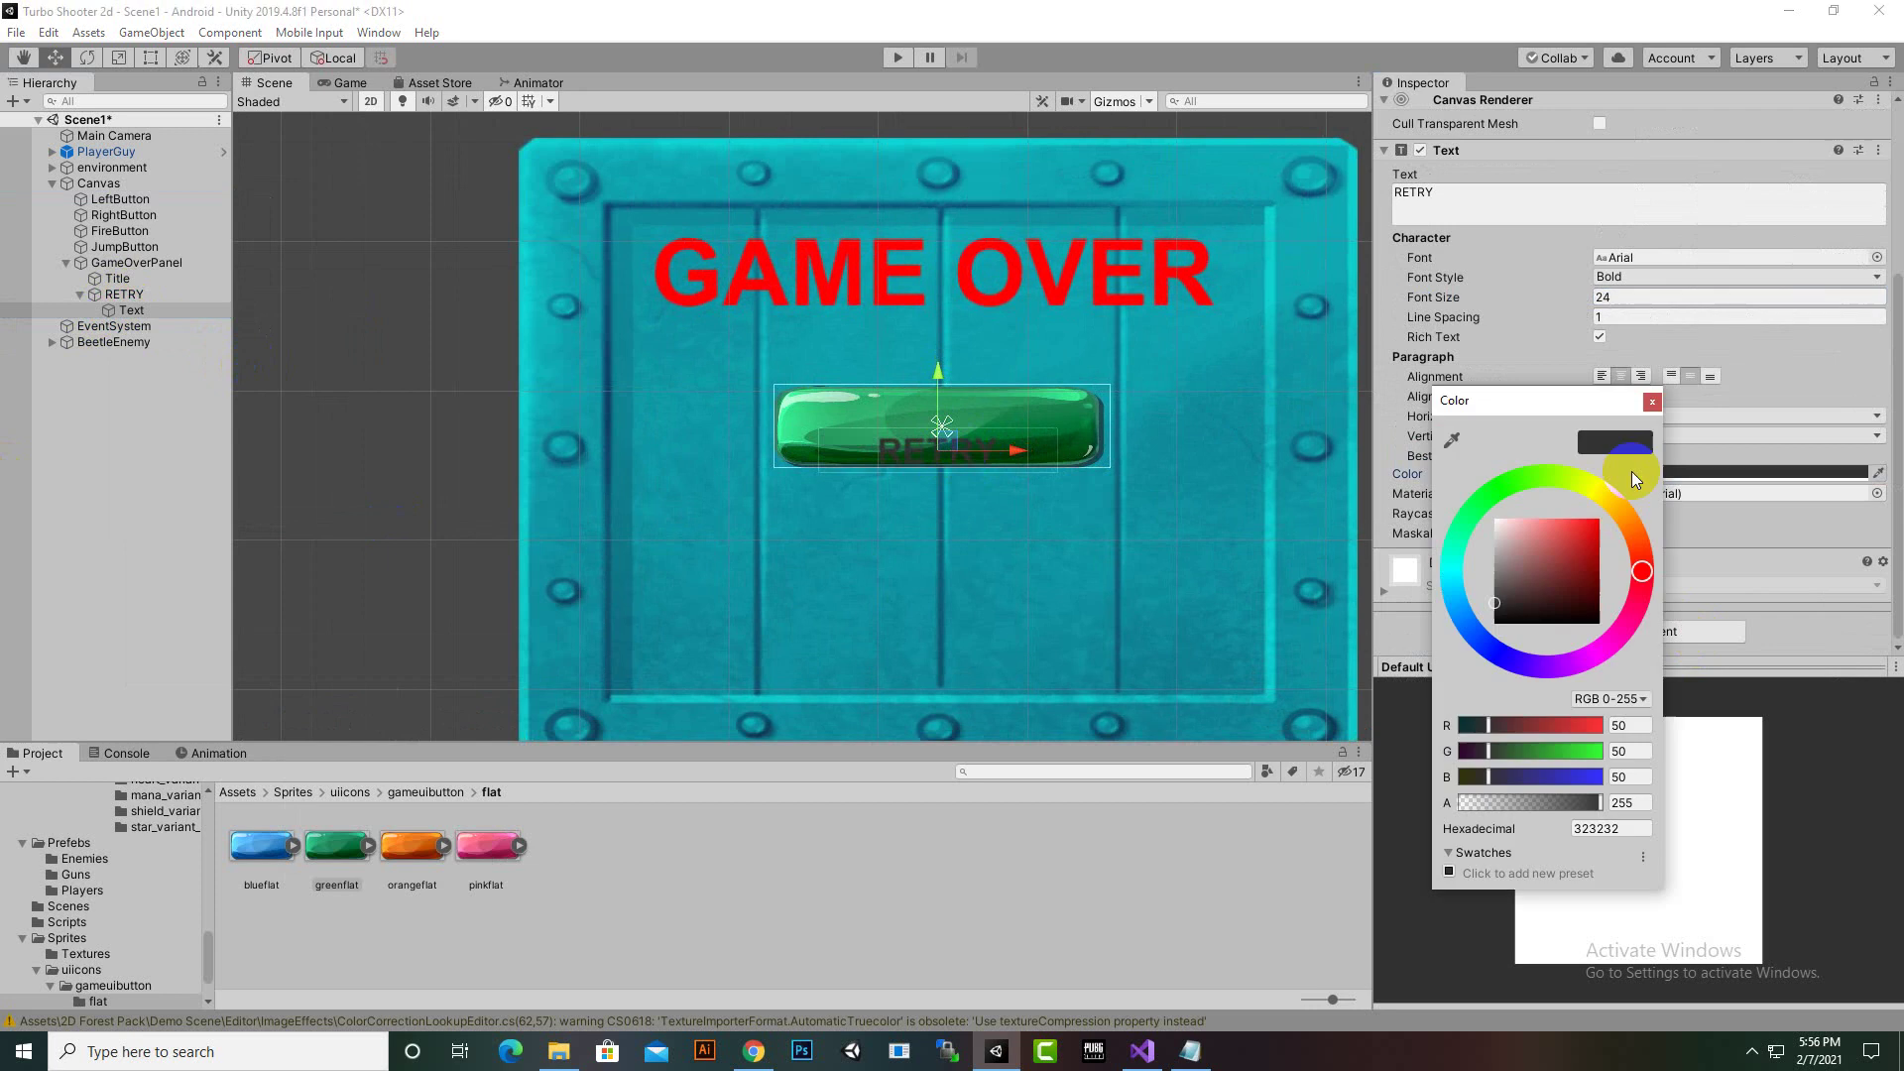
pyautogui.moveTo(1532, 560); pyautogui.dragTo(1495, 519)
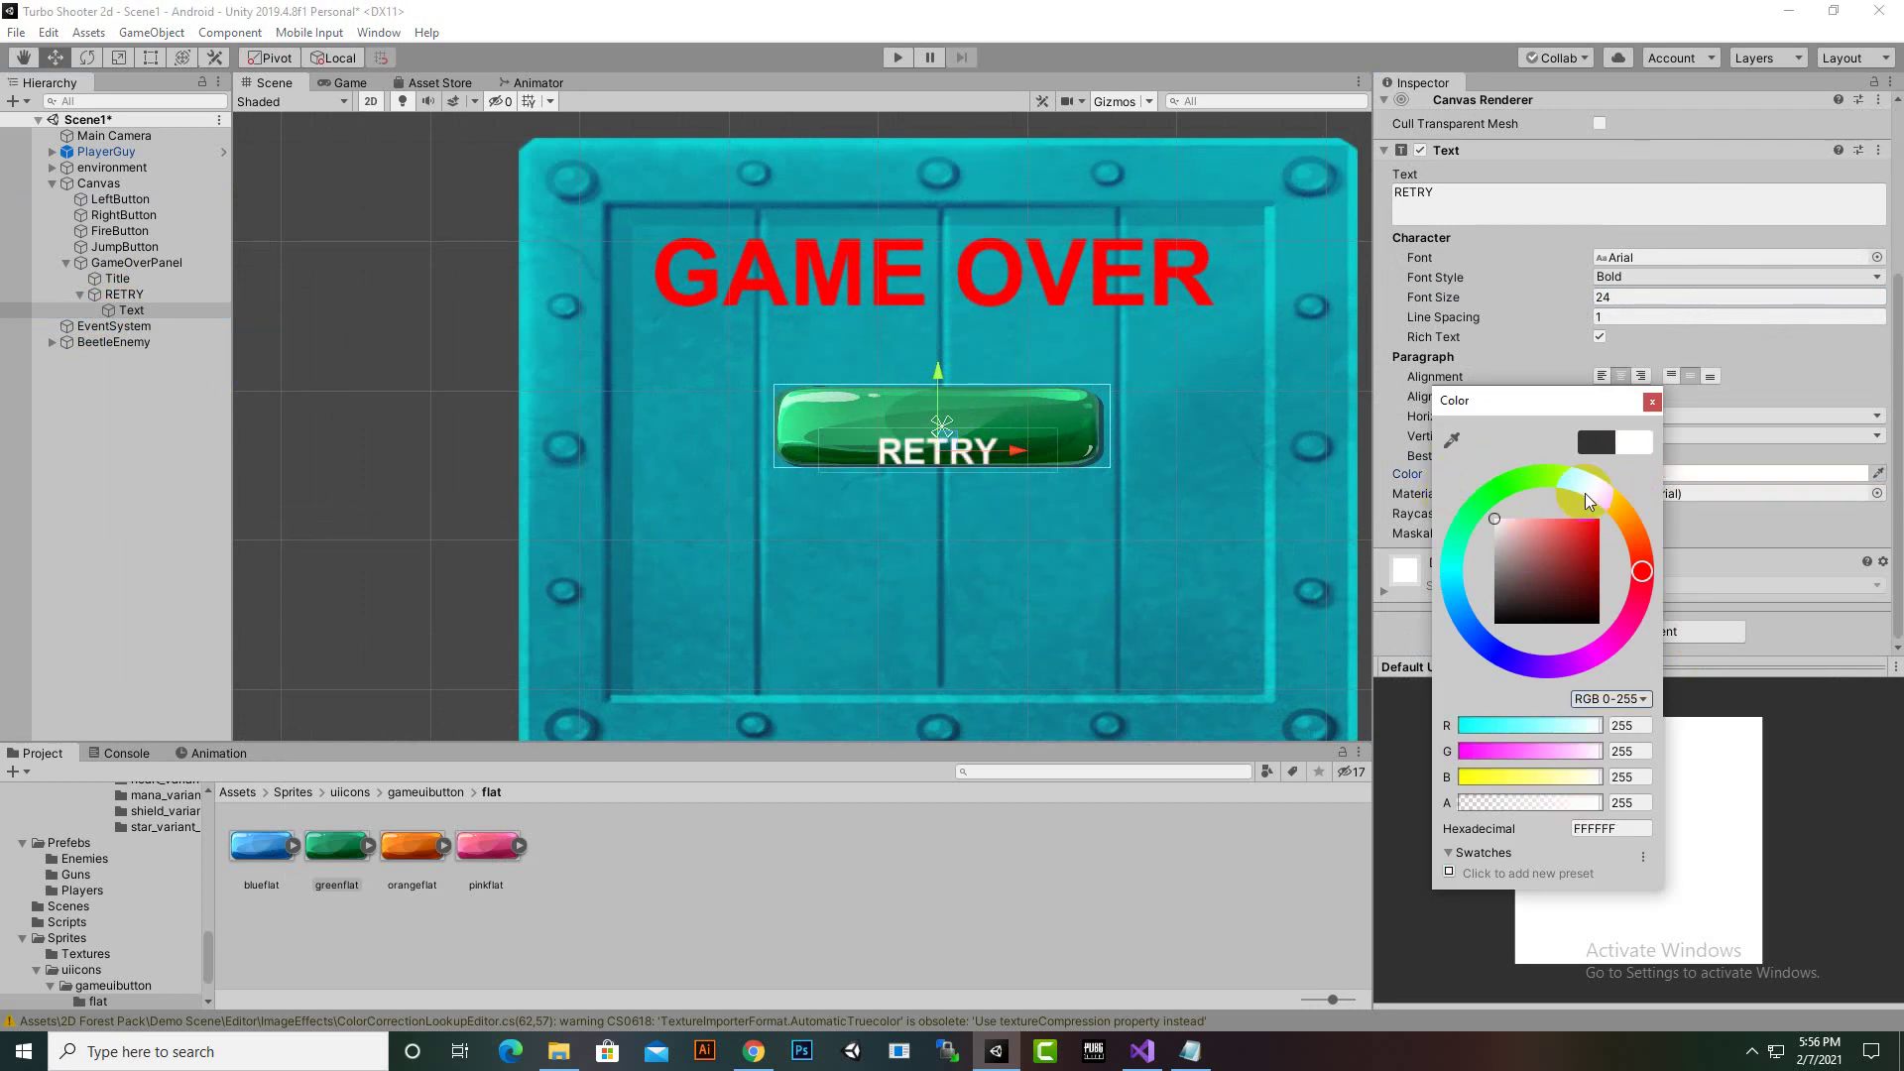
pyautogui.click(1651, 400)
pyautogui.moveTo(947, 367); pyautogui.dragTo(938, 339)
pyautogui.moveTo(1005, 424); pyautogui.dragTo(1016, 426)
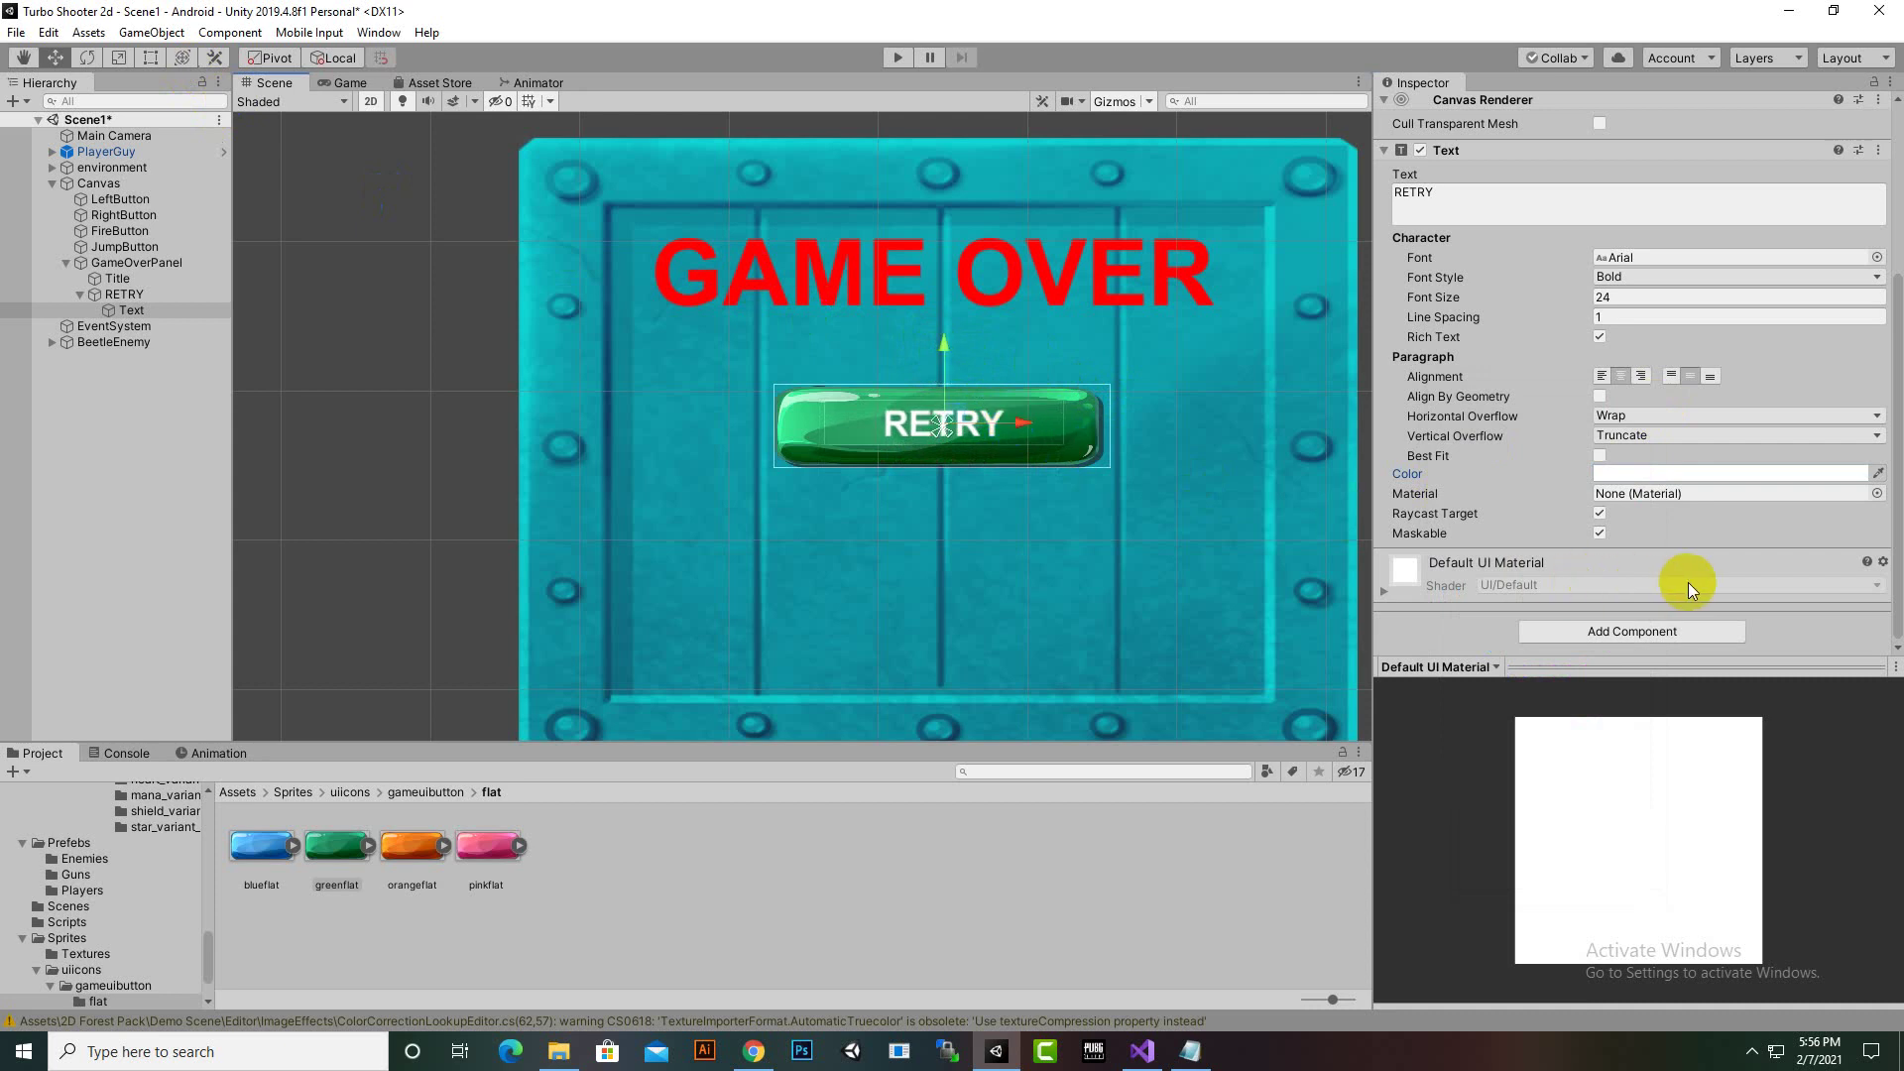
# Duplicate the RETRY button, place the copy directly below it, and set its source image to blueflat
pyautogui.doubleClick(124, 294)
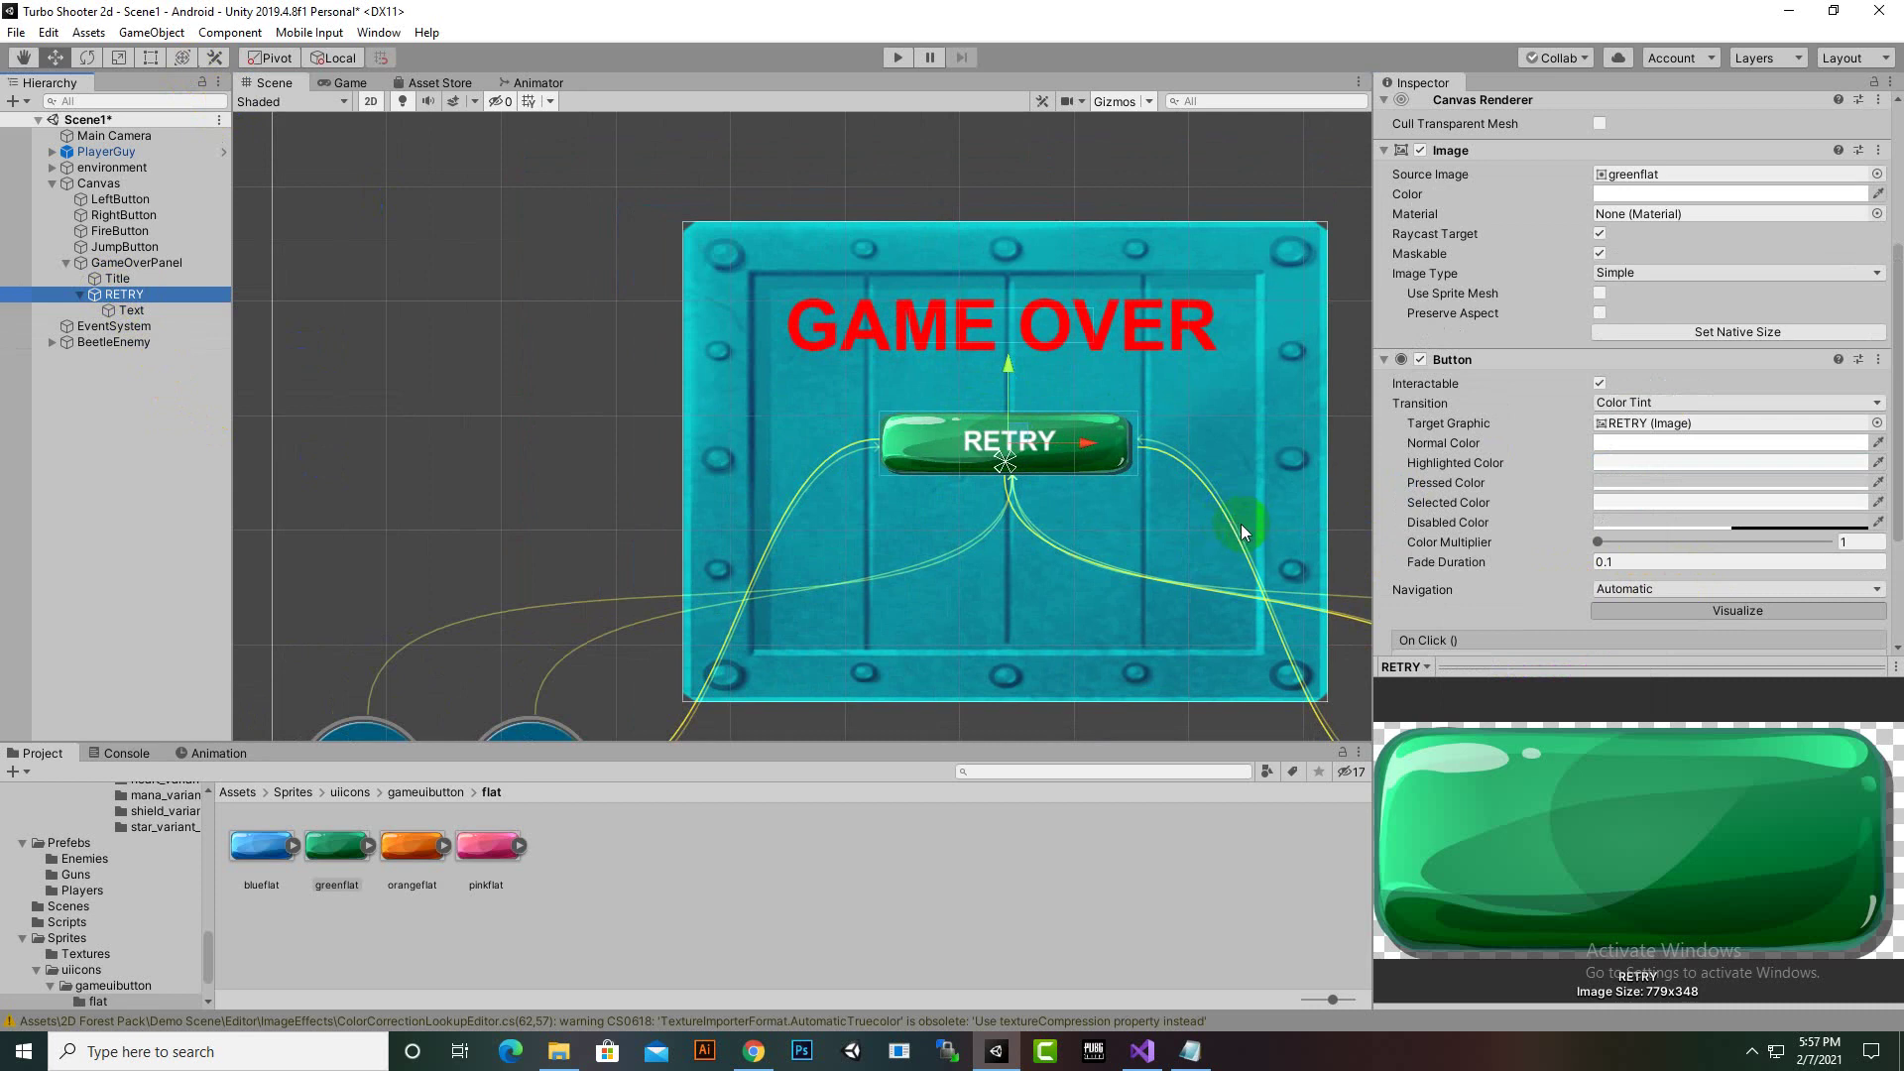
pyautogui.hotkey('ctrl', 'd')
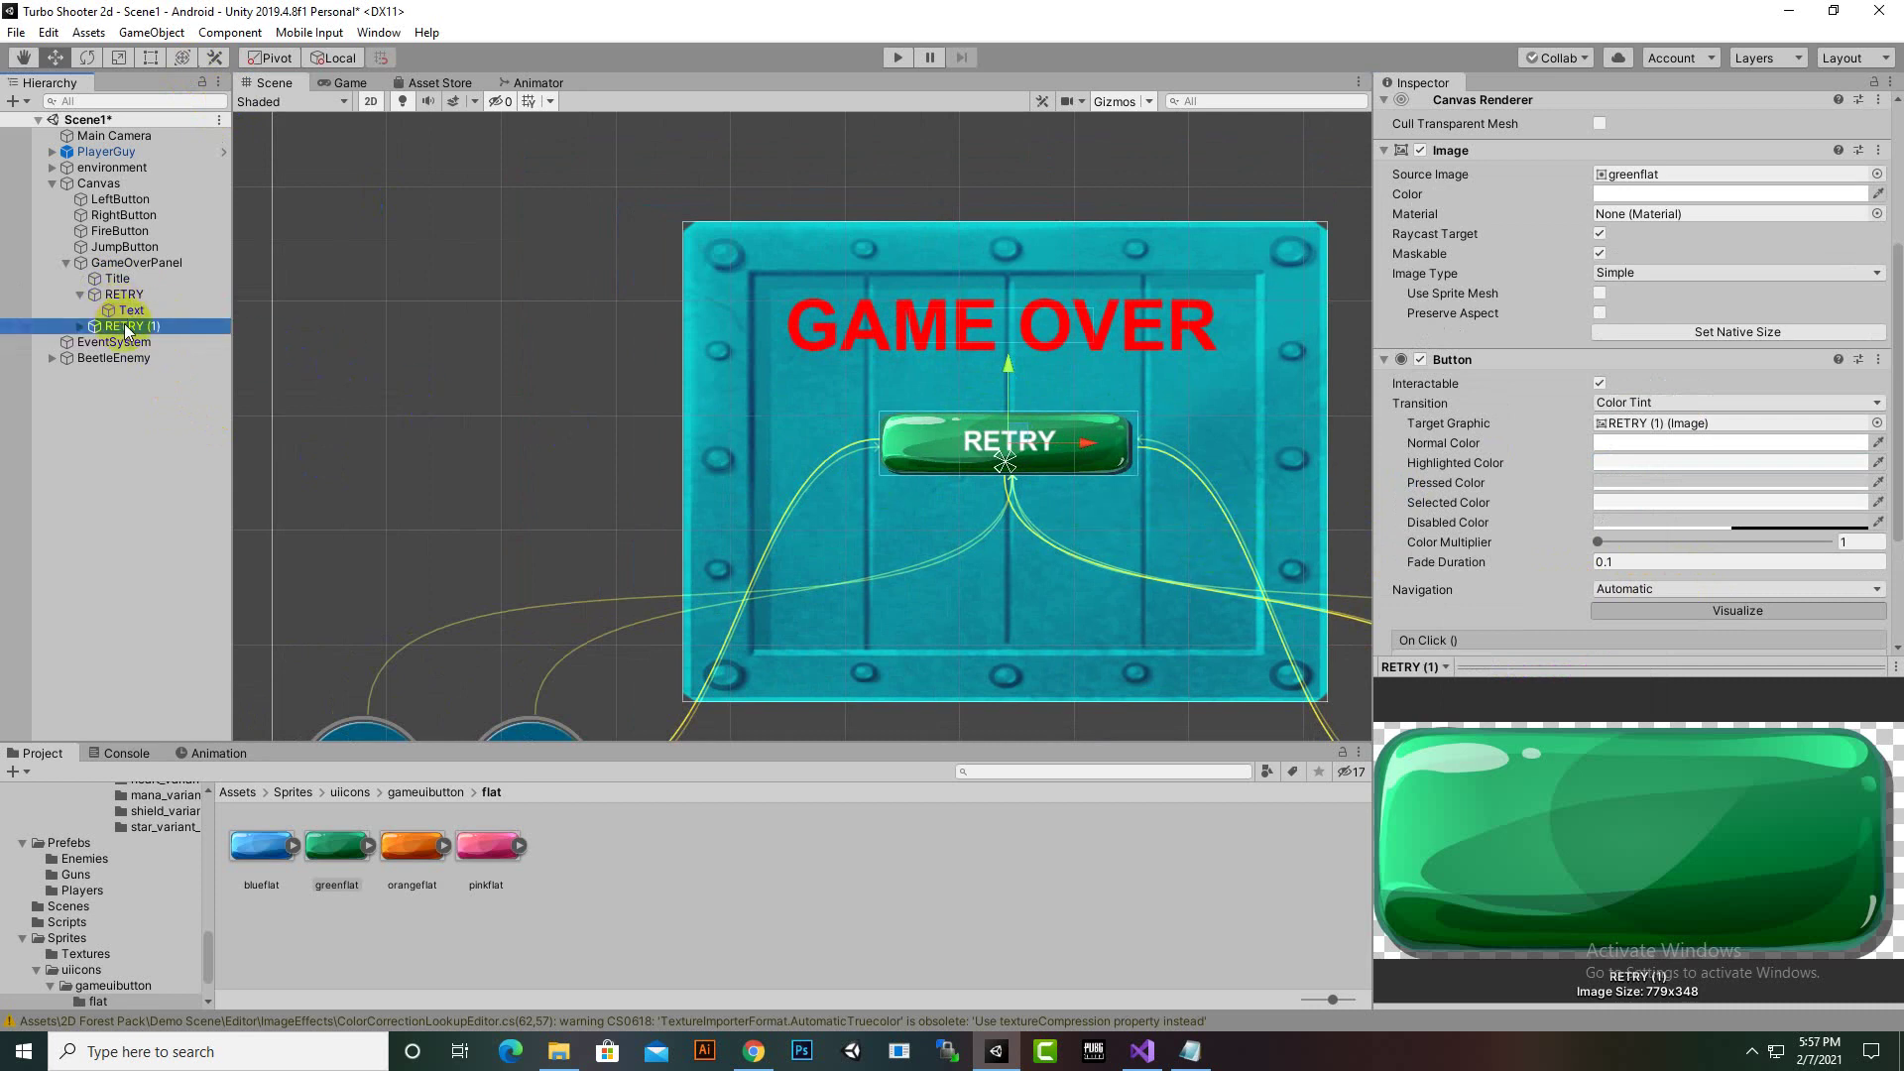
pyautogui.moveTo(1014, 371); pyautogui.dragTo(1012, 452)
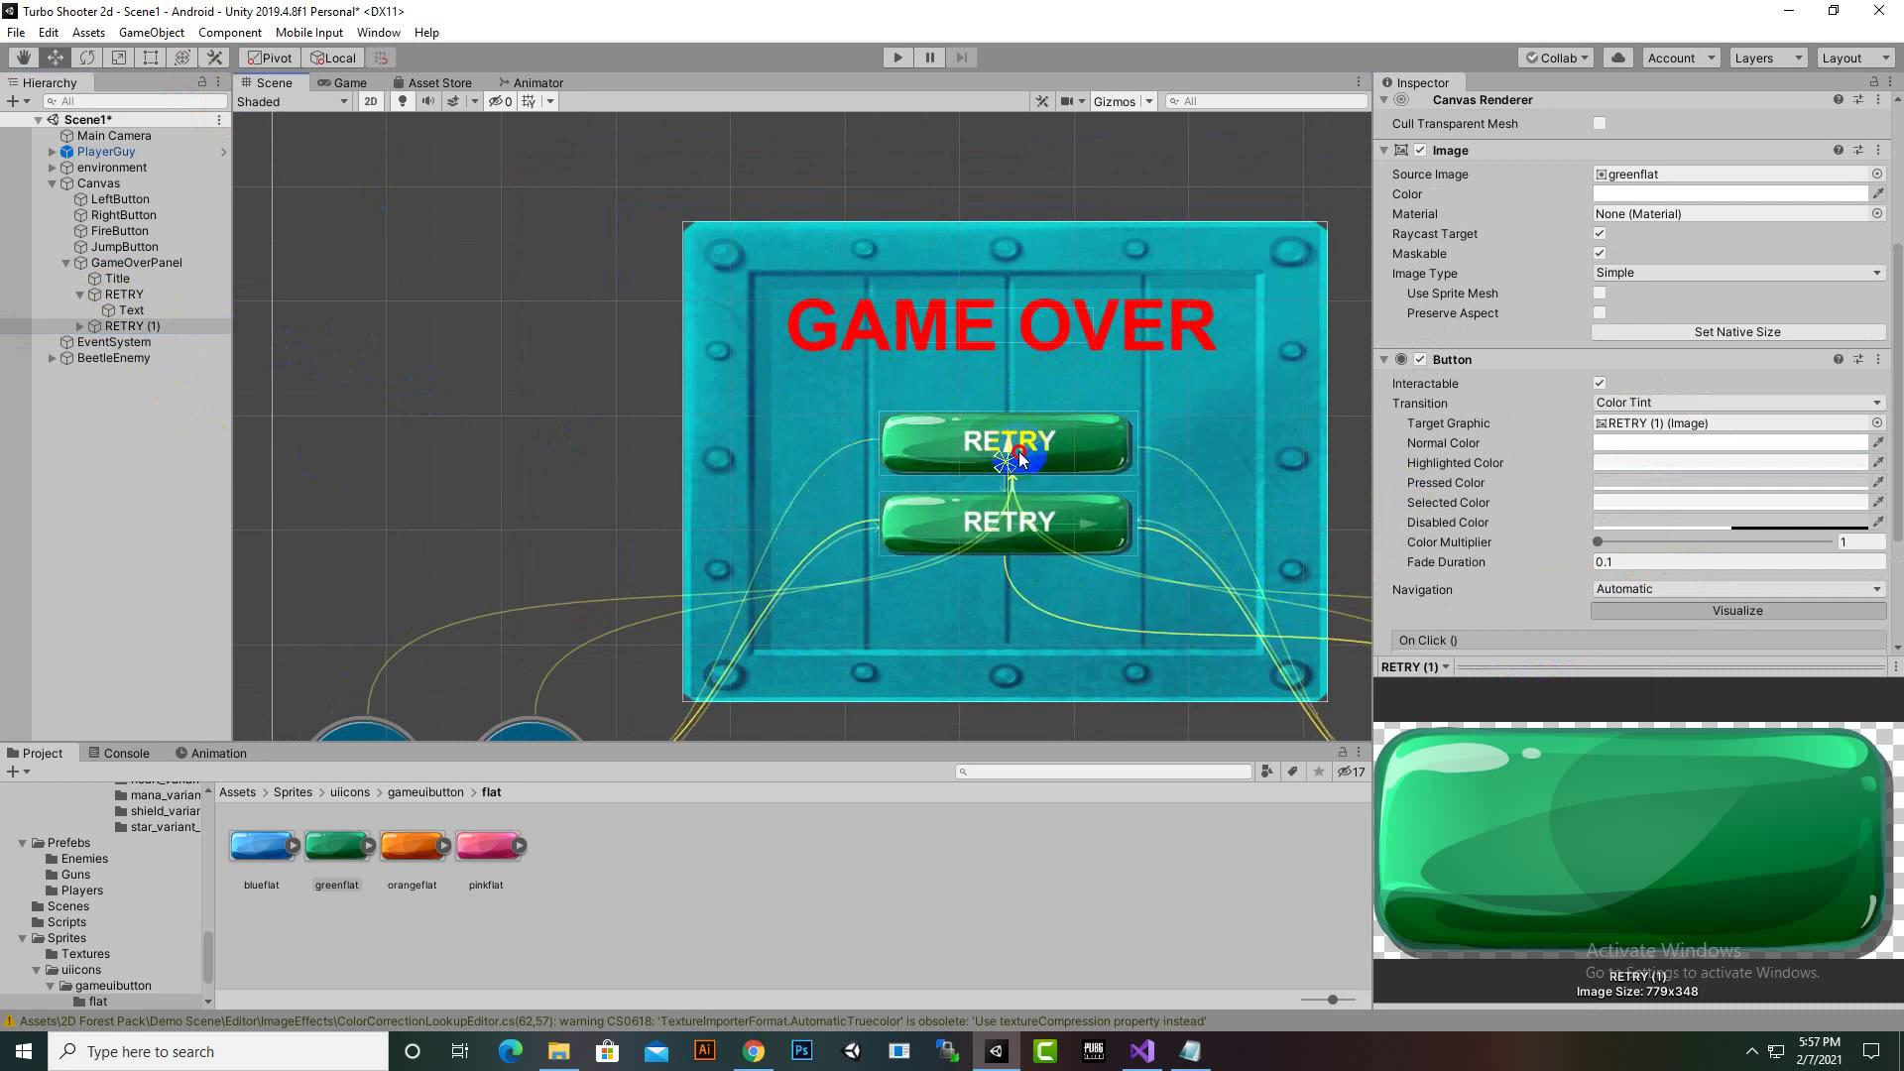
pyautogui.scroll(-4, 1781, 392)
pyautogui.scroll(4, 1561, 427)
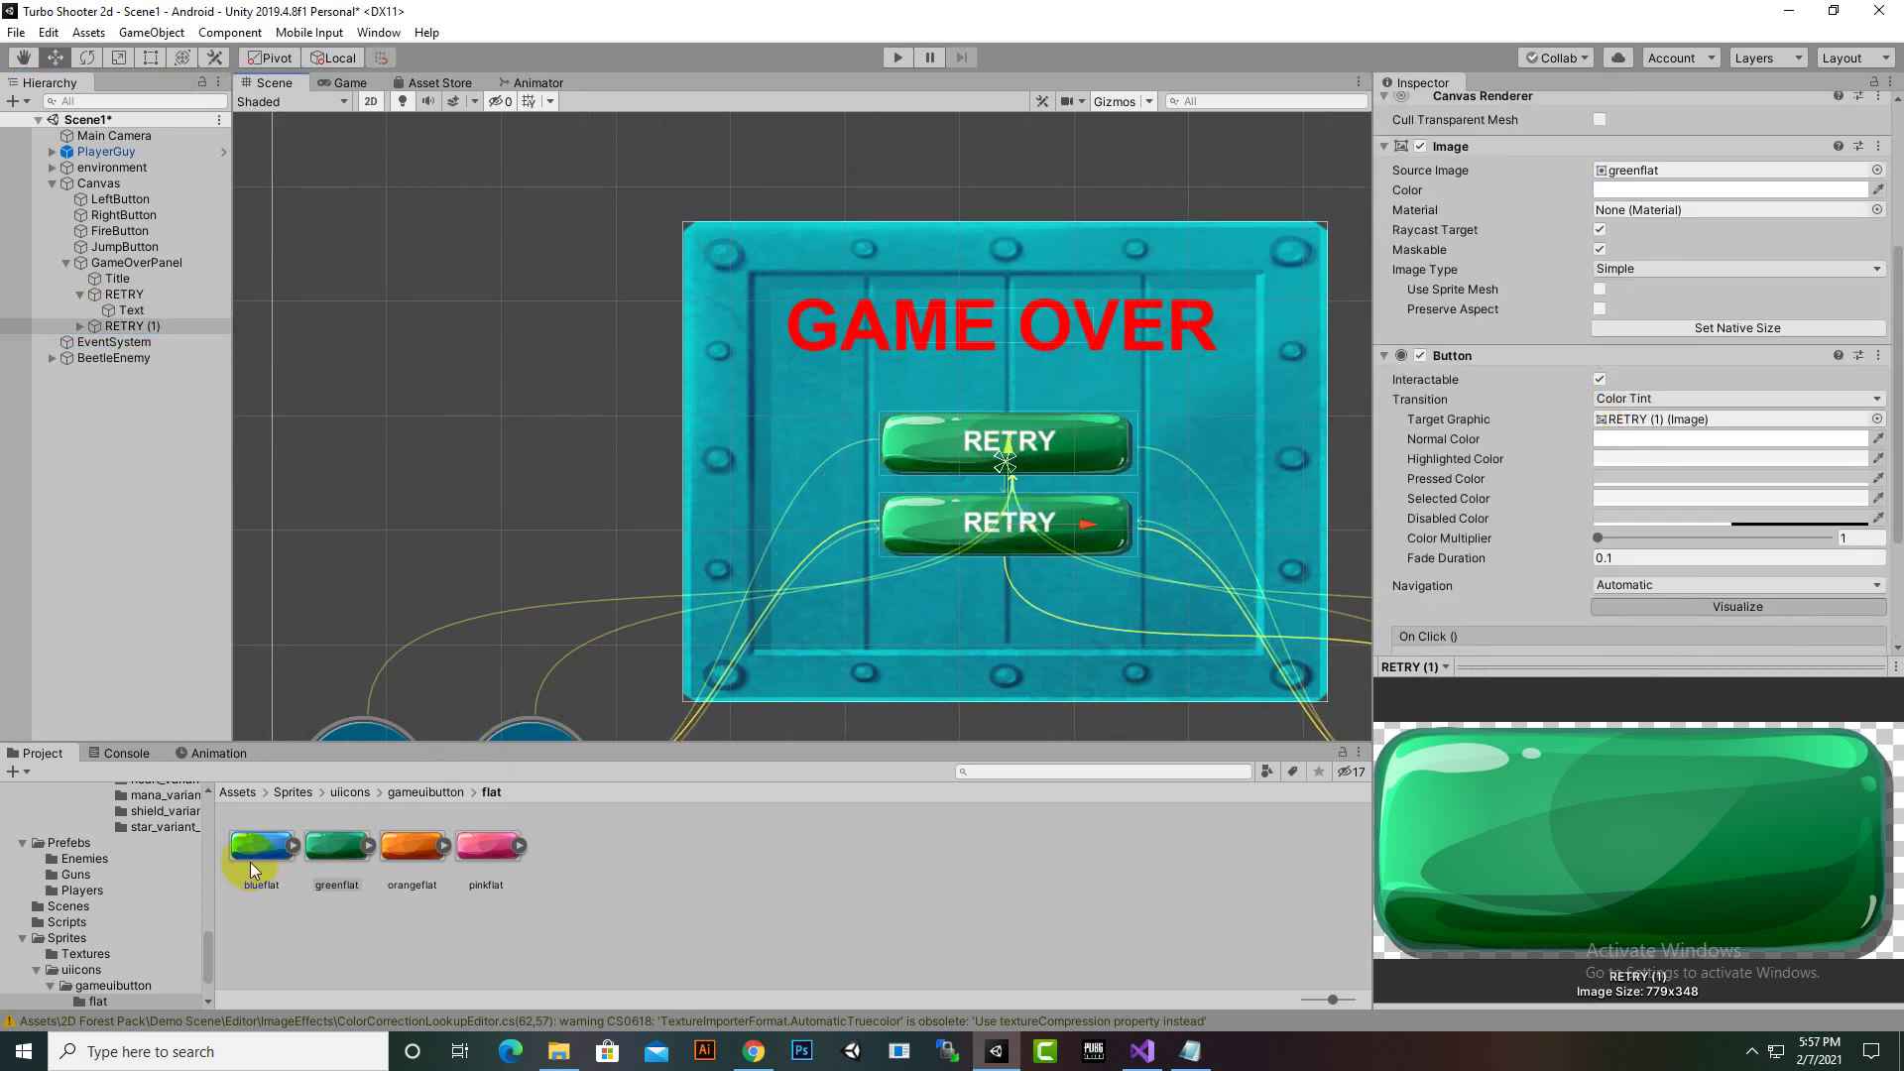
pyautogui.moveTo(256, 869); pyautogui.dragTo(1631, 171)
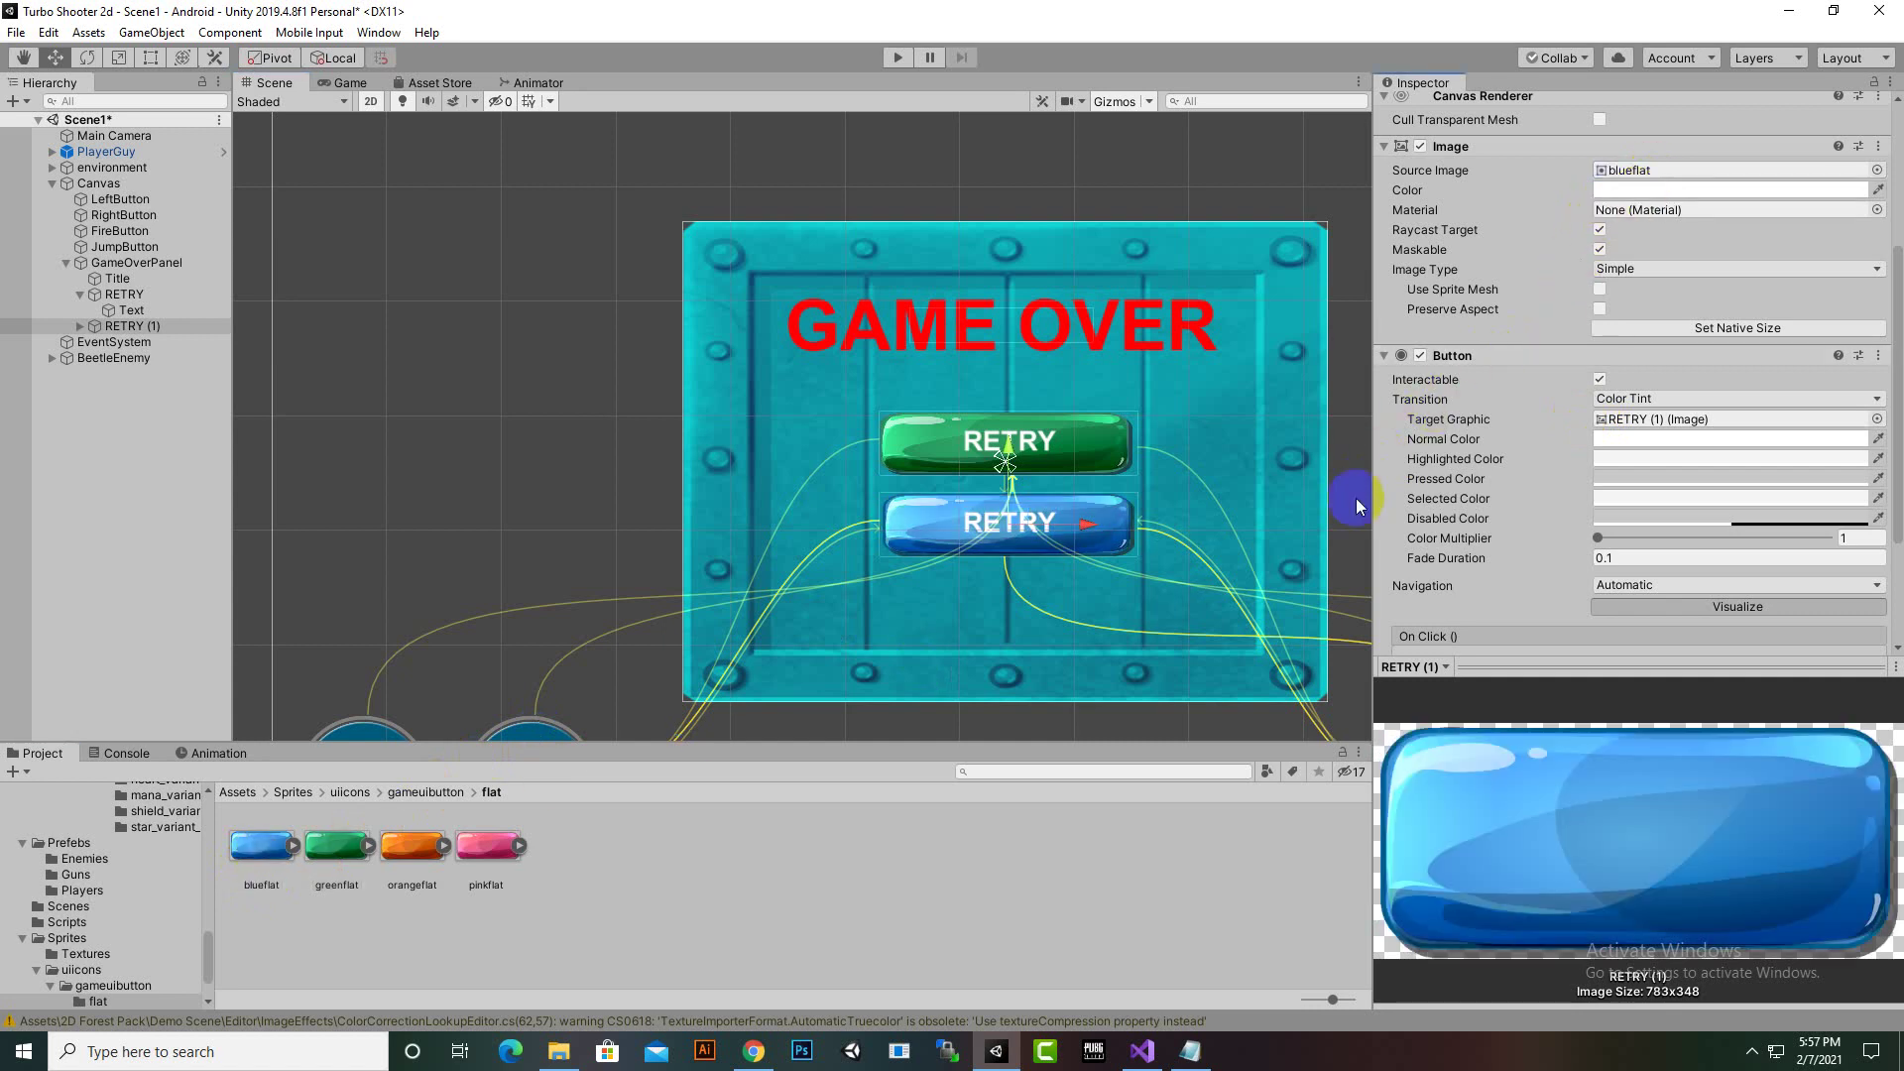
# Change the blue button's label text to "MAIN MENU"
pyautogui.click(89, 328)
pyautogui.click(129, 341)
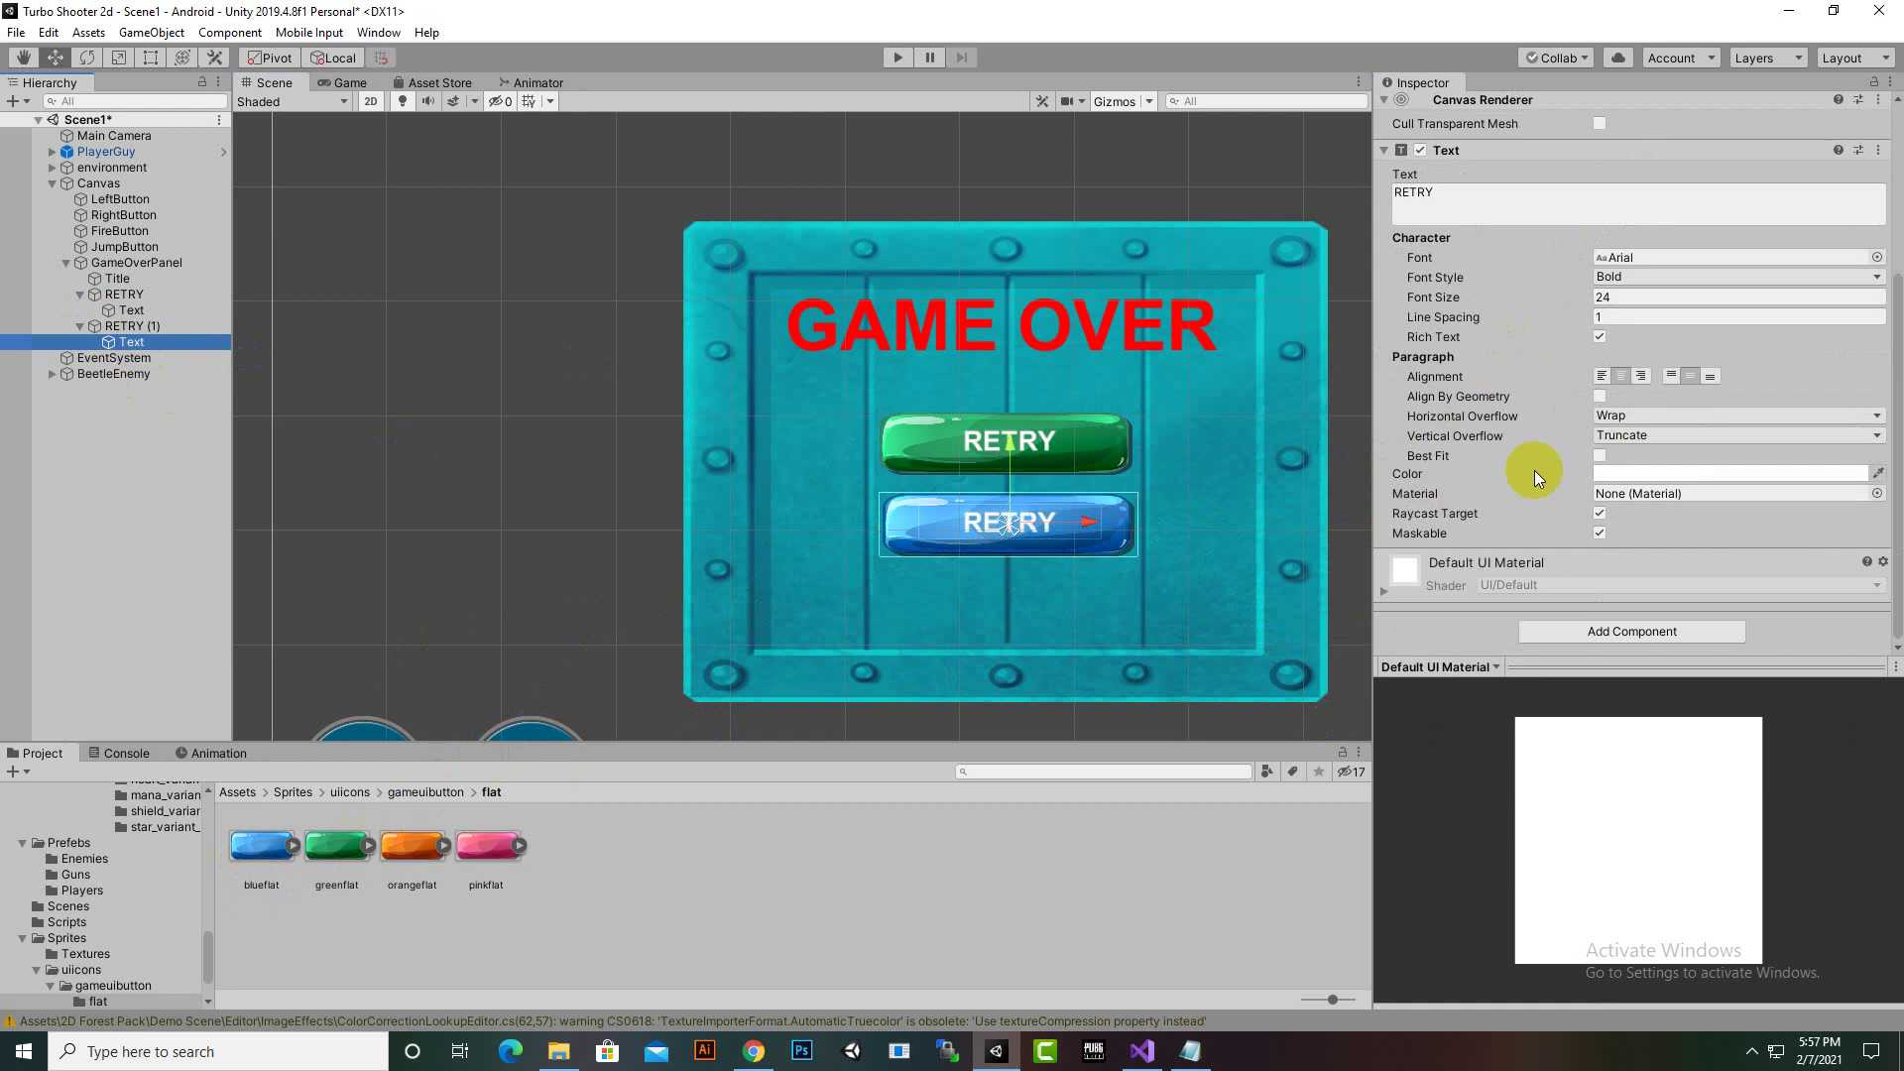
pyautogui.click(1543, 191)
pyautogui.write('MAIN')
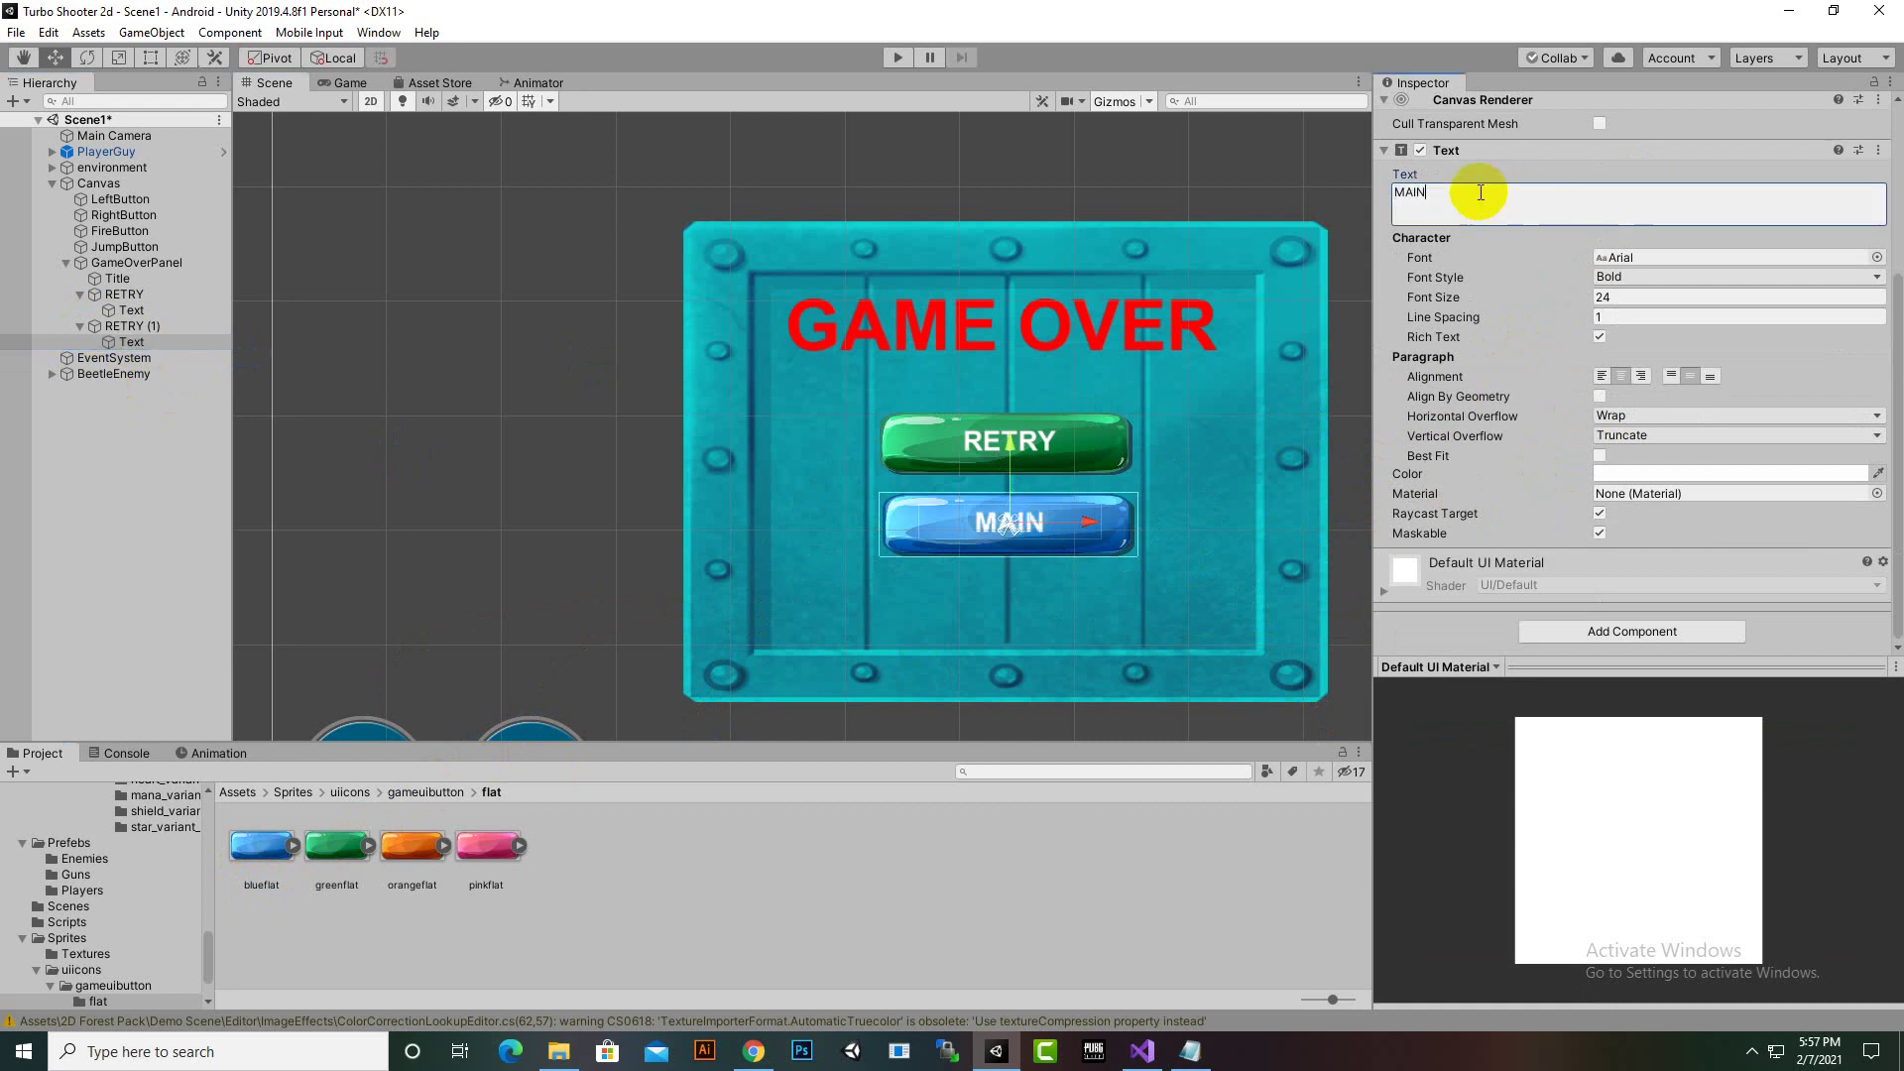
pyautogui.write(' MENU')
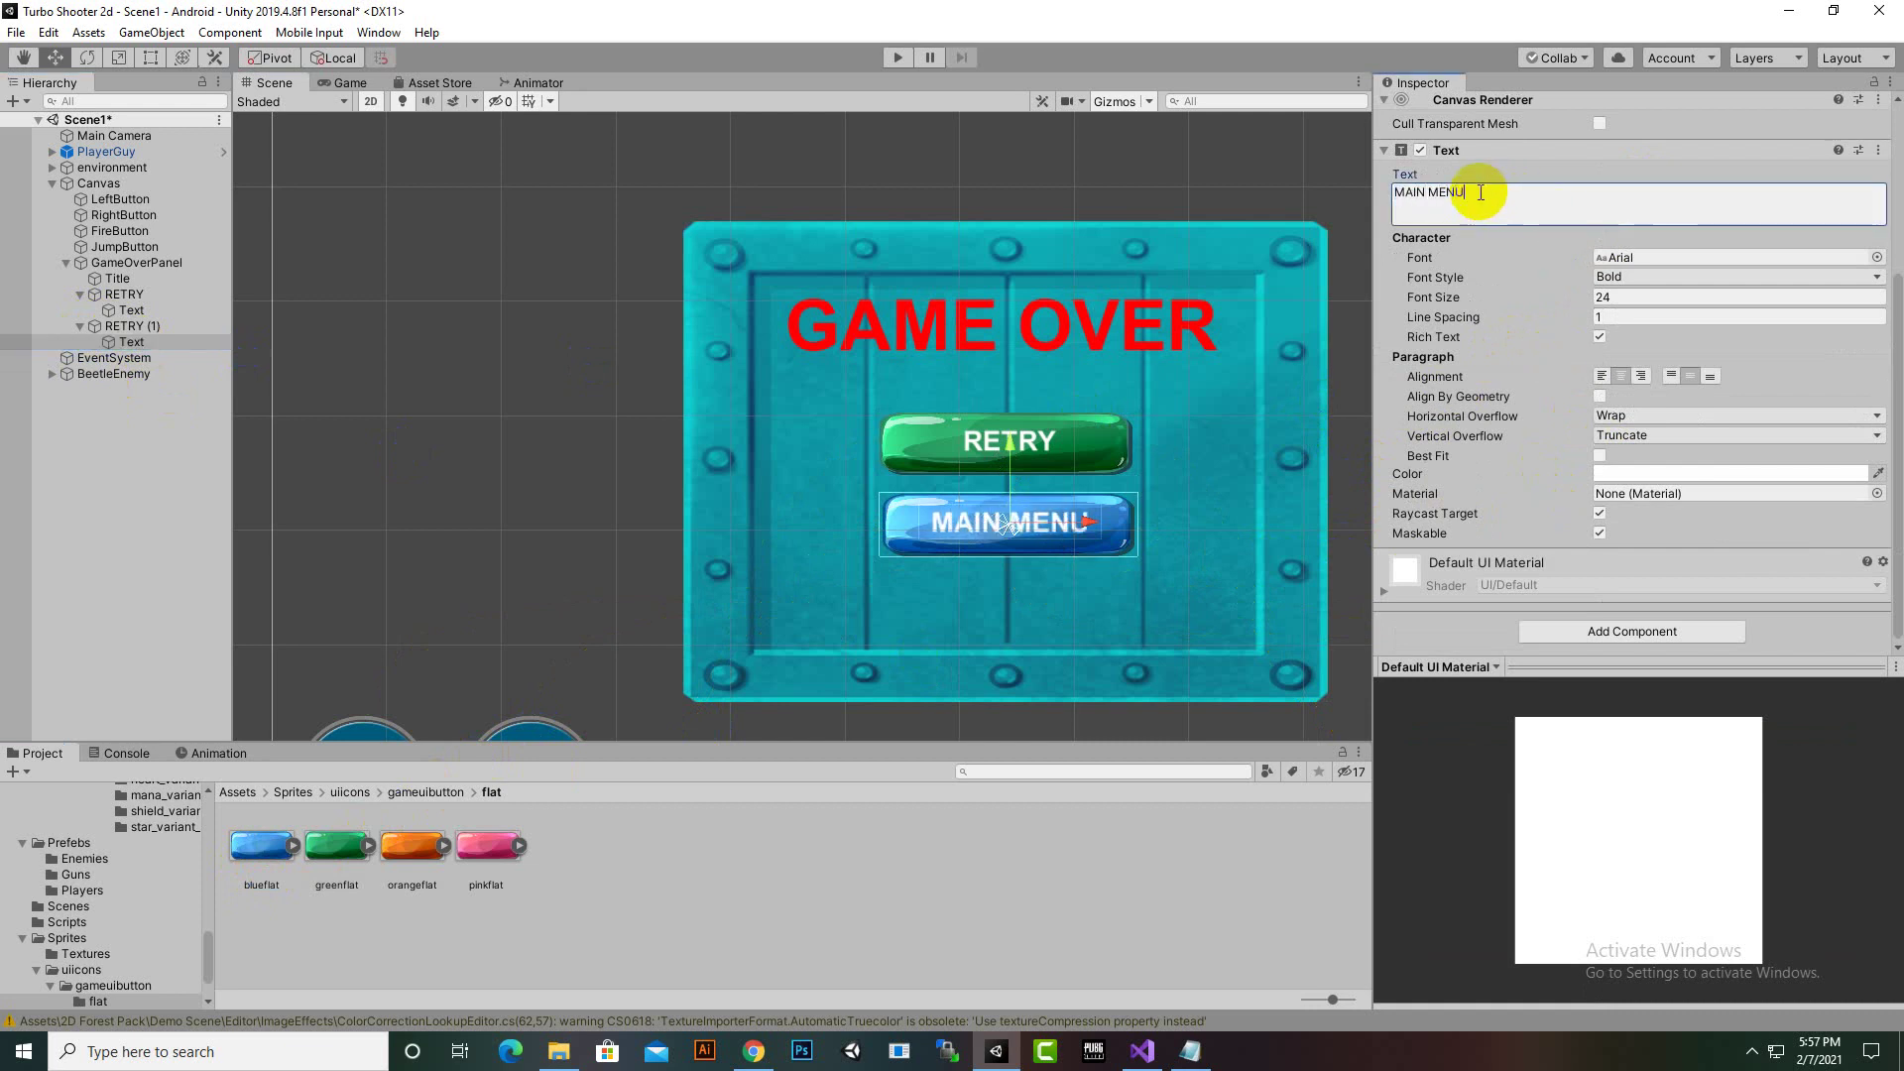
# Rename the duplicated blue button object as MAINMENU
pyautogui.rightClick(151, 328)
pyautogui.click(204, 390)
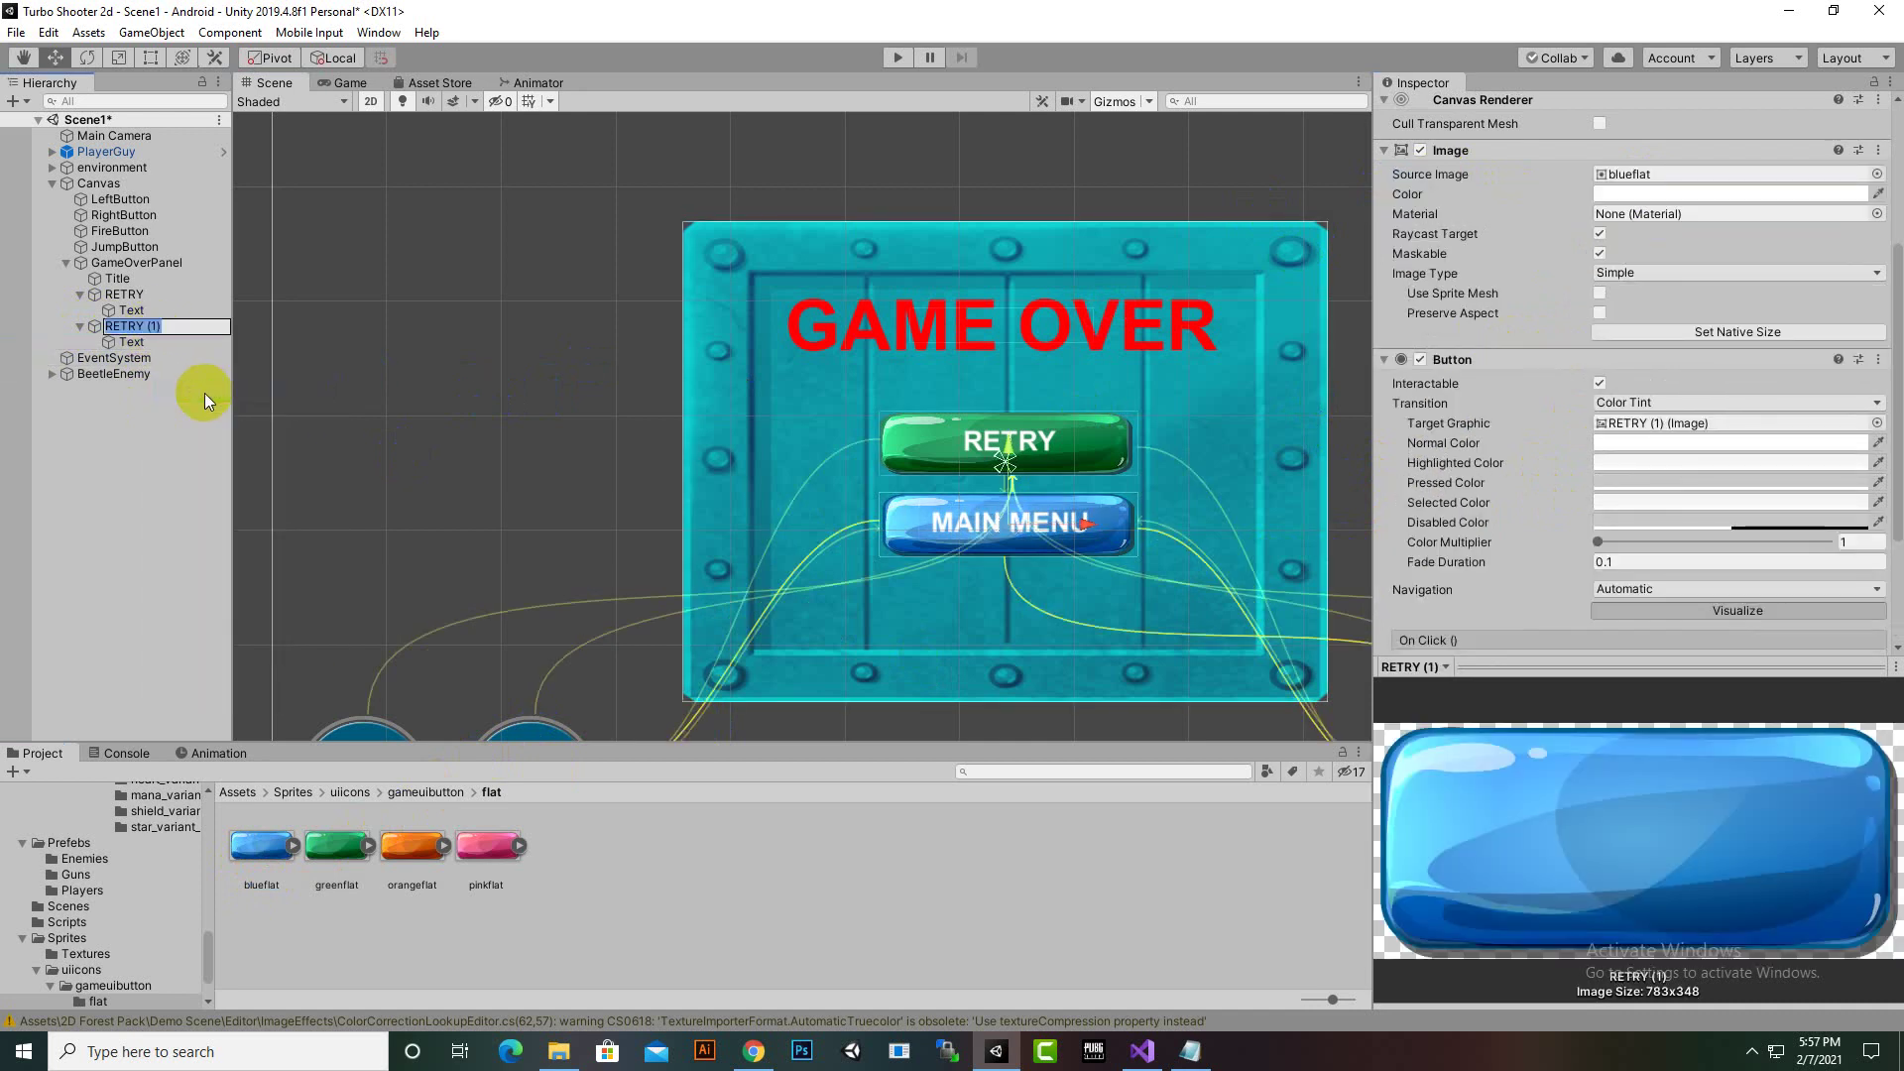
pyautogui.write('MAINMENU')
pyautogui.press('Return')
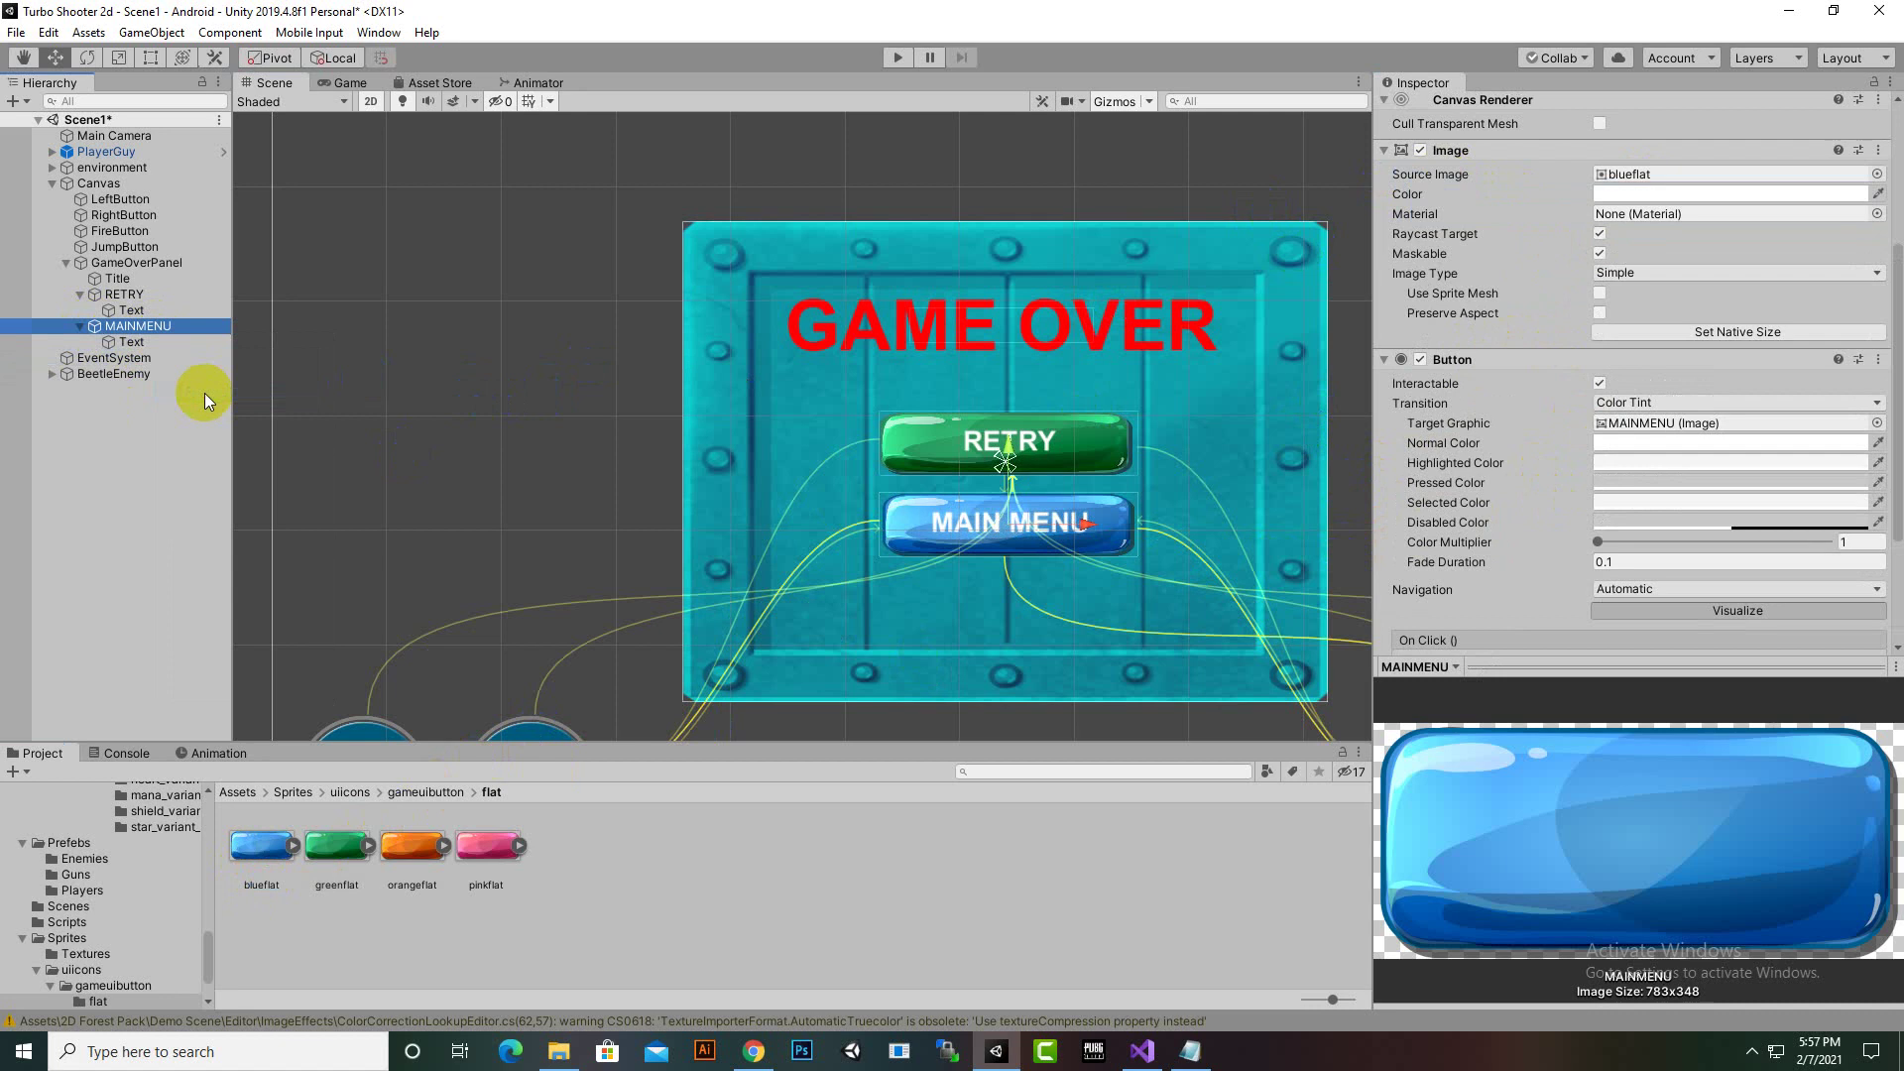
# Duplicate the MAINMENU button, place the copy below it at about Pos Y -216, and set its source image to pinkflat
pyautogui.hotkey('ctrl', 'd')
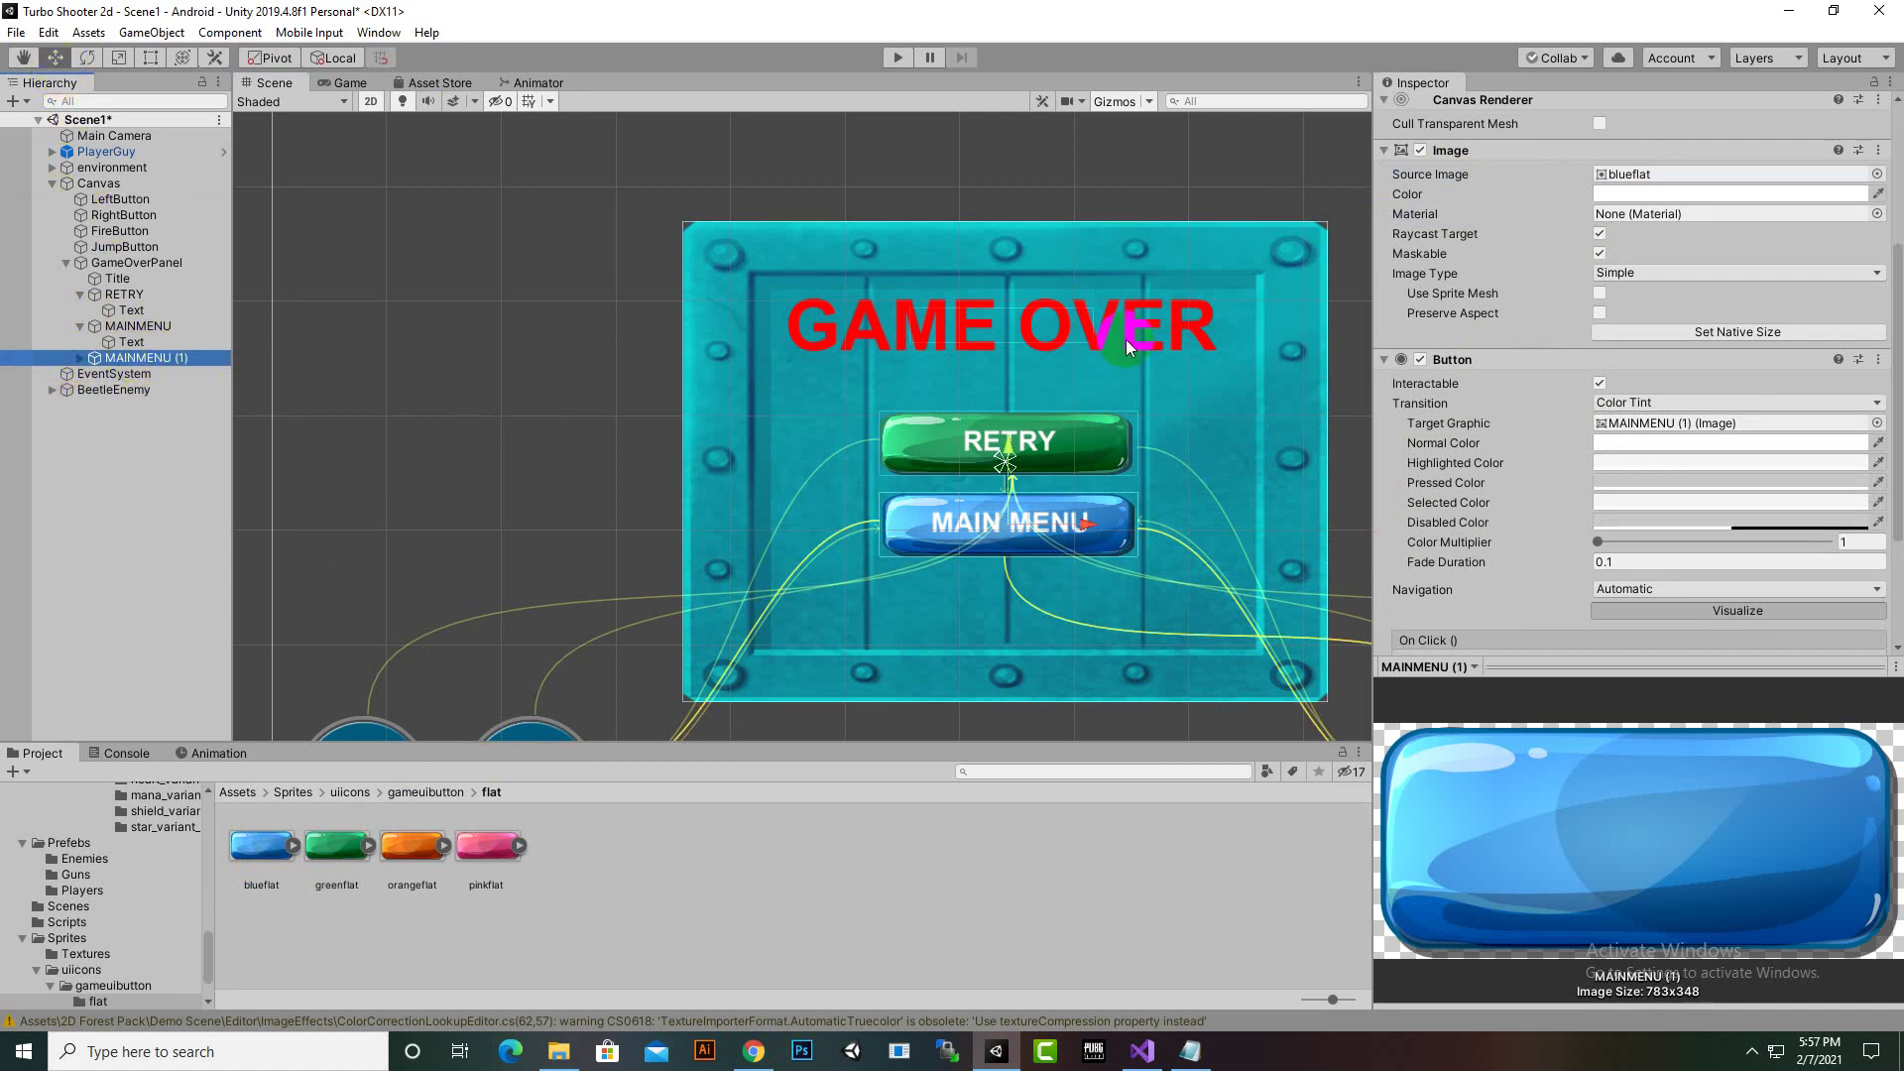
pyautogui.moveTo(1007, 458); pyautogui.dragTo(1012, 536)
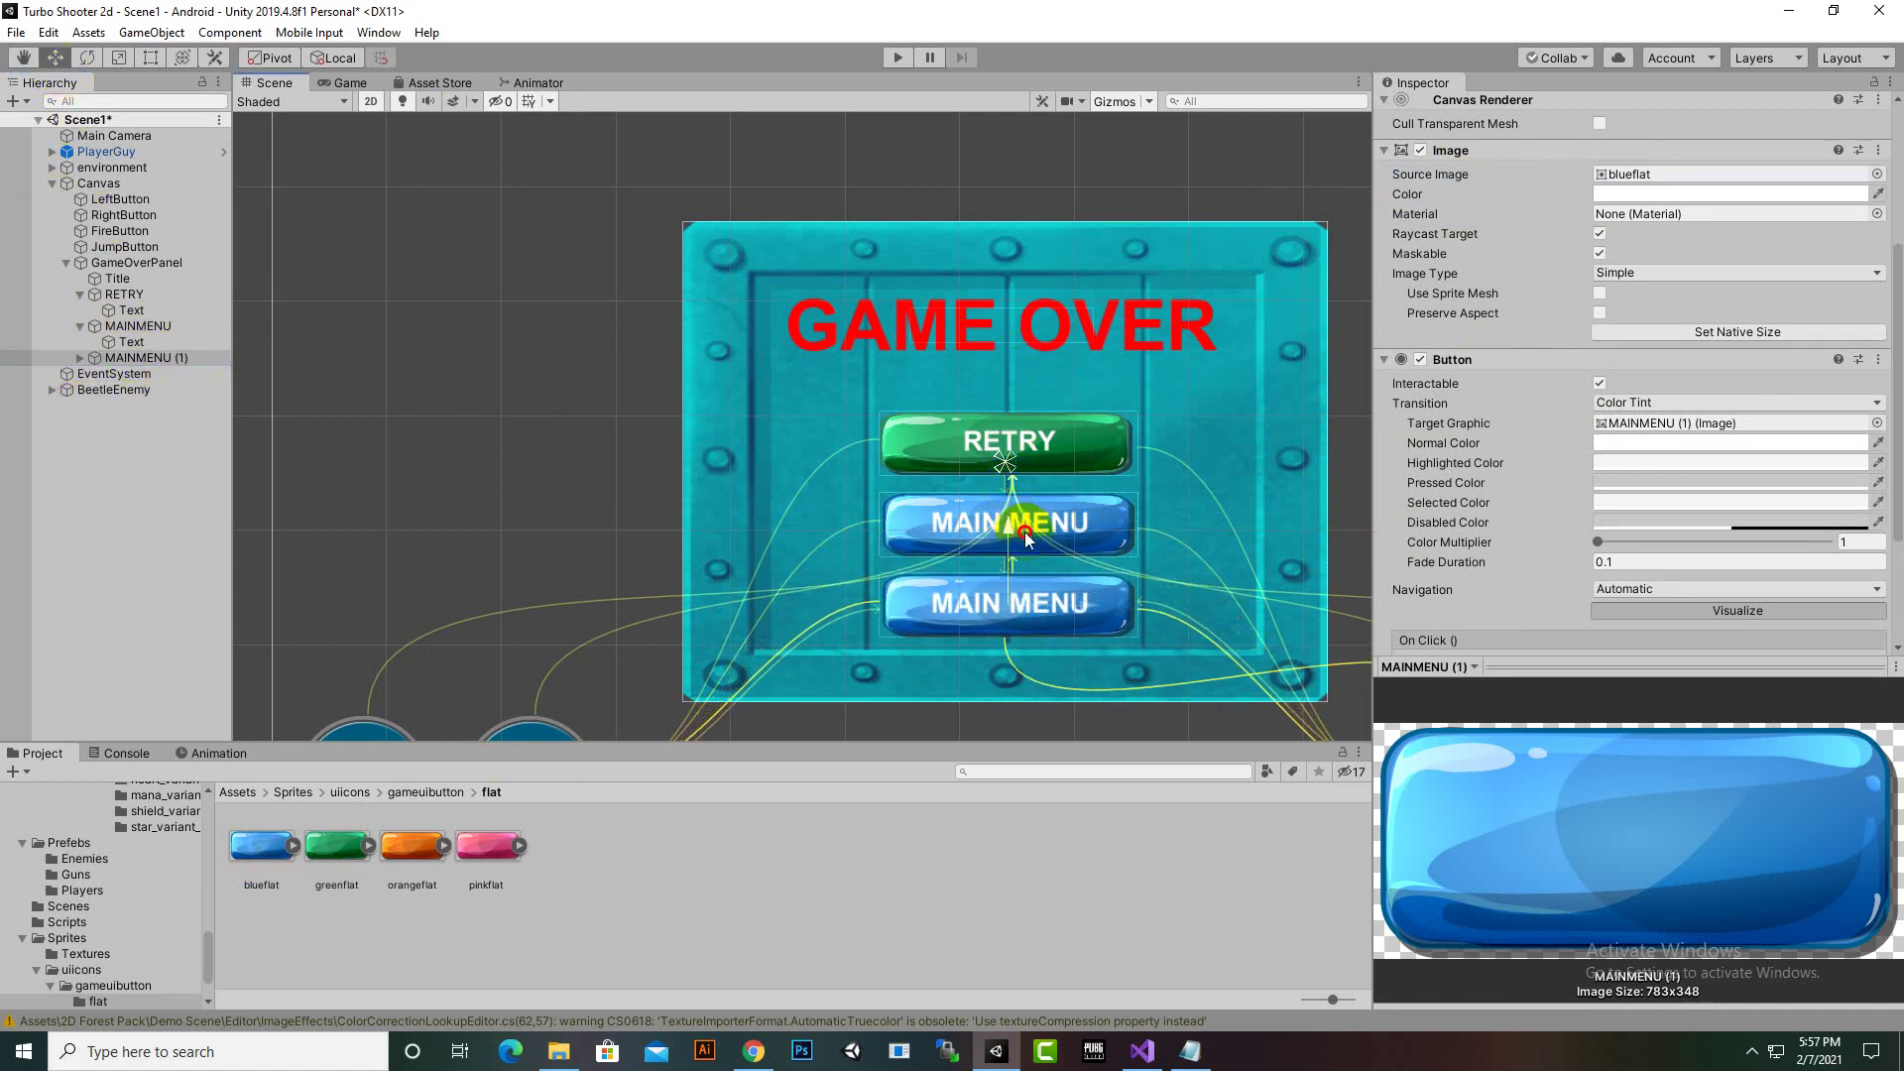
pyautogui.scroll(-4, 1629, 411)
pyautogui.scroll(5, 1629, 410)
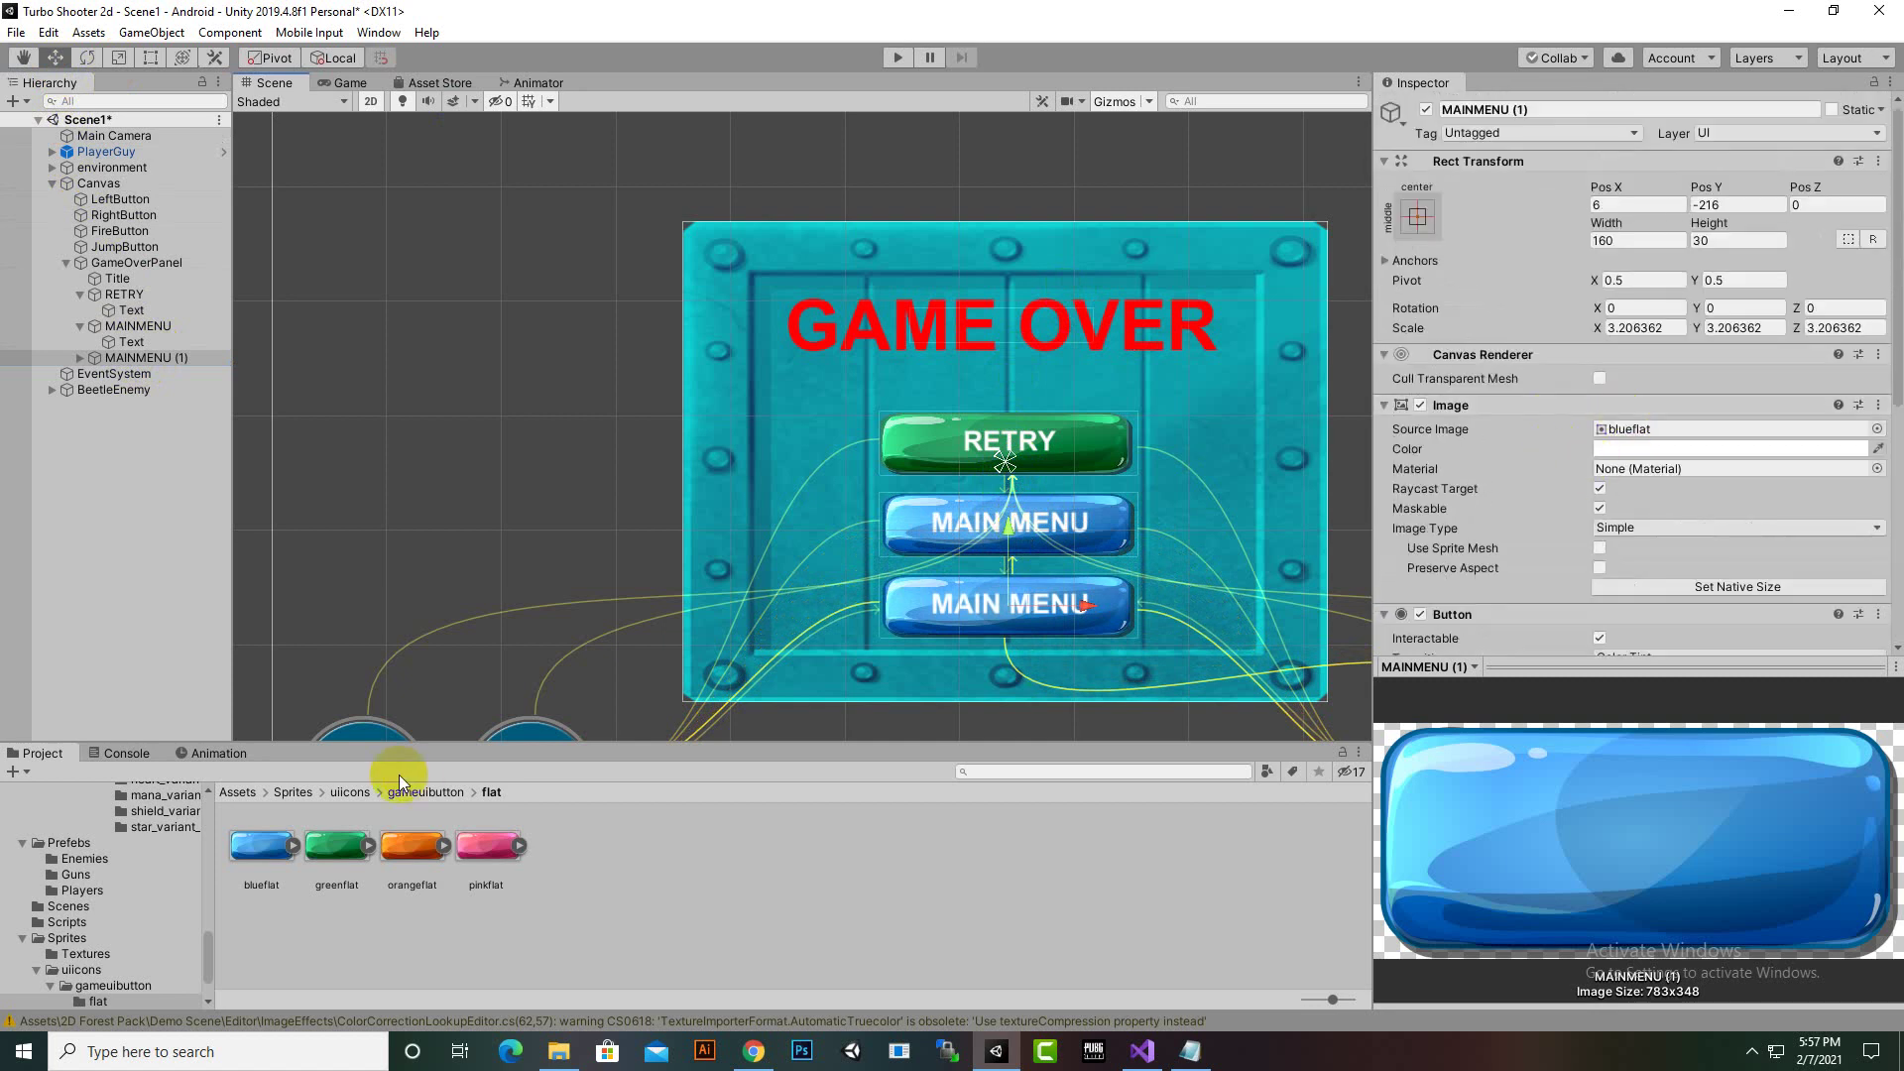
pyautogui.moveTo(488, 848); pyautogui.dragTo(1649, 429)
pyautogui.scroll(2, 1037, 542)
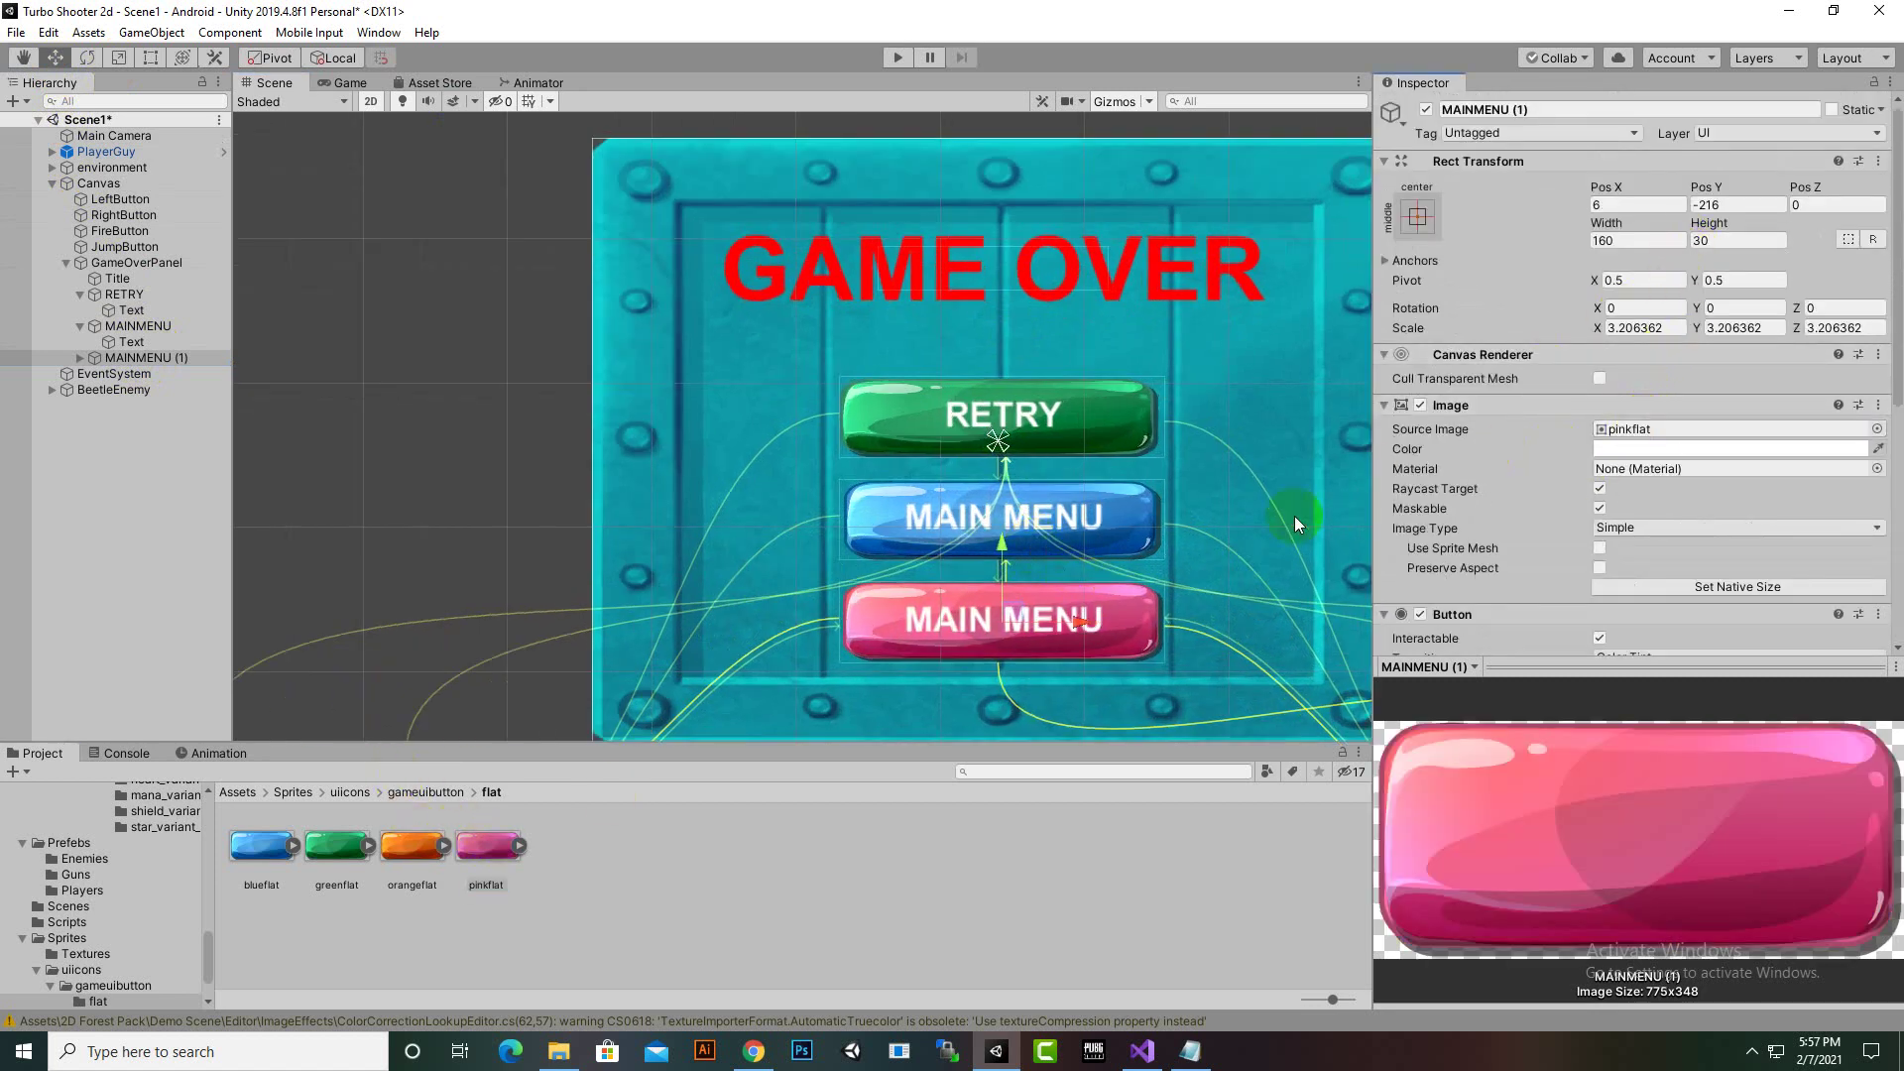
# Move the green, blue and pink buttons up together so the pink one sits at about Pos Y -185
pyautogui.keyDown('ctrl'); pyautogui.click(137, 326); pyautogui.keyUp('ctrl')
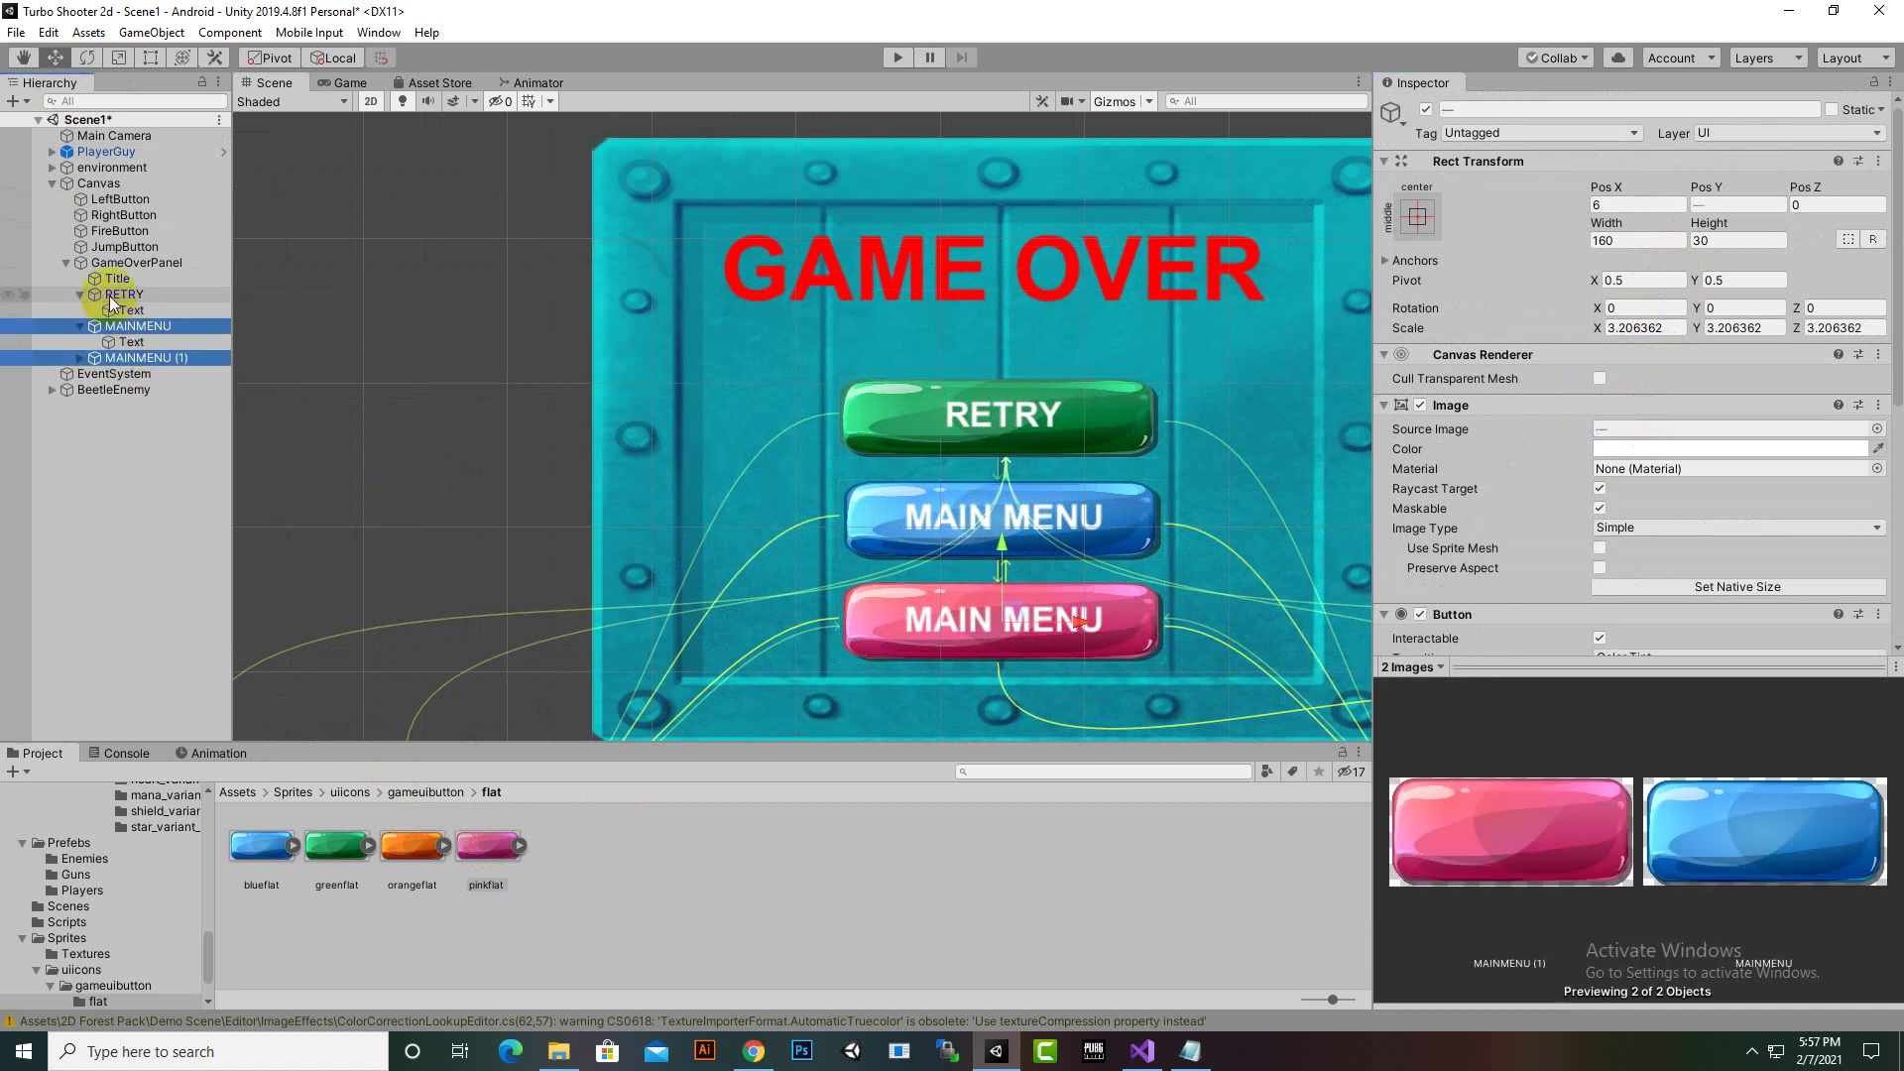
pyautogui.keyDown('ctrl'); pyautogui.click(124, 295); pyautogui.keyUp('ctrl')
pyautogui.moveTo(1014, 547); pyautogui.dragTo(1011, 521)
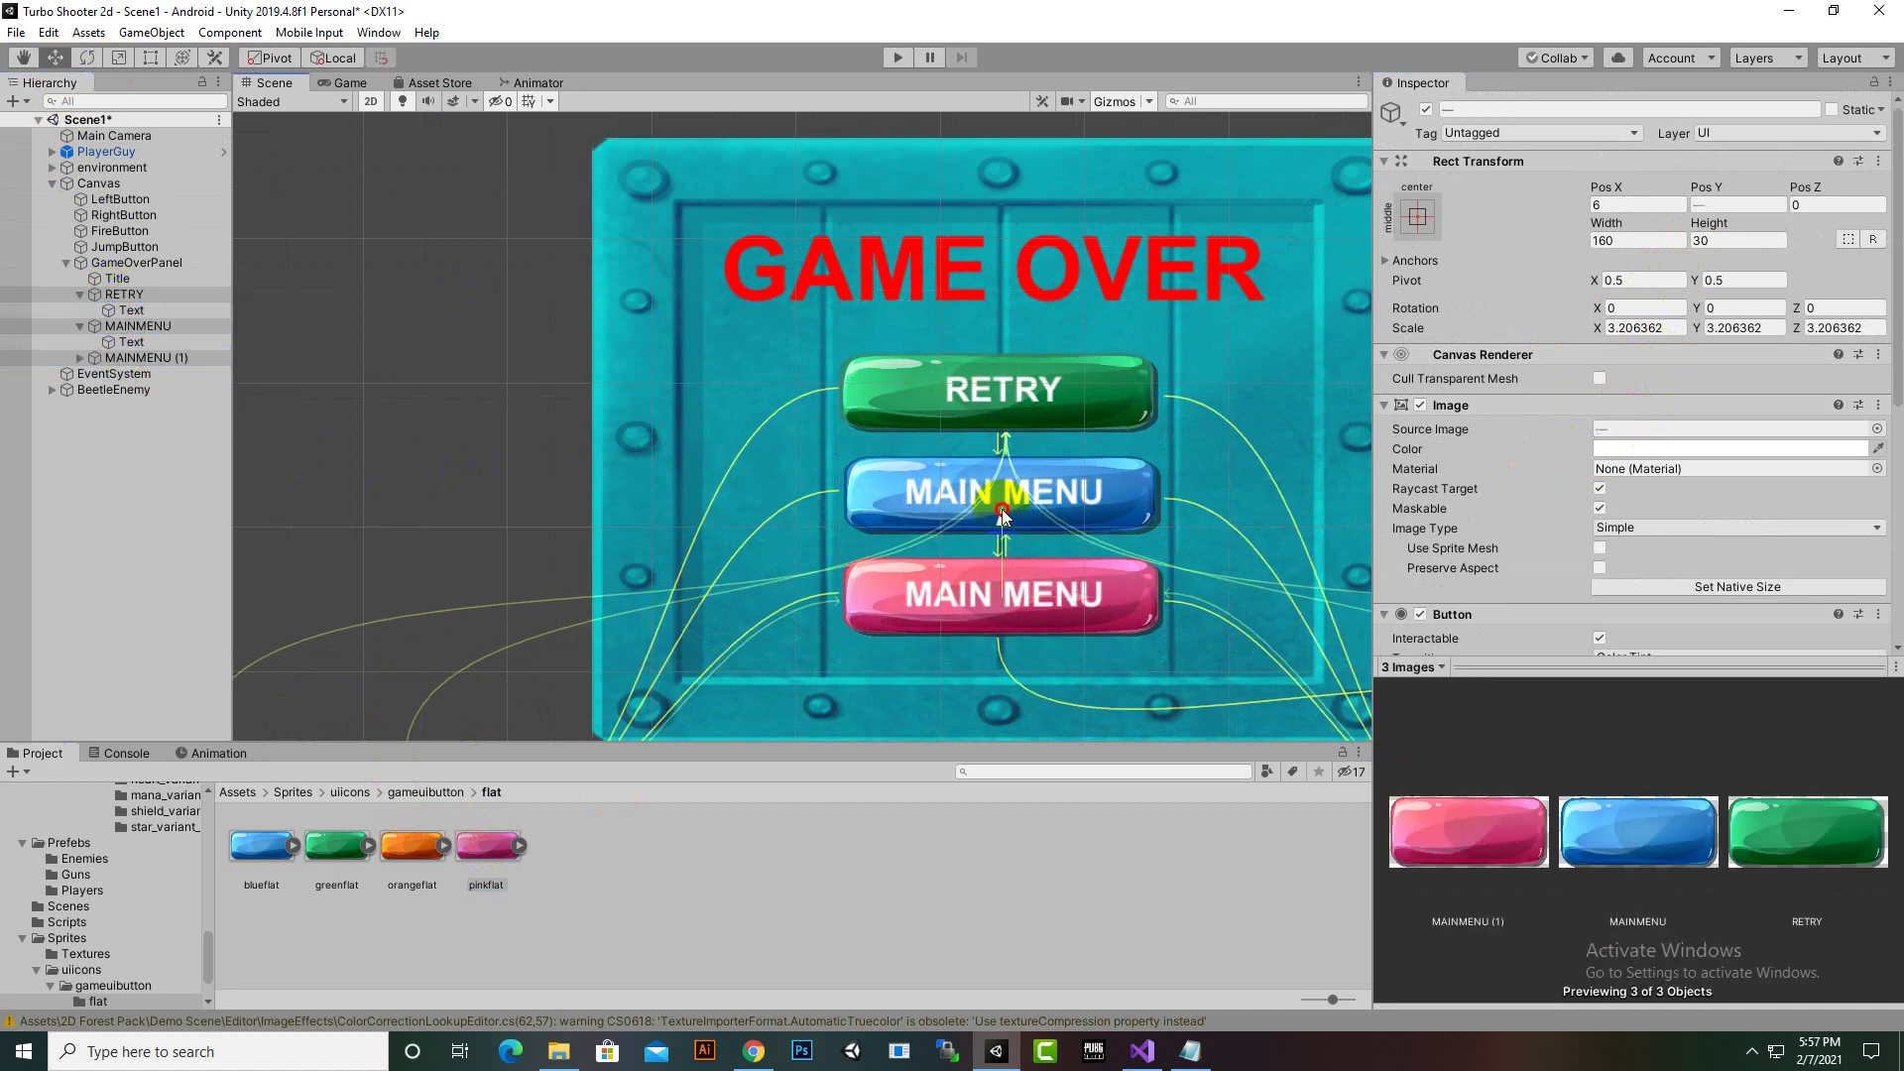
# Rename the pink button object as QUIT
pyautogui.rightClick(140, 355)
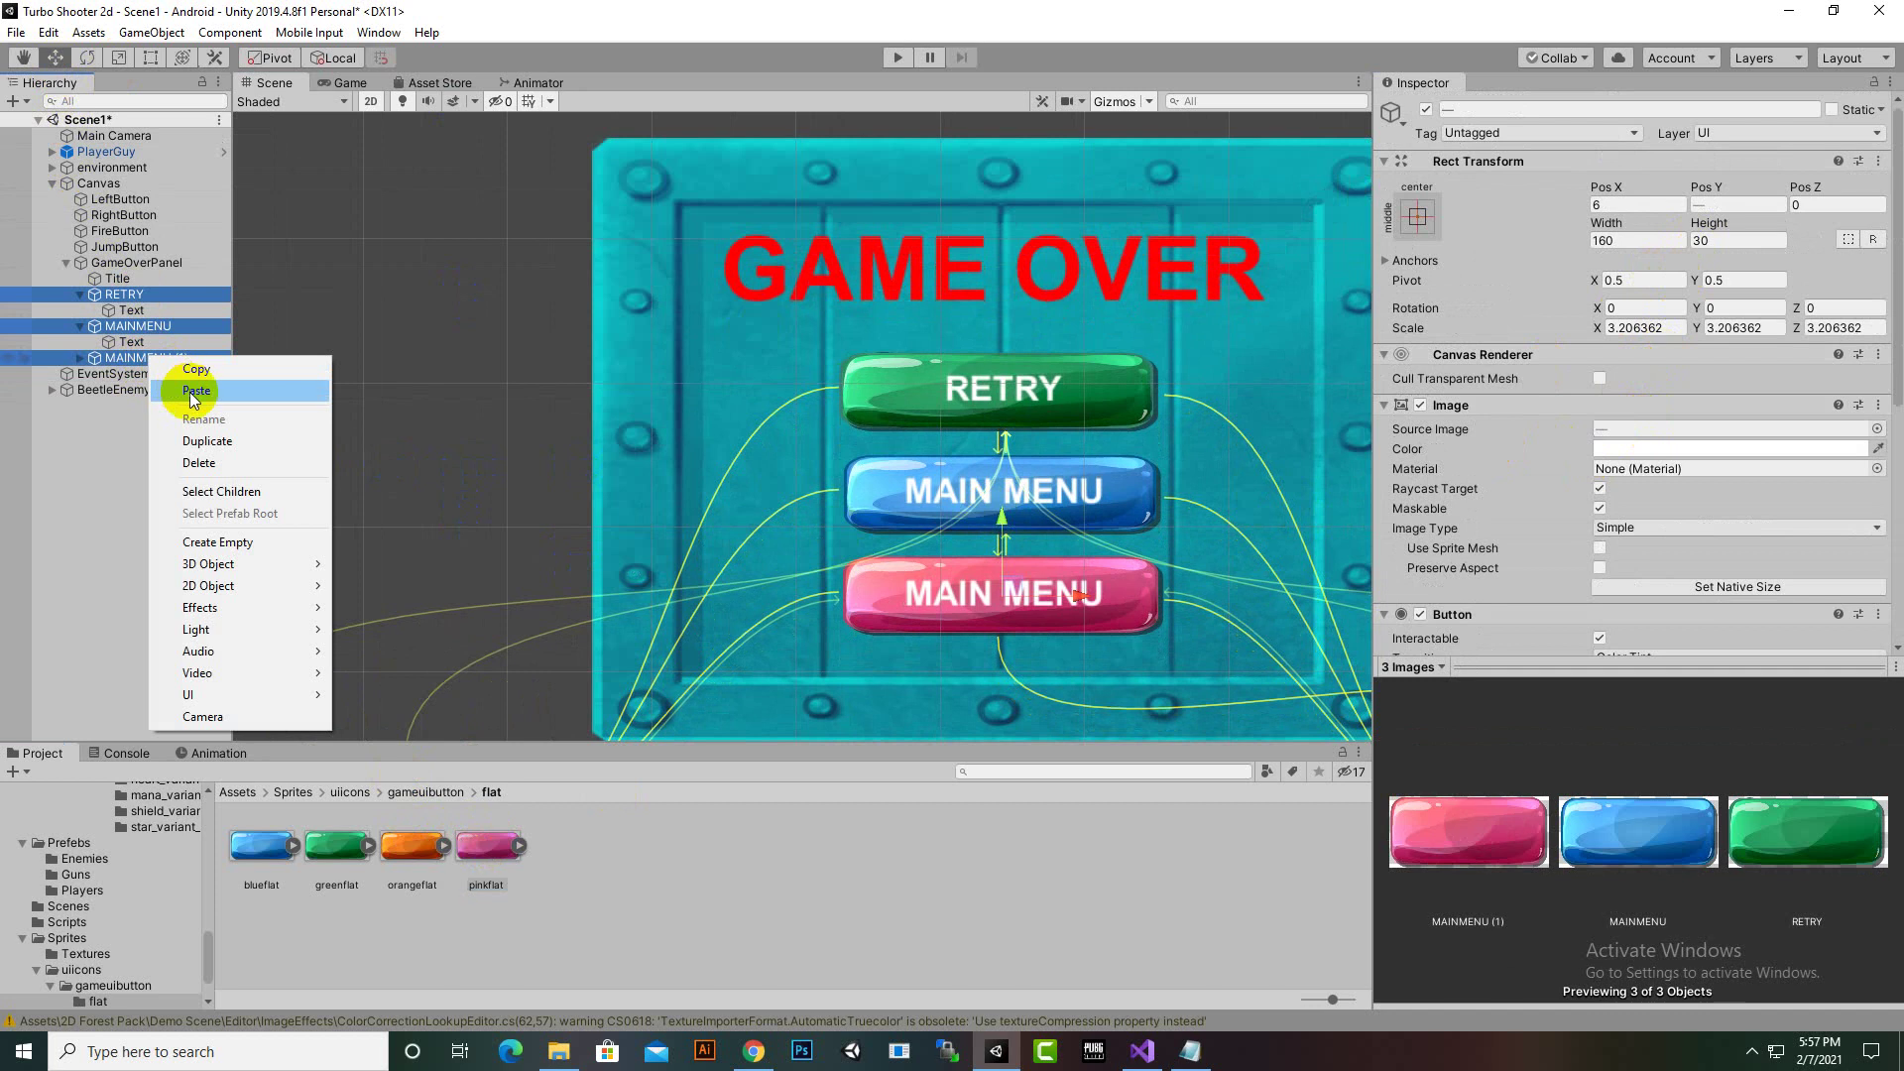
pyautogui.click(104, 365)
pyautogui.rightClick(104, 365)
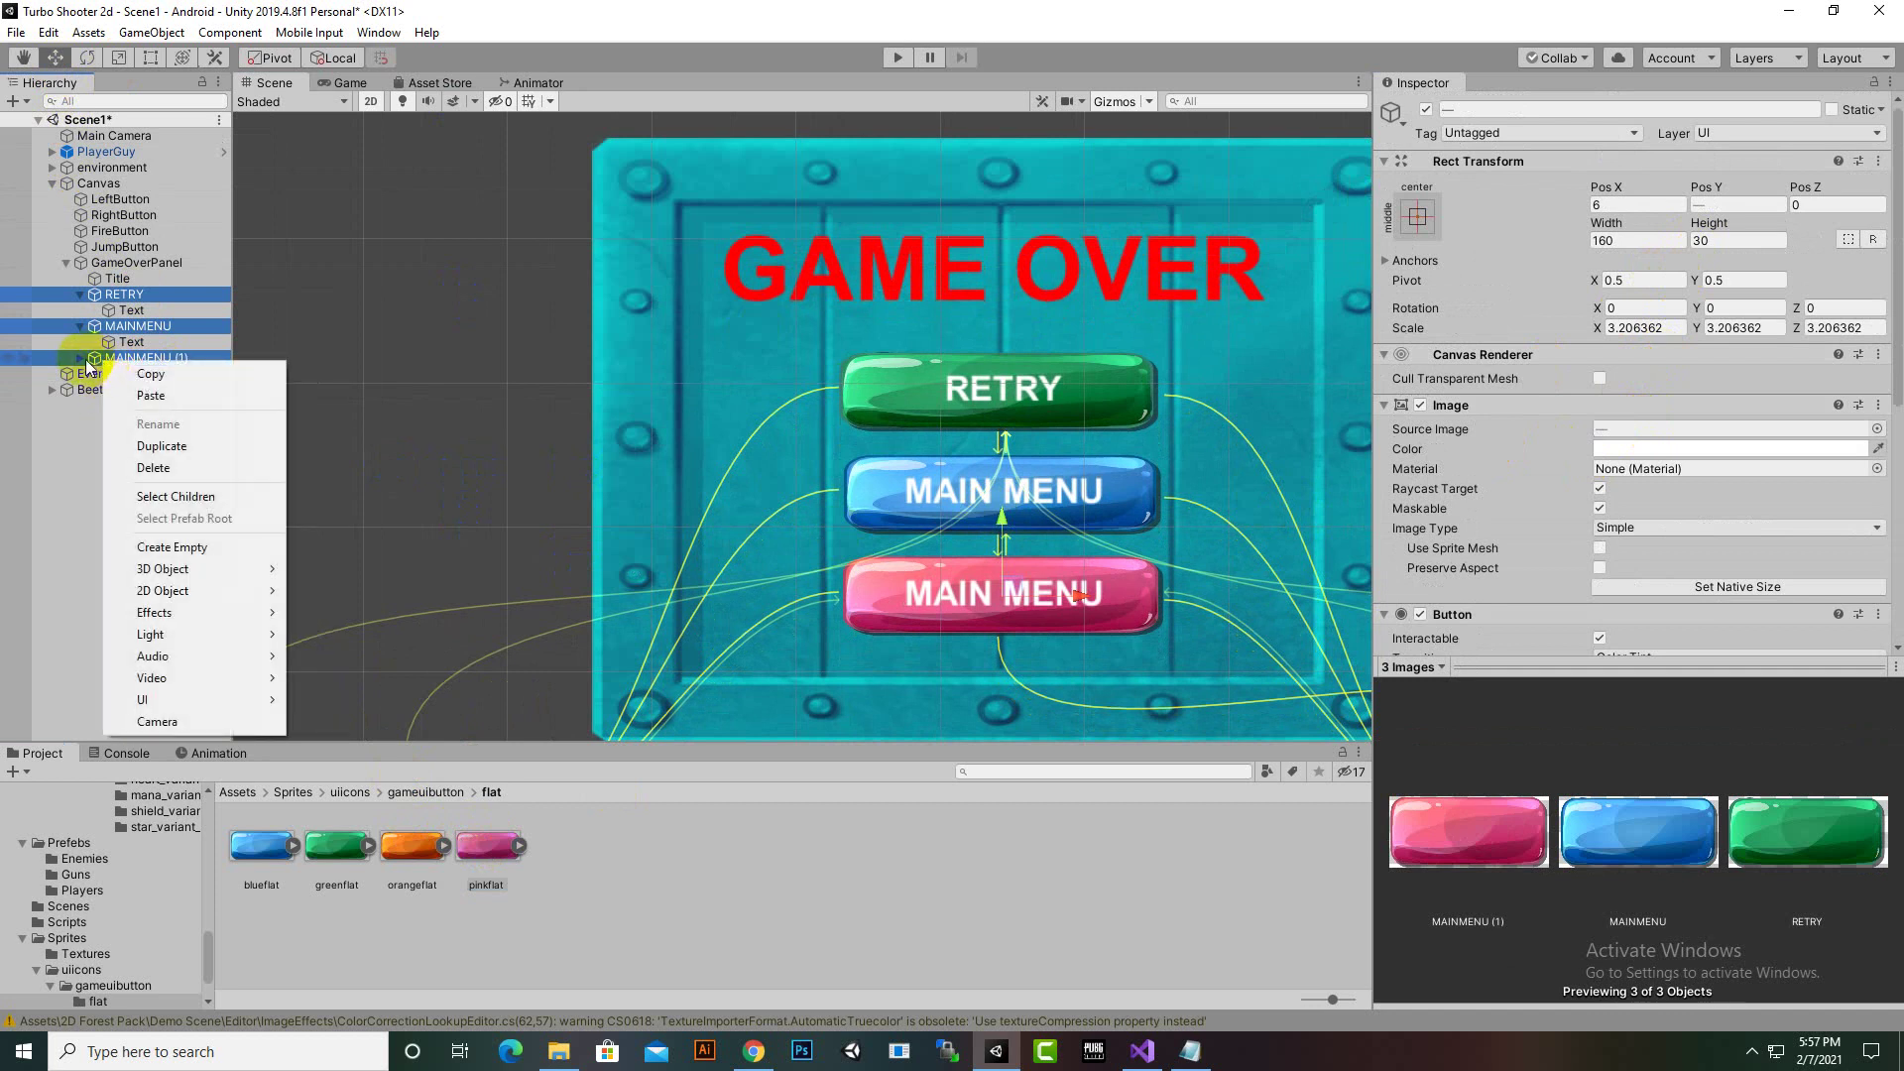
pyautogui.click(87, 365)
pyautogui.click(124, 357)
pyautogui.rightClick(122, 359)
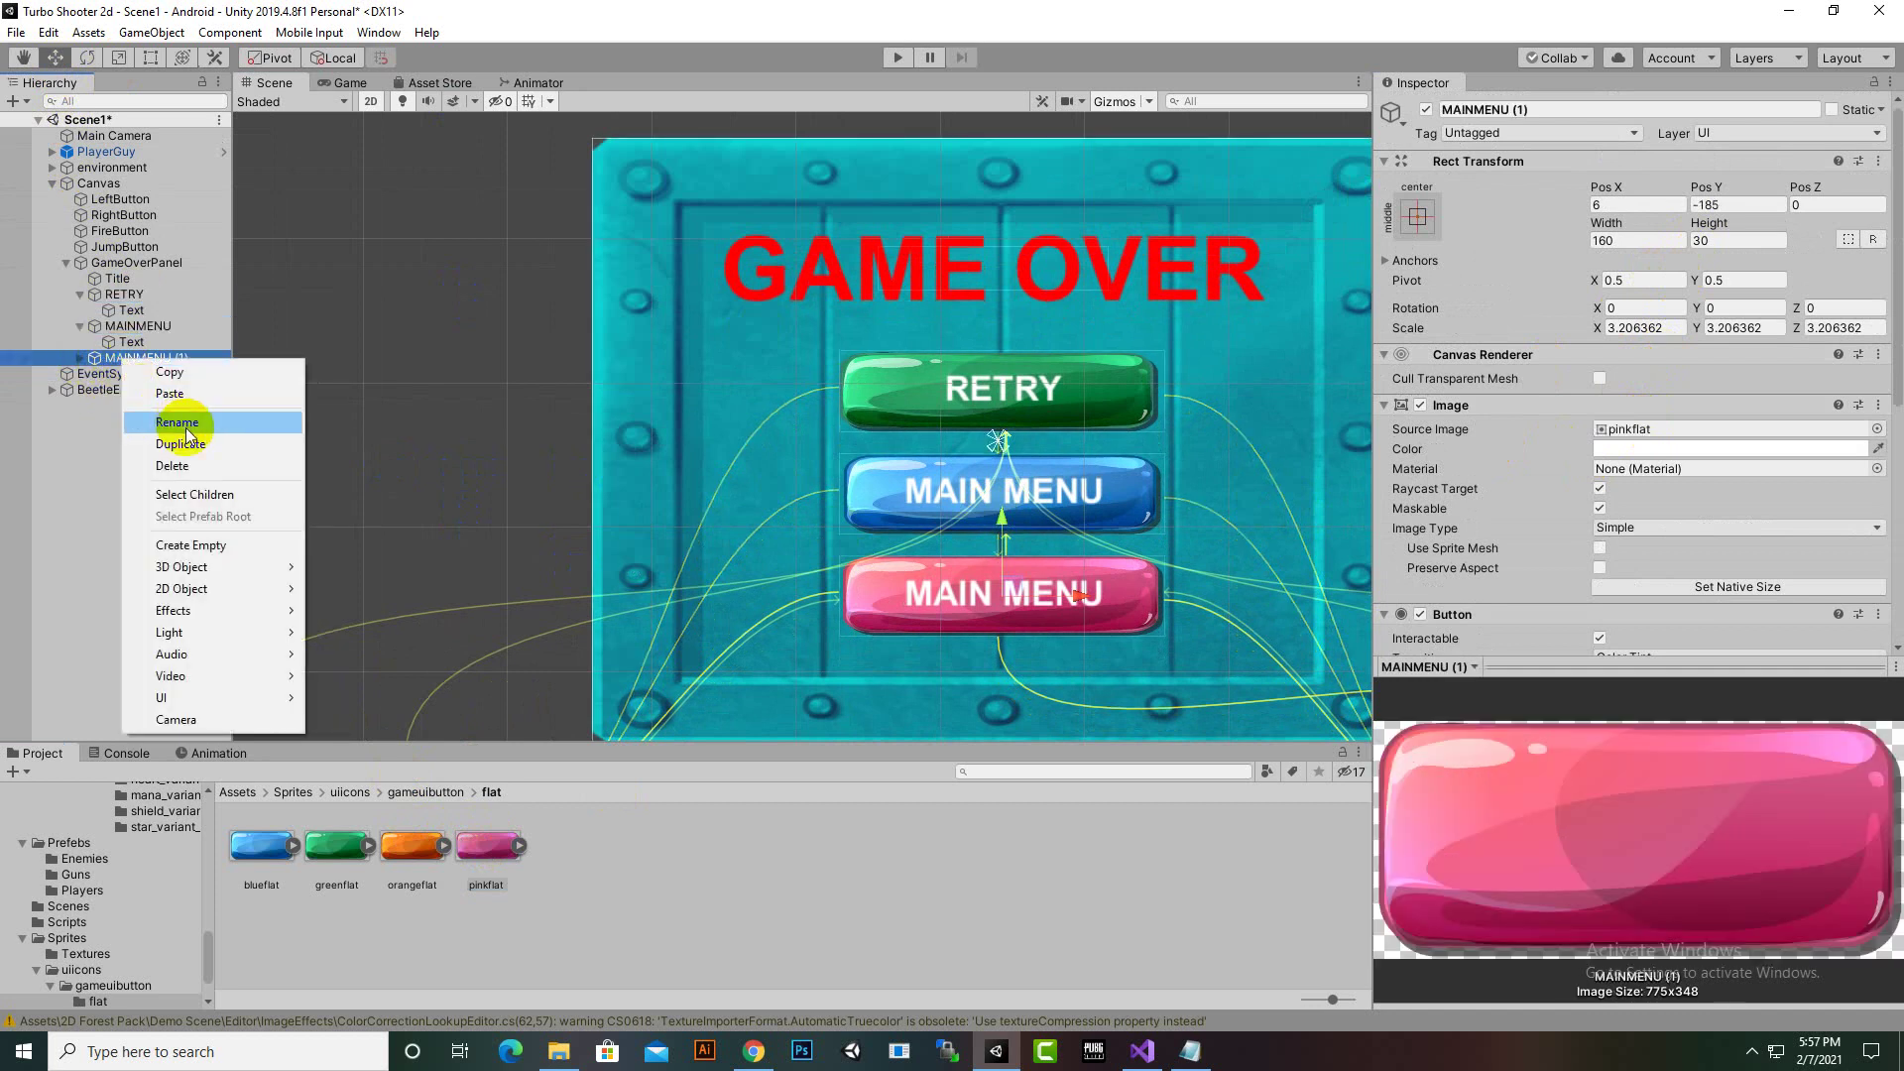
pyautogui.click(183, 422)
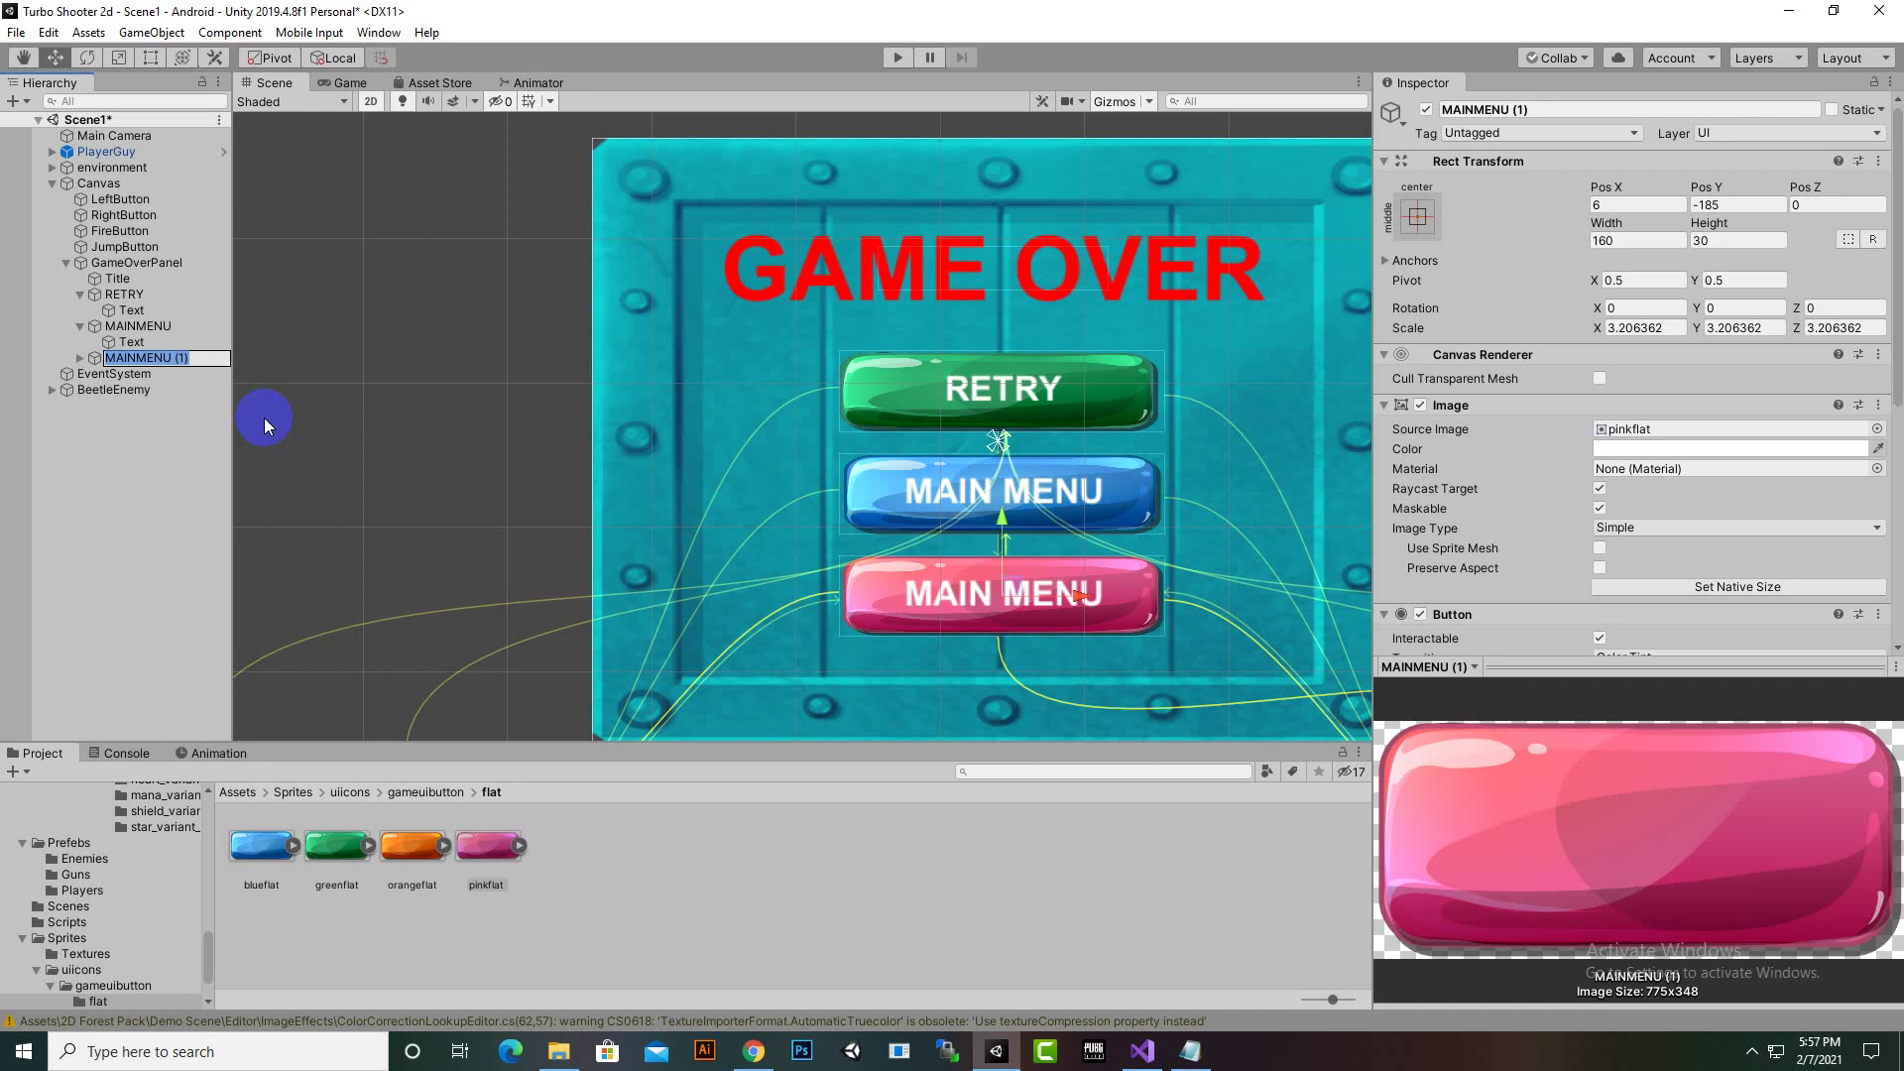
pyautogui.write('QUIT')
pyautogui.press('Return')
# Change the label text of the pink QUIT button to QUIT
pyautogui.click(78, 357)
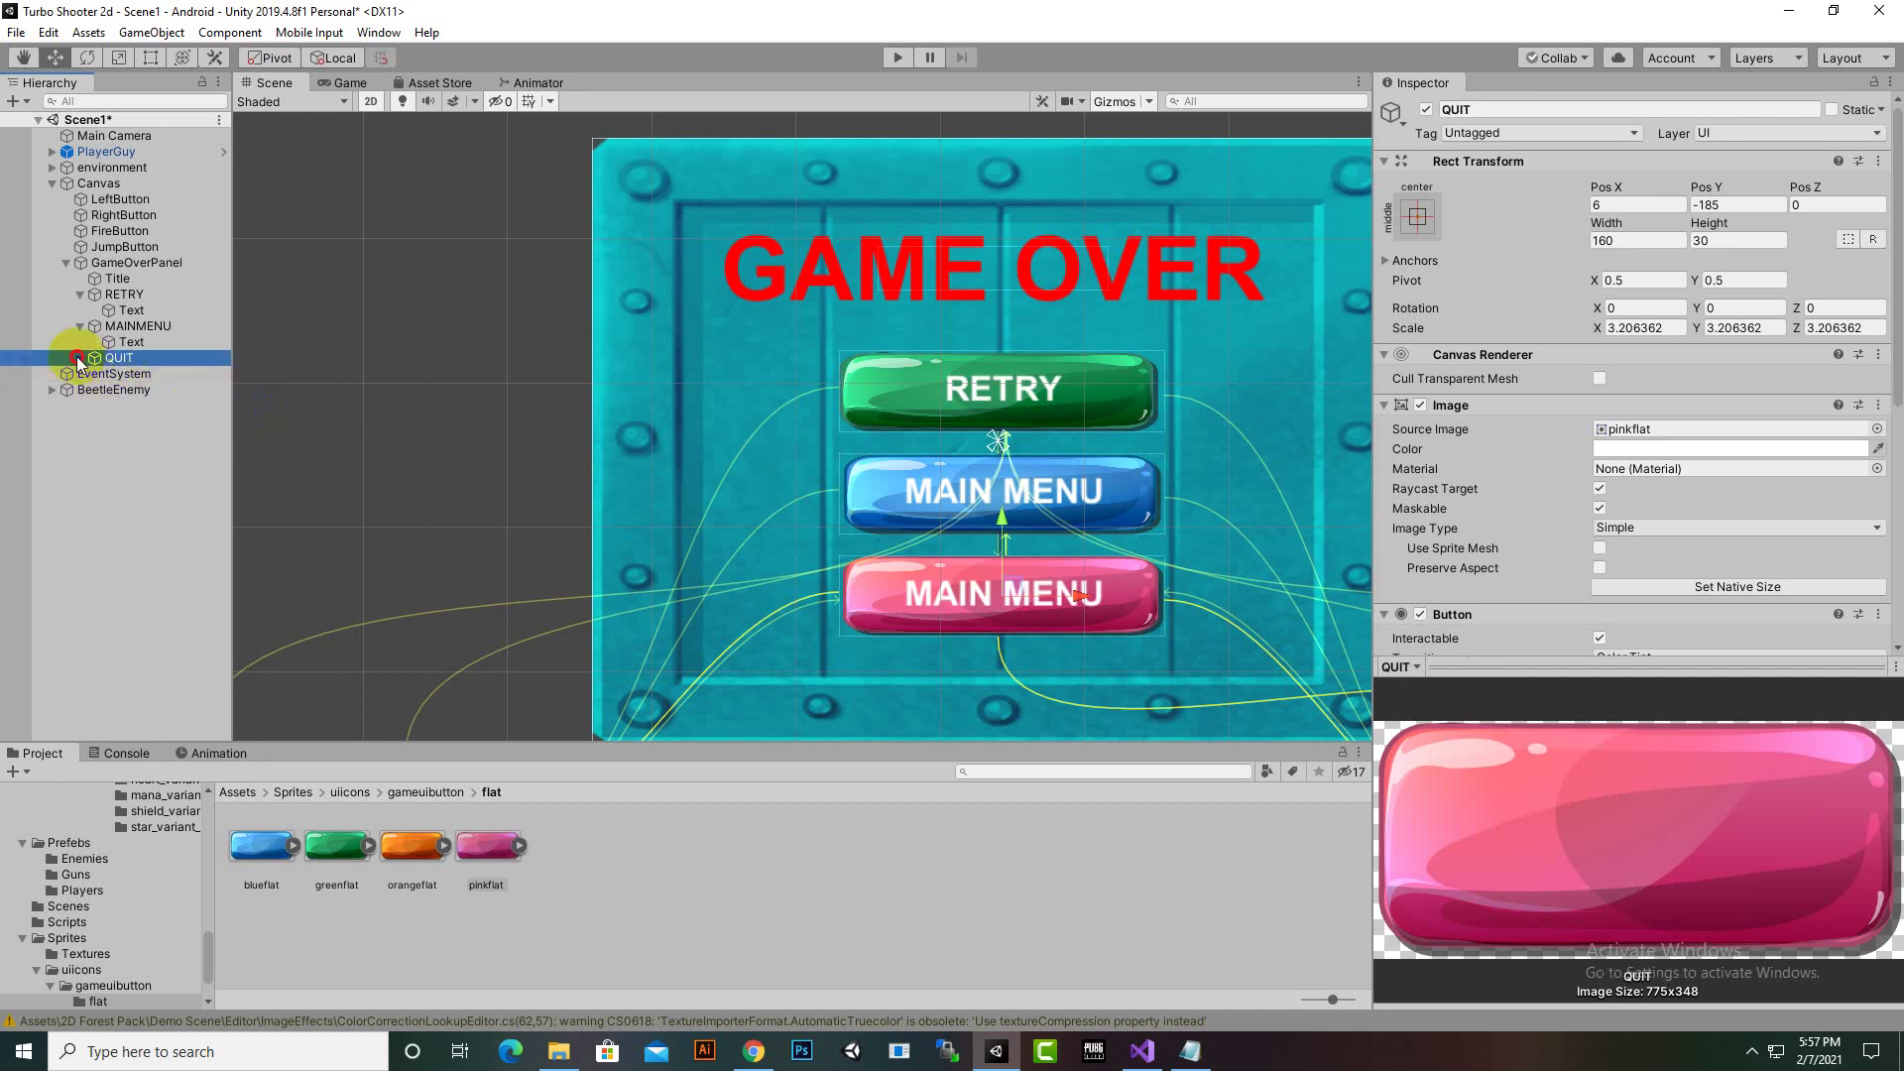
pyautogui.click(131, 373)
pyautogui.click(1575, 407)
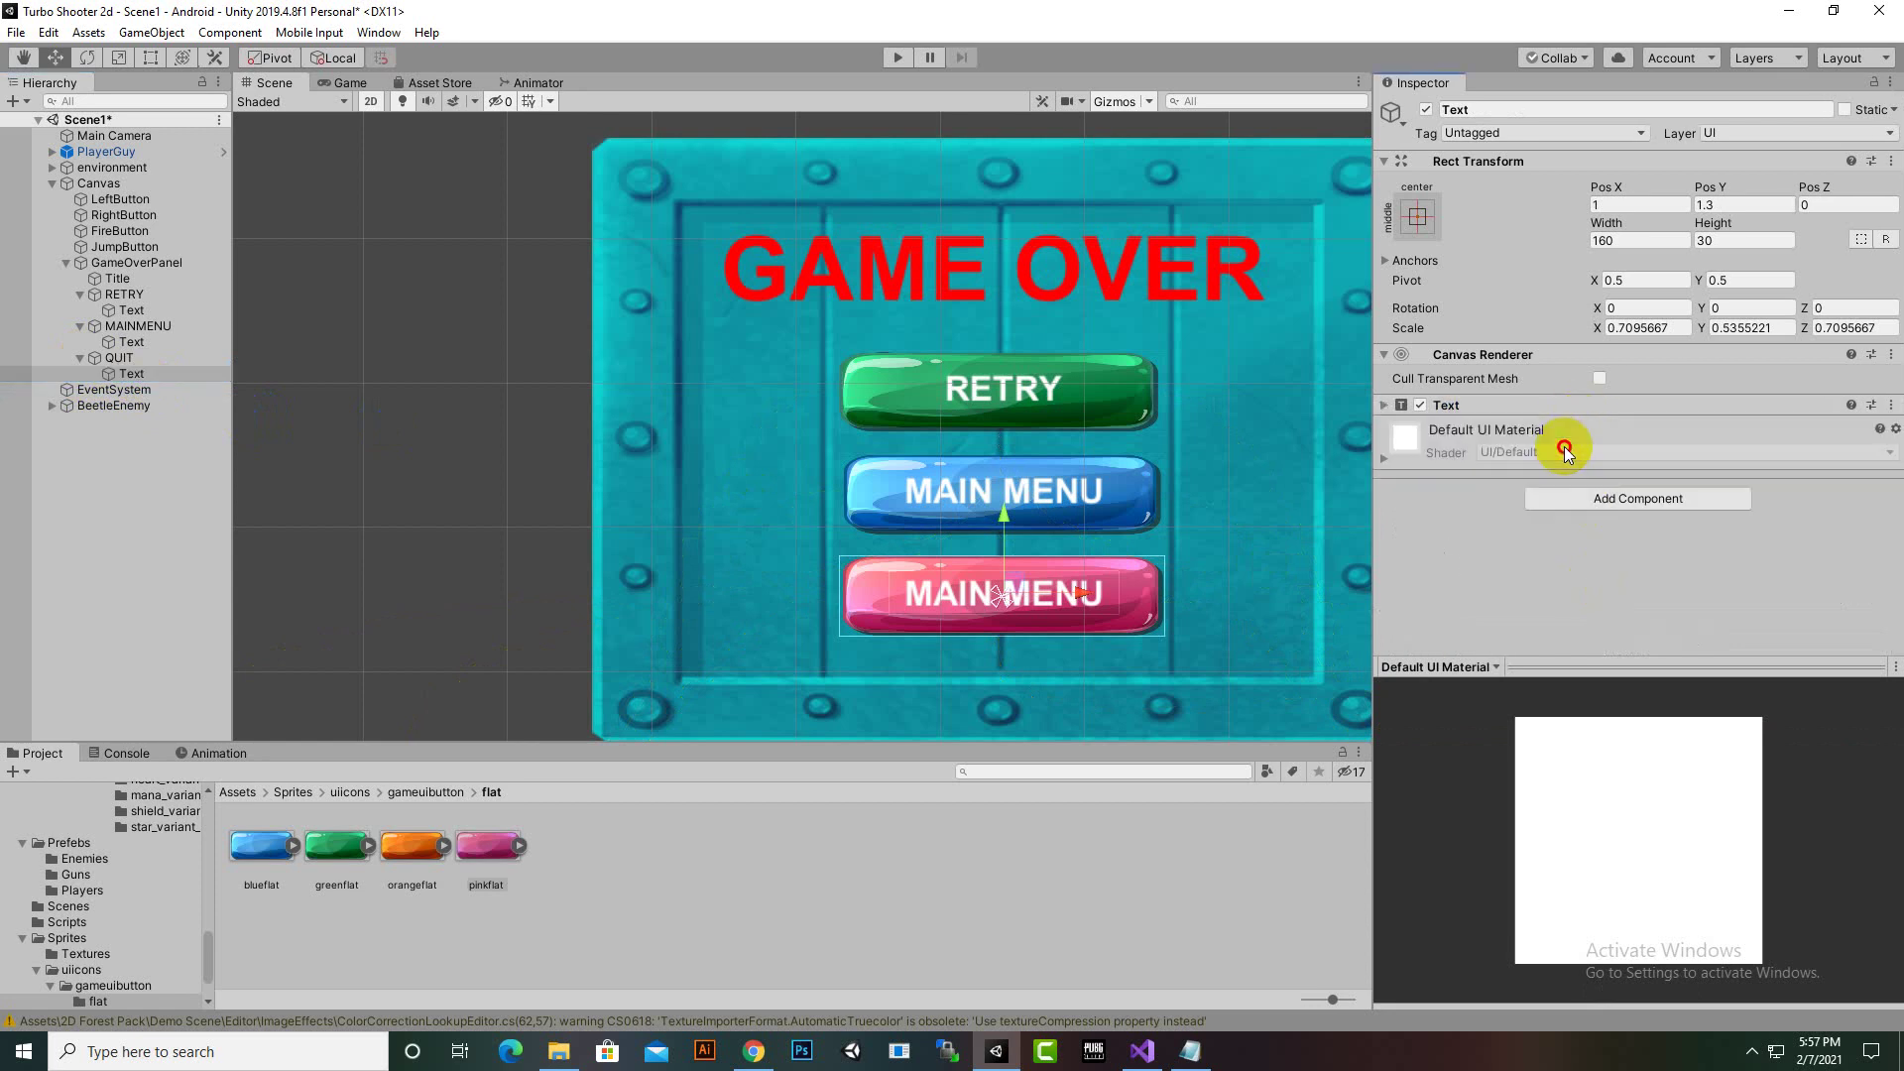
pyautogui.click(1382, 407)
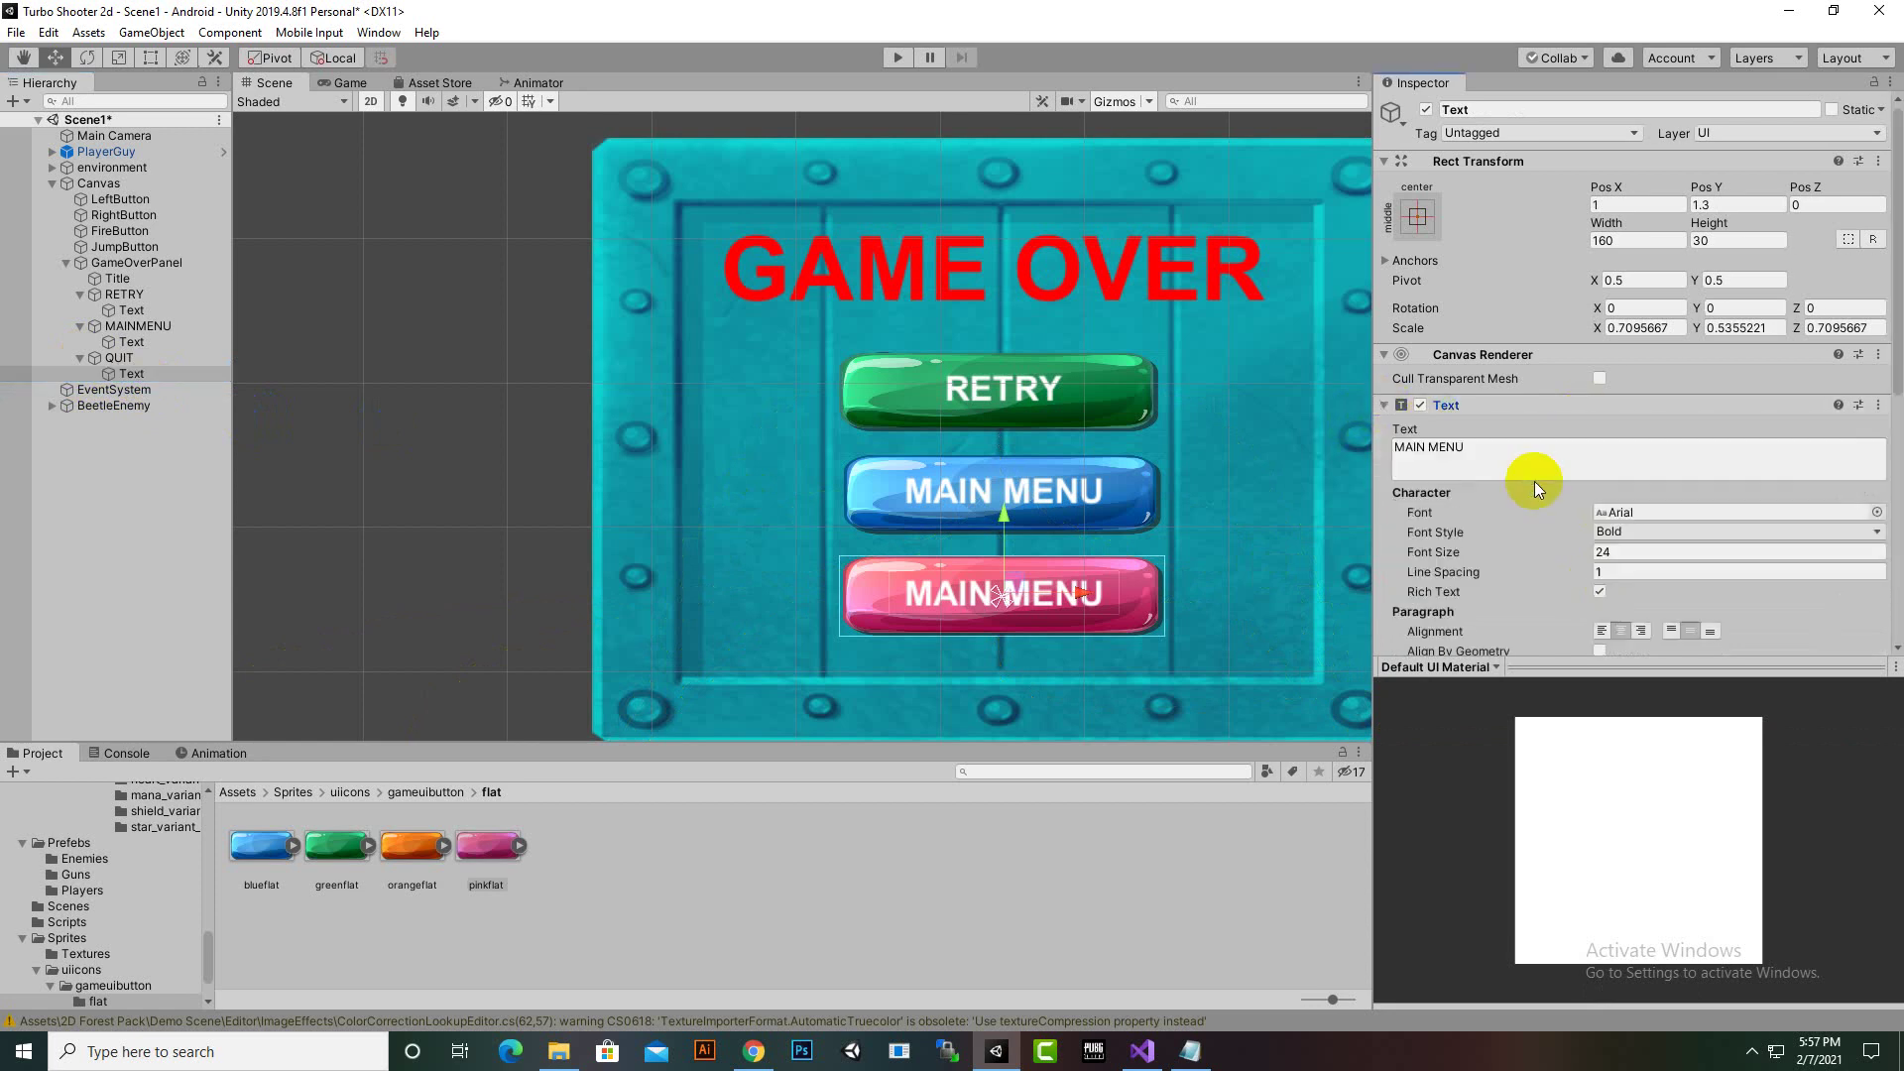
pyautogui.click(1523, 462)
pyautogui.write('QUIT')
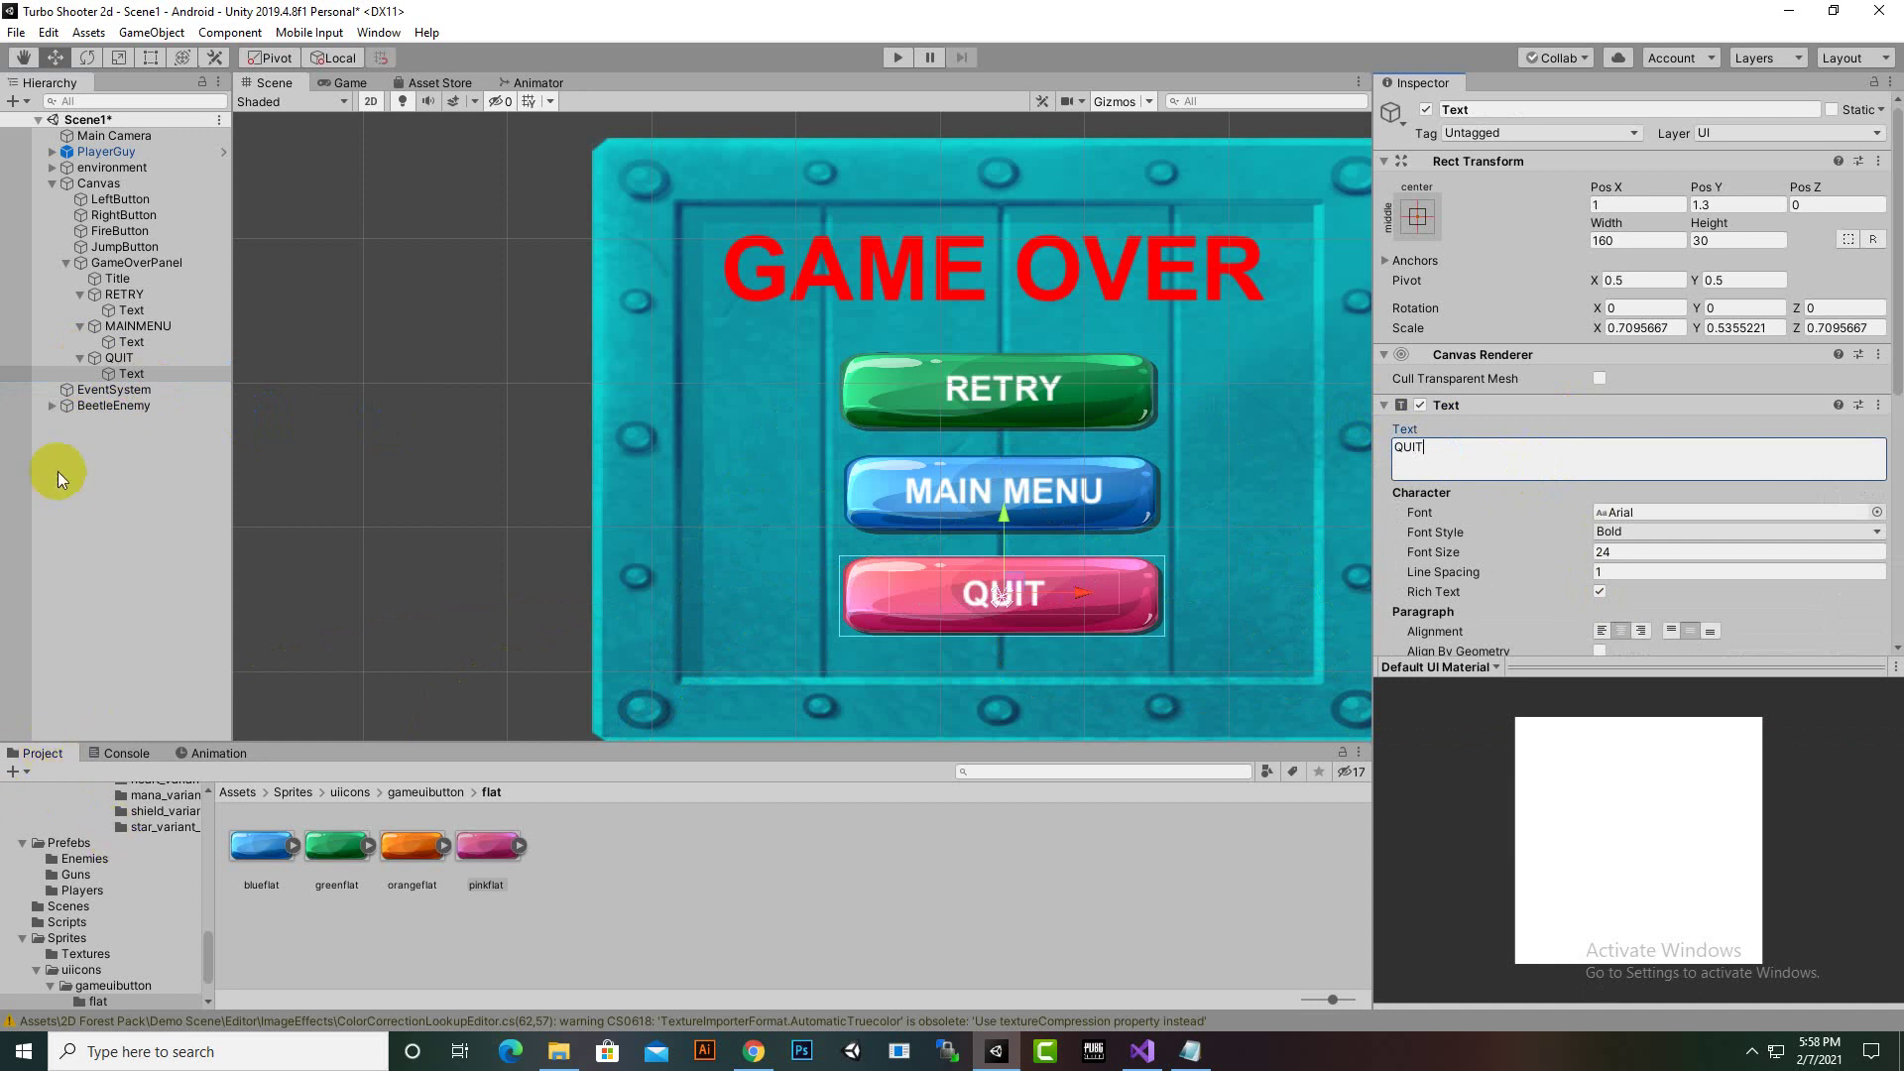
pyautogui.click(62, 442)
# Inspect the game over panel's layout on the canvas in both the Scene and Game views
pyautogui.scroll(-6, 579, 563)
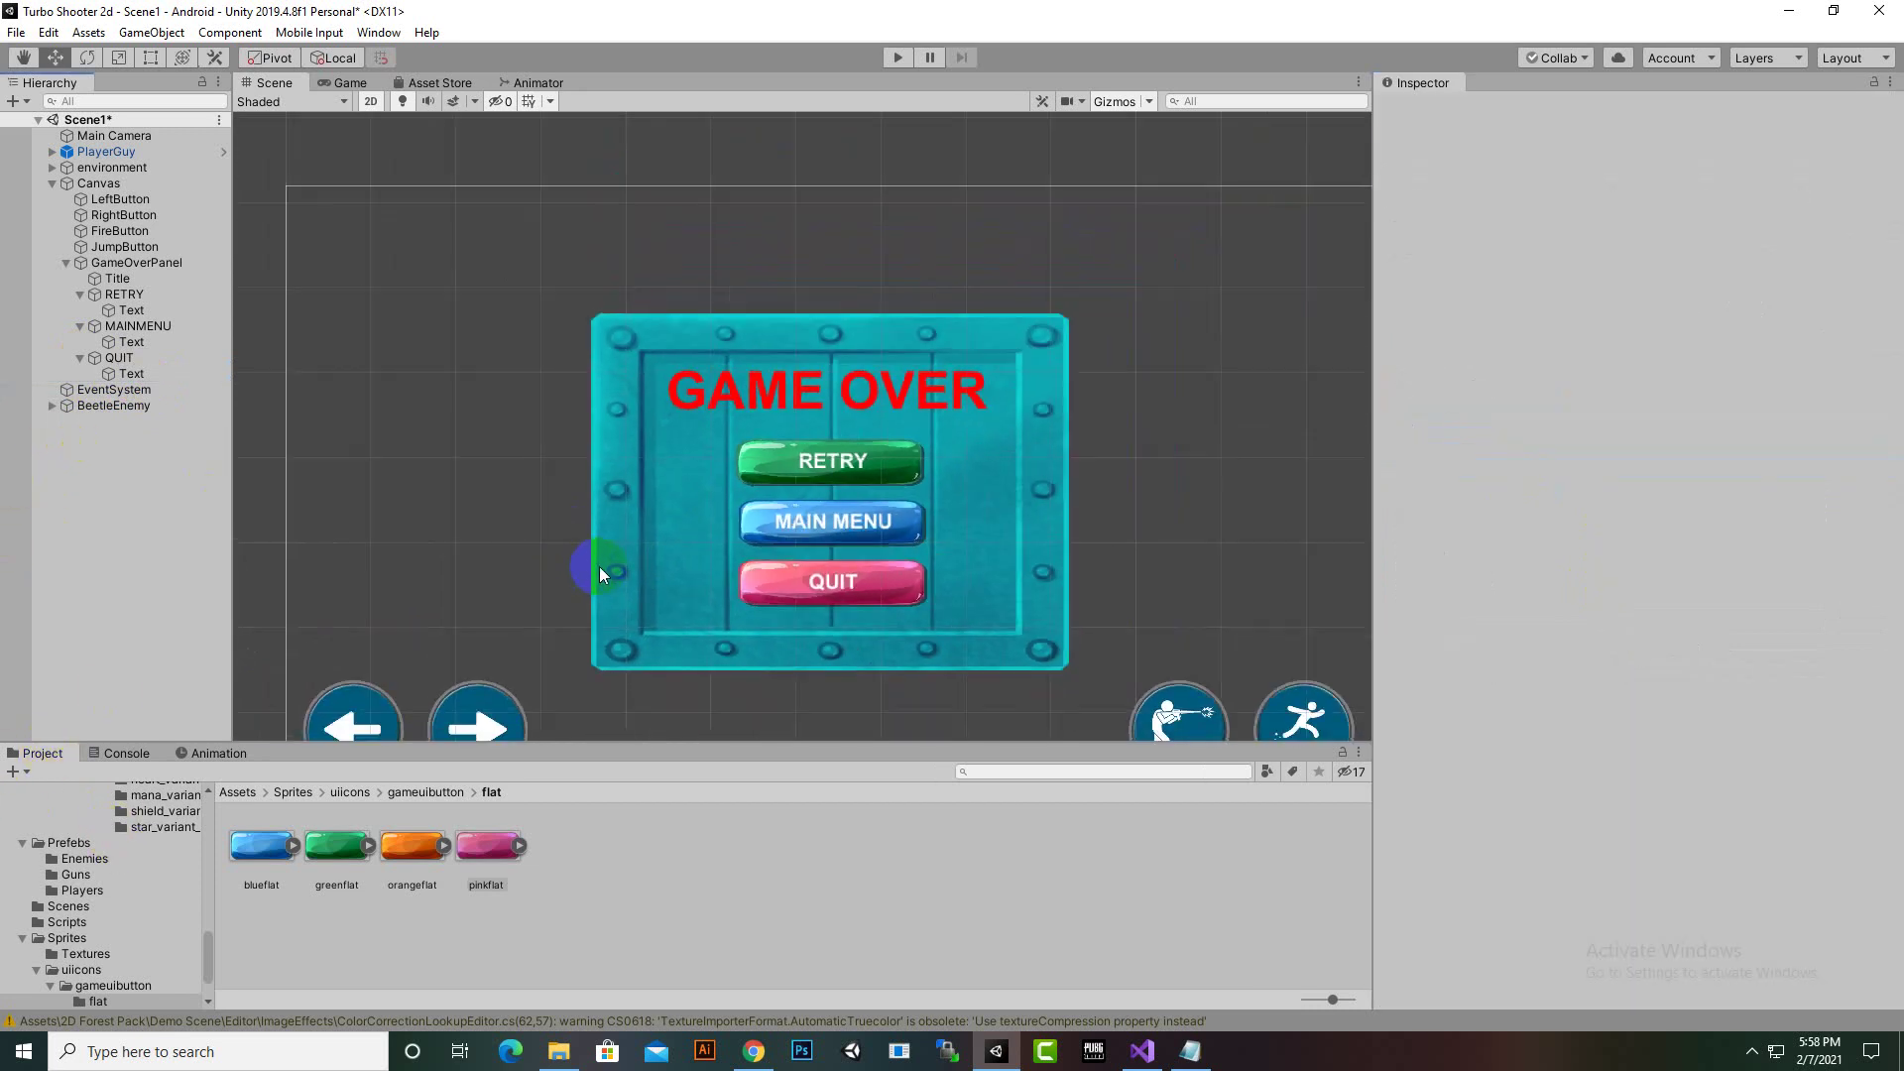
pyautogui.moveTo(634, 586); pyautogui.dragTo(706, 556, button='middle')
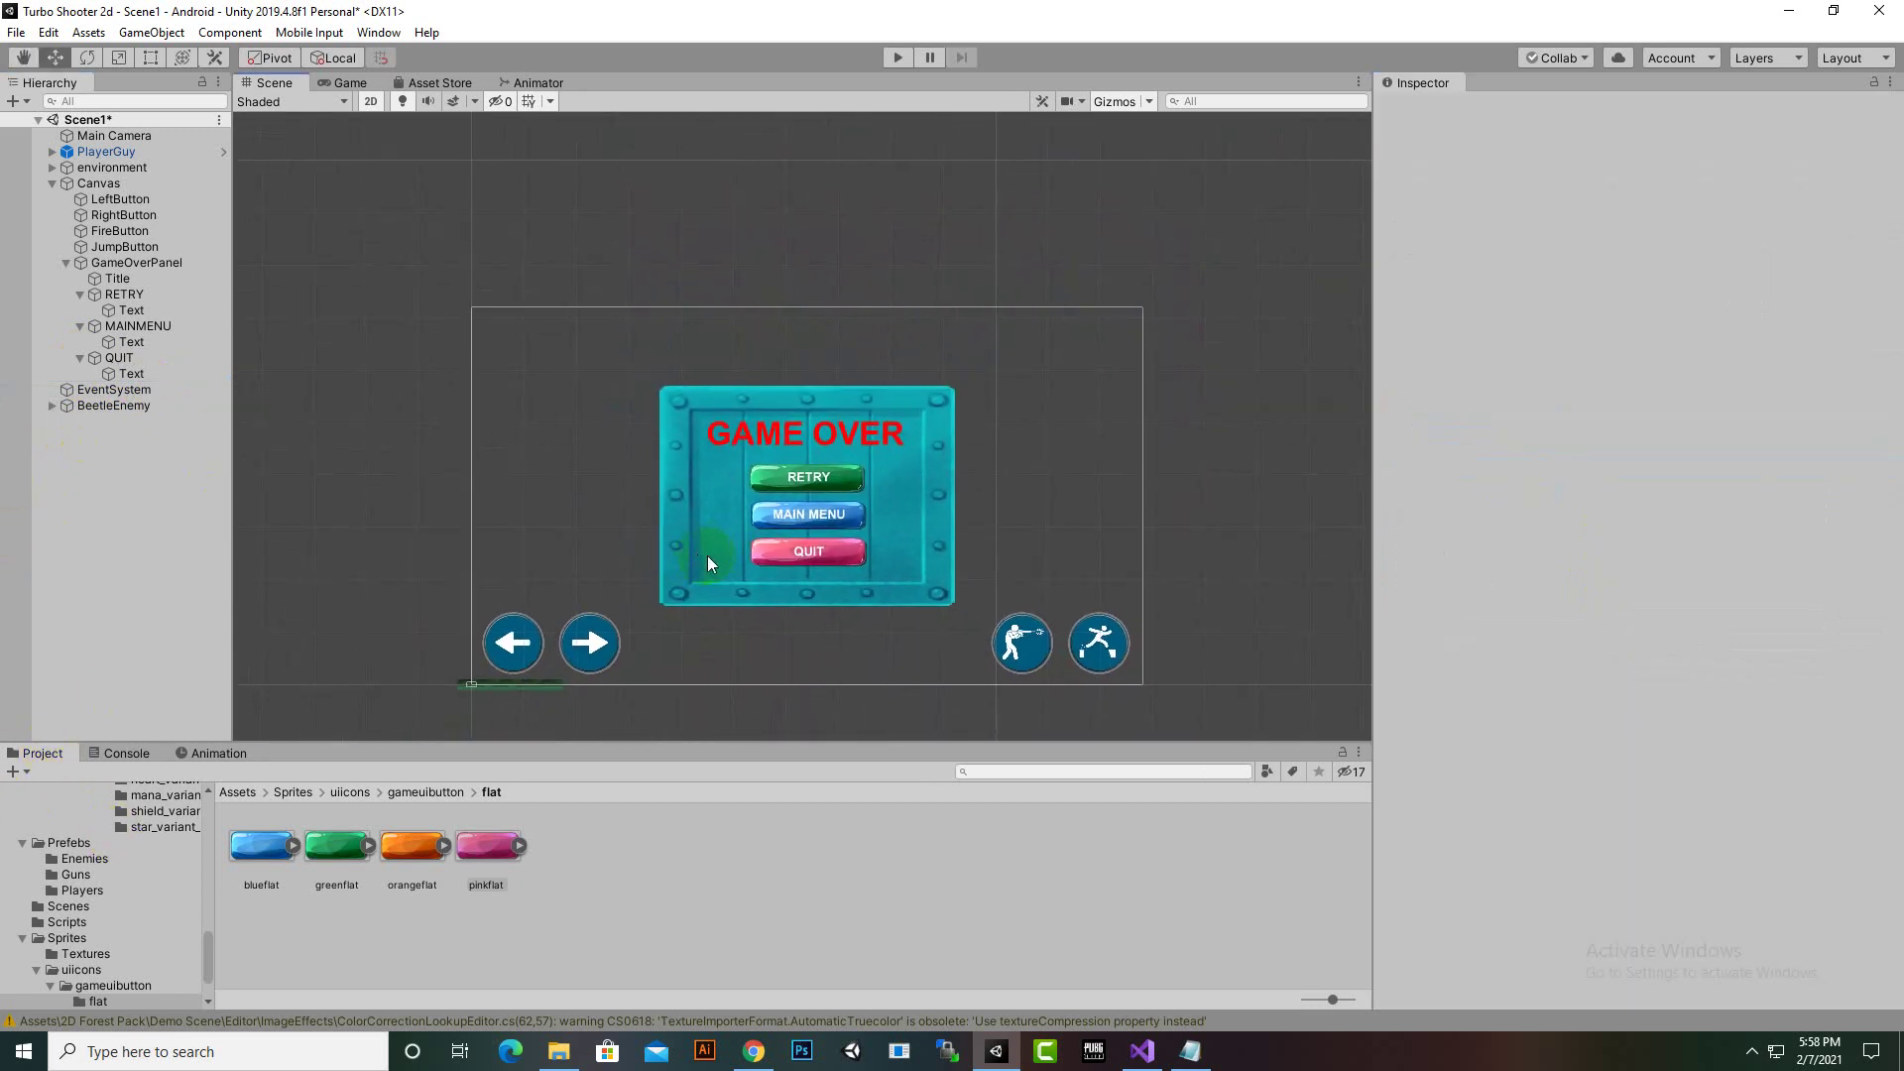
pyautogui.scroll(4, 706, 597)
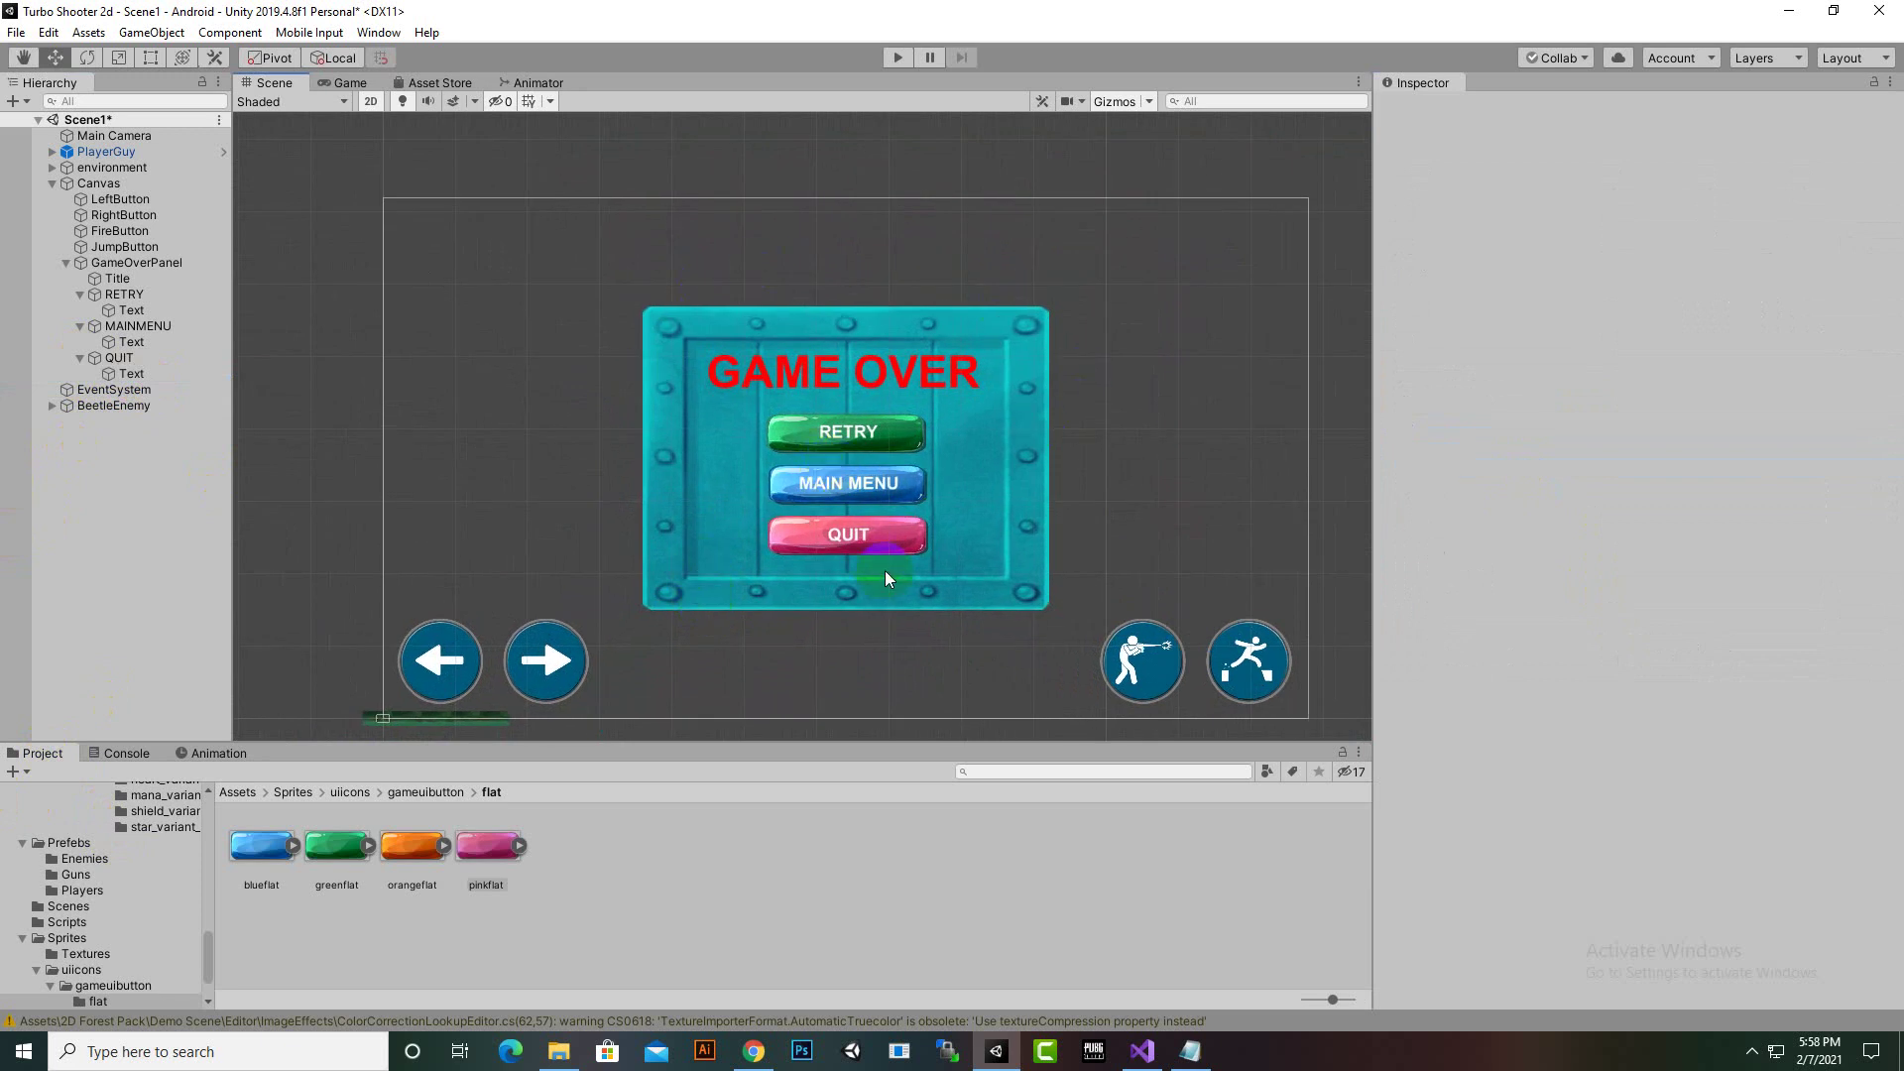
pyautogui.scroll(-2, 891, 555)
pyautogui.click(351, 83)
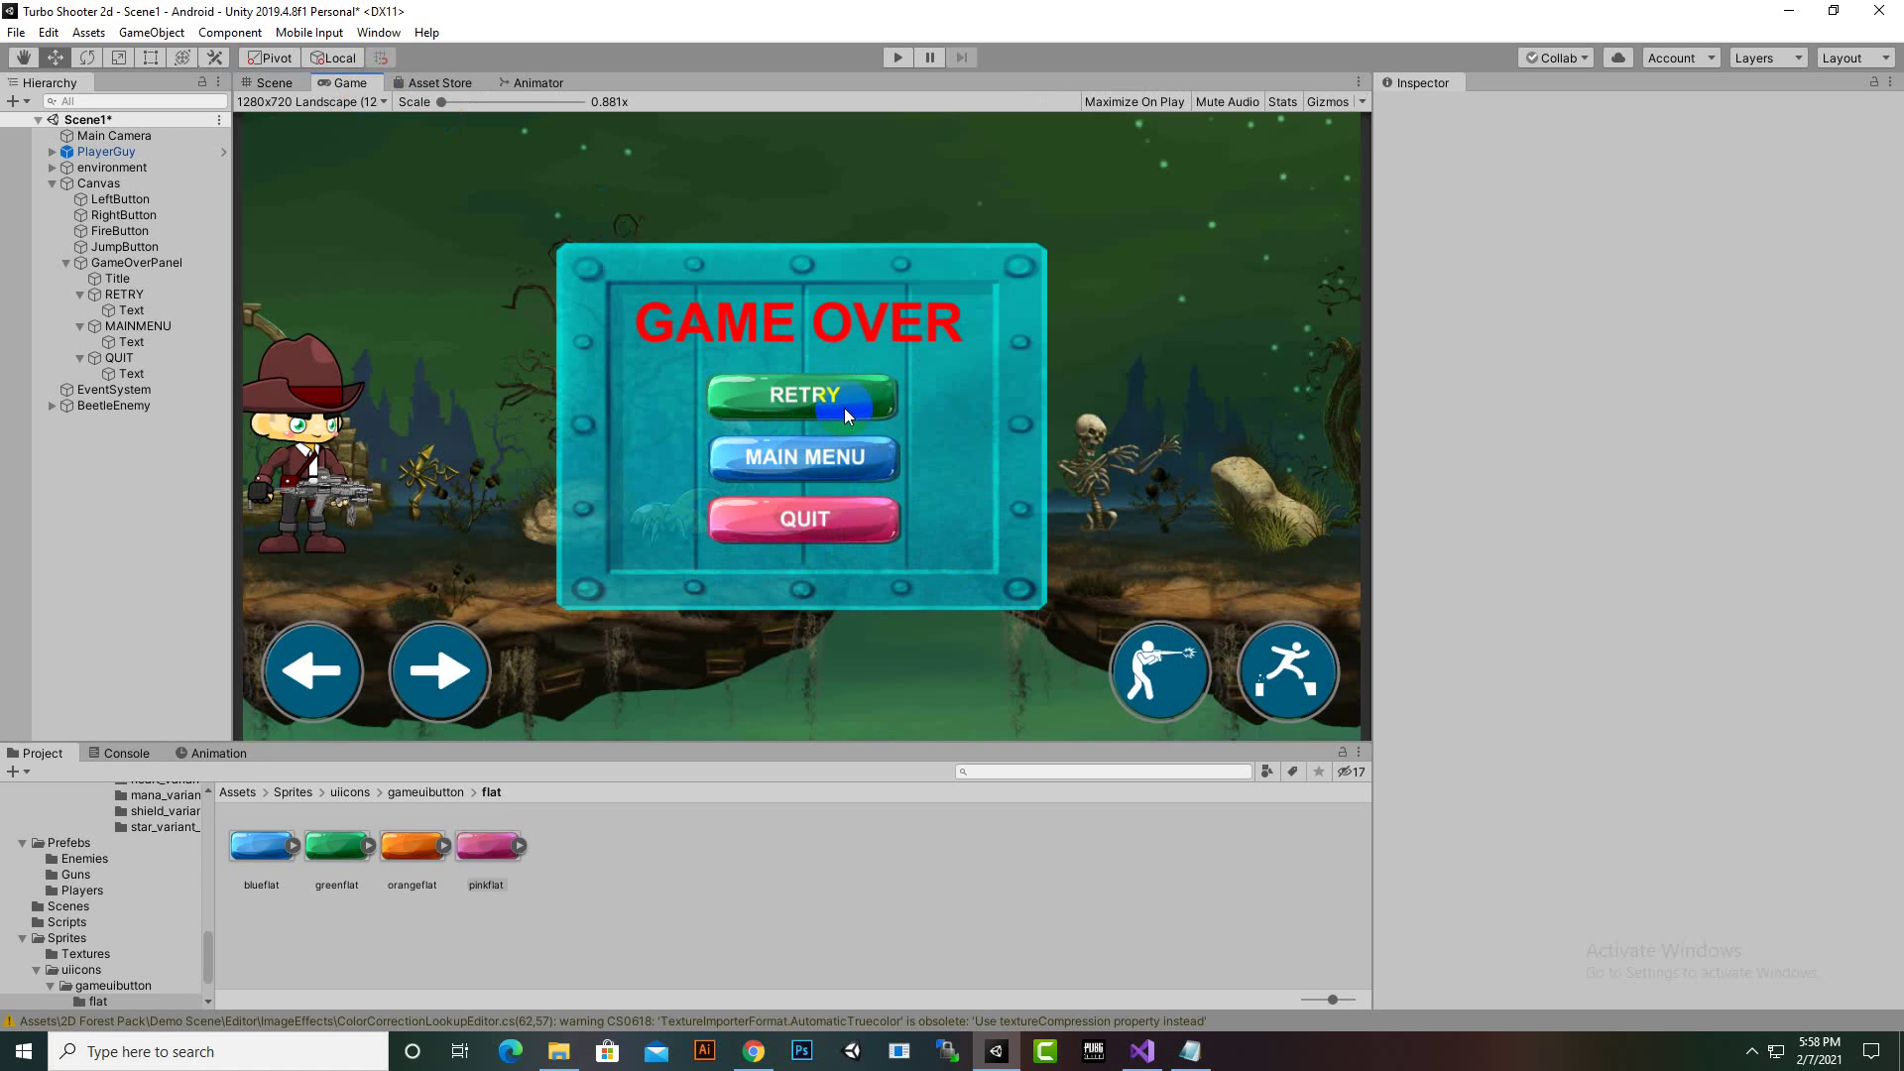
pyautogui.click(265, 75)
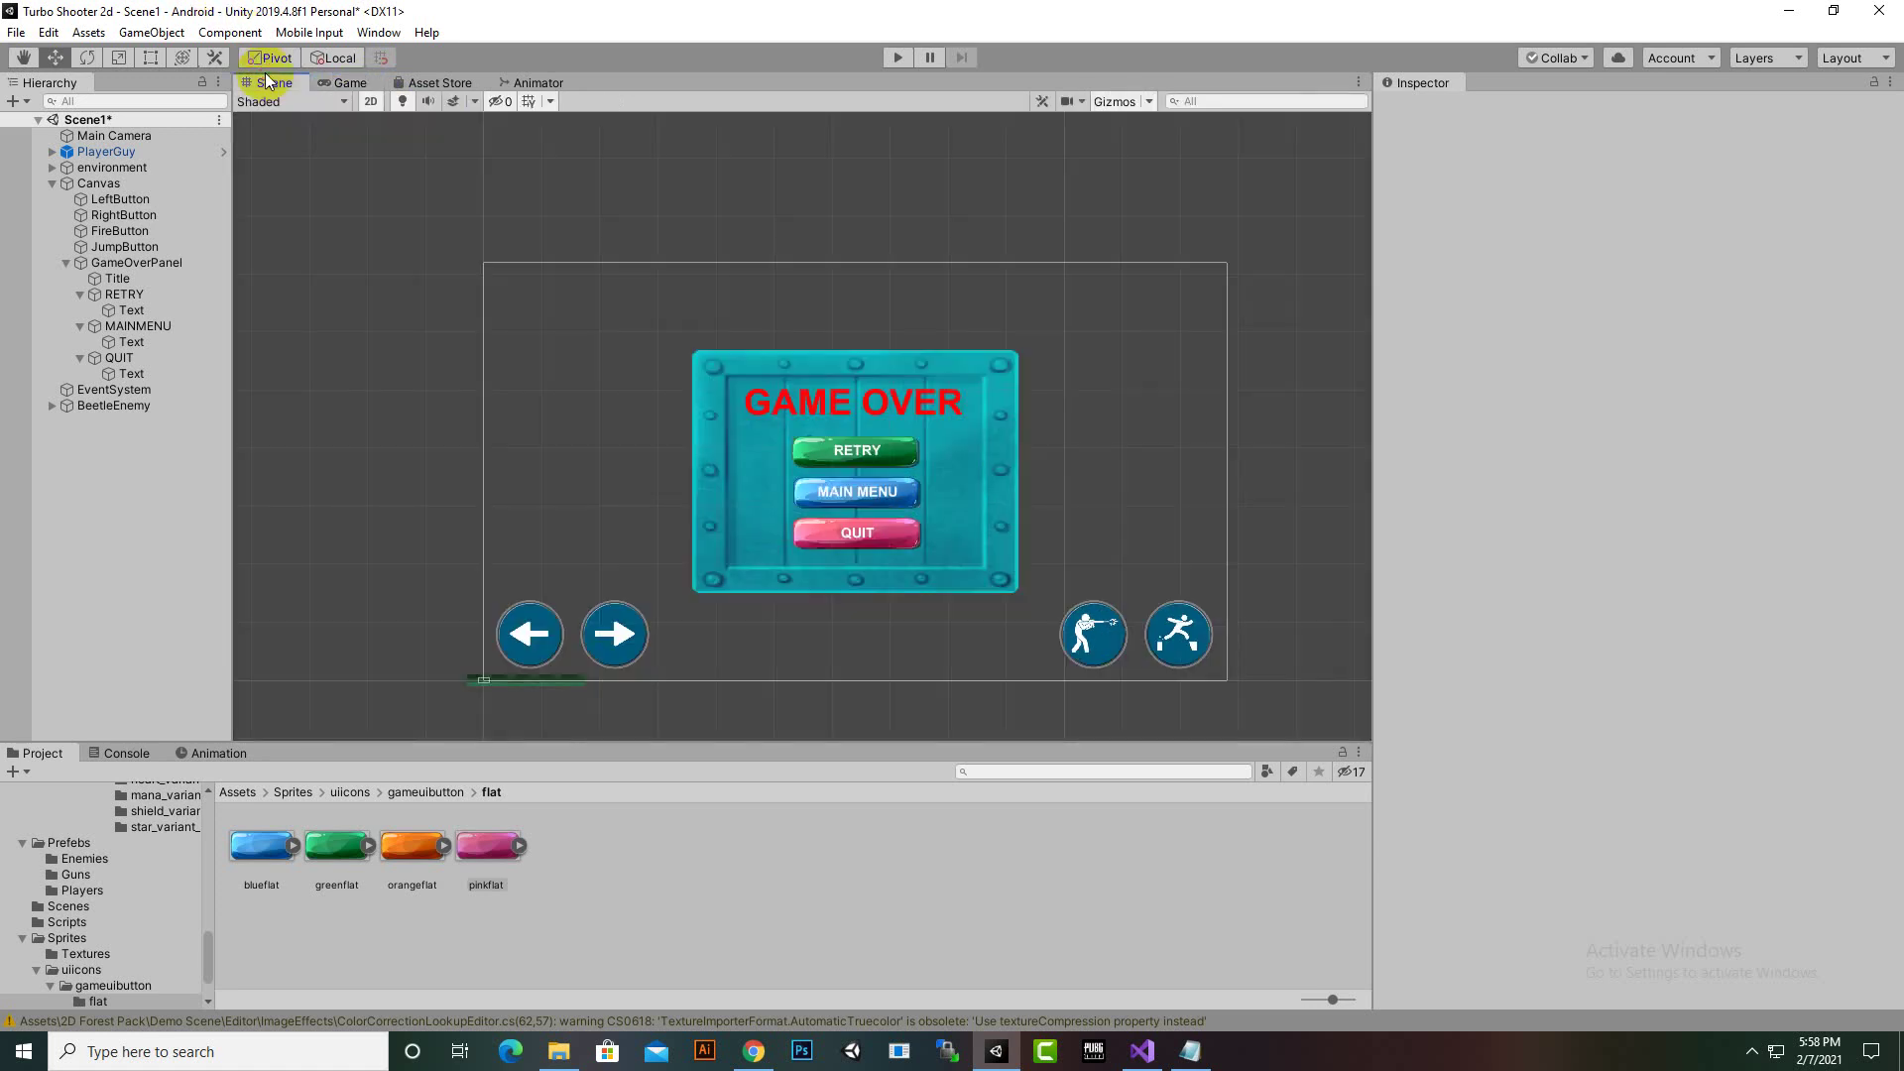
pyautogui.scroll(2, 856, 568)
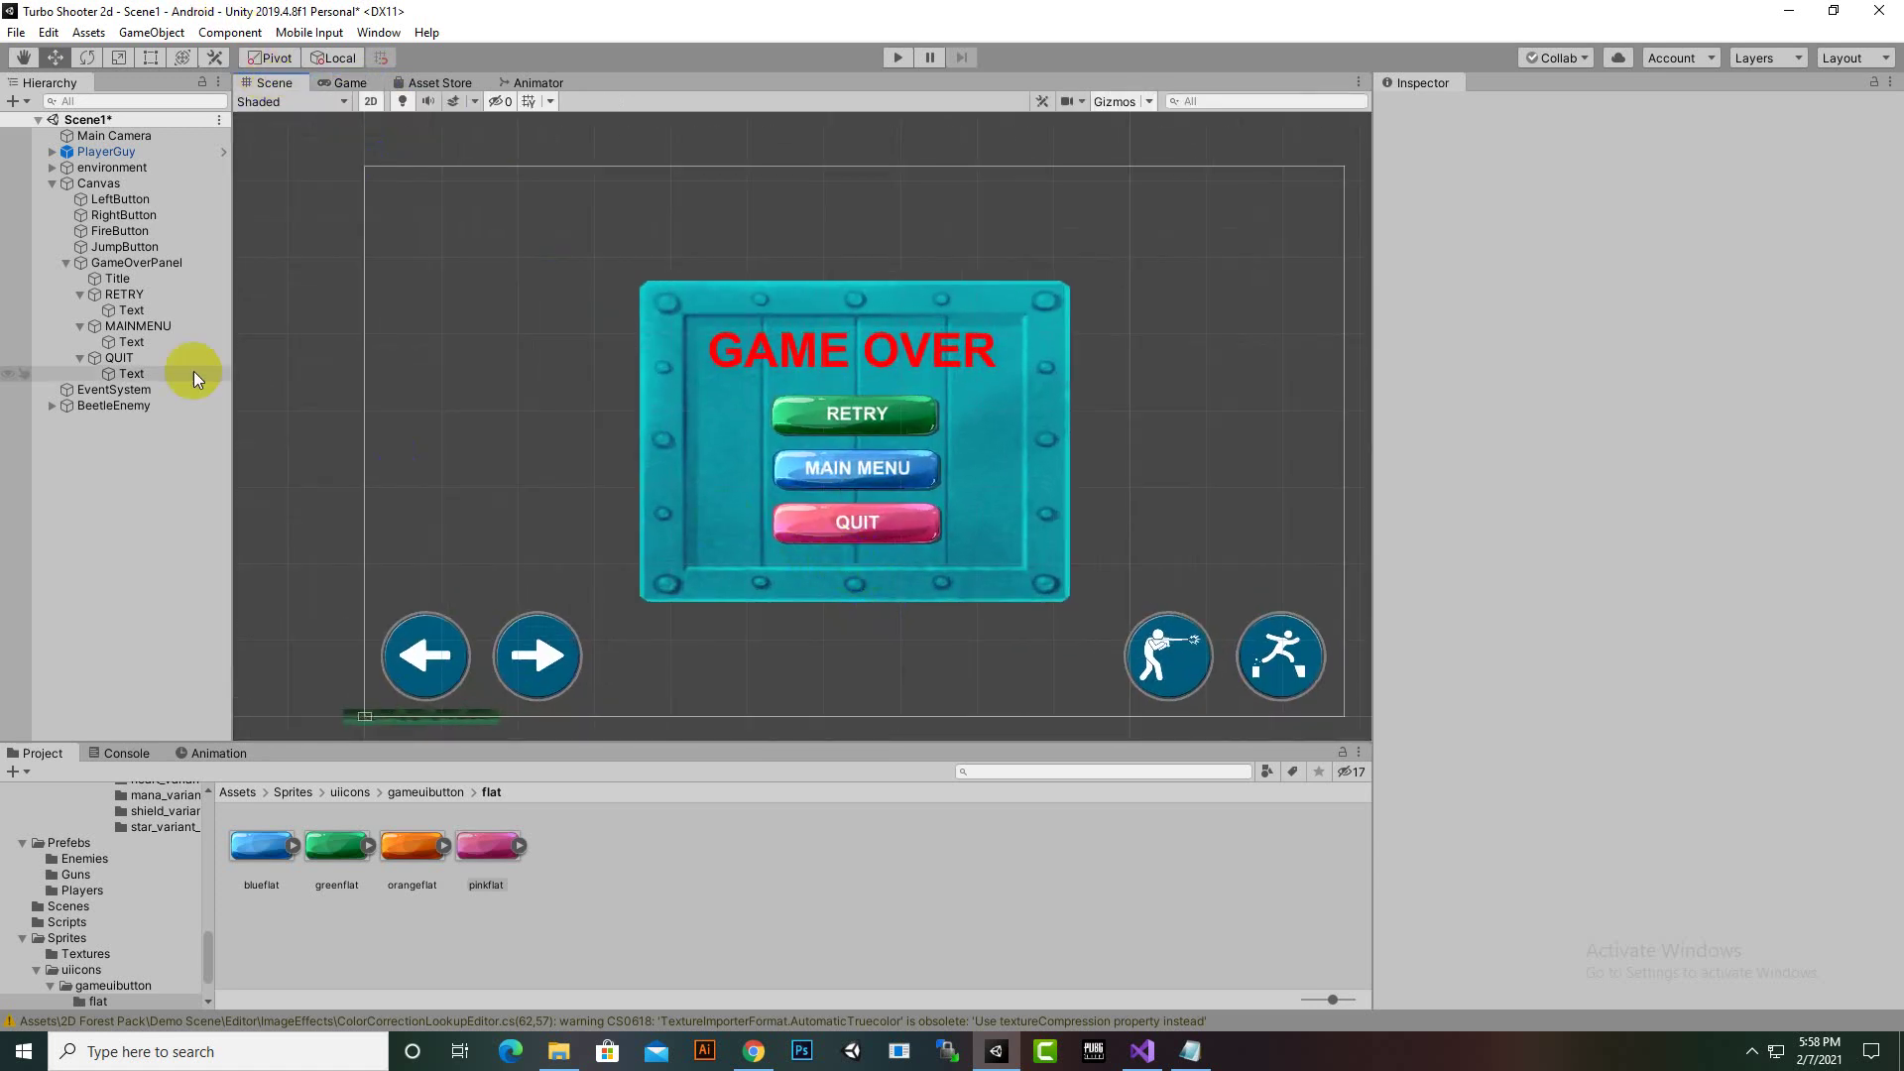
# Deactivate the GameOverPanel object, save the scene, and collapse the panel's children in the hierarchy
pyautogui.click(134, 262)
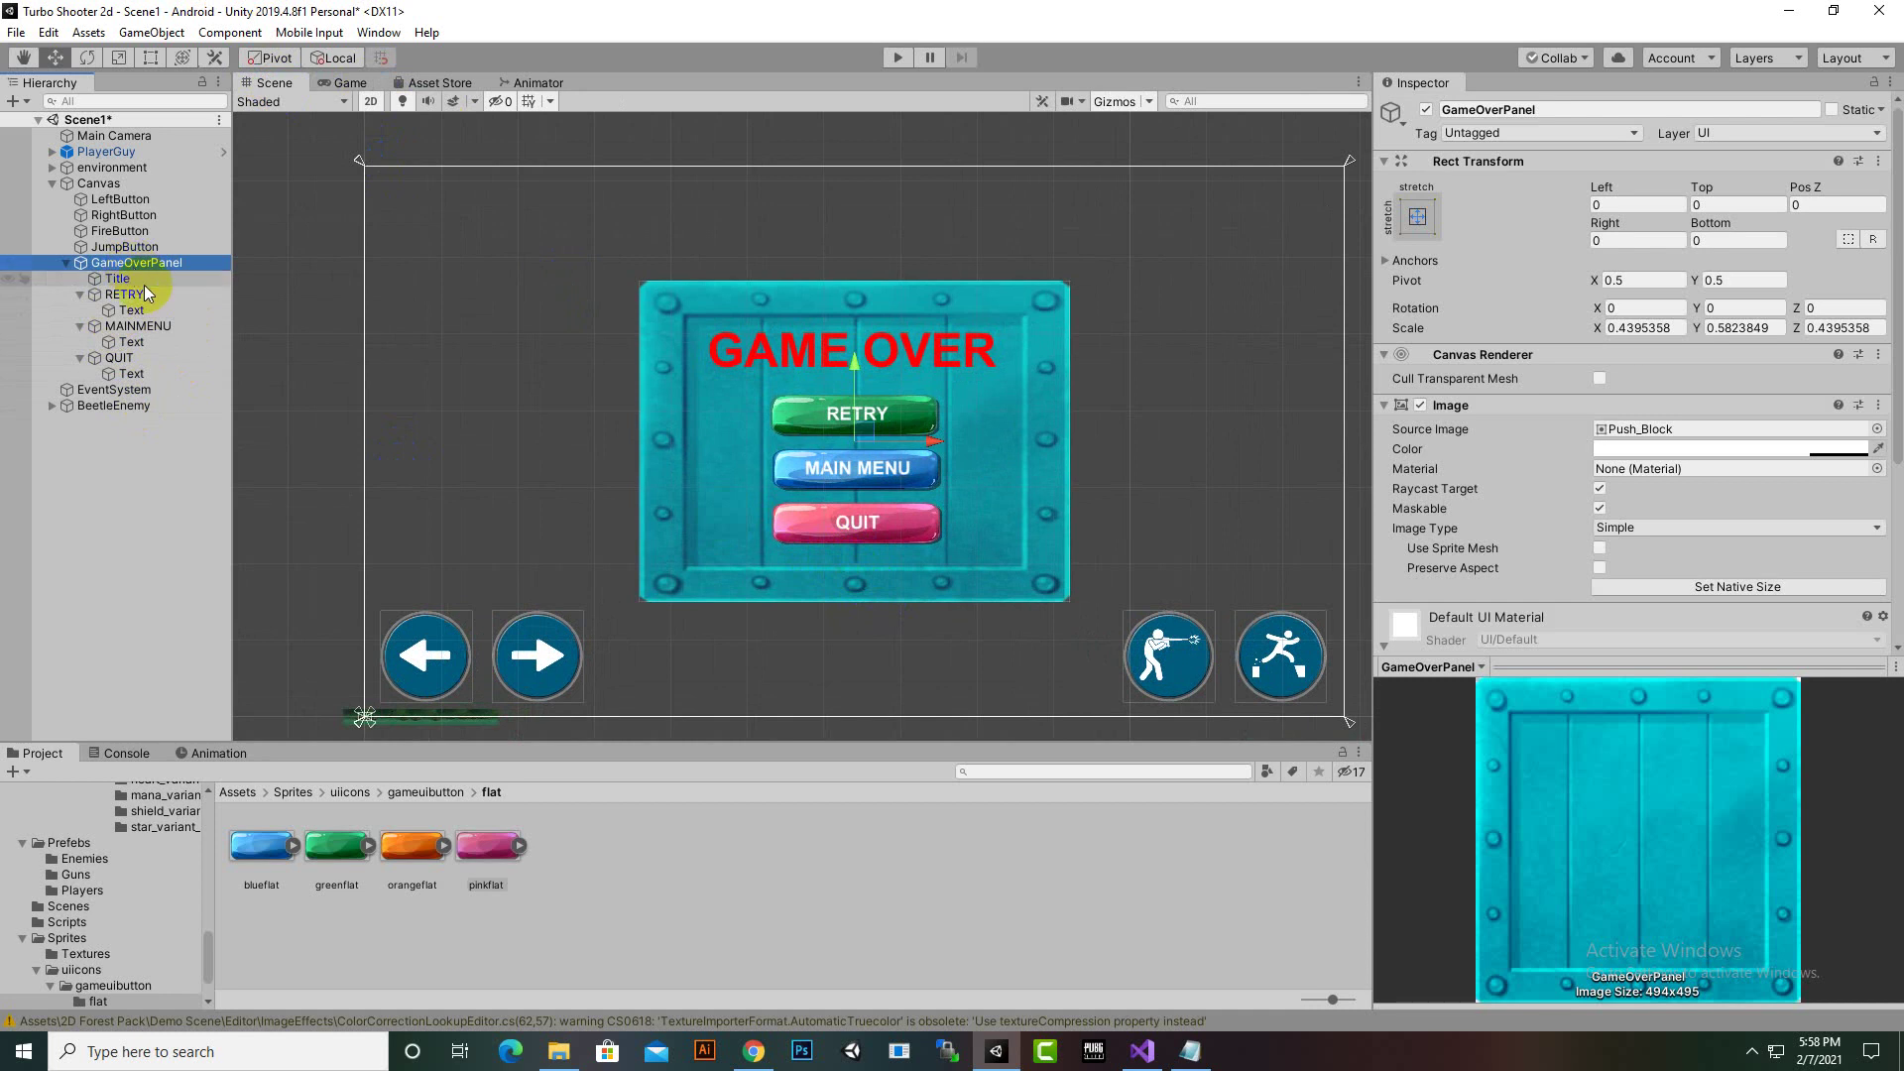
pyautogui.click(1428, 110)
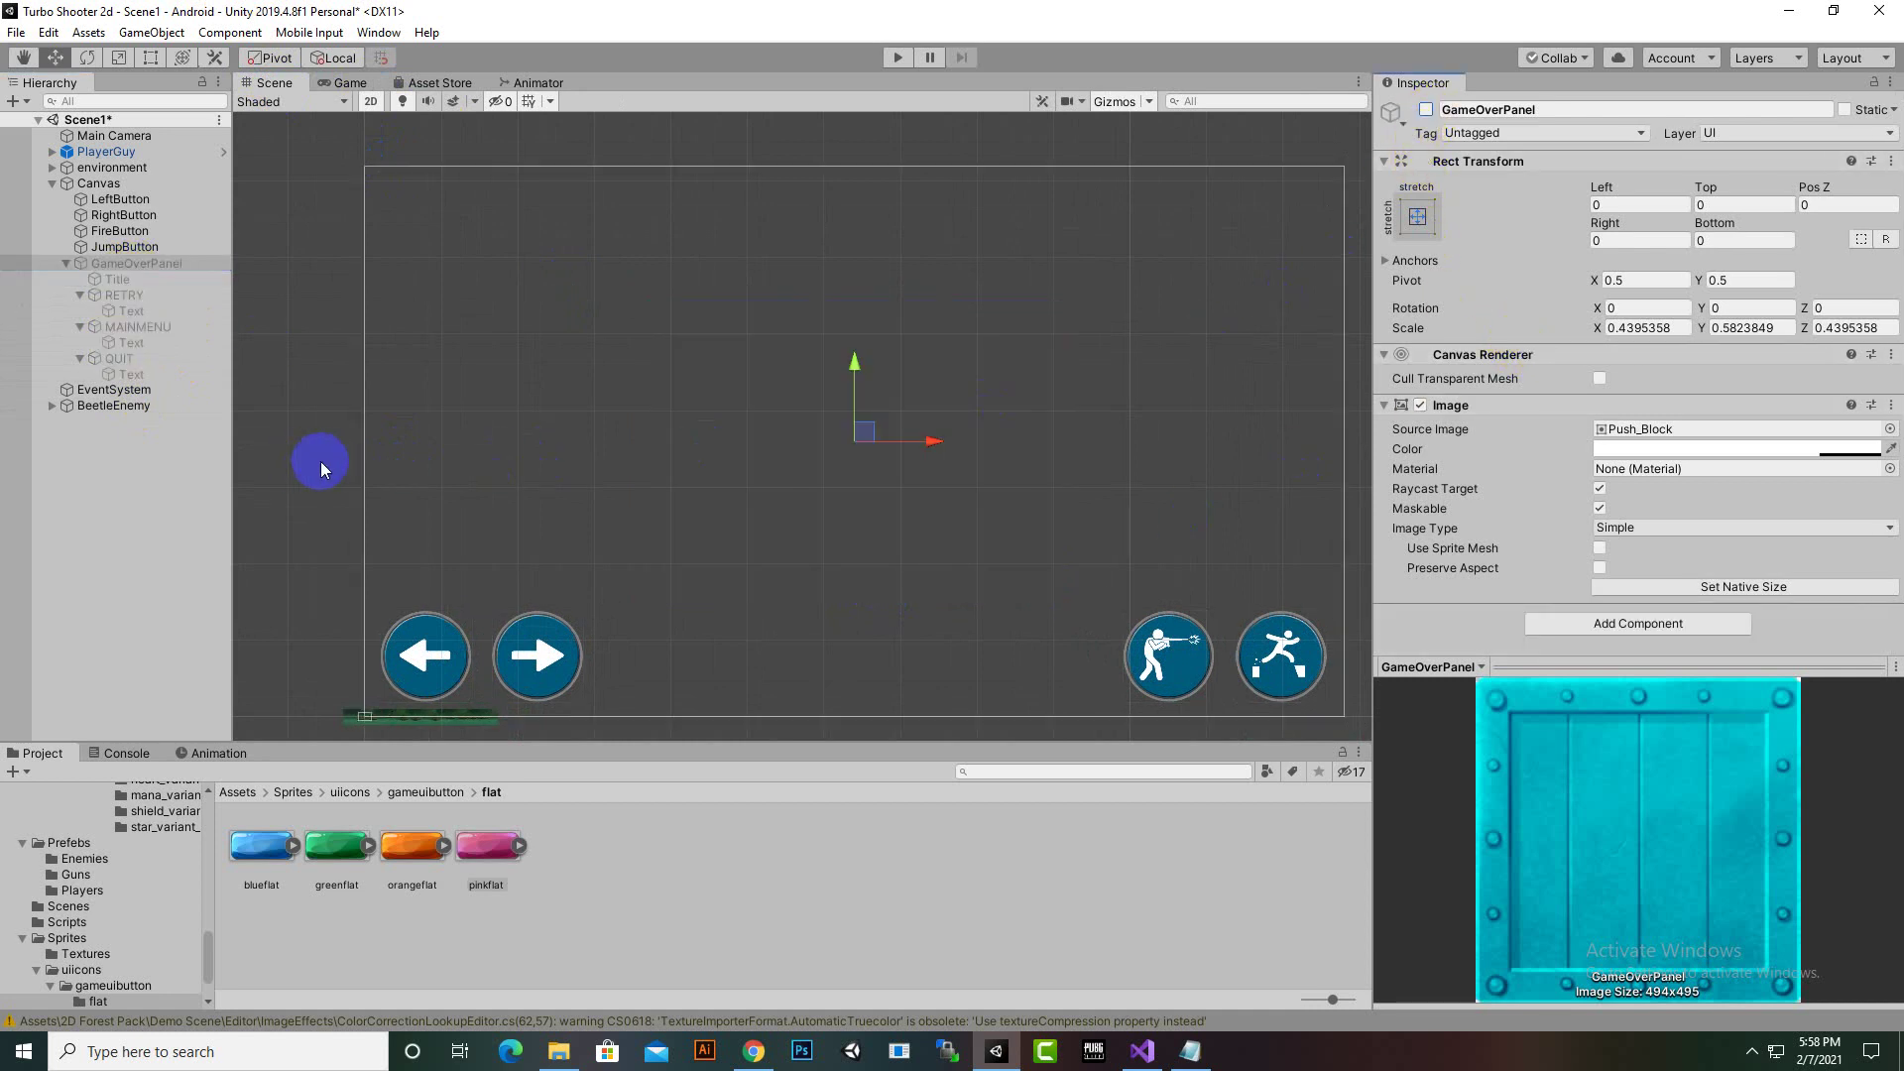
pyautogui.scroll(-1, 411, 537)
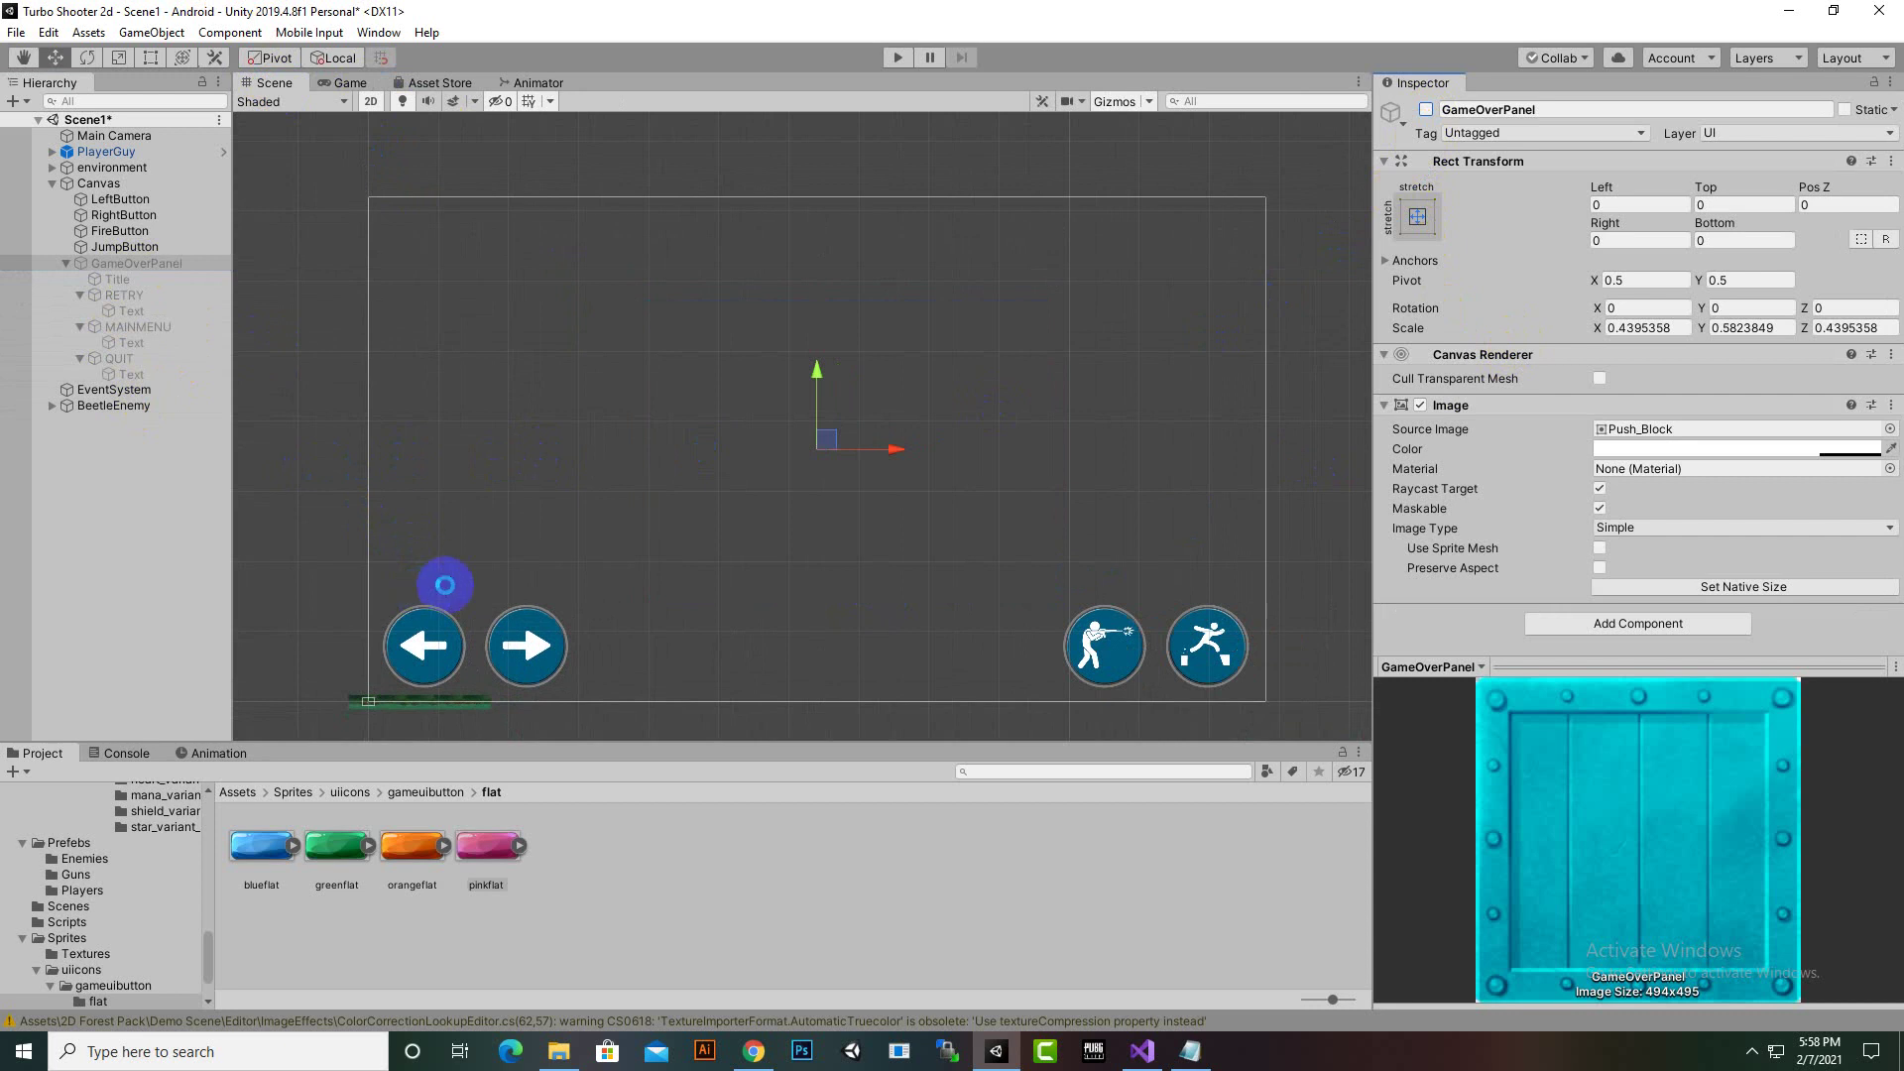
pyautogui.hotkey('ctrl', 's')
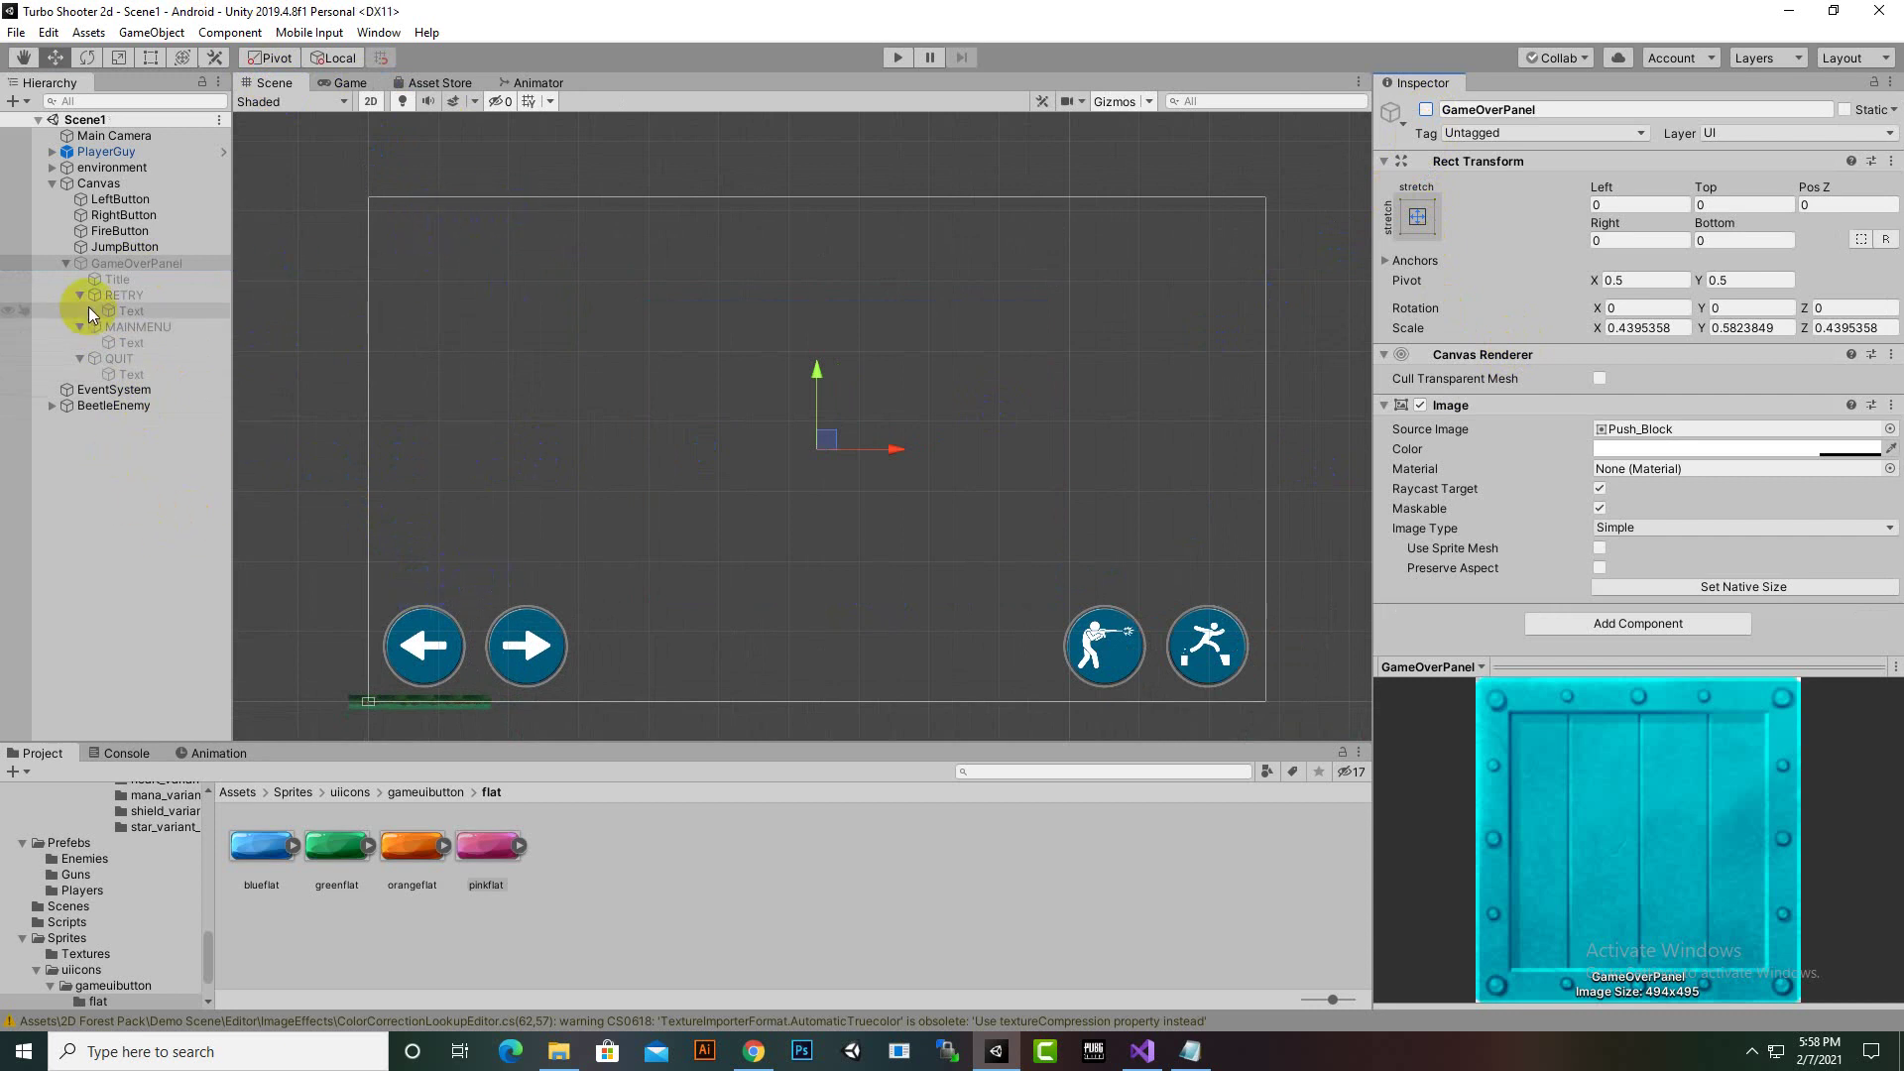
pyautogui.click(70, 263)
pyautogui.click(67, 262)
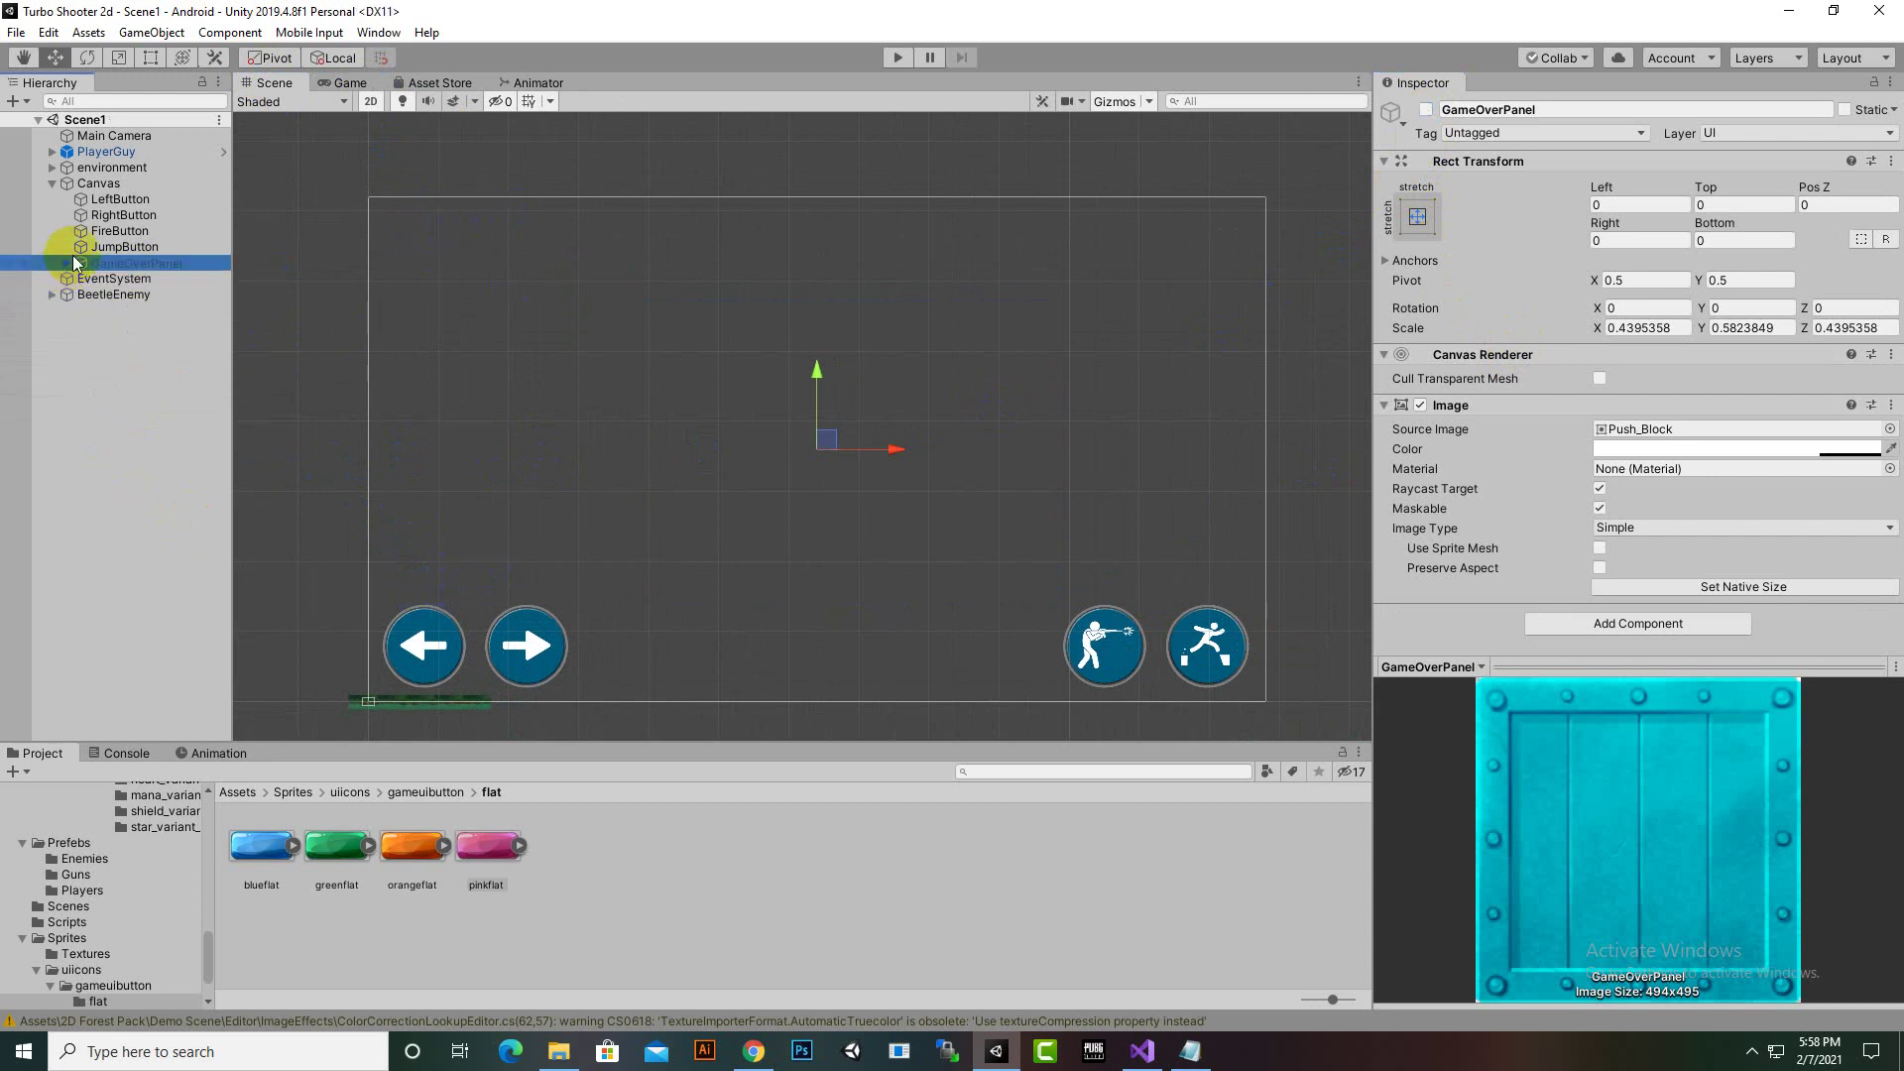
# Add a new UI Panel as a child of the Canvas
pyautogui.rightClick(95, 186)
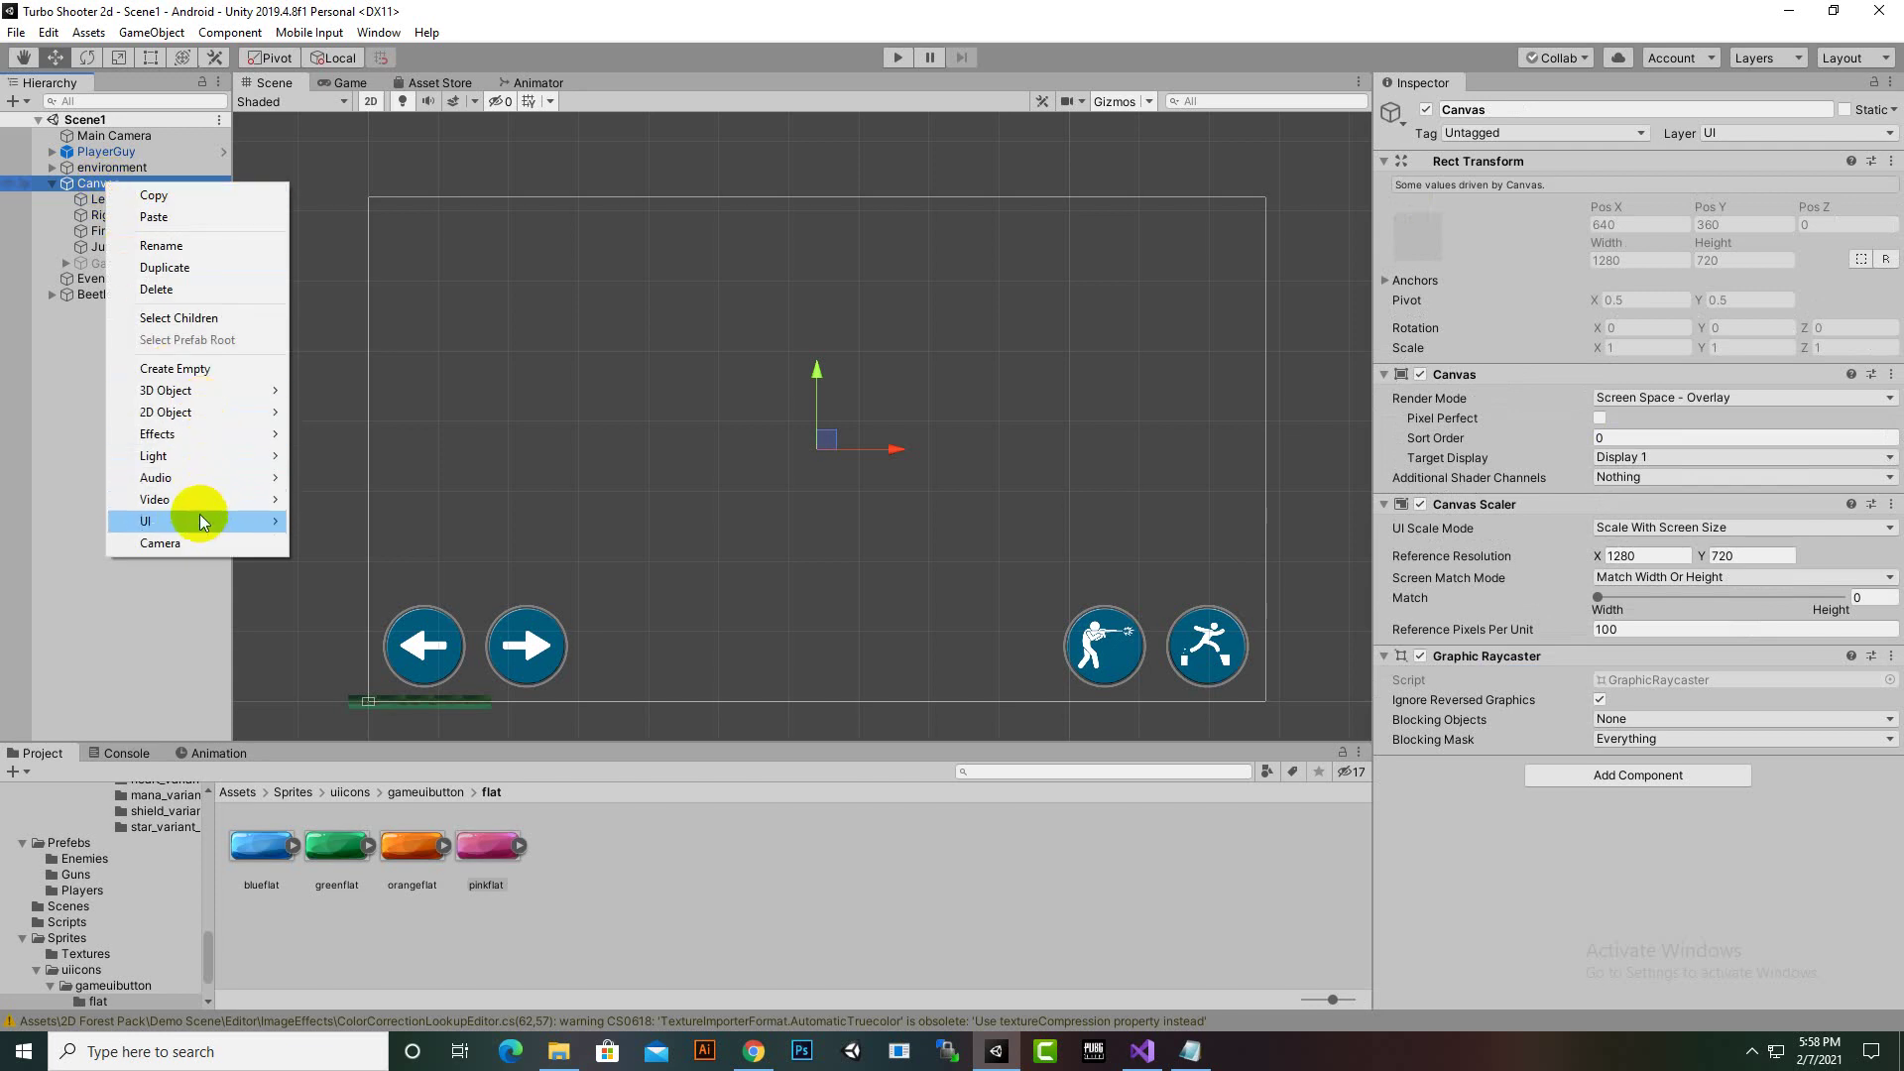
pyautogui.moveTo(198, 518)
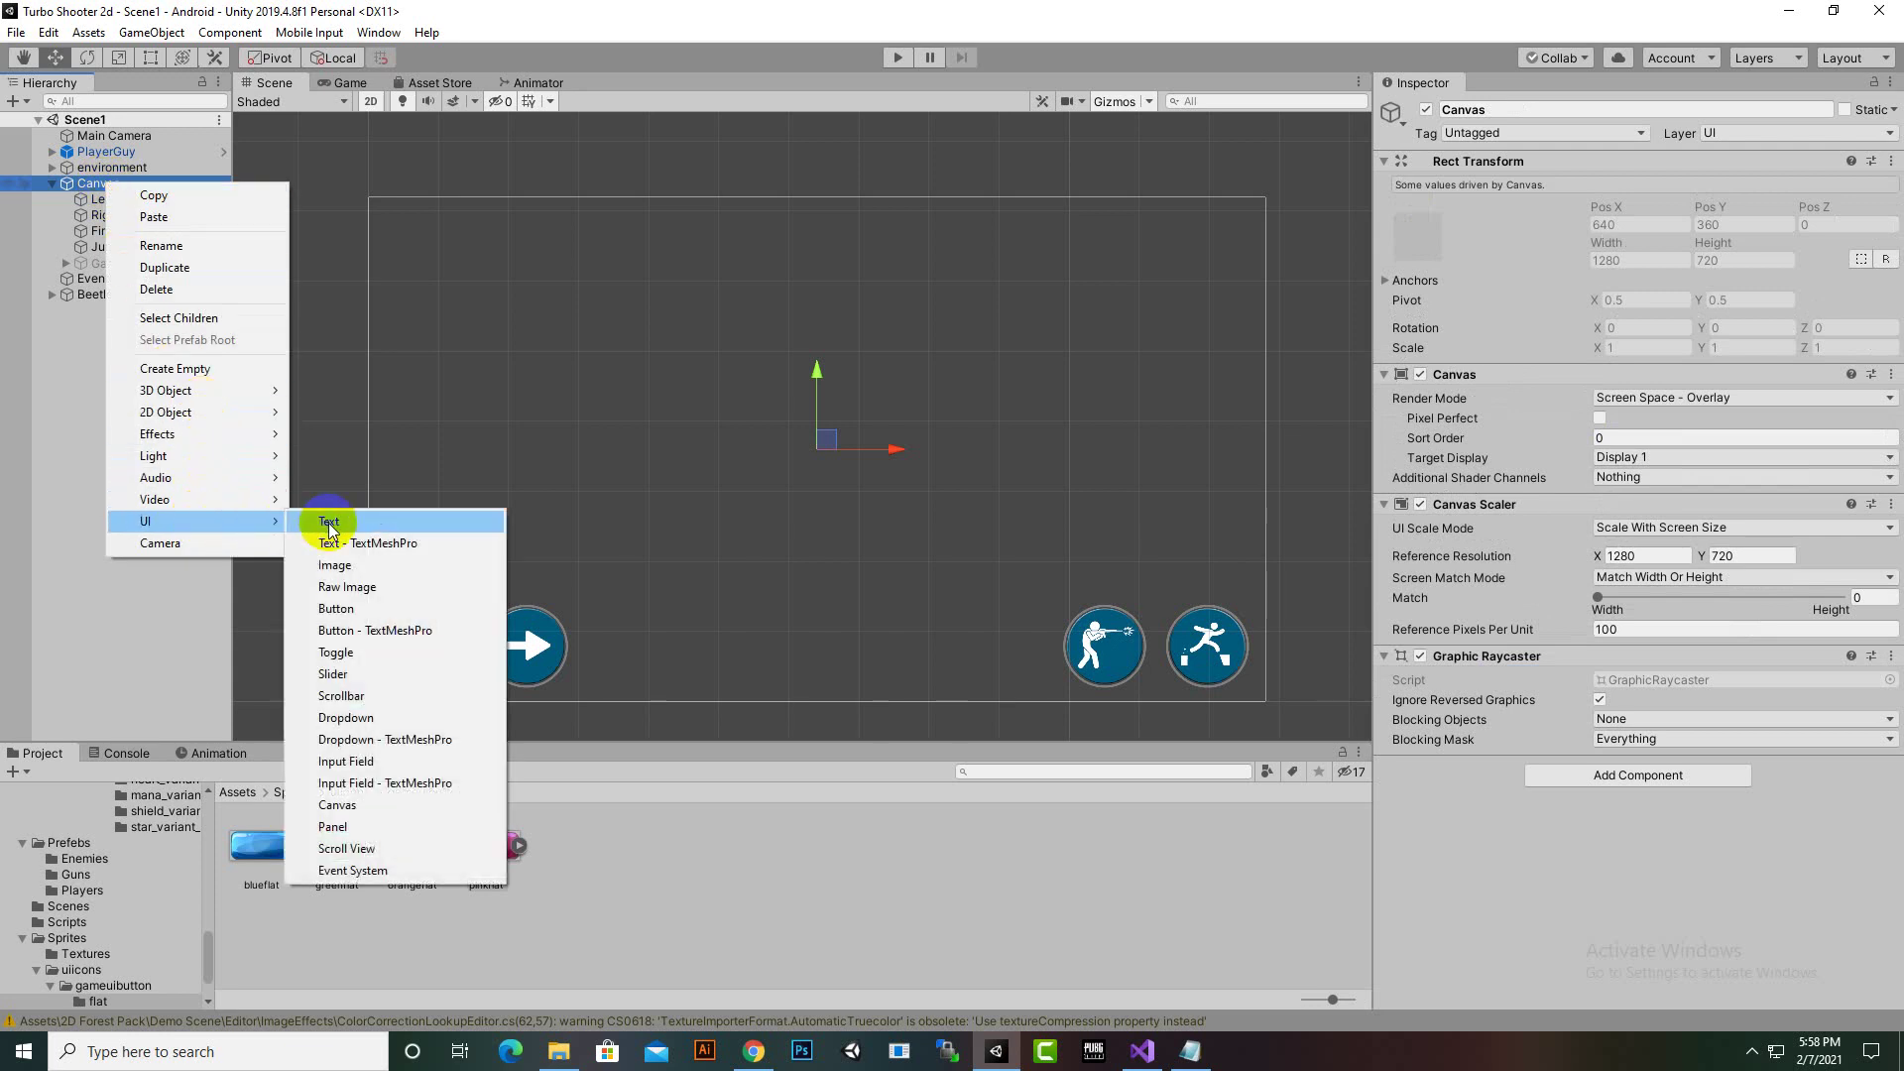
pyautogui.click(347, 823)
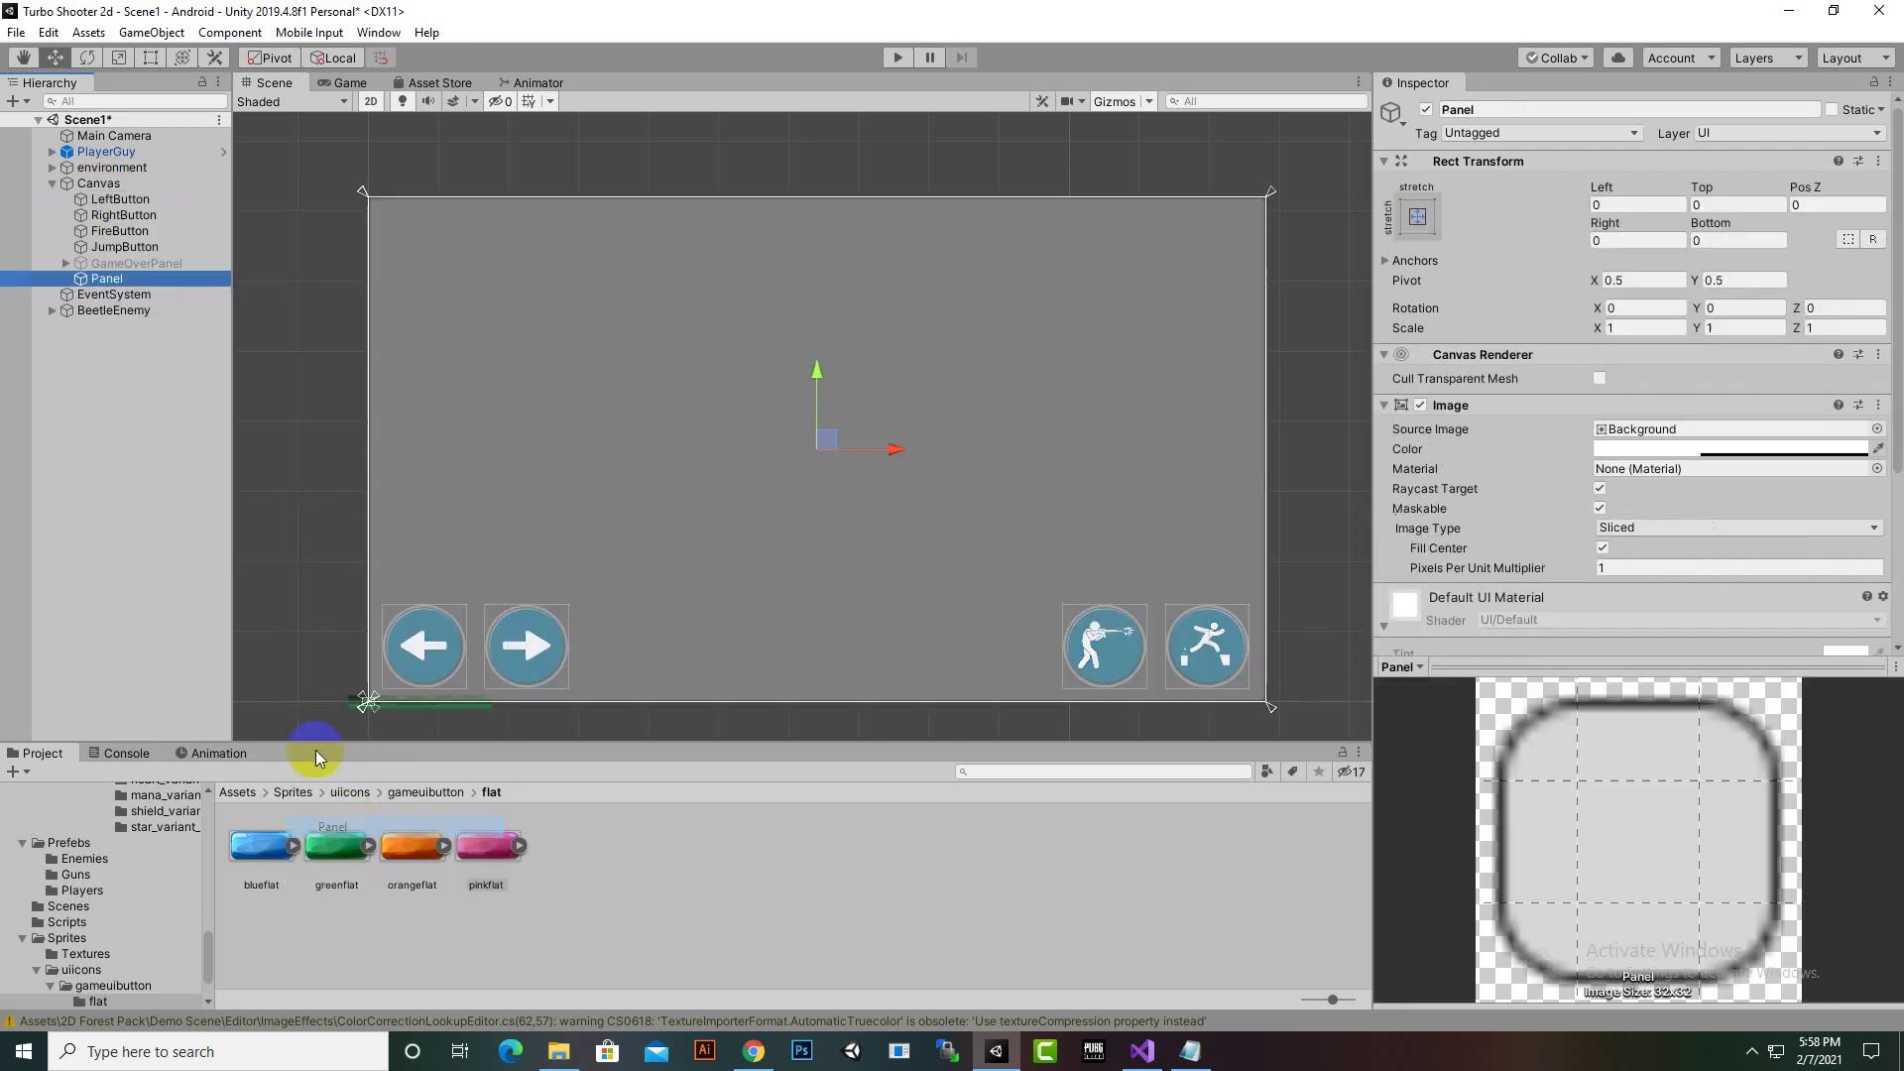
# Rename the new canvas panel as LIFECOUNT
pyautogui.rightClick(107, 279)
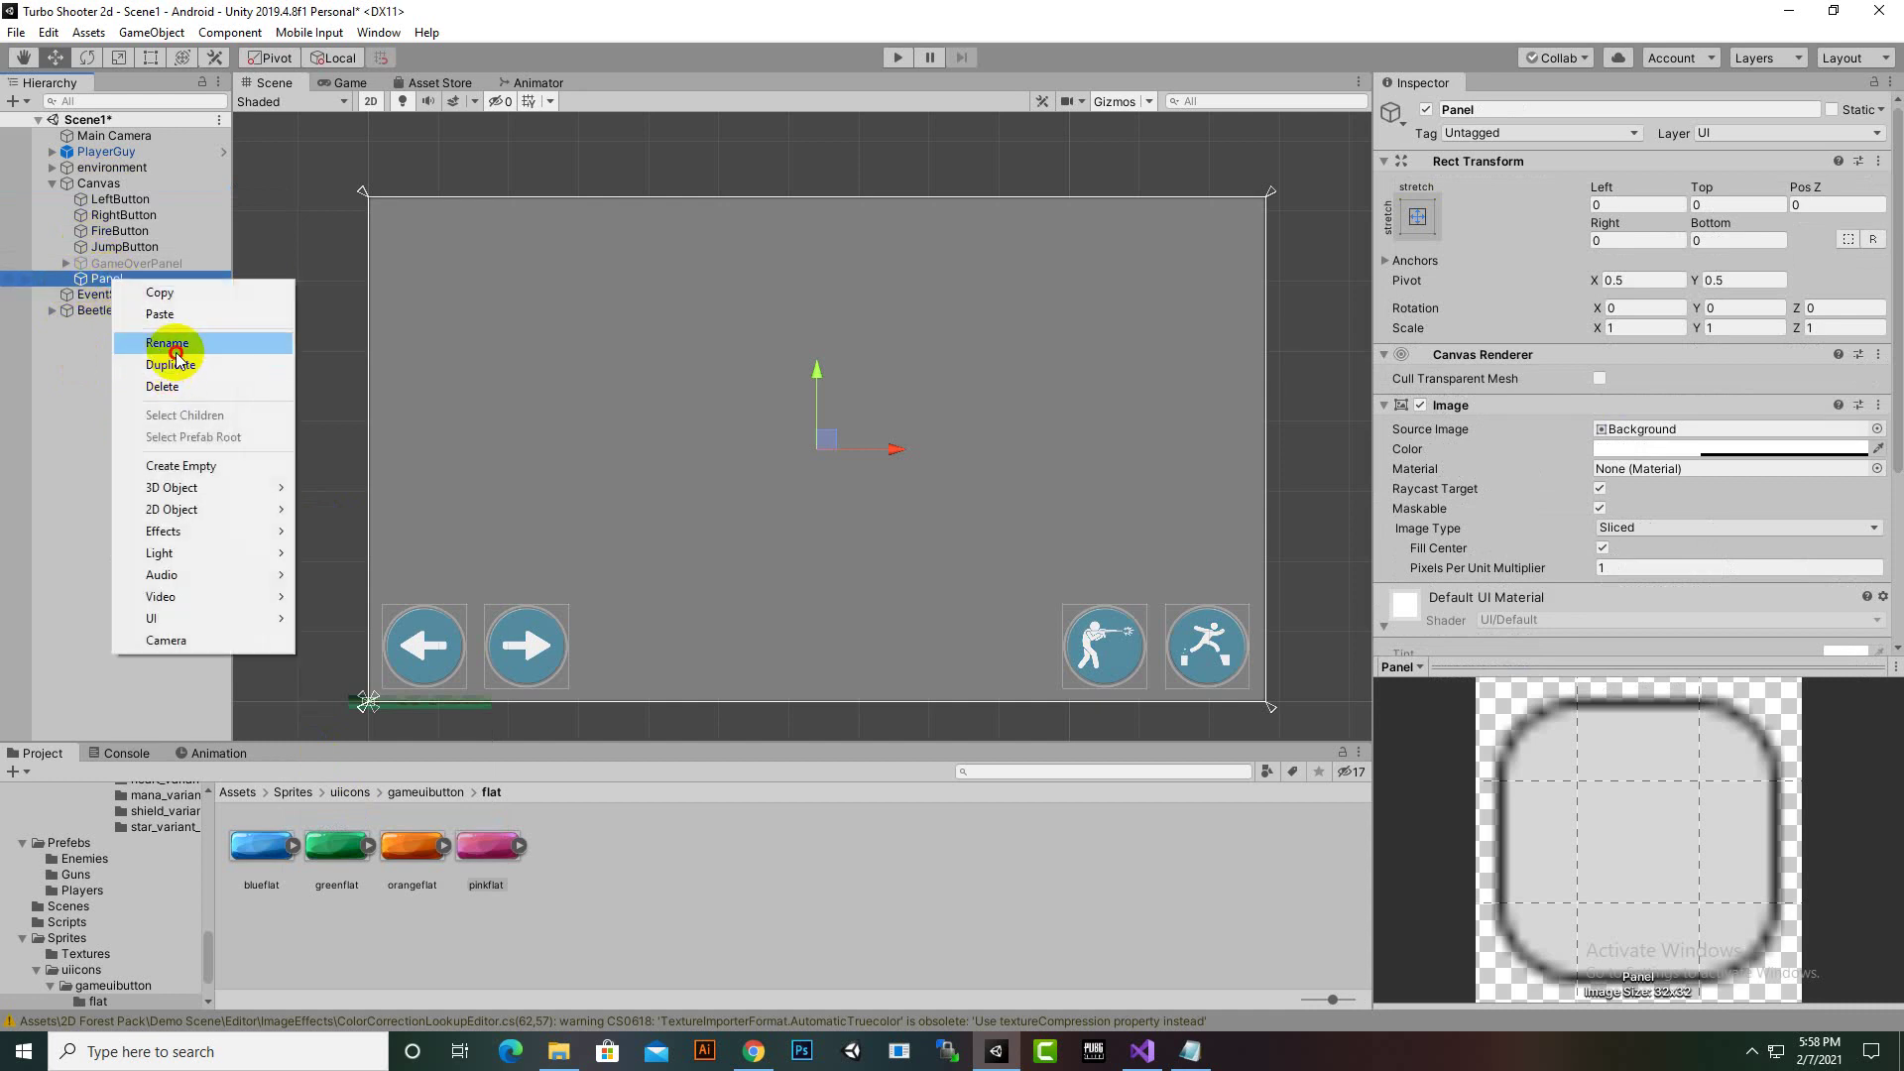
pyautogui.click(170, 344)
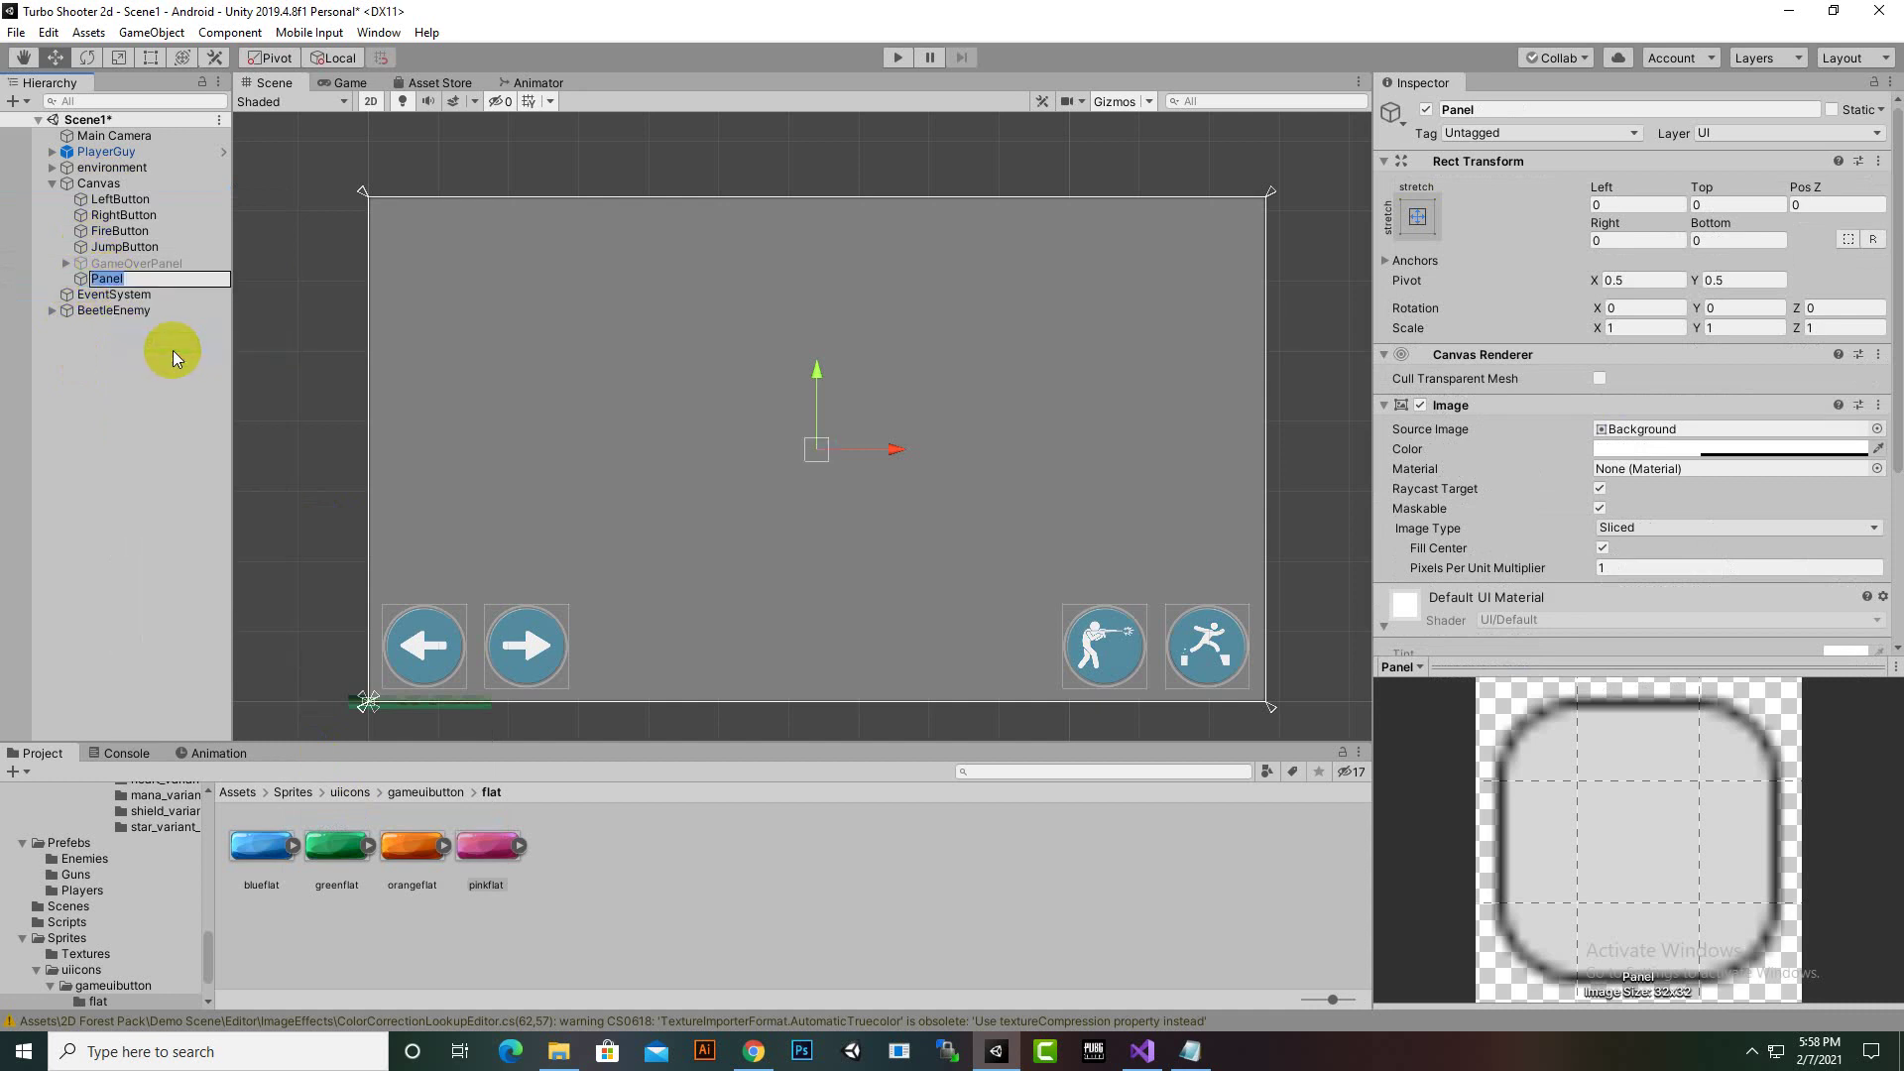
pyautogui.write('IIFEc')
pyautogui.press('BackSpace')
pyautogui.write('COUNT')
pyautogui.press('Return')
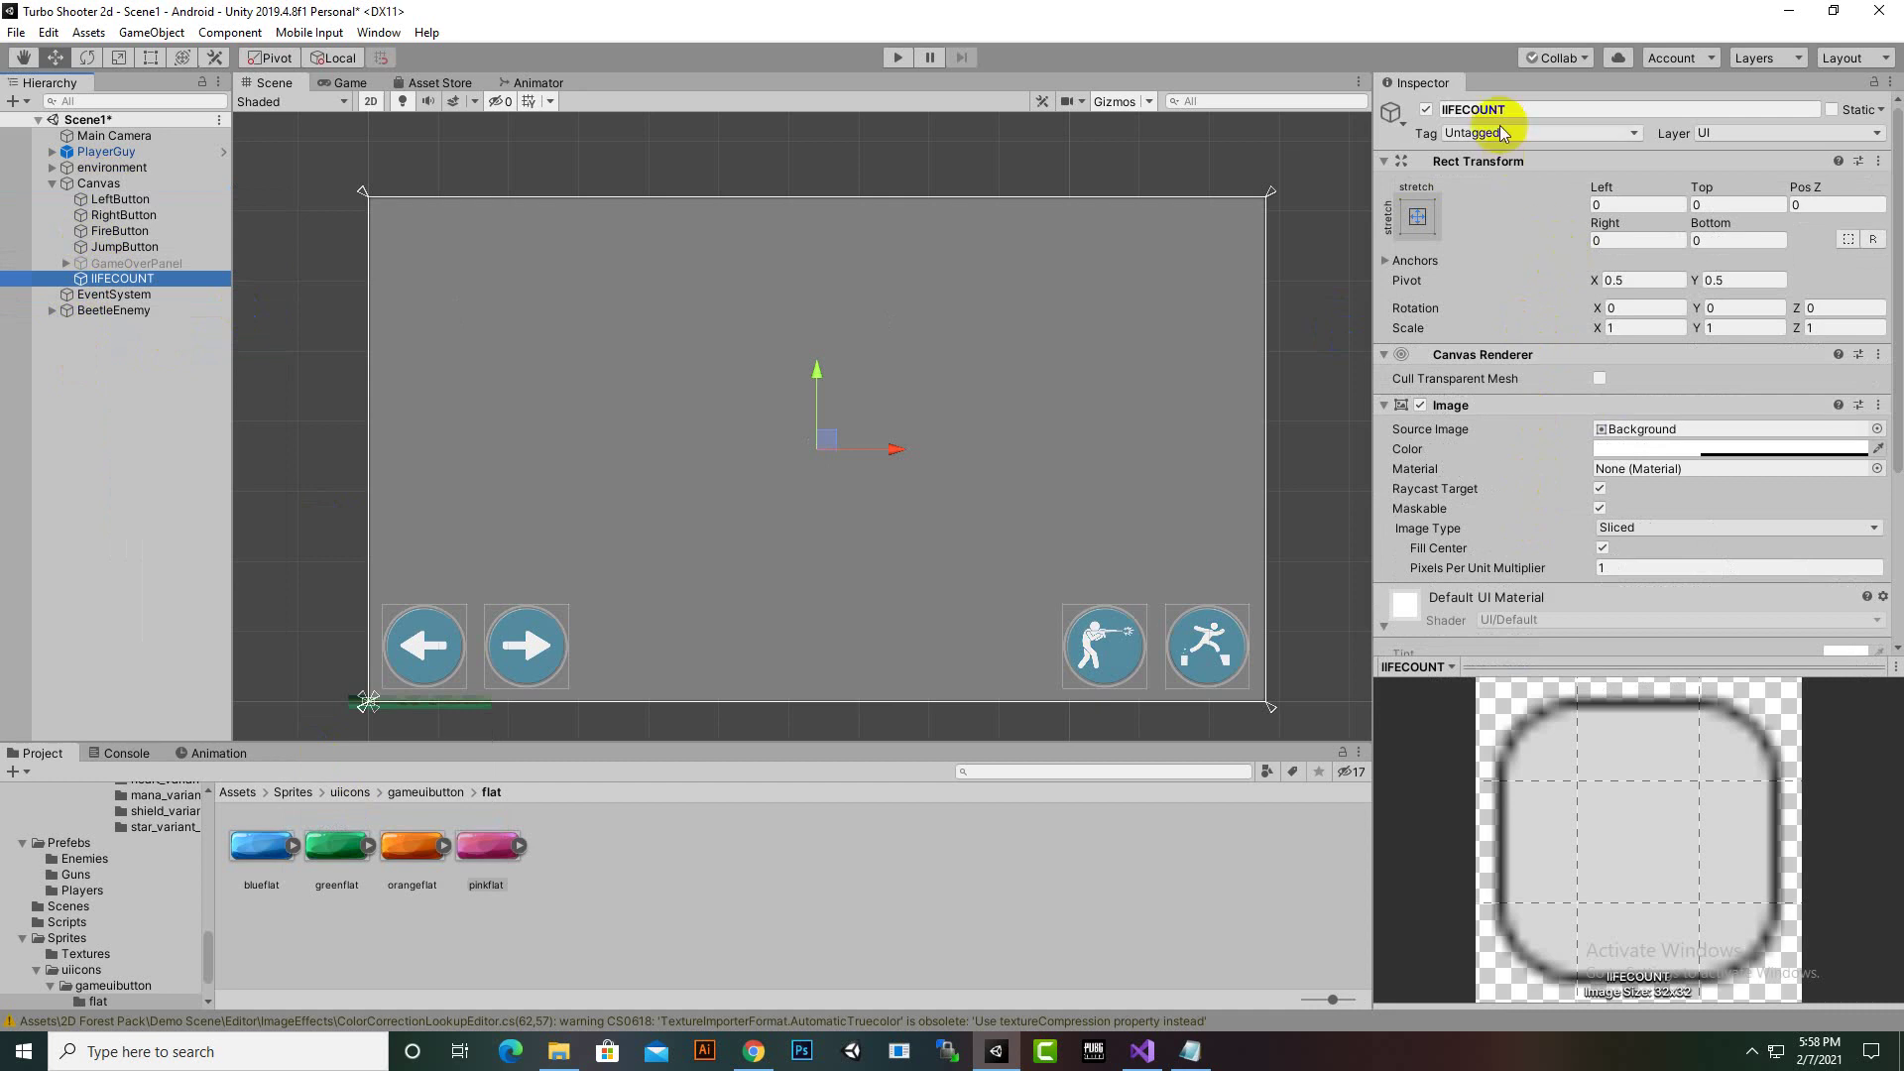
pyautogui.click(1447, 109)
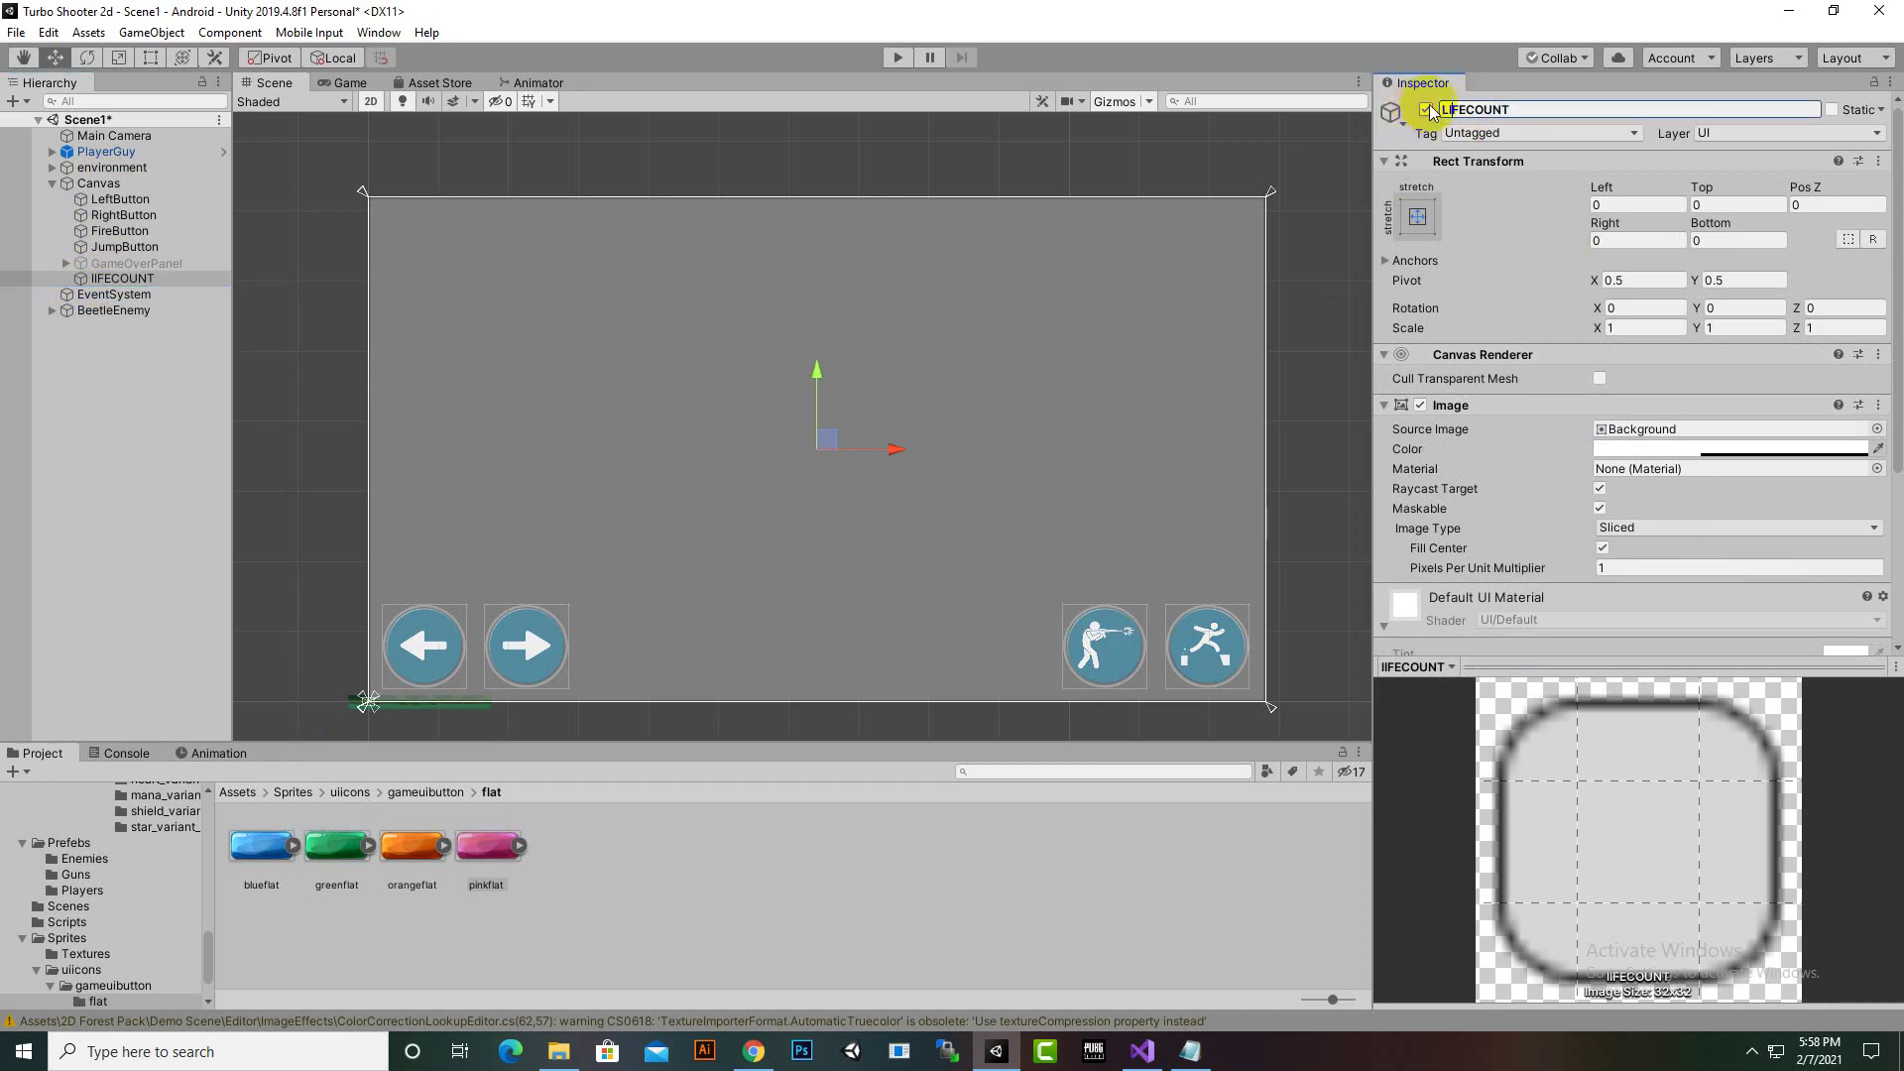
pyautogui.press('Return')
pyautogui.click(312, 379)
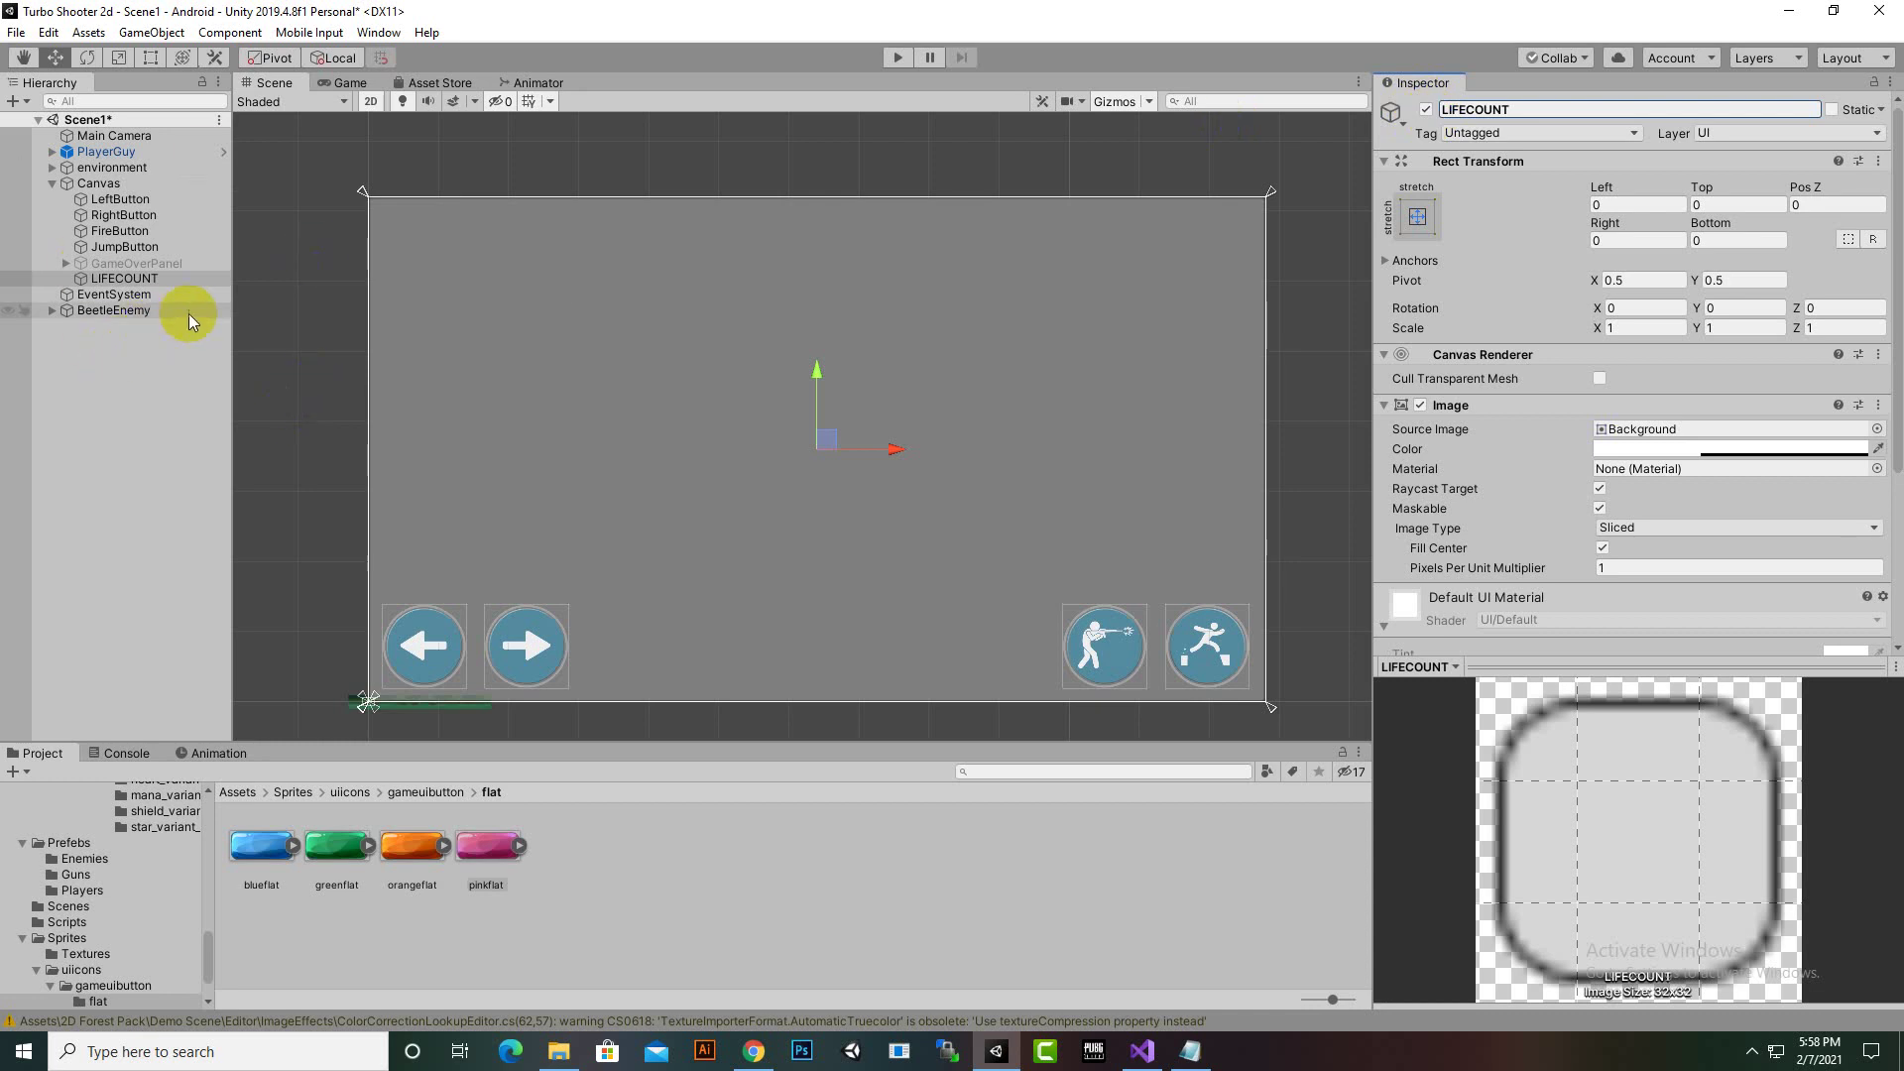
# Scale the LIFECOUNT panel uniformly to about 0.097 and move it near the canvas's upper-left corner, at about Left -557 and Top -308
pyautogui.click(118, 57)
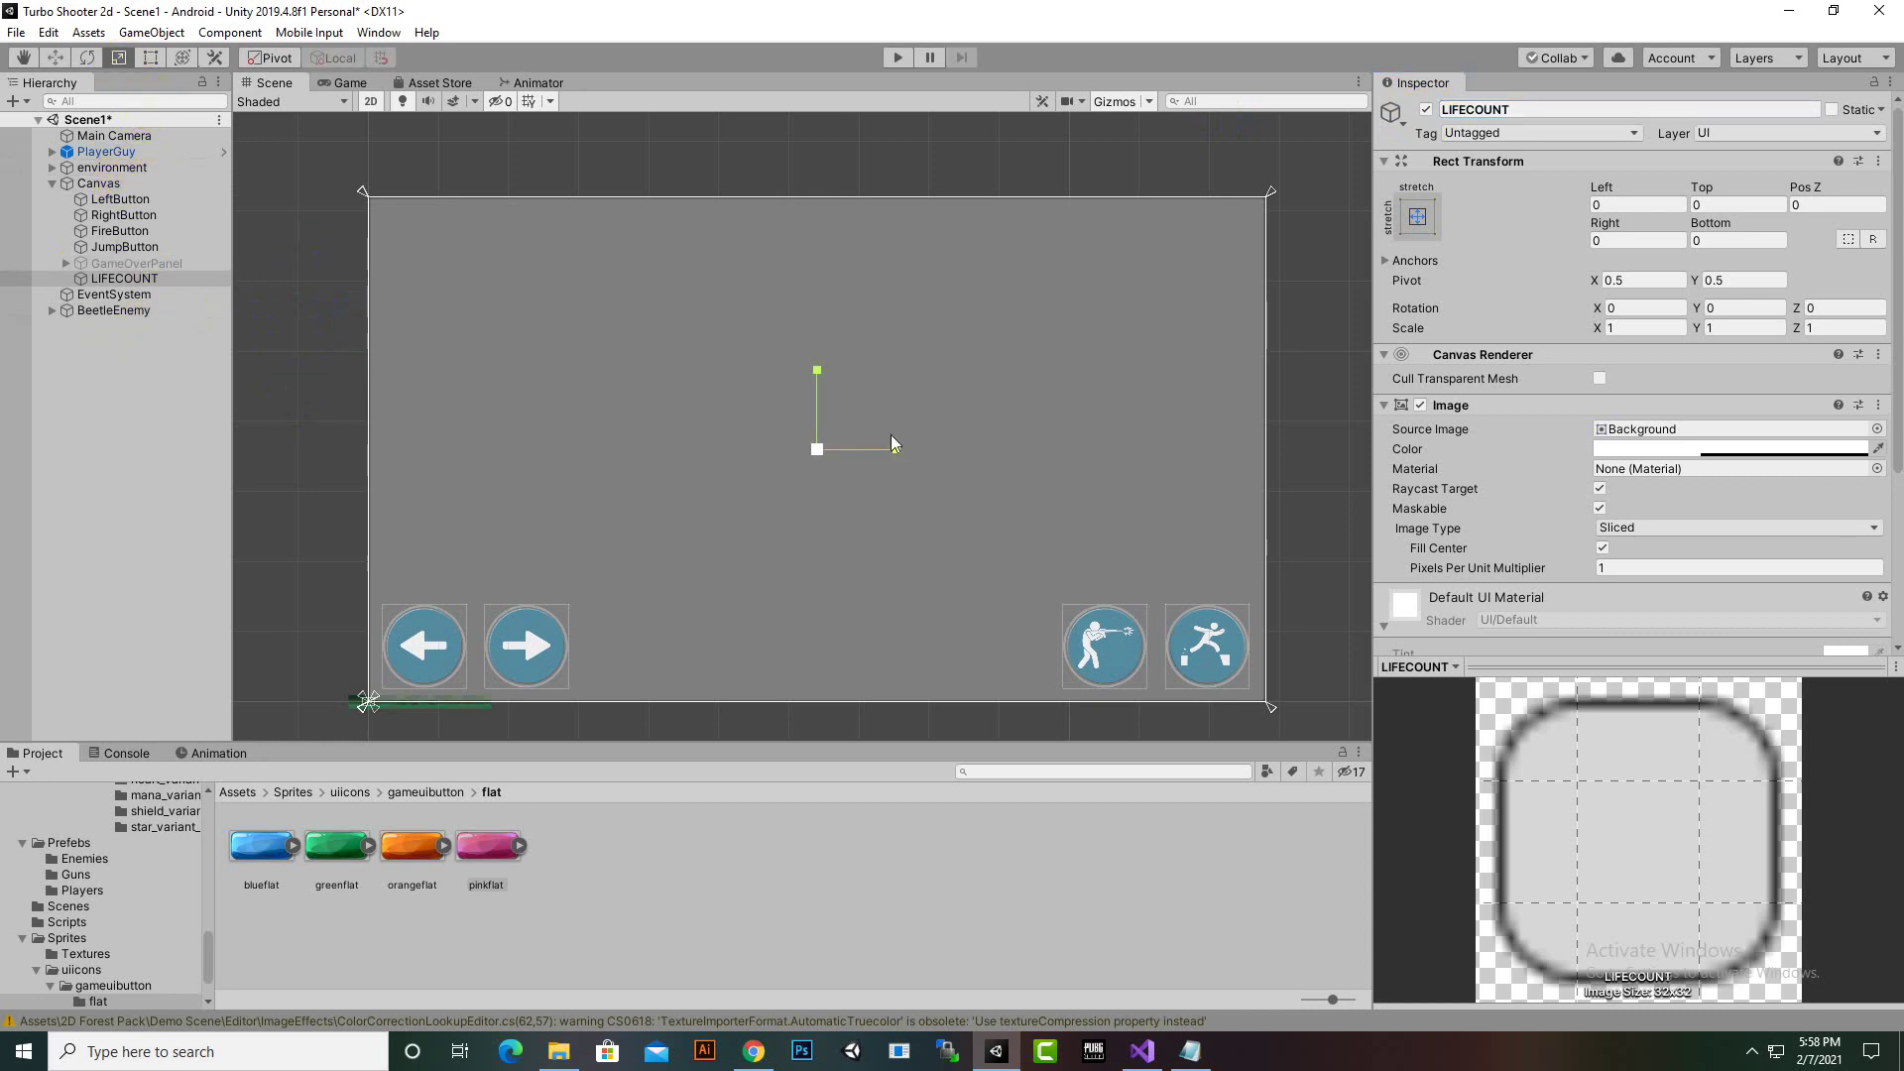
pyautogui.moveTo(817, 450); pyautogui.dragTo(803, 536)
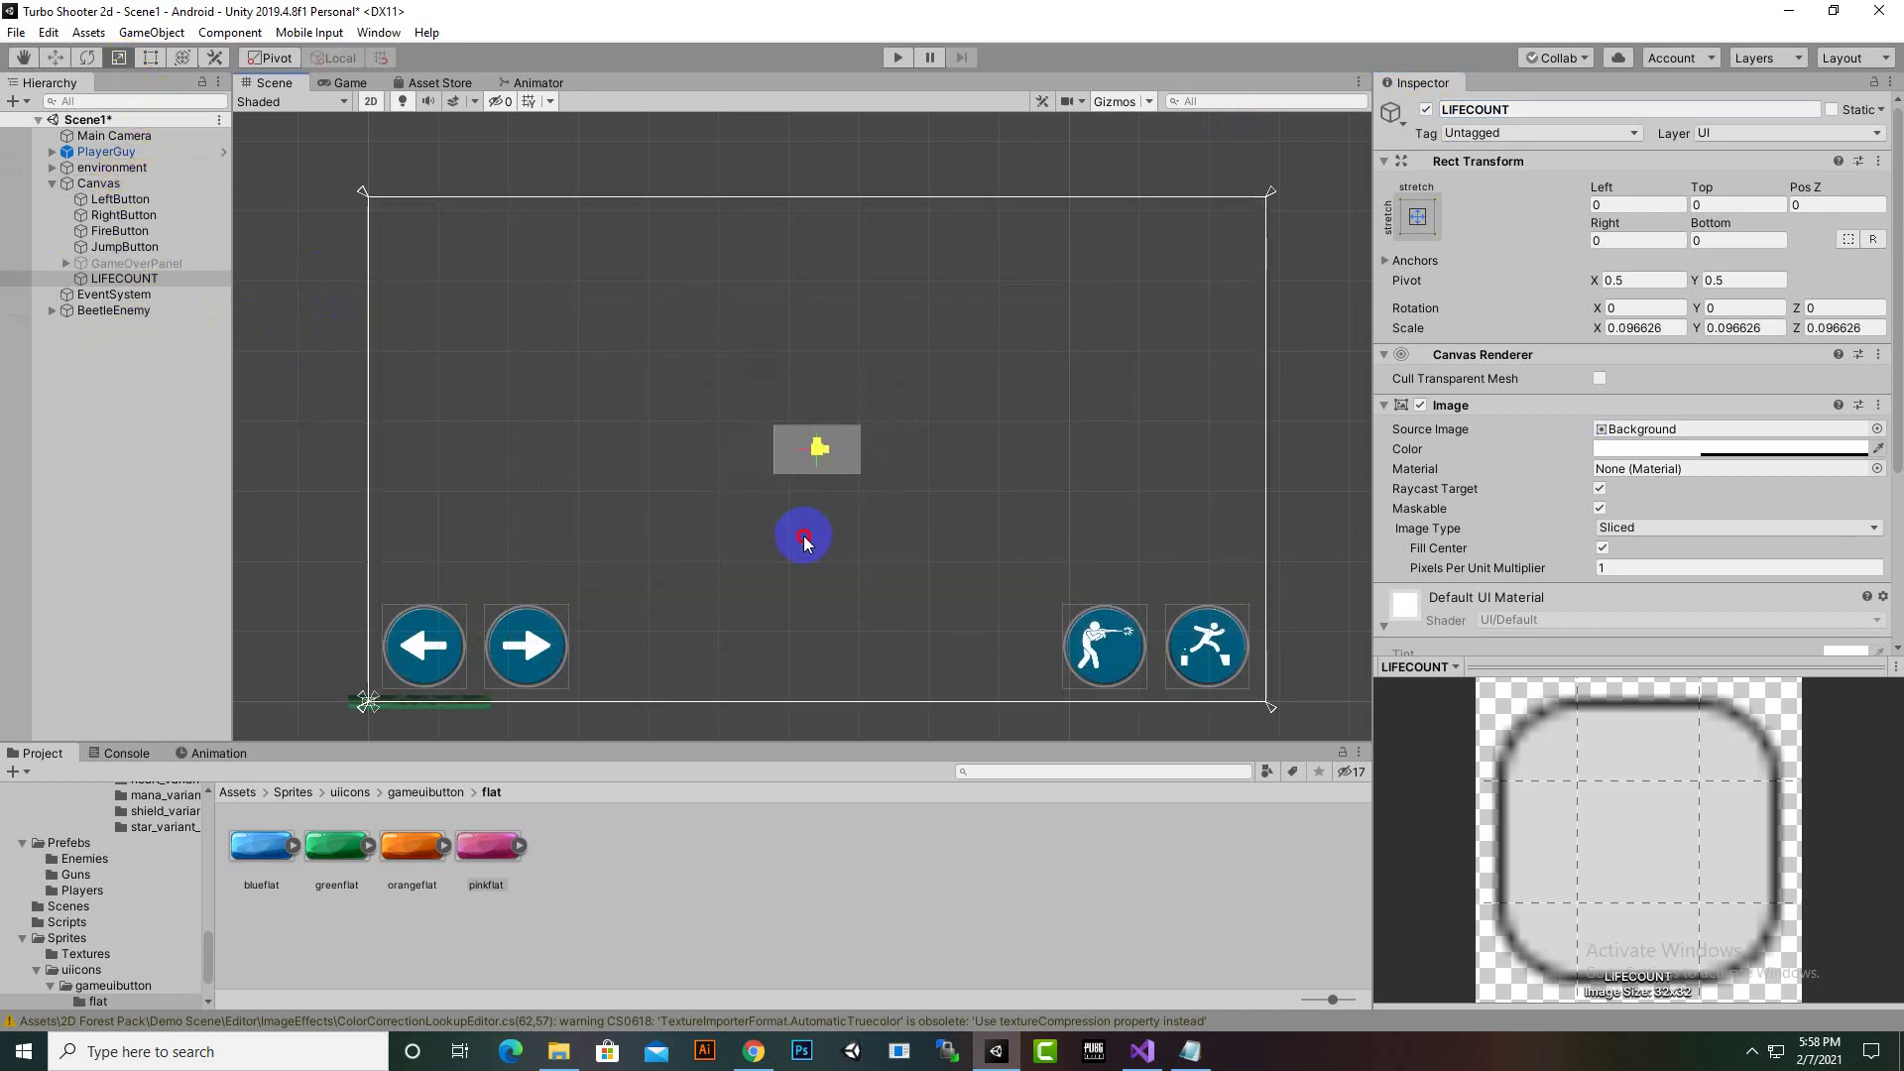
pyautogui.click(55, 58)
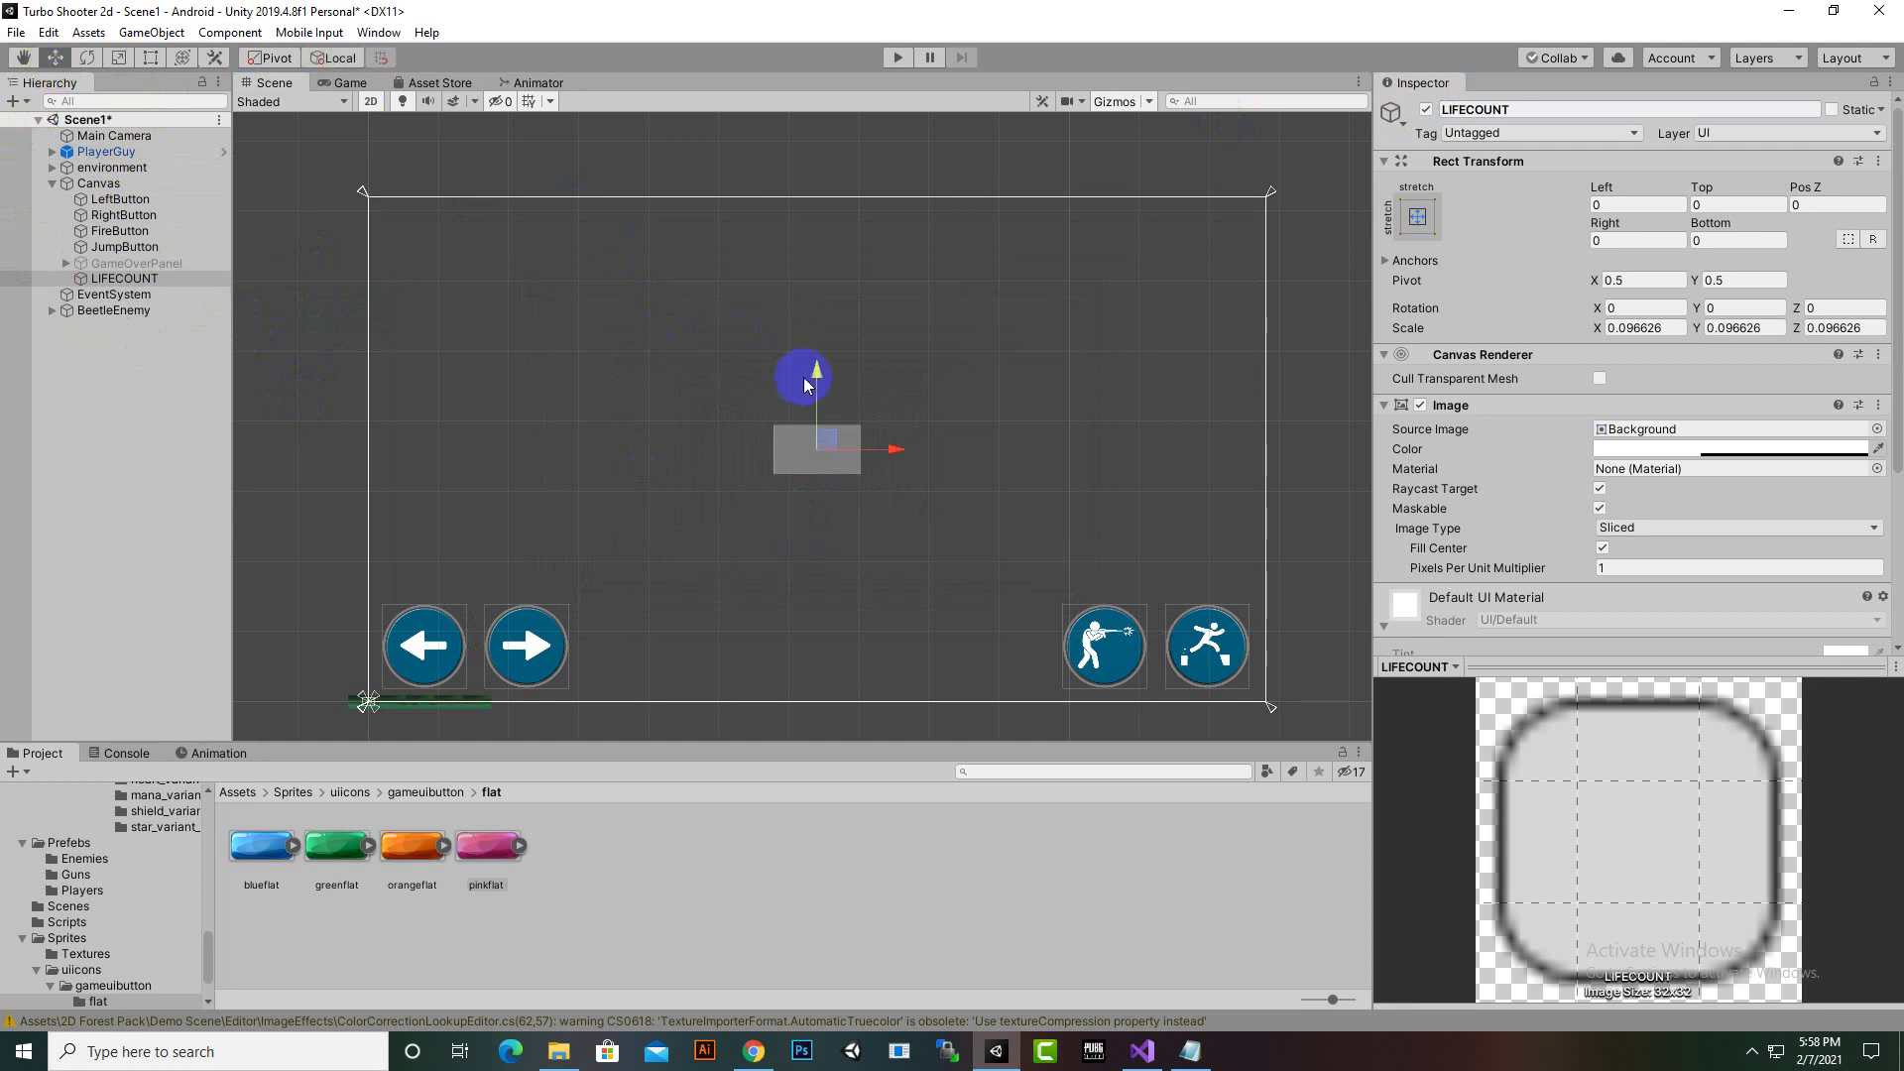
pyautogui.moveTo(815, 375); pyautogui.dragTo(820, 162)
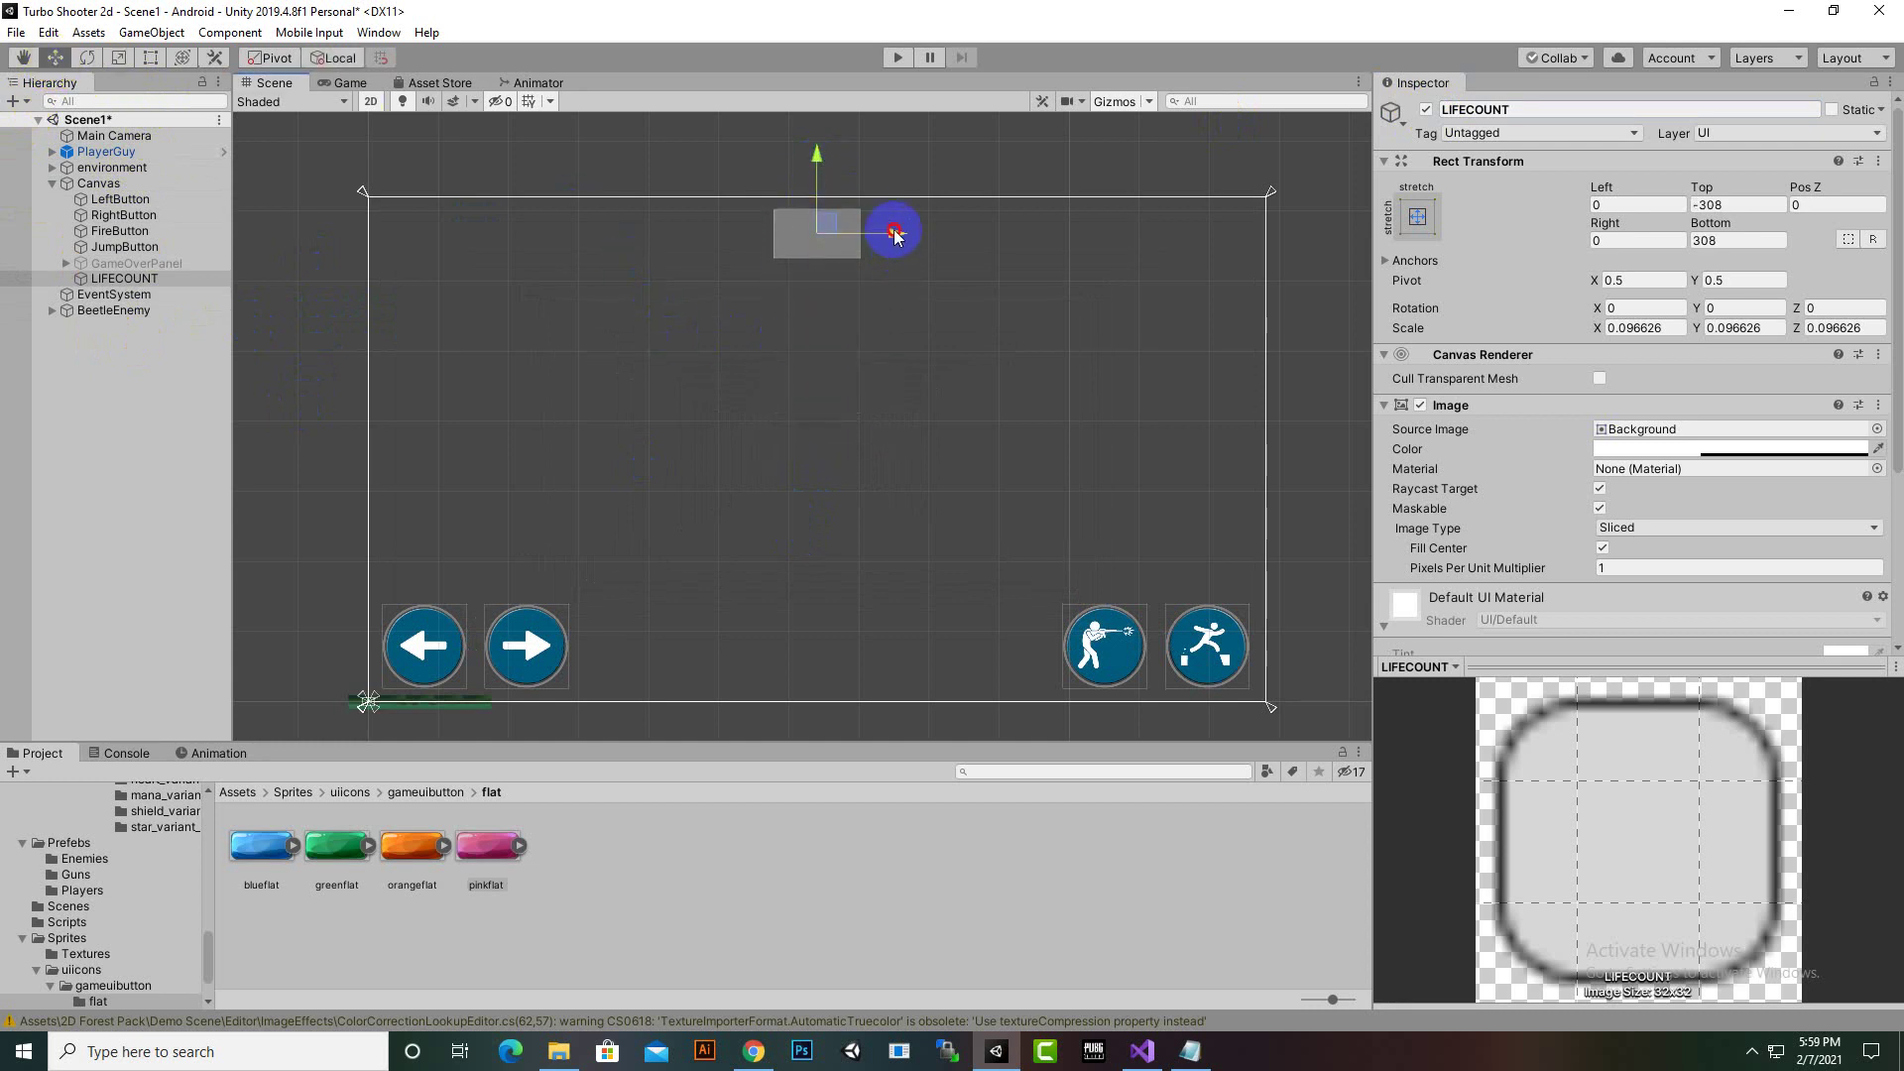
pyautogui.moveTo(893, 234); pyautogui.dragTo(505, 319)
# Nudge the LIFECOUNT panel closer to the canvas corner, to about Left -568.5 and Top -310.5
pyautogui.scroll(3, 393, 328)
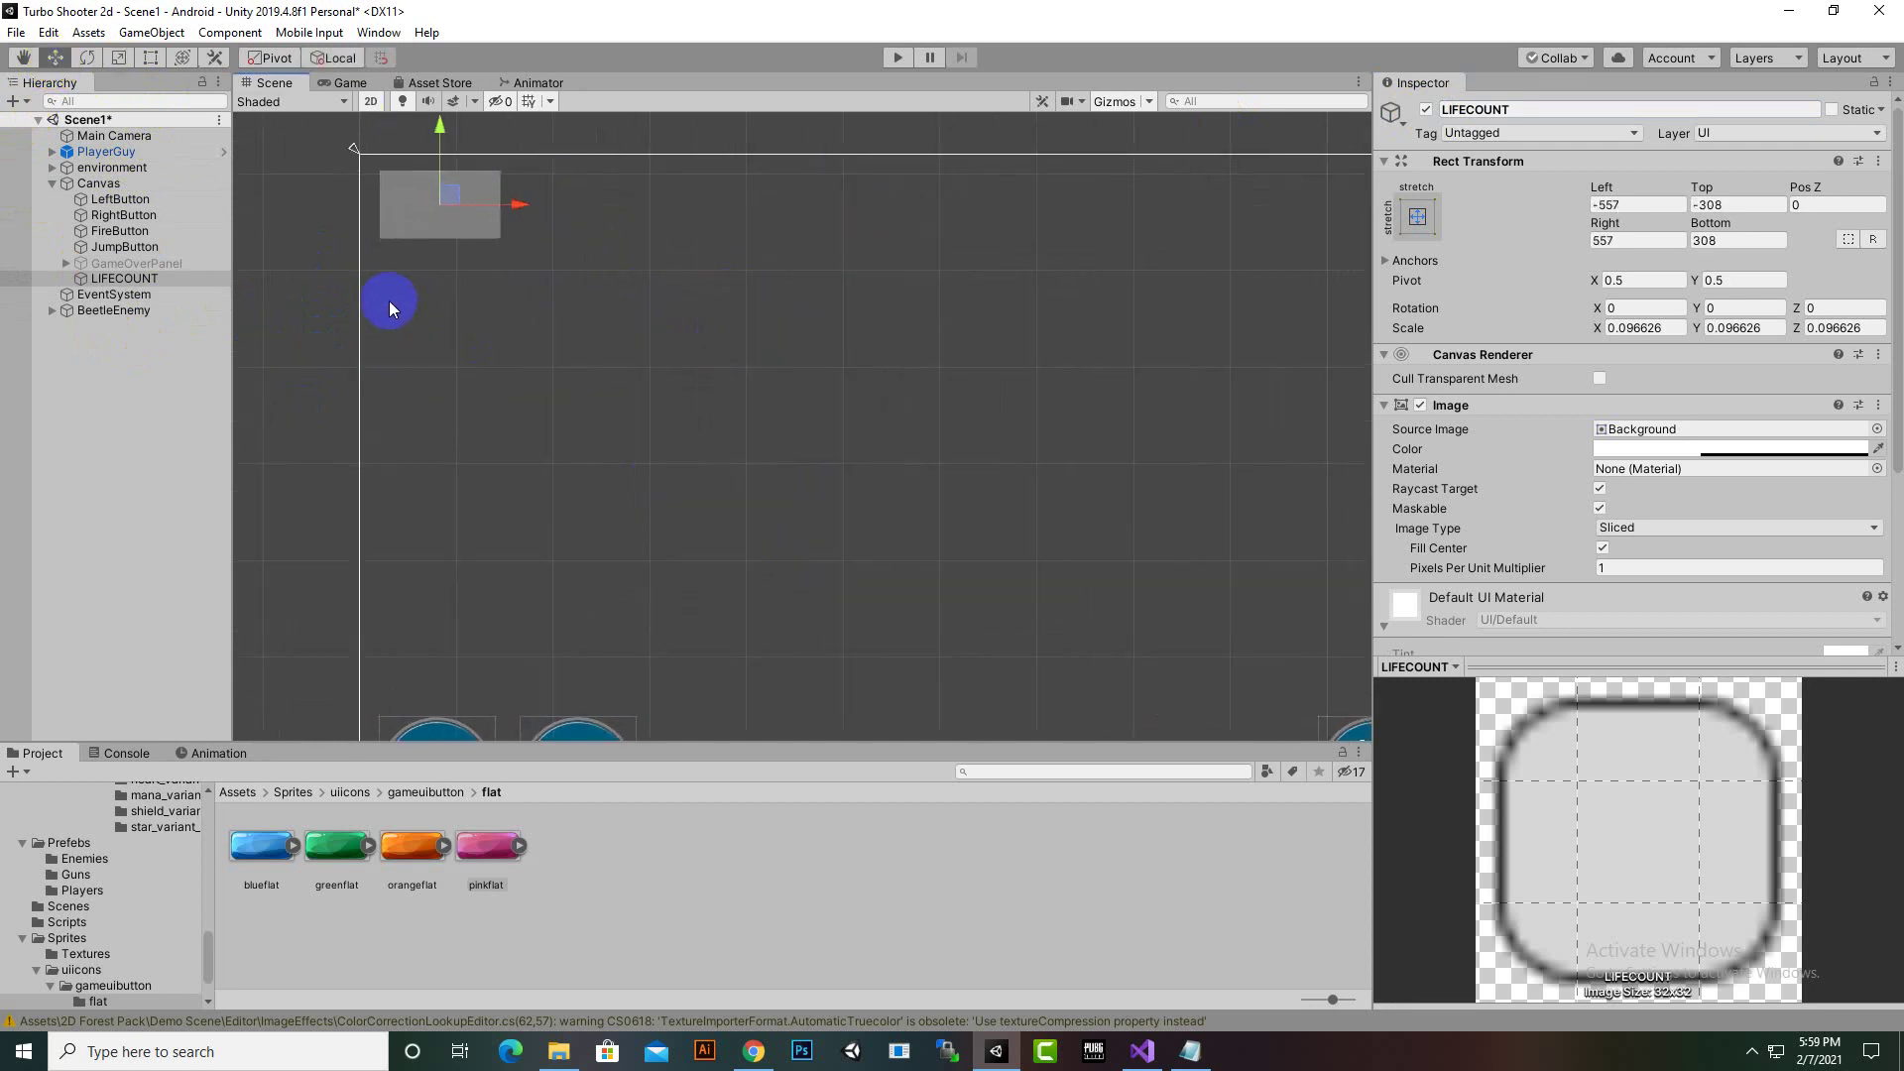
pyautogui.moveTo(390, 301); pyautogui.dragTo(650, 467, button='middle')
pyautogui.scroll(2, 502, 362)
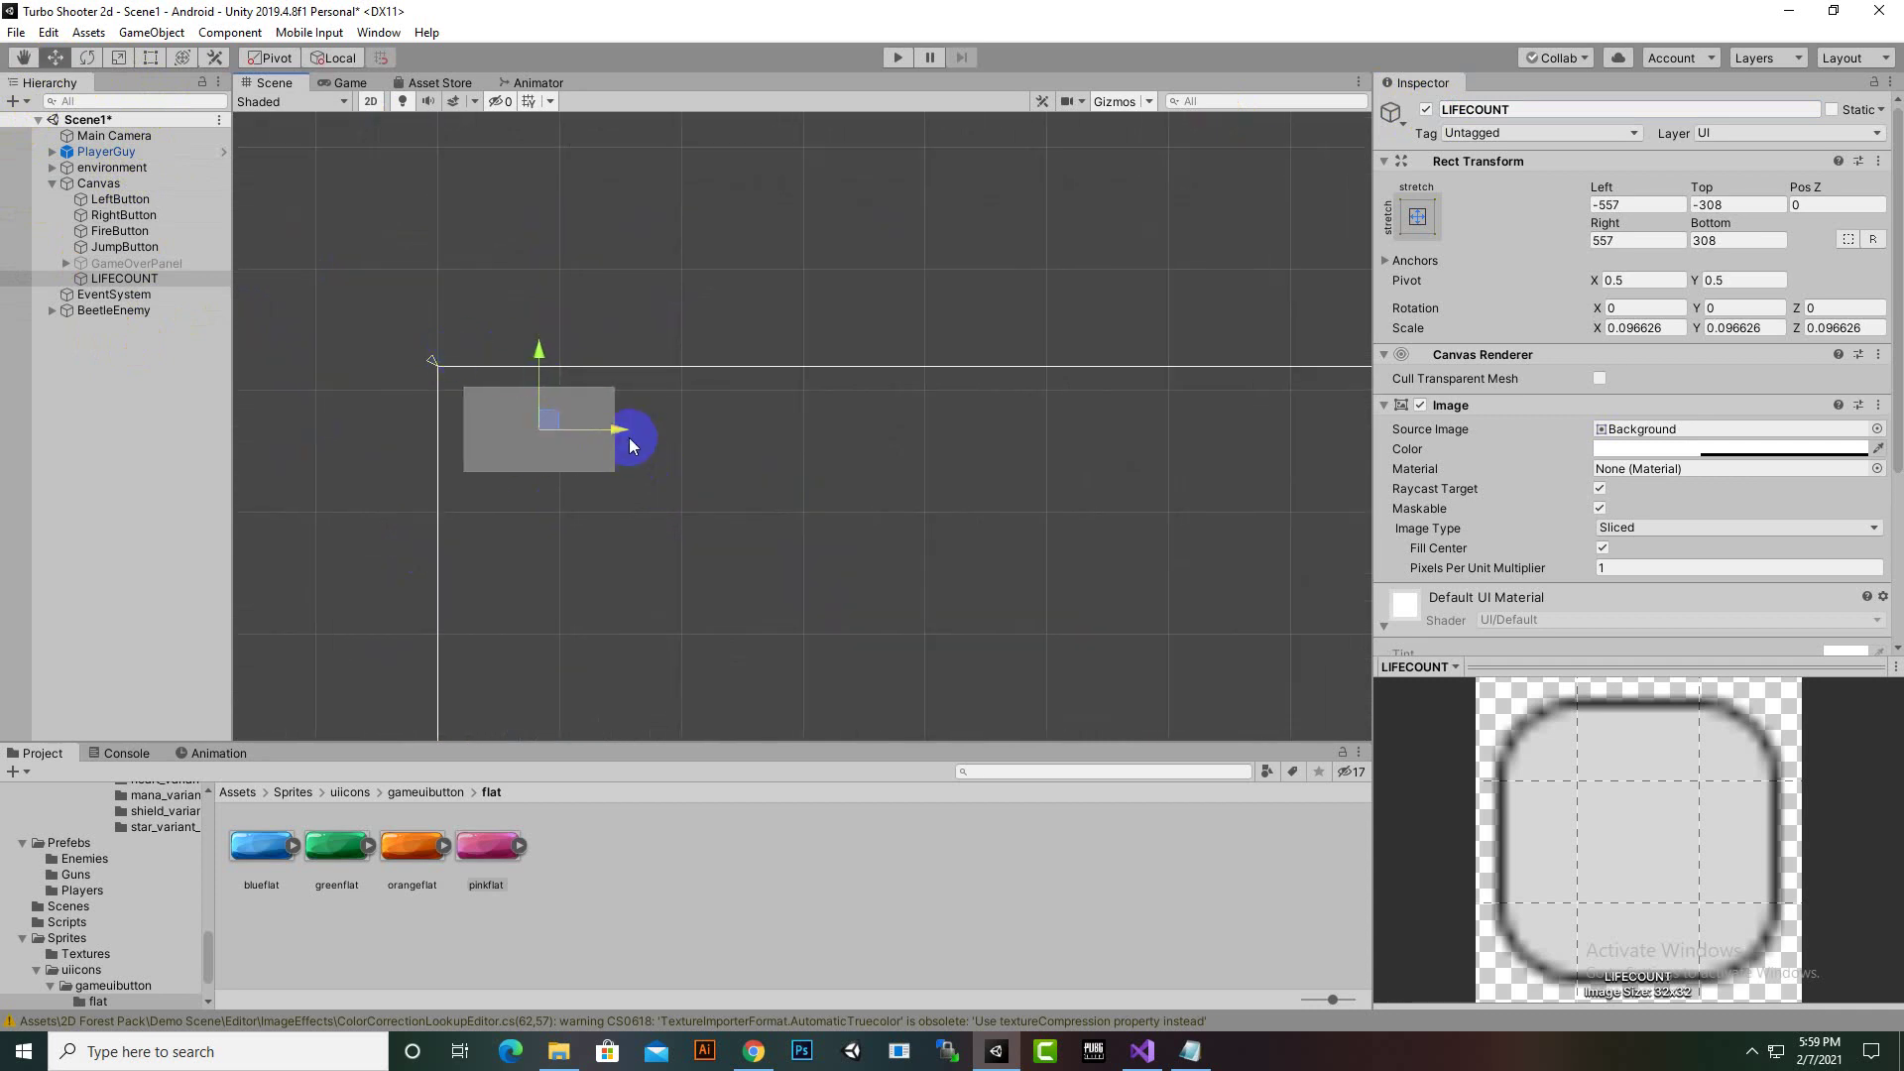
pyautogui.moveTo(631, 445); pyautogui.dragTo(618, 441)
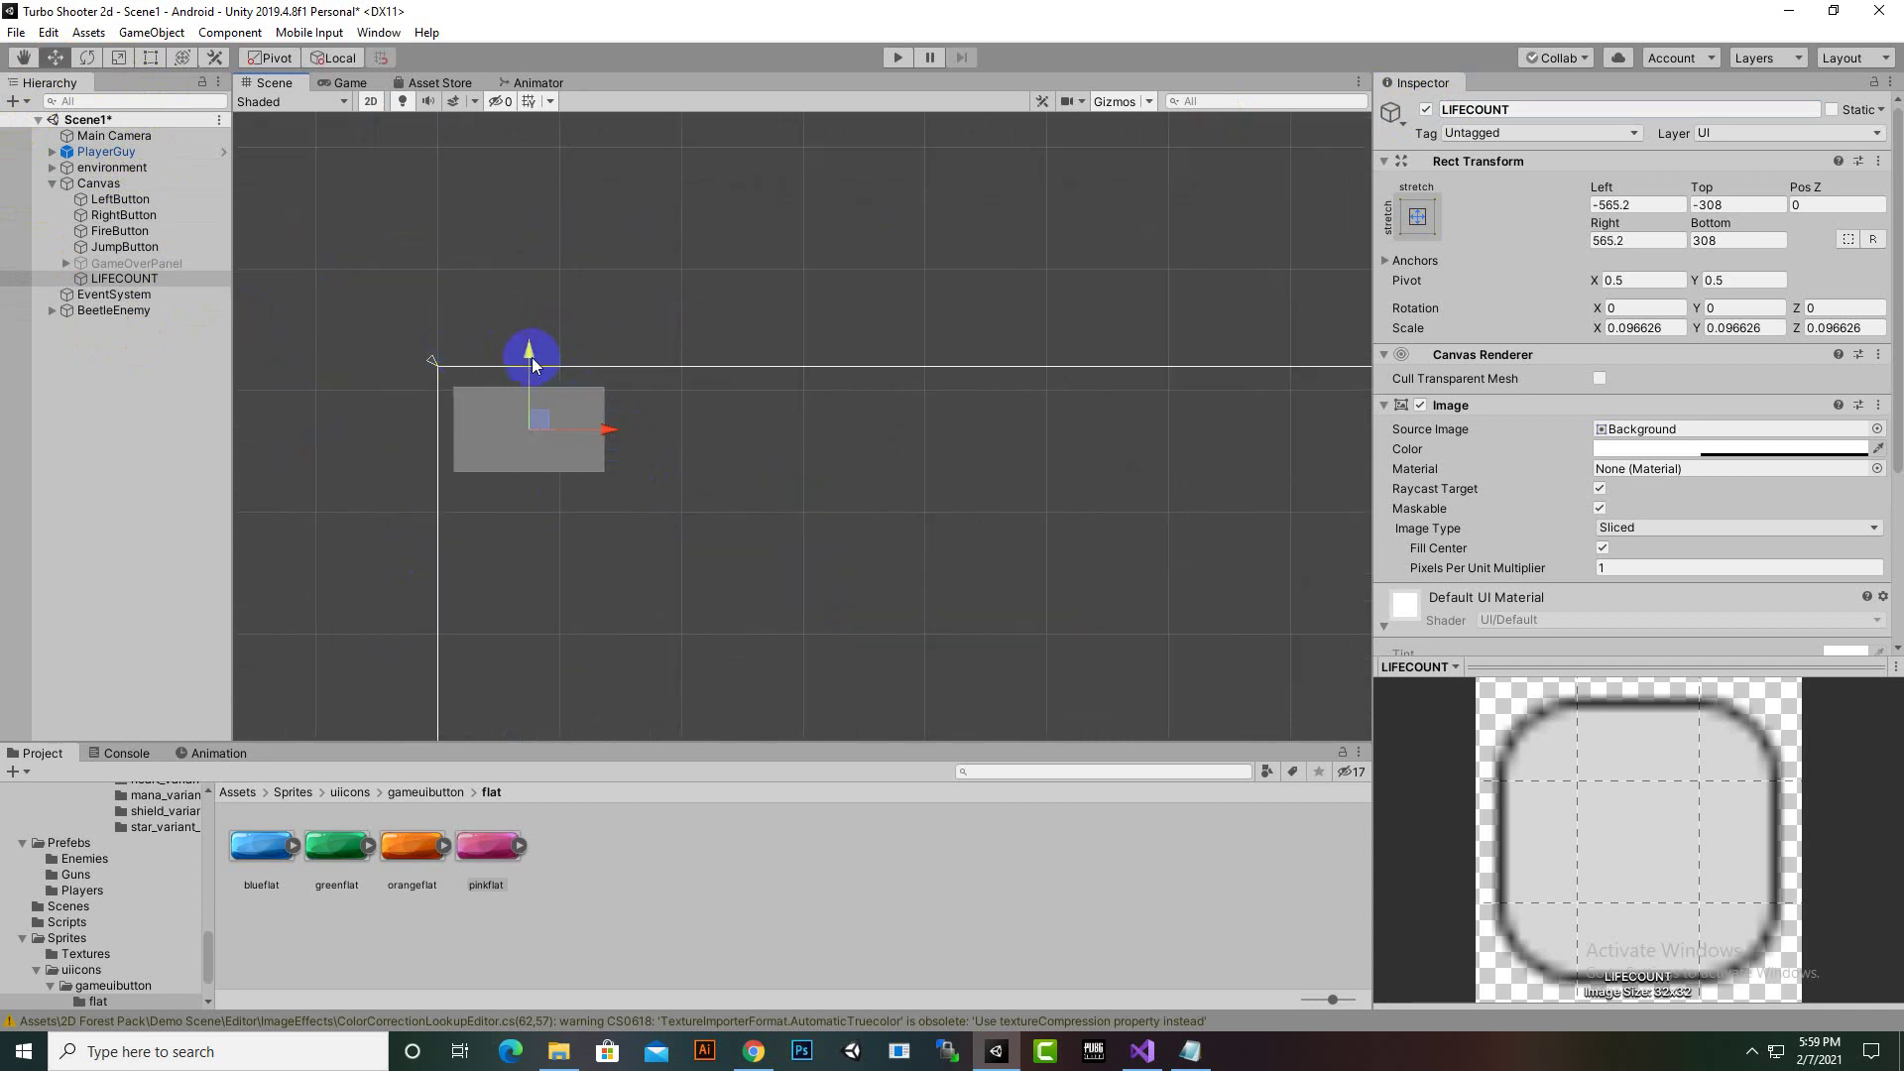
pyautogui.moveTo(533, 364); pyautogui.dragTo(532, 359)
pyautogui.moveTo(607, 432); pyautogui.dragTo(607, 432)
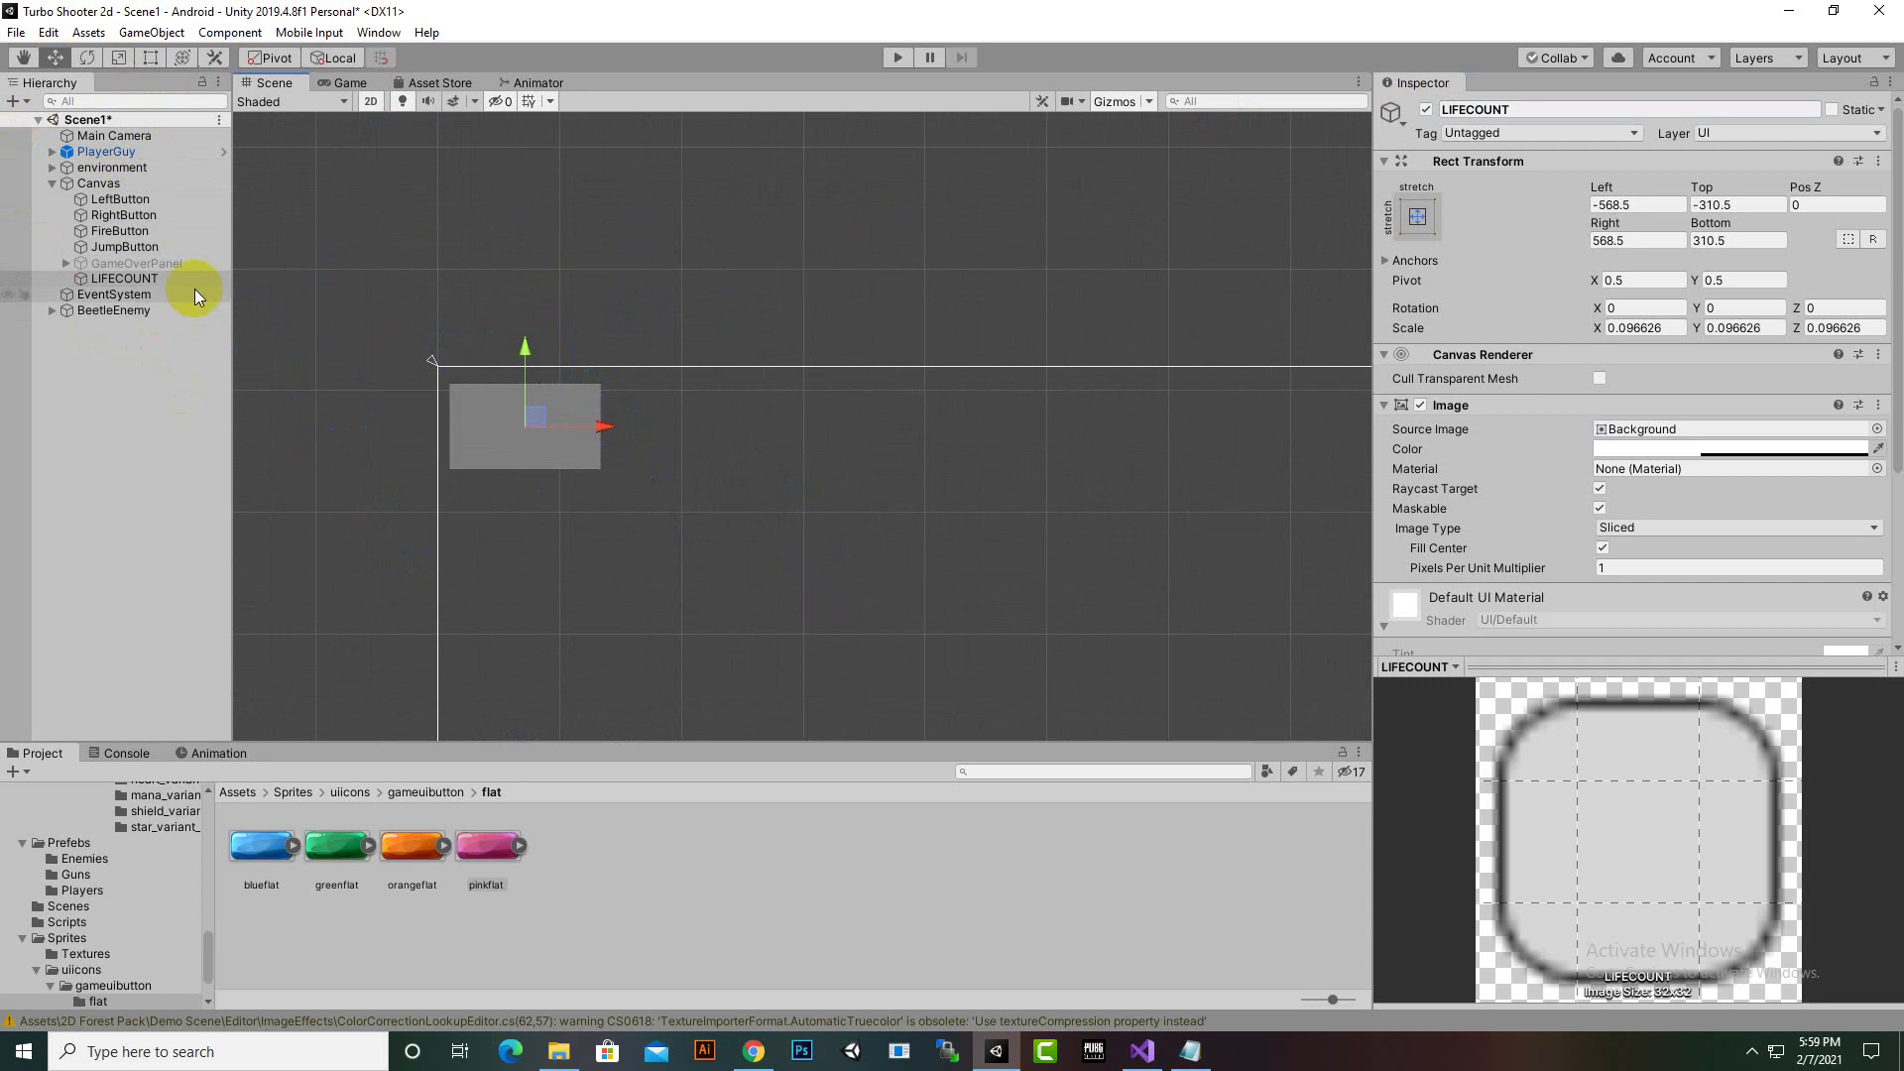
# Flatten the LIFECOUNT panel to a Y scale of about 0.065 and check it in the Game view
pyautogui.click(117, 56)
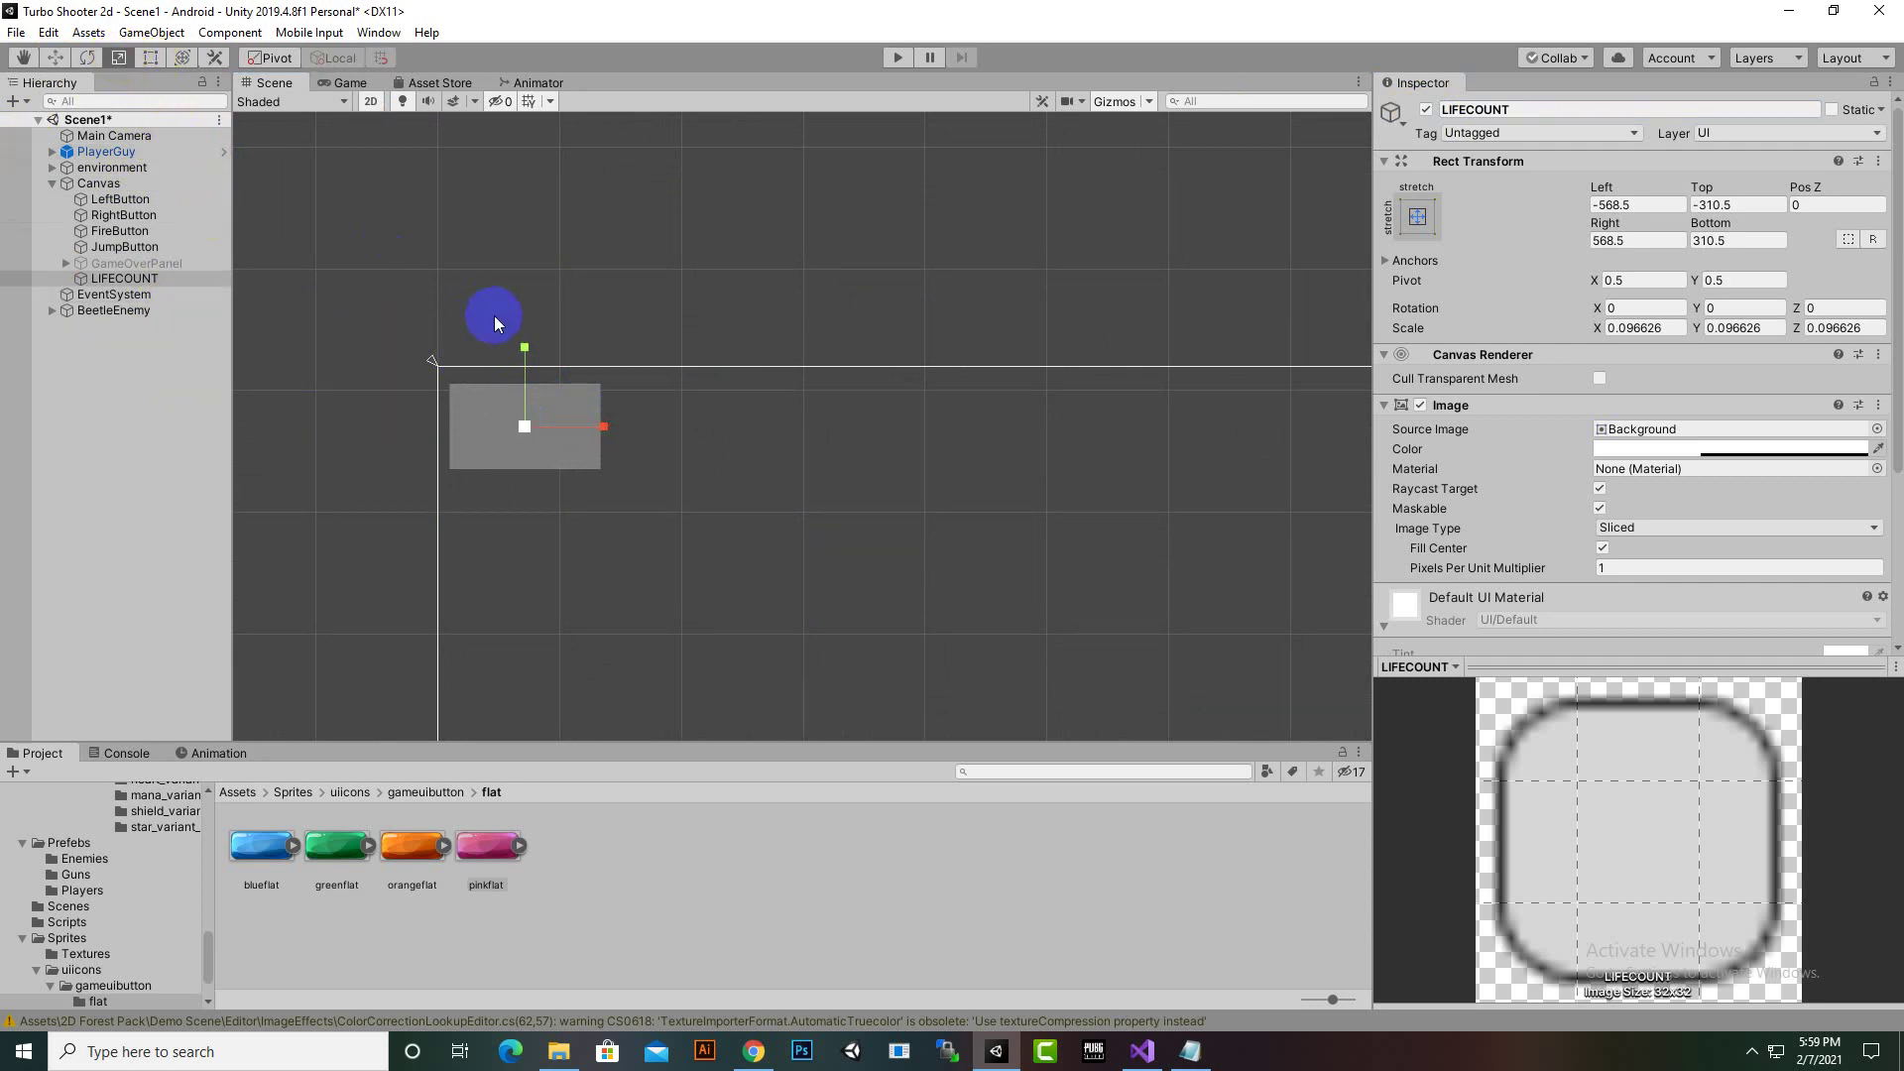
pyautogui.moveTo(523, 347); pyautogui.dragTo(526, 384)
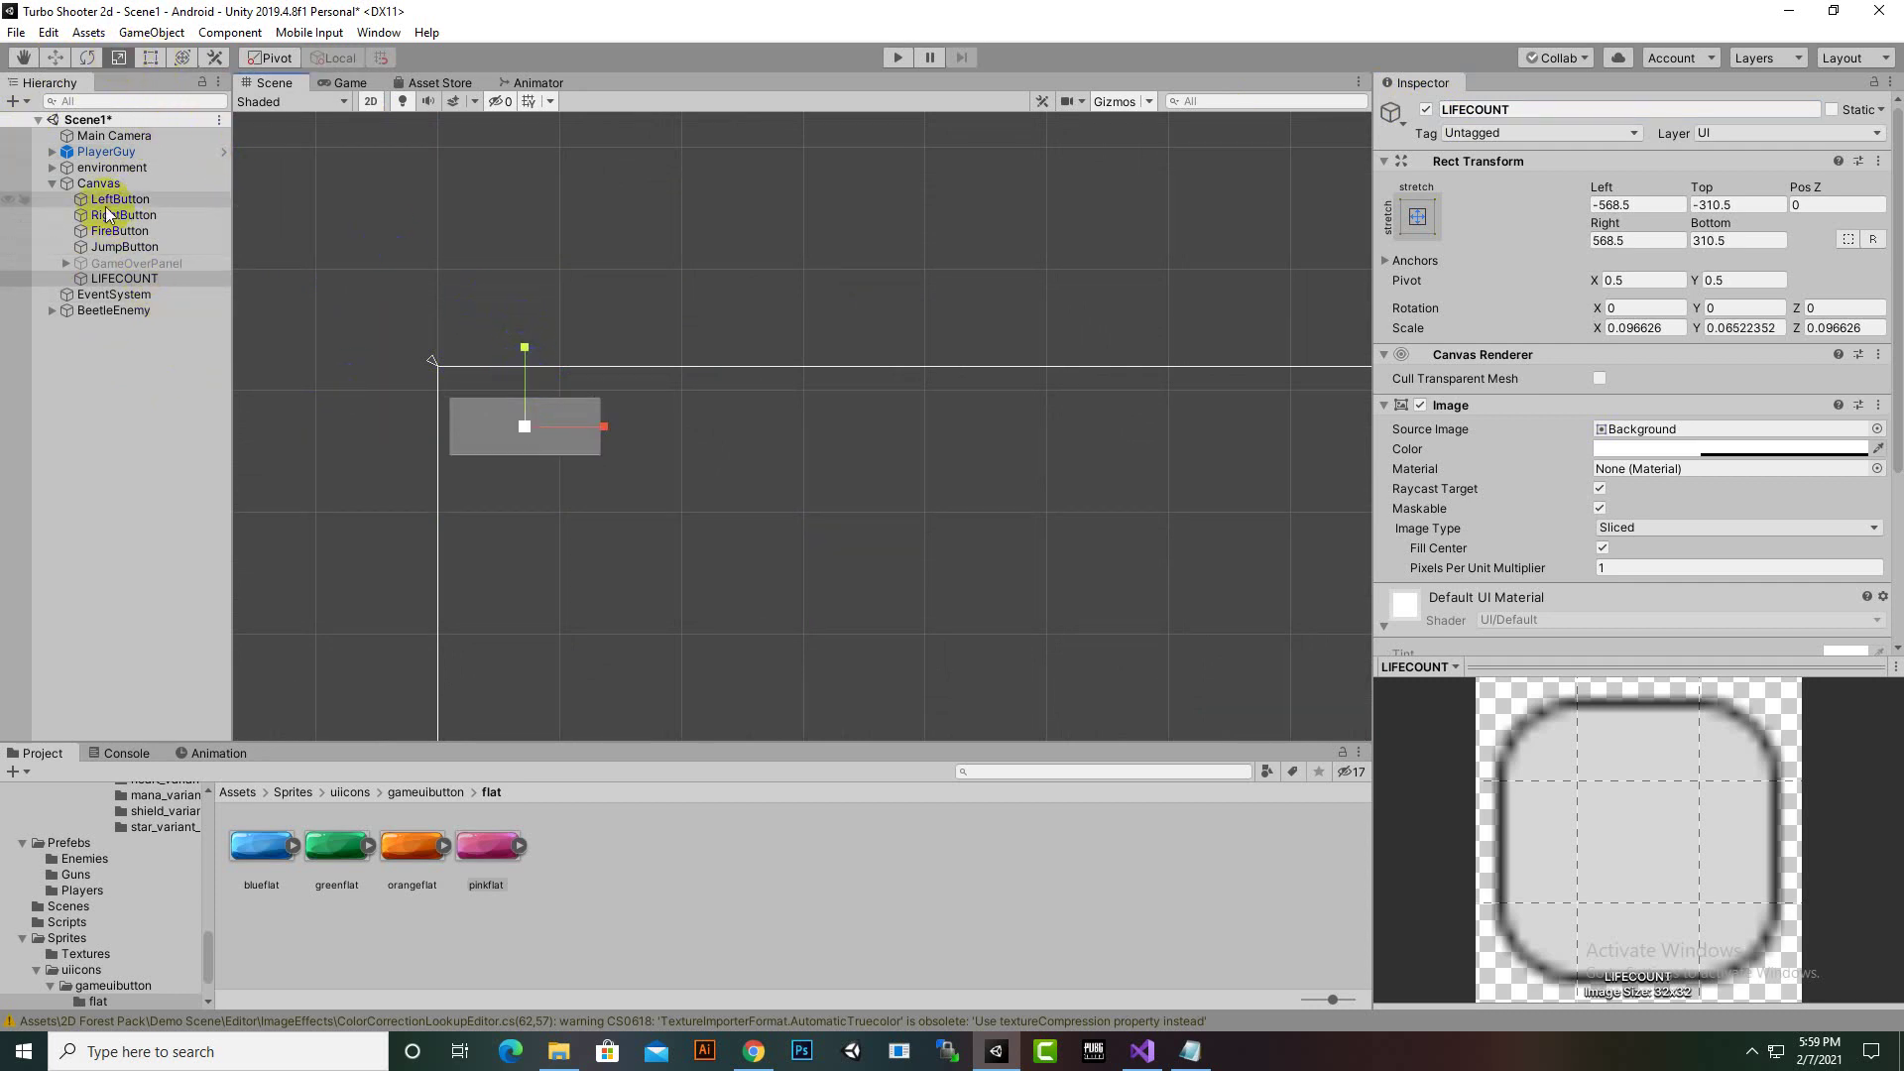
pyautogui.click(87, 57)
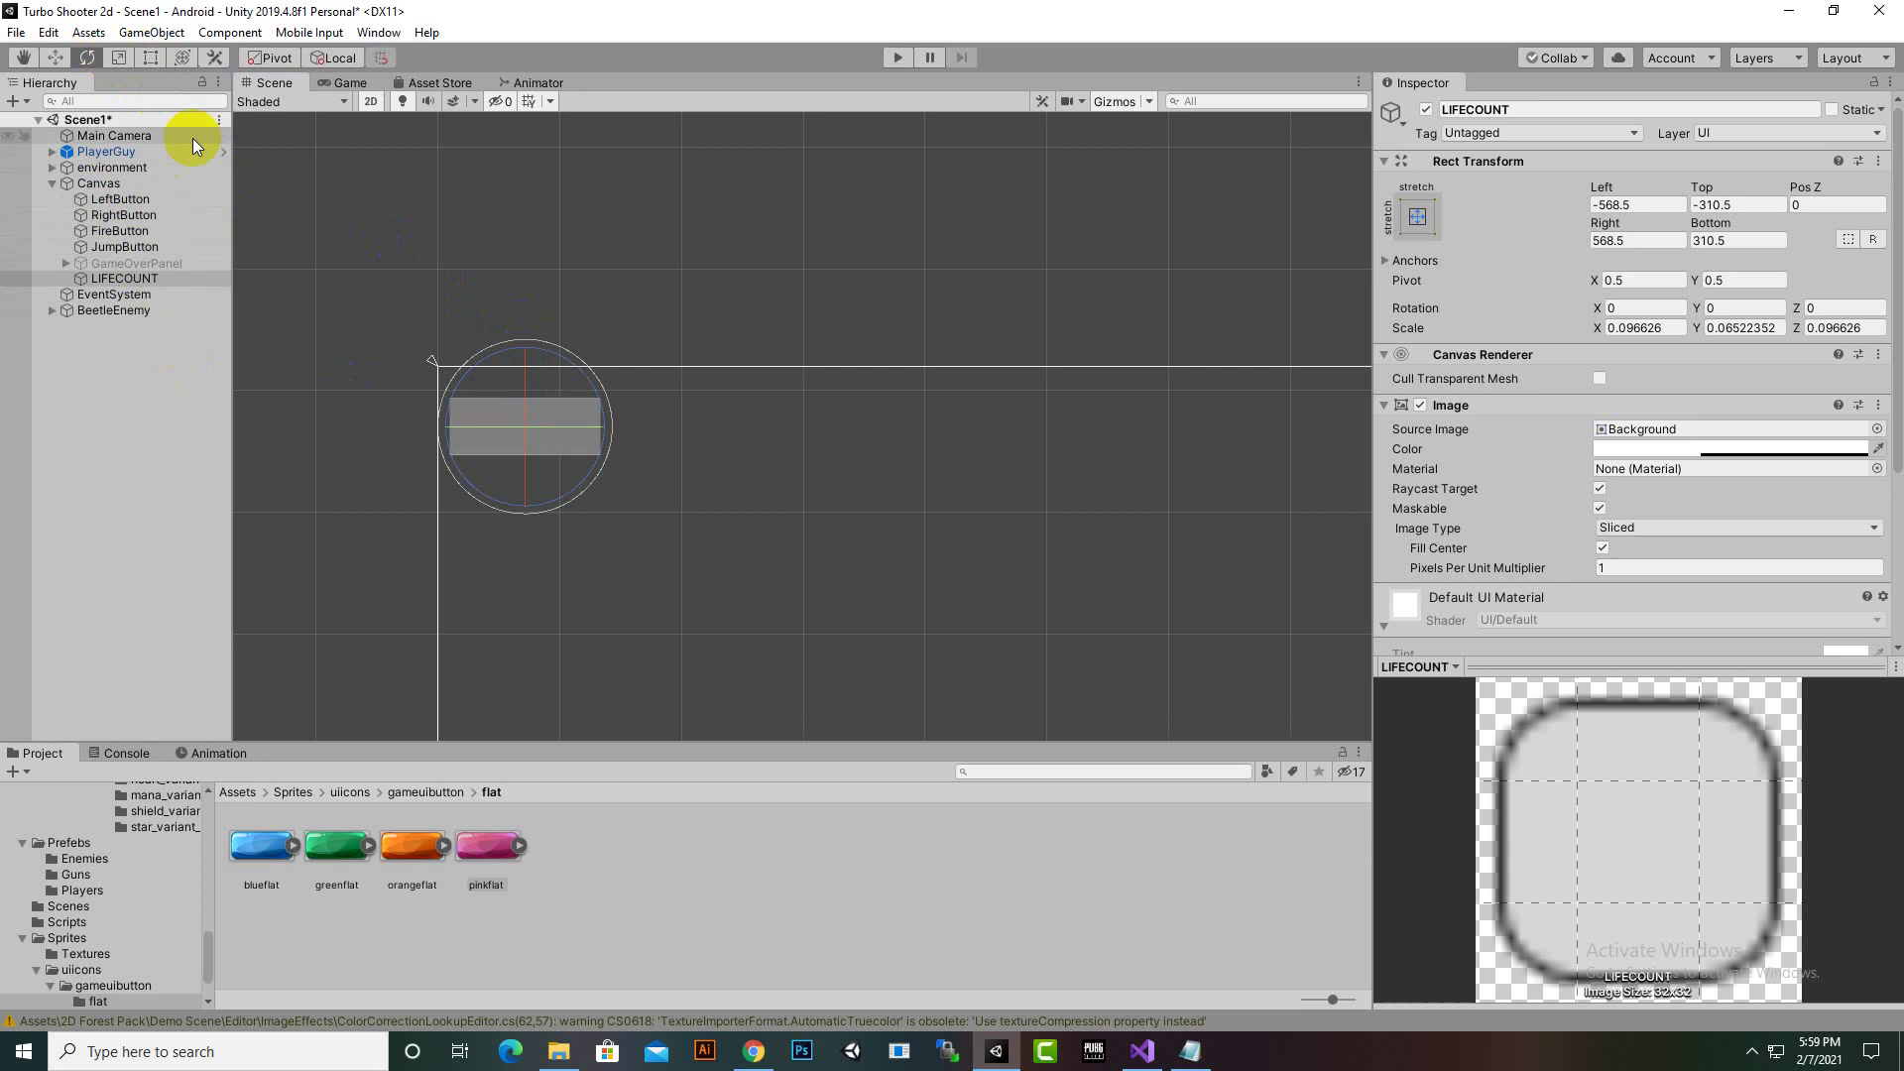
pyautogui.click(55, 57)
pyautogui.click(329, 84)
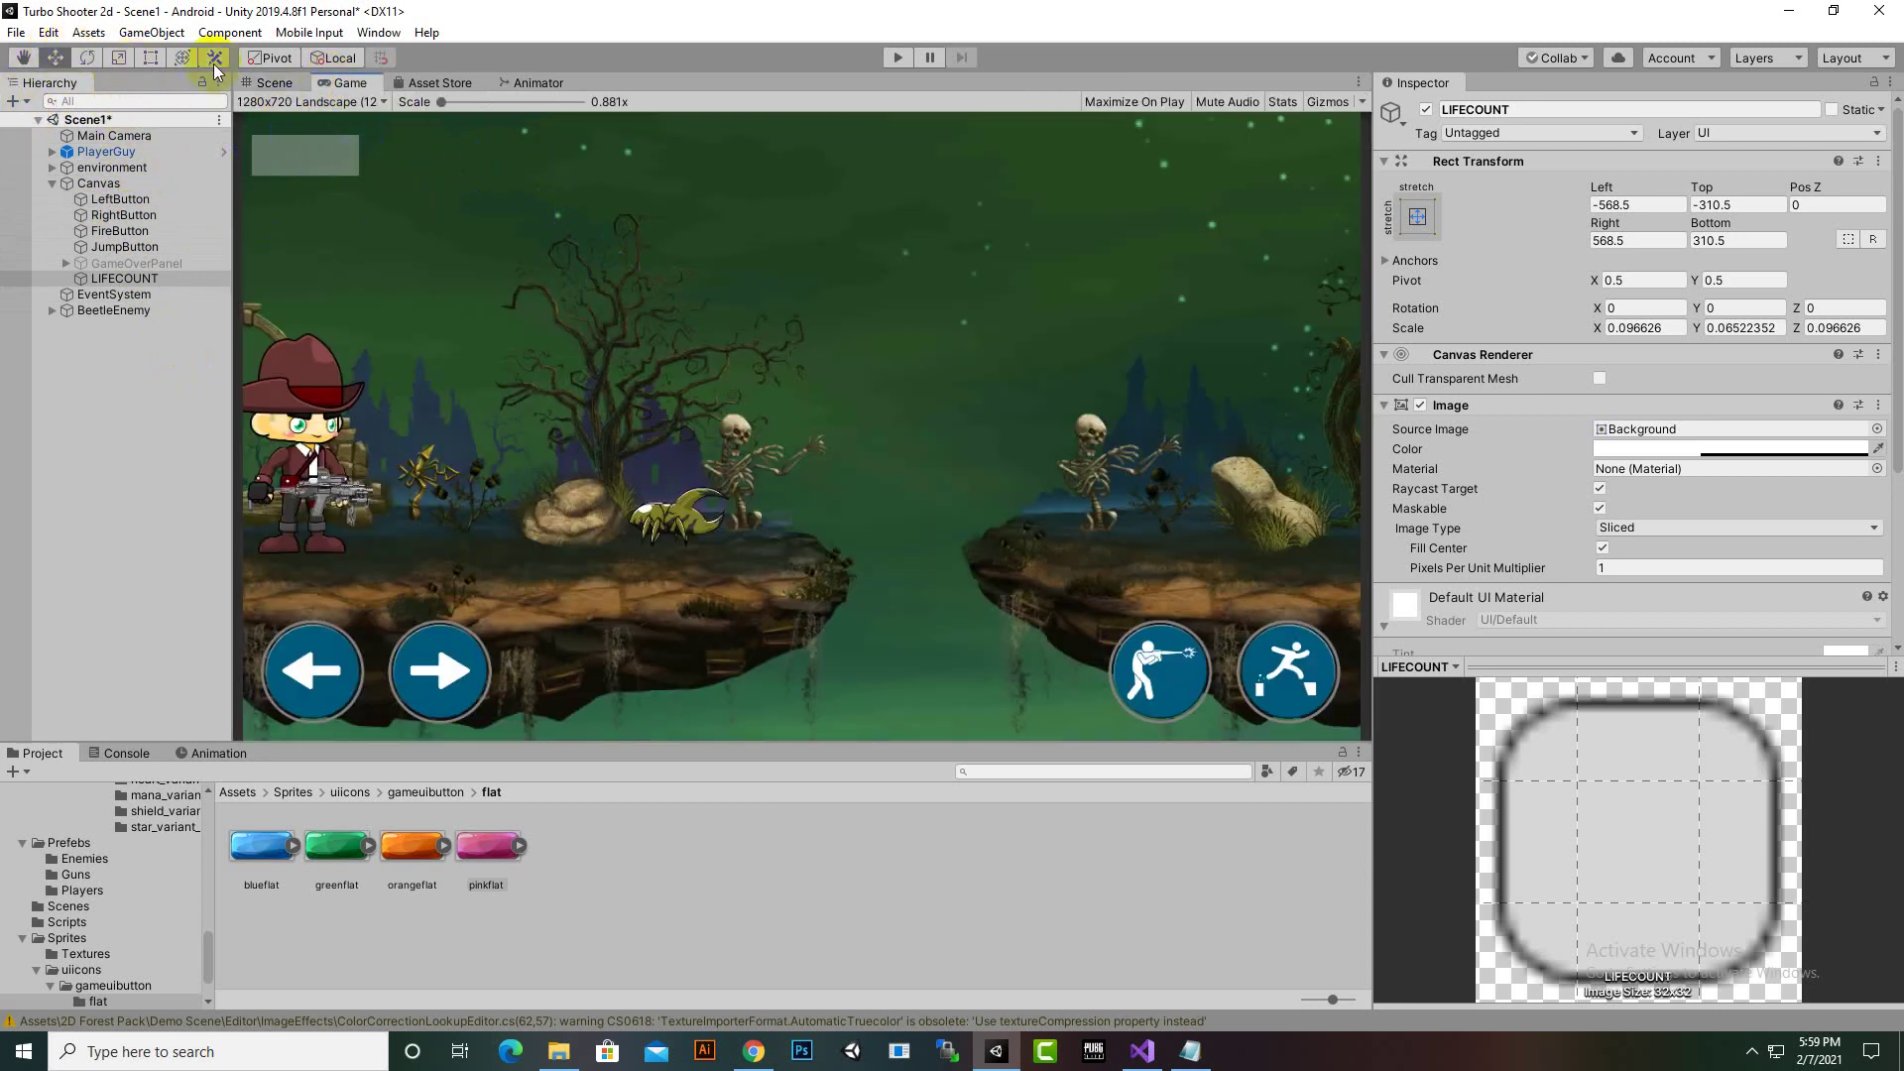
# Enlarge the LIFECOUNT panel in the scene to about 0.149 by 0.10 scale and shift it to Left -535
pyautogui.click(266, 85)
pyautogui.click(77, 103)
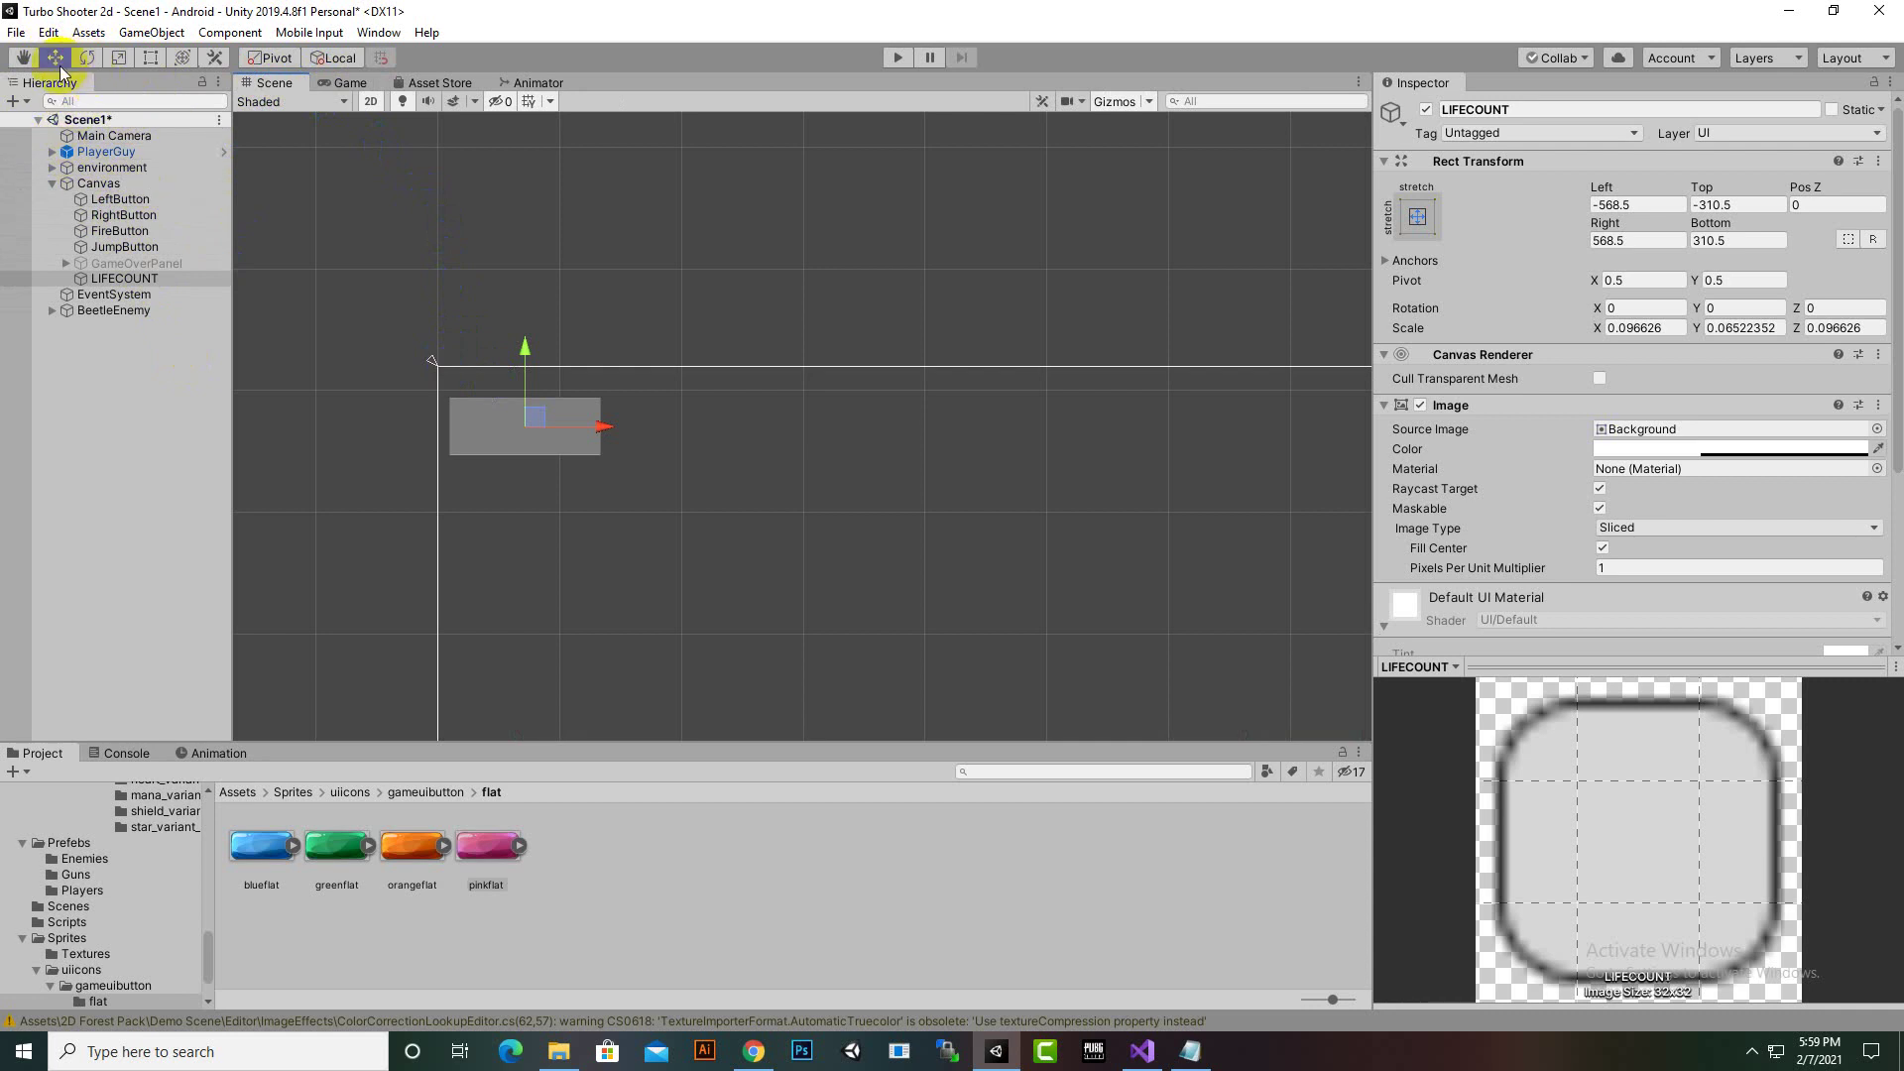
pyautogui.click(117, 59)
pyautogui.moveTo(530, 425); pyautogui.dragTo(635, 502)
pyautogui.click(55, 58)
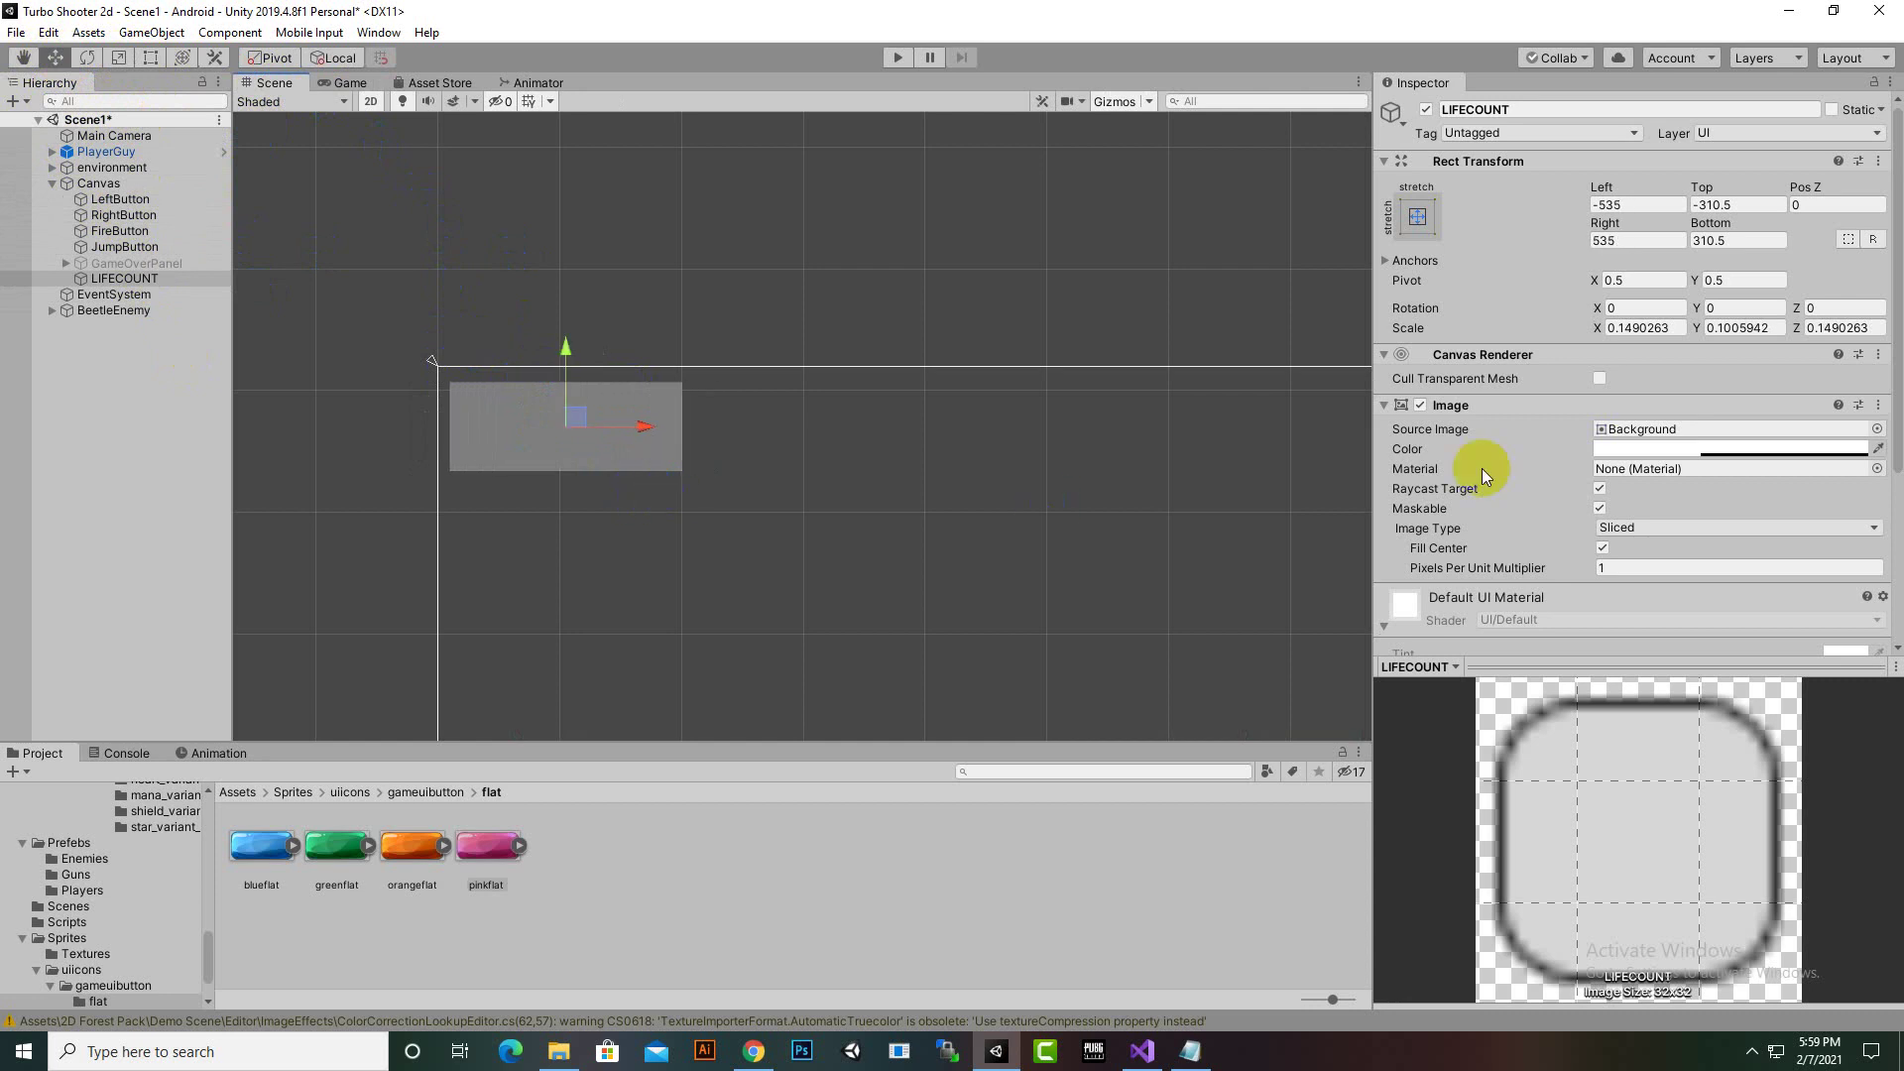
# Change the LIFECOUNT panel's image color to black (000000)
pyautogui.click(1624, 458)
pyautogui.moveTo(1513, 533); pyautogui.dragTo(1456, 634)
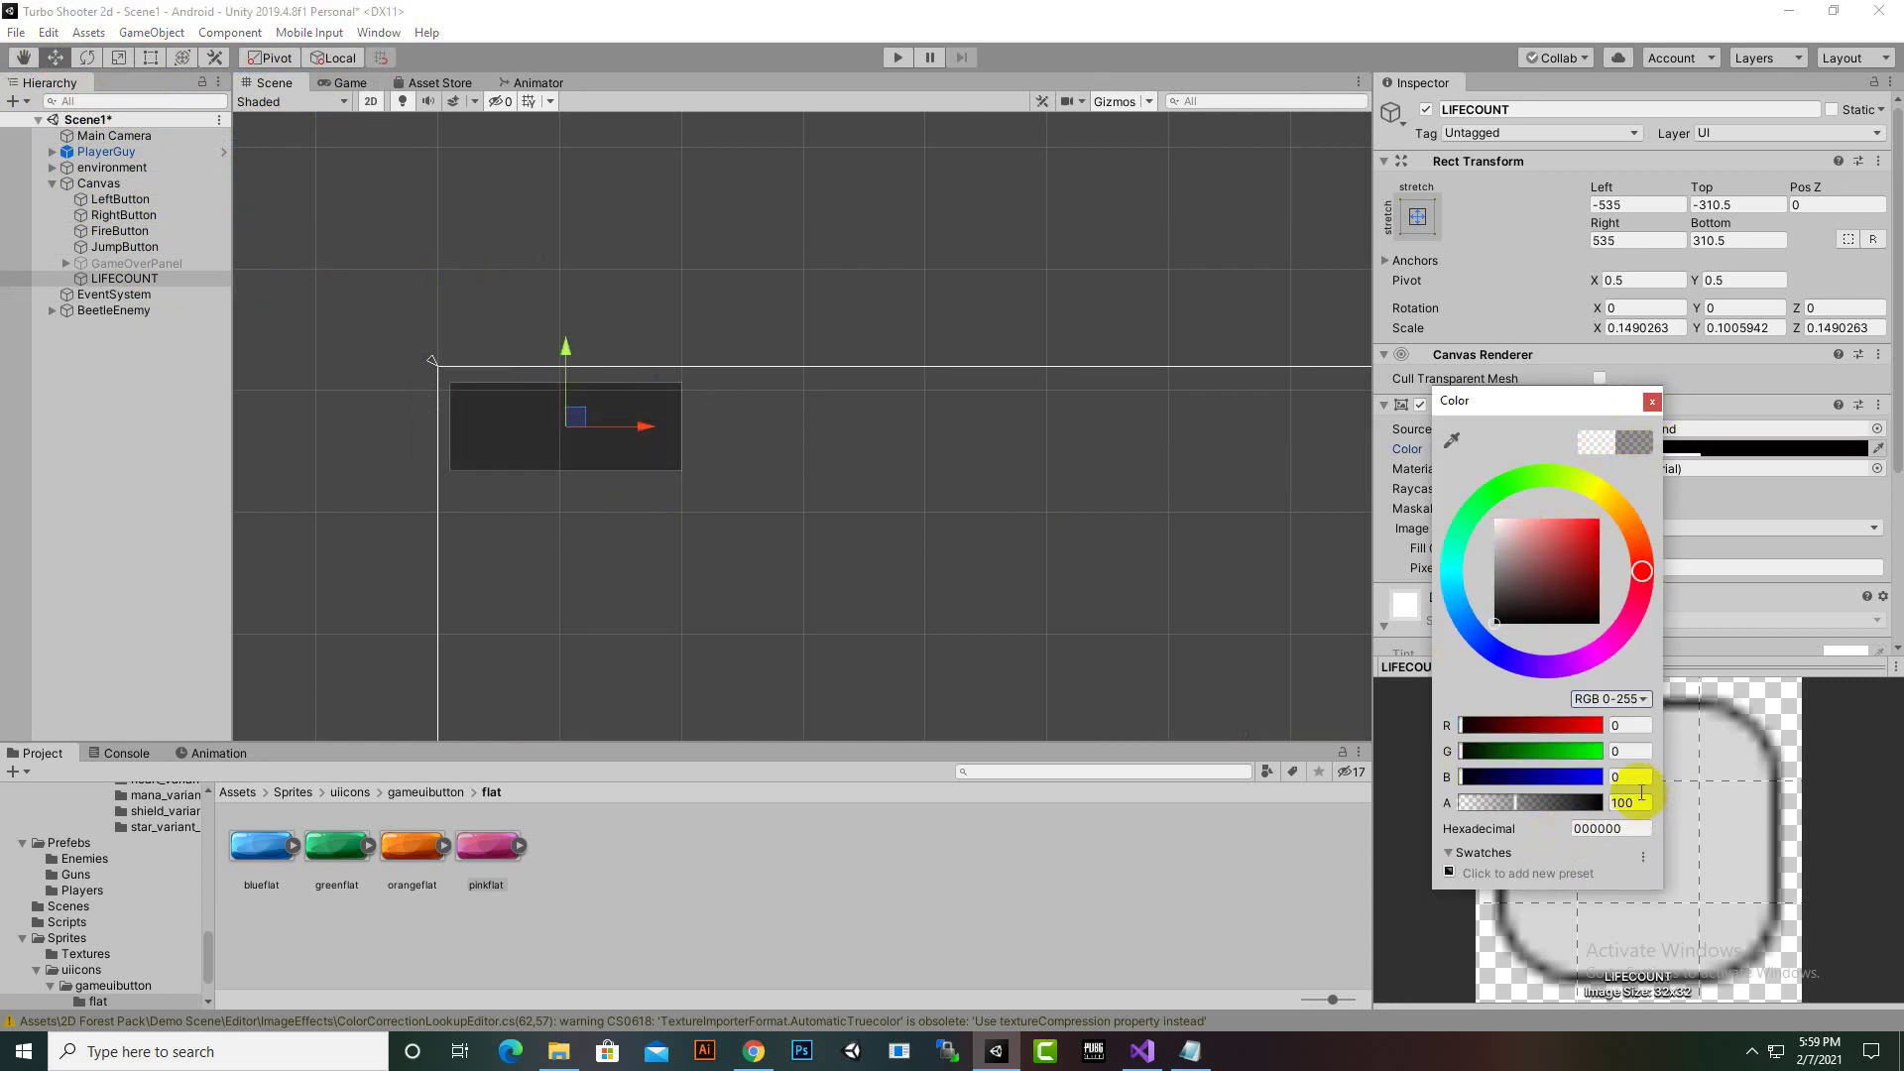
pyautogui.click(1651, 401)
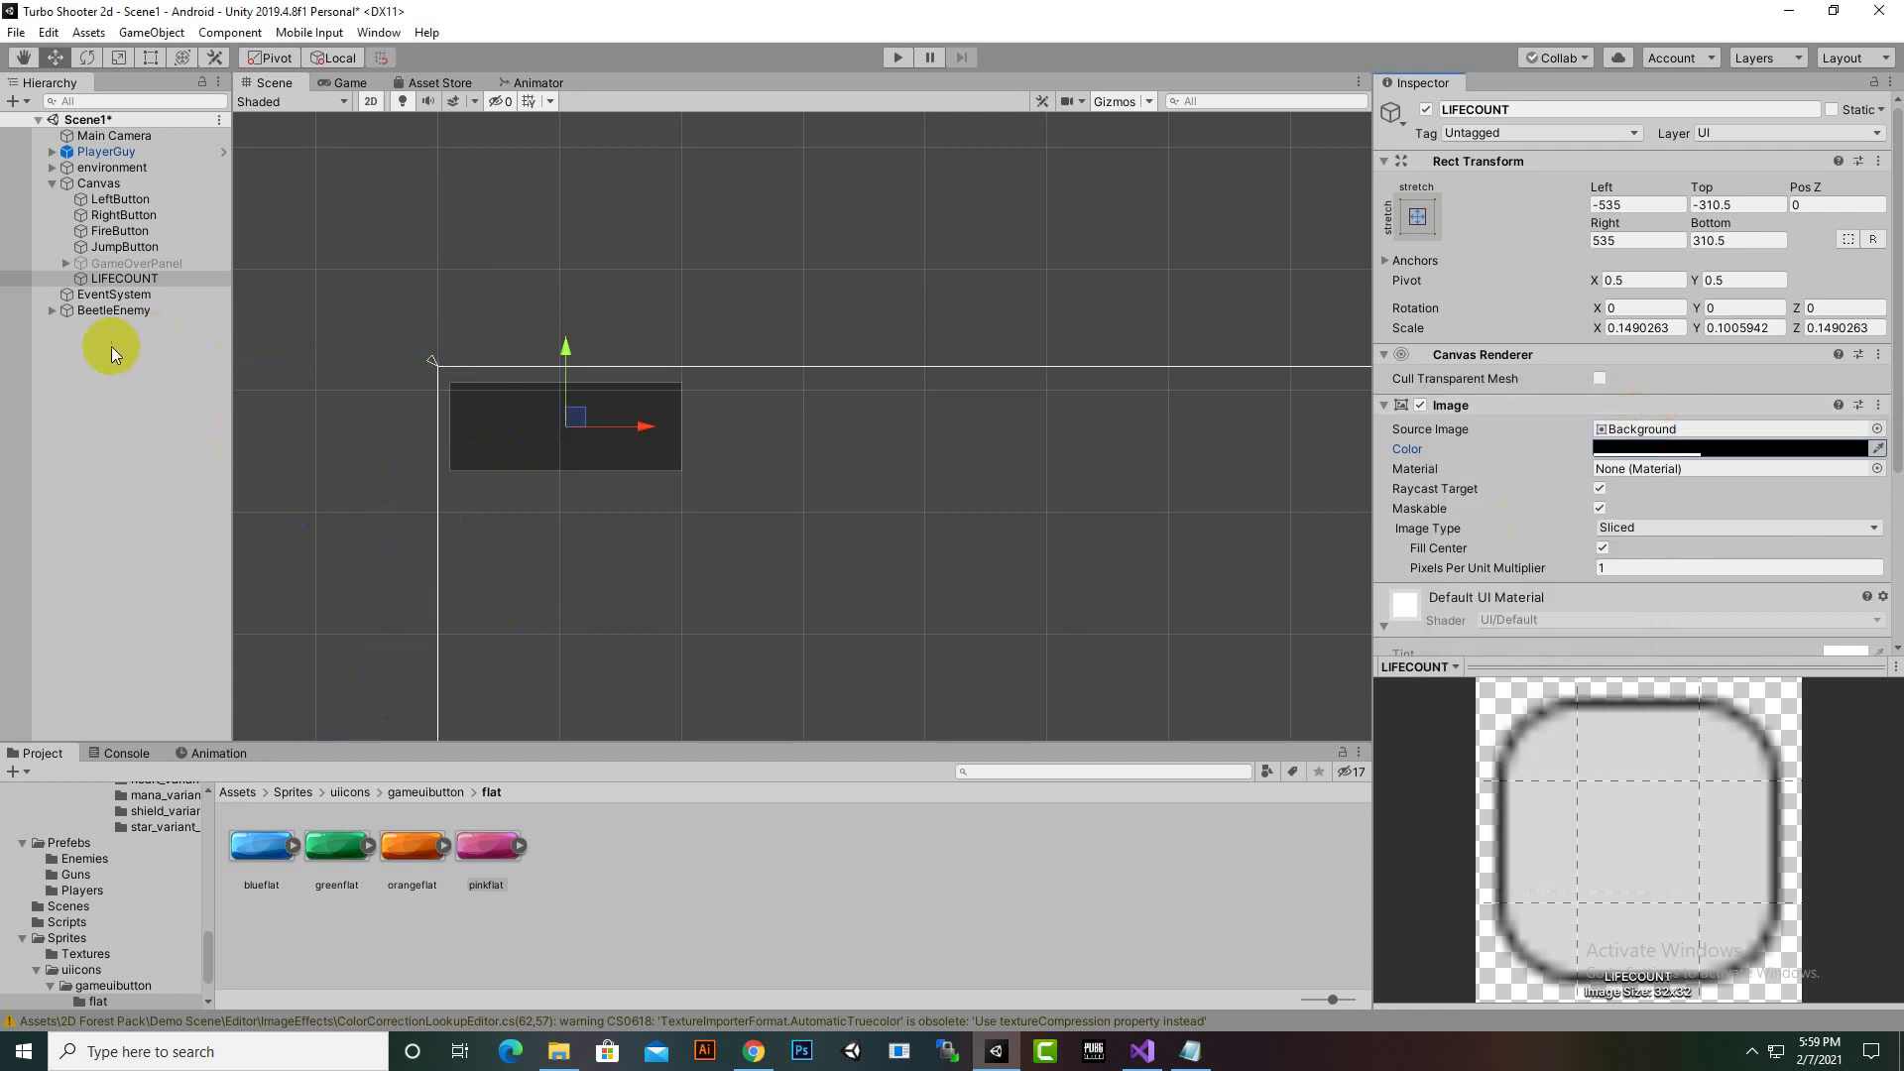
# Add a UI Text object to the Canvas
pyautogui.click(95, 198)
pyautogui.rightClick(99, 194)
pyautogui.click(94, 185)
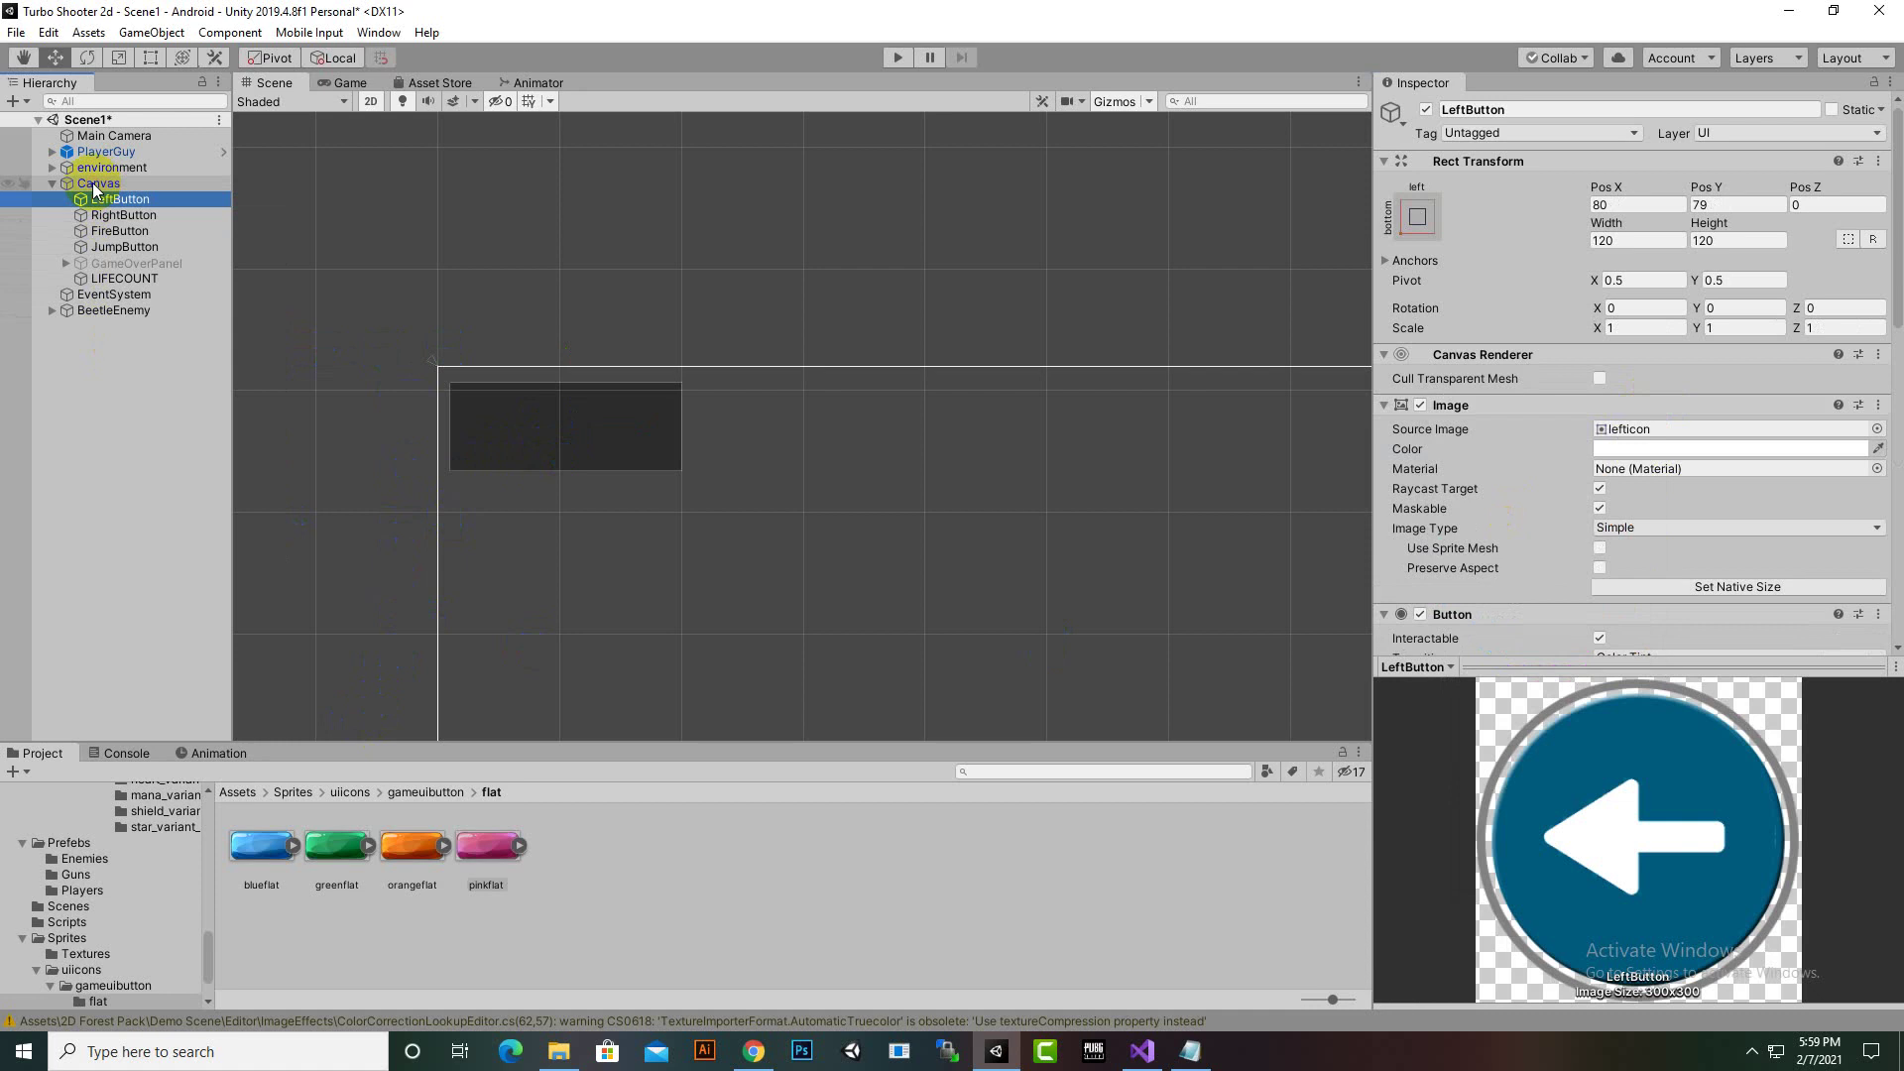
pyautogui.rightClick(97, 187)
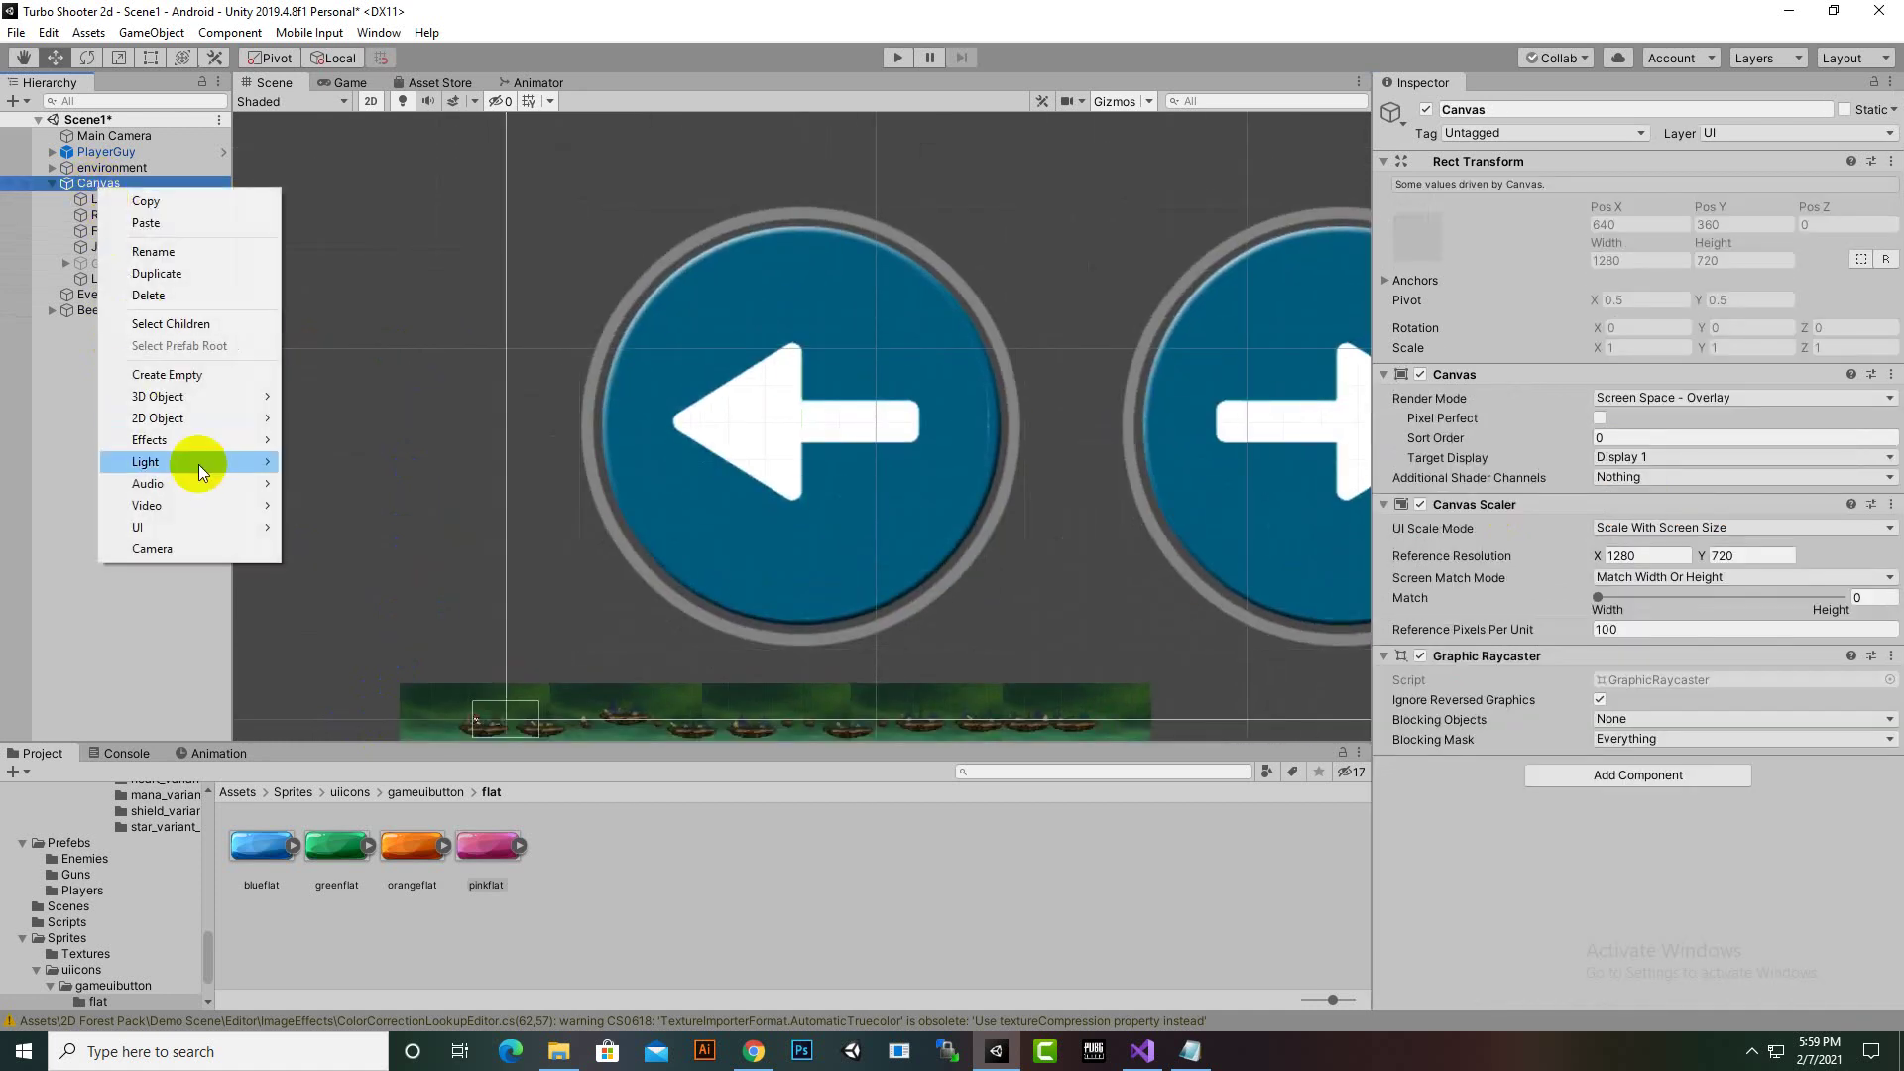
pyautogui.moveTo(211, 527)
pyautogui.click(491, 527)
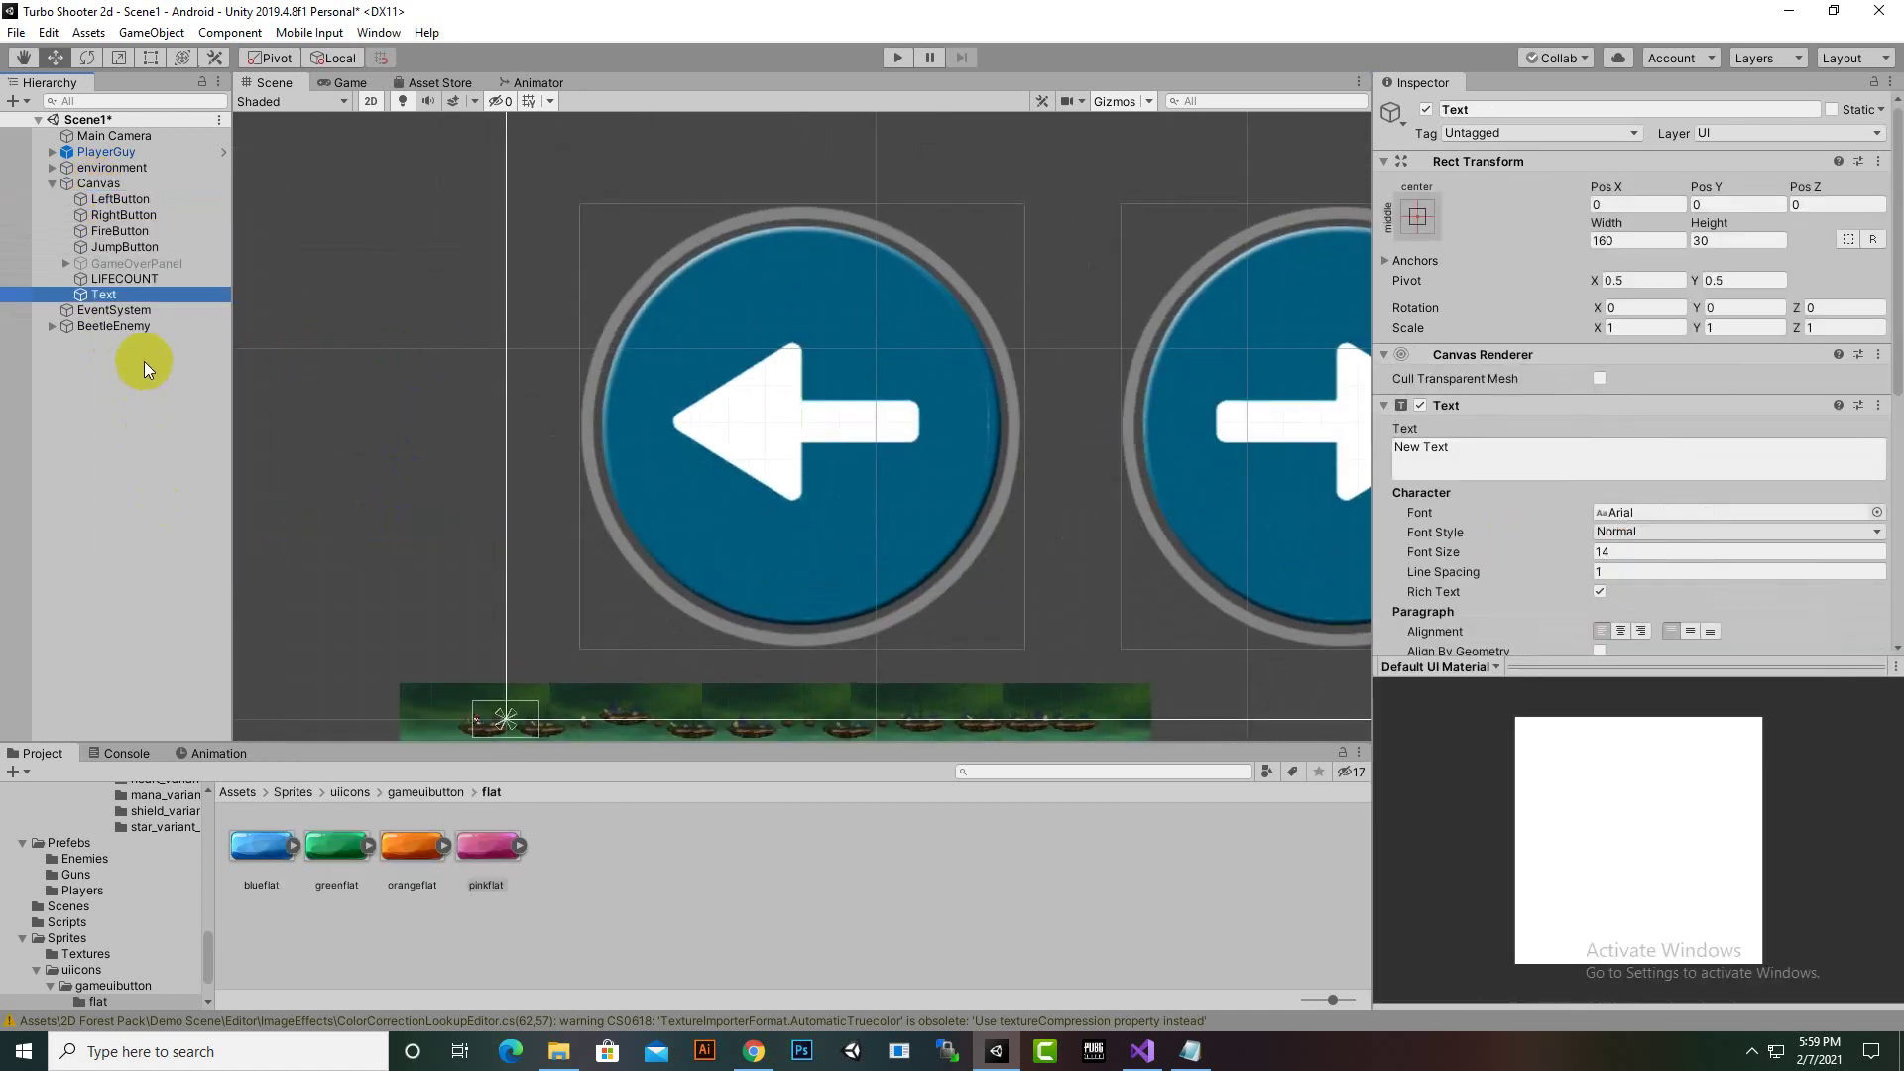
# Make the Text object a child of LIFECOUNT and set its Pos X and Pos Y to 0
pyautogui.moveTo(103, 295); pyautogui.dragTo(131, 281)
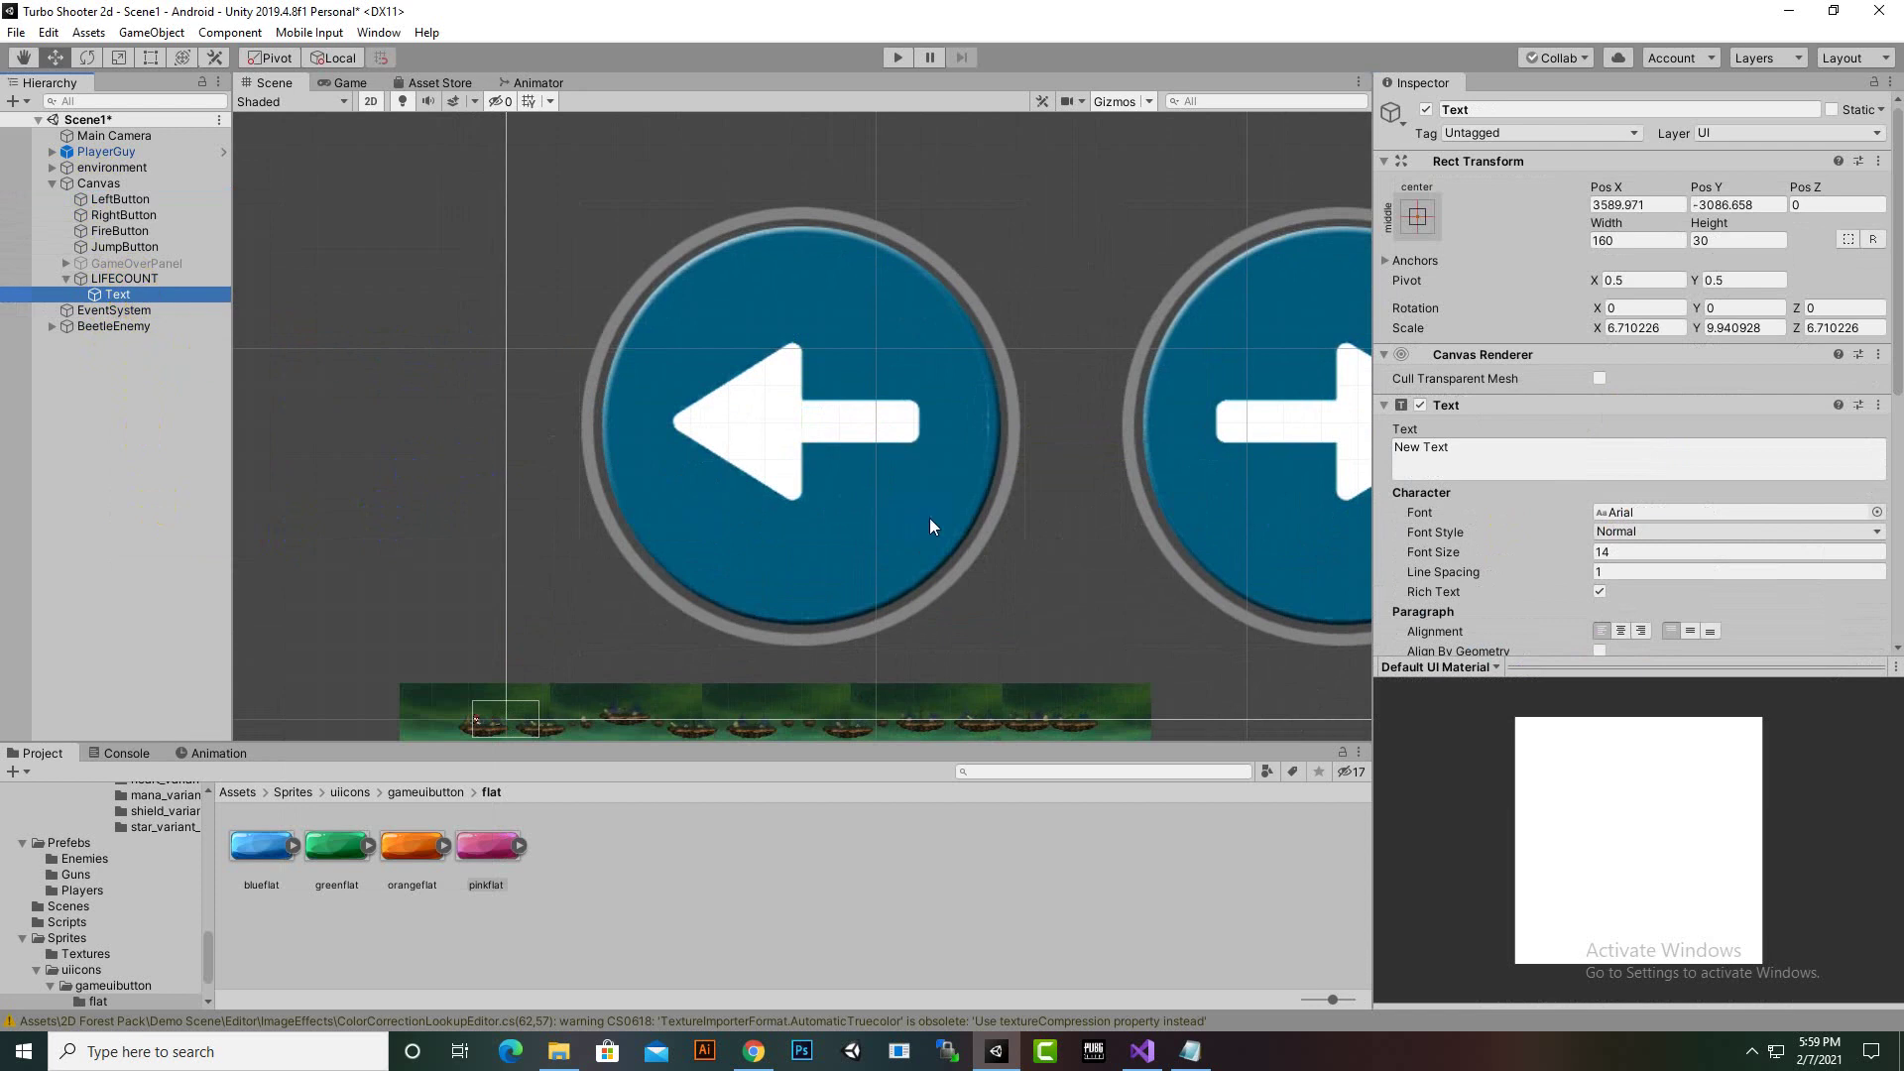
pyautogui.scroll(-5, 932, 544)
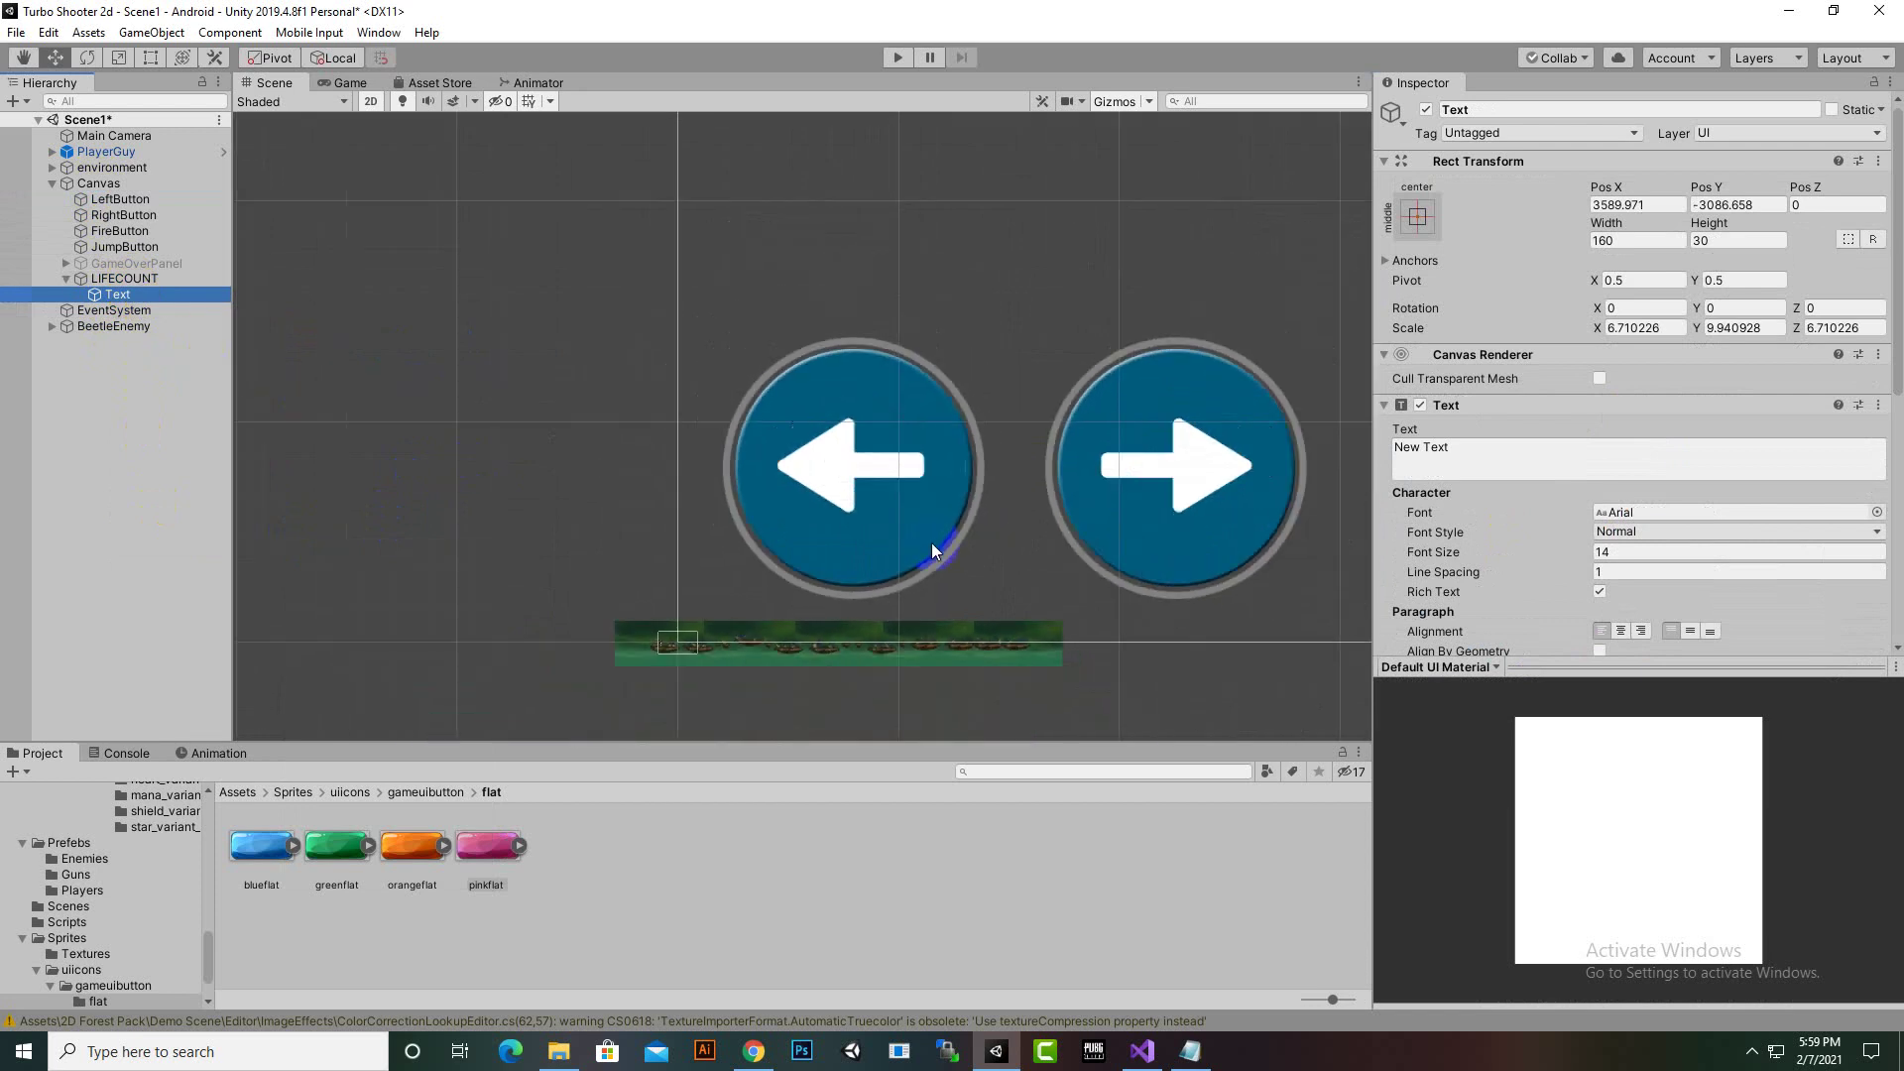
pyautogui.click(1646, 206)
pyautogui.write('0')
pyautogui.press('Tab')
pyautogui.write('0')
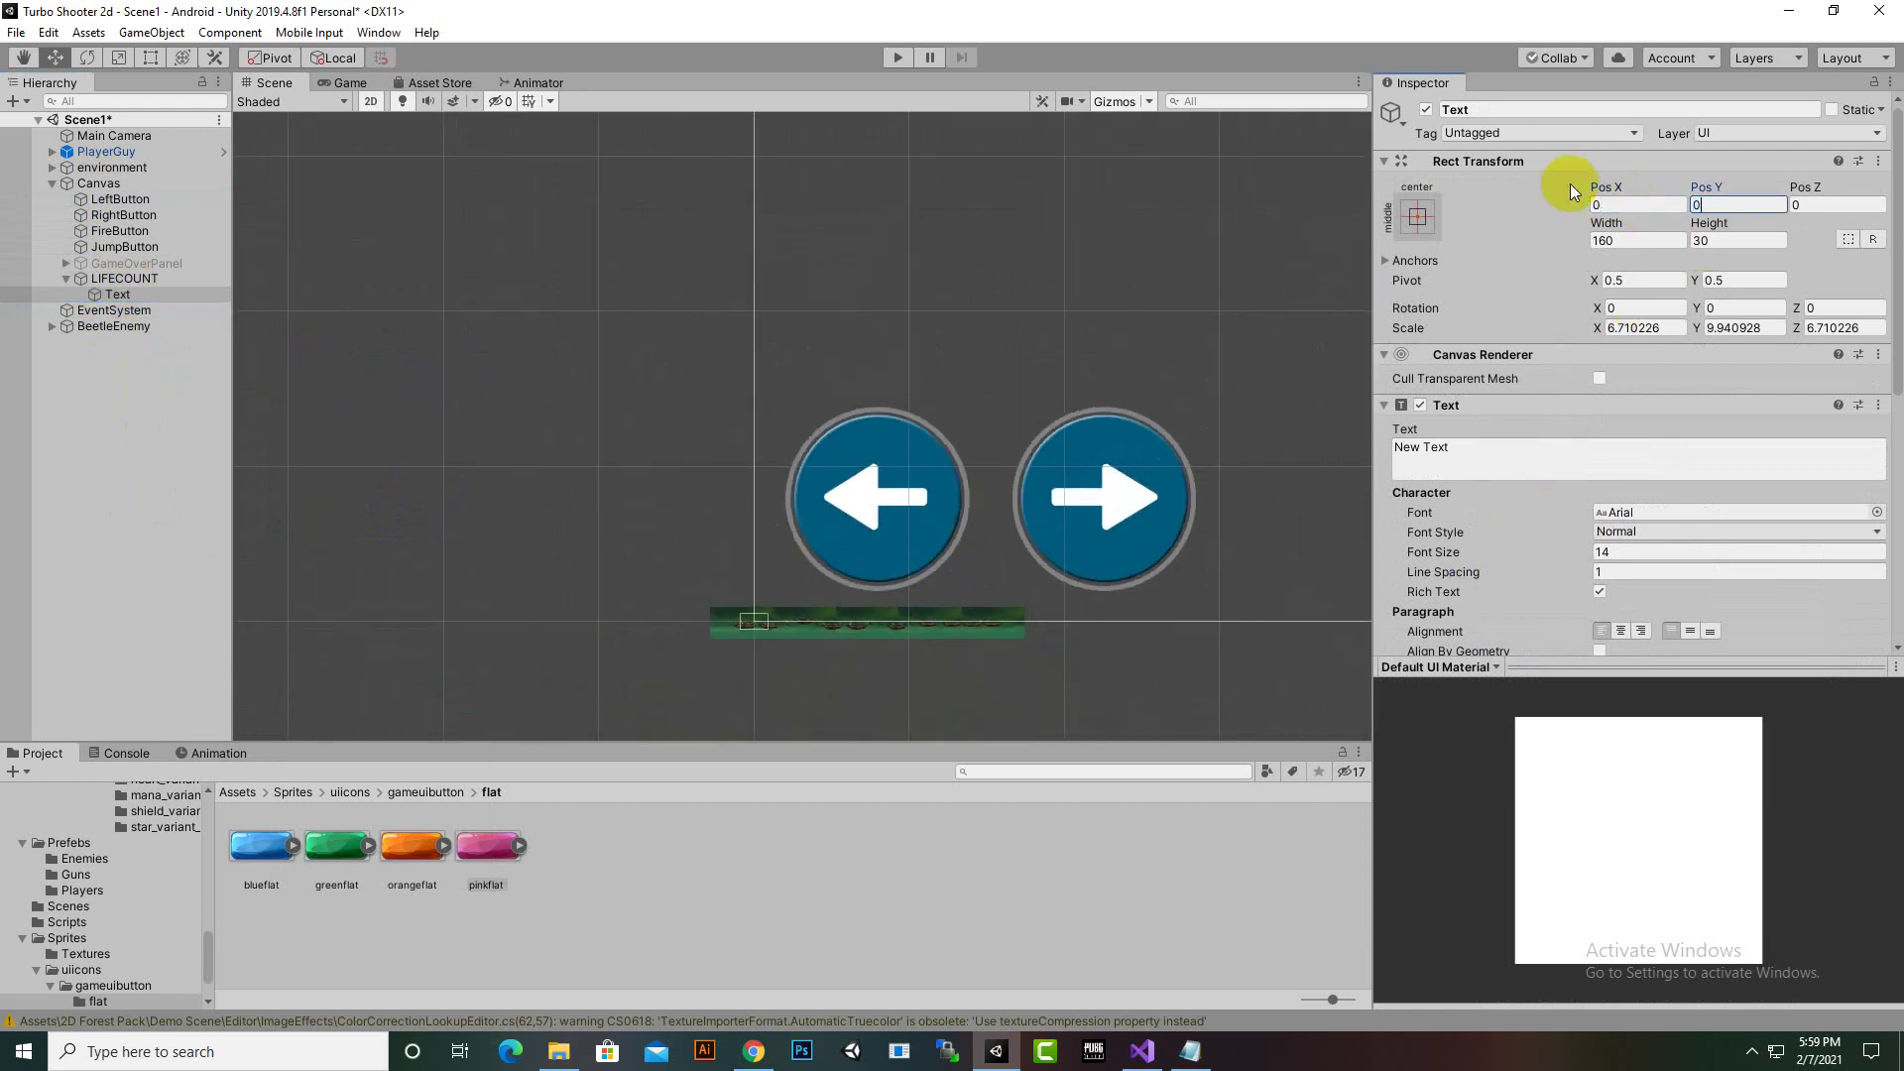
pyautogui.scroll(-2, 467, 452)
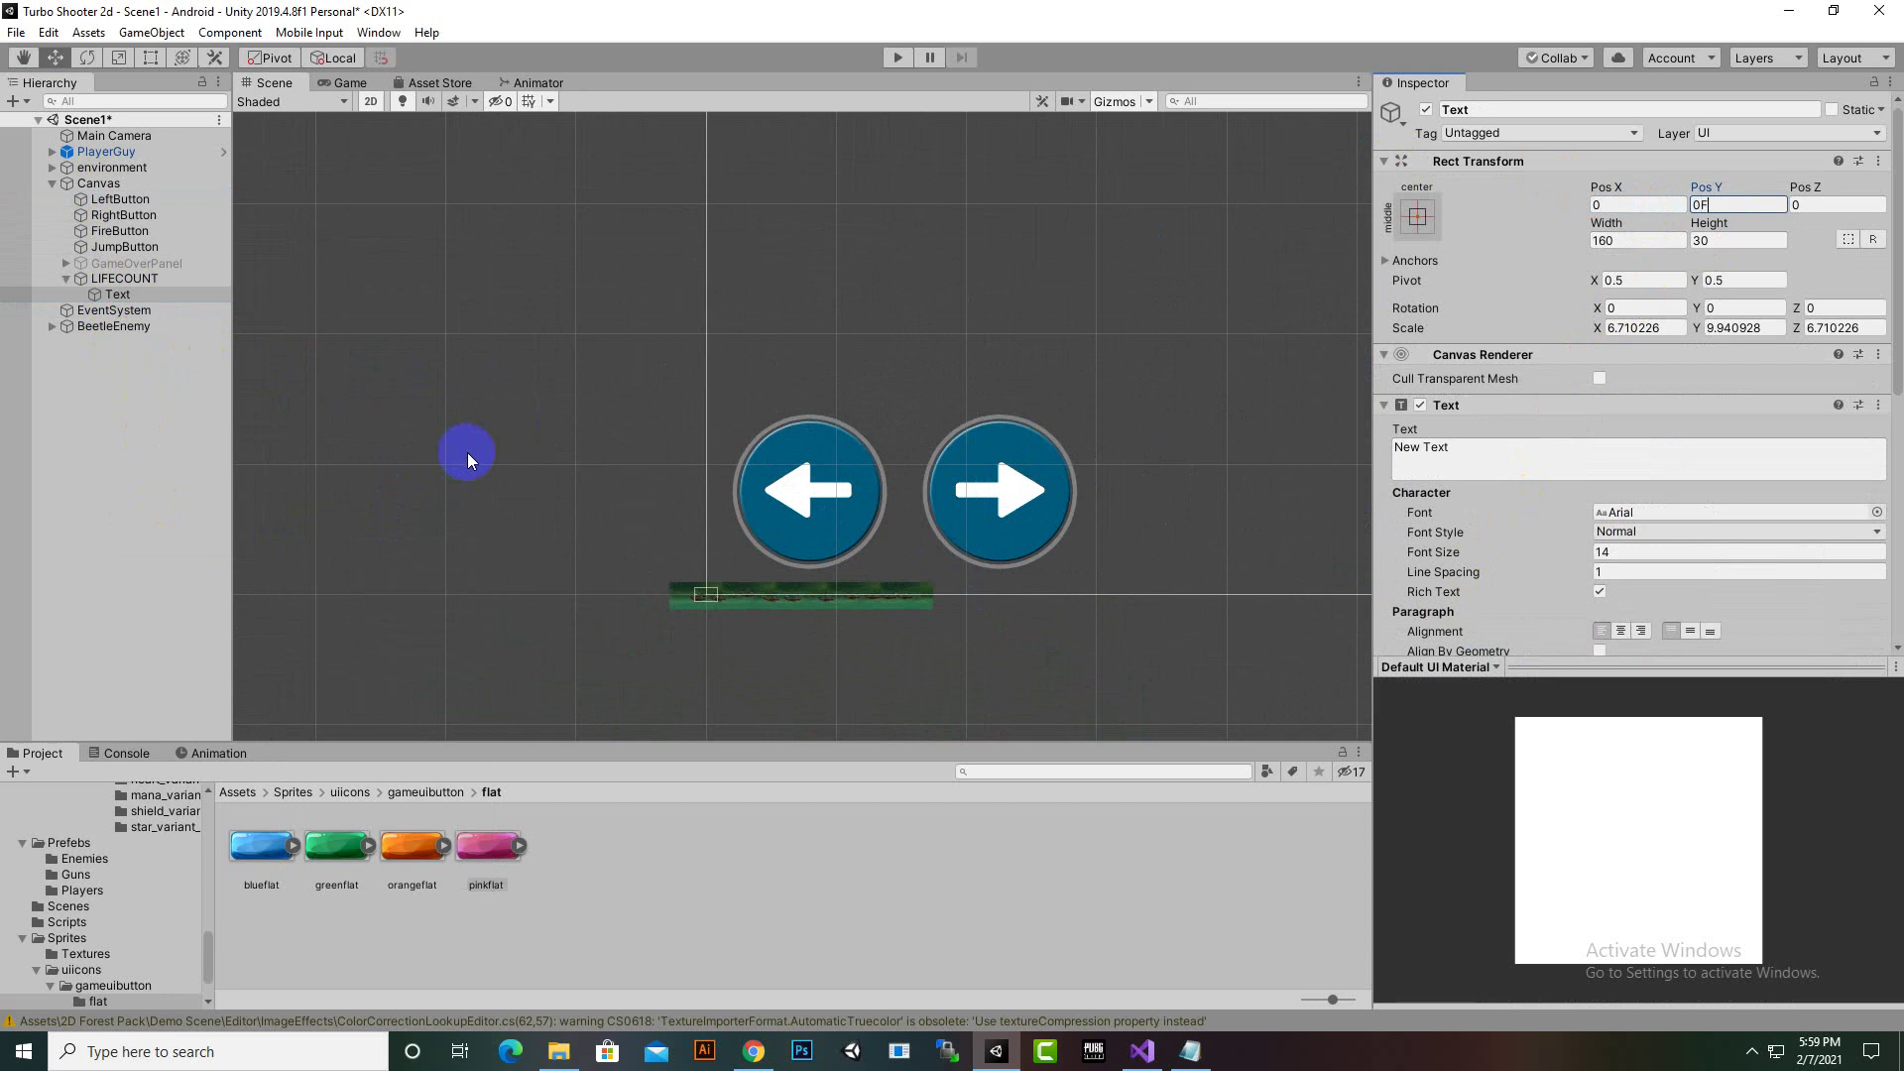
pyautogui.click(132, 279)
pyautogui.press('f')
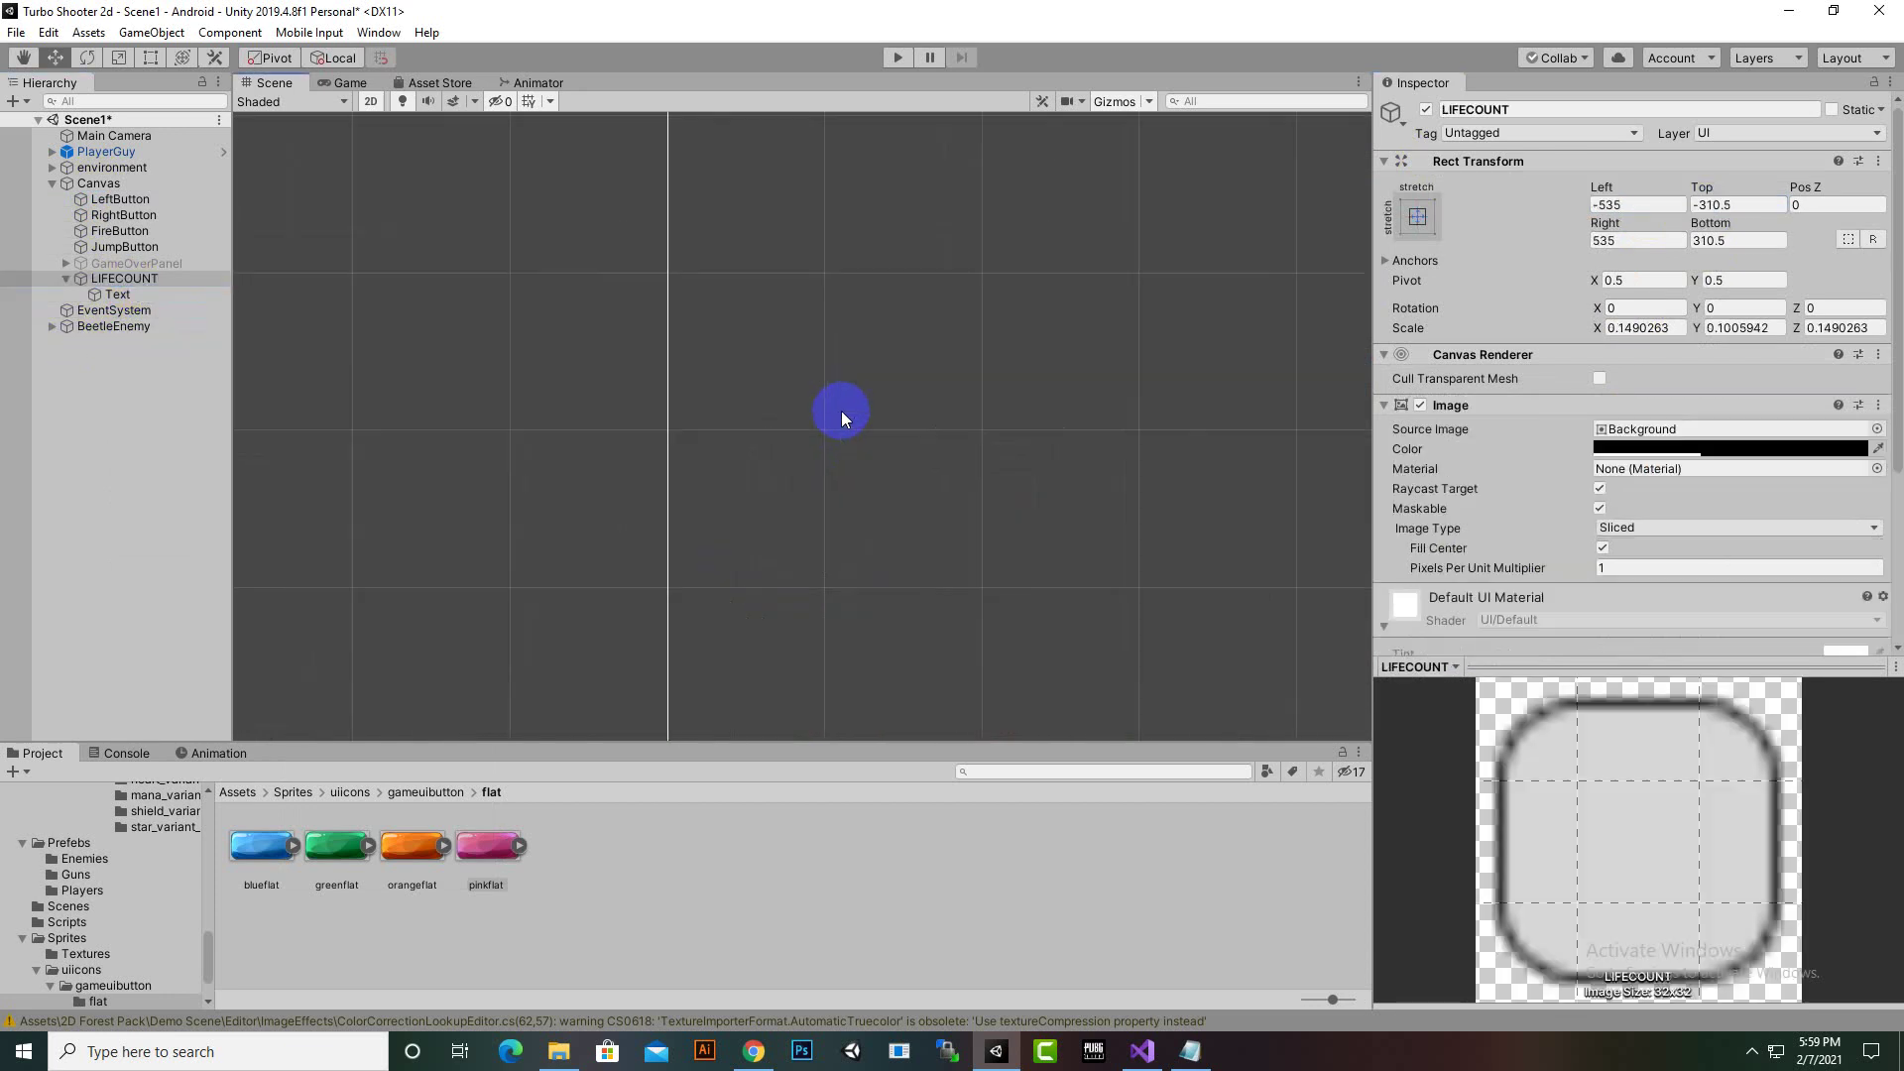
# Switch to Visual Studio, copy the name LifeText from the GameObject.Find call in PlayerDamage.cs, and return to Unity
pyautogui.click(134, 295)
pyautogui.click(1655, 470)
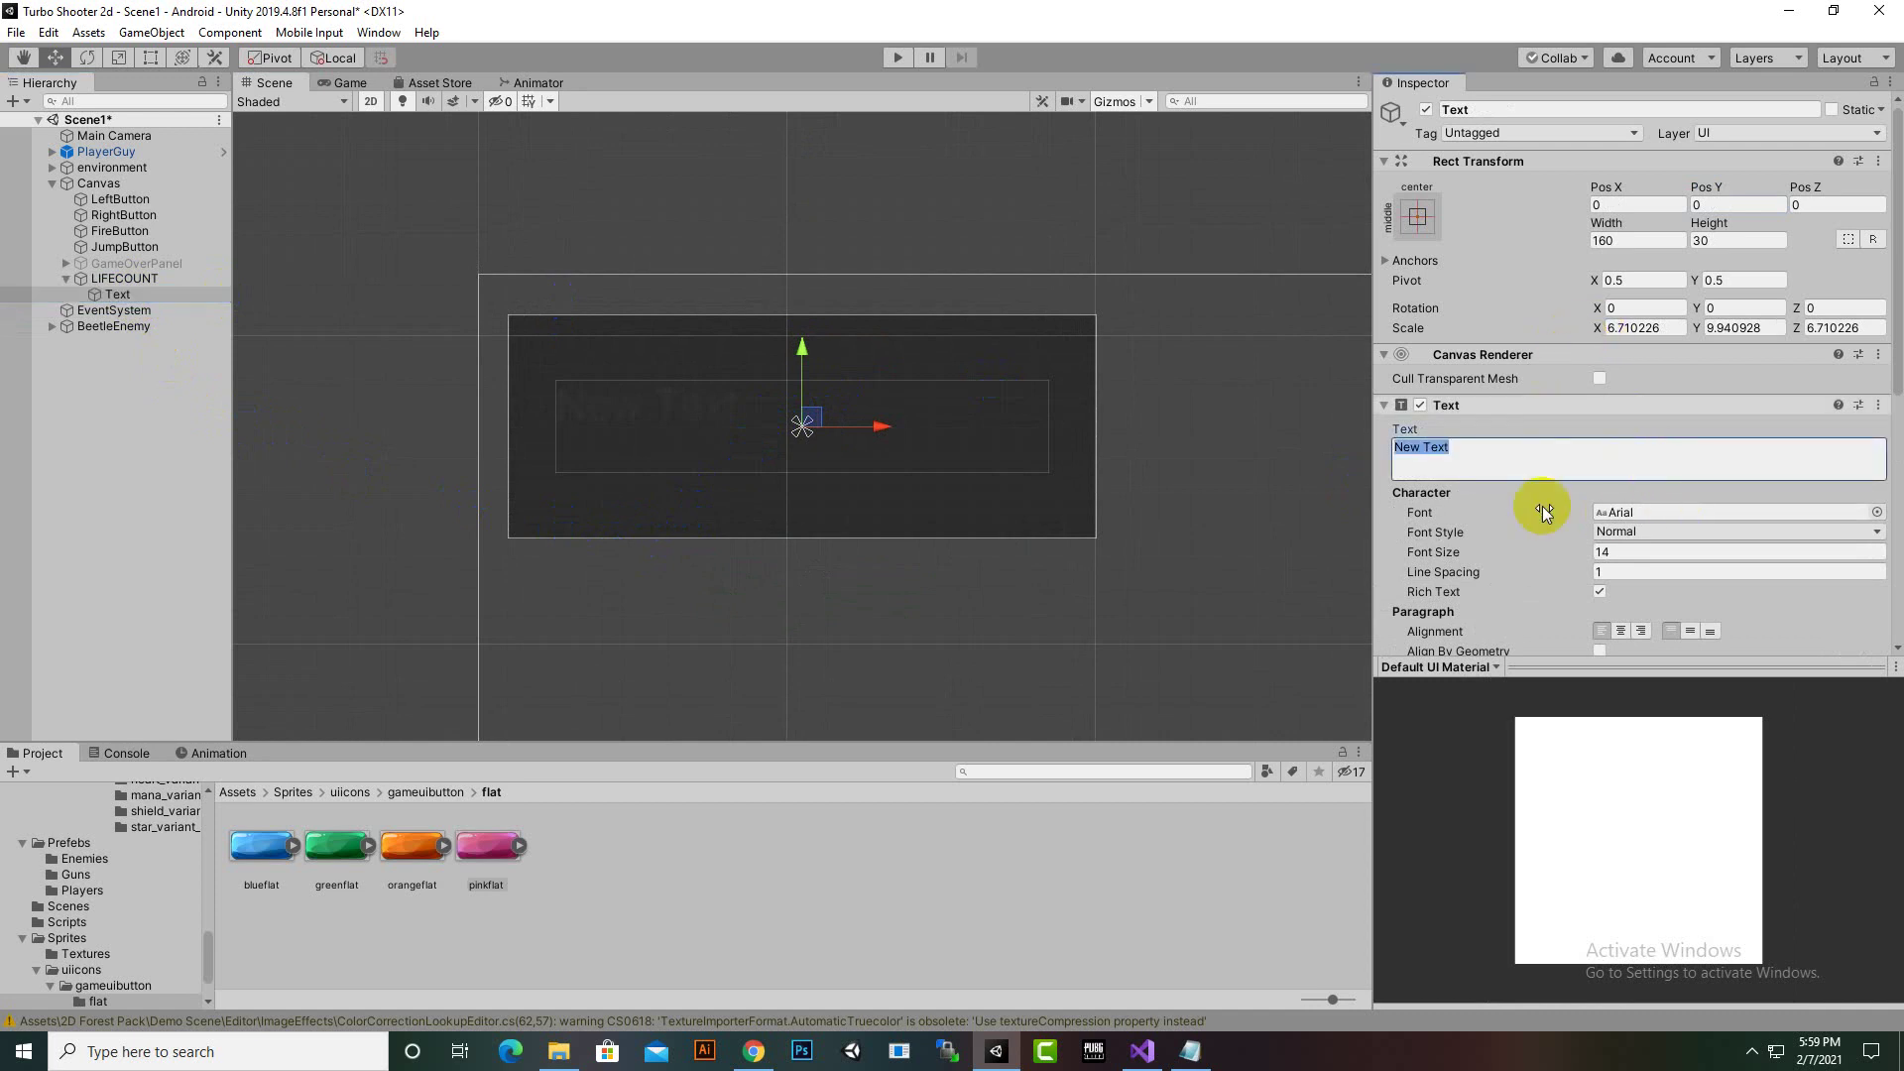
pyautogui.click(1139, 1059)
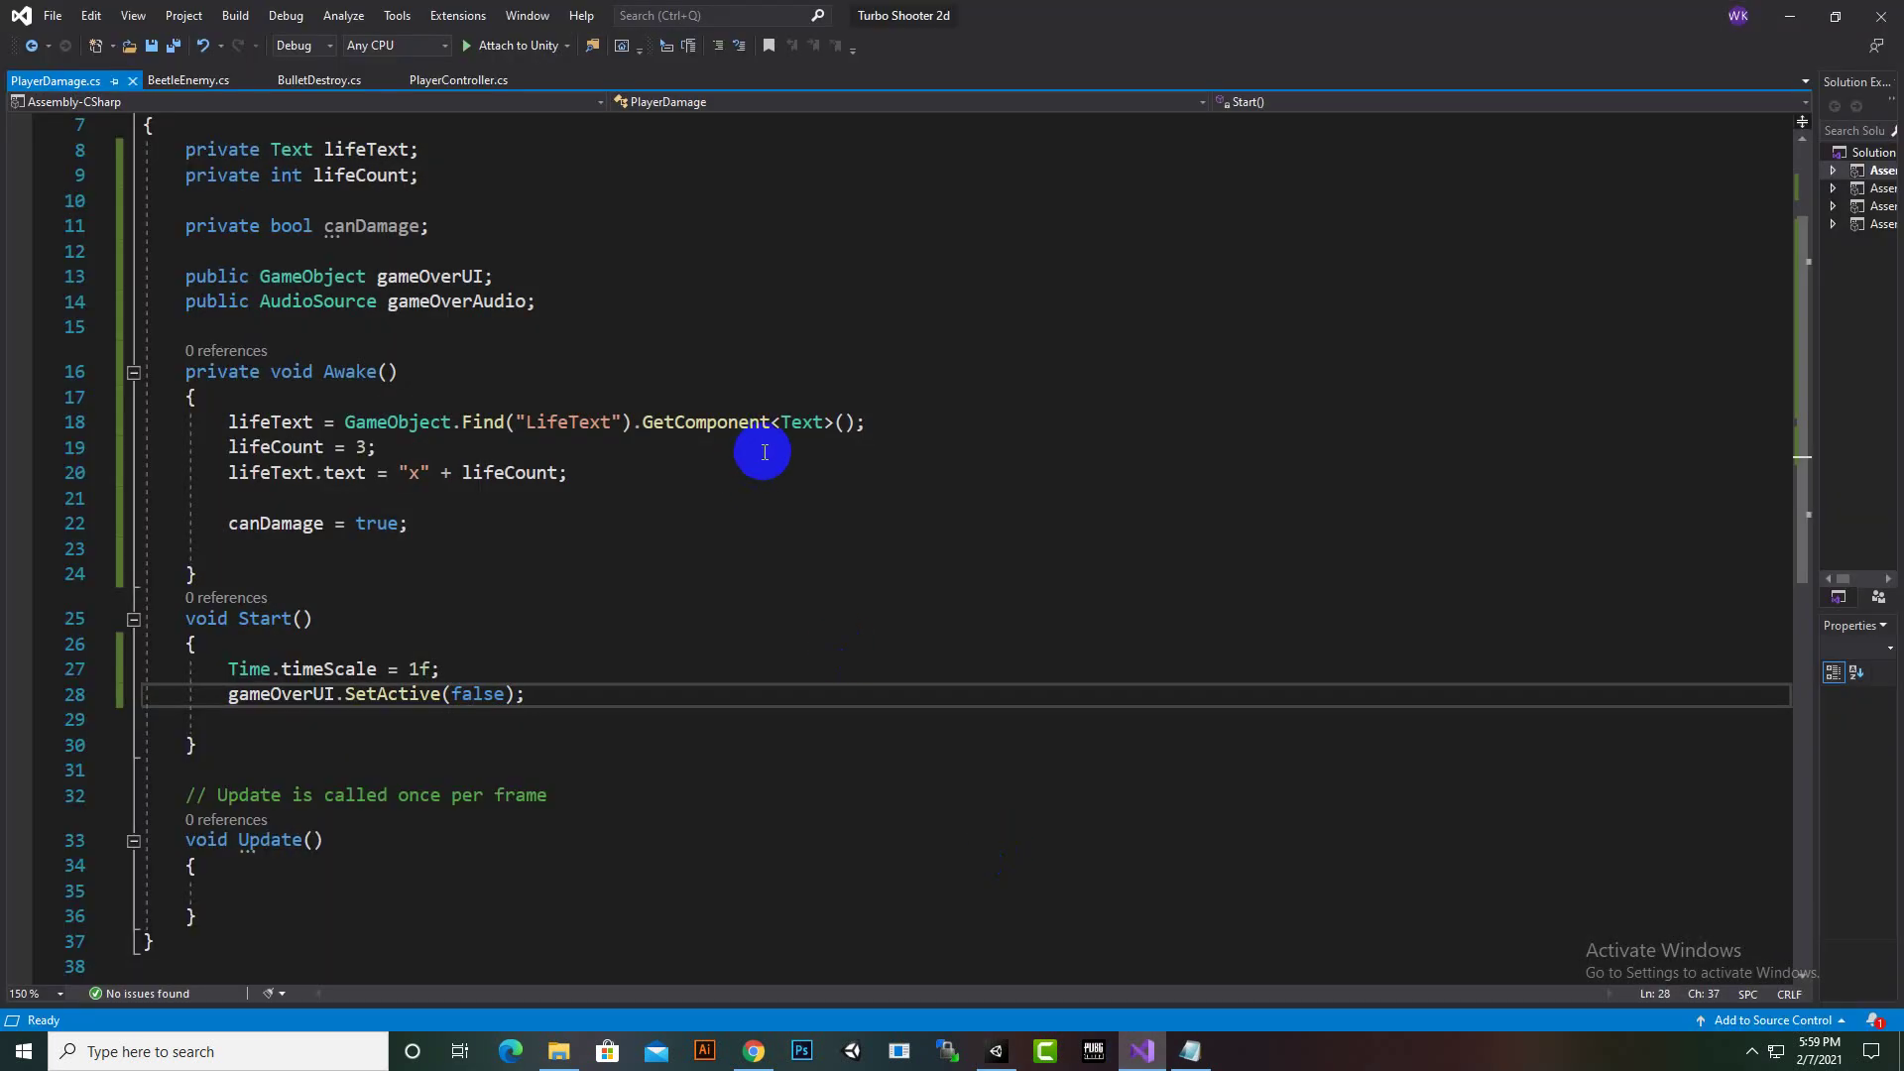
pyautogui.moveTo(612, 424); pyautogui.dragTo(525, 426)
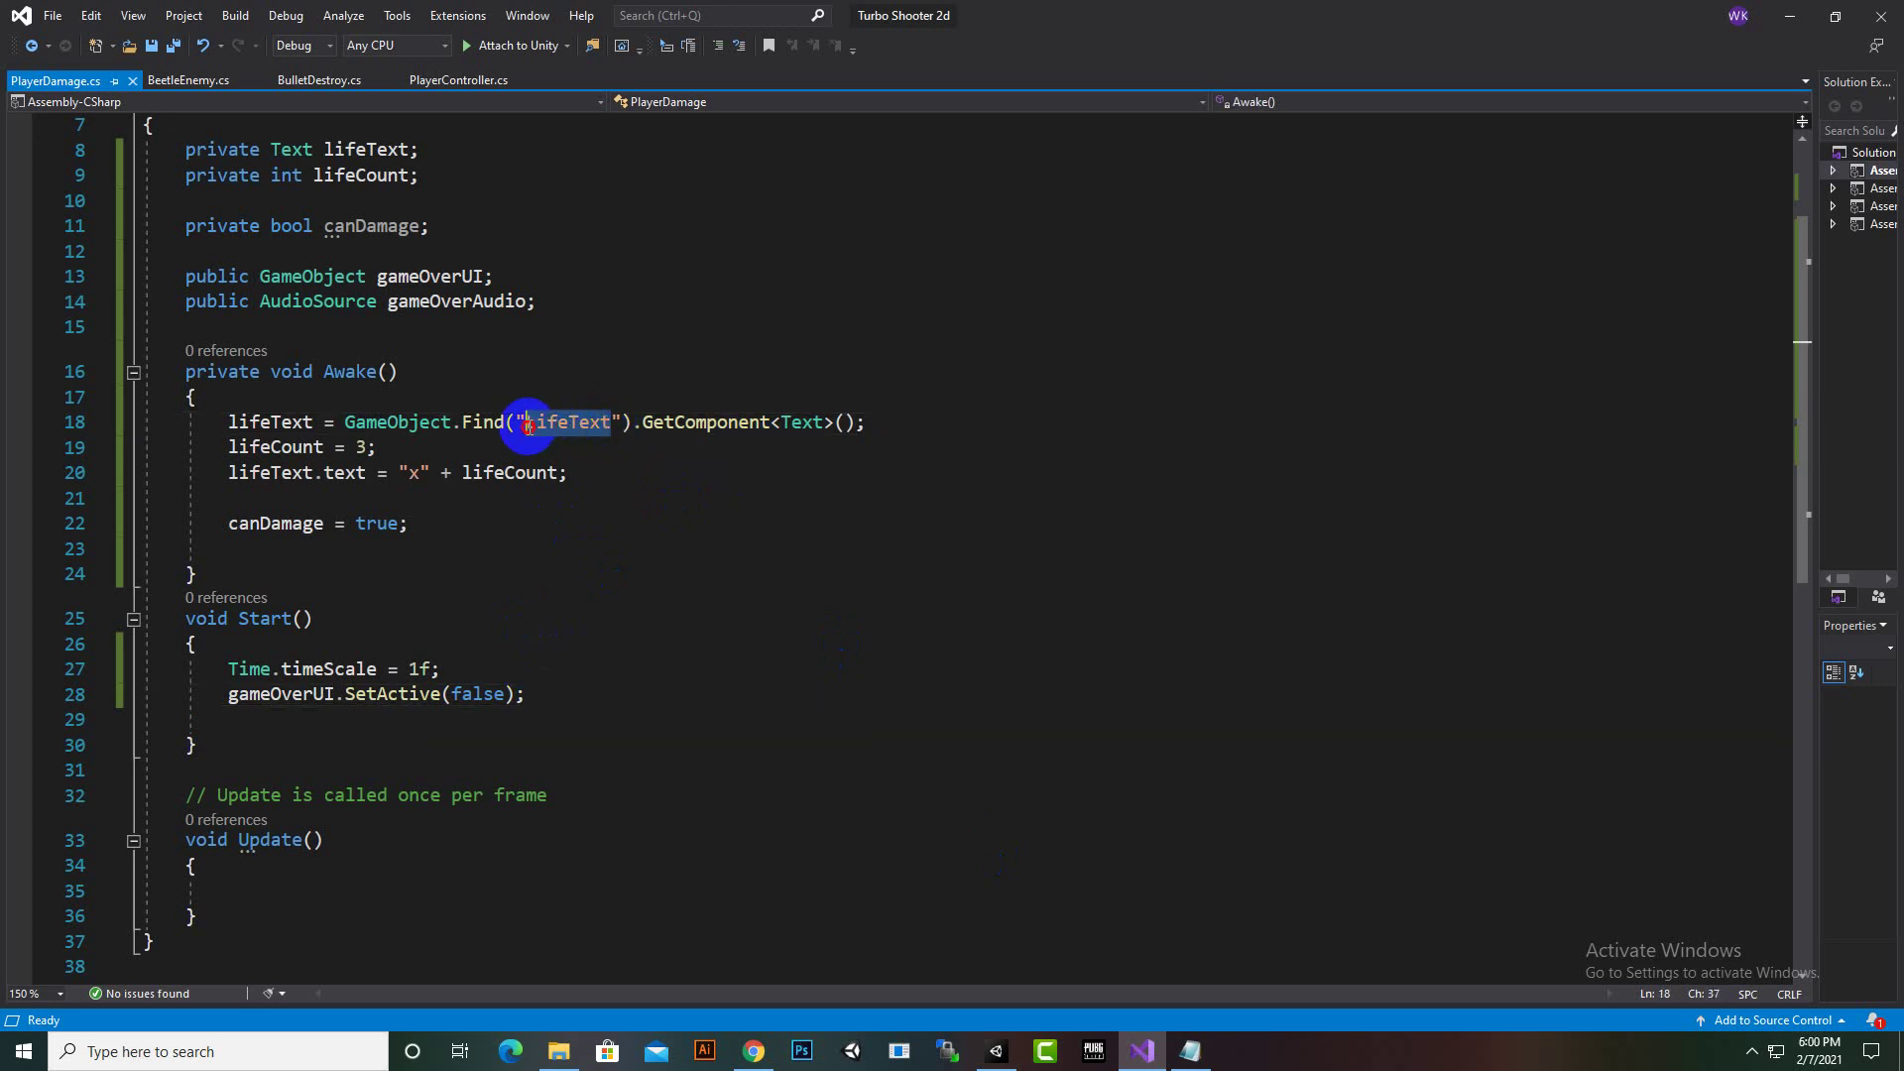
pyautogui.rightClick(549, 432)
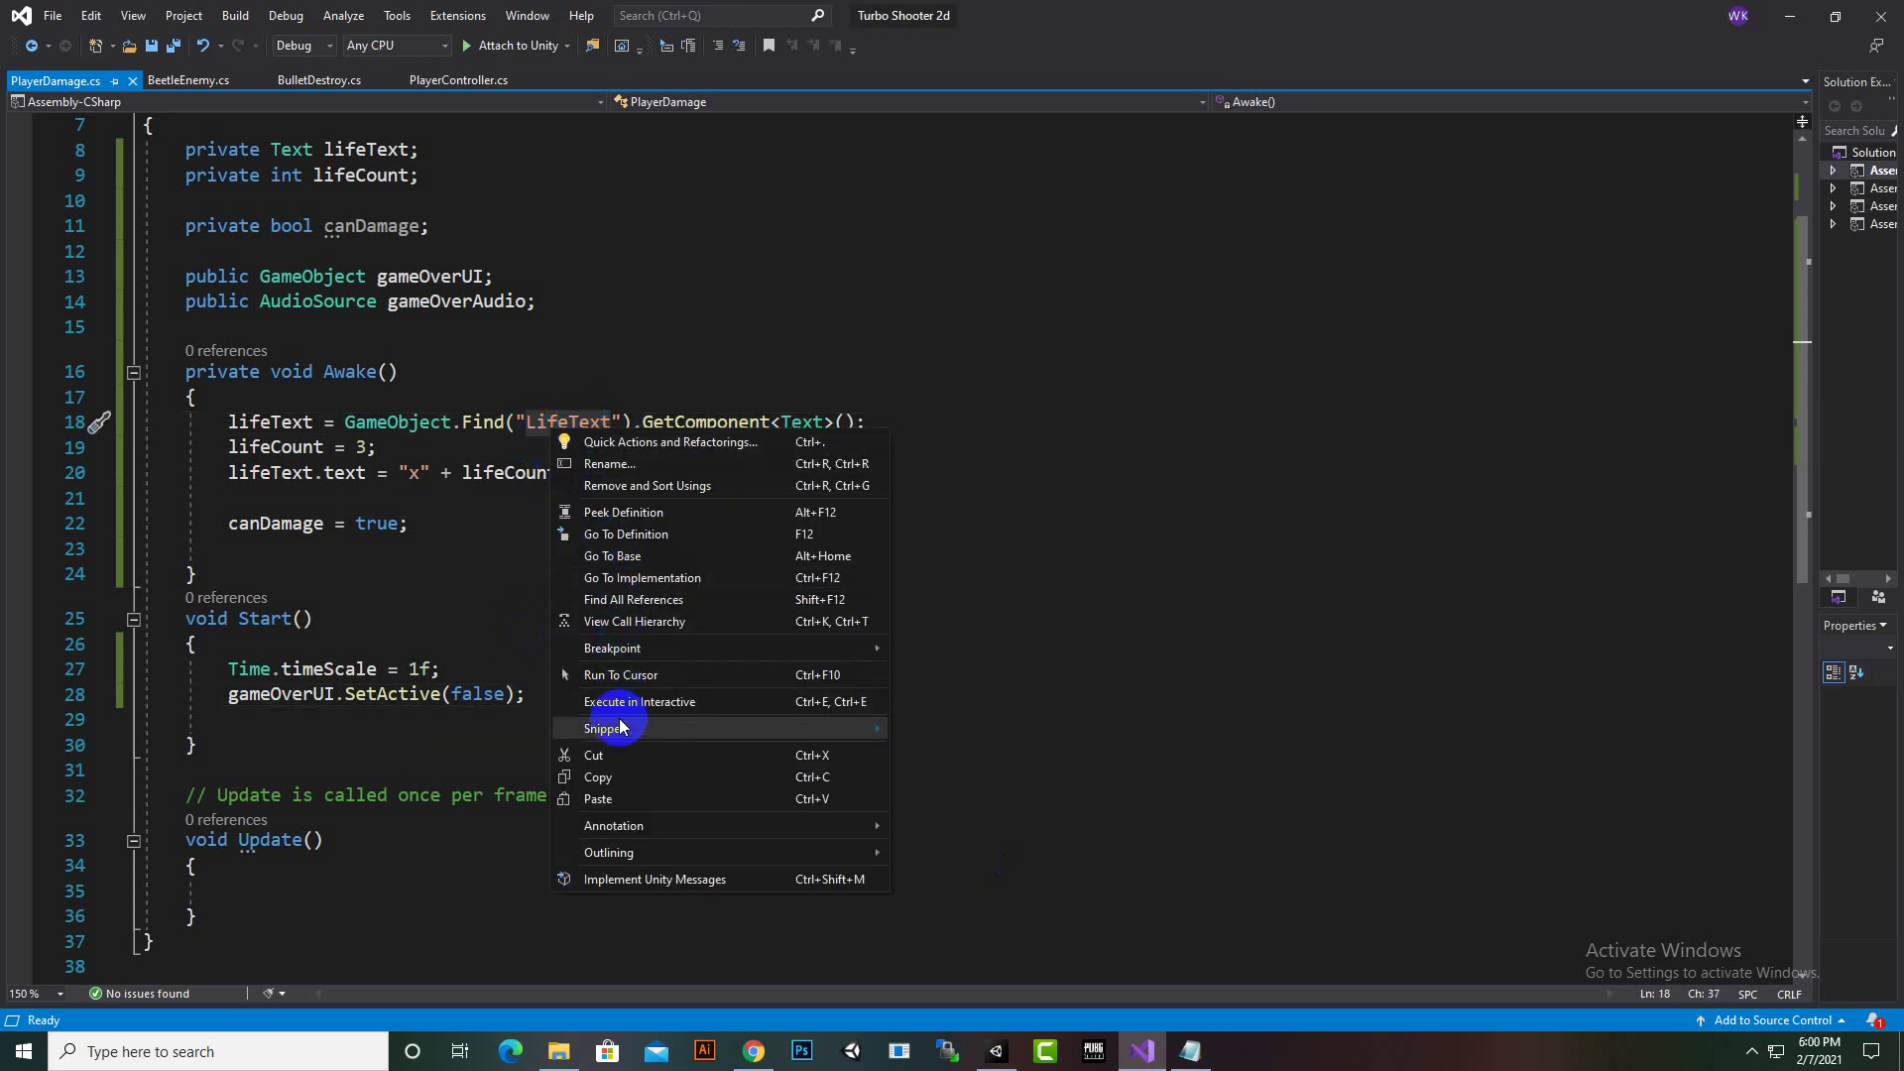
pyautogui.click(615, 777)
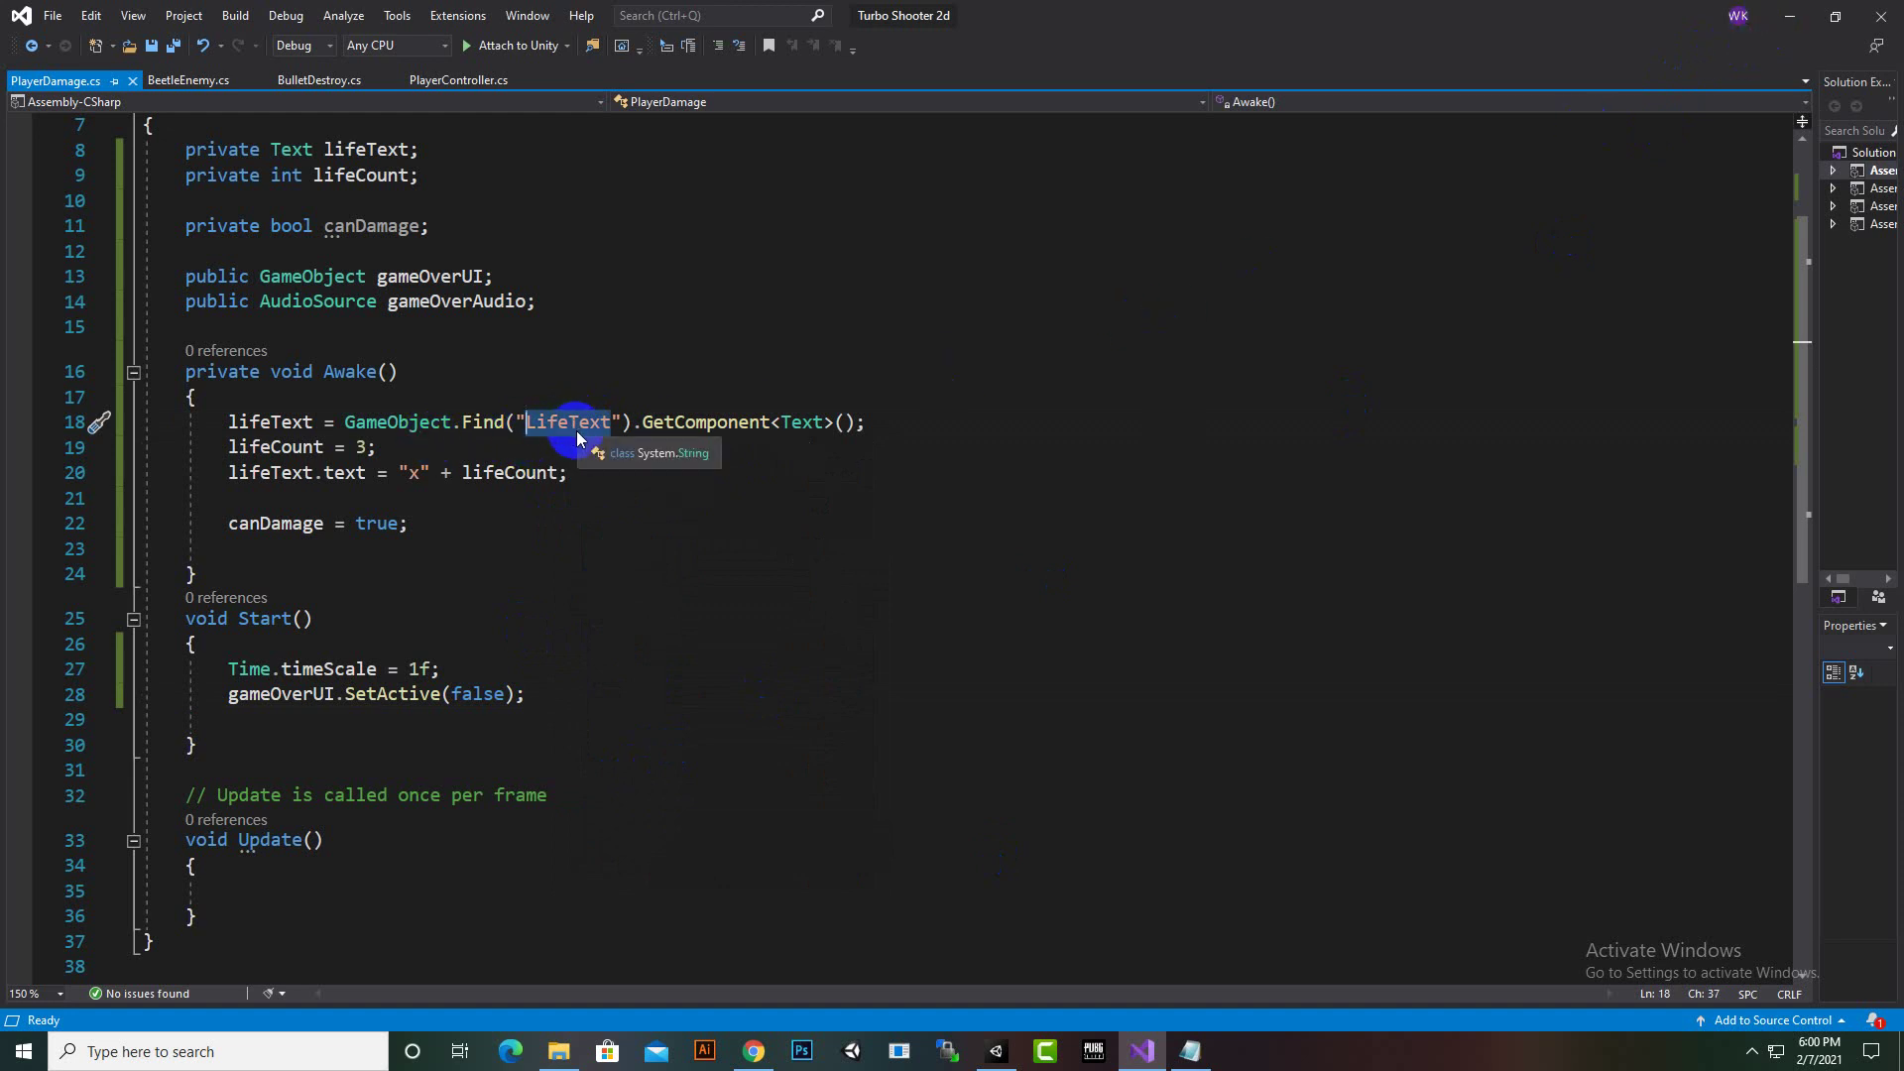
pyautogui.click(1790, 16)
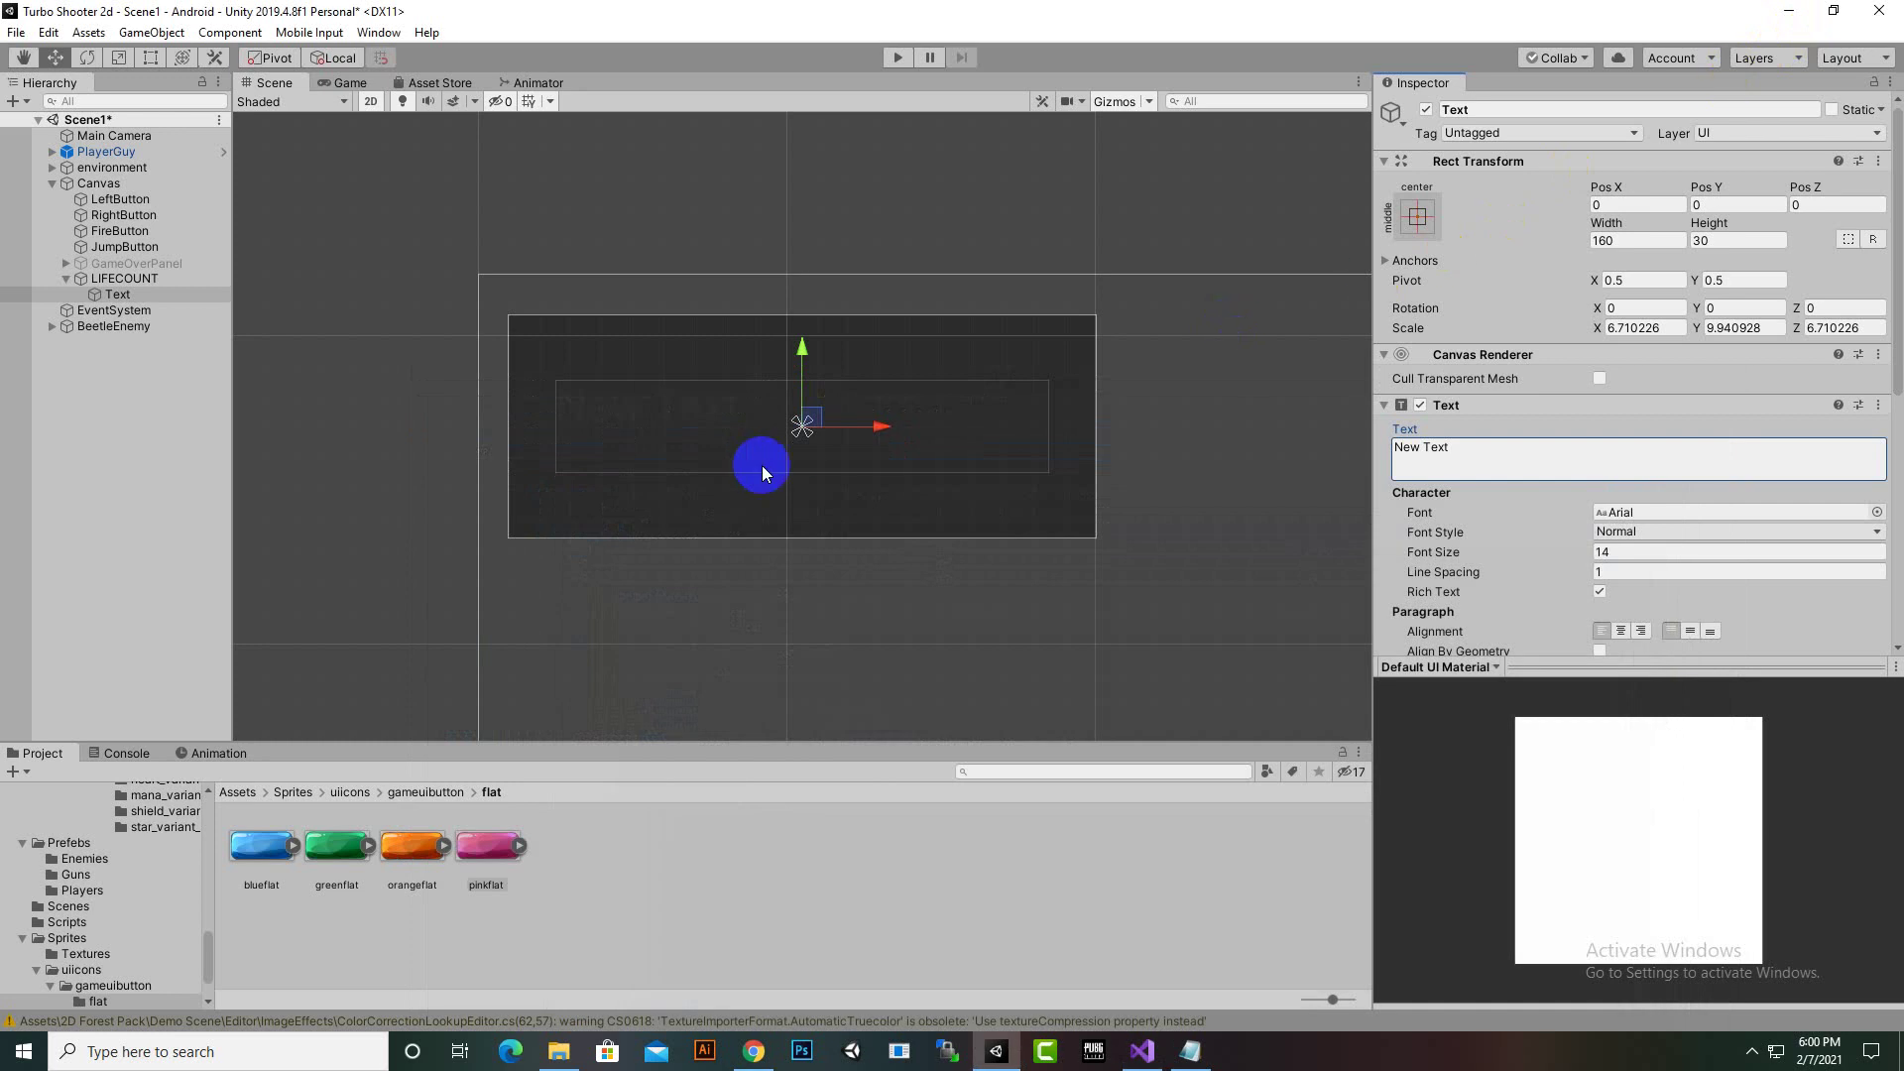
# Move the Text object out of LIFECOUNT to directly under the Canvas and delete the LIFECOUNT panel
pyautogui.moveTo(119, 297); pyautogui.dragTo(121, 282)
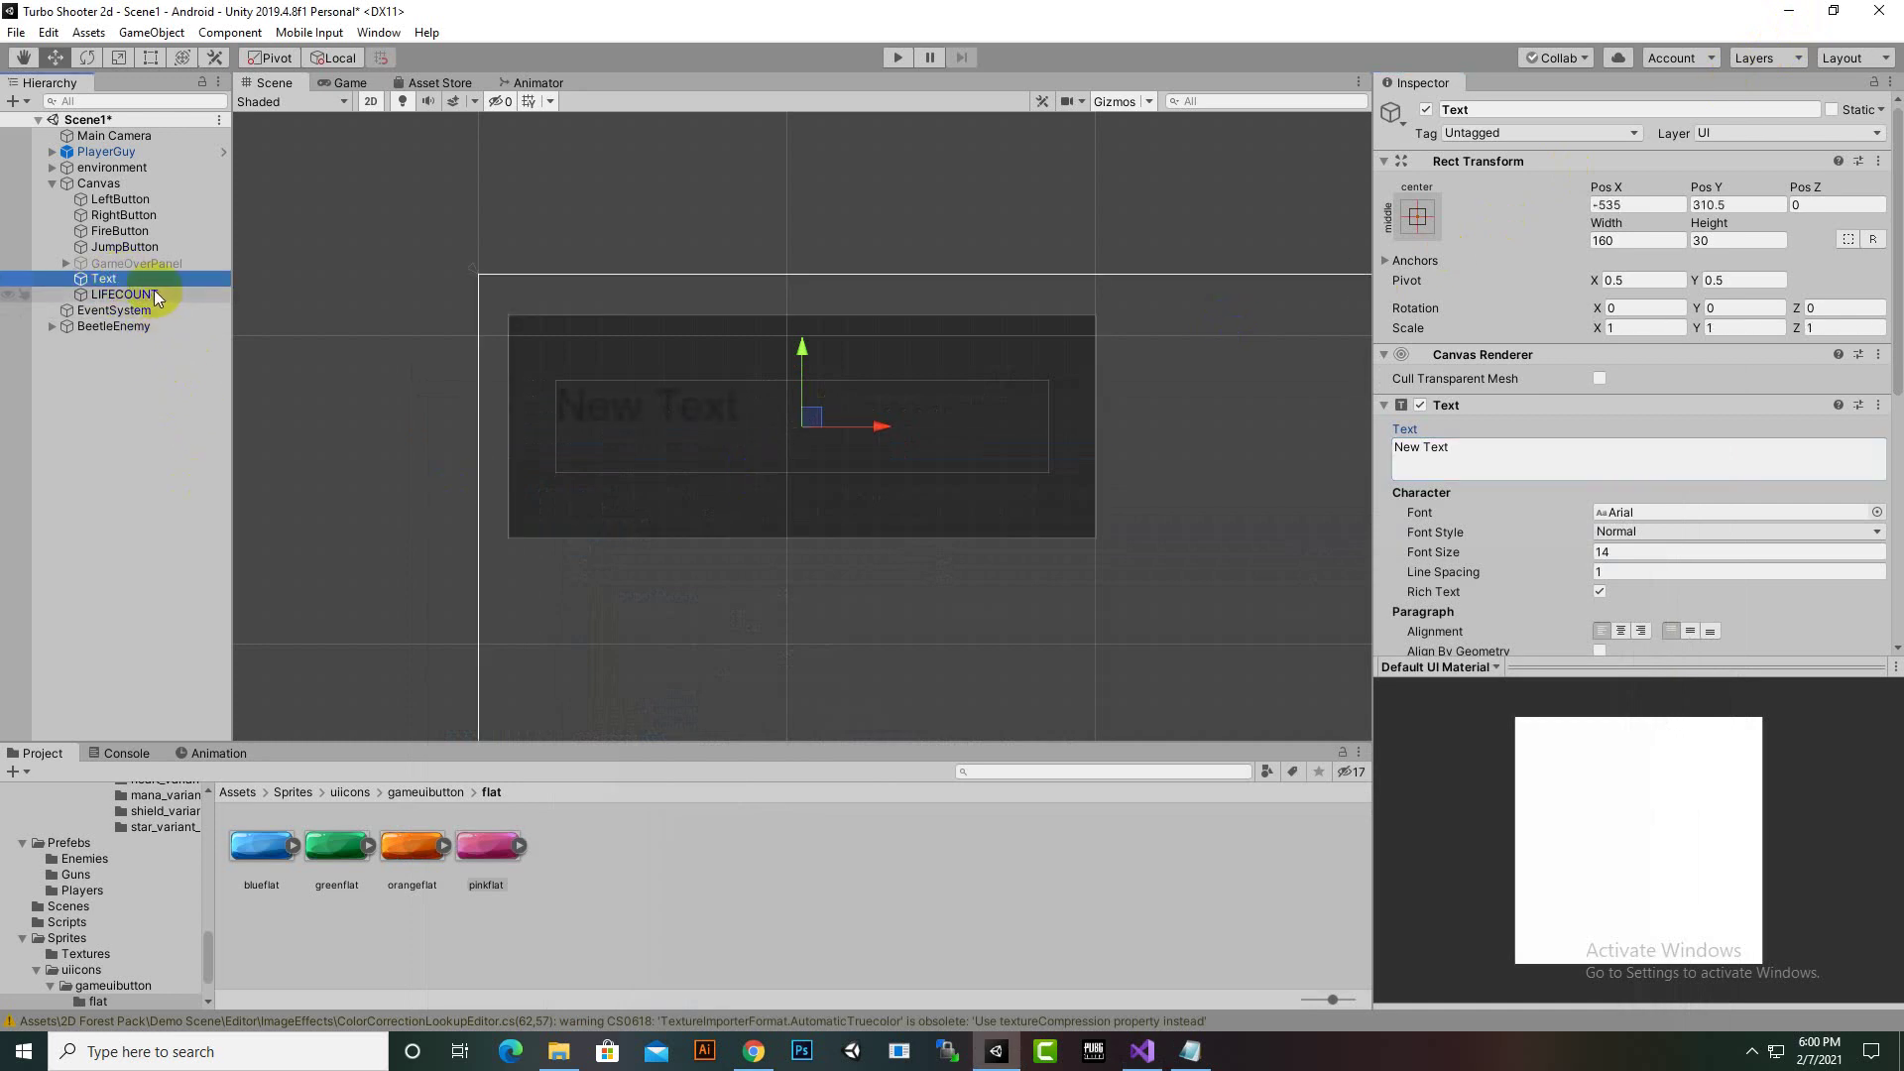
pyautogui.click(153, 294)
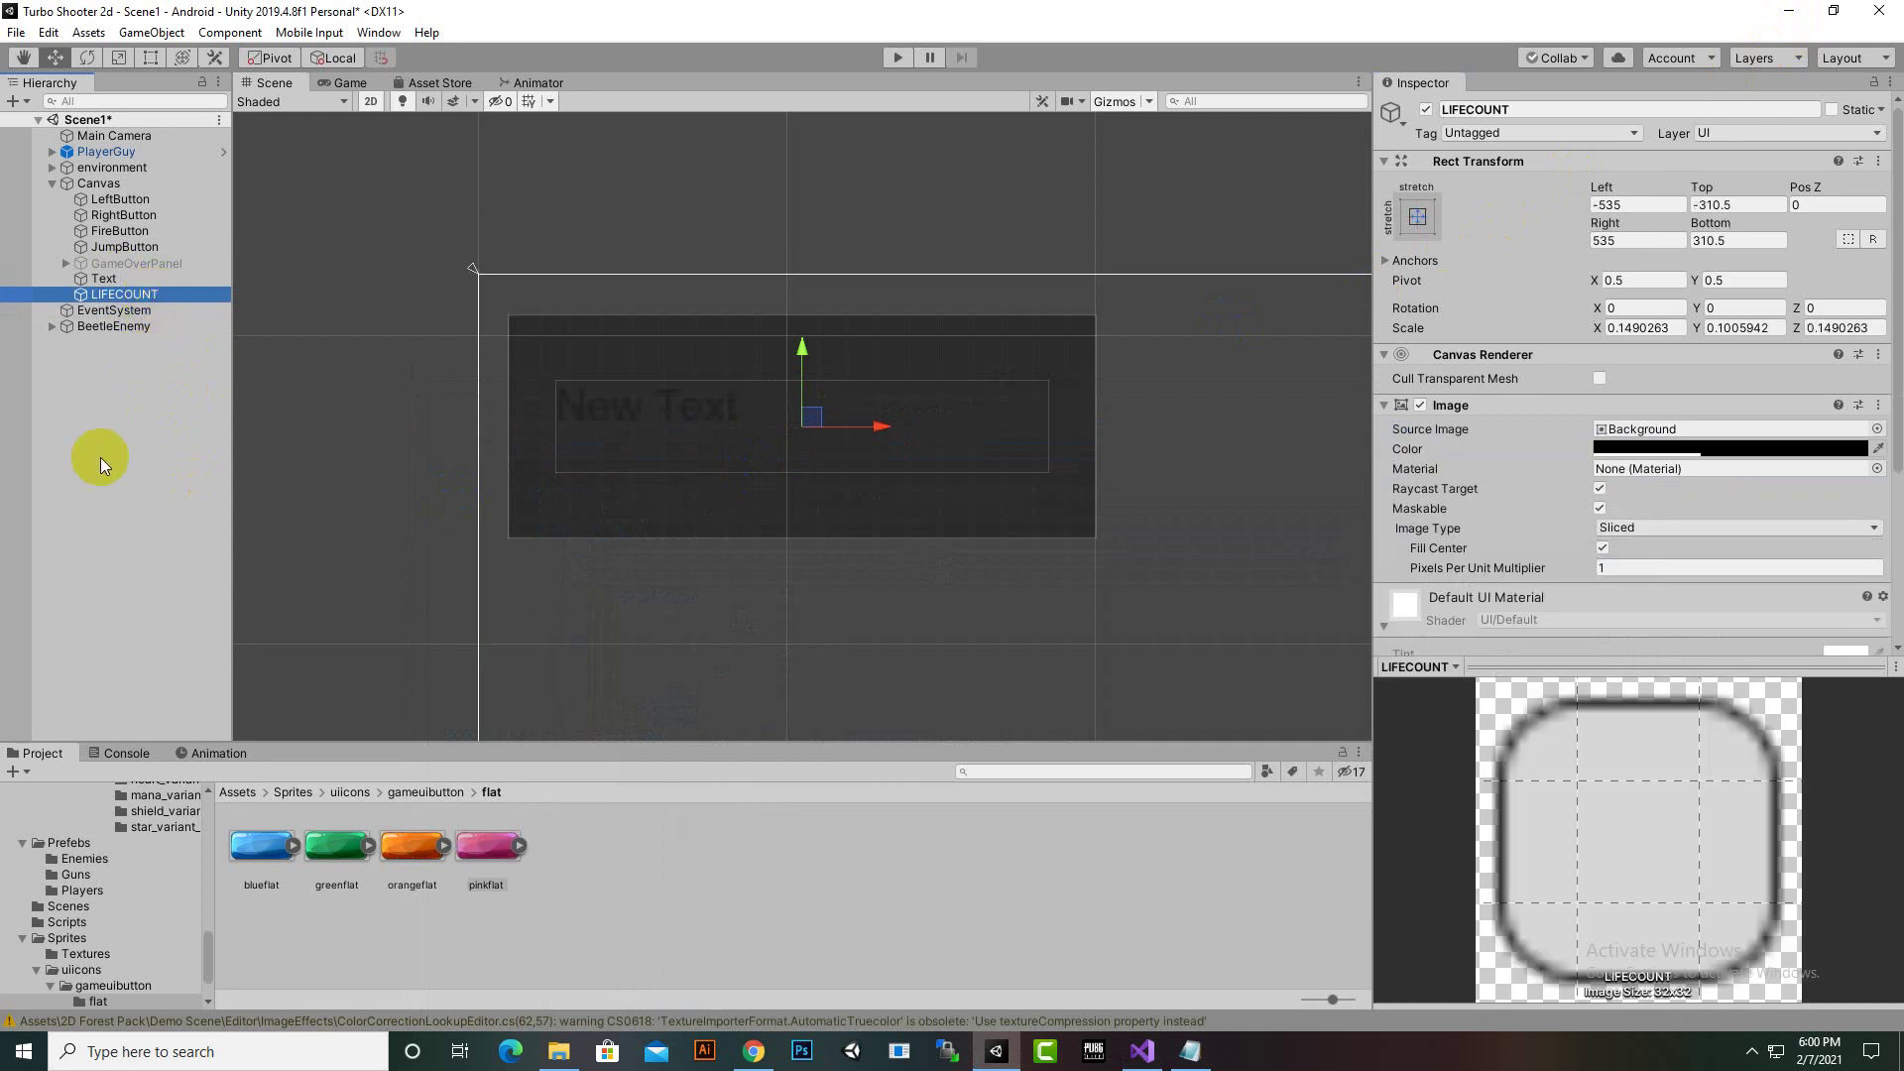
pyautogui.press('Delete')
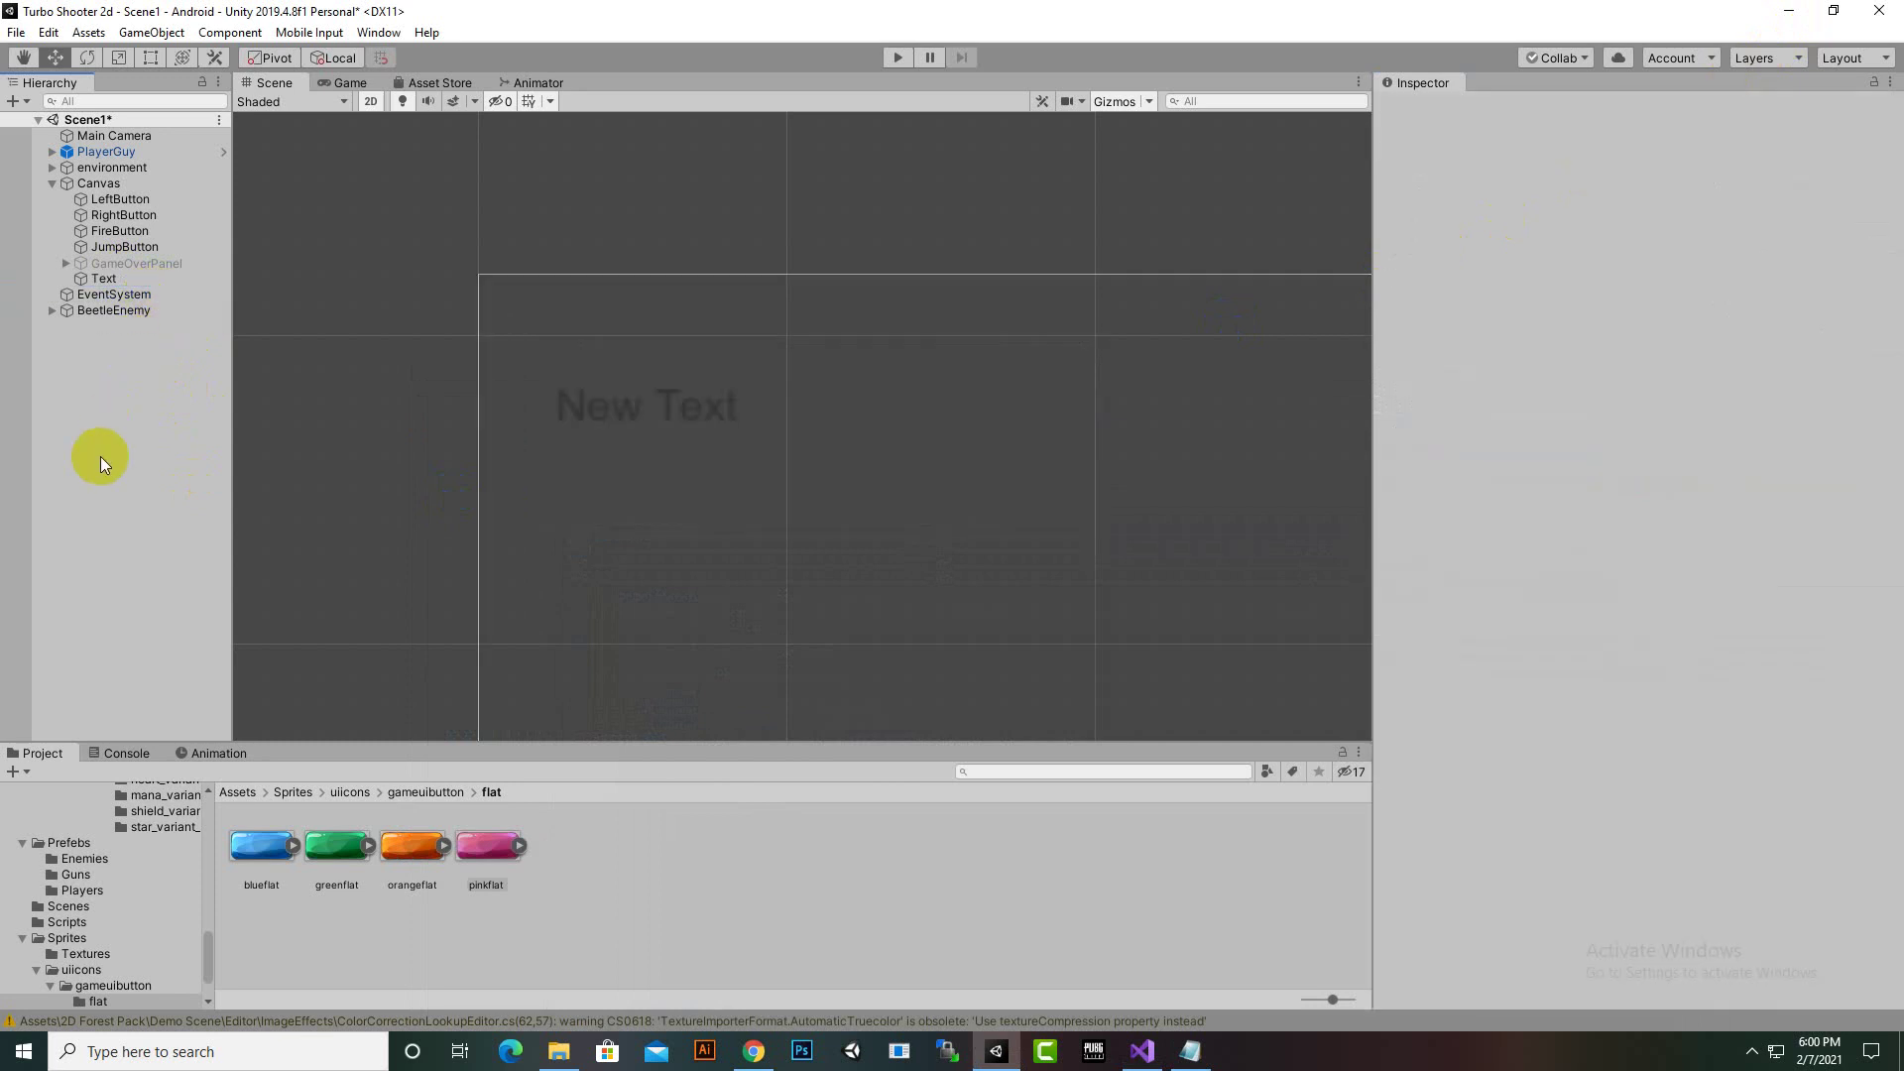
# Change the color of the Canvas's Text object to white
pyautogui.click(105, 276)
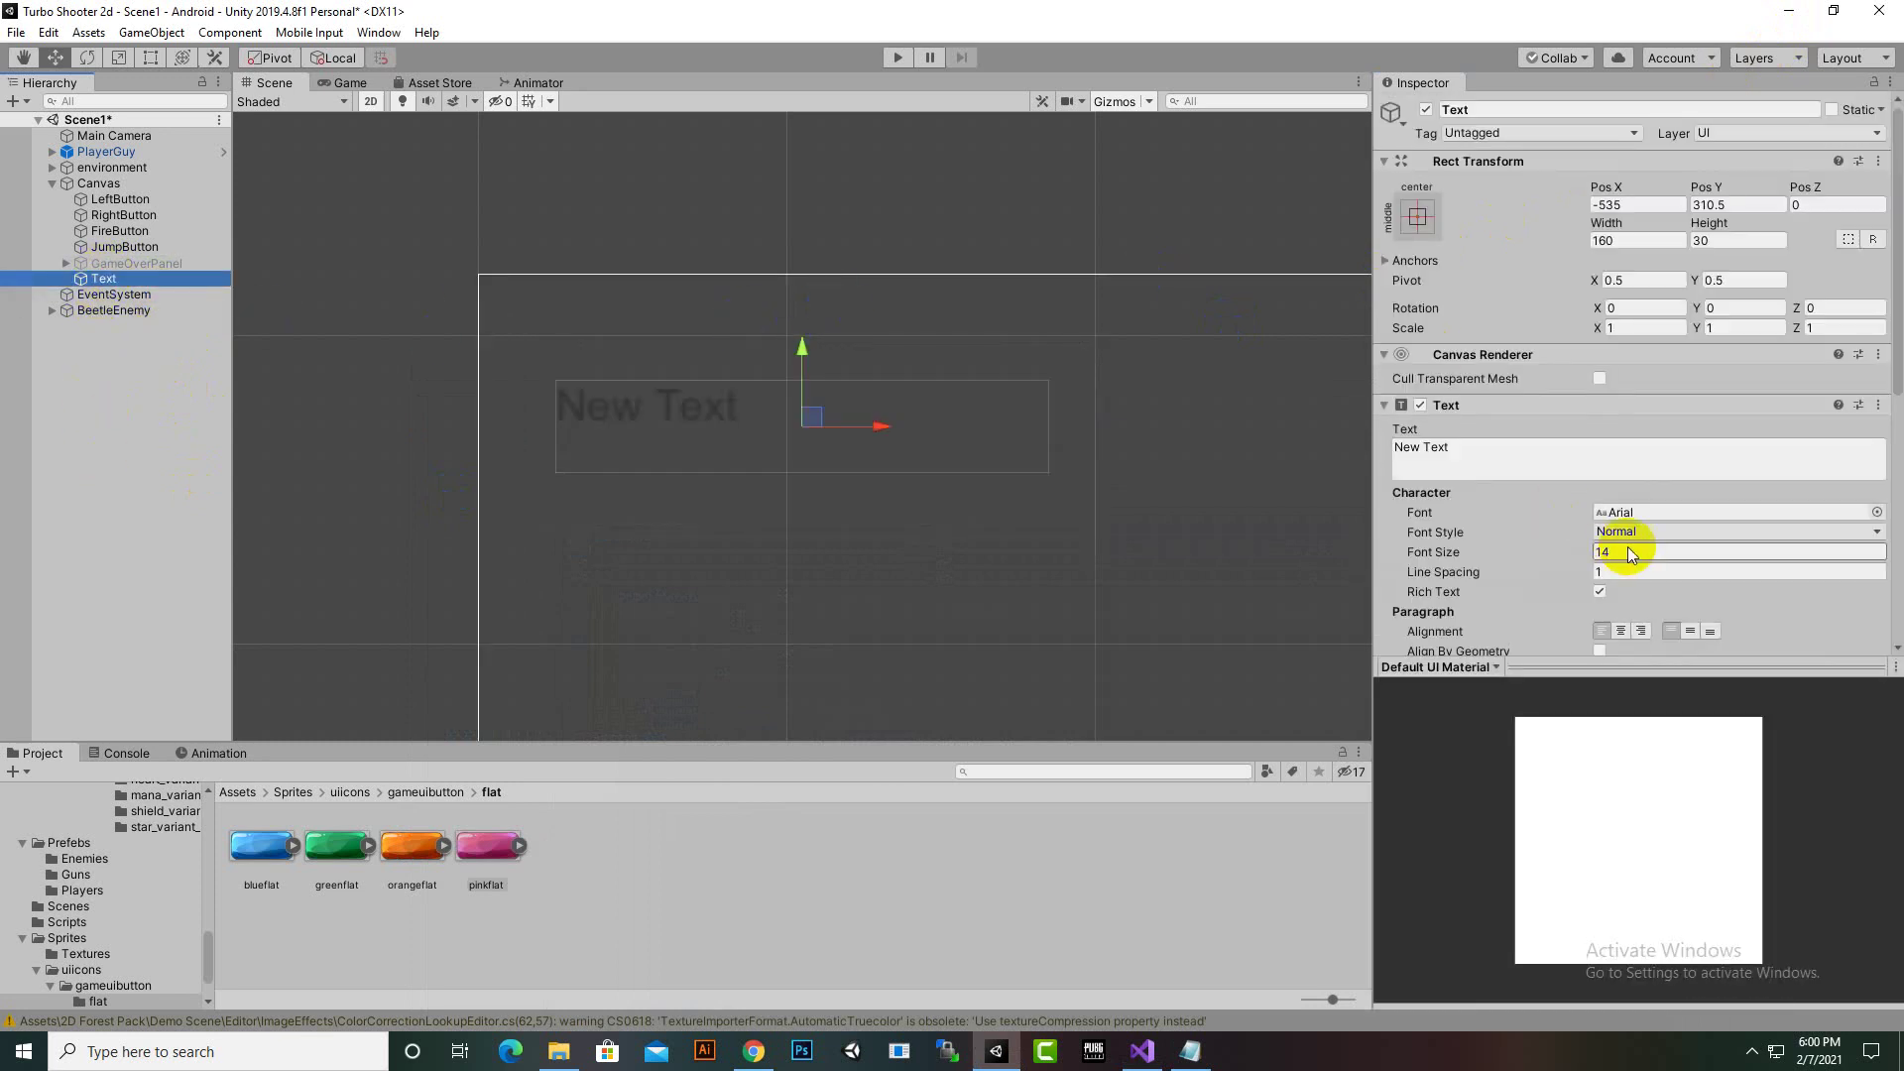
pyautogui.click(1544, 462)
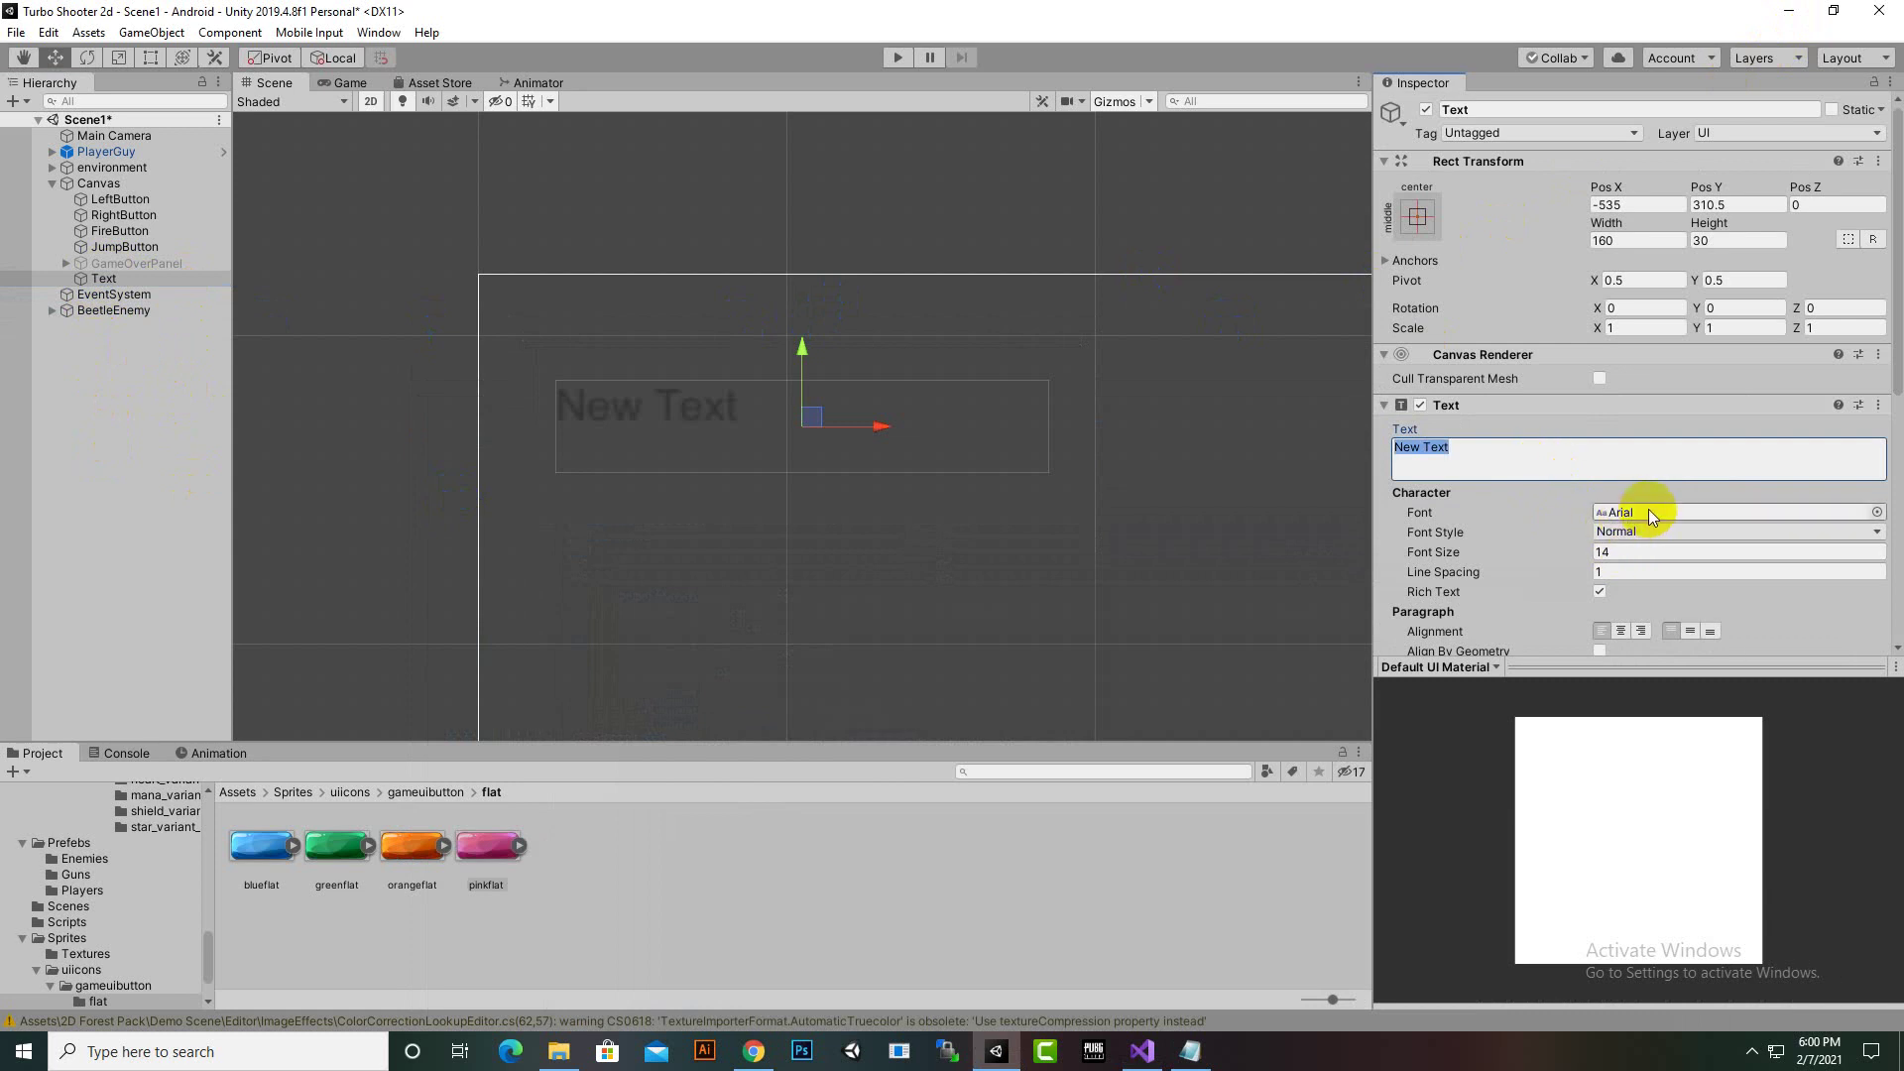
pyautogui.scroll(-5, 1658, 581)
pyautogui.click(1644, 253)
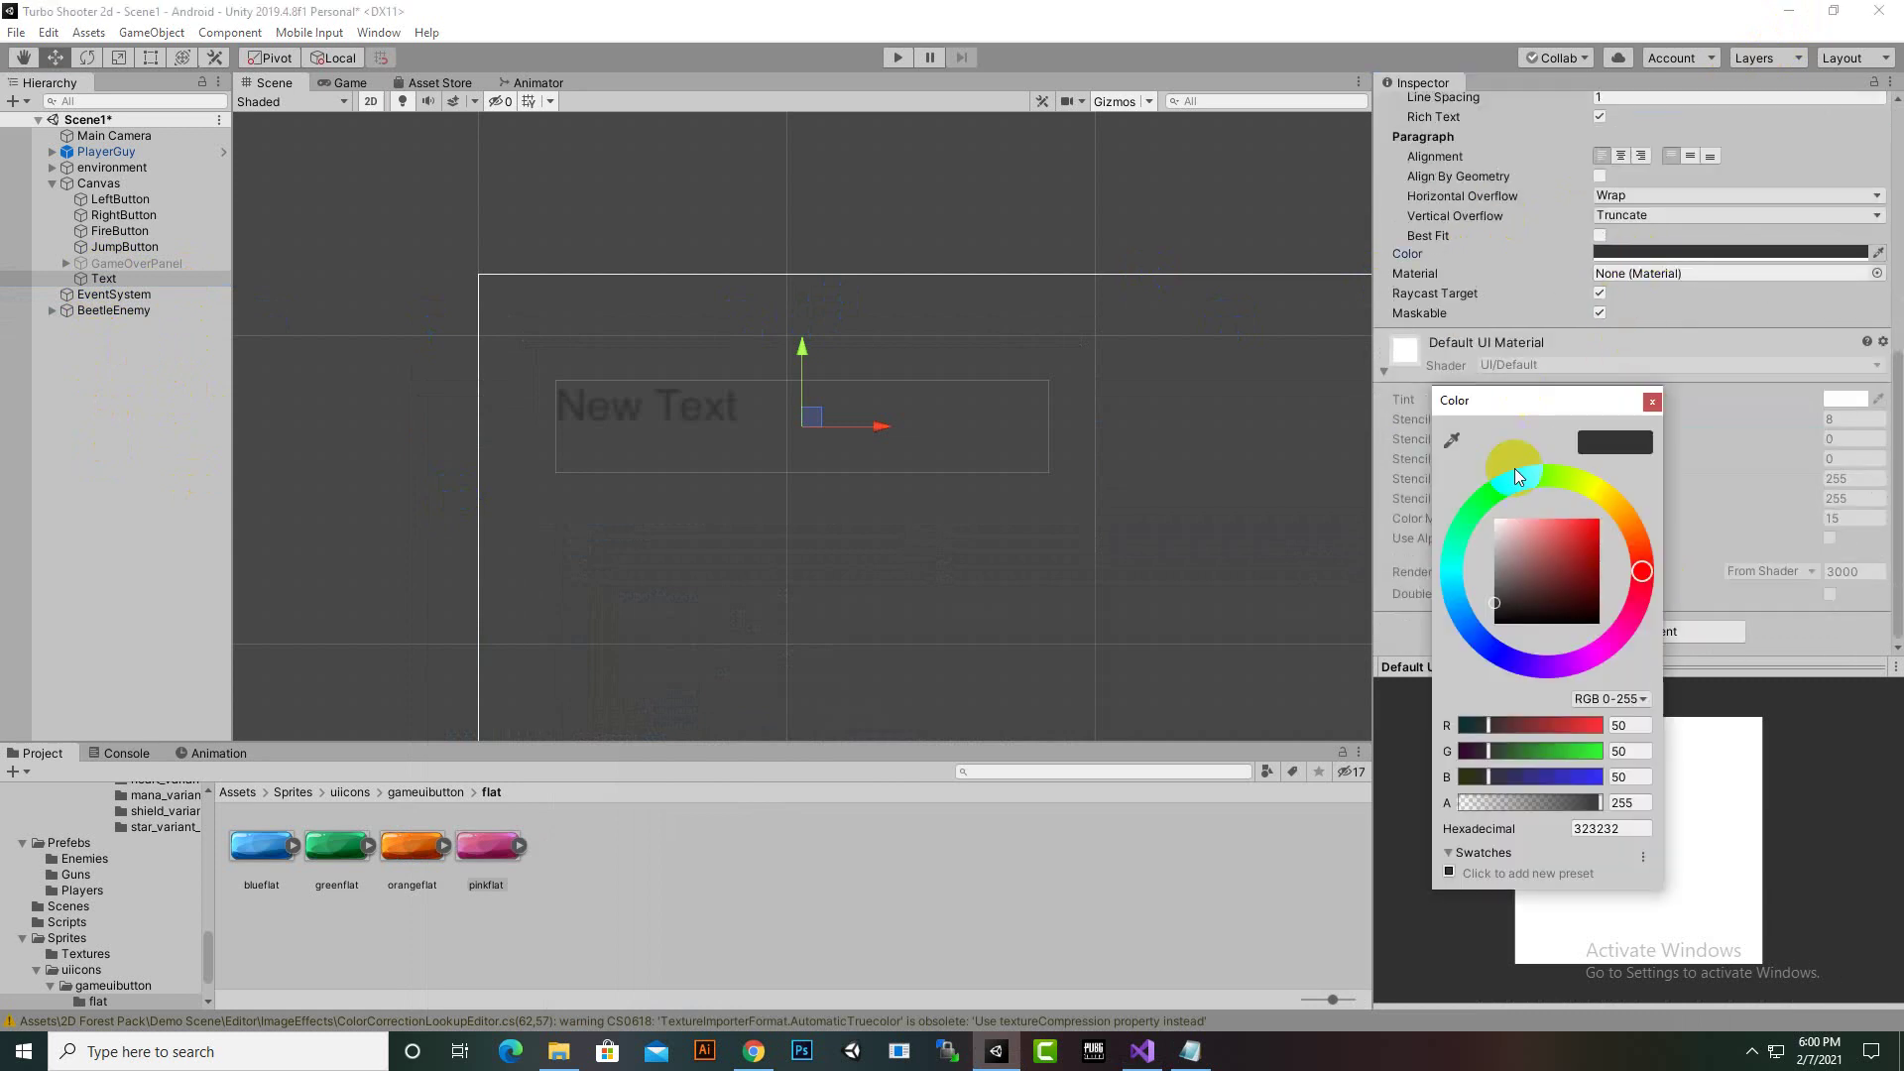
pyautogui.moveTo(1514, 527); pyautogui.dragTo(1494, 519)
pyautogui.click(1653, 403)
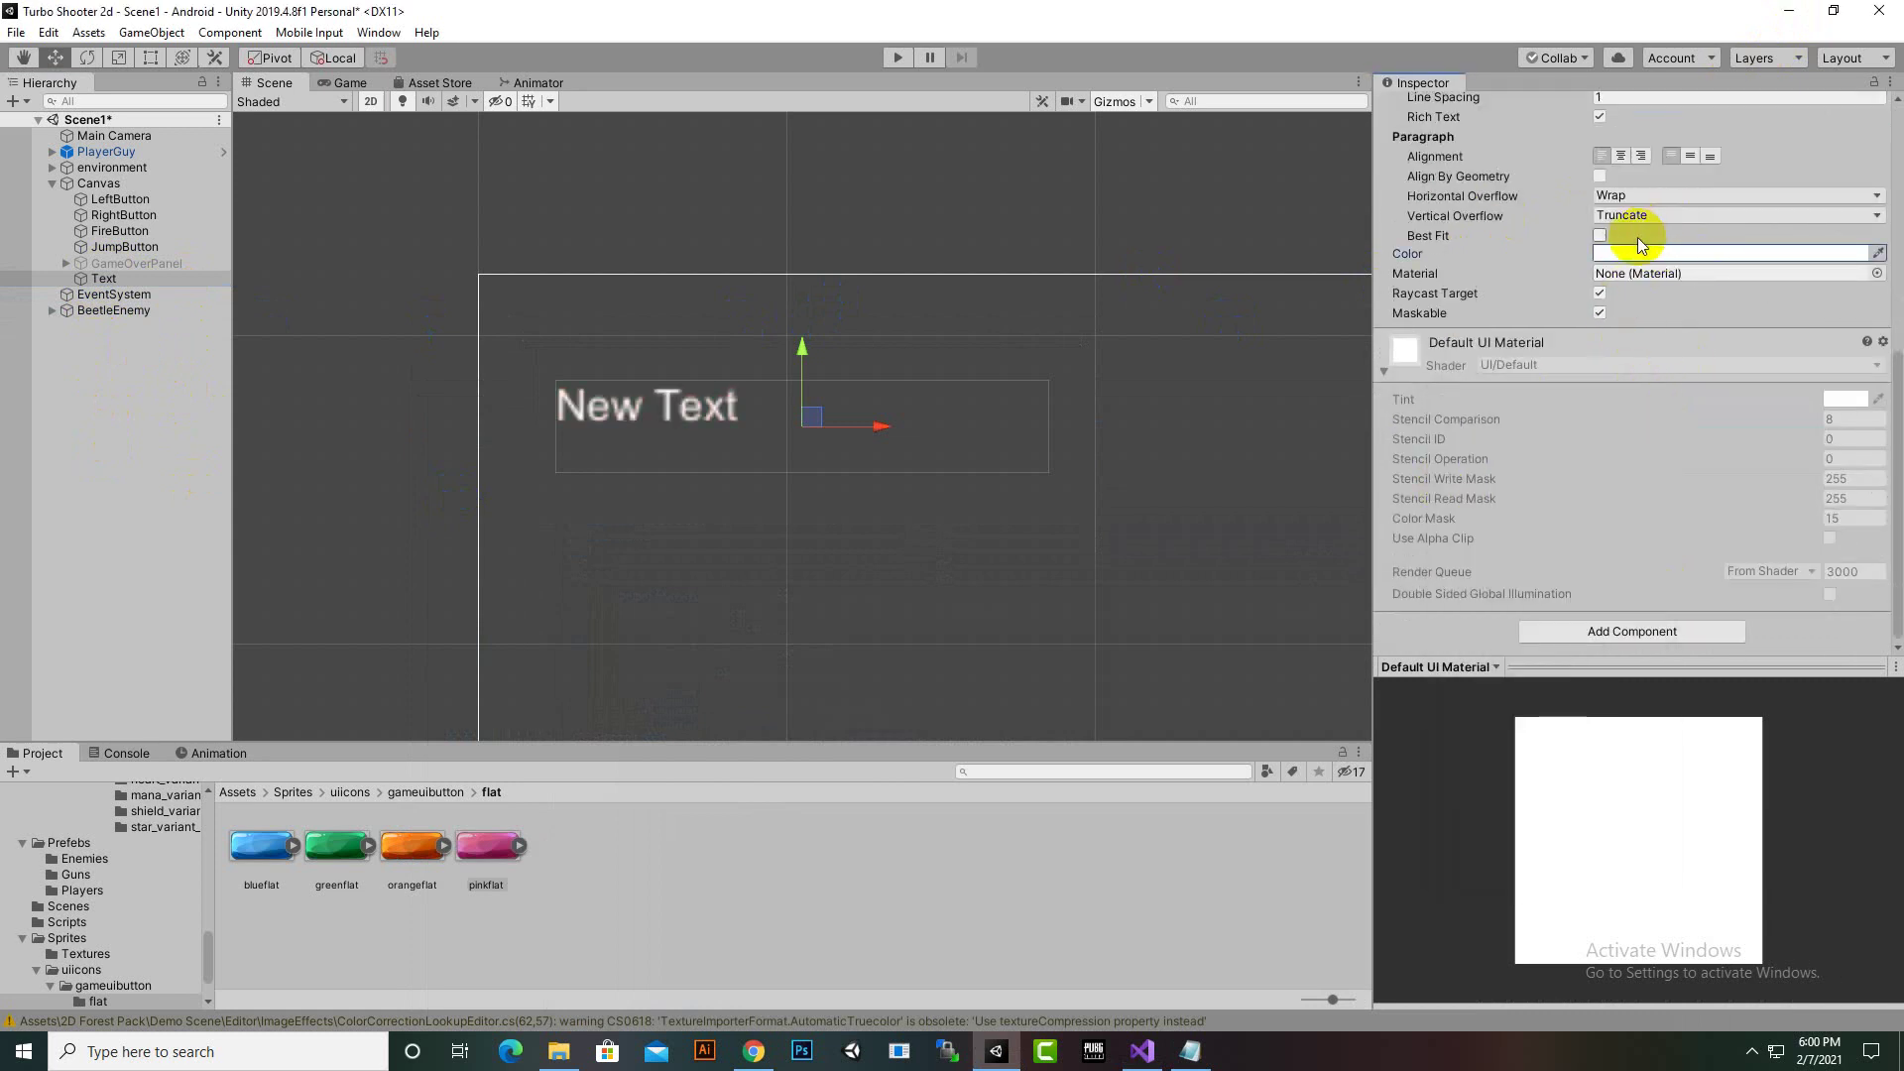
# Set the Text object's font style to Bold and its font size to 36
pyautogui.scroll(6, 1638, 236)
pyautogui.click(1641, 414)
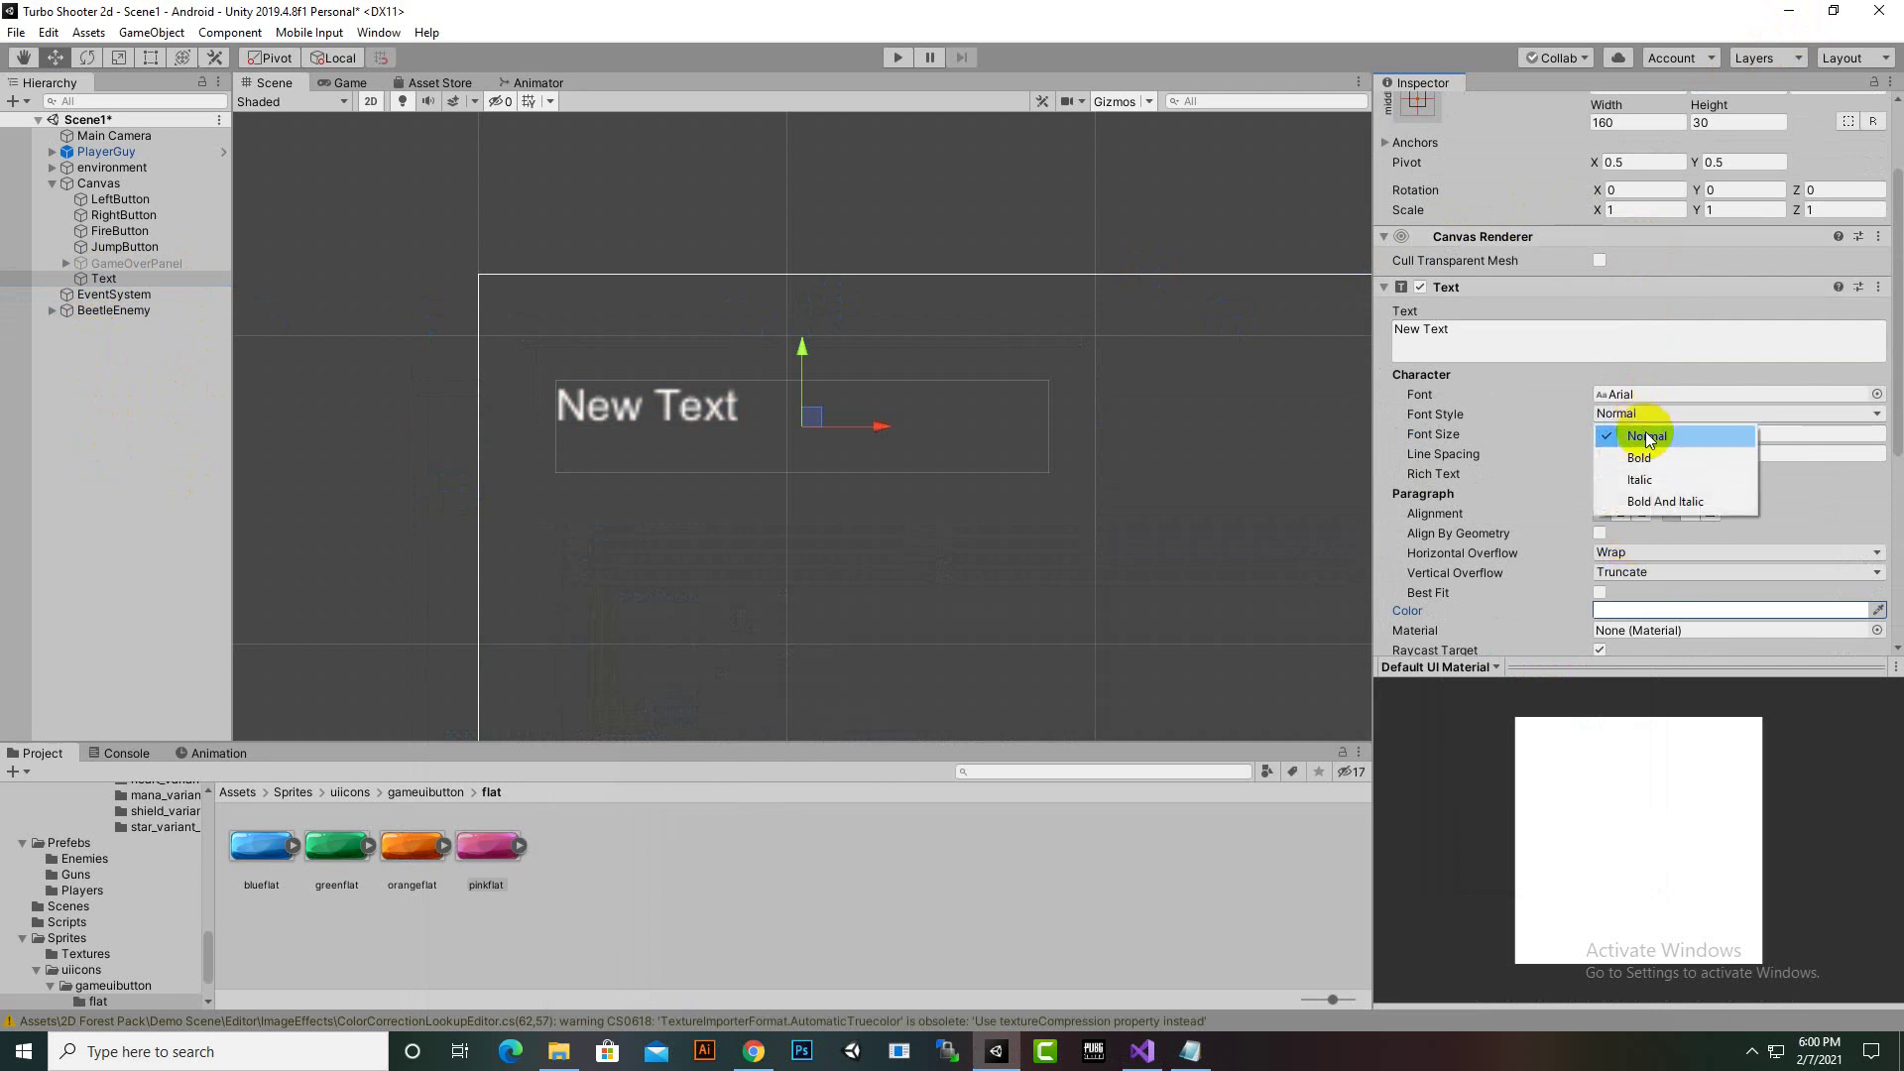
pyautogui.click(1648, 454)
pyautogui.click(1651, 437)
pyautogui.doubleClick(1652, 437)
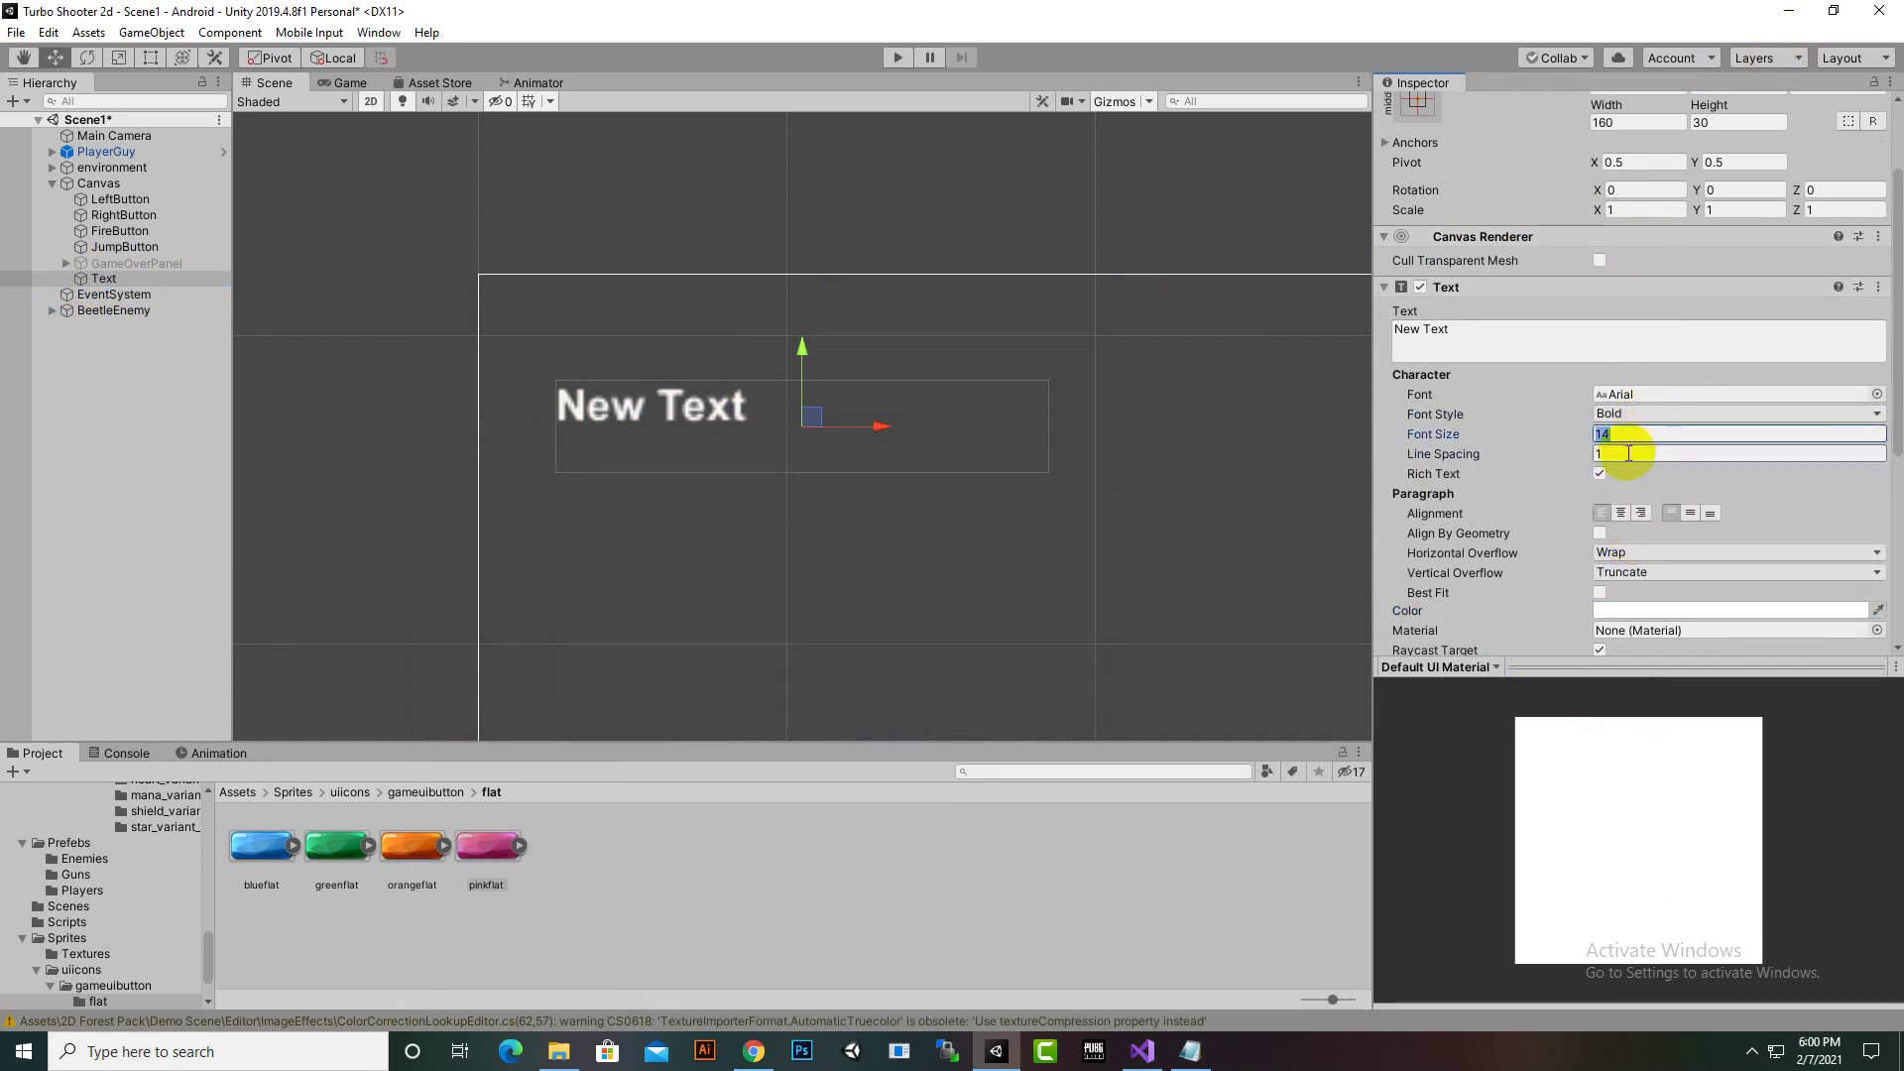
pyautogui.write('36')
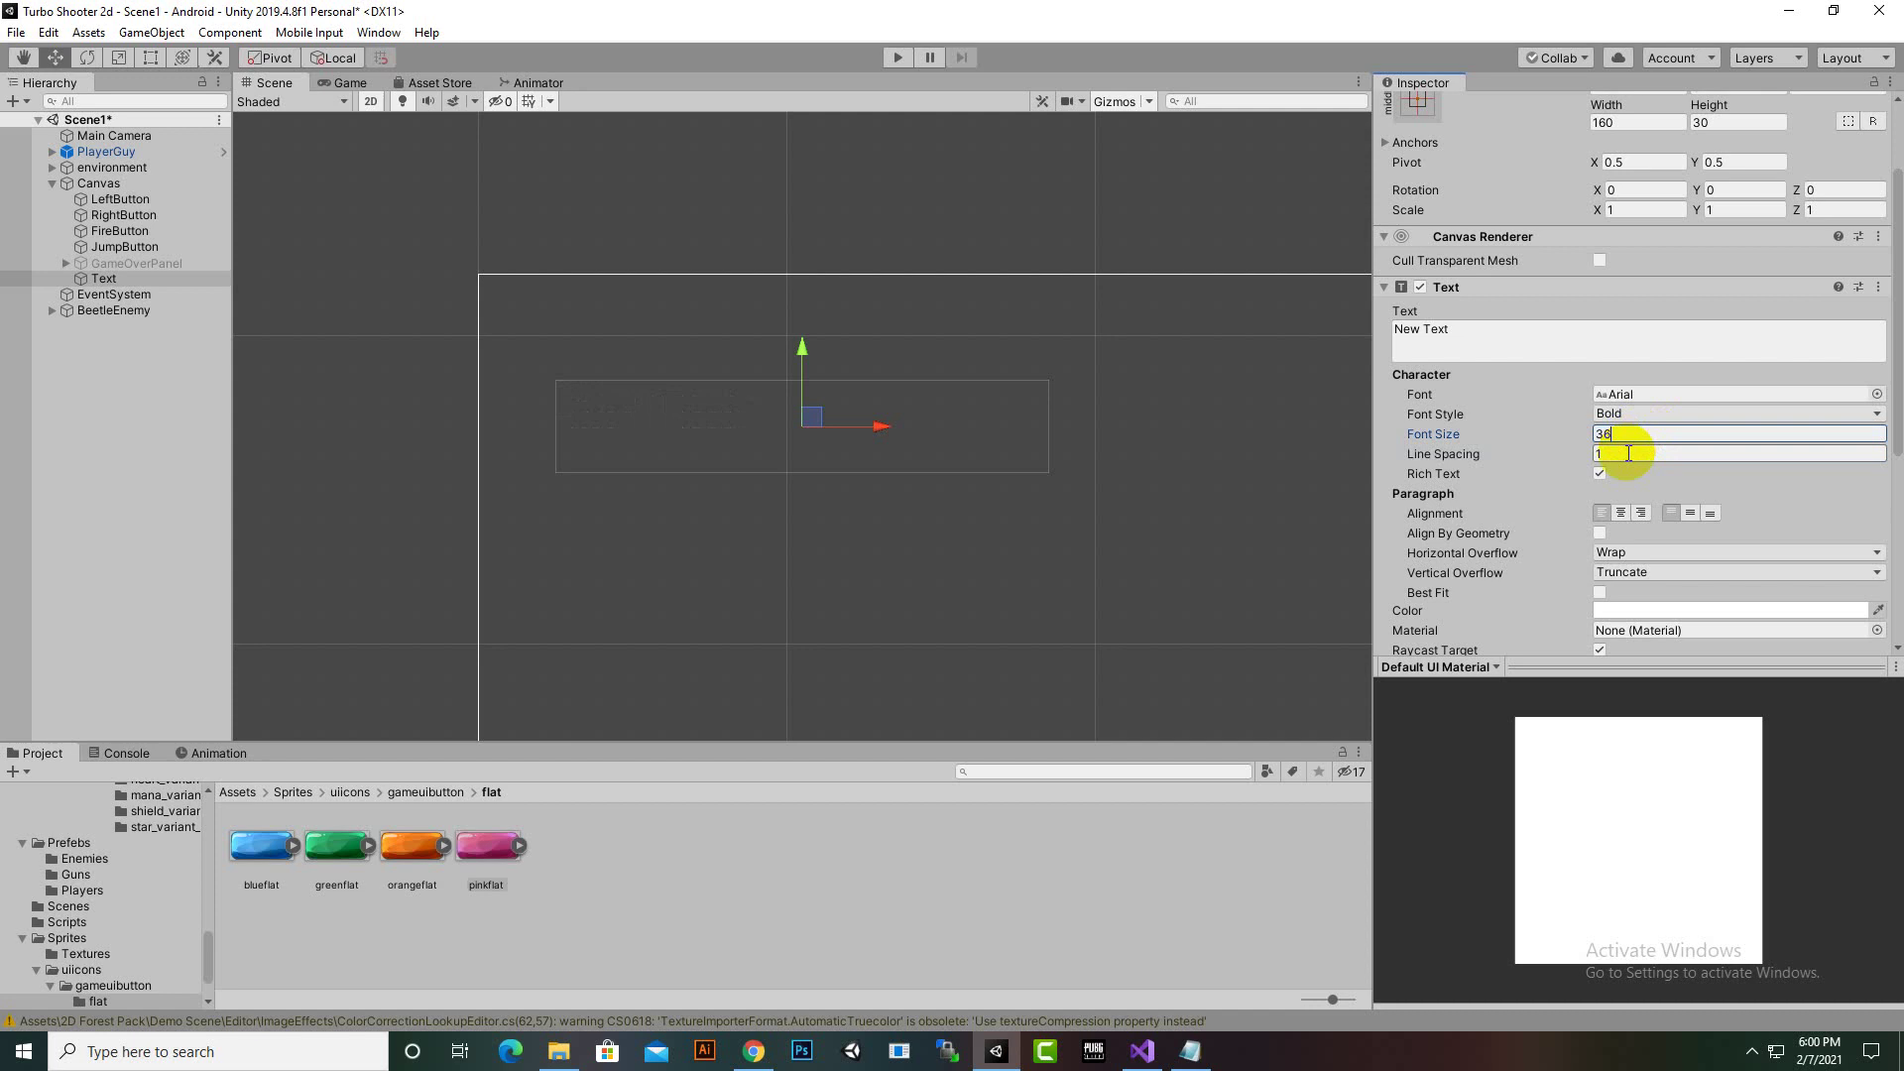
# Set both the horizontal and vertical overflow of the Text object to Overflow
pyautogui.click(1645, 557)
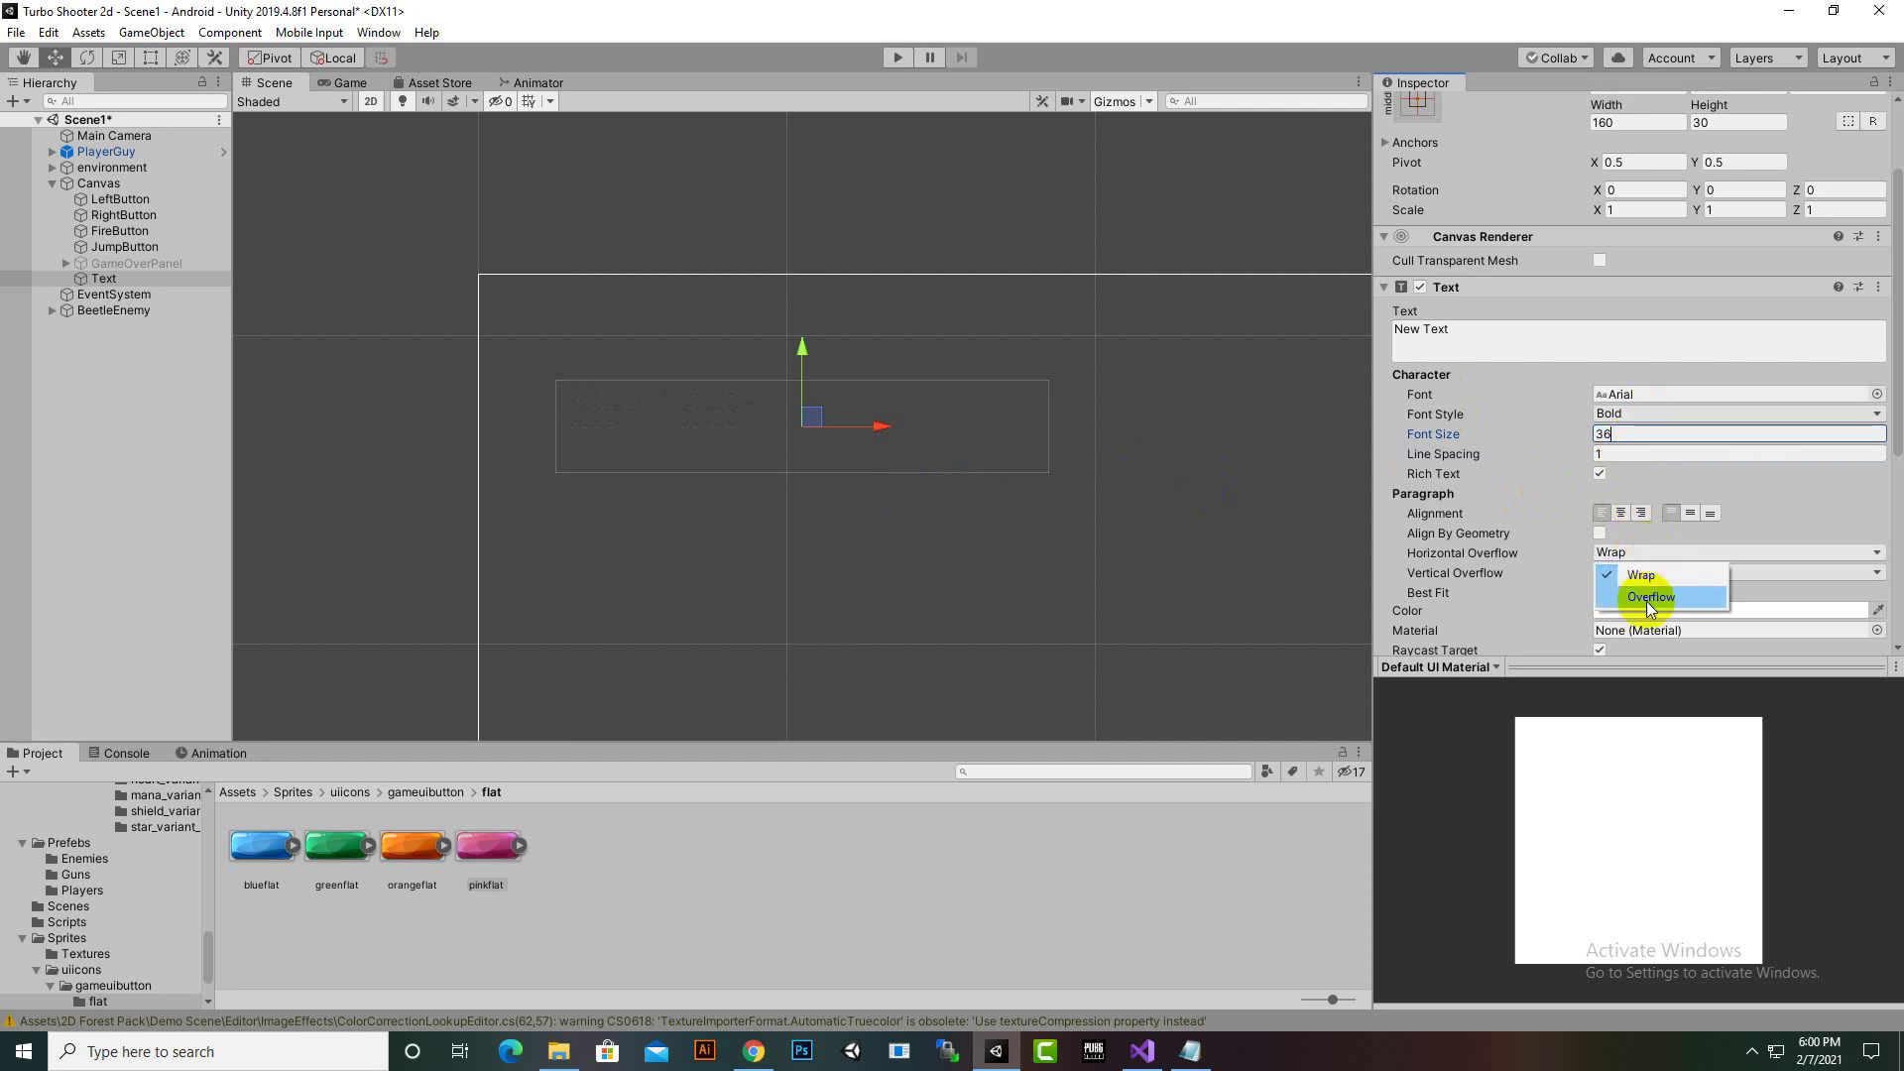
pyautogui.click(1646, 599)
pyautogui.click(1650, 573)
pyautogui.click(1648, 616)
pyautogui.scroll(-3, 908, 470)
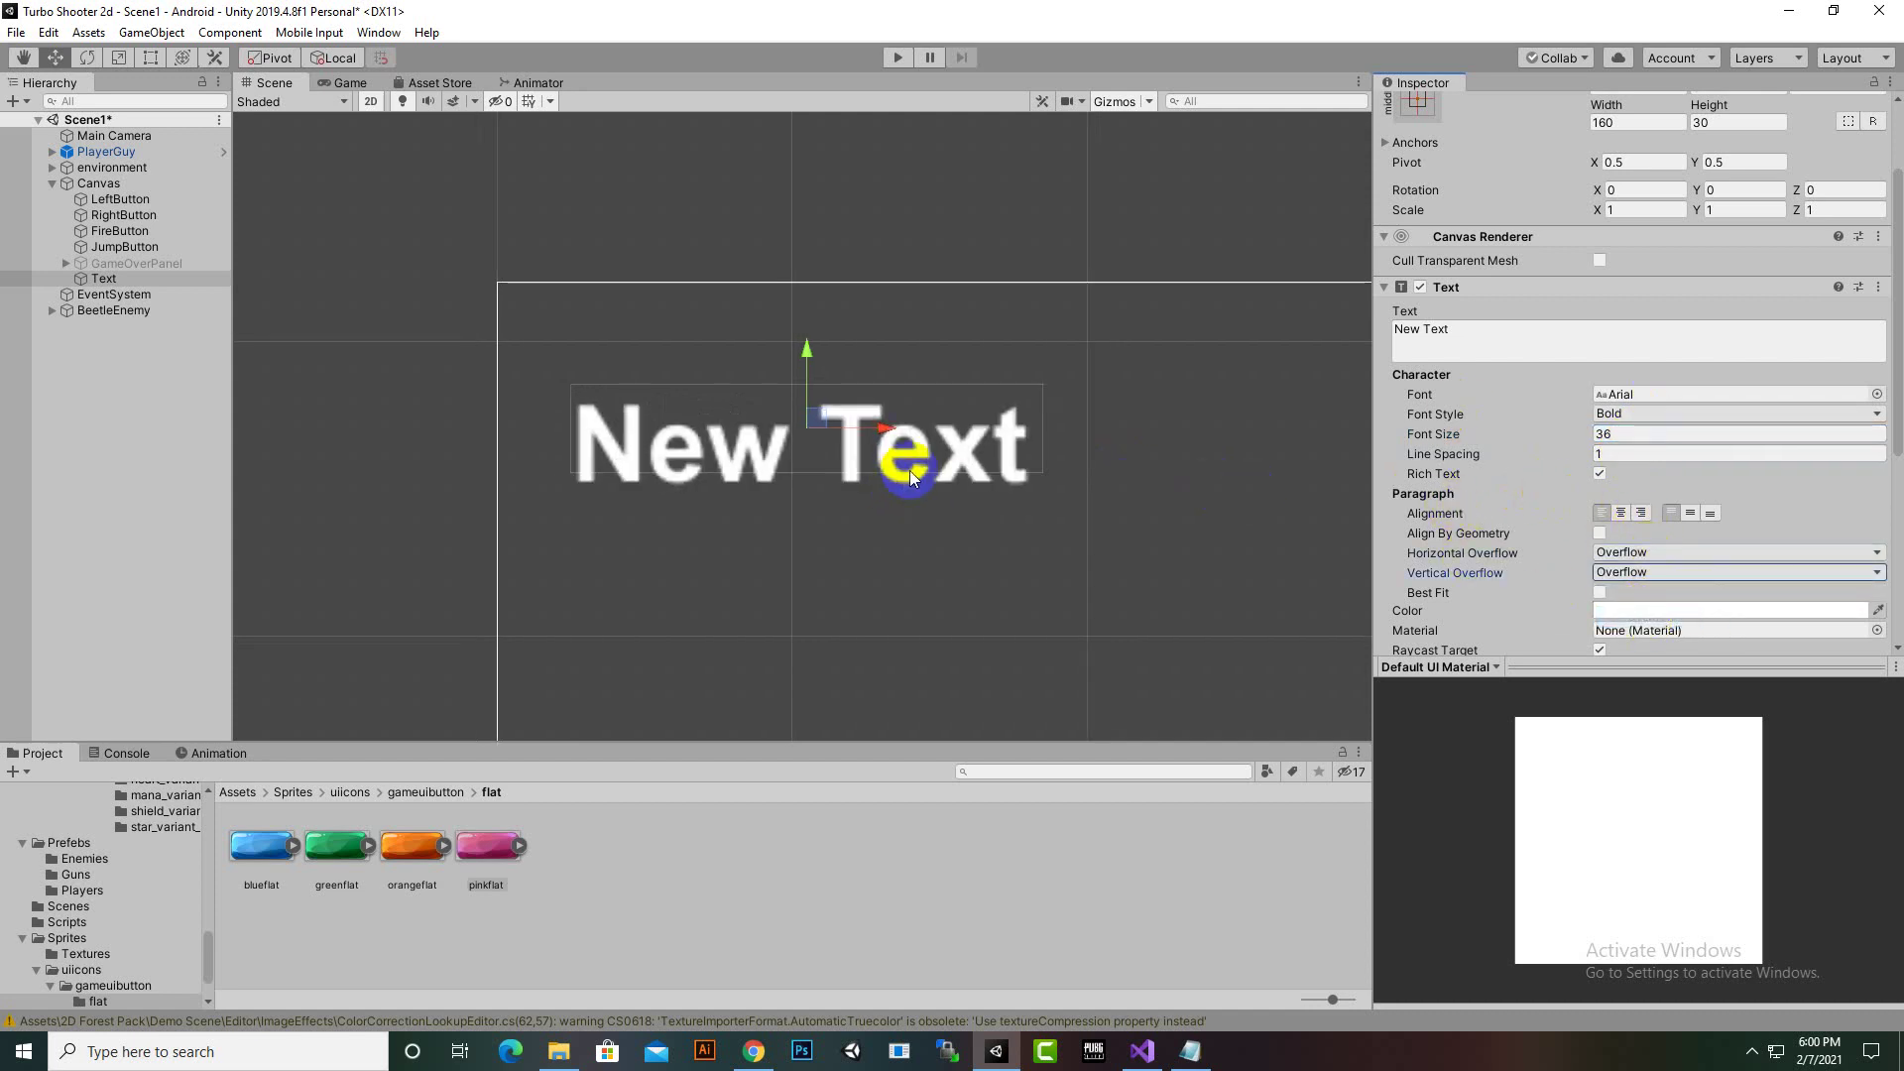
# Replace the Text object's content with "X 0"
pyautogui.click(1524, 342)
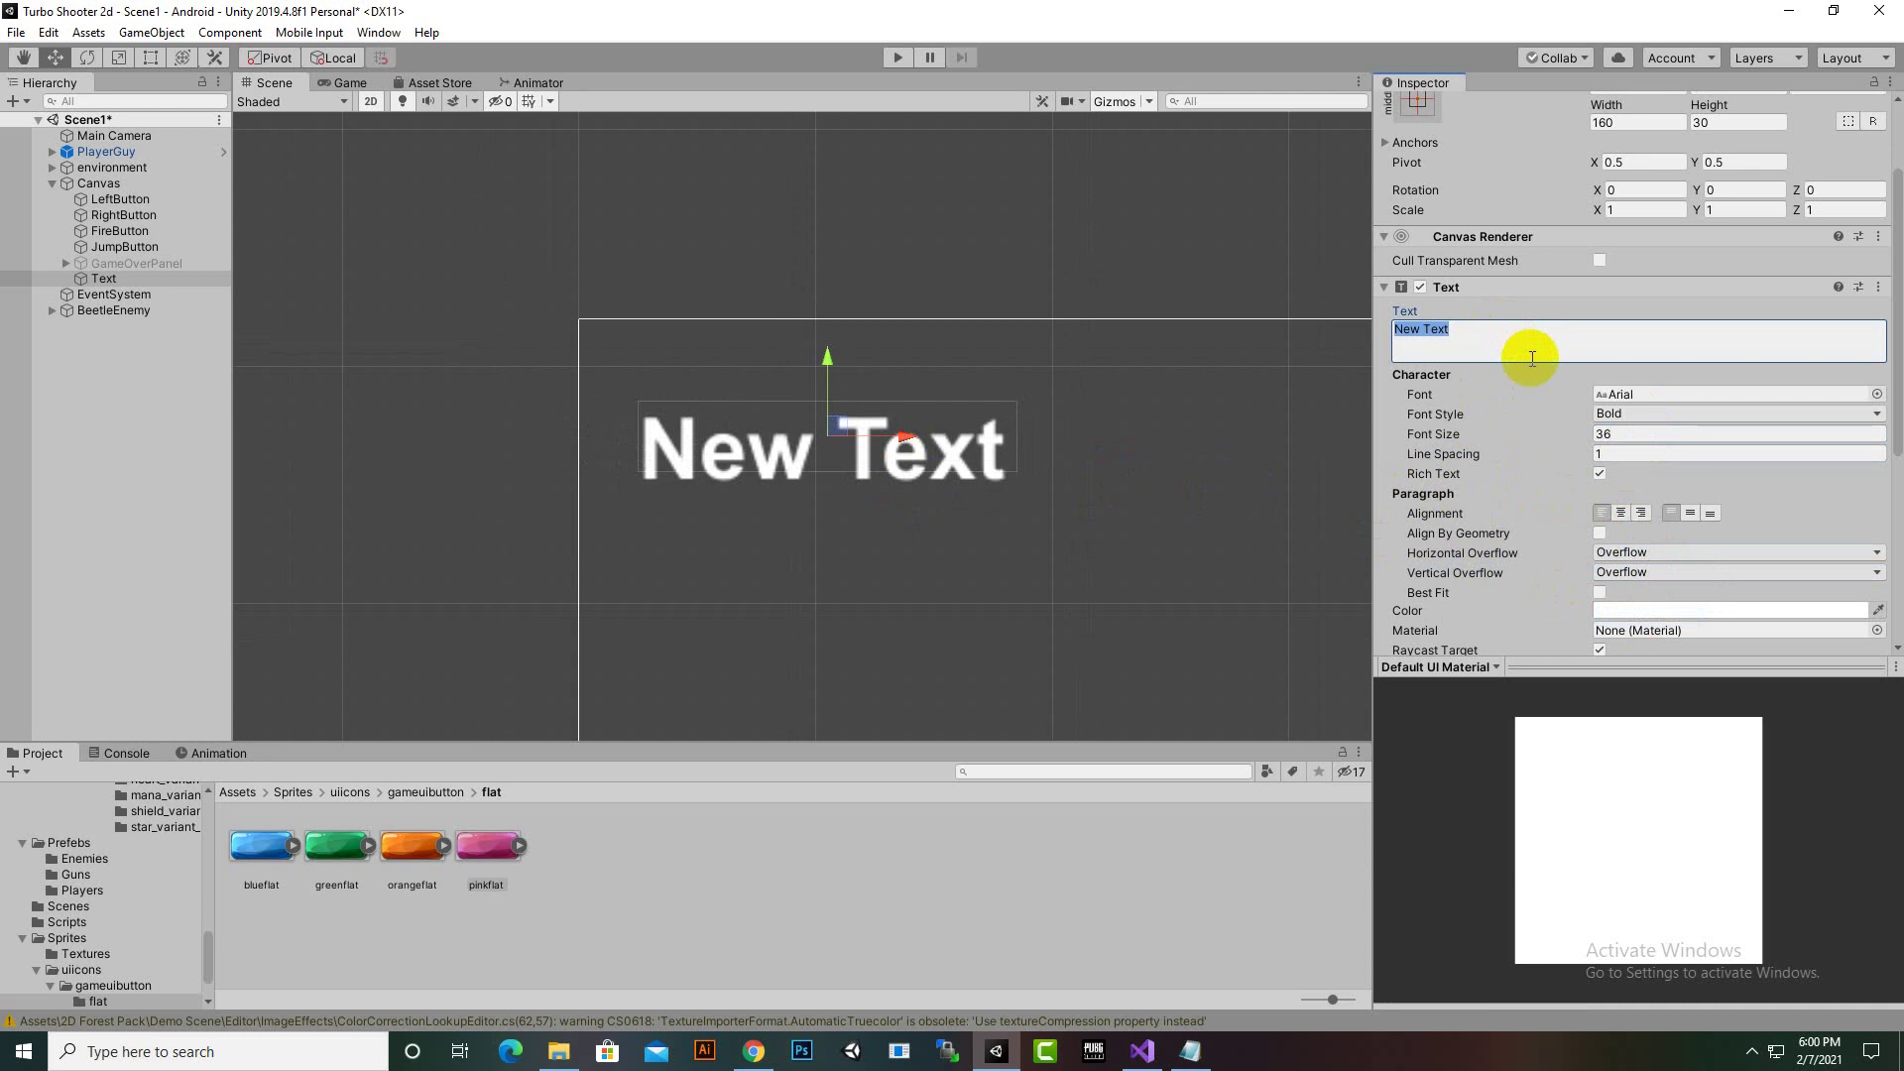
pyautogui.write('X')
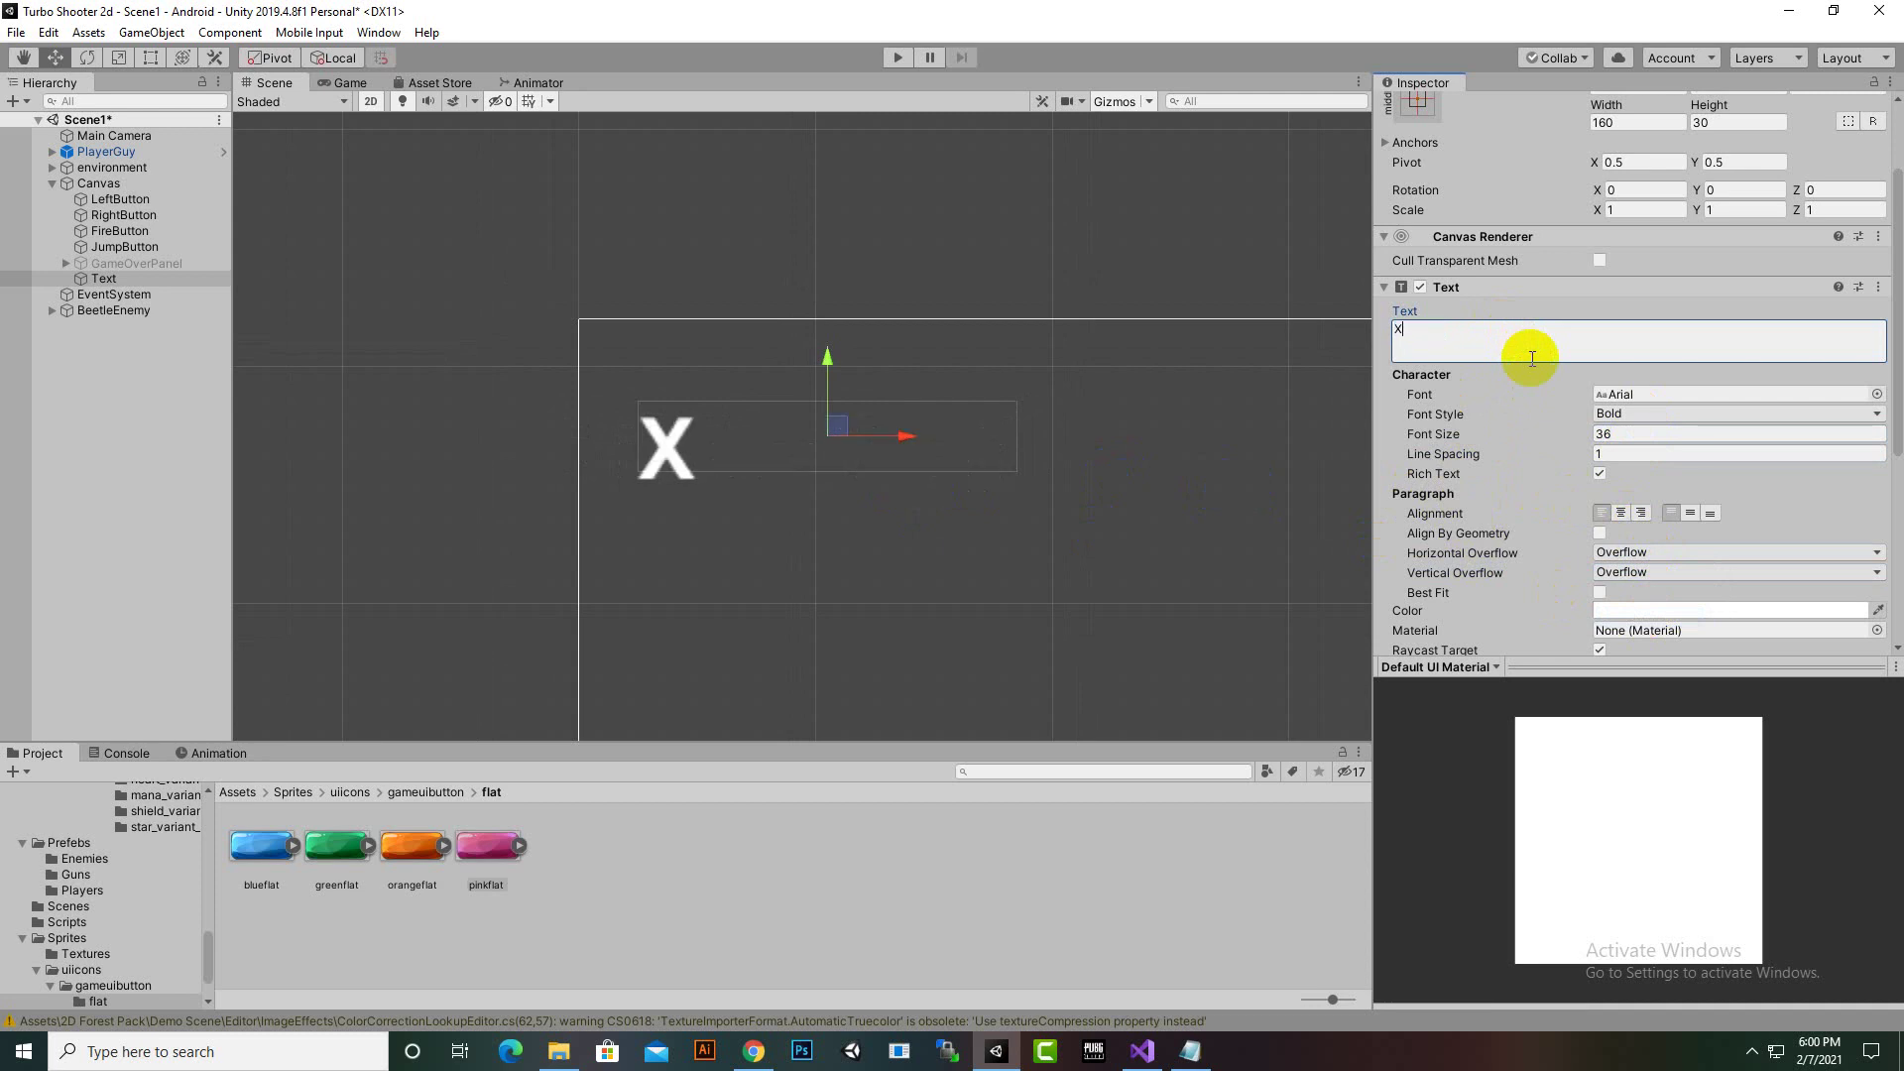
pyautogui.write(' 0')
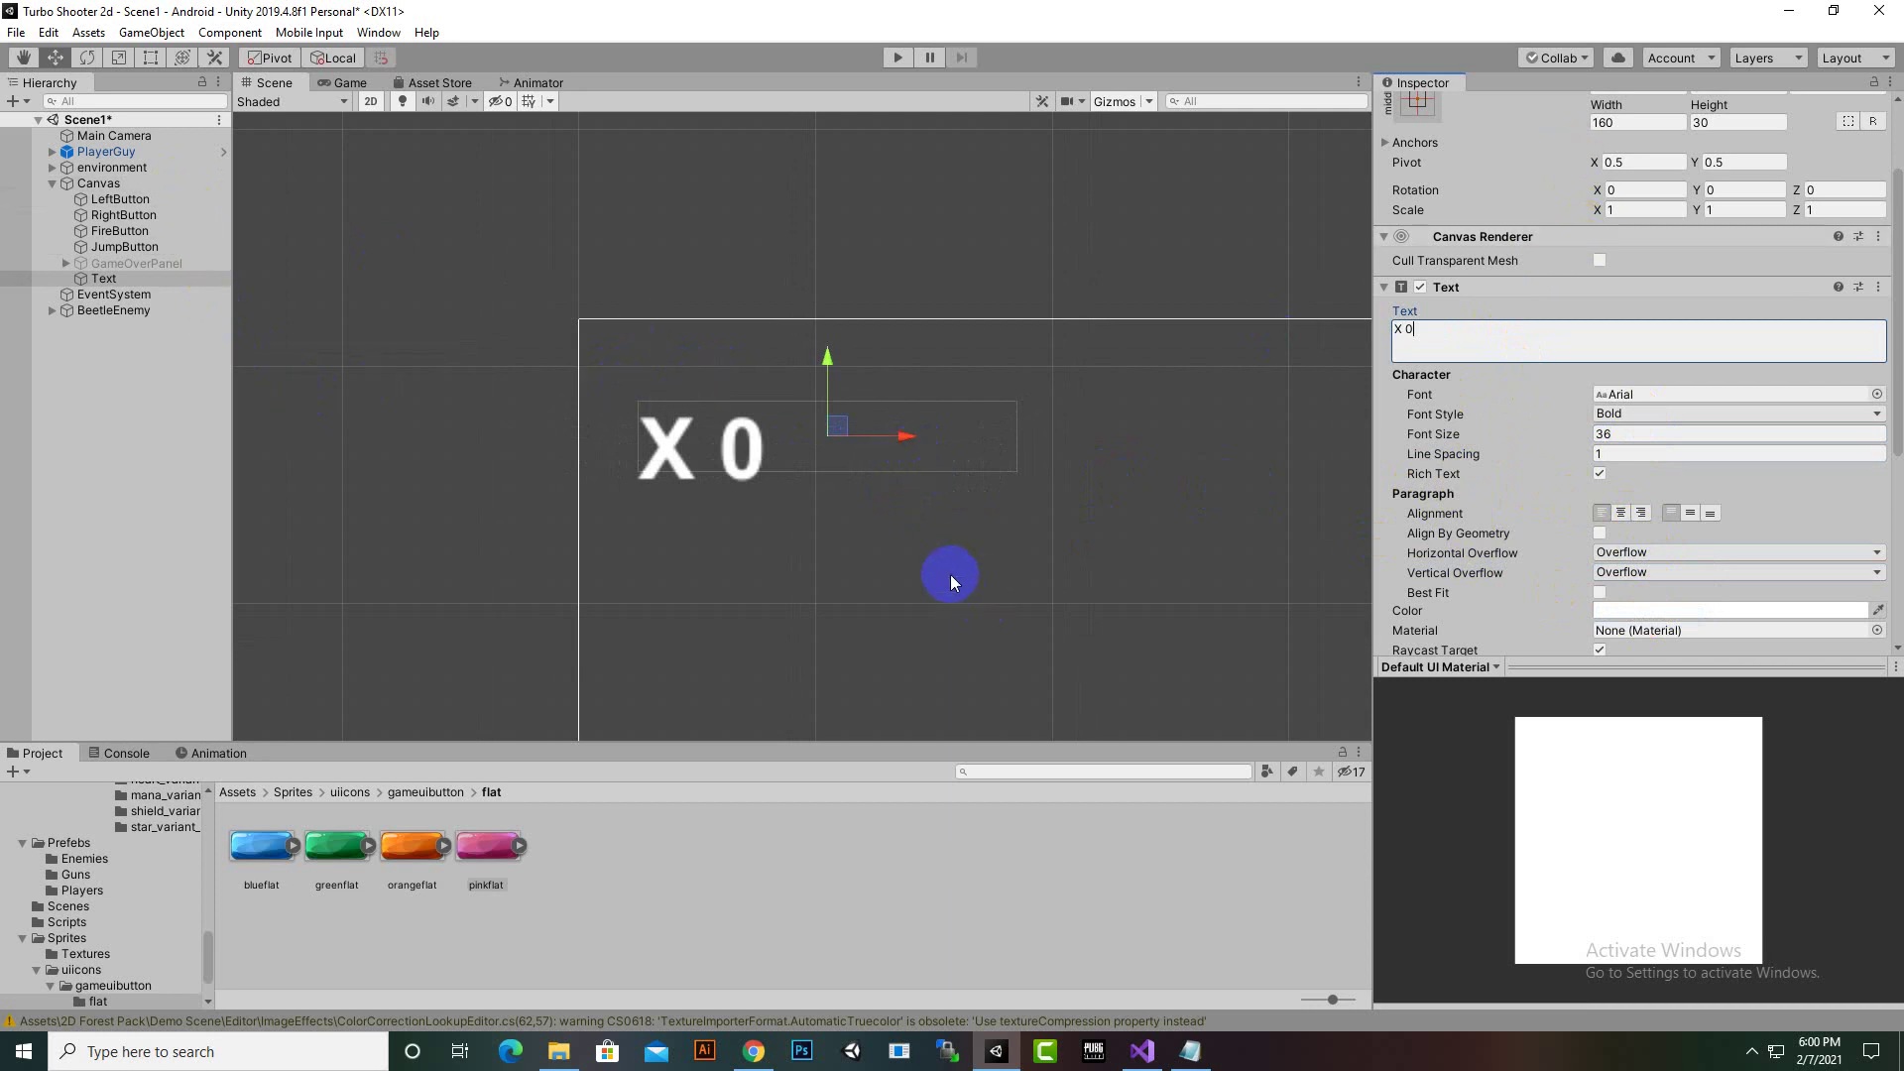
# Move the "X 0" text farther from the canvas's left edge and up close to its top edge
pyautogui.click(923, 434)
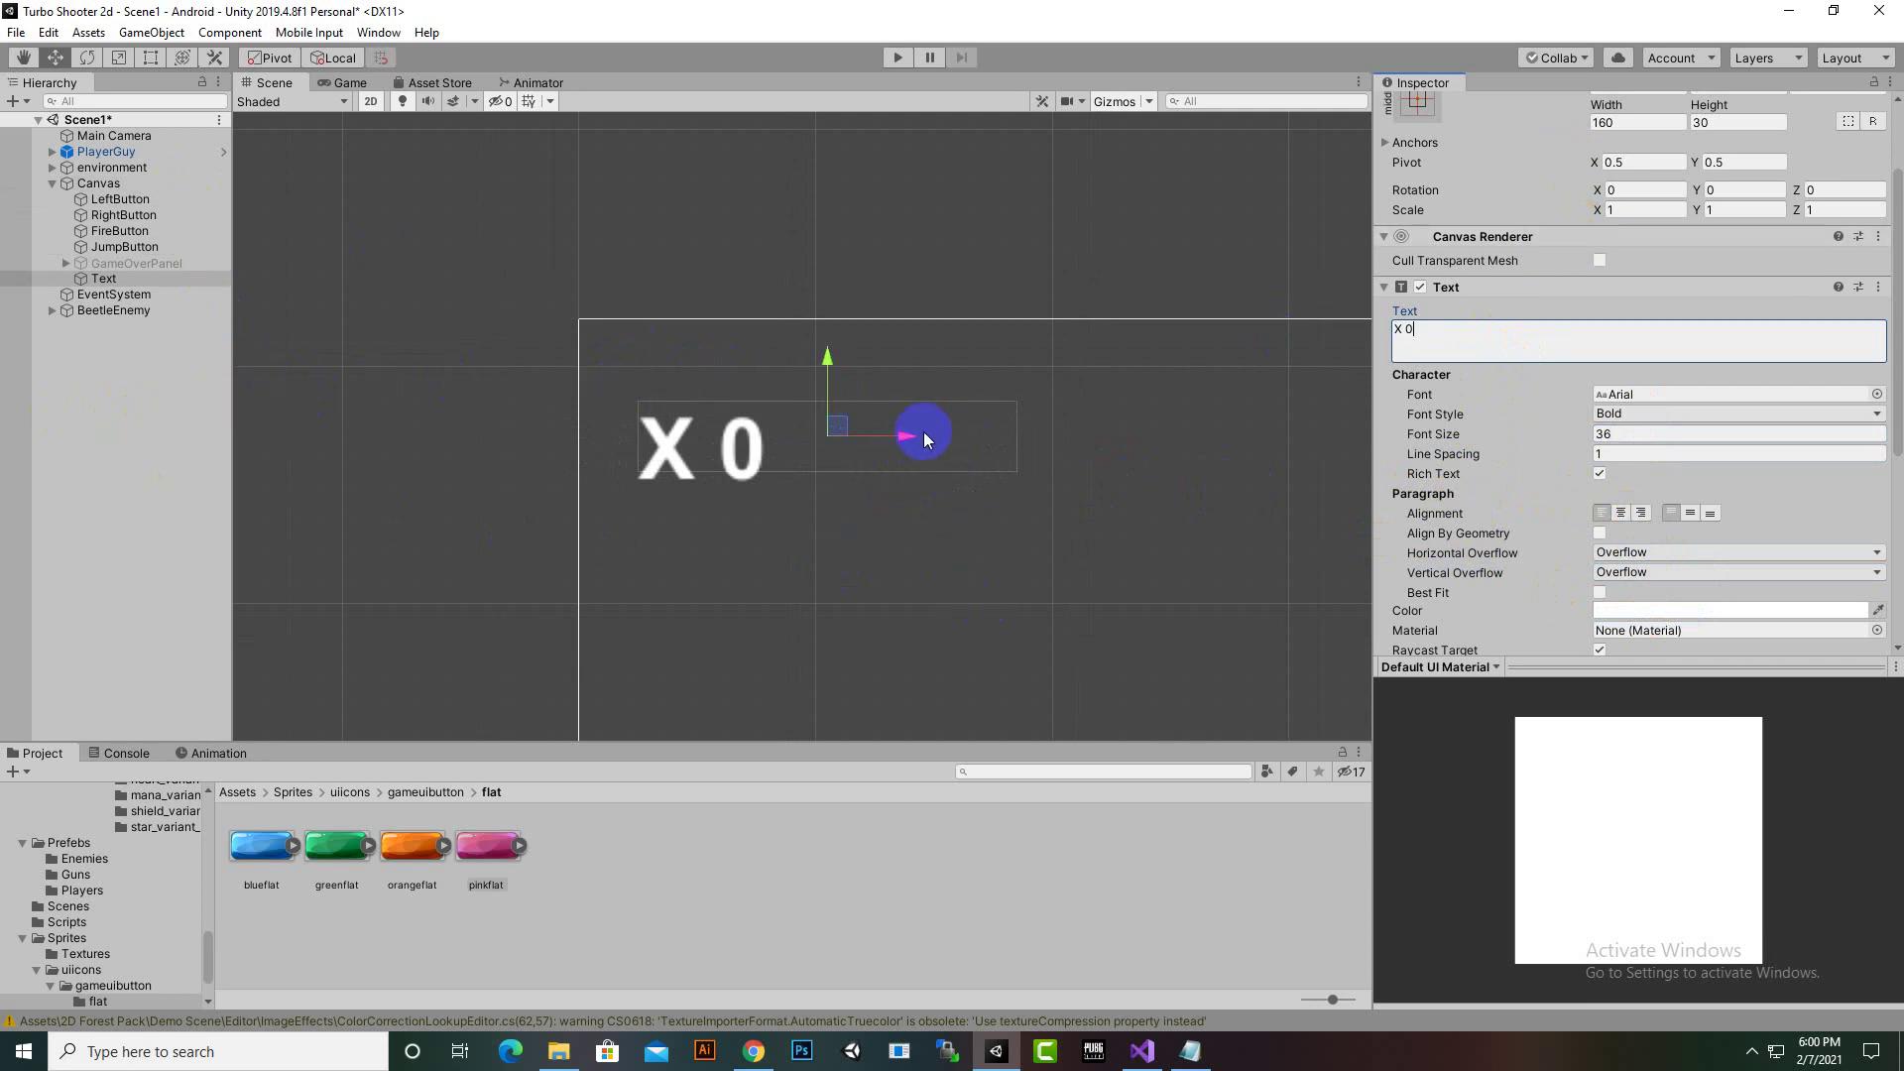
pyautogui.moveTo(913, 440); pyautogui.dragTo(1031, 460)
pyautogui.click(948, 363)
pyautogui.moveTo(948, 363); pyautogui.dragTo(931, 307)
pyautogui.scroll(-4, 906, 396)
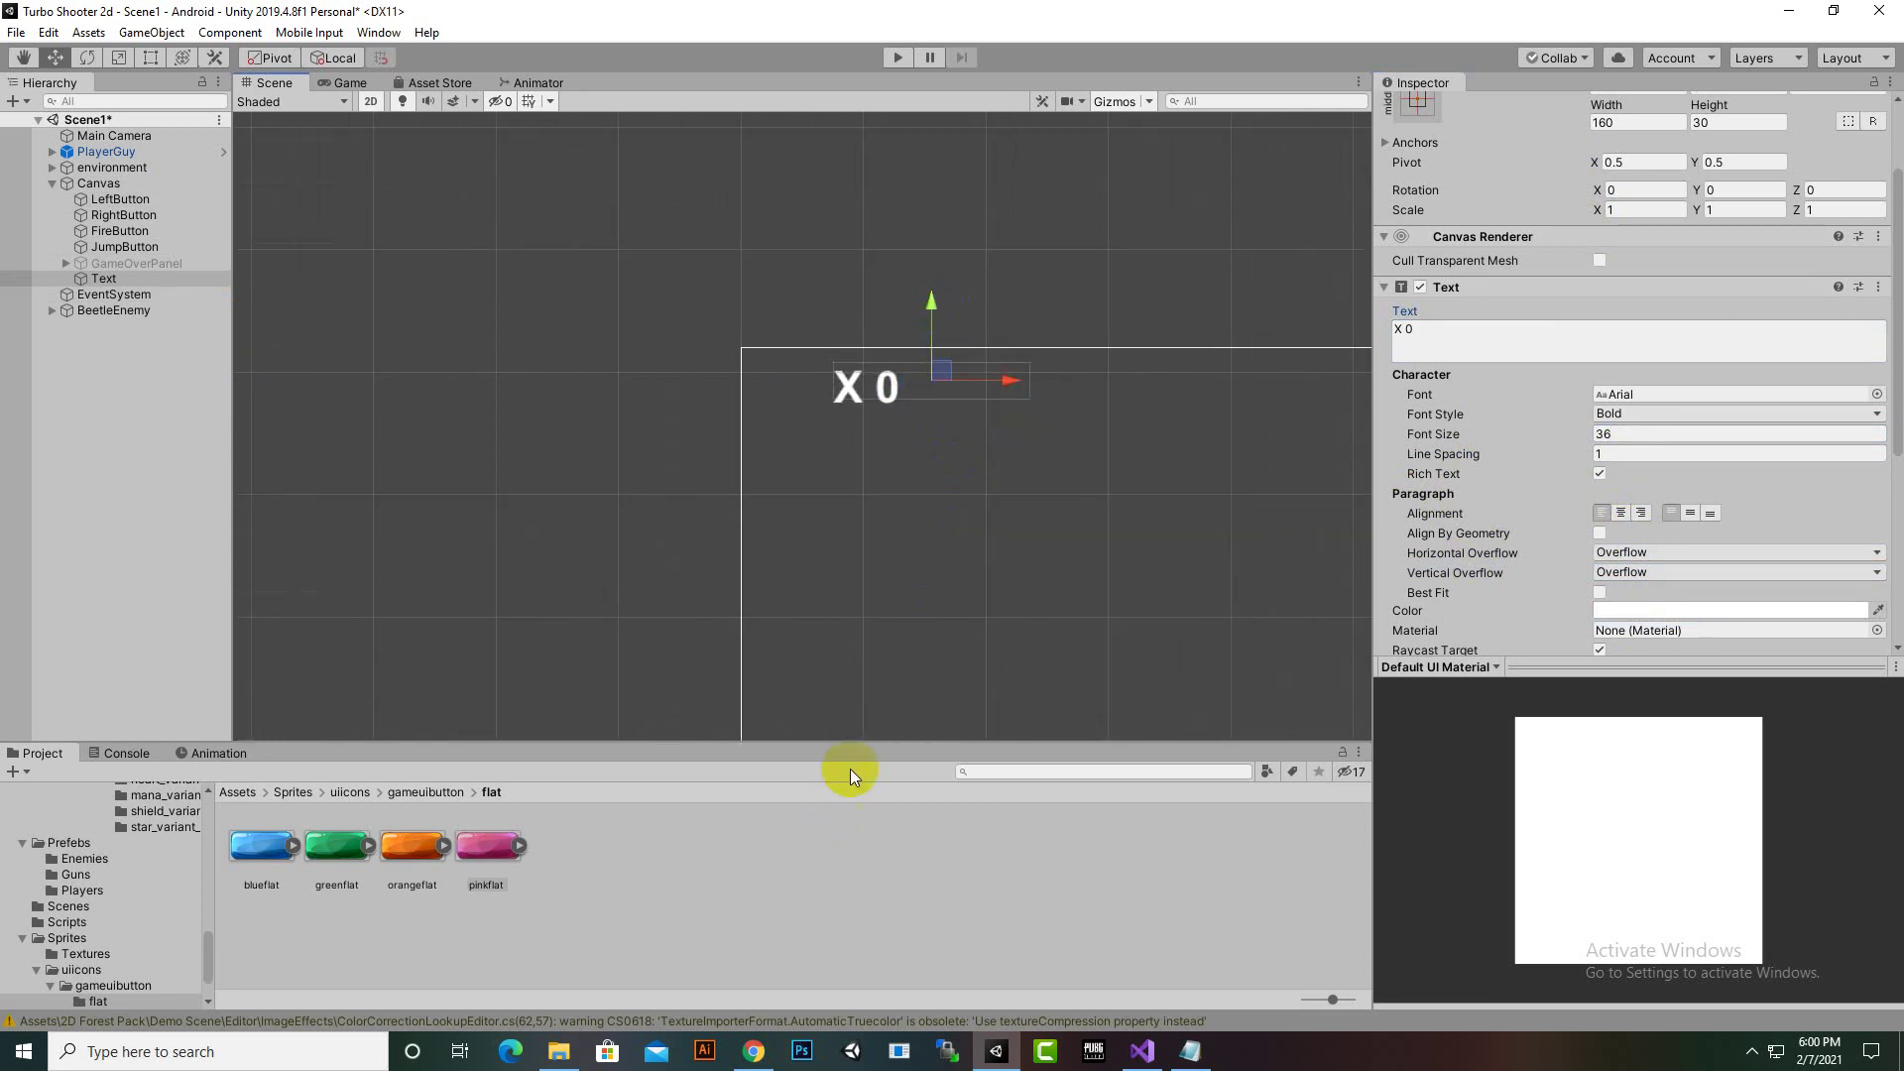
# Add a UI Image as a child of the Canvas
pyautogui.click(250, 799)
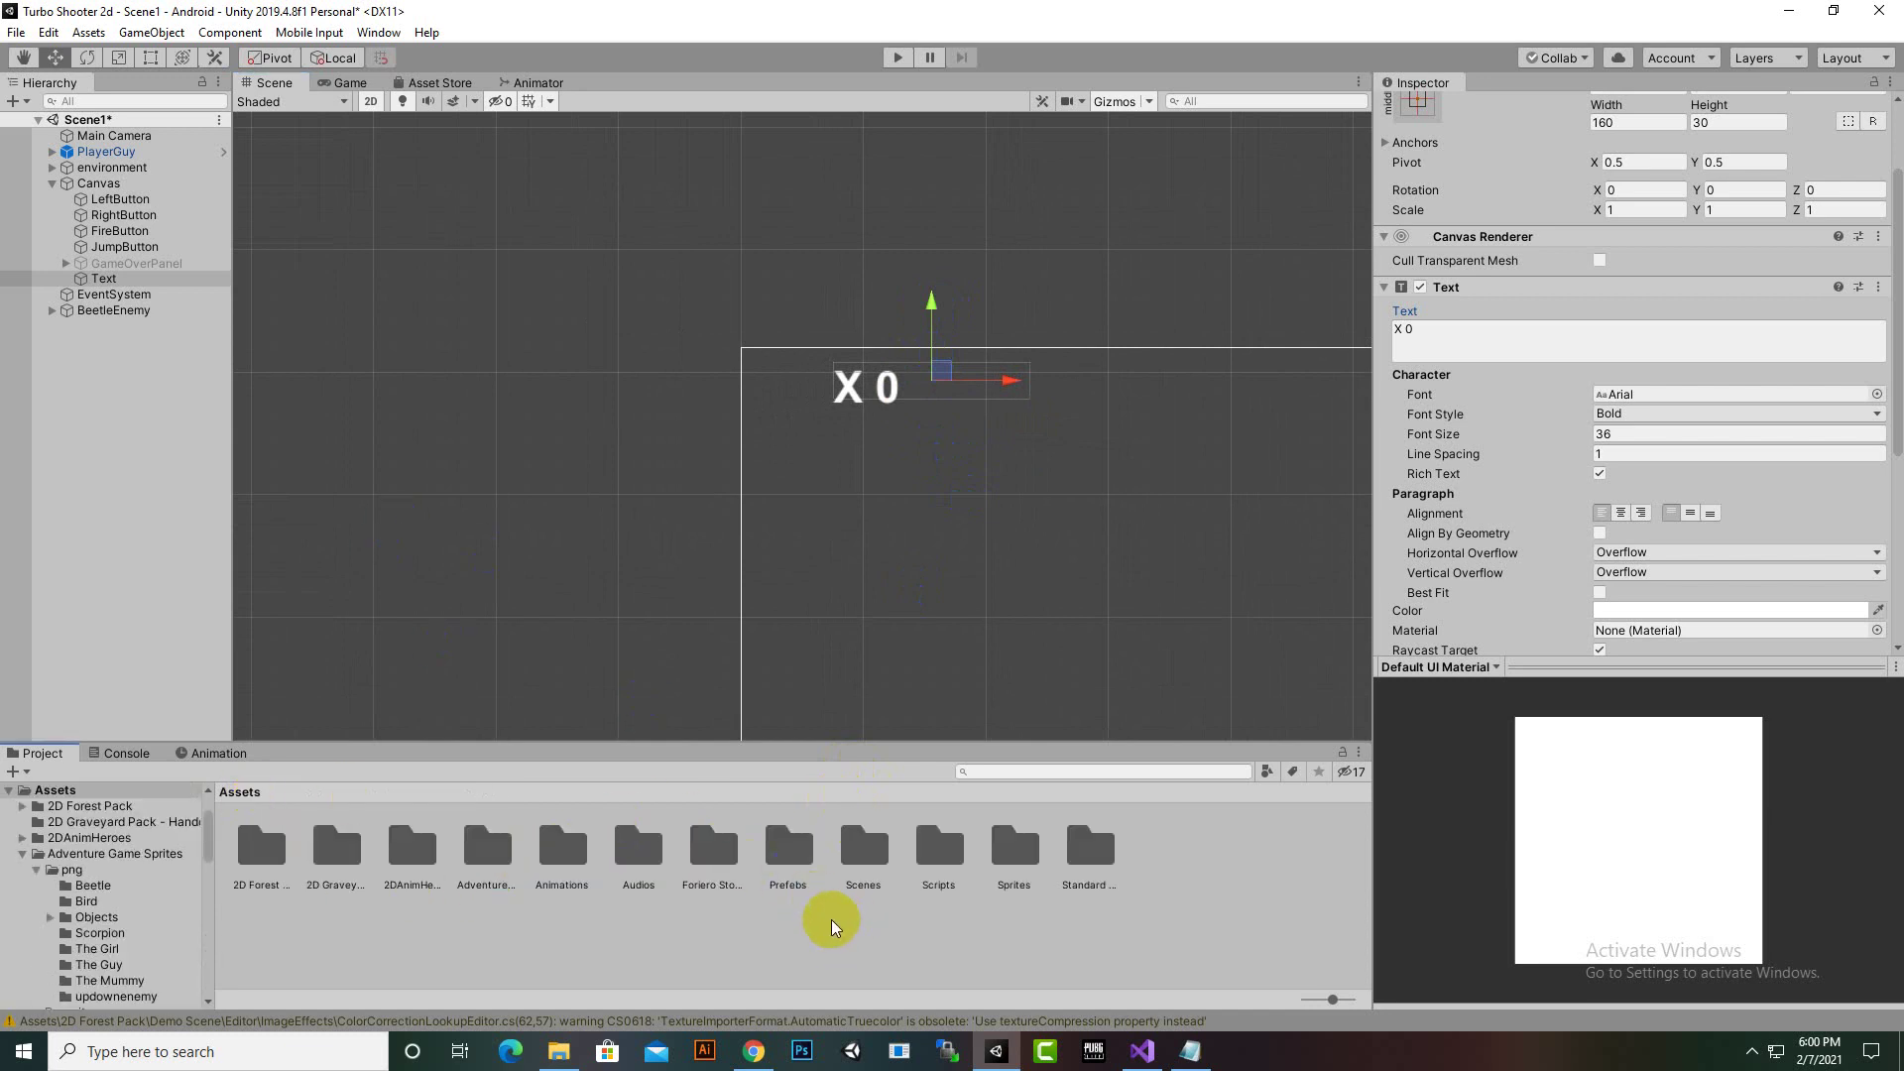
pyautogui.scroll(-1, 536, 546)
pyautogui.scroll(-3, 497, 477)
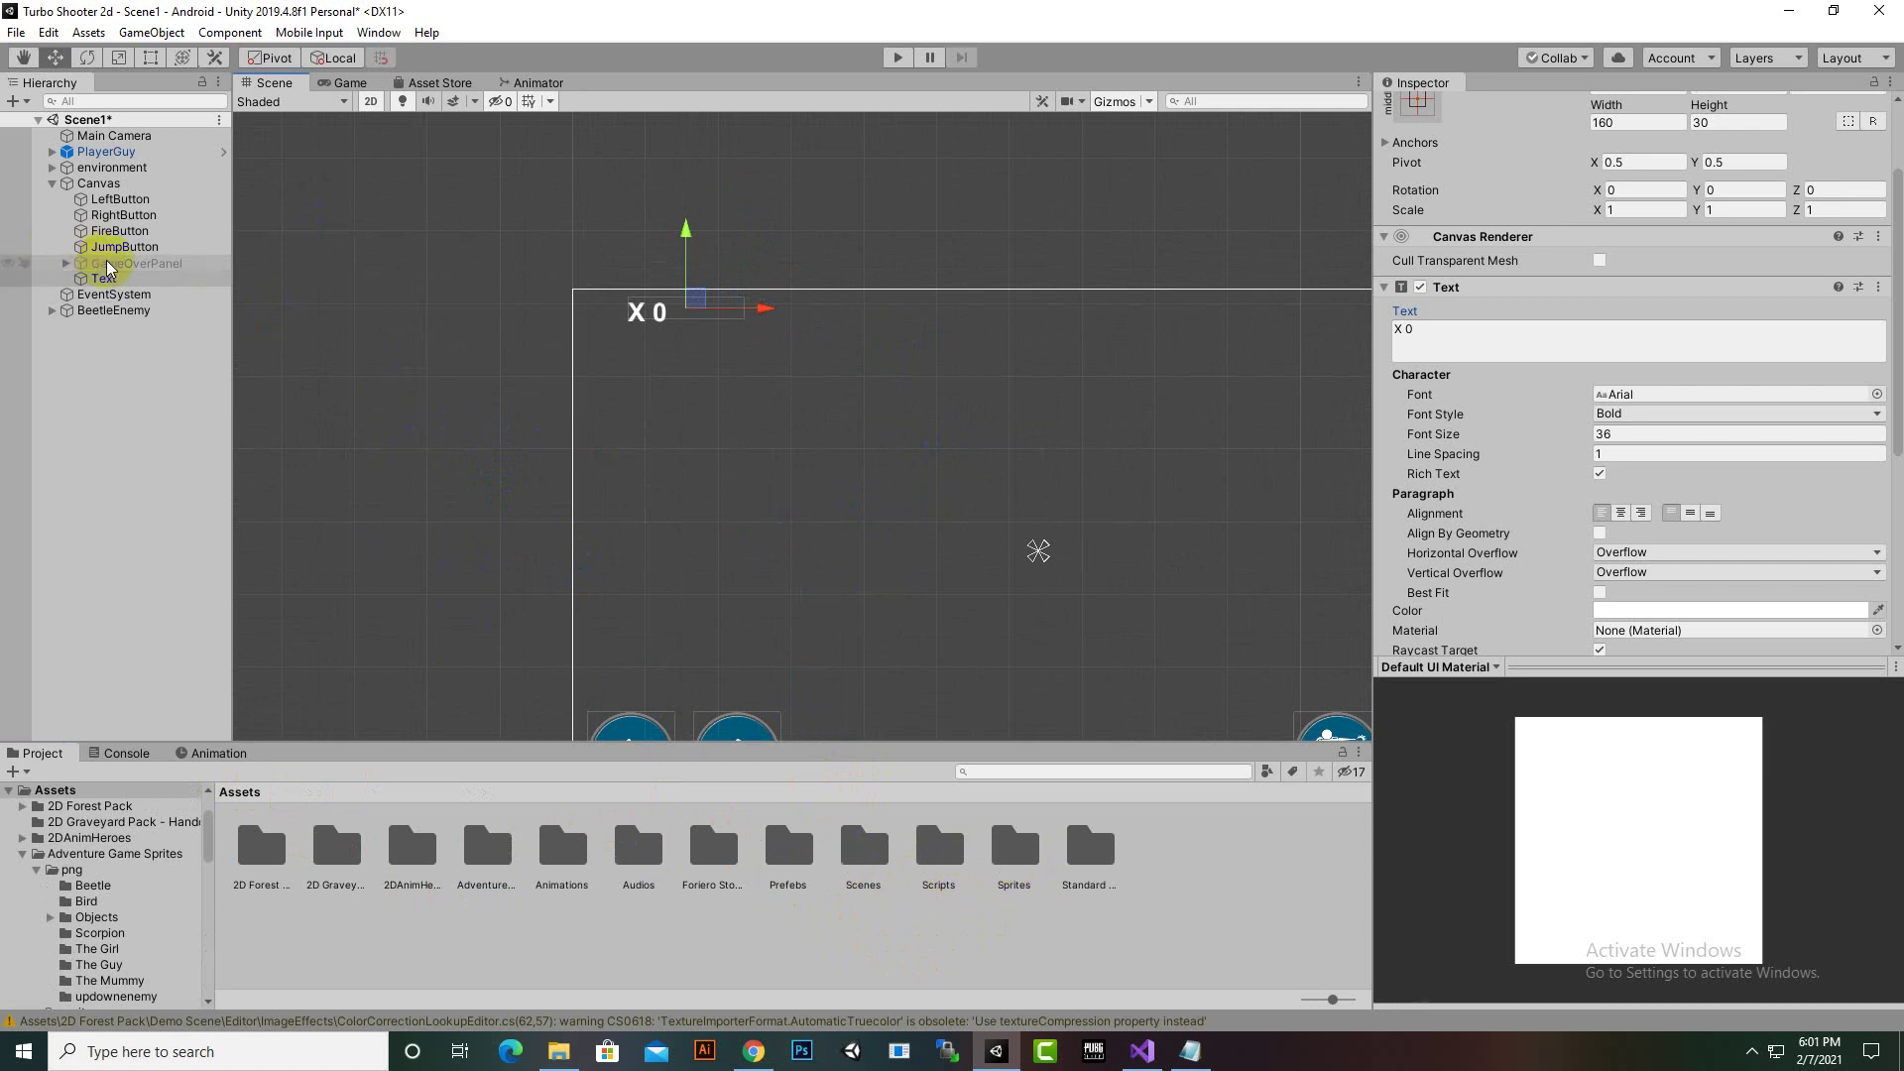
pyautogui.rightClick(107, 184)
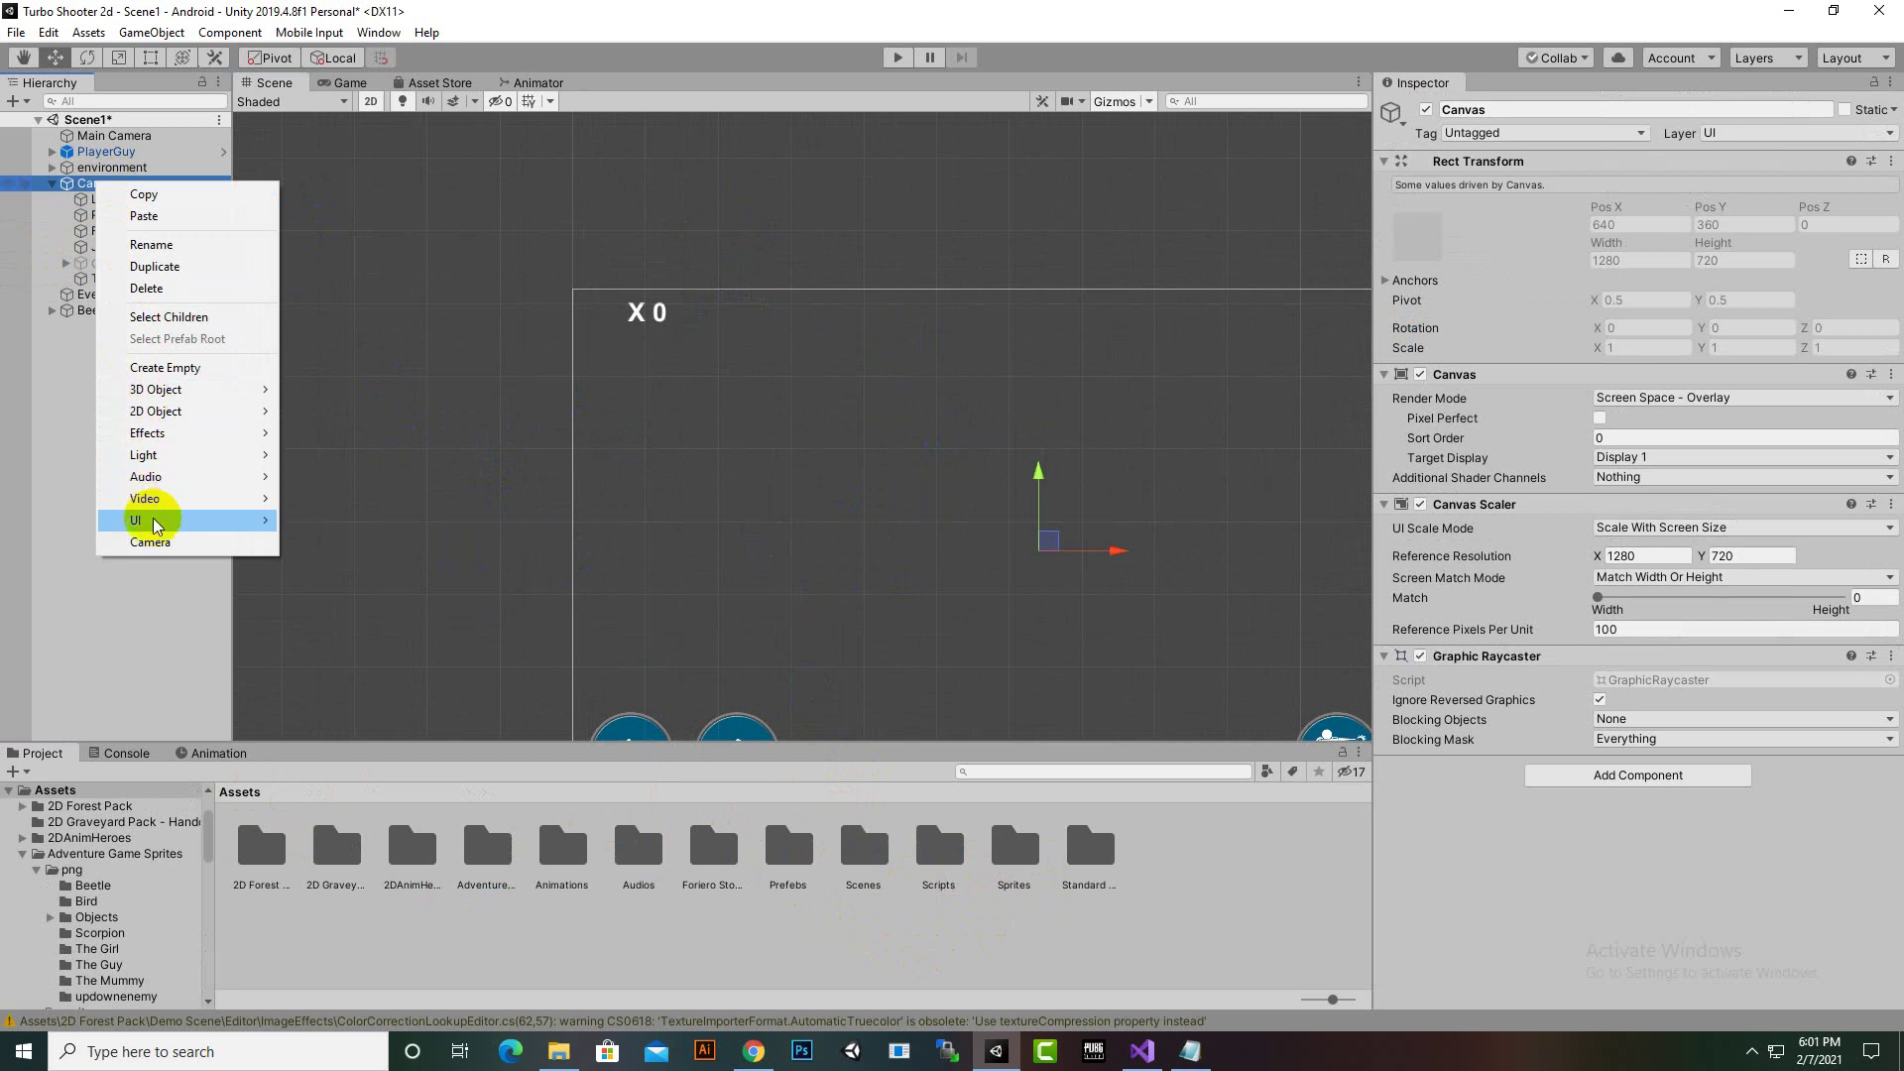
pyautogui.moveTo(153, 520)
pyautogui.click(359, 565)
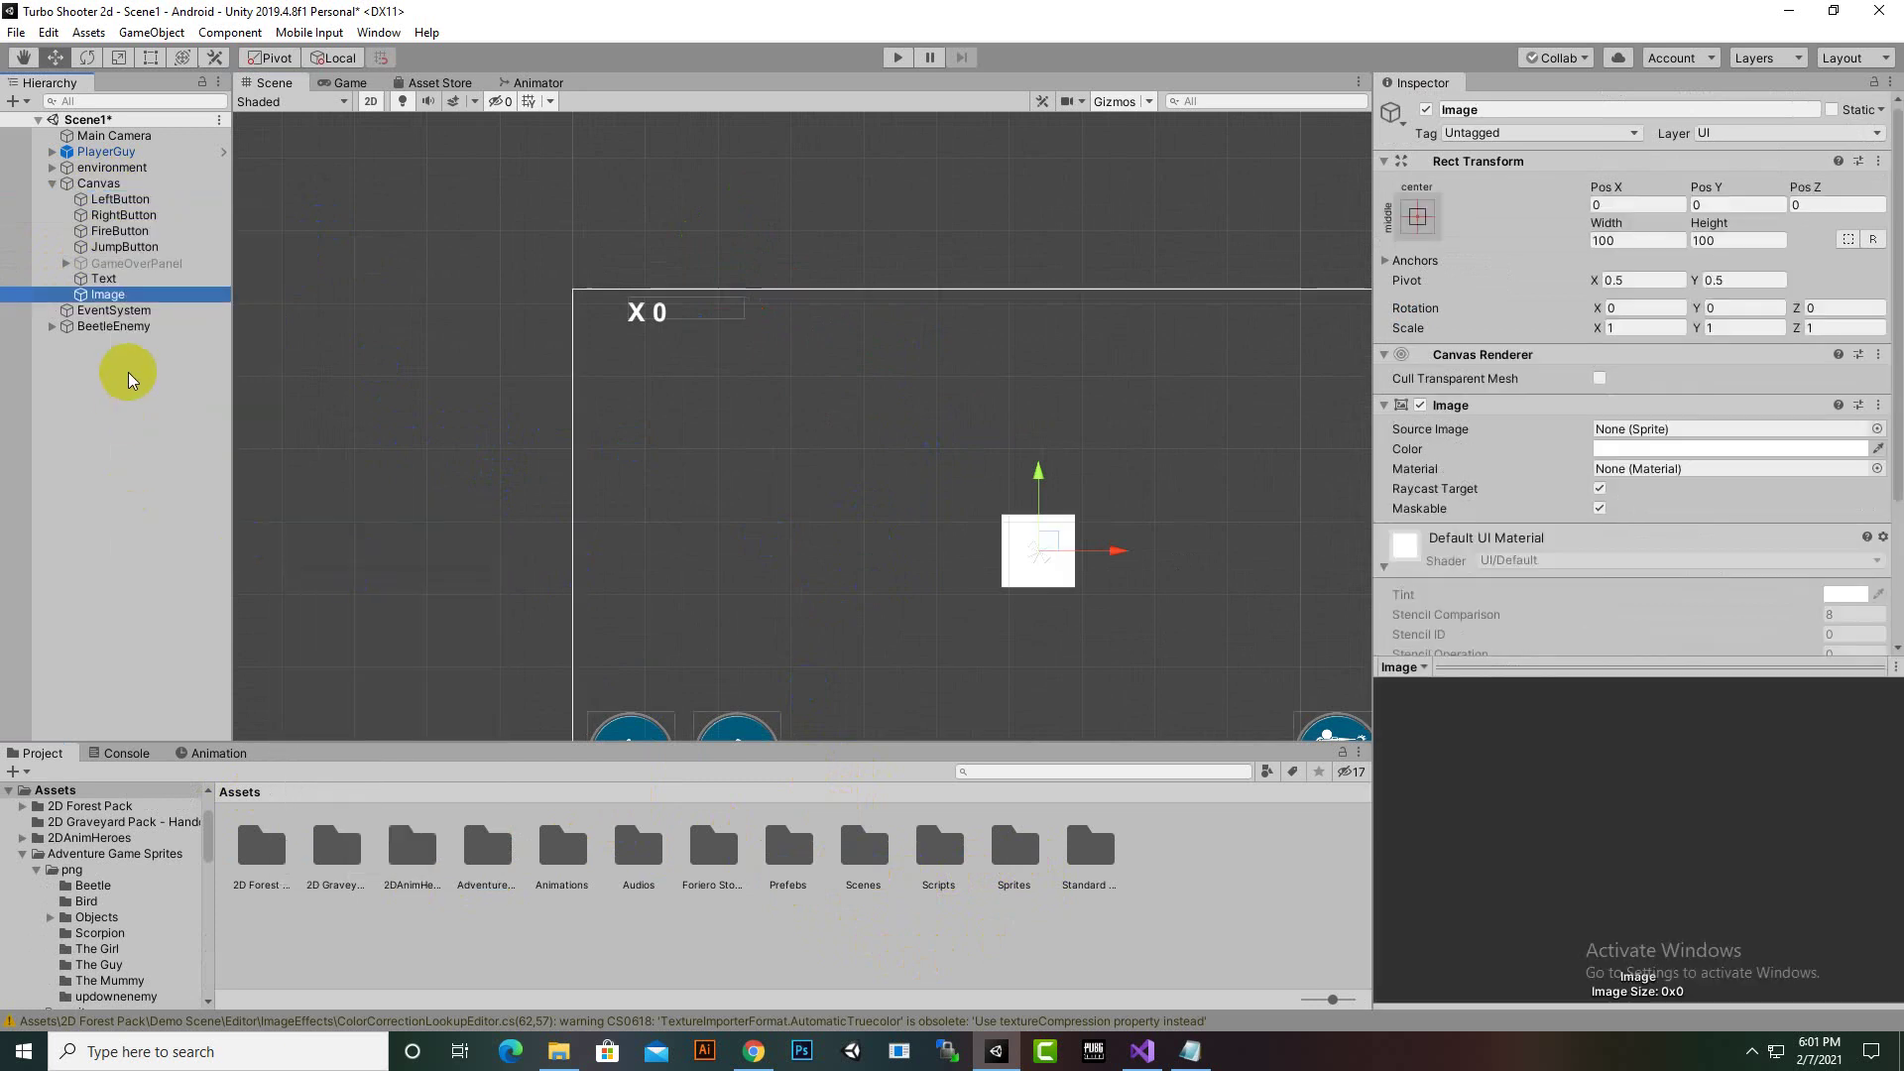
# Rename the new Image object as IIFEICON
pyautogui.rightClick(114, 297)
pyautogui.click(144, 365)
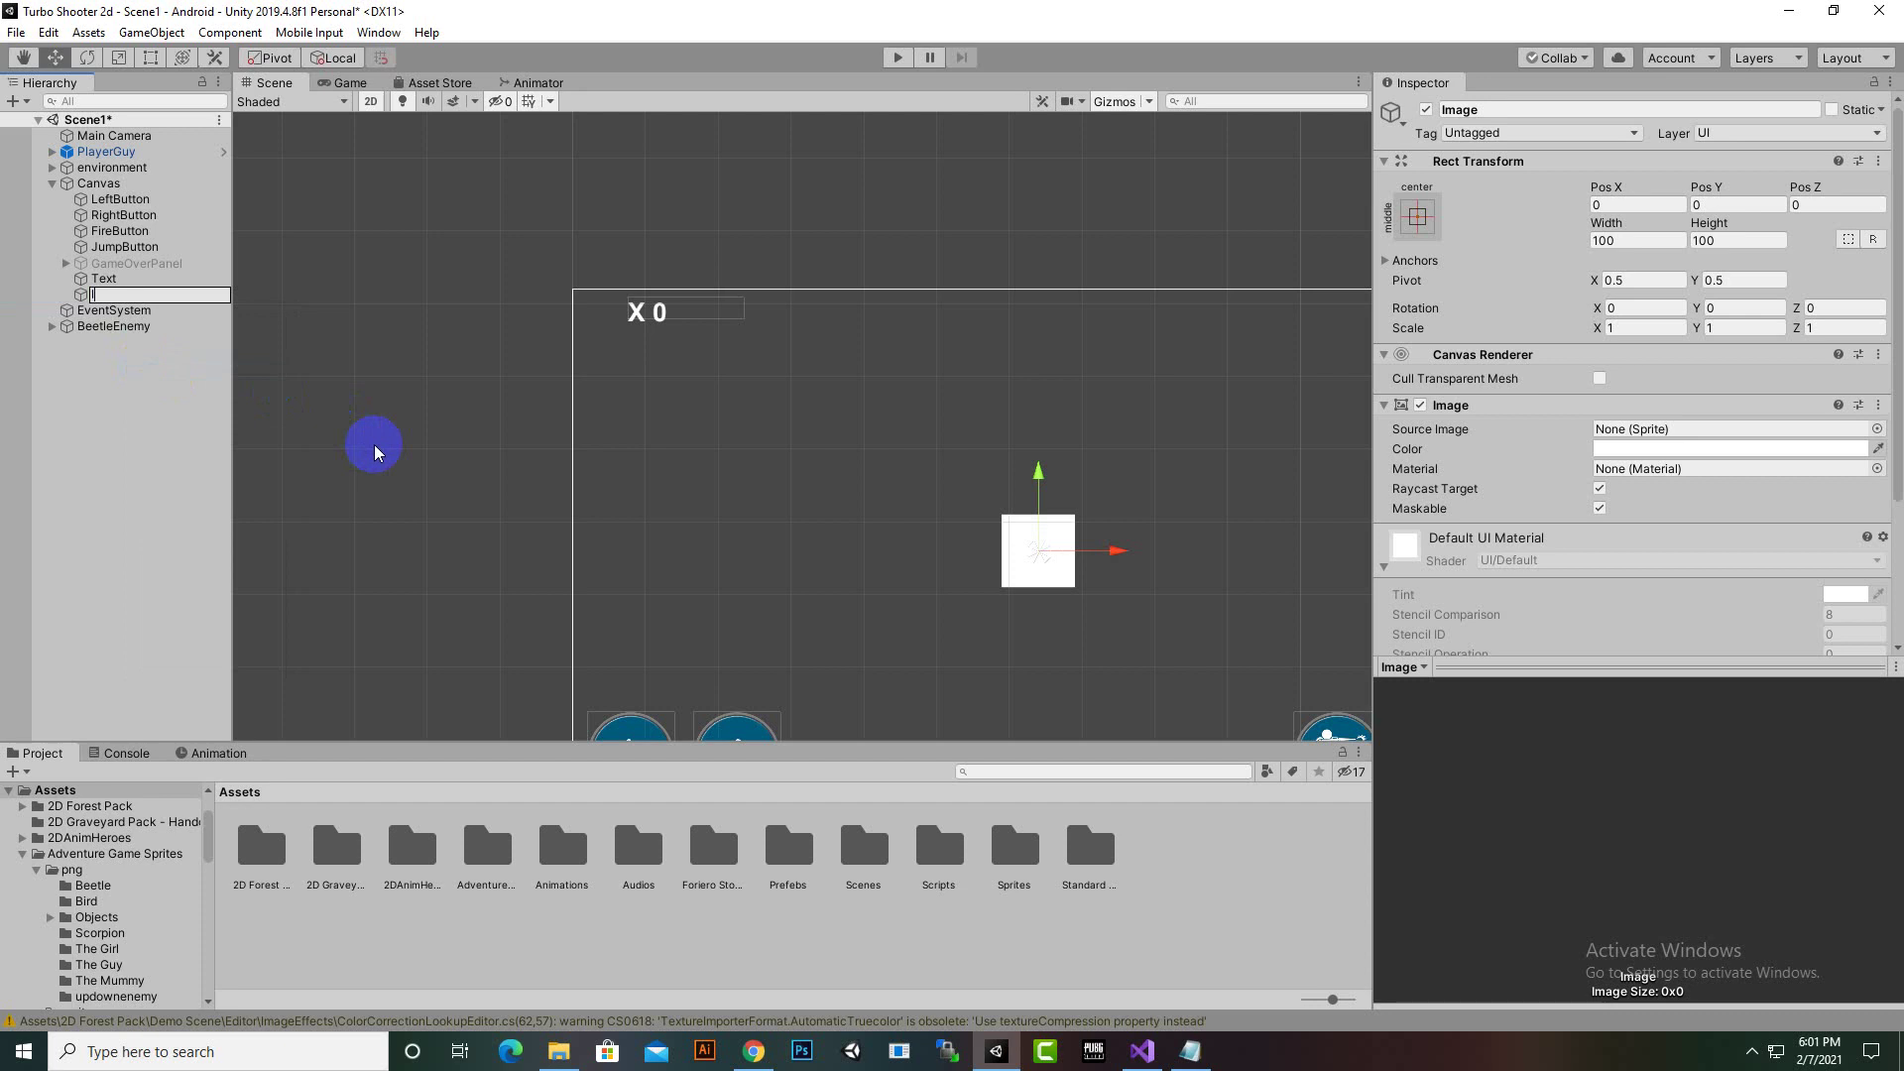
pyautogui.write('IIFEICON')
pyautogui.press('Return')
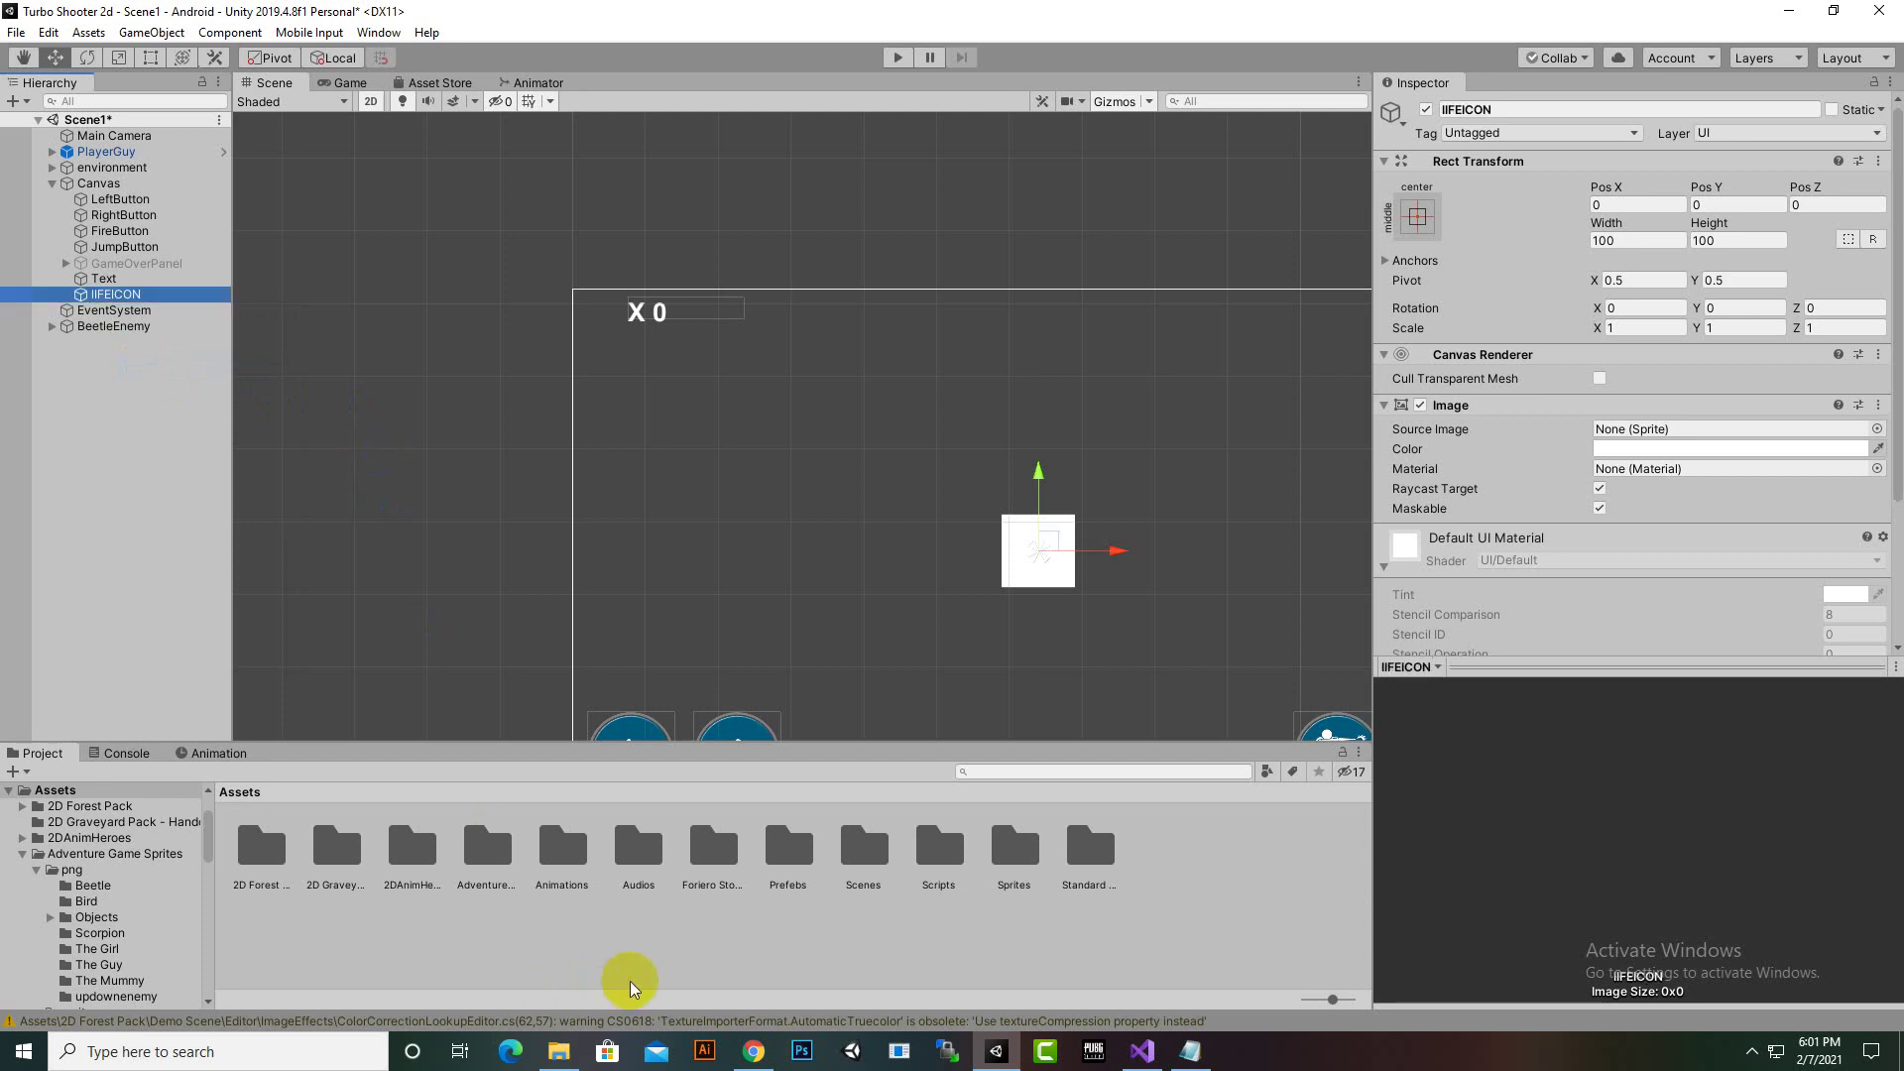
# Look through the Prefebs/Players and 2DAnimHeroes folders for a player image to use as the icon
pyautogui.click(786, 851)
pyautogui.click(359, 872)
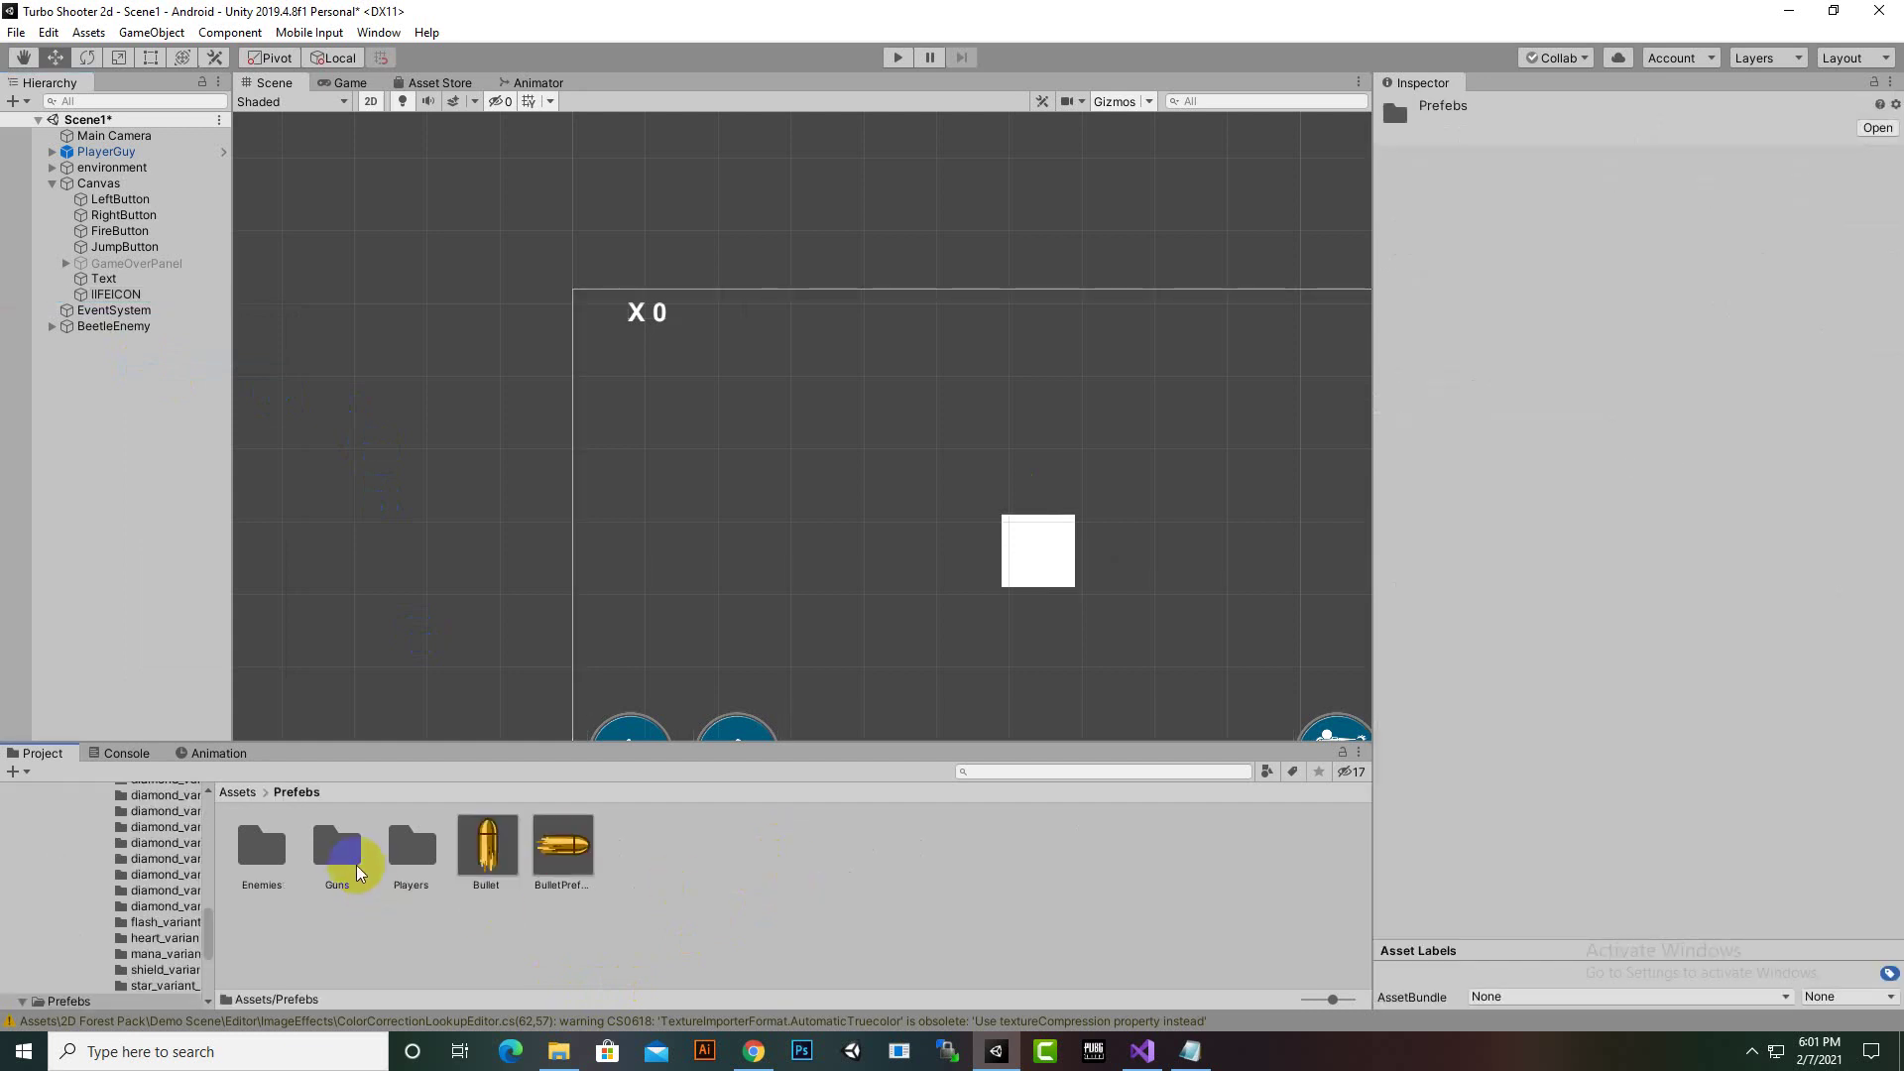
pyautogui.doubleClick(411, 851)
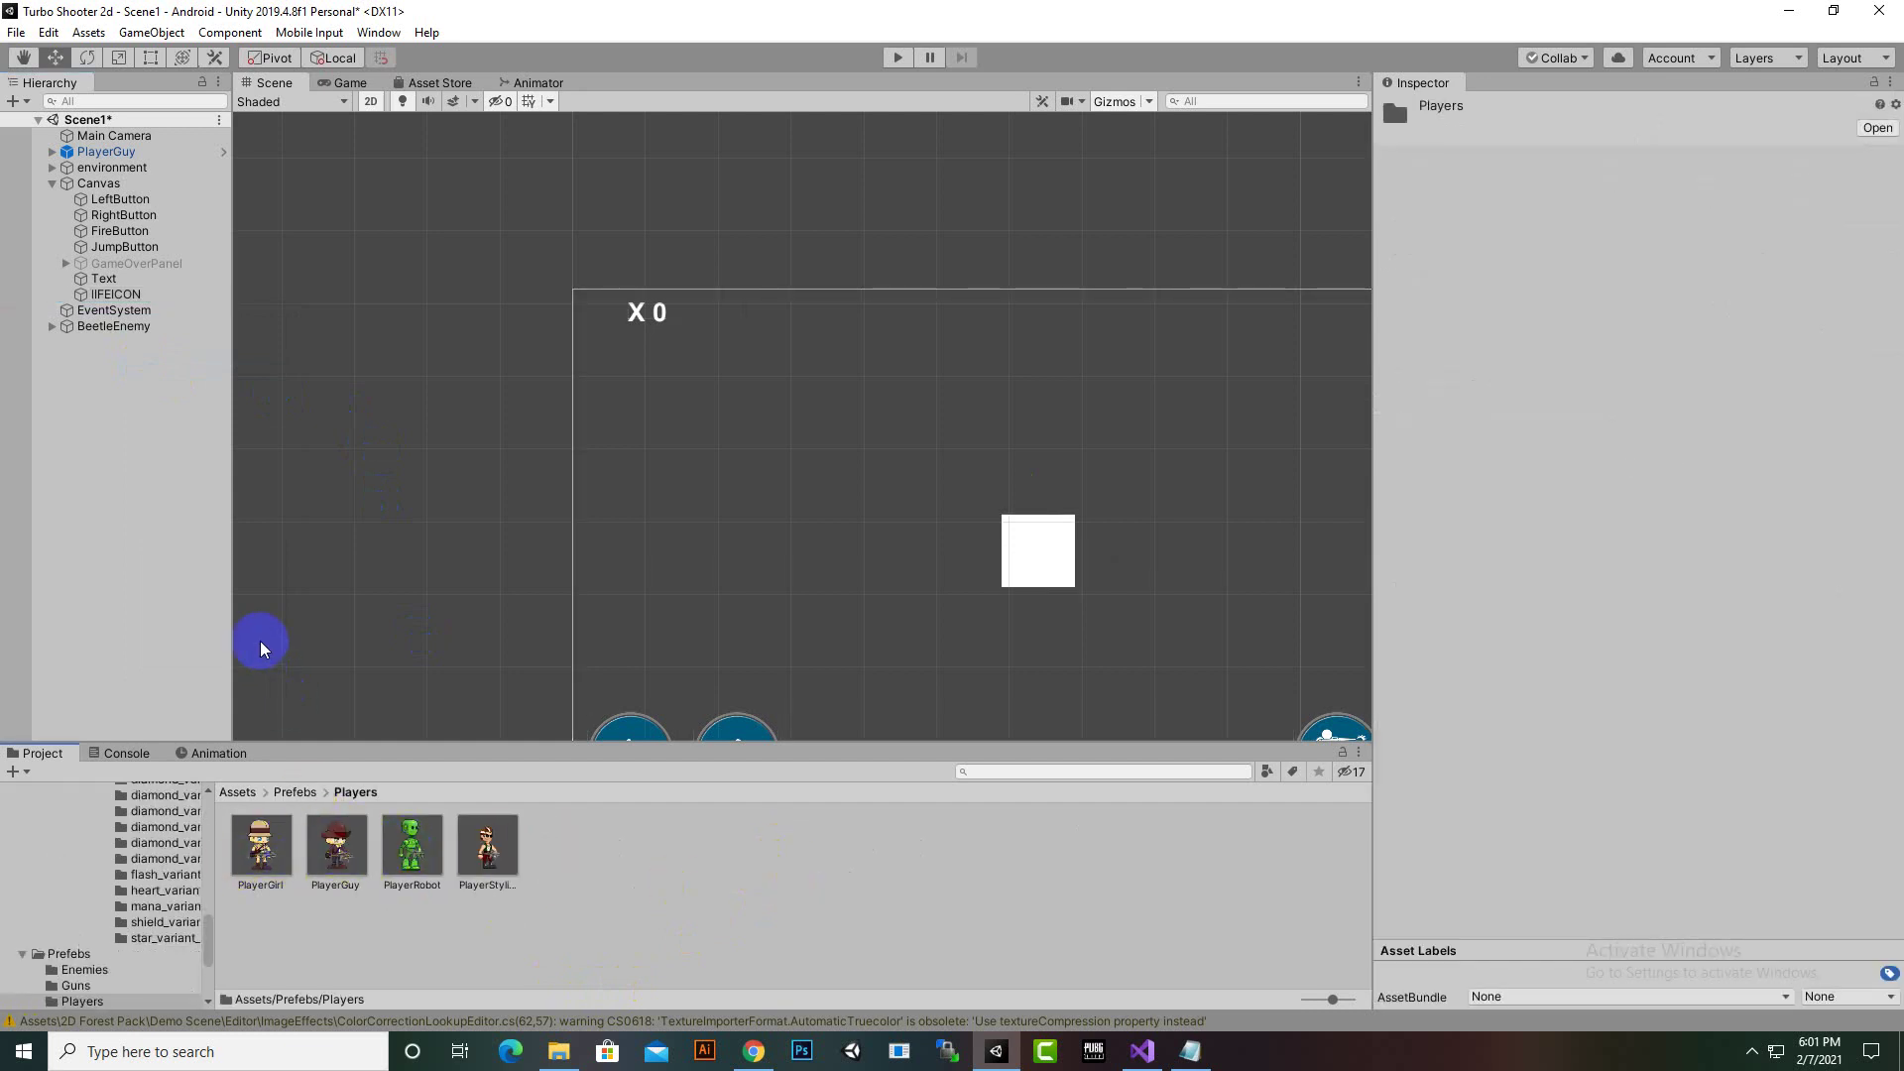
pyautogui.click(323, 838)
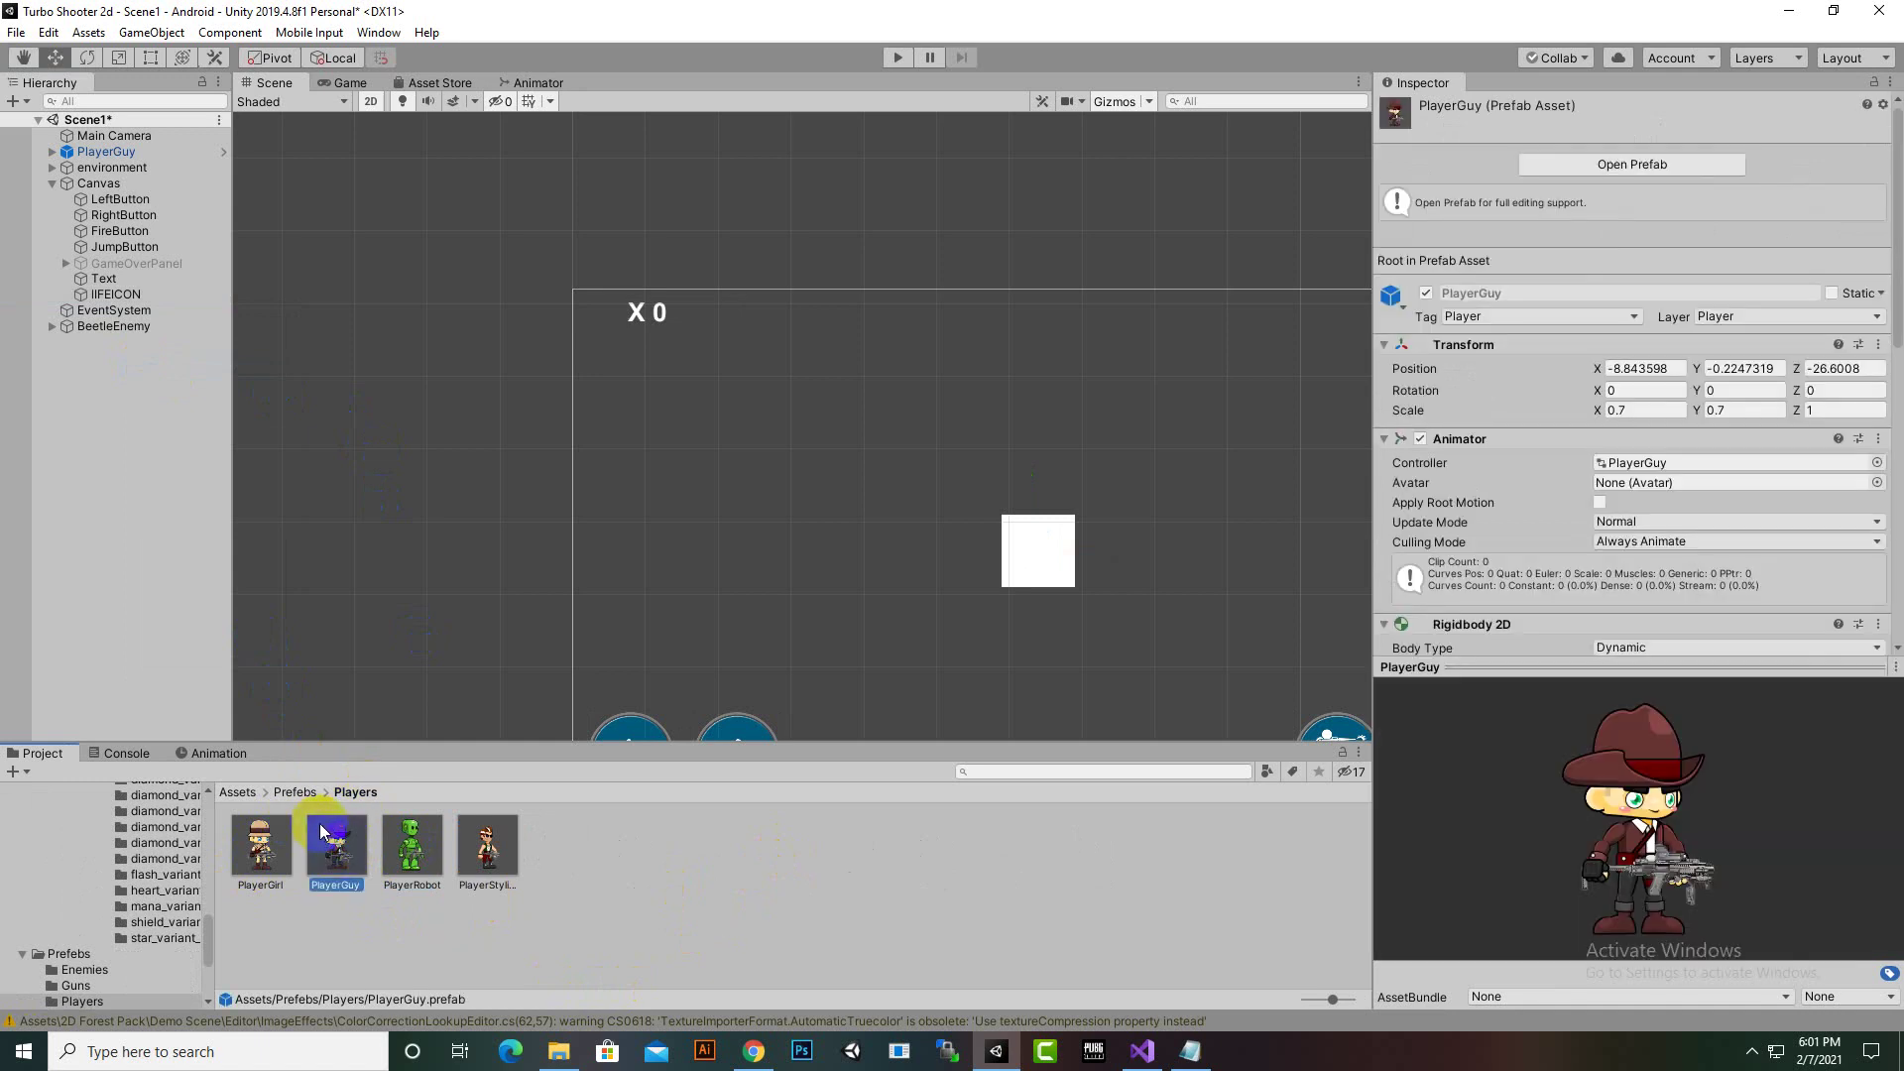
pyautogui.click(269, 792)
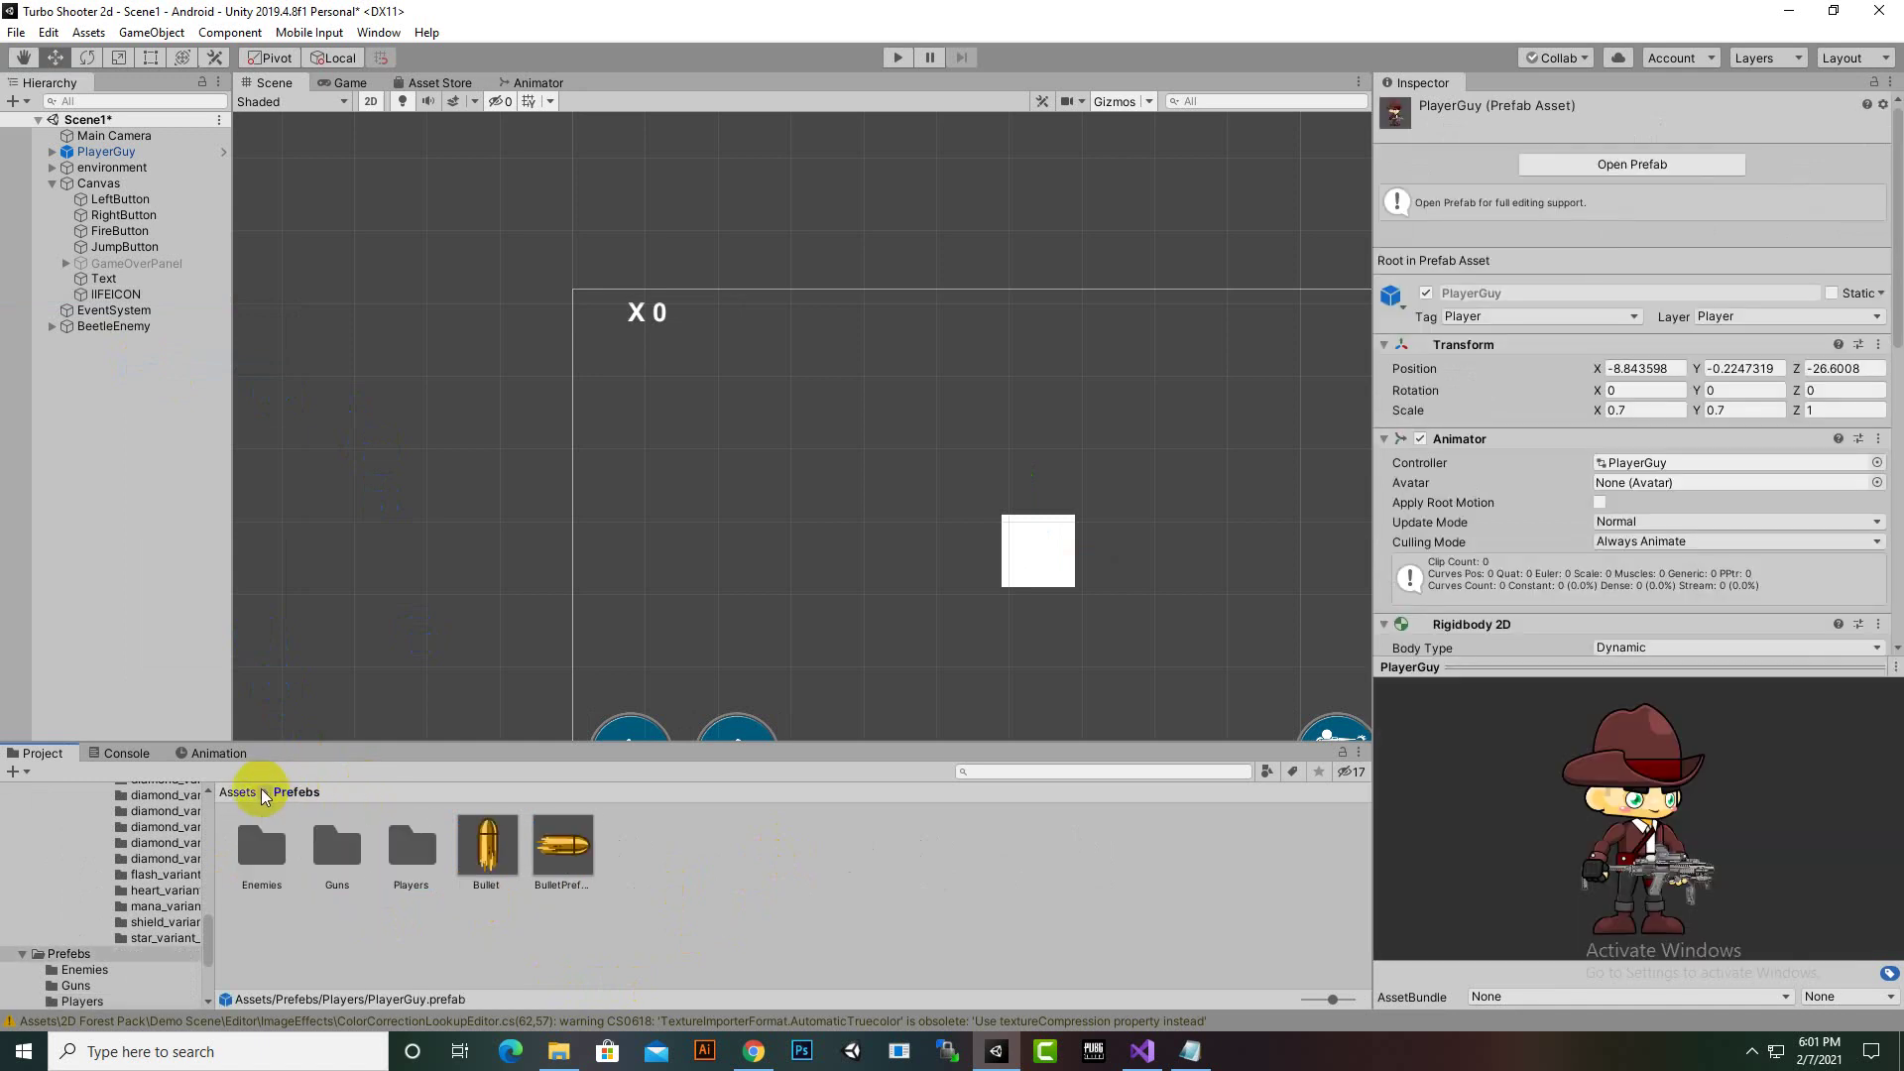
pyautogui.click(246, 796)
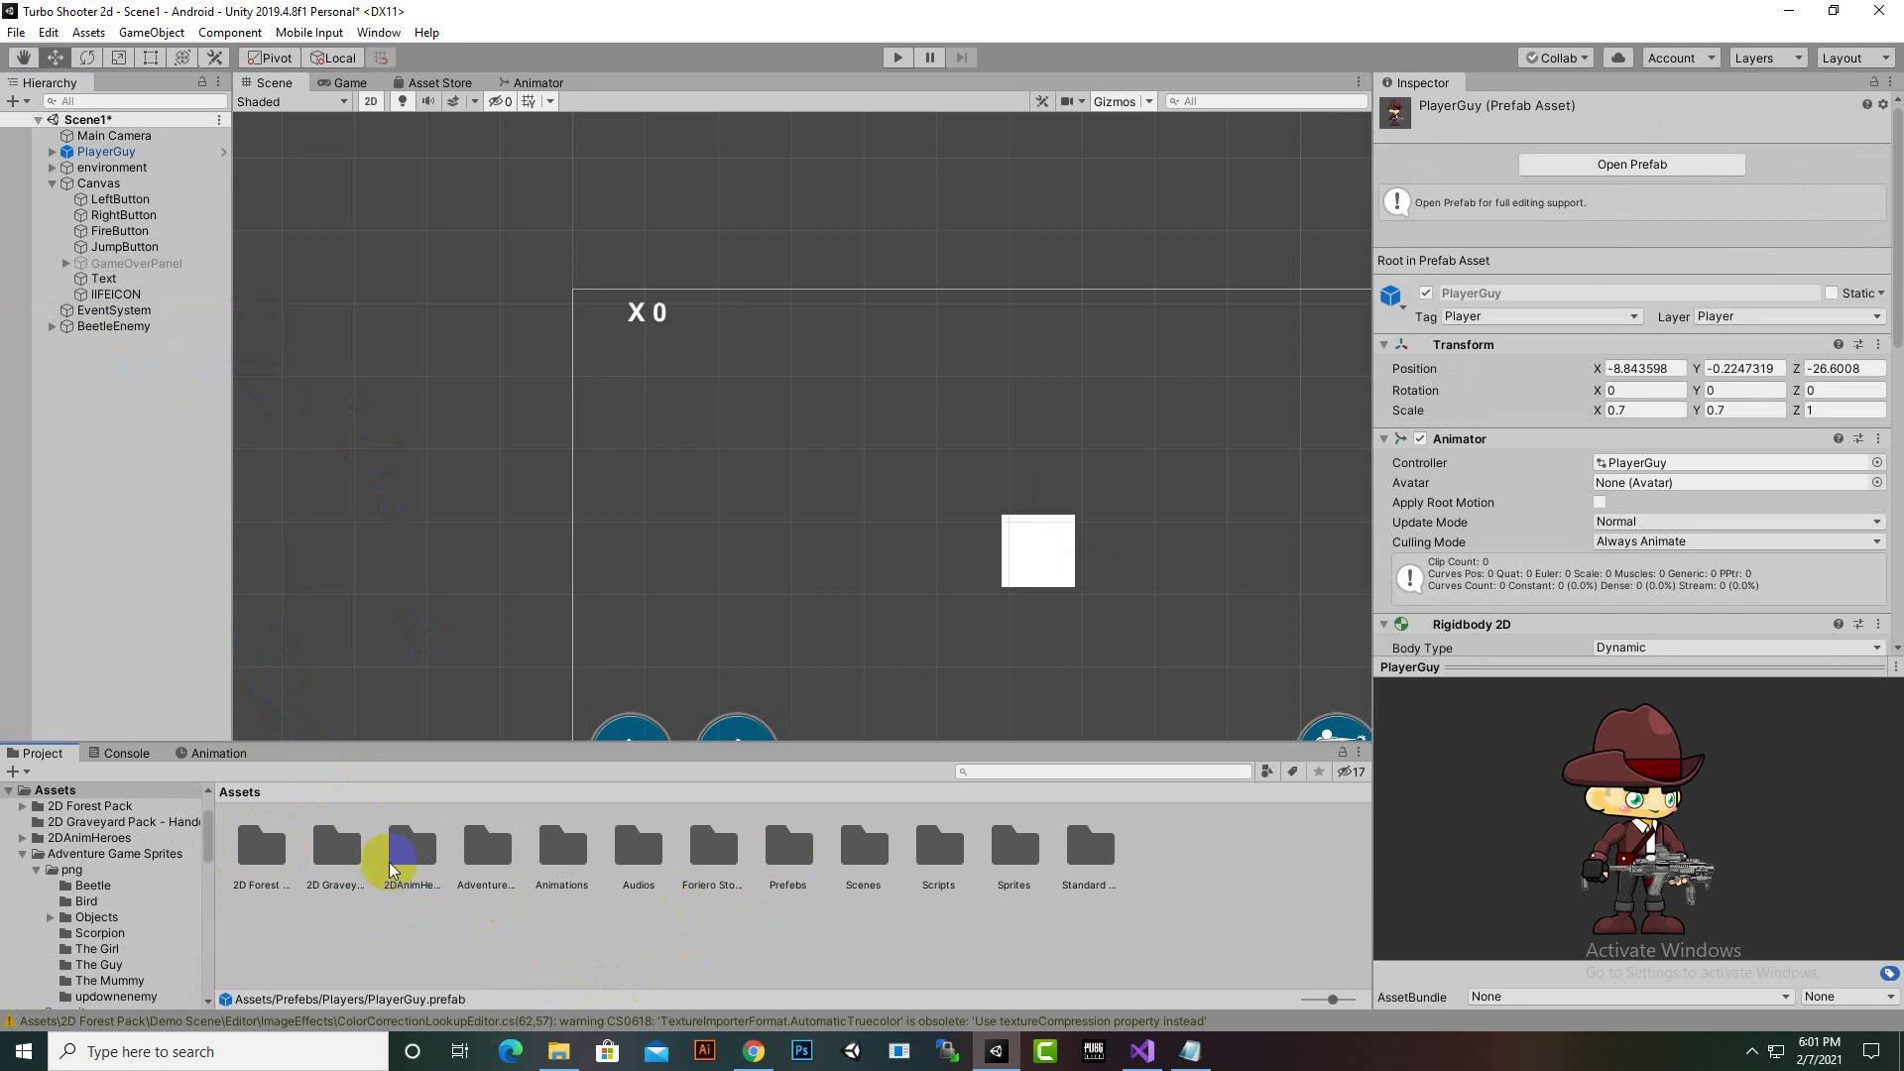
pyautogui.click(338, 861)
pyautogui.doubleClick(410, 849)
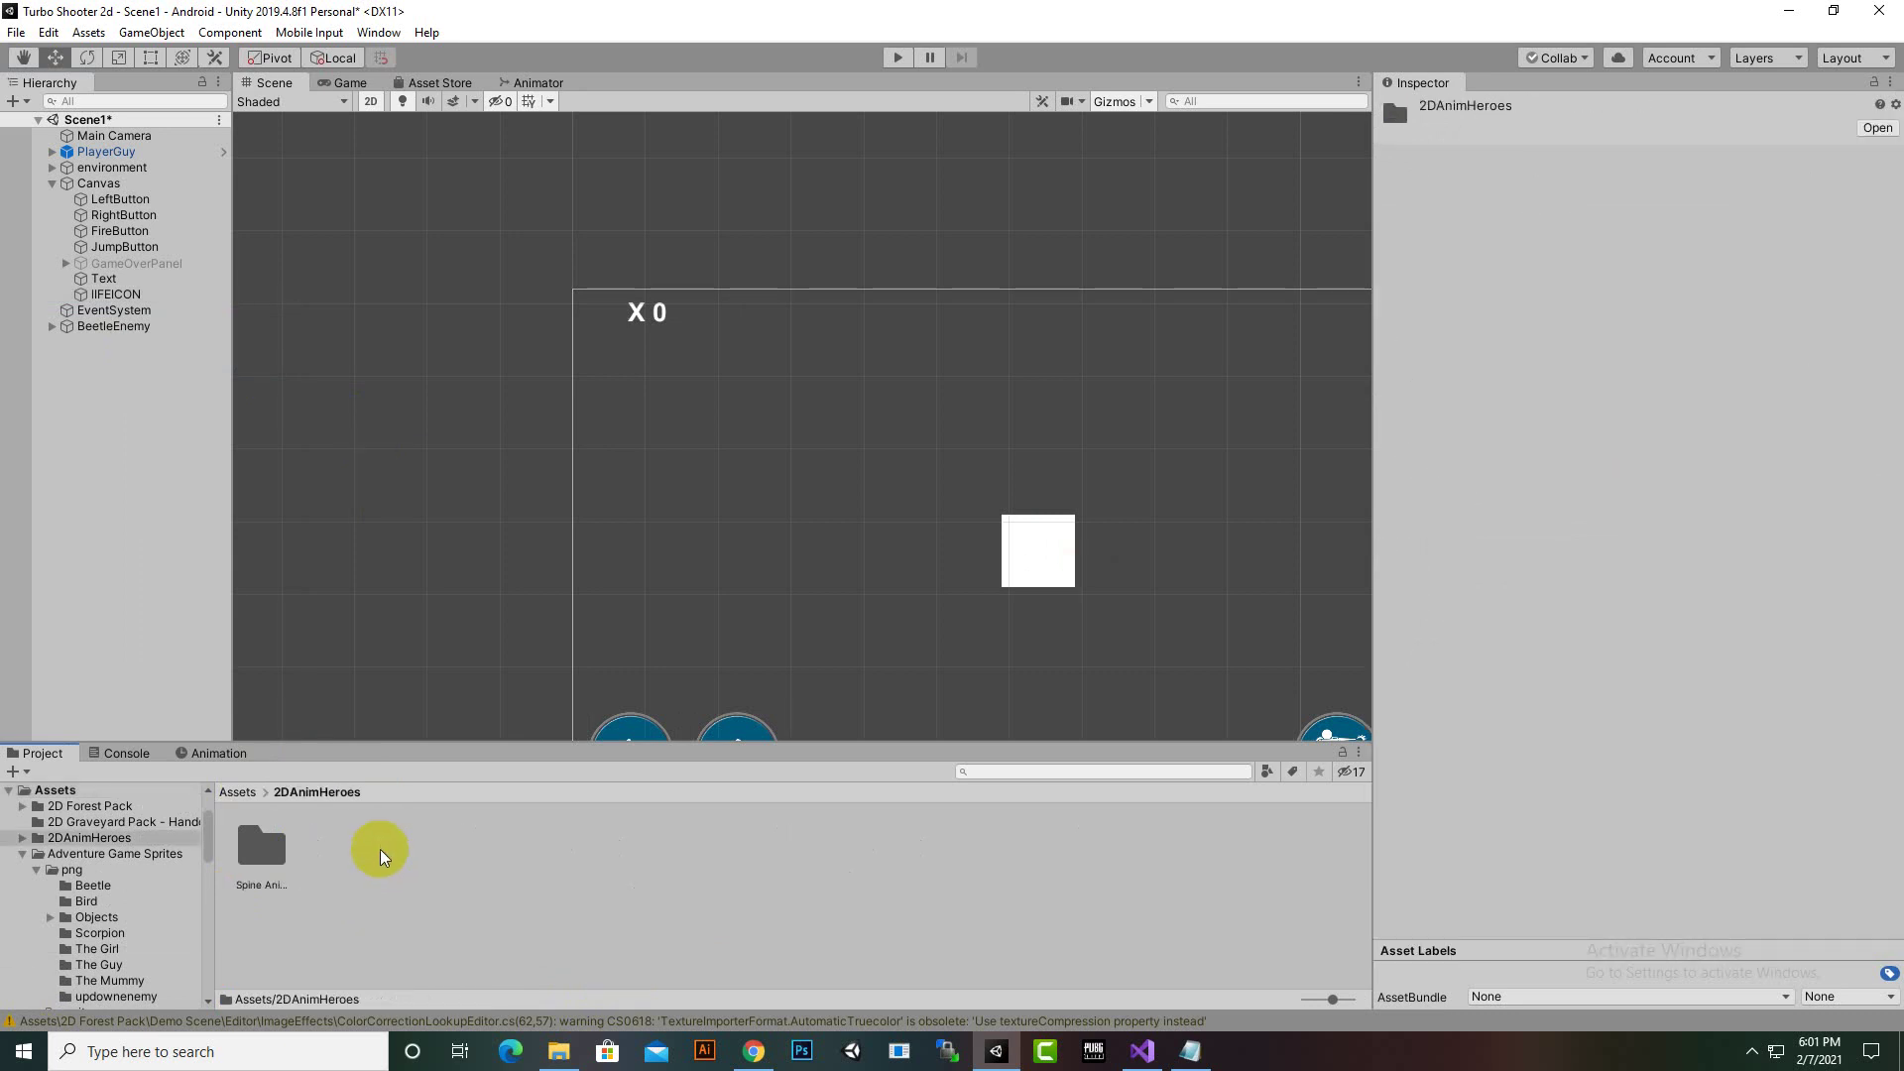
pyautogui.click(227, 800)
# Set the source image of IIFEICON to the Idle_Aim__002 sprite from Adventure Game Sprites/png/The Guy
pyautogui.doubleClick(468, 853)
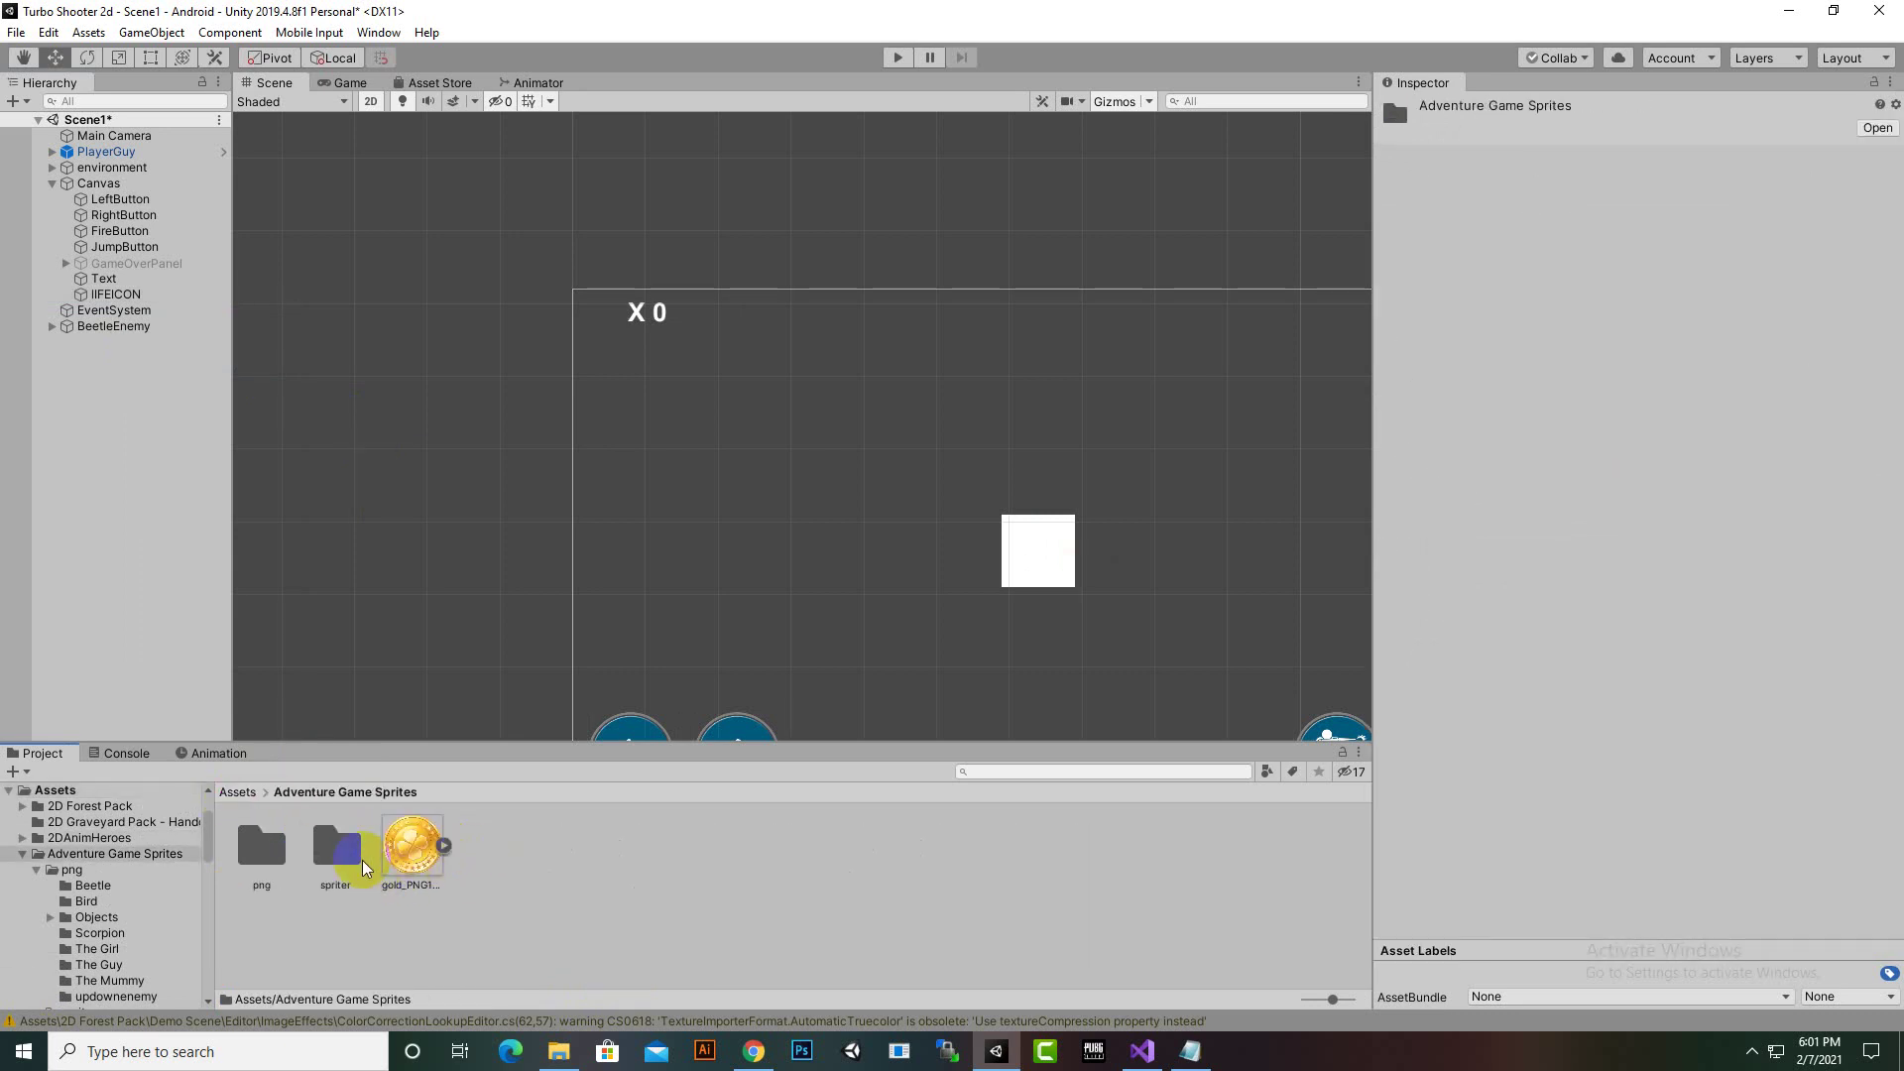
pyautogui.click(336, 849)
pyautogui.doubleClick(257, 857)
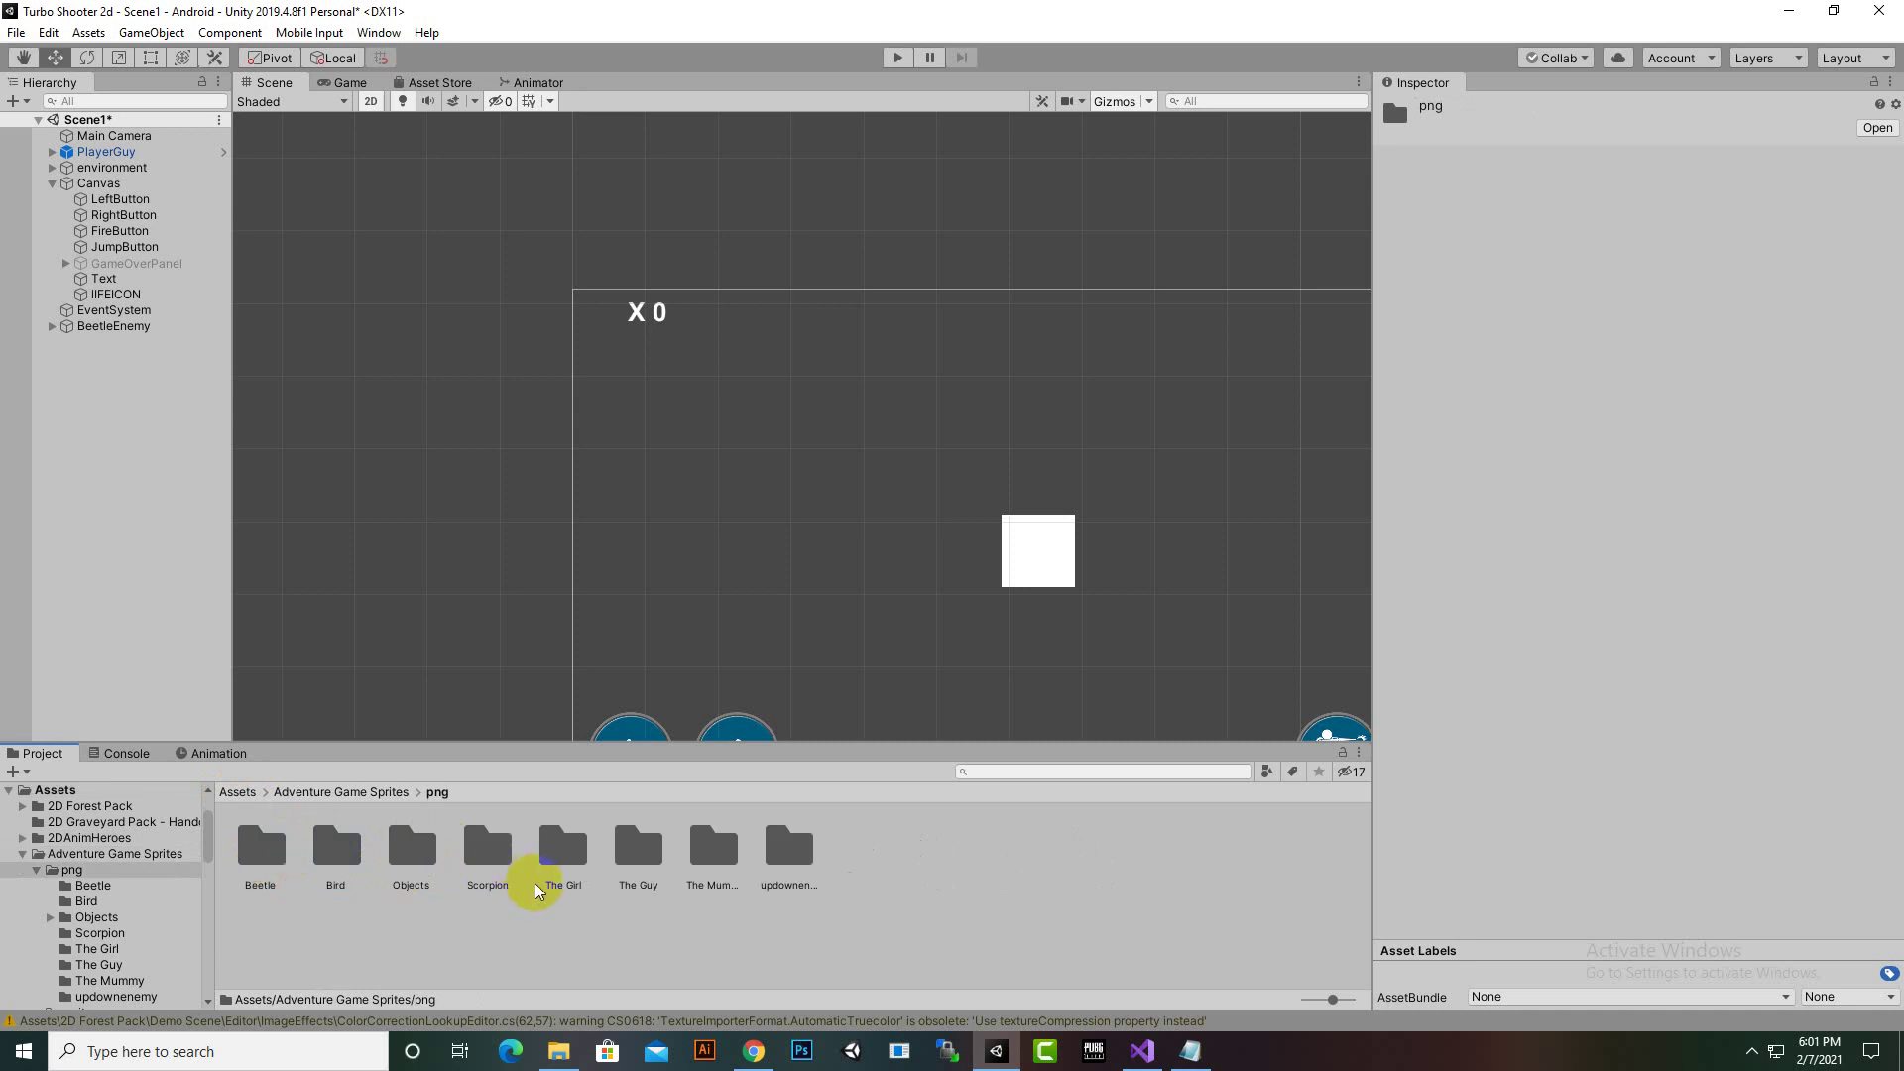
pyautogui.click(640, 859)
pyautogui.doubleClick(640, 859)
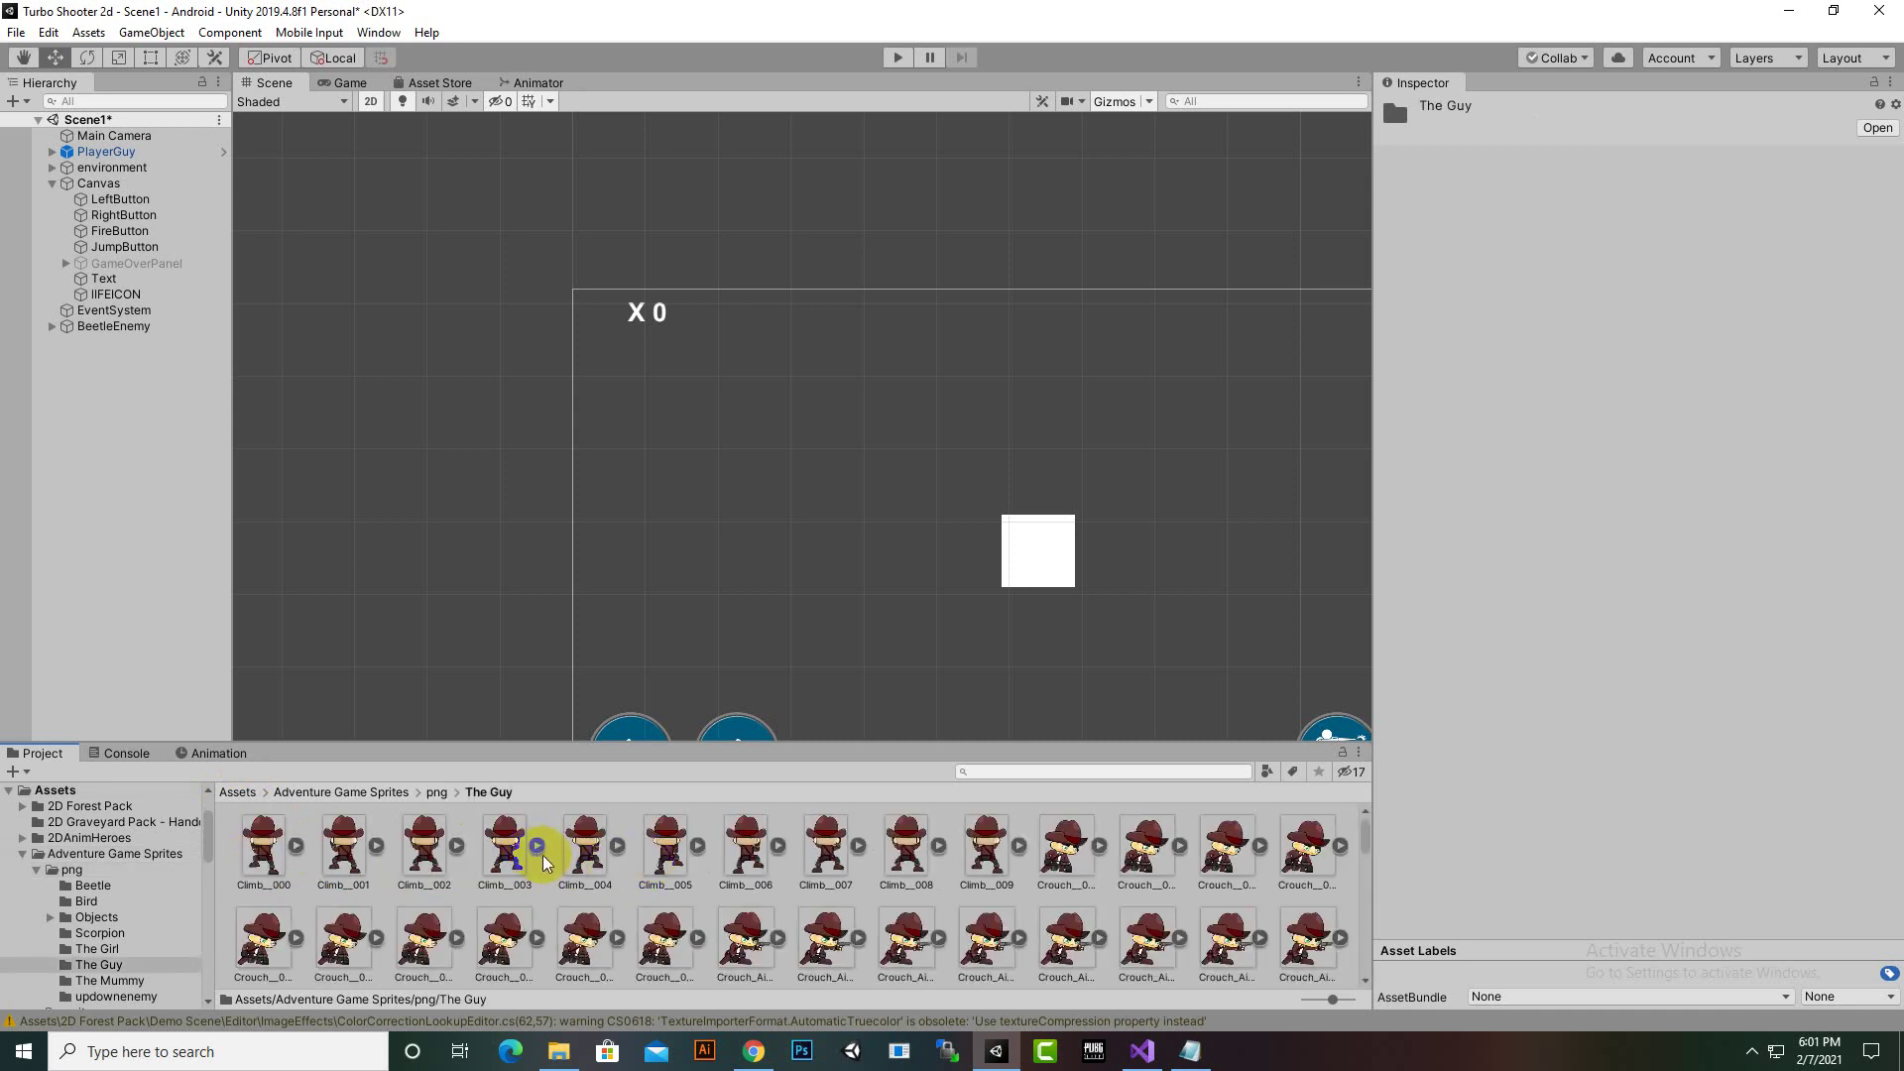
pyautogui.scroll(-5, 731, 901)
pyautogui.scroll(-4, 744, 898)
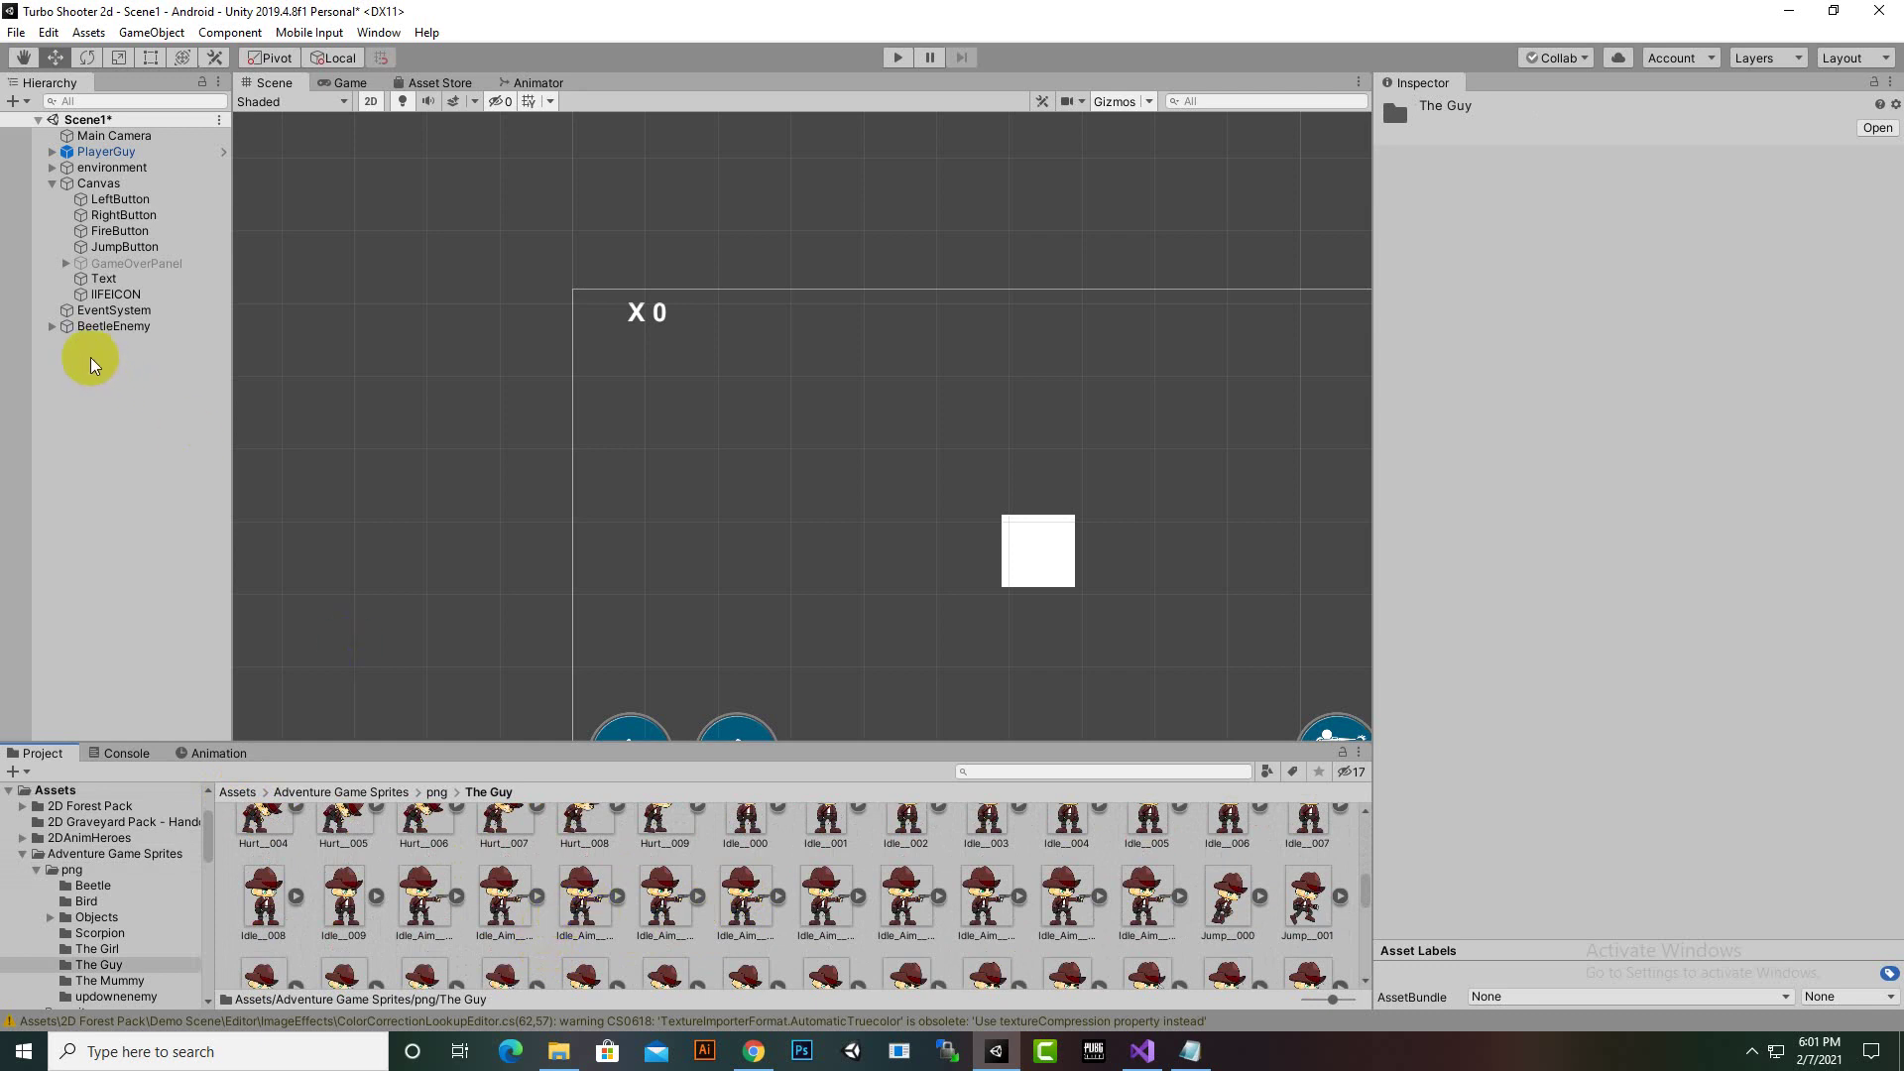
pyautogui.click(89, 294)
pyautogui.moveTo(588, 917); pyautogui.dragTo(1637, 311)
# Move the IIFEICON image into the canvas's upper-left corner, at about X -565, Y 303
pyautogui.scroll(2, 1134, 684)
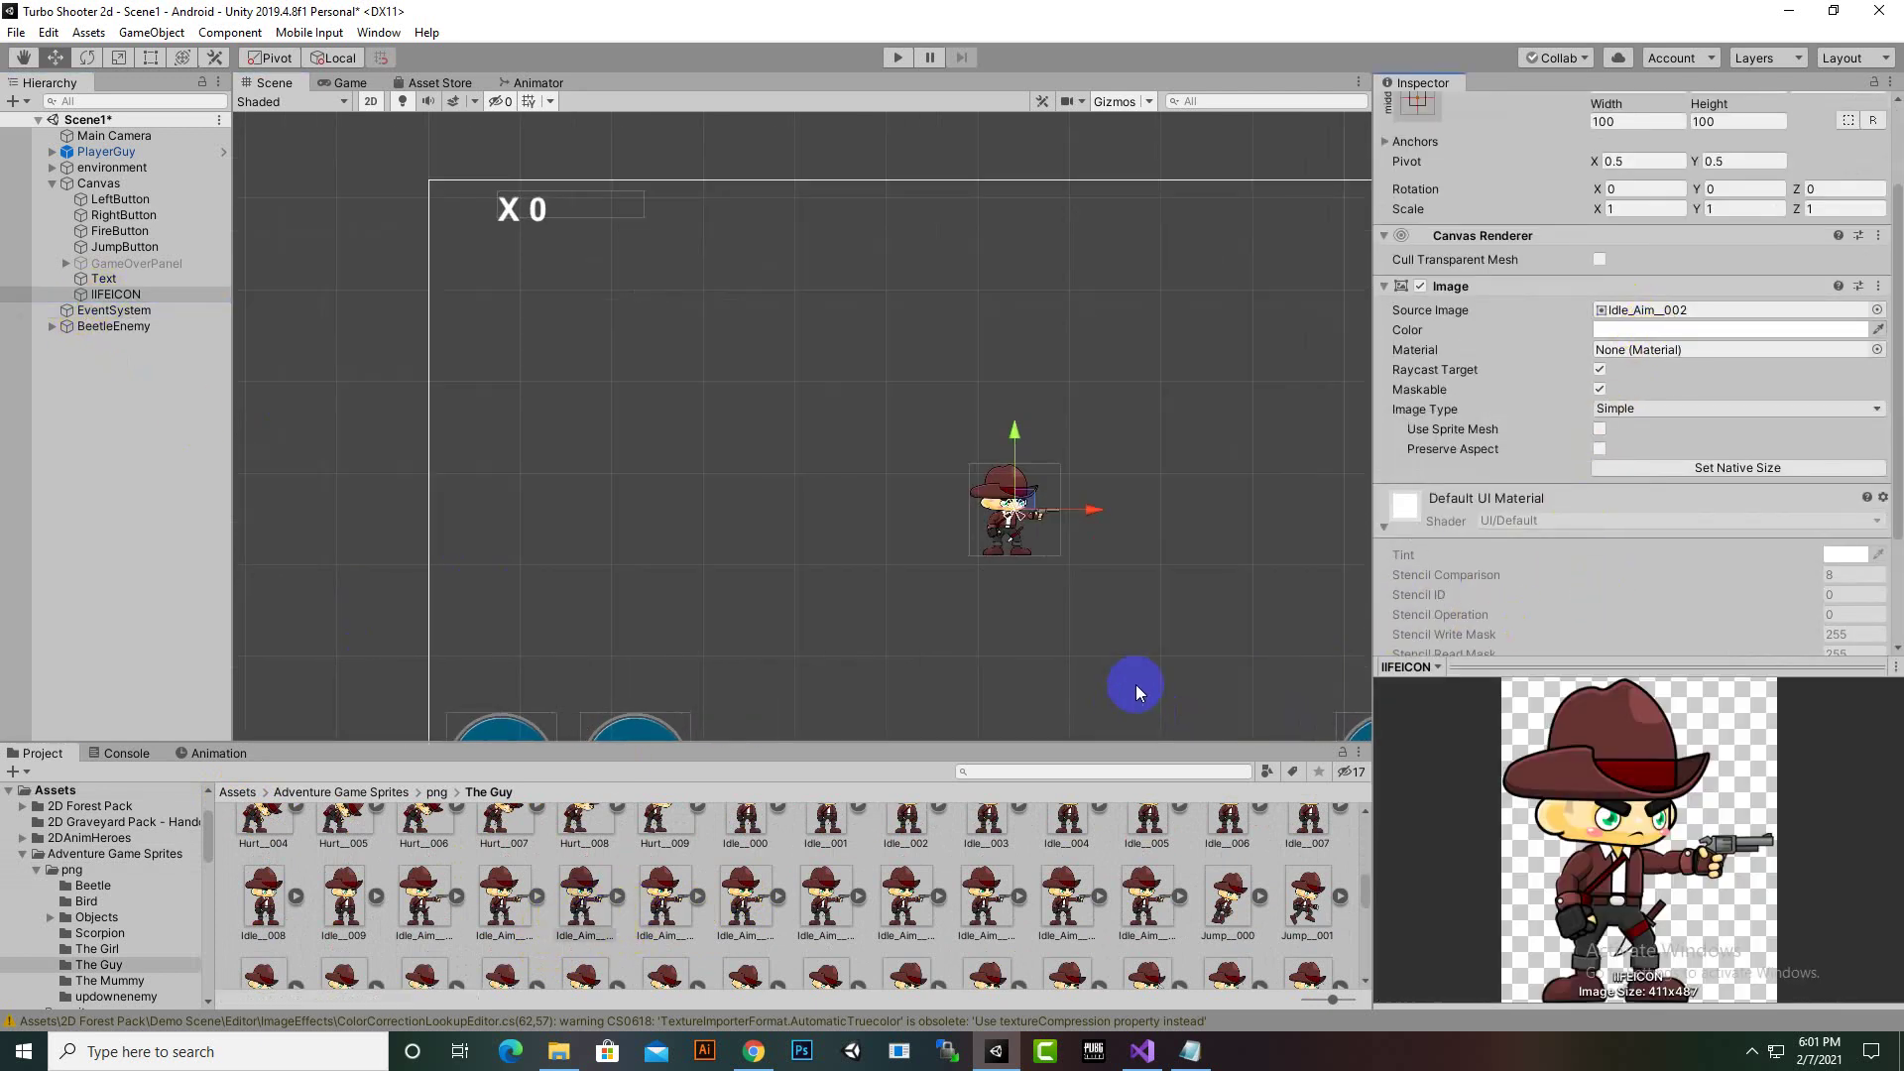
pyautogui.moveTo(1096, 512); pyautogui.dragTo(544, 591)
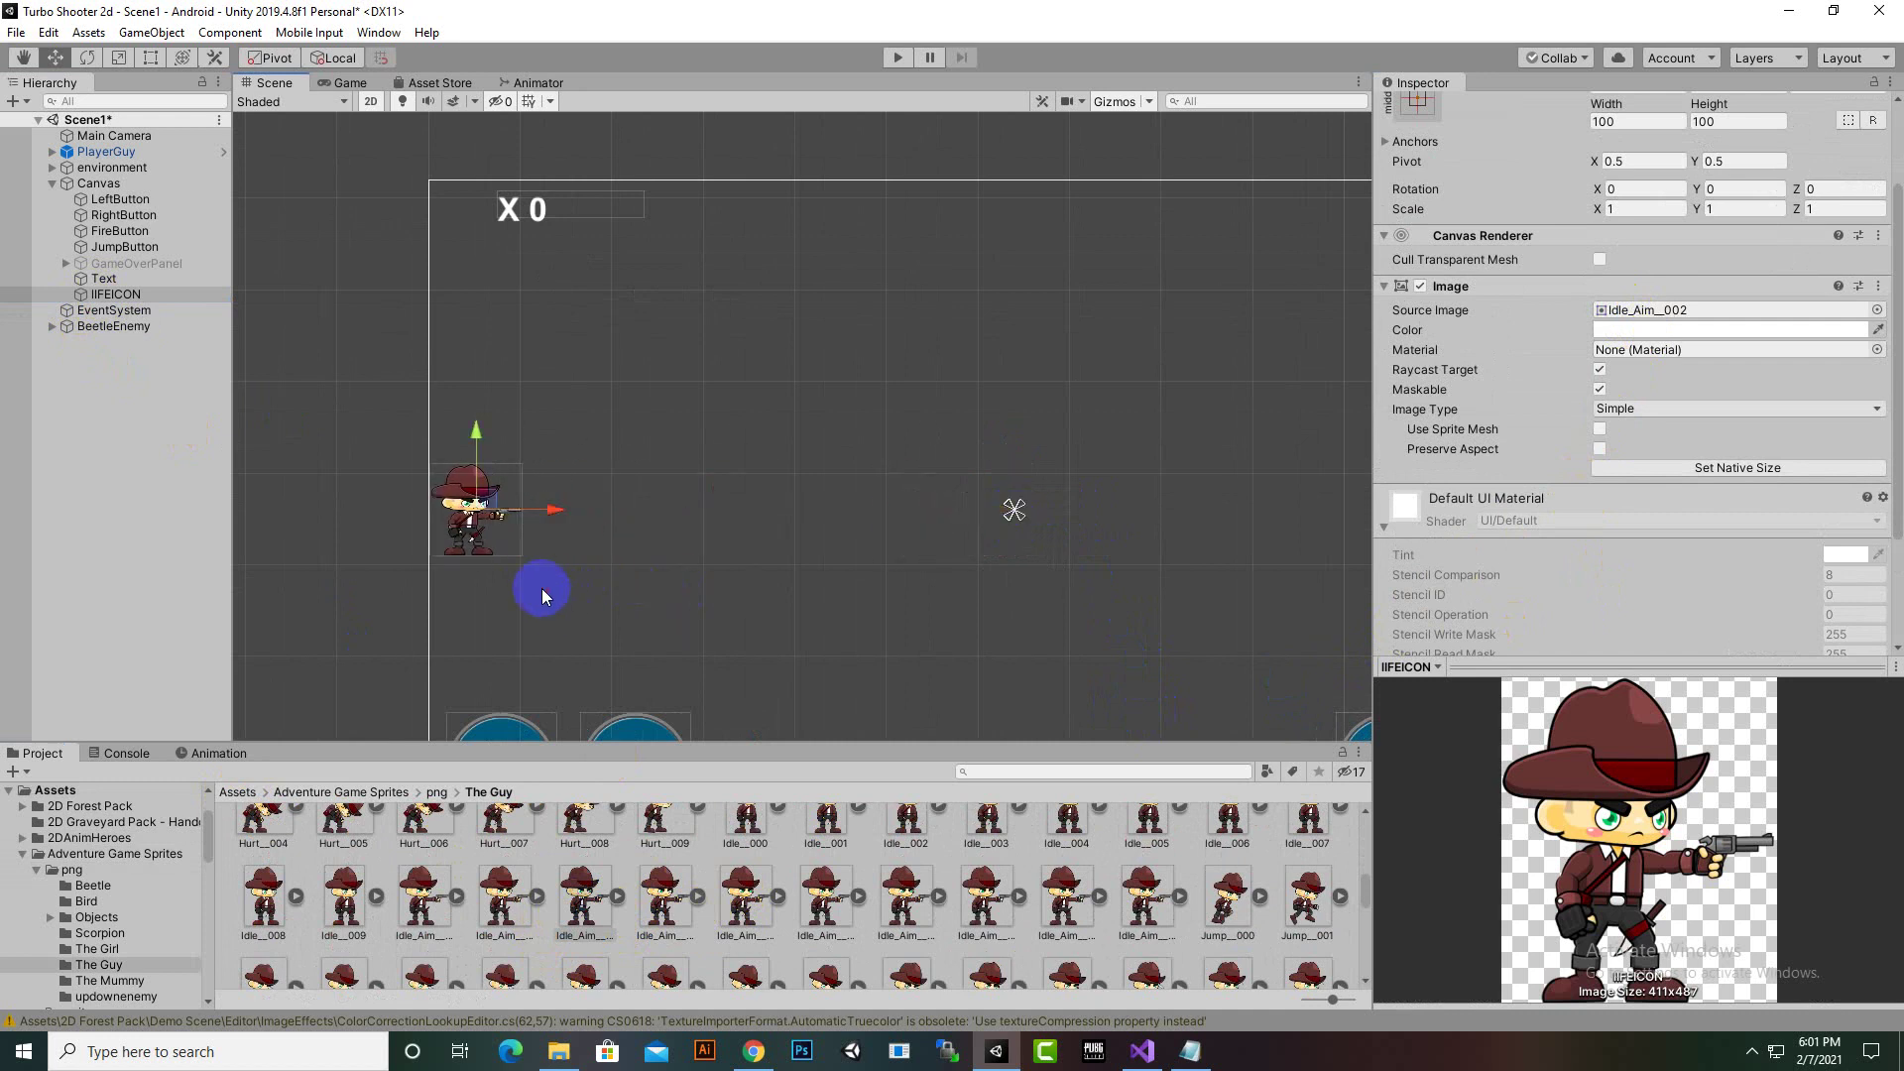
pyautogui.moveTo(489, 446); pyautogui.dragTo(480, 154)
pyautogui.moveTo(536, 224)
pyautogui.mouseDown()
pyautogui.moveTo(595, 242)
pyautogui.moveTo(561, 238)
pyautogui.mouseUp()
# Move the "X 0" text to just right of the player icon, at about X -405, Y 300
pyautogui.click(121, 263)
pyautogui.click(107, 278)
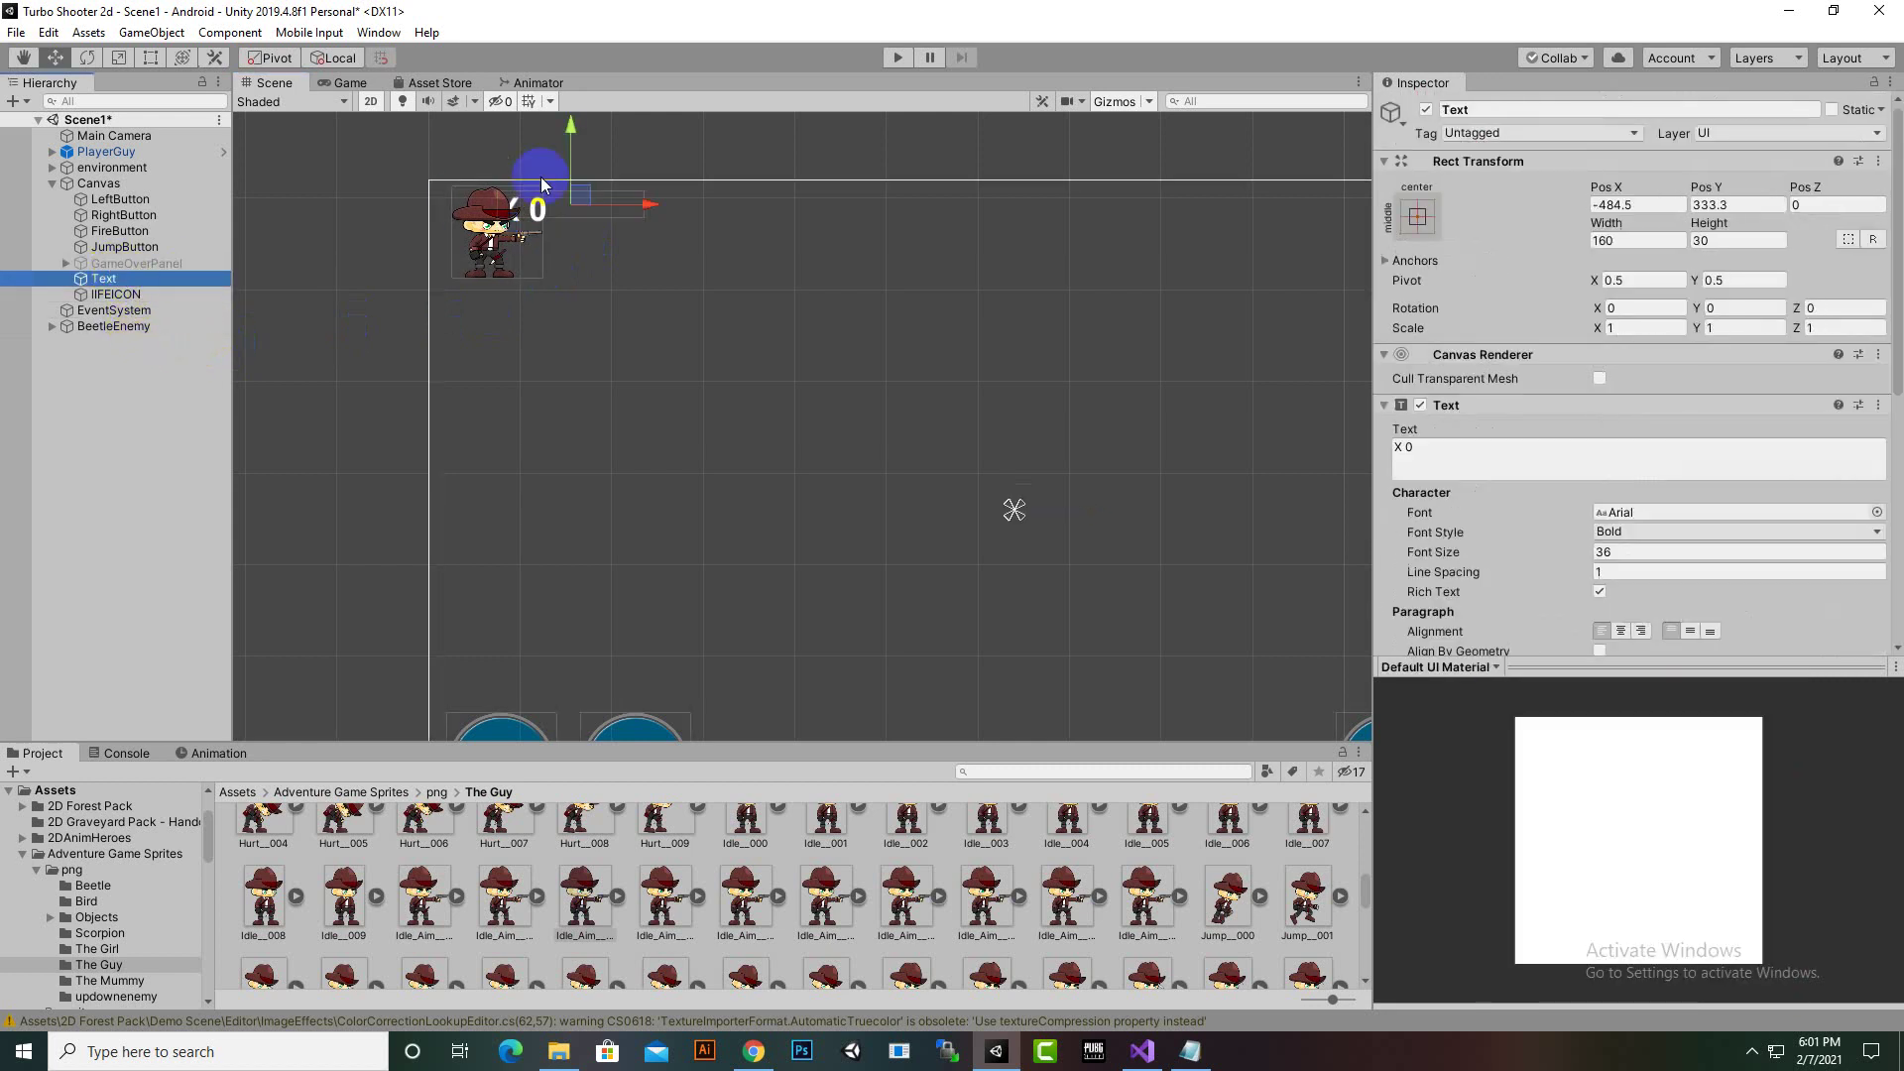
pyautogui.moveTo(585, 142); pyautogui.dragTo(582, 169)
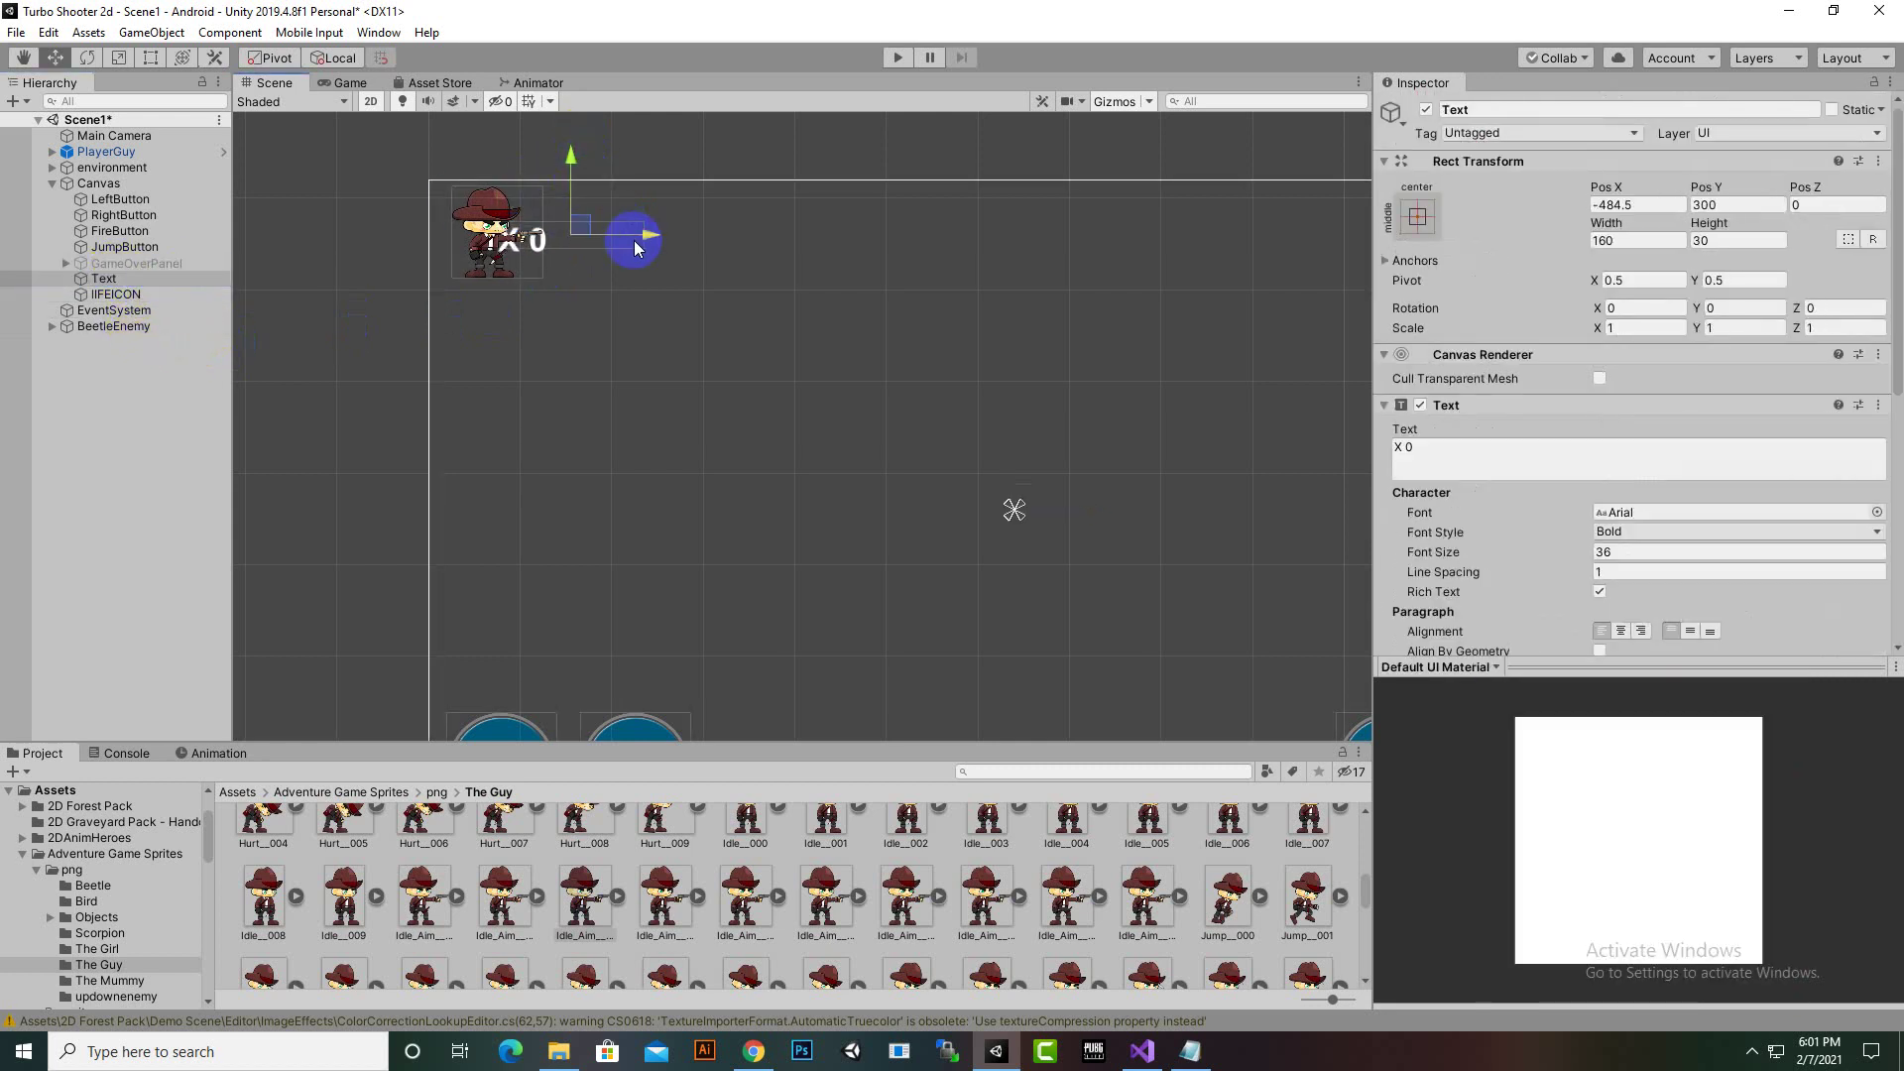
pyautogui.moveTo(634, 242); pyautogui.dragTo(711, 265)
pyautogui.scroll(-3, 734, 318)
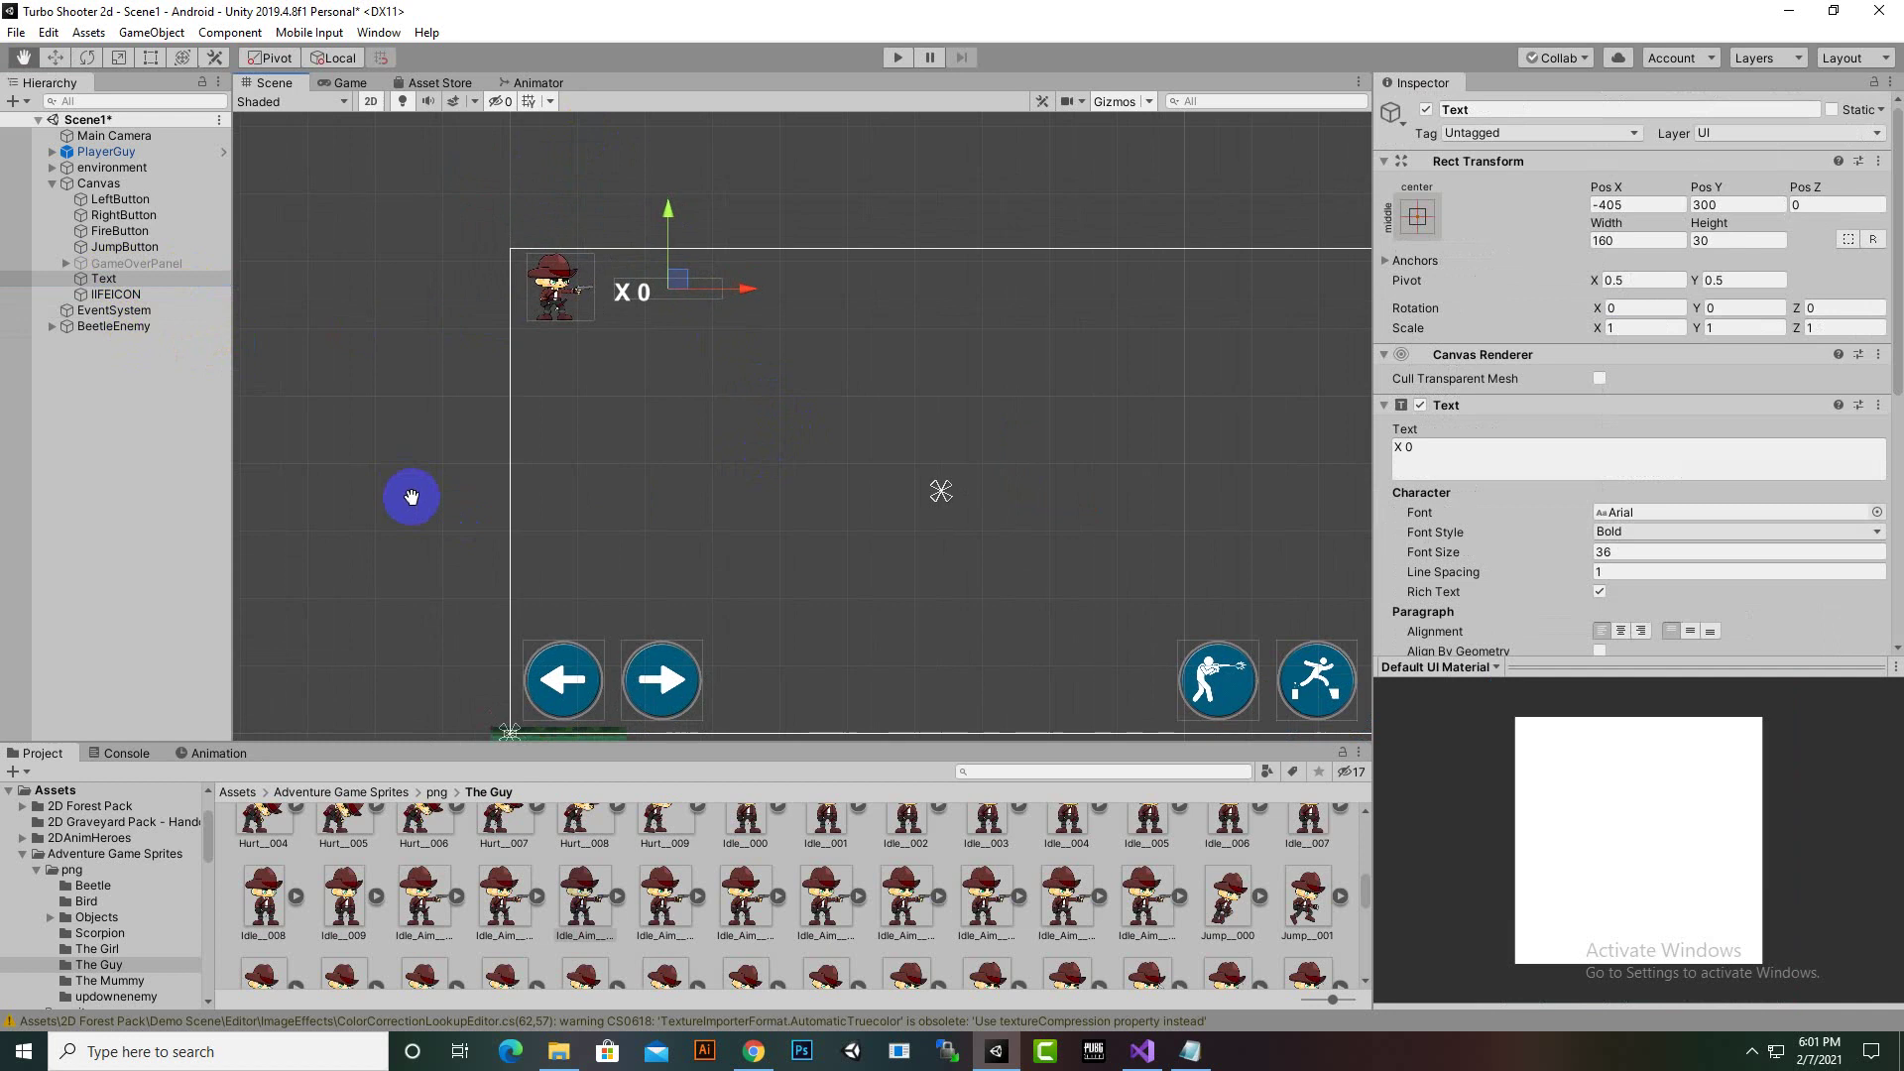
pyautogui.scroll(5, 637, 396)
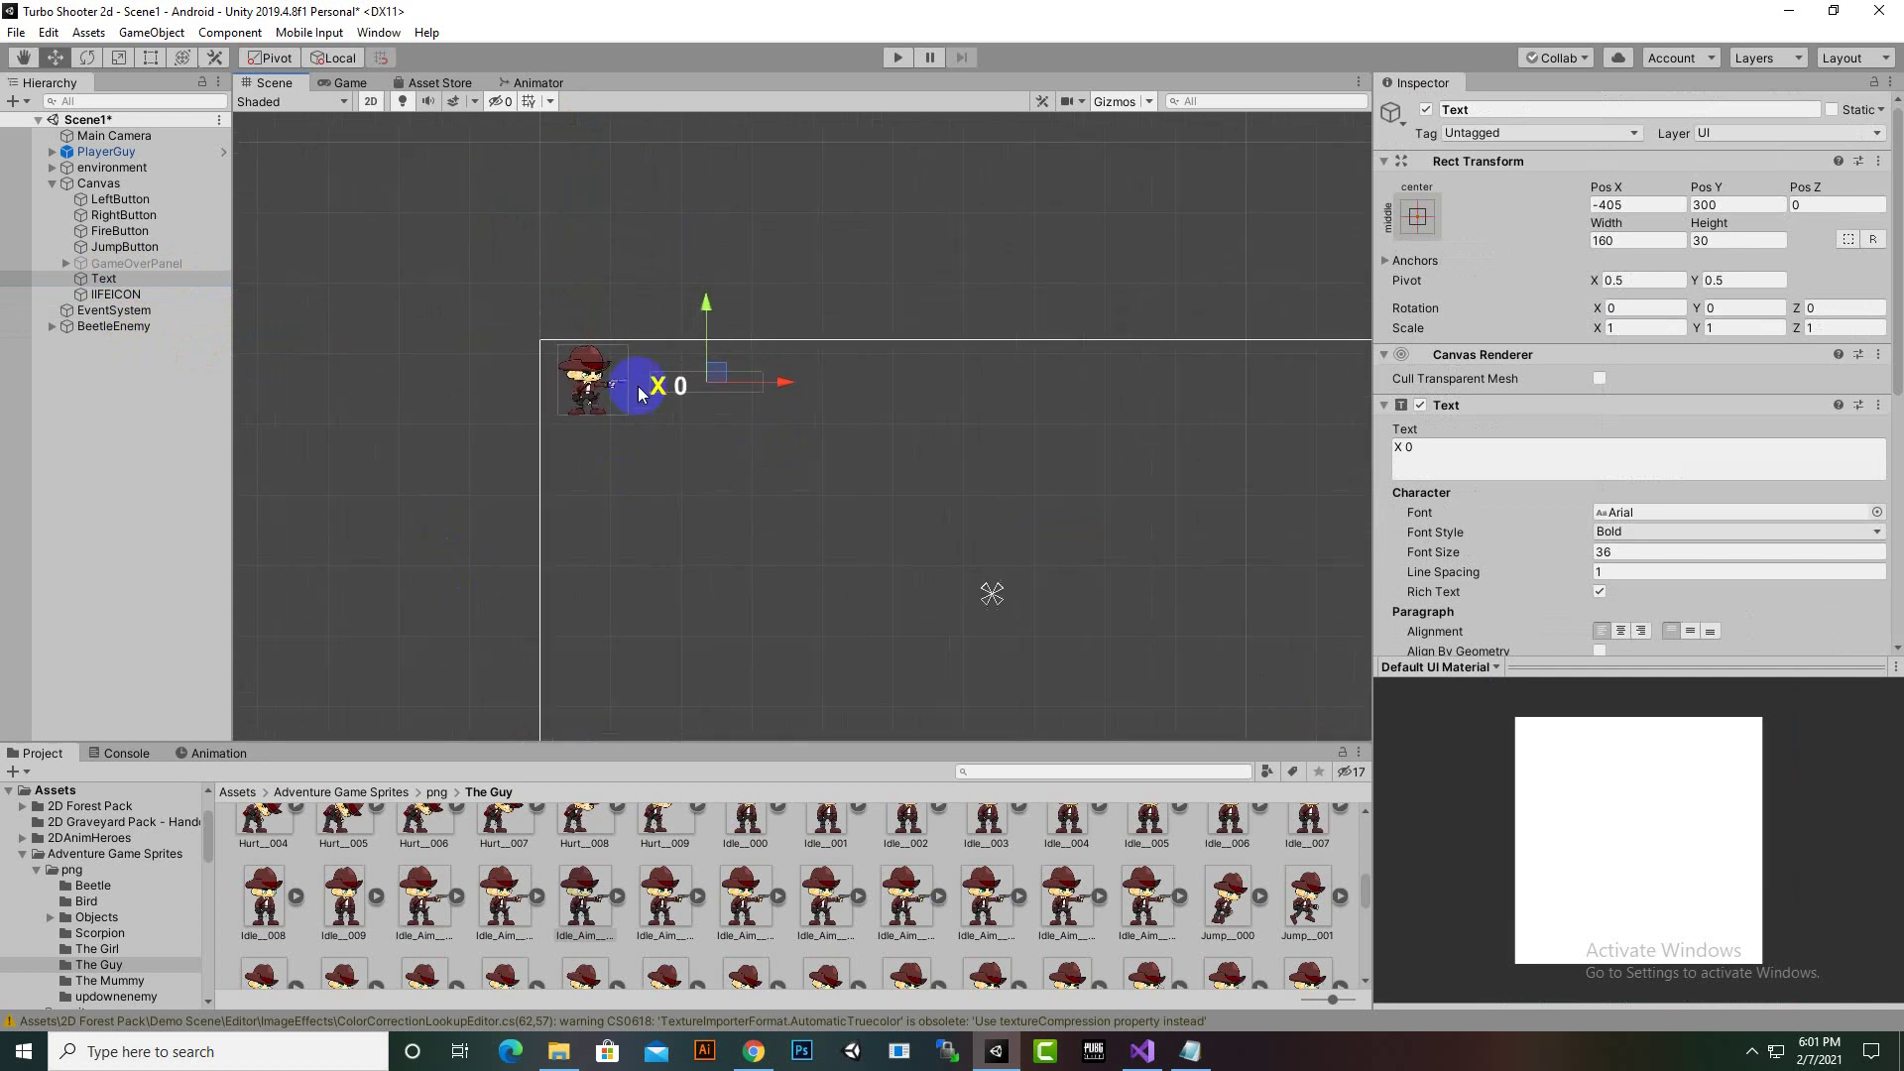
# Check the life counter in the Game view and shift the "X 0" text closer to the icon, to about X -419.7
pyautogui.click(335, 84)
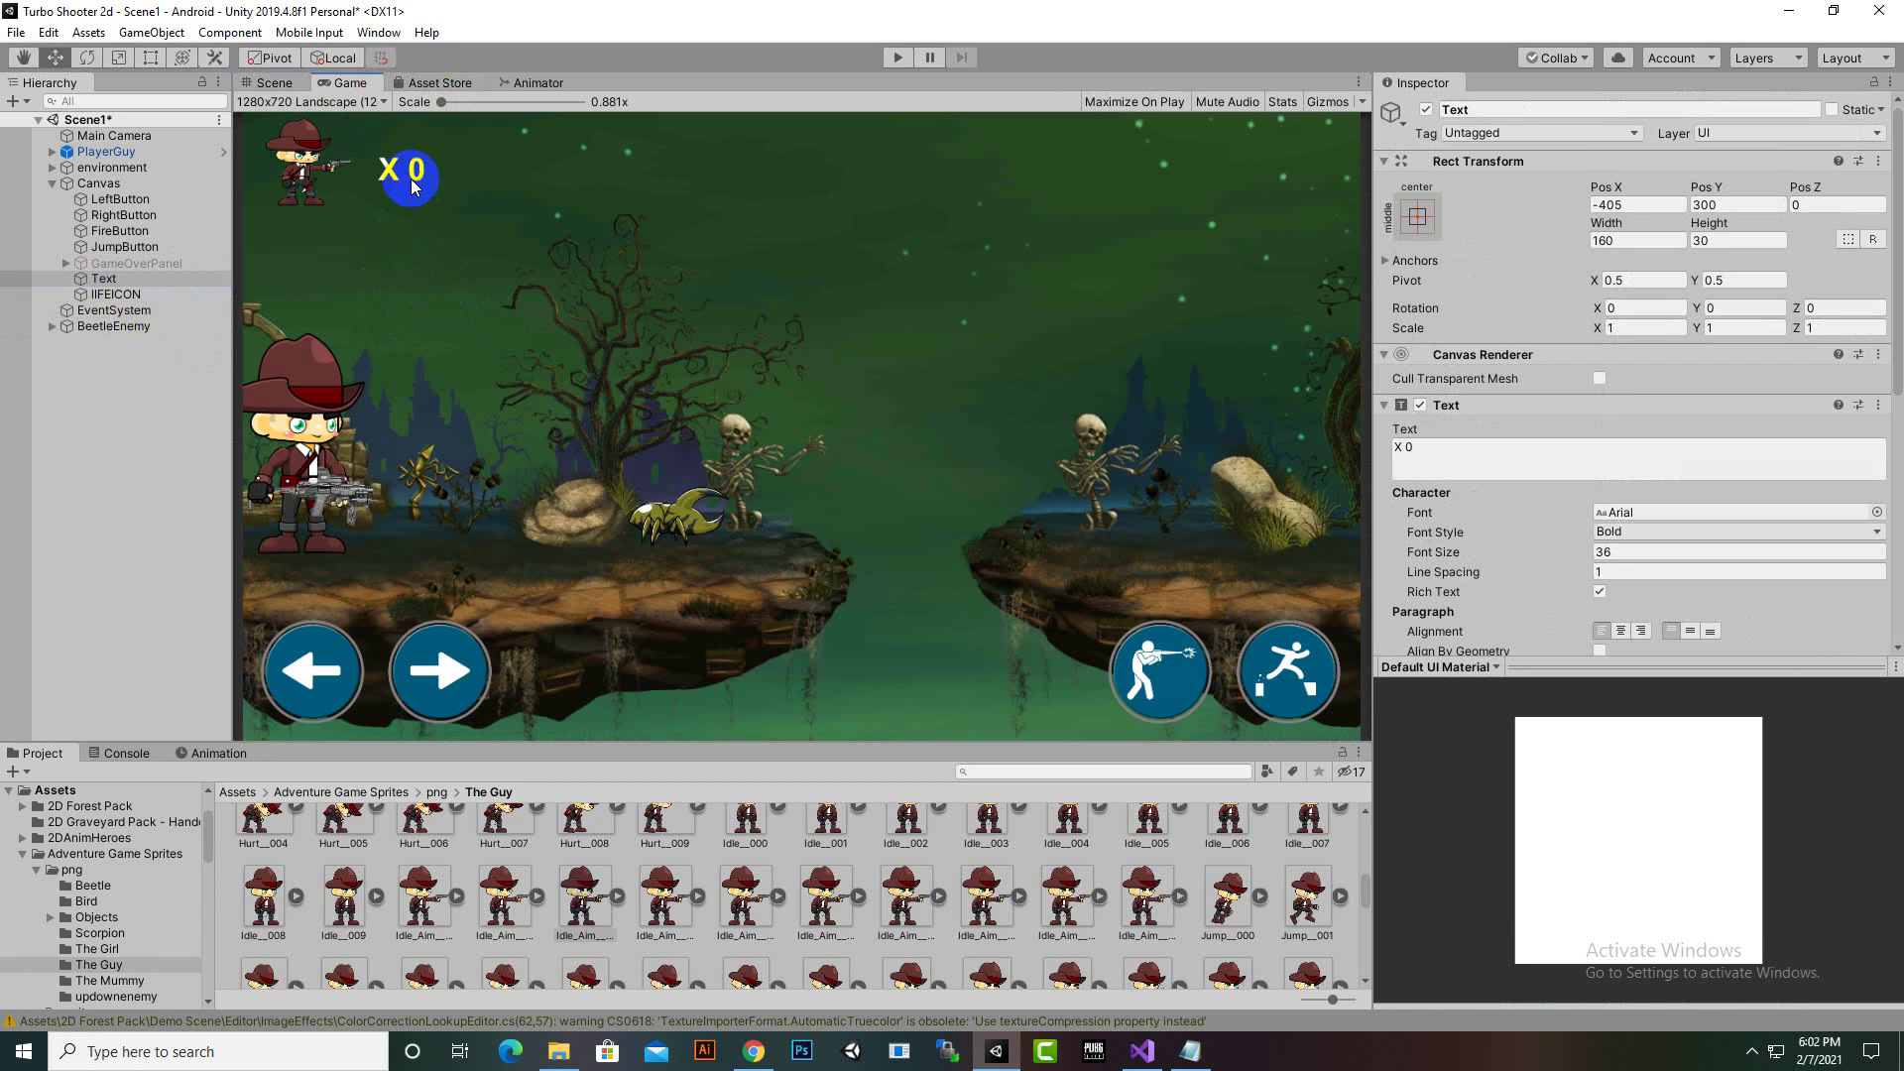
pyautogui.click(276, 83)
pyautogui.moveTo(863, 373); pyautogui.dragTo(843, 377)
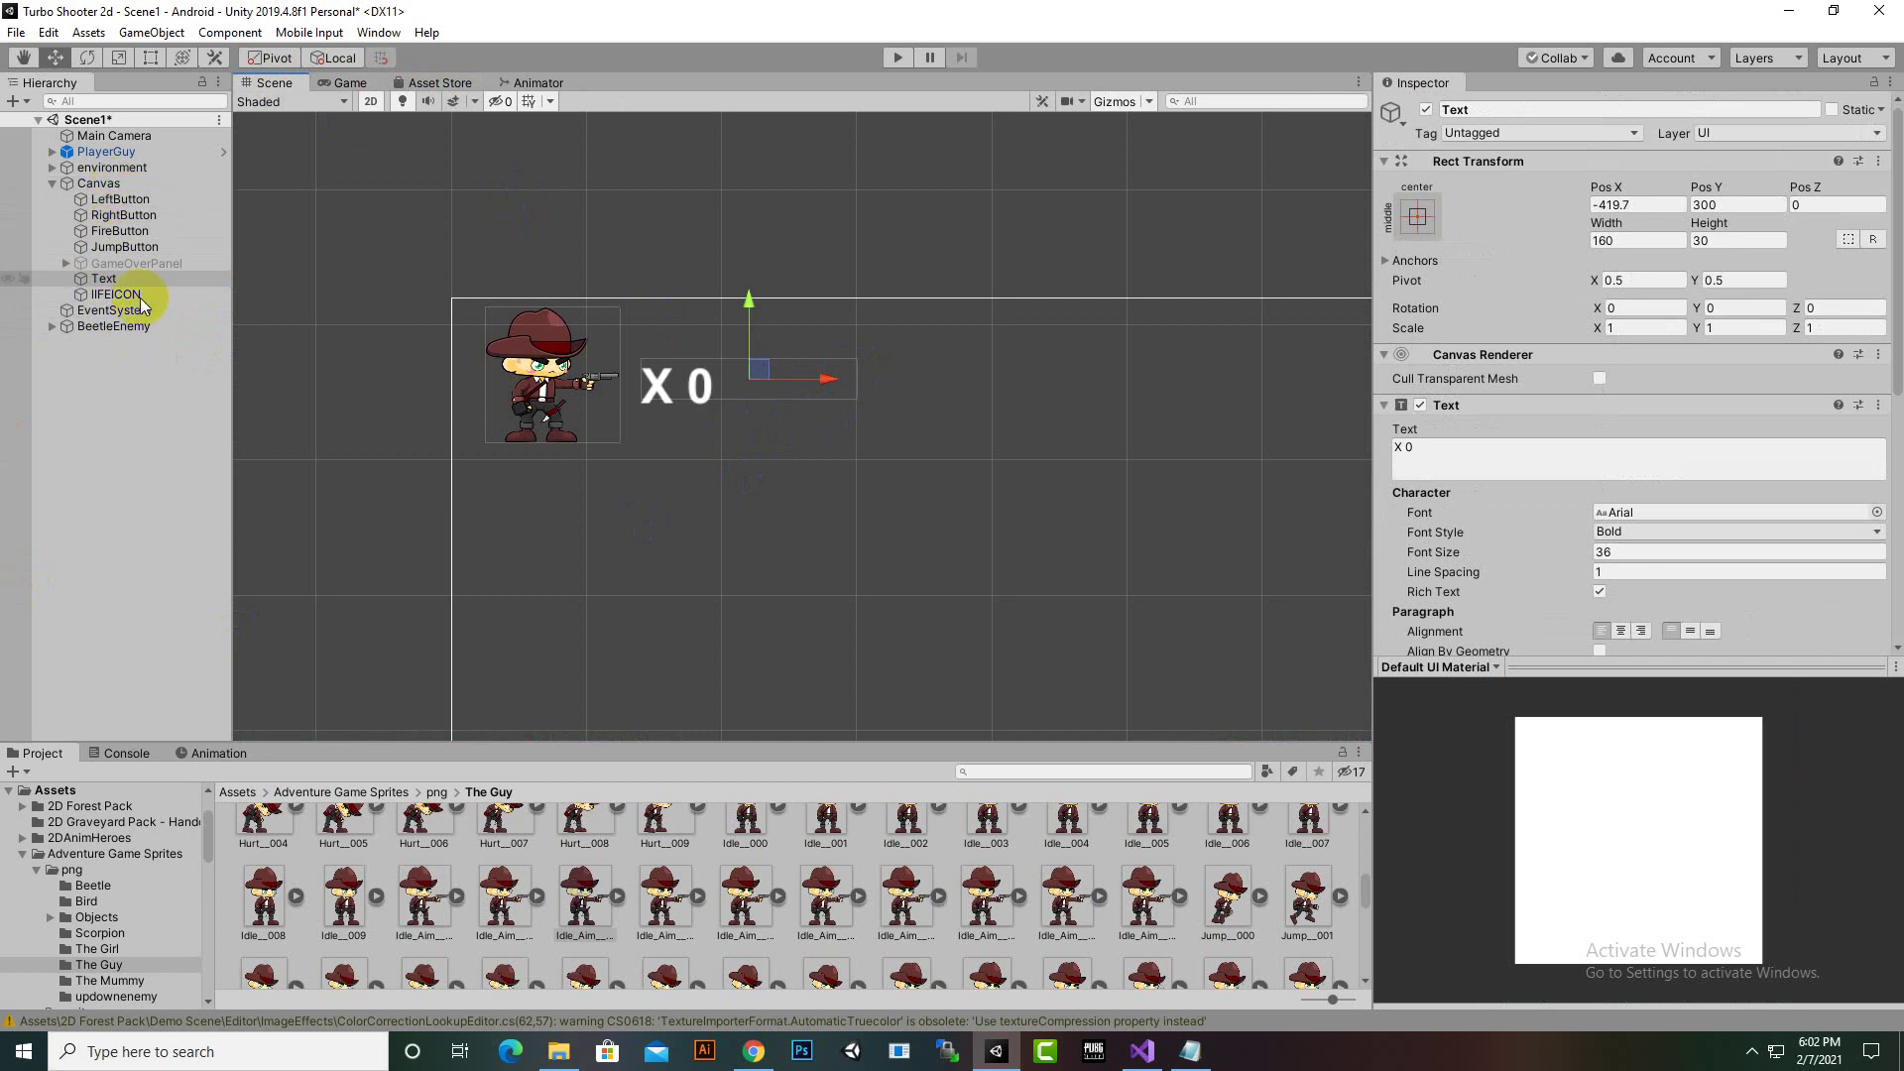
# Anchor both the Text object and the IIFEICON image to the top left of the canvas
pyautogui.scroll(-1, 479, 449)
pyautogui.scroll(-1, 496, 454)
pyautogui.scroll(1, 510, 456)
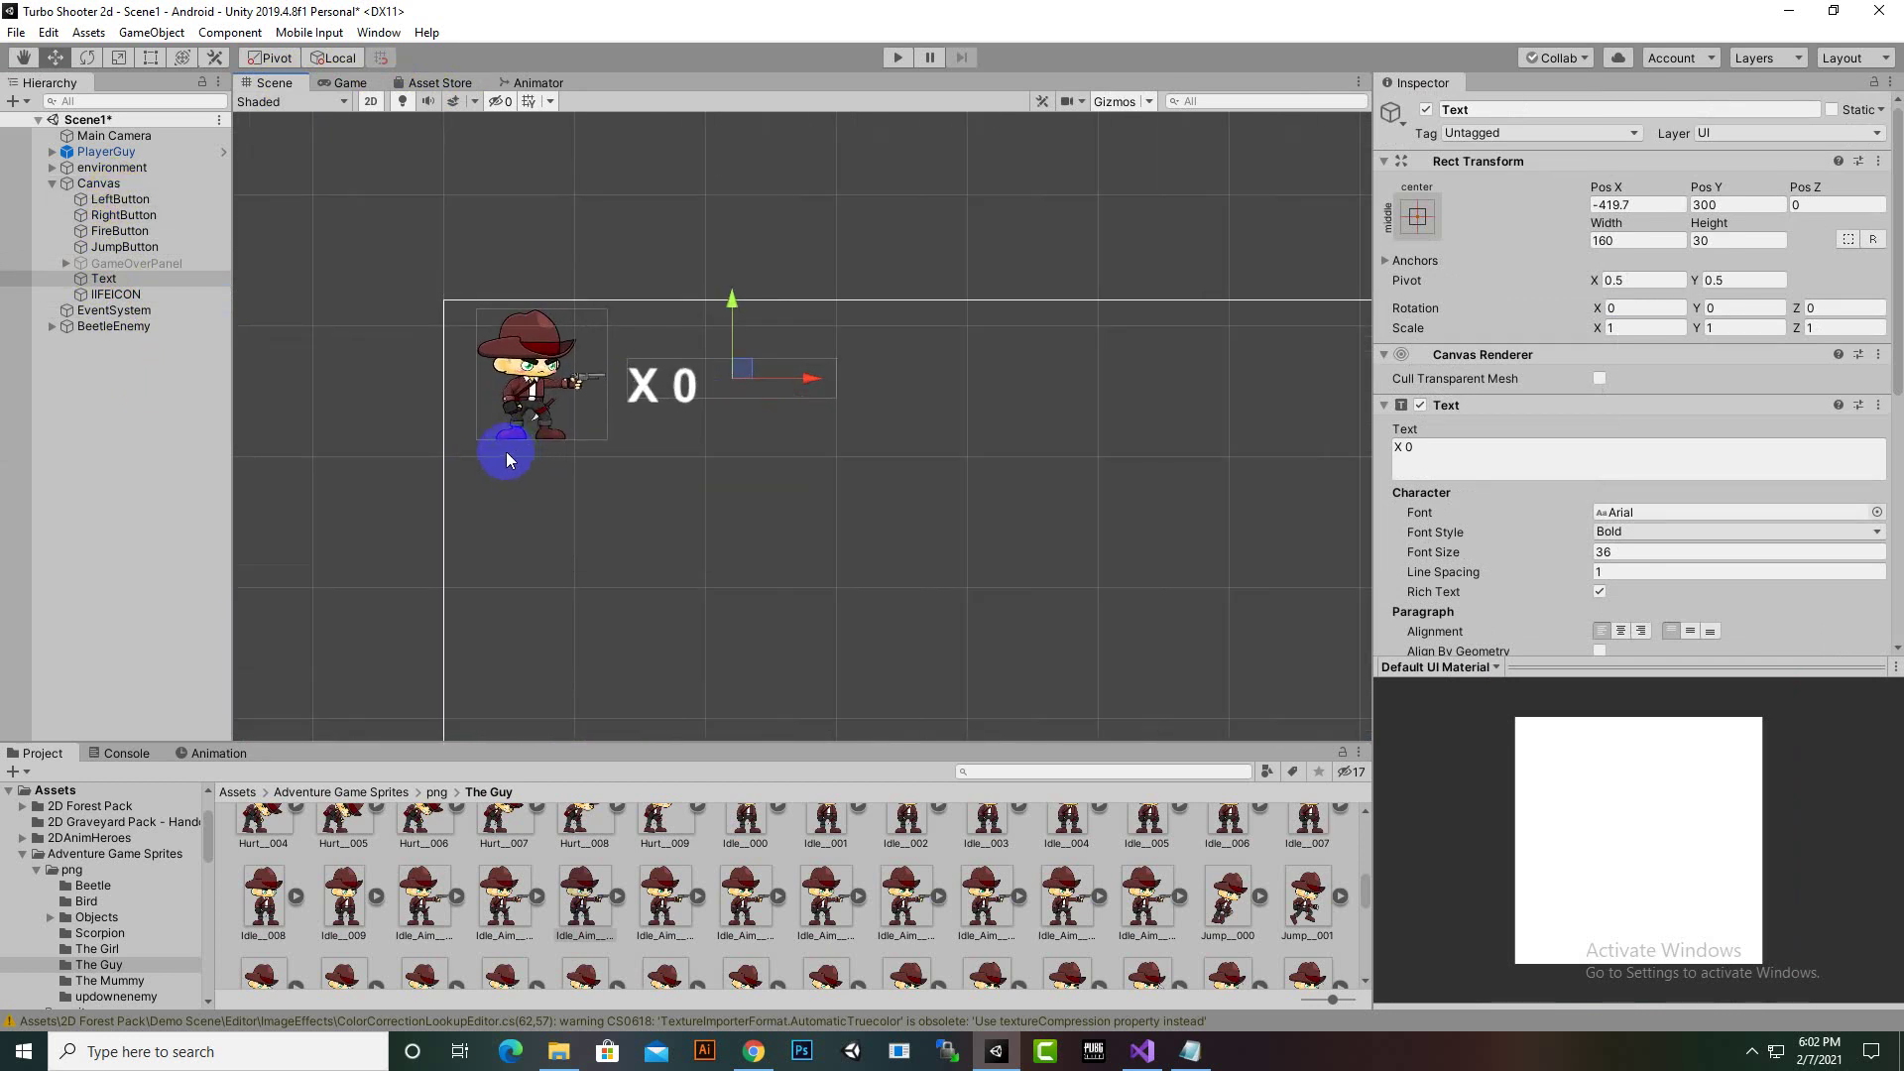
pyautogui.click(1419, 216)
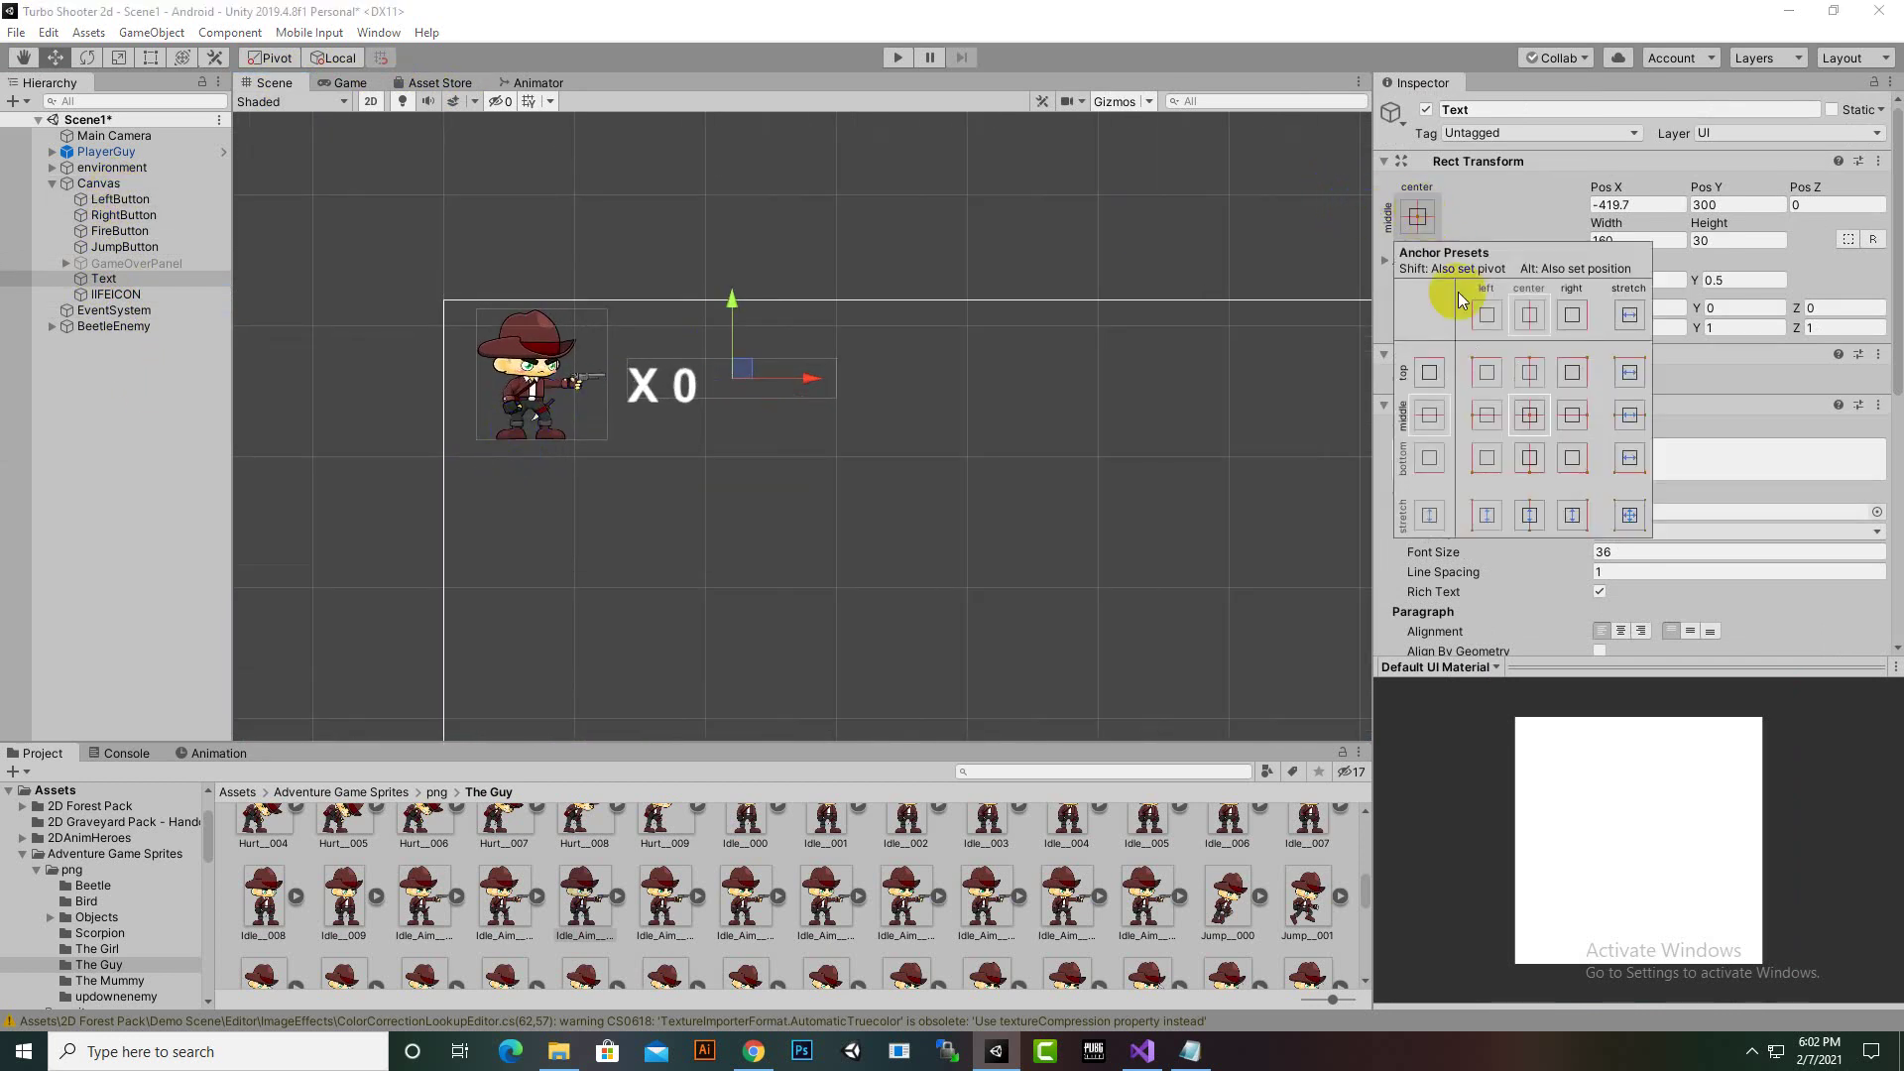
pyautogui.click(1475, 373)
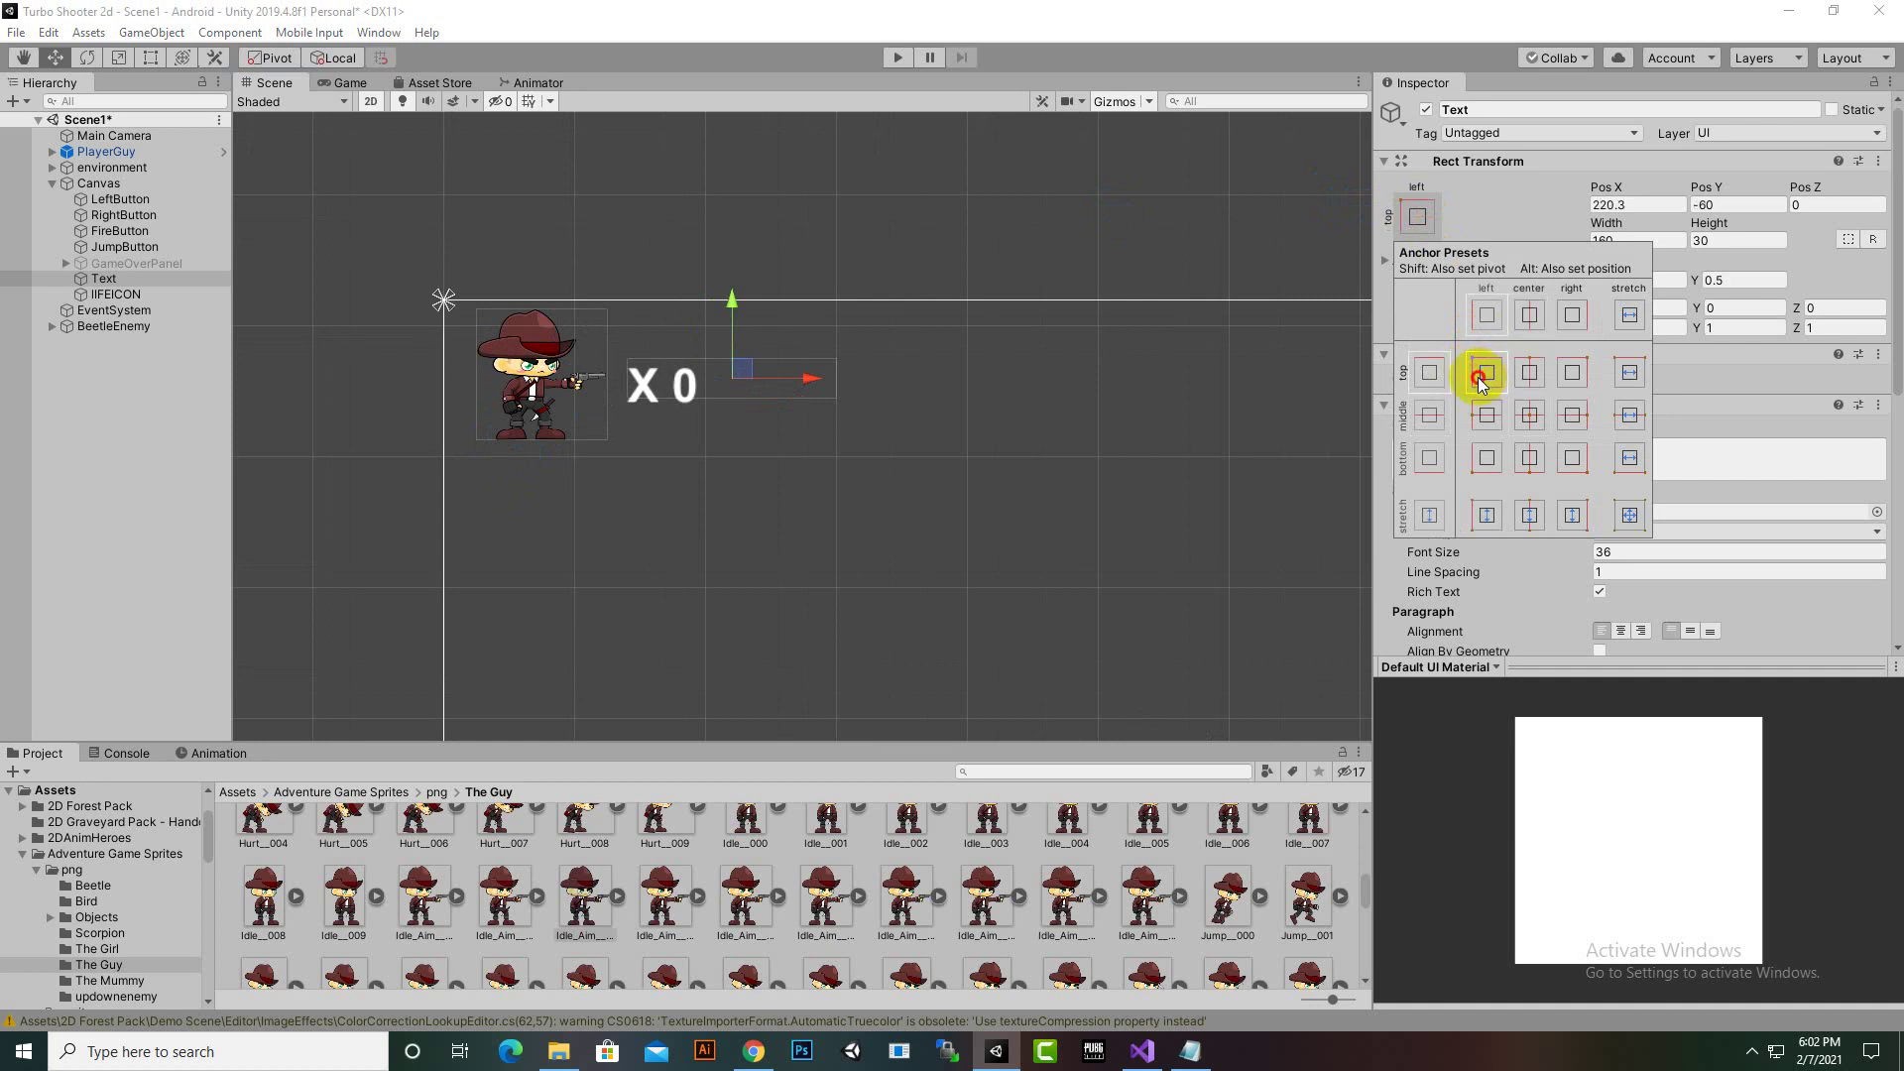
pyautogui.click(196, 319)
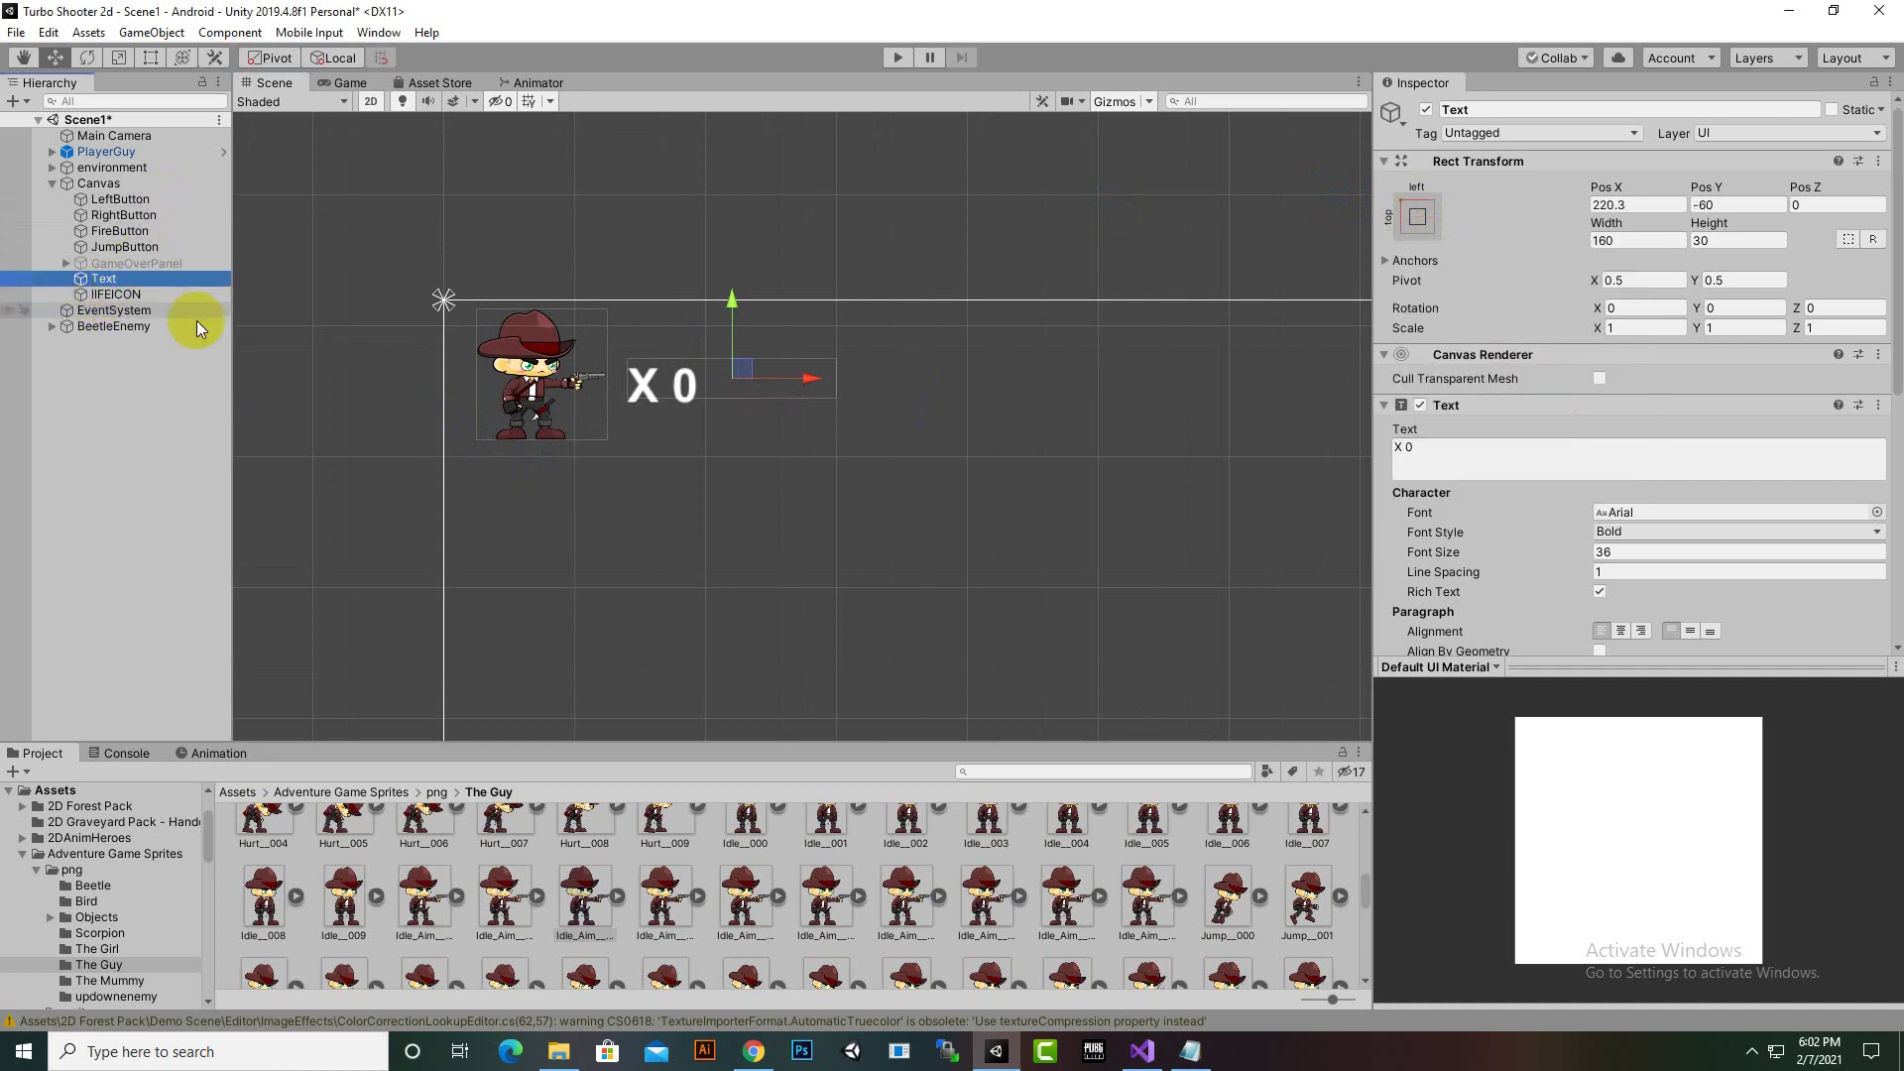
pyautogui.click(131, 294)
pyautogui.click(1420, 212)
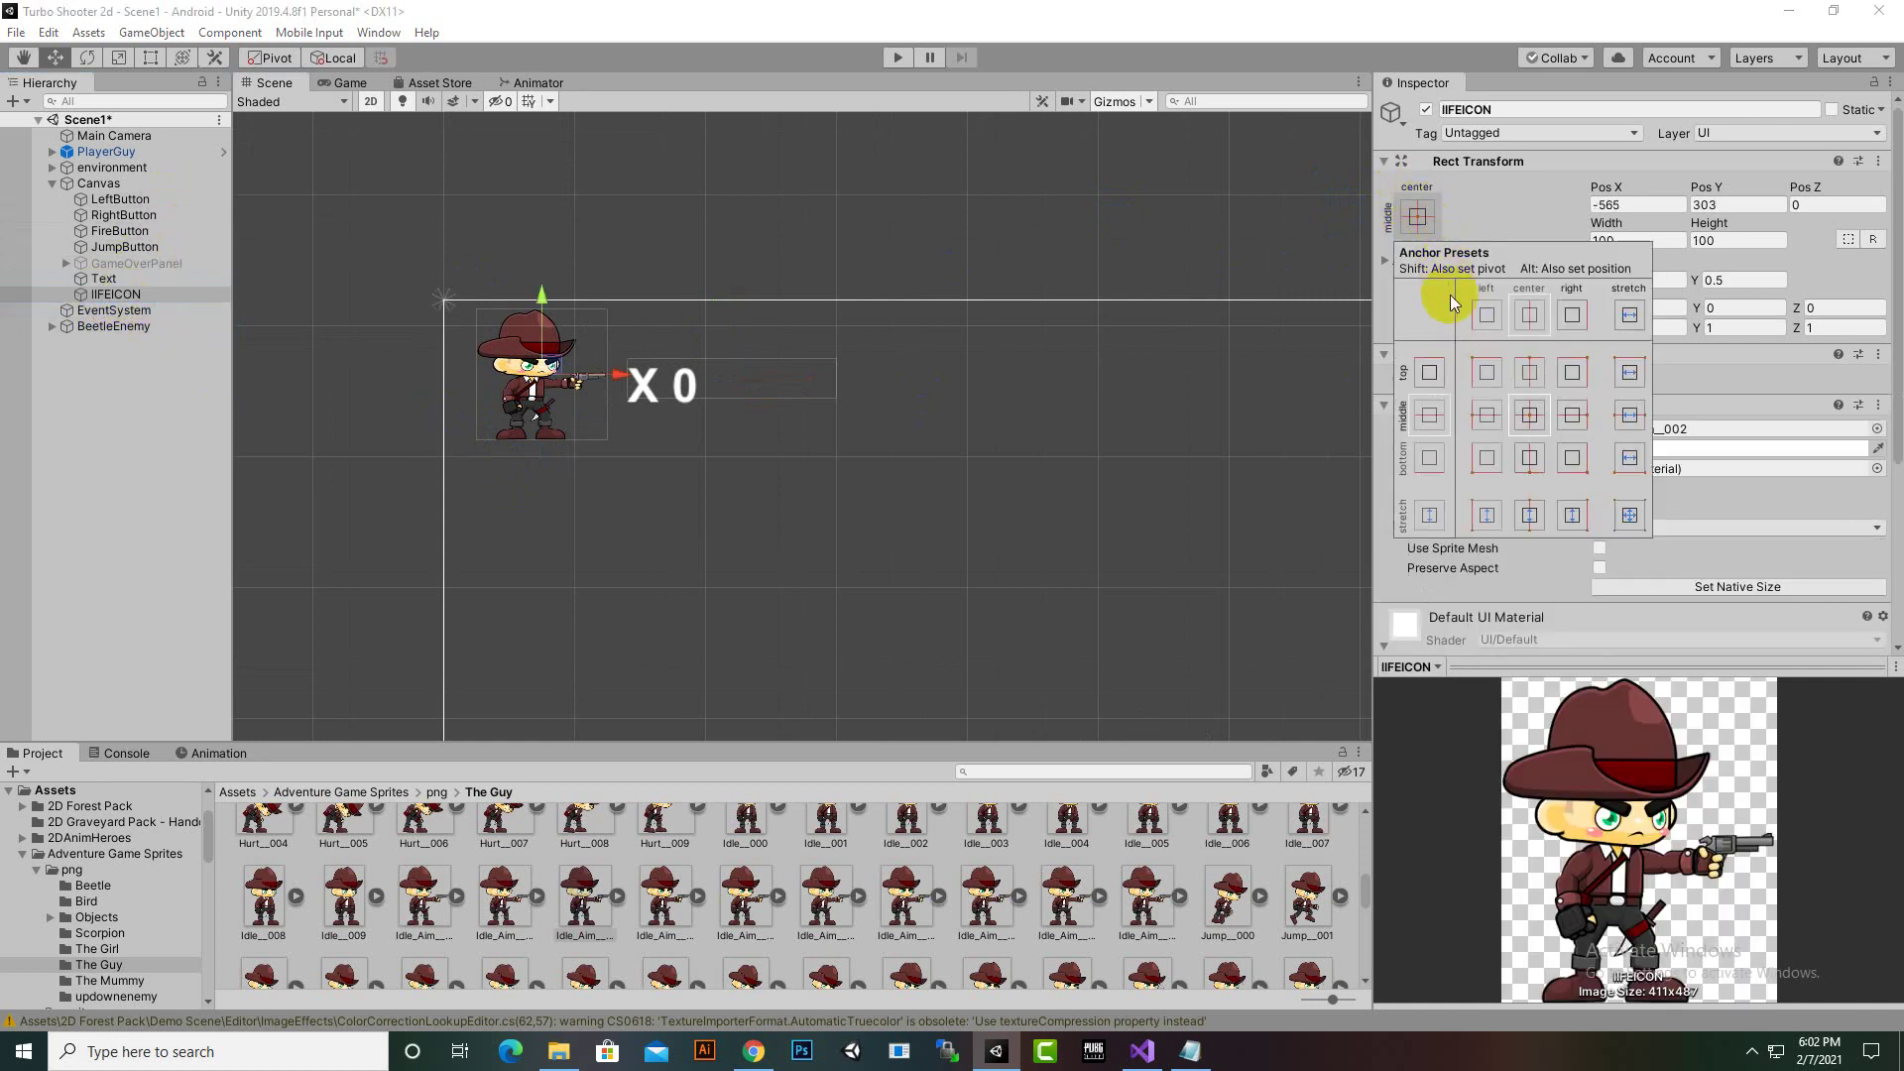
pyautogui.click(1486, 372)
# Save the scene and check the icon and life counter in the Game view
pyautogui.scroll(-2, 464, 303)
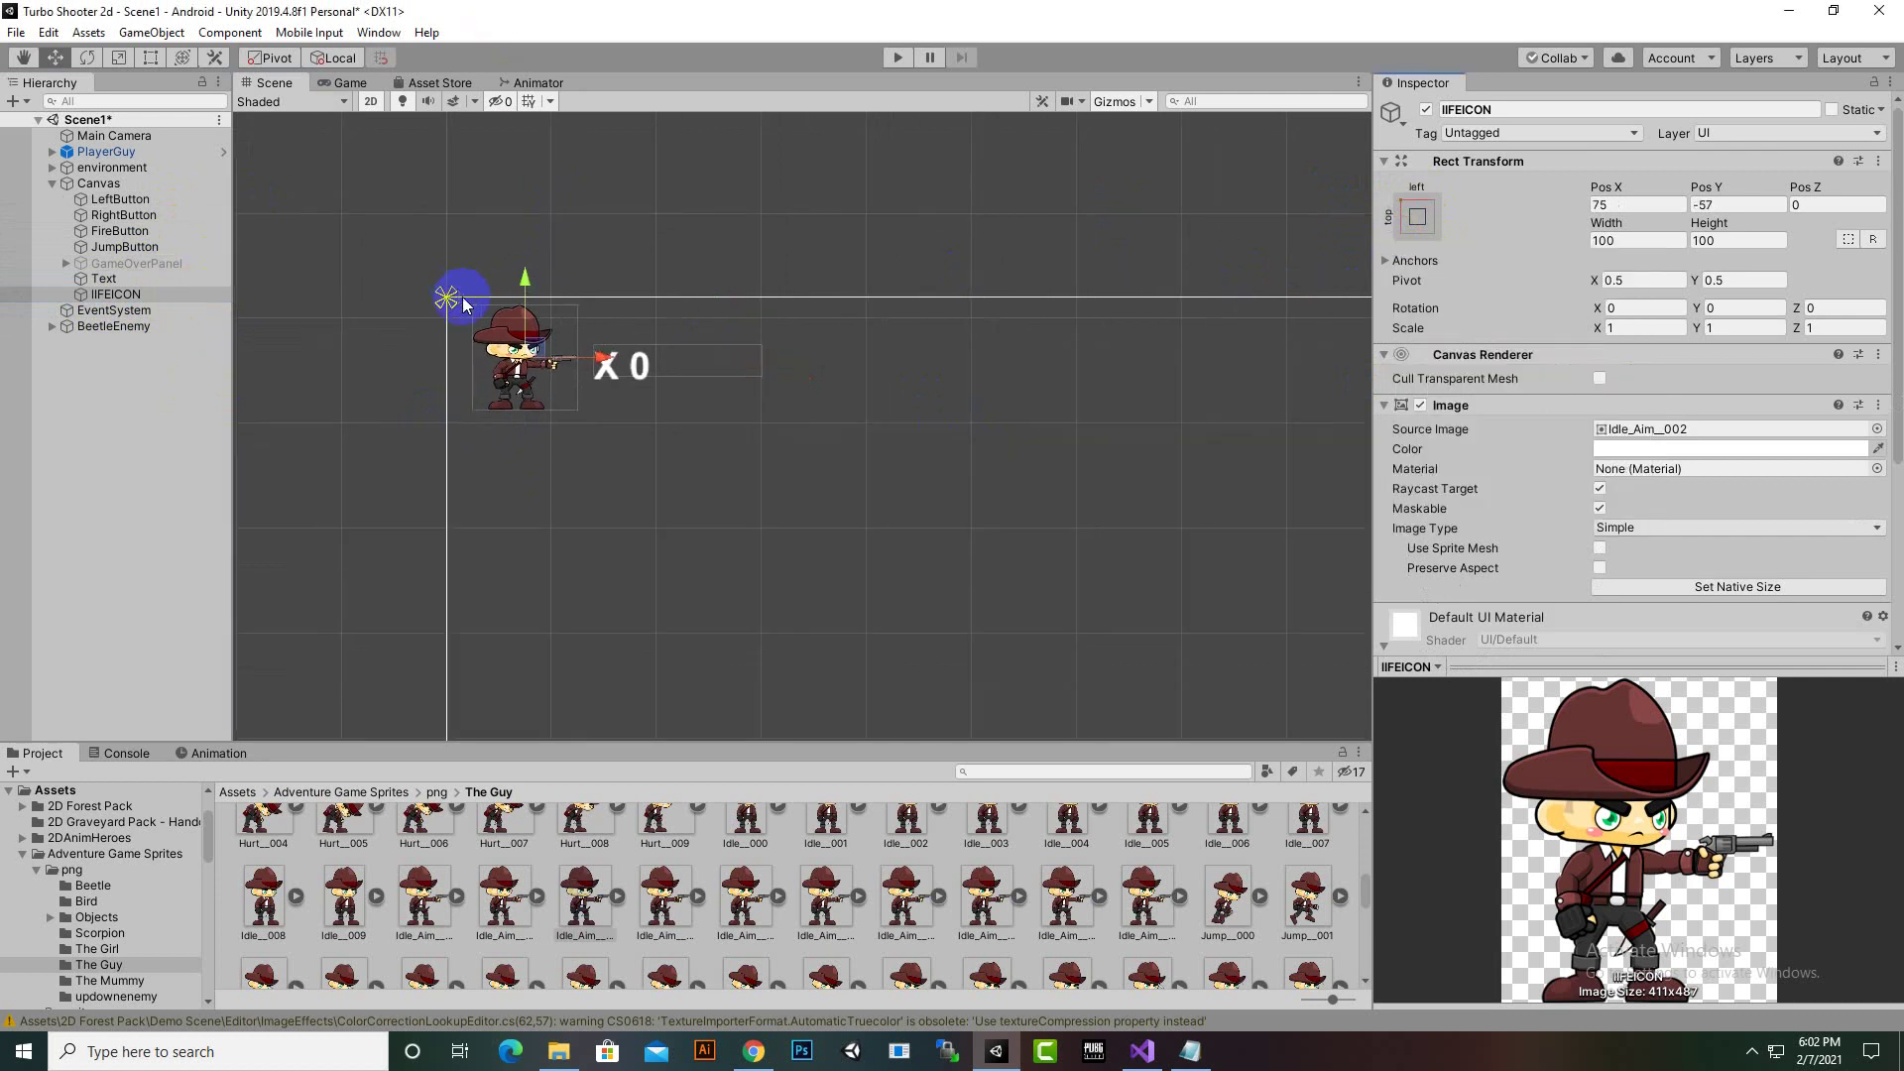
pyautogui.scroll(2, 498, 425)
pyautogui.hotkey('ctrl', 's')
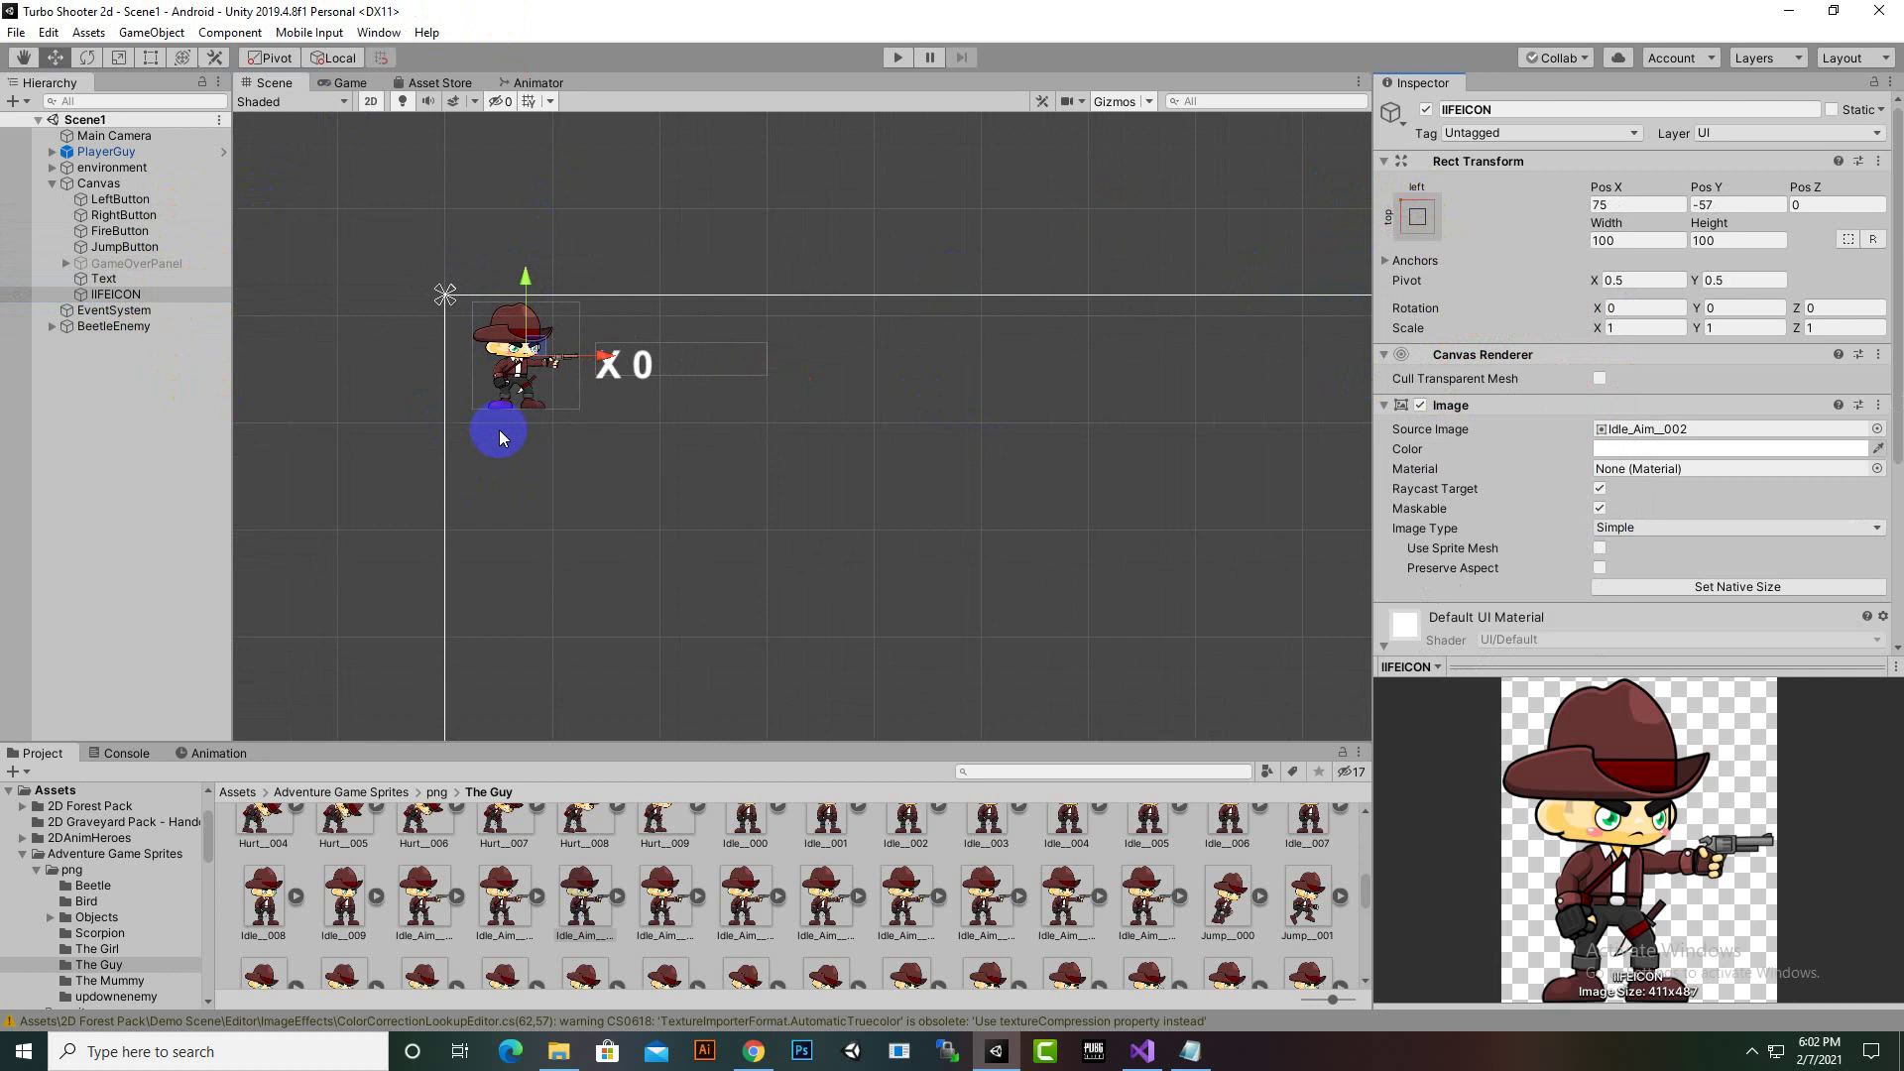
pyautogui.click(337, 85)
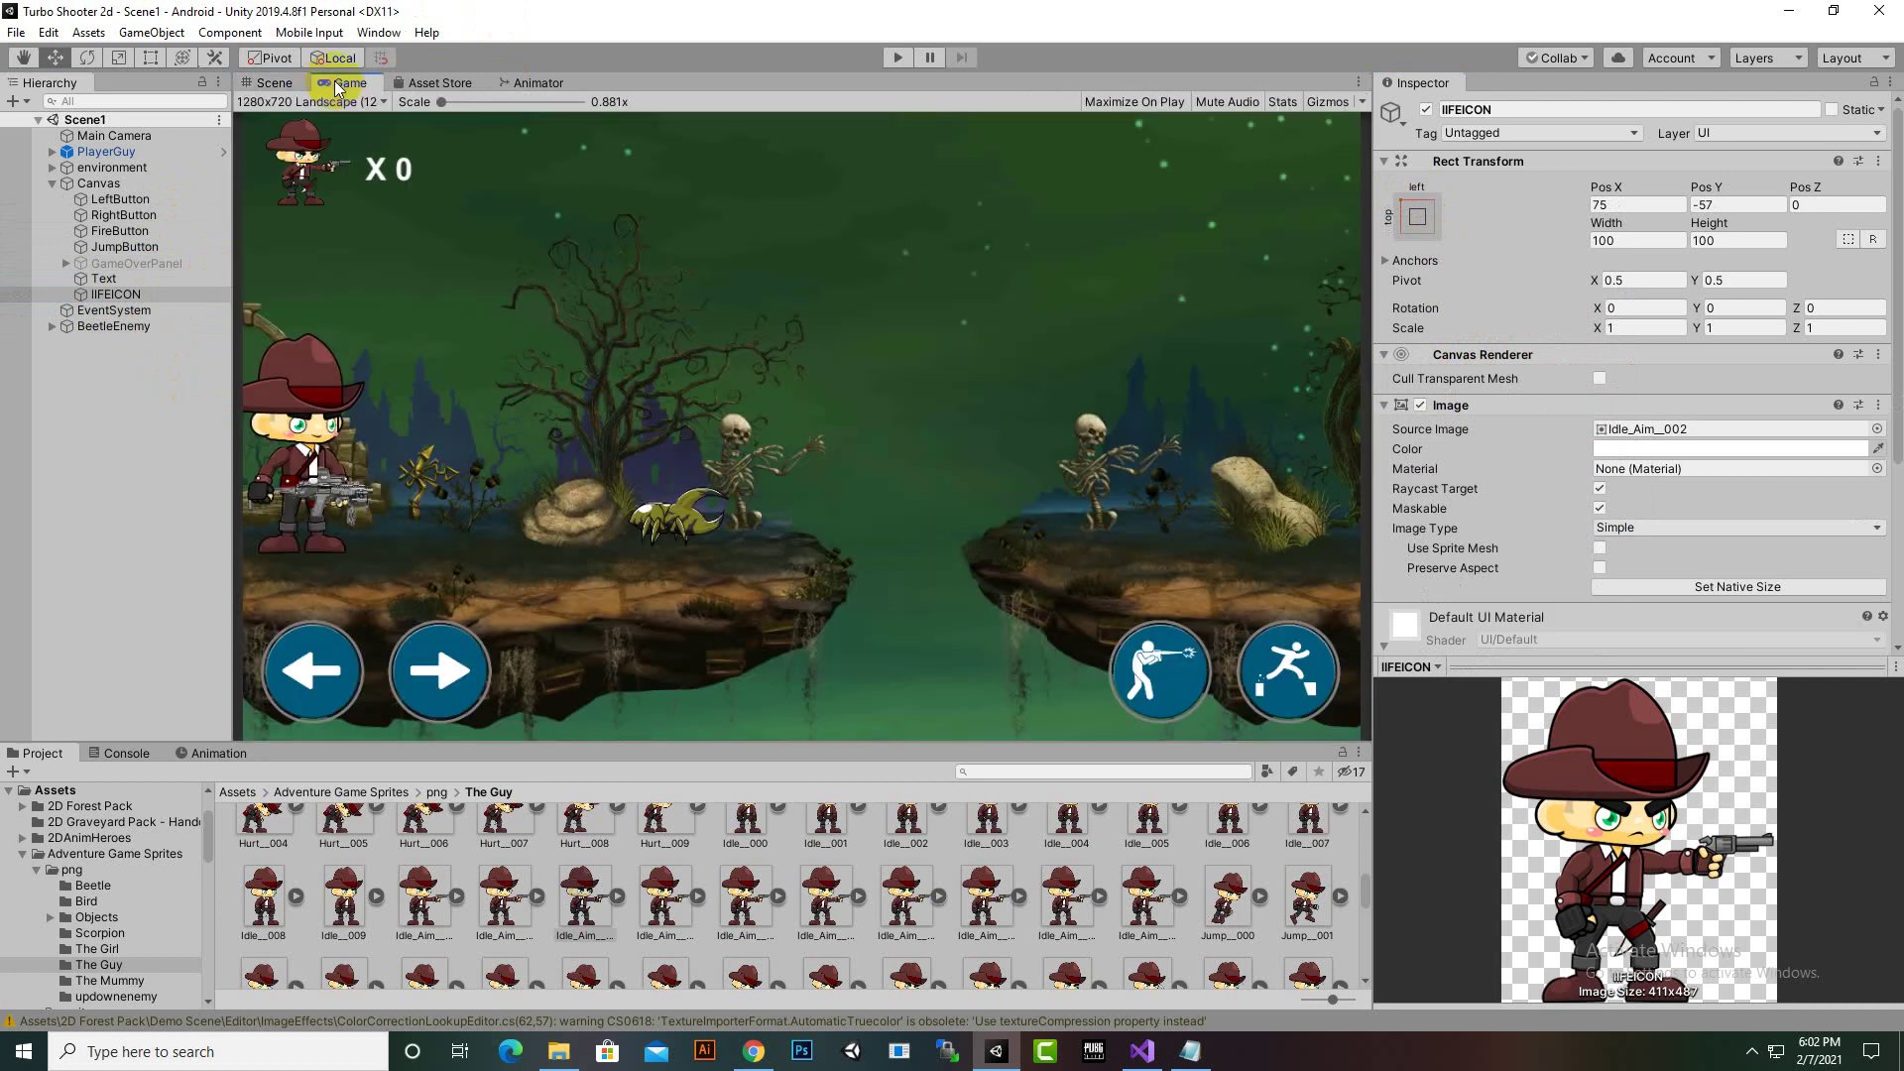
pyautogui.click(267, 83)
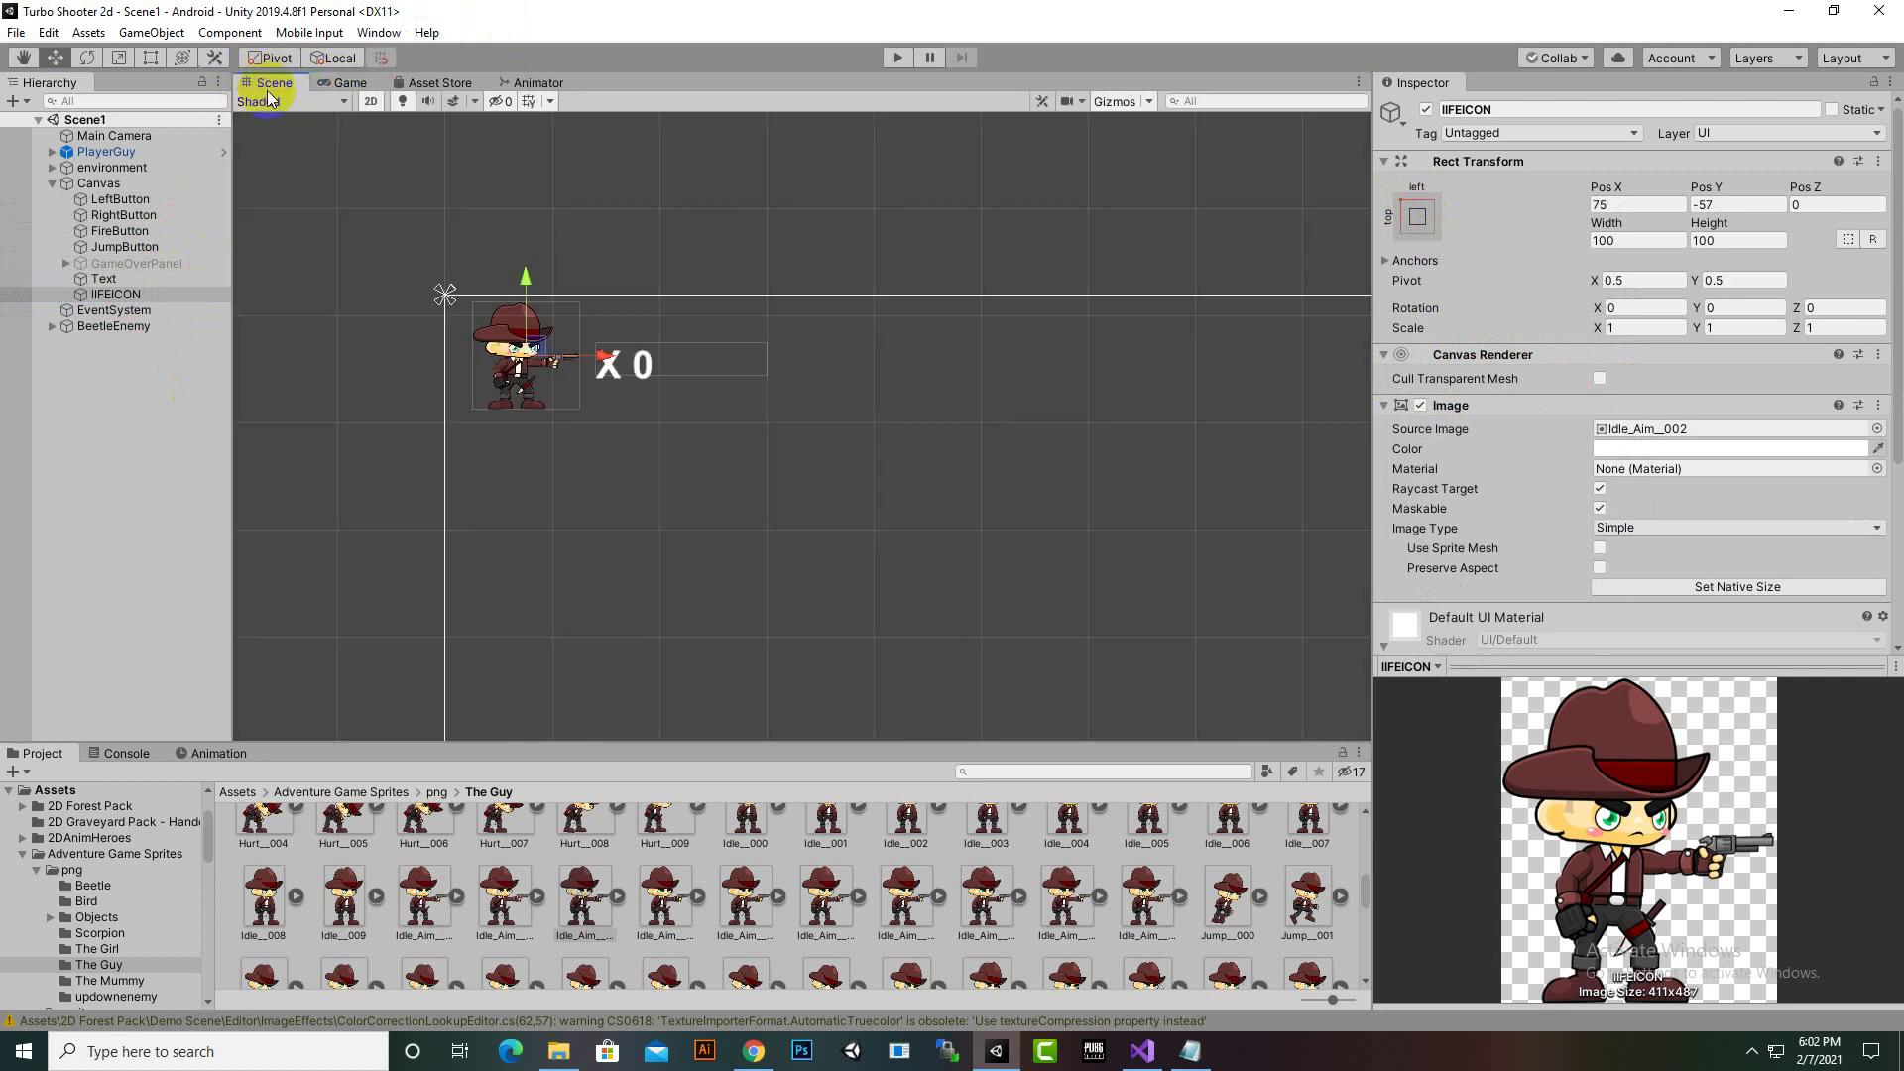
# Switch to Visual Studio and bring the field declarations and Awake method of the PlayerDamage script into view
pyautogui.click(1143, 1051)
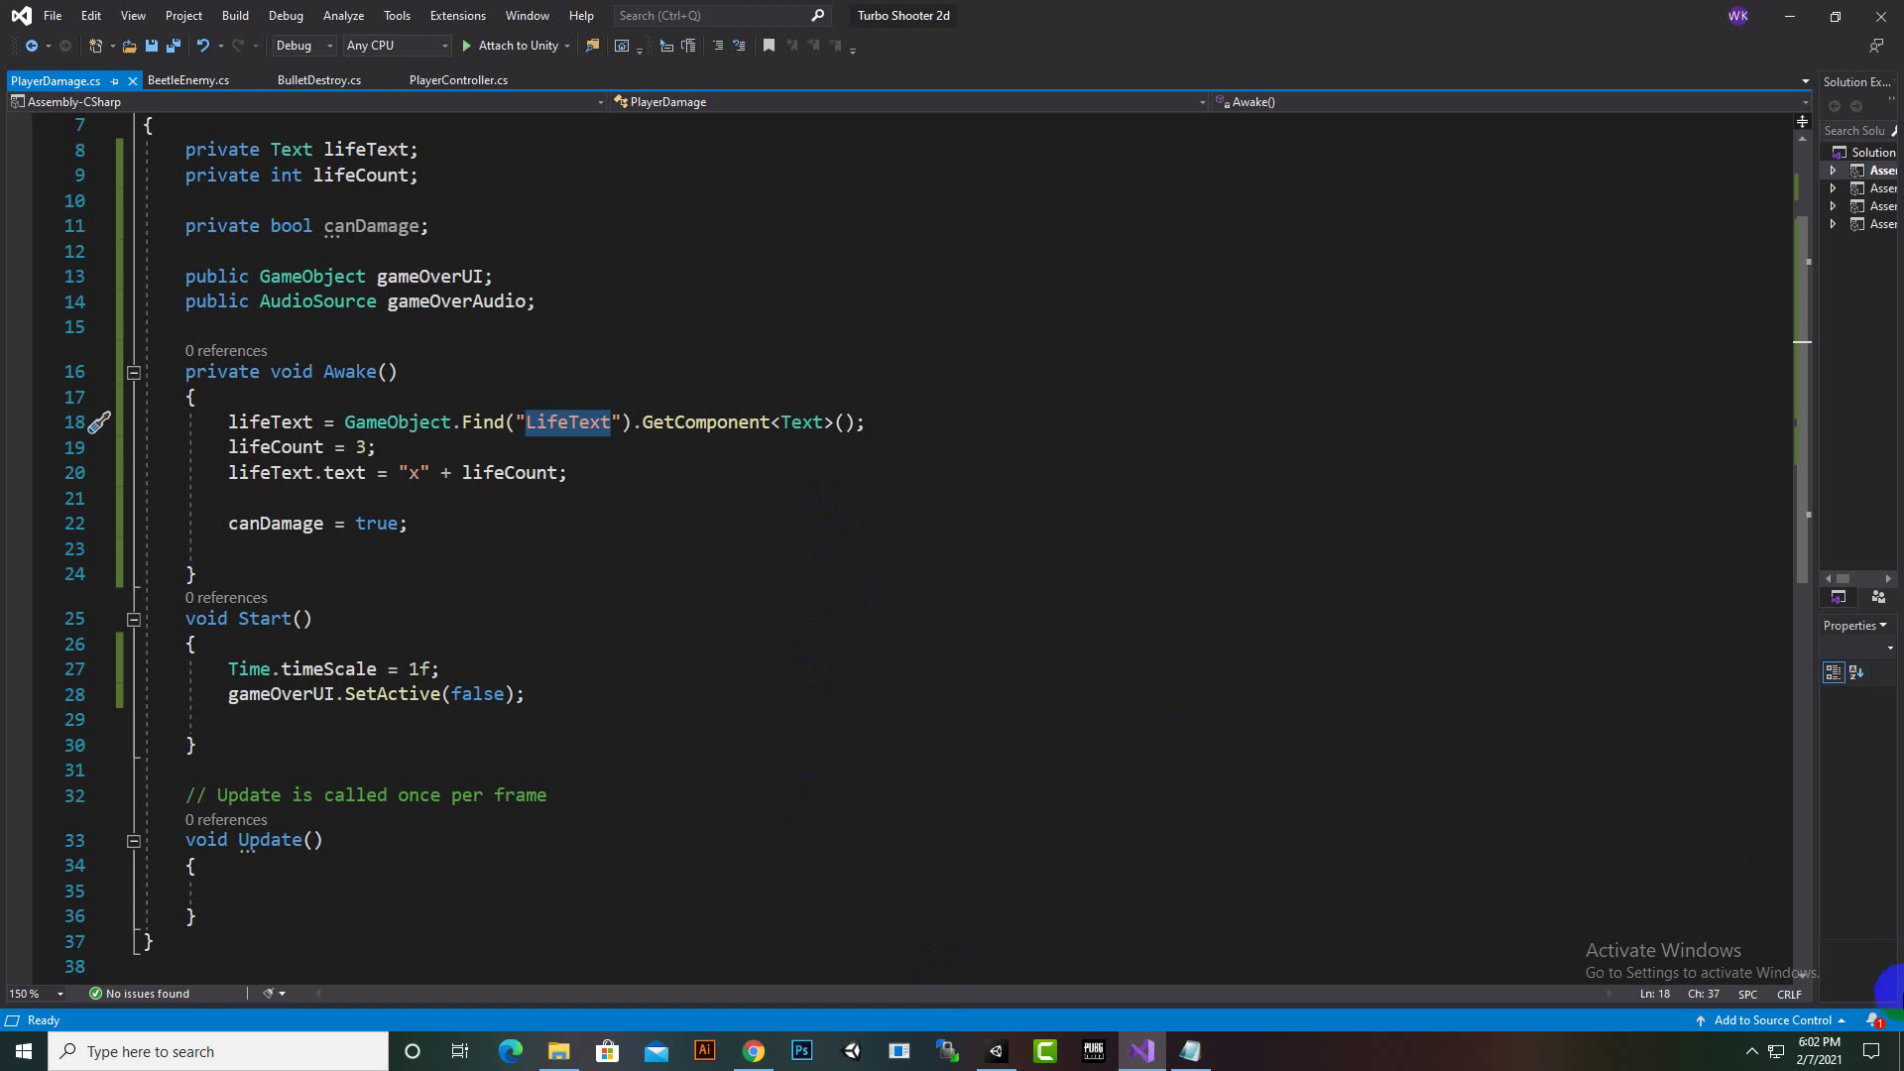
pyautogui.click(1753, 1055)
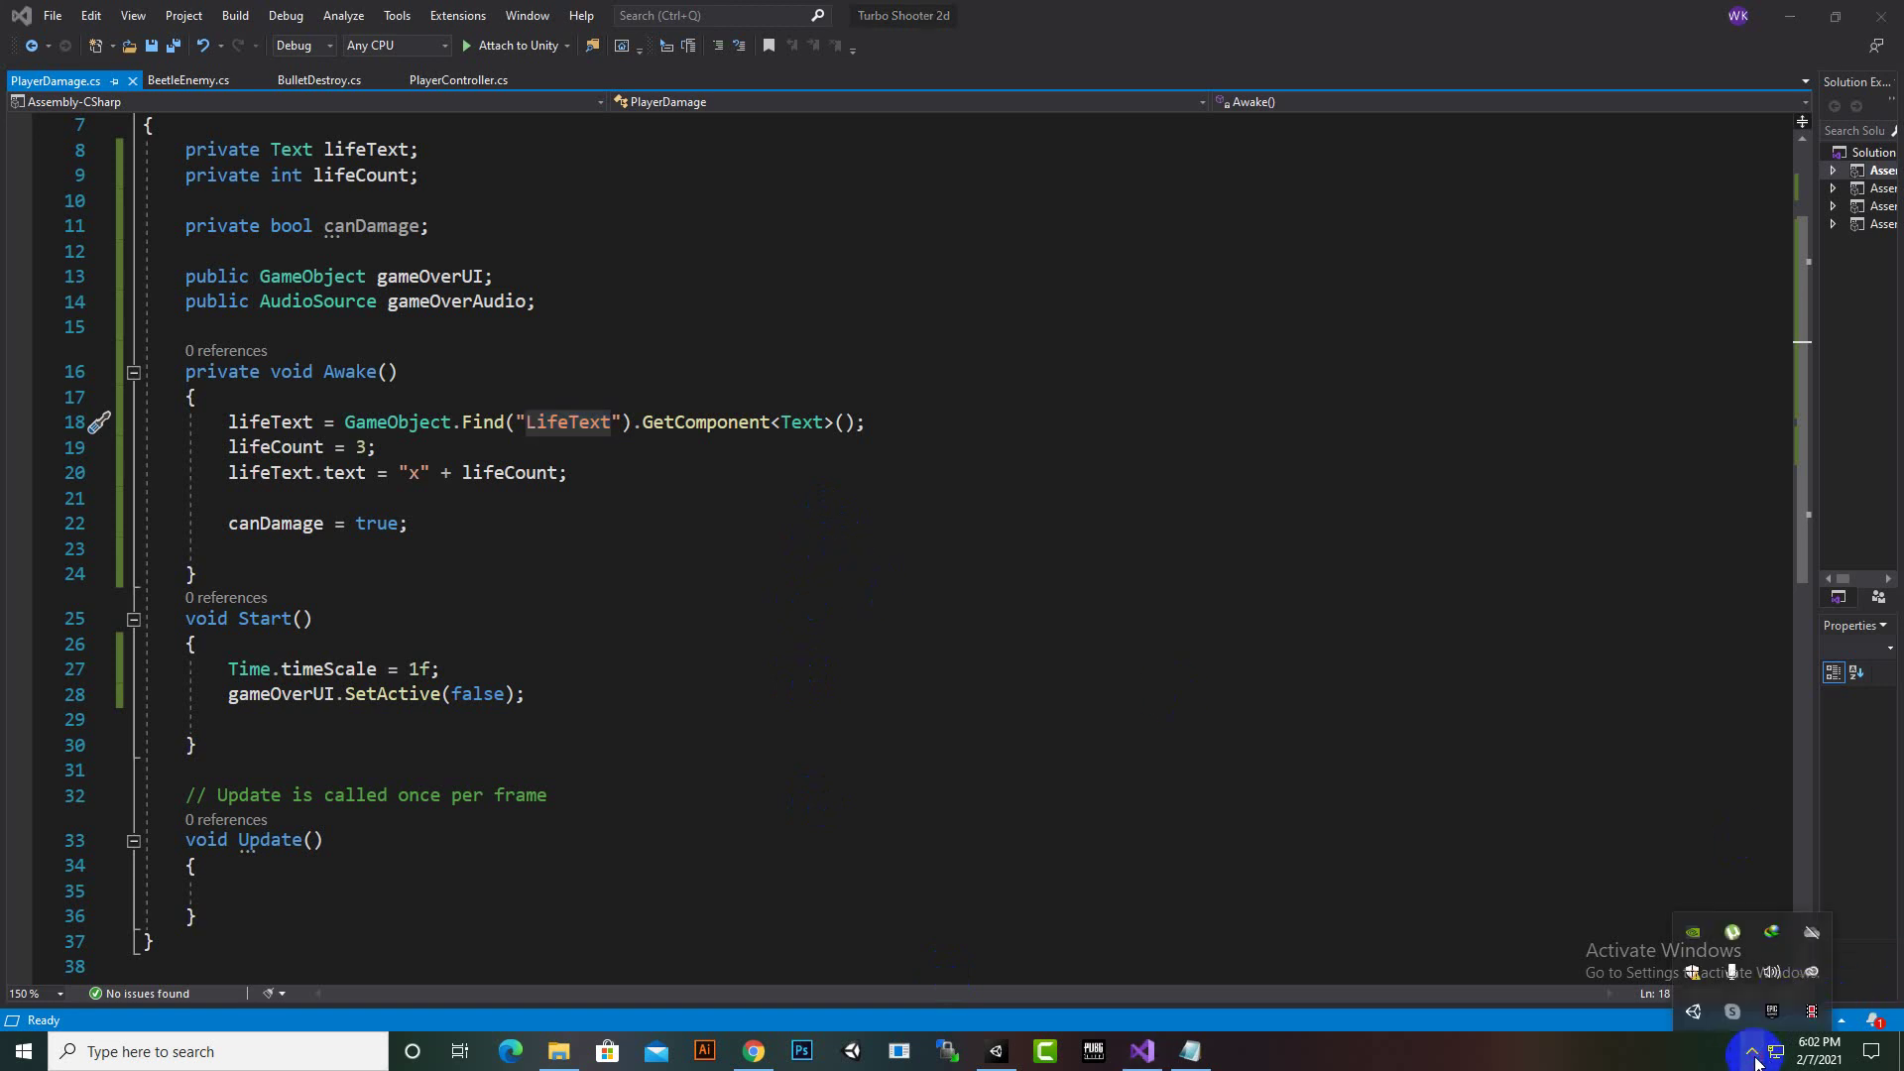
pyautogui.click(1494, 1051)
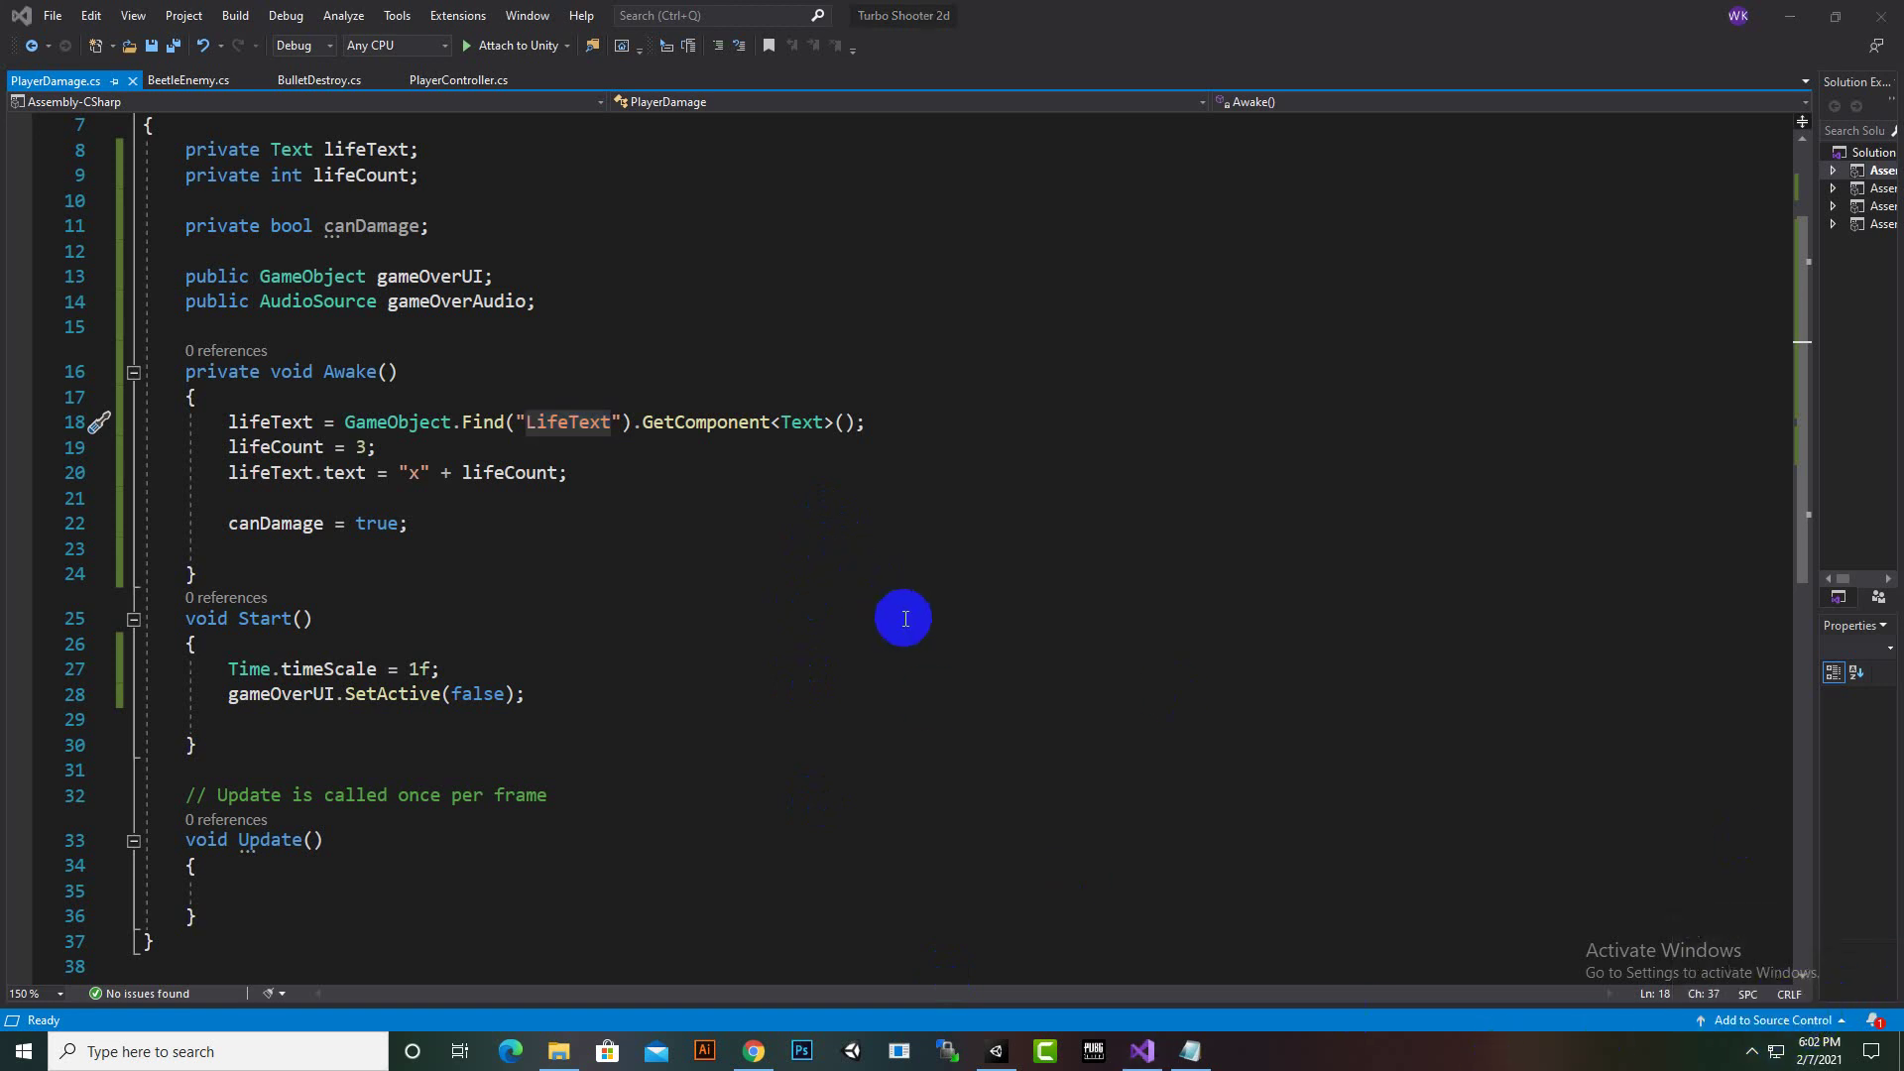
pyautogui.scroll(2, 957, 714)
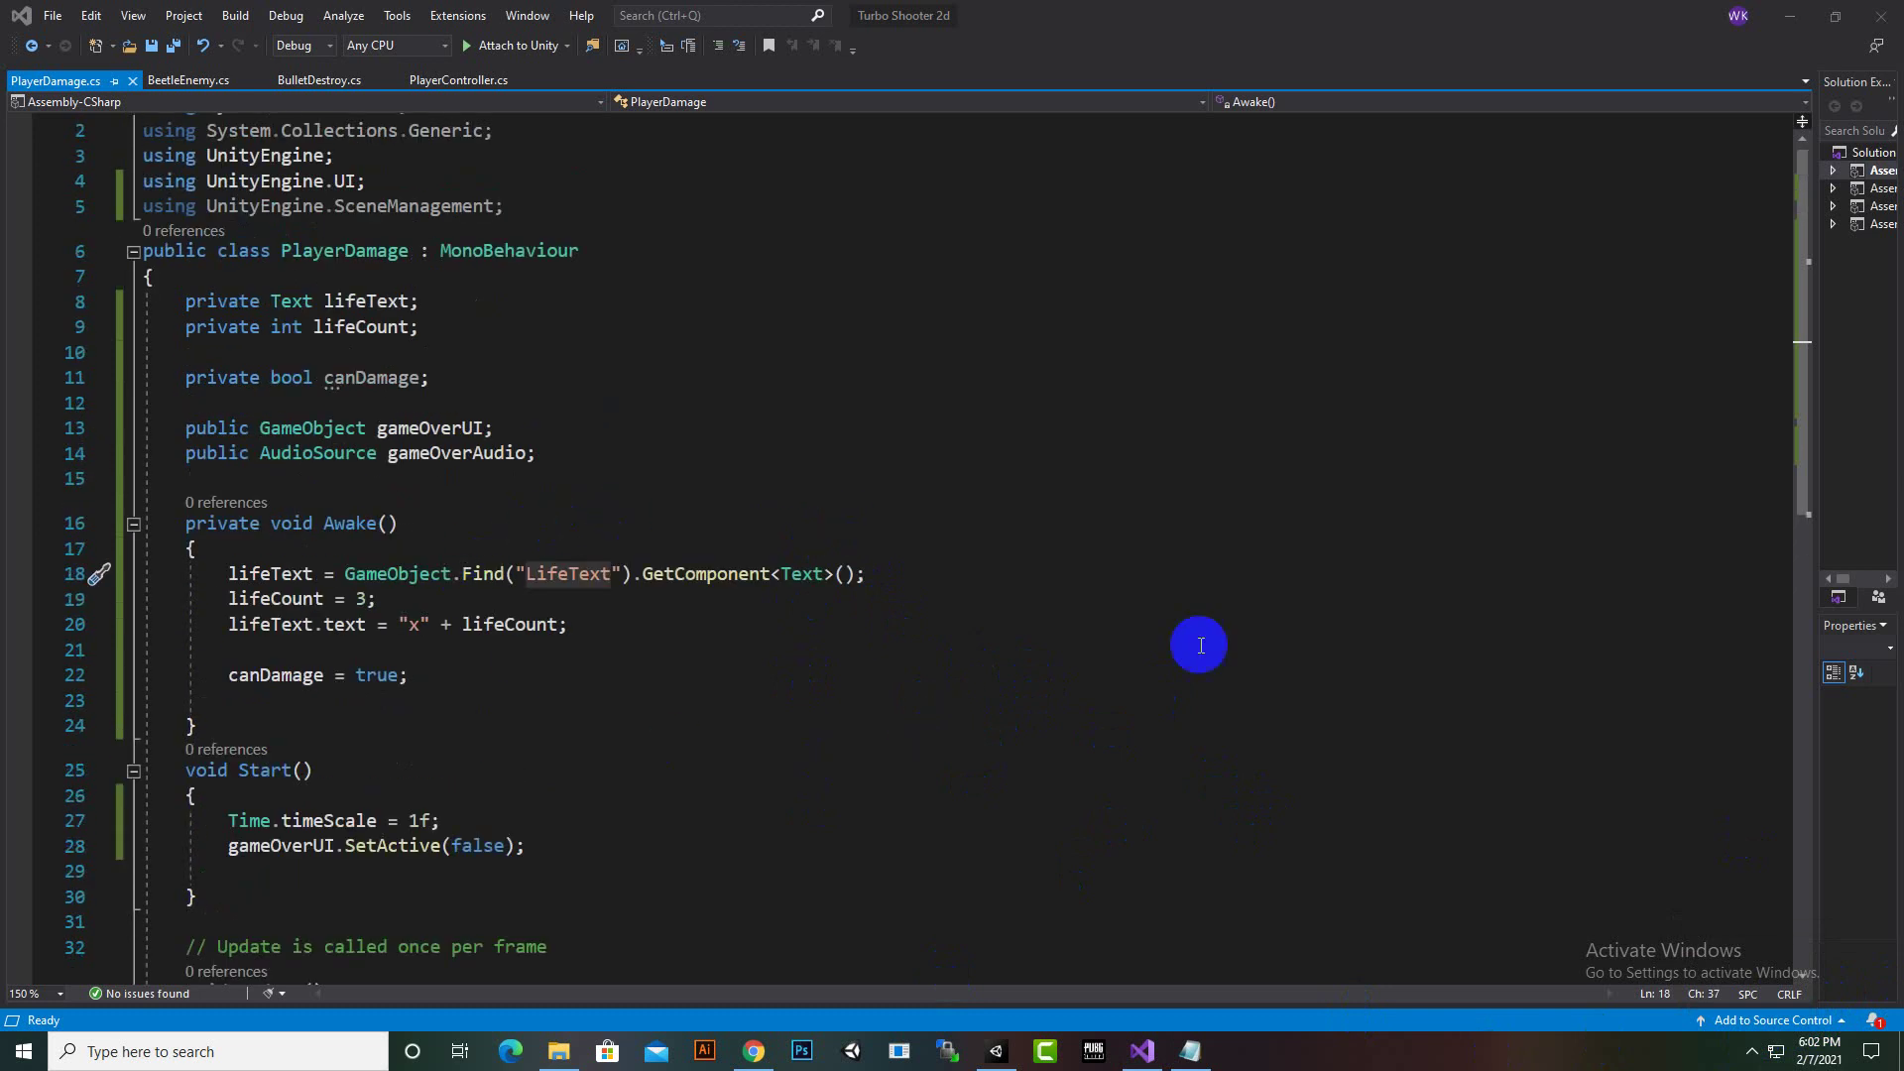